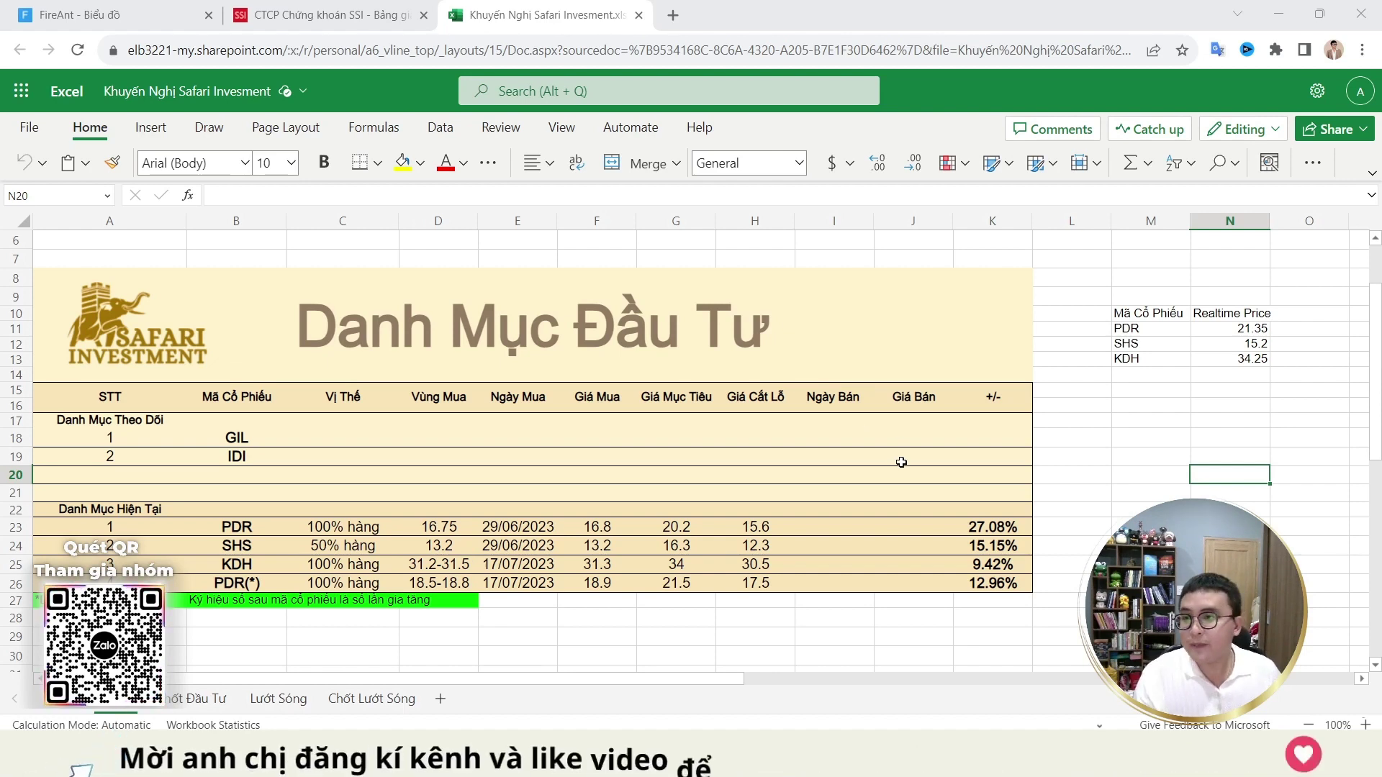
pyautogui.click(879, 456)
pyautogui.click(841, 461)
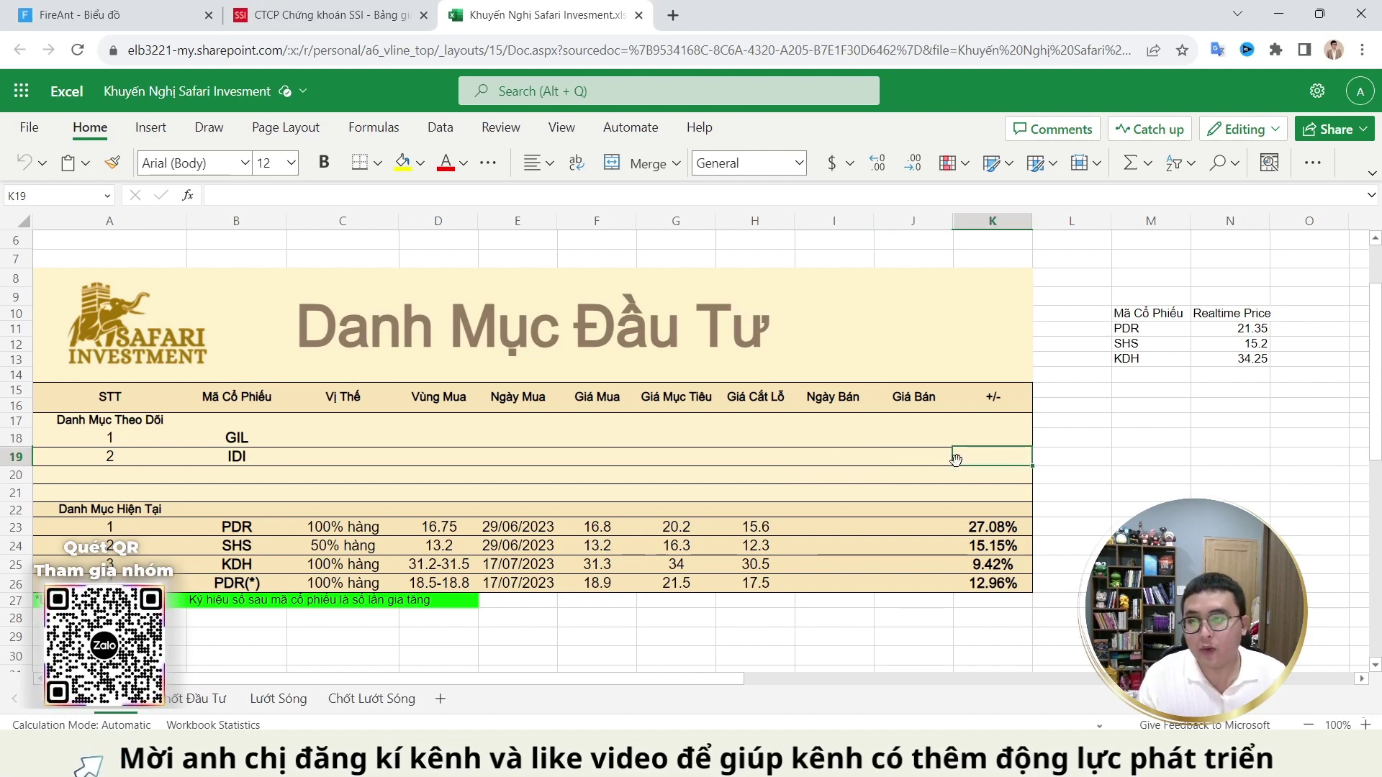
pyautogui.click(858, 503)
pyautogui.click(935, 601)
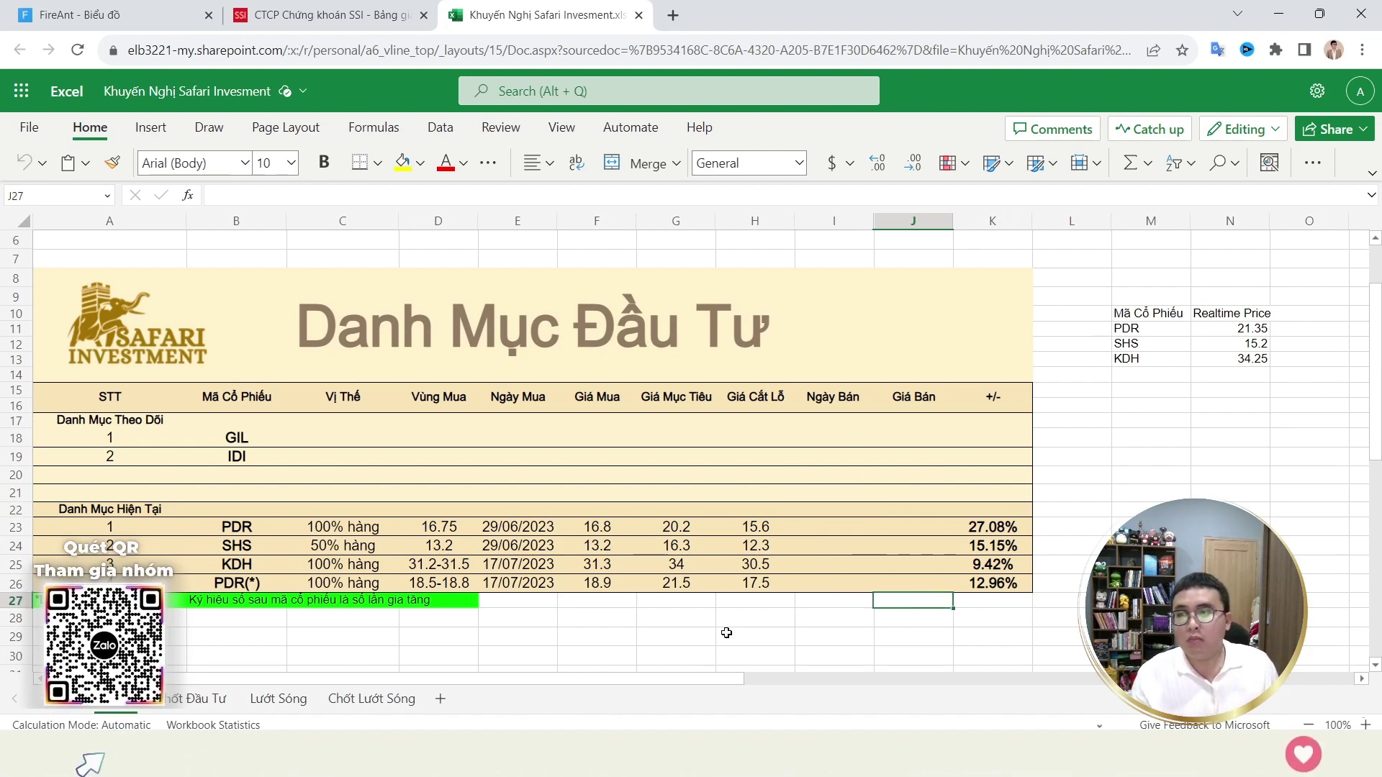
pyautogui.click(664, 647)
# Step: Review the PDR and SHS rows of the current holdings, including buy price, buy date and percentage gain
pyautogui.moveTo(108, 526); pyautogui.dragTo(939, 525)
pyautogui.click(756, 654)
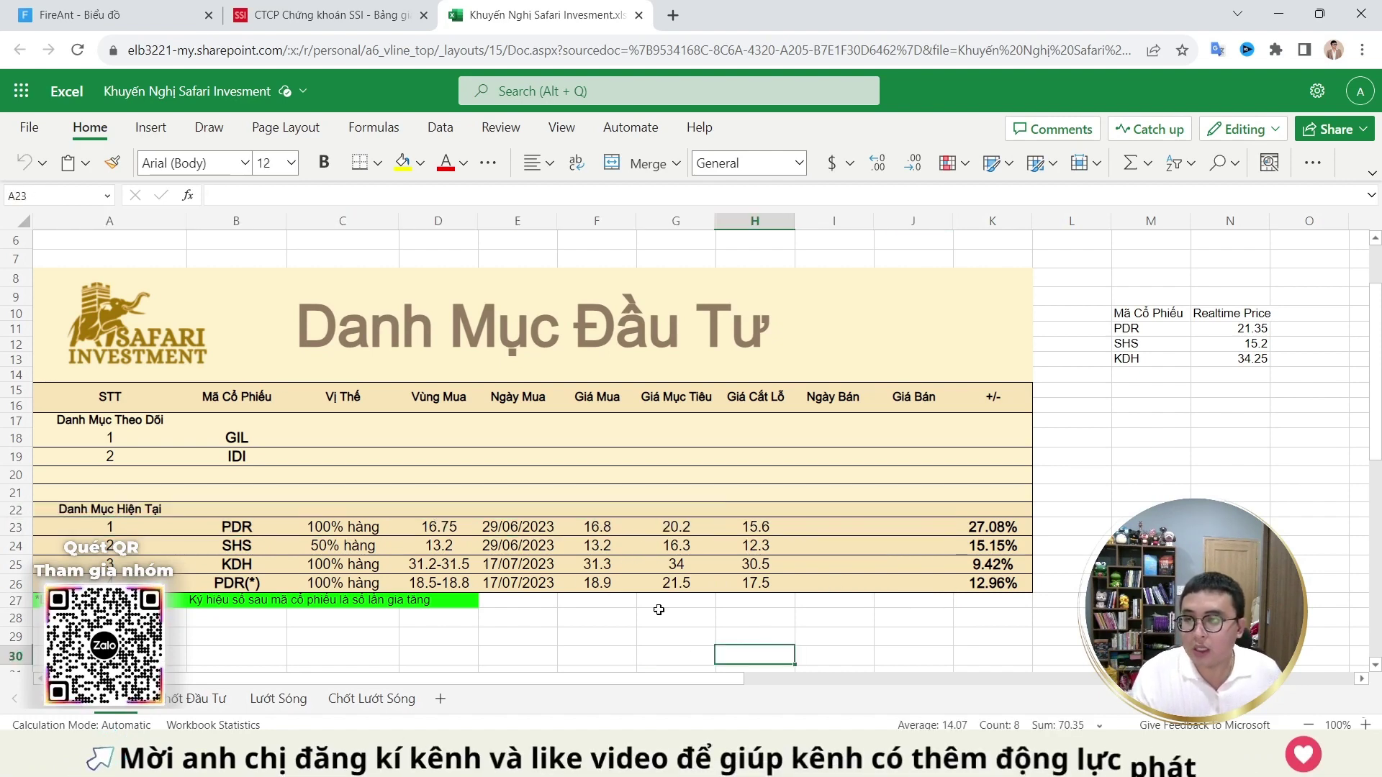
pyautogui.click(537, 526)
pyautogui.click(701, 631)
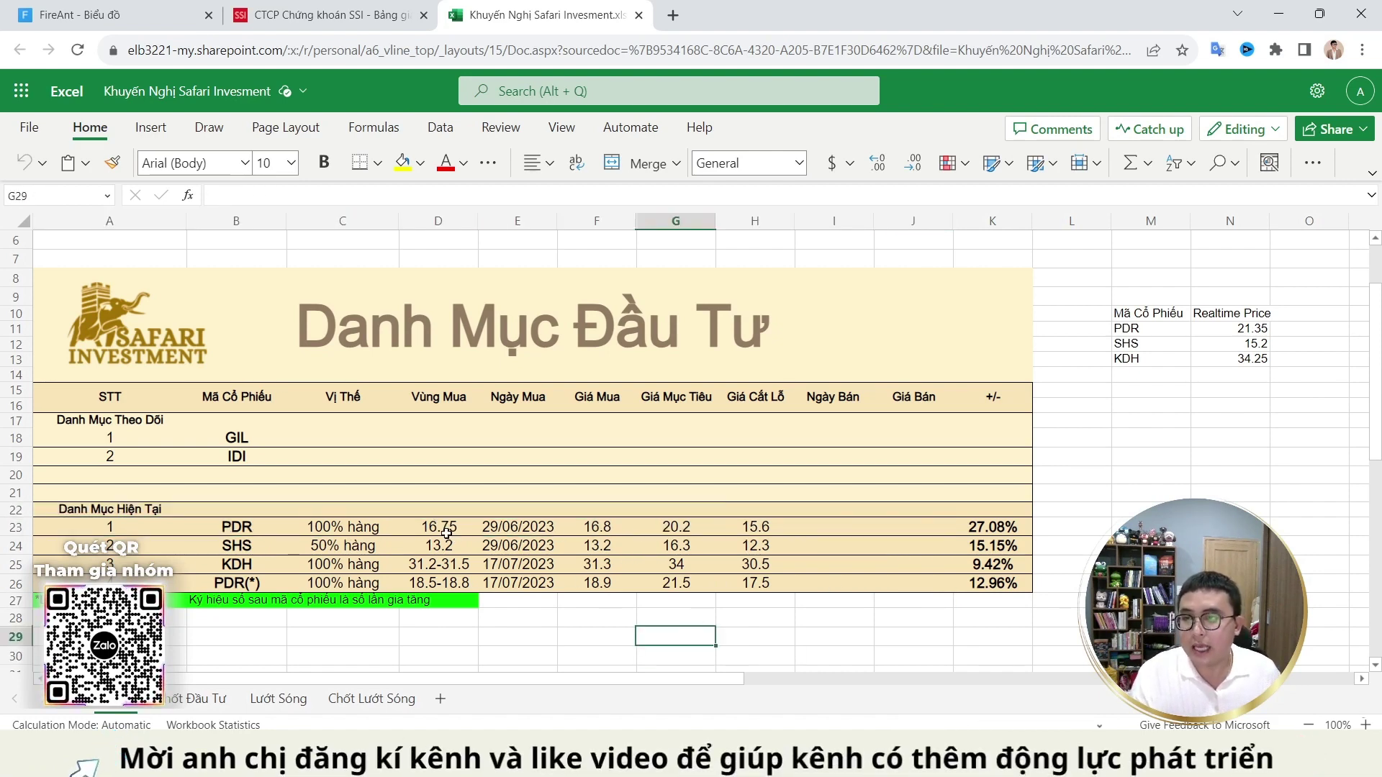
pyautogui.click(621, 528)
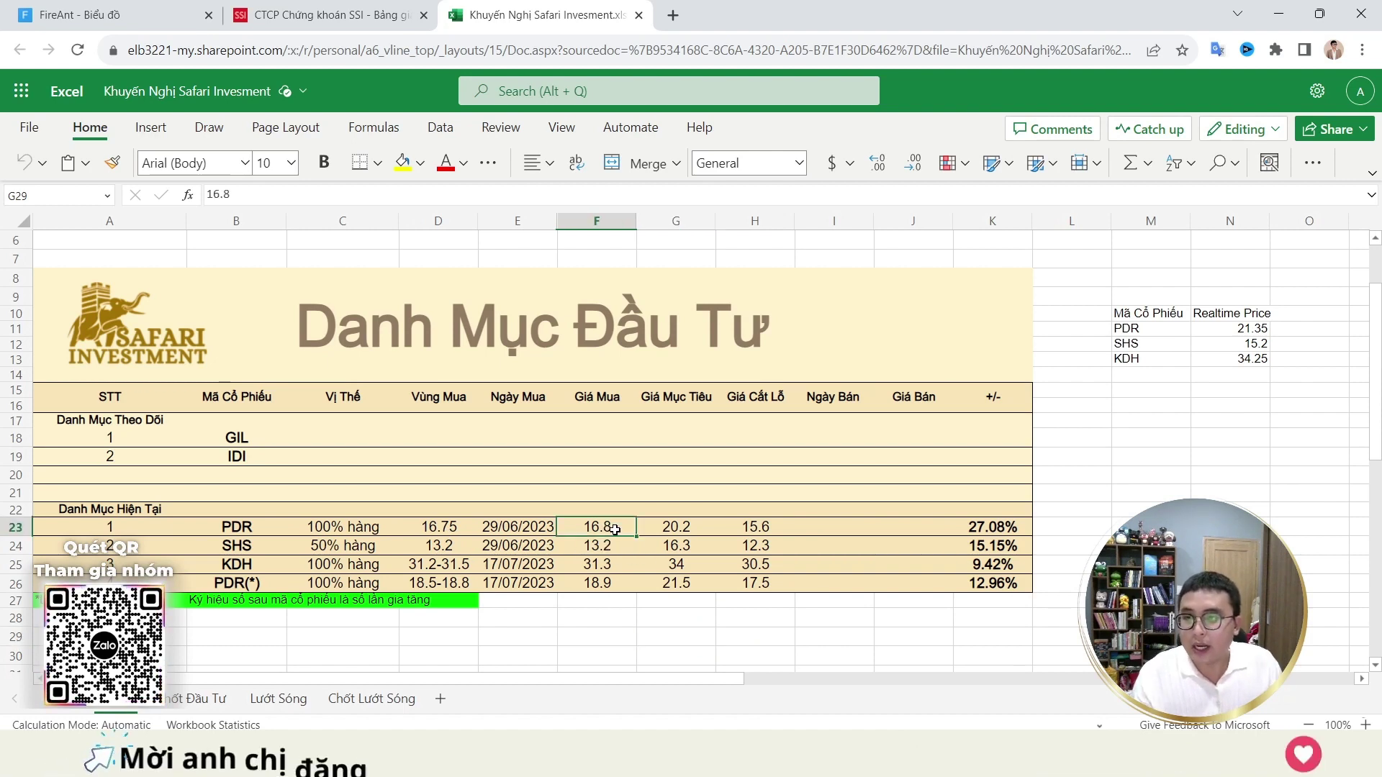
pyautogui.click(1011, 528)
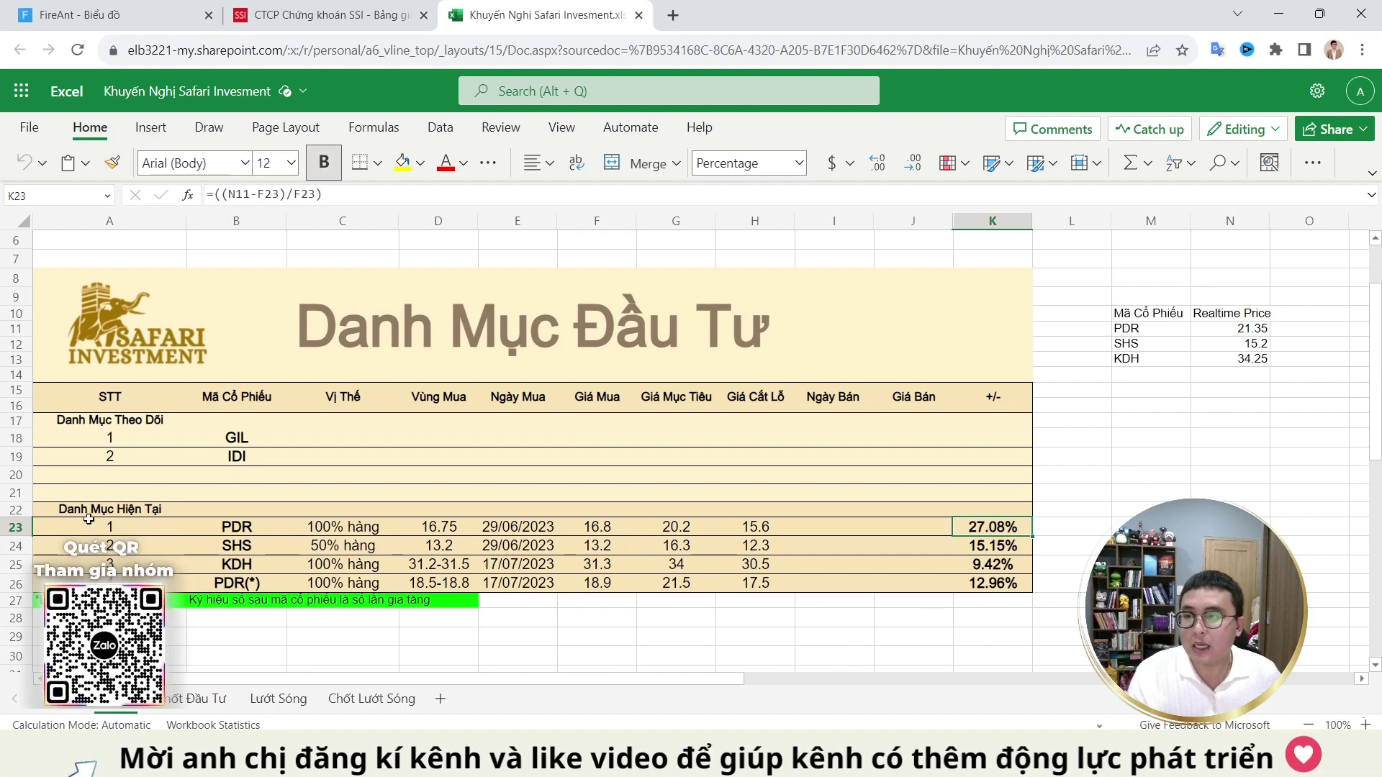
pyautogui.moveTo(243, 552); pyautogui.dragTo(976, 548)
pyautogui.click(892, 637)
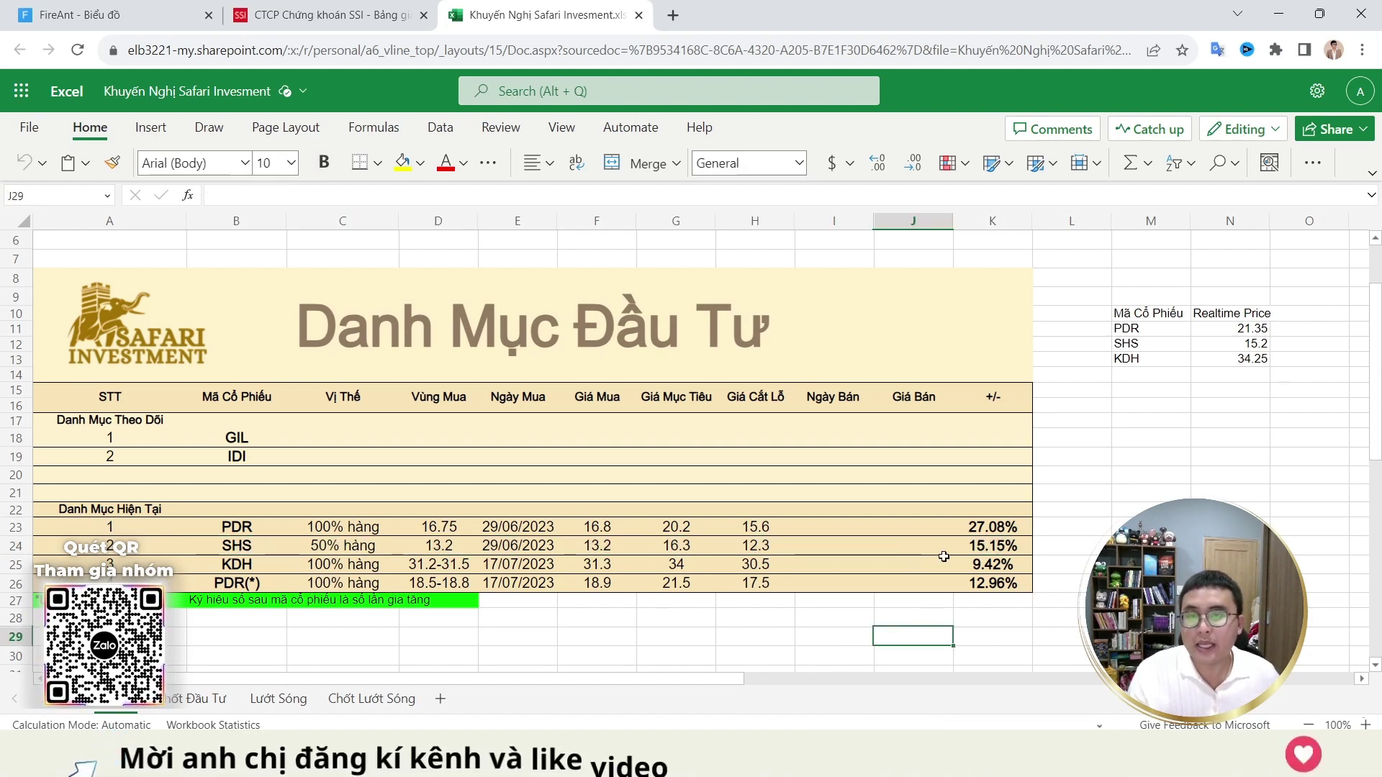
pyautogui.click(993, 547)
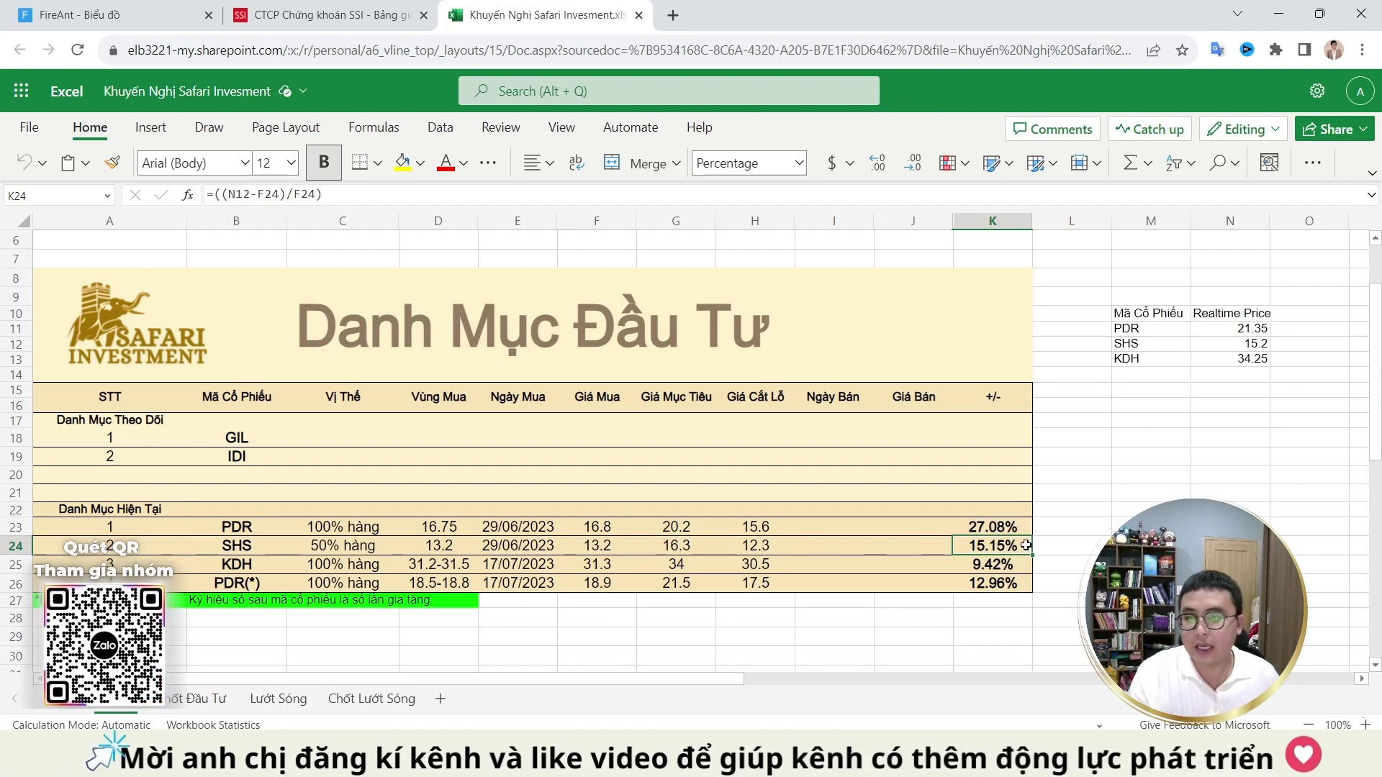
# Step: Review the KDH and PDR(*) rows of the current holdings, including their buy dates and percentage gains
pyautogui.click(267, 567)
pyautogui.click(515, 571)
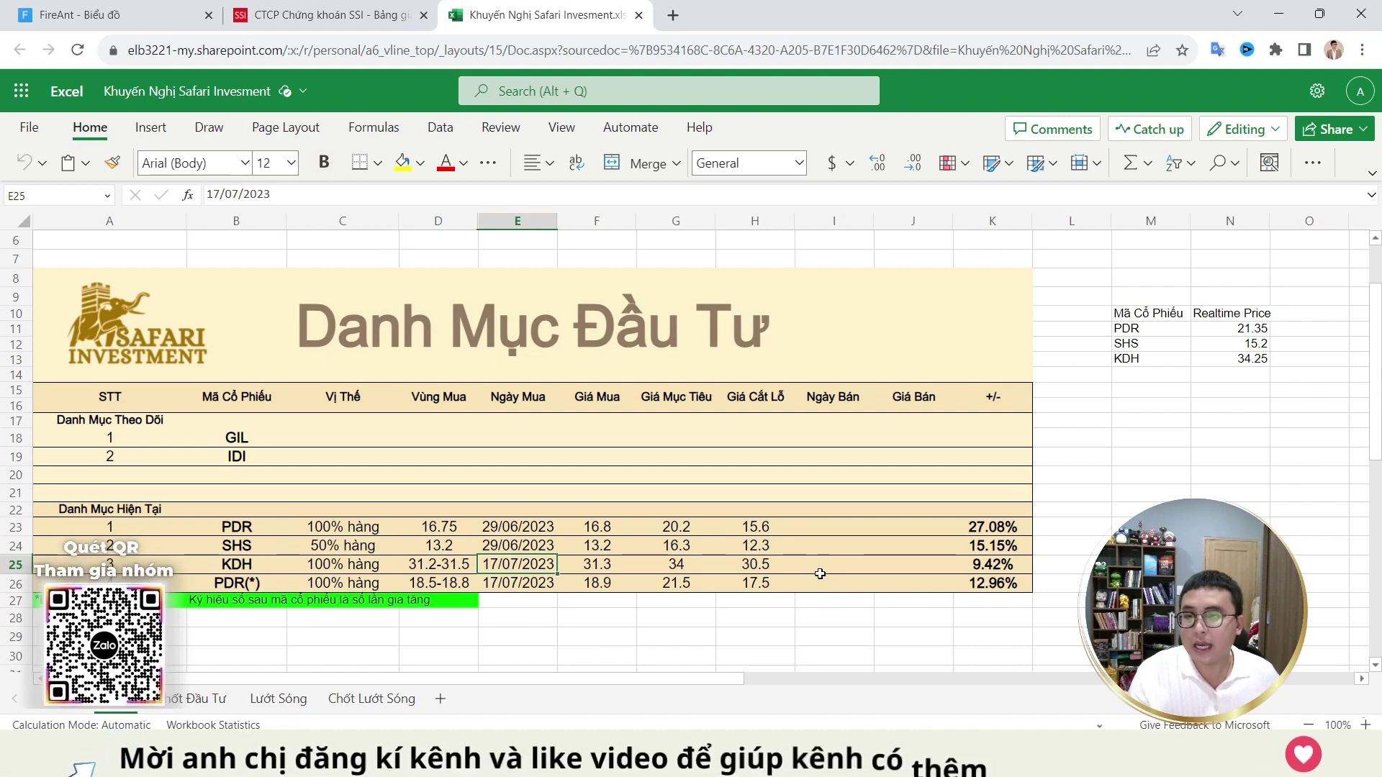
pyautogui.click(915, 566)
pyautogui.click(1003, 567)
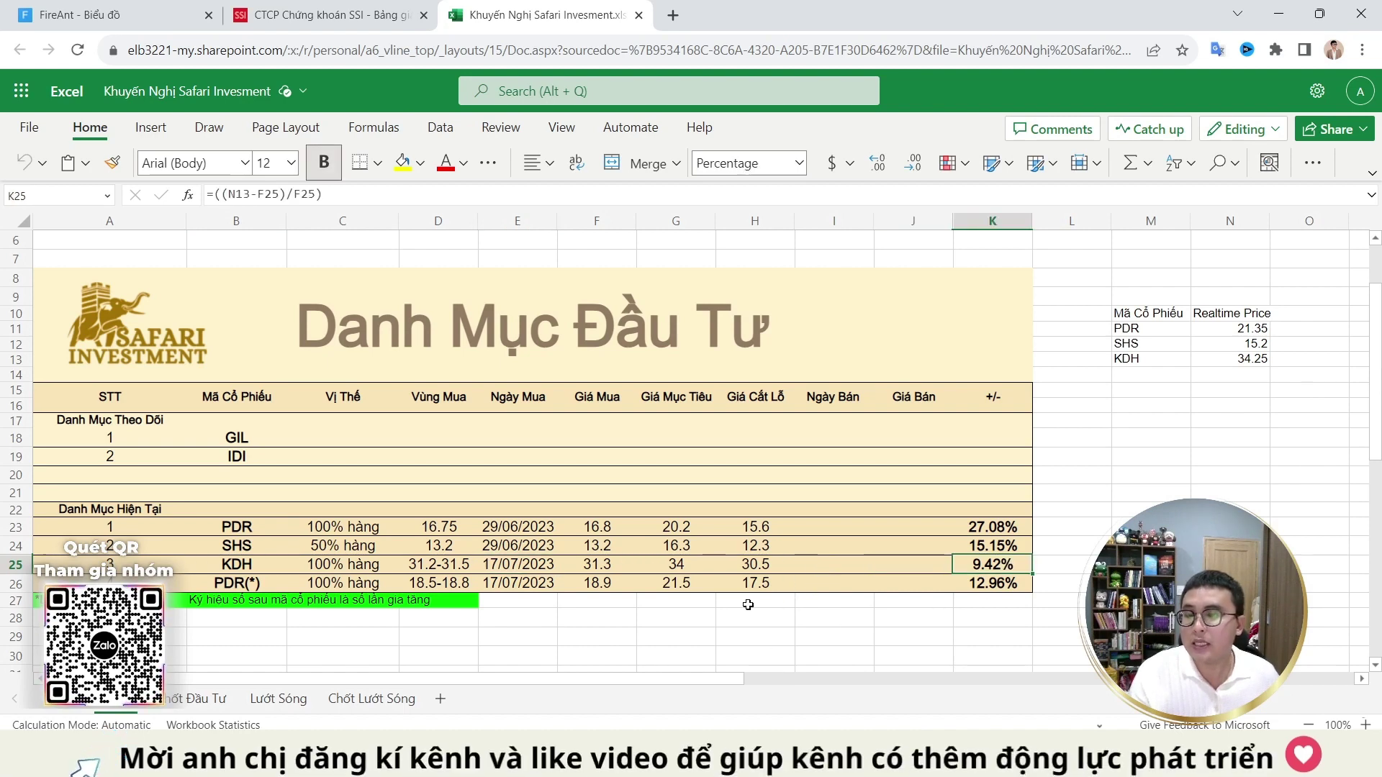
pyautogui.click(253, 584)
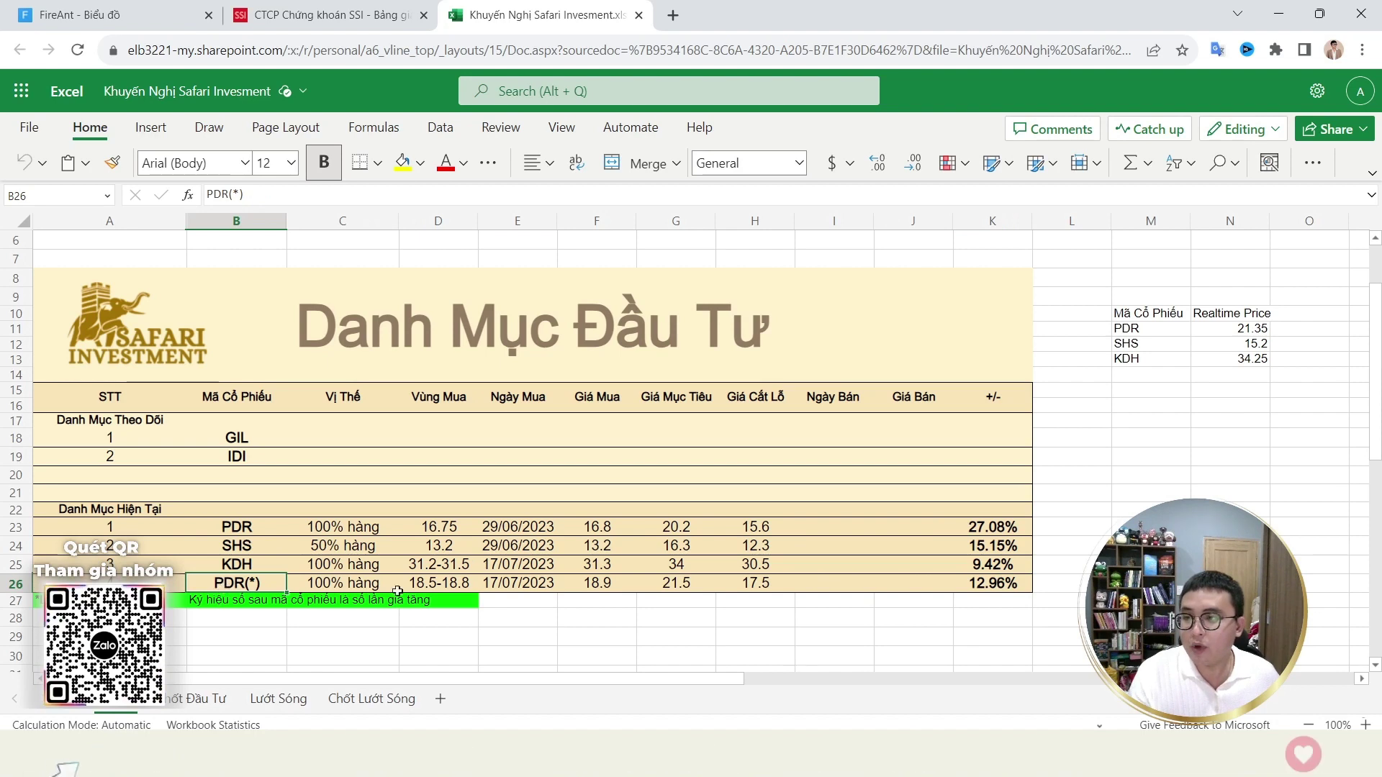
pyautogui.click(498, 578)
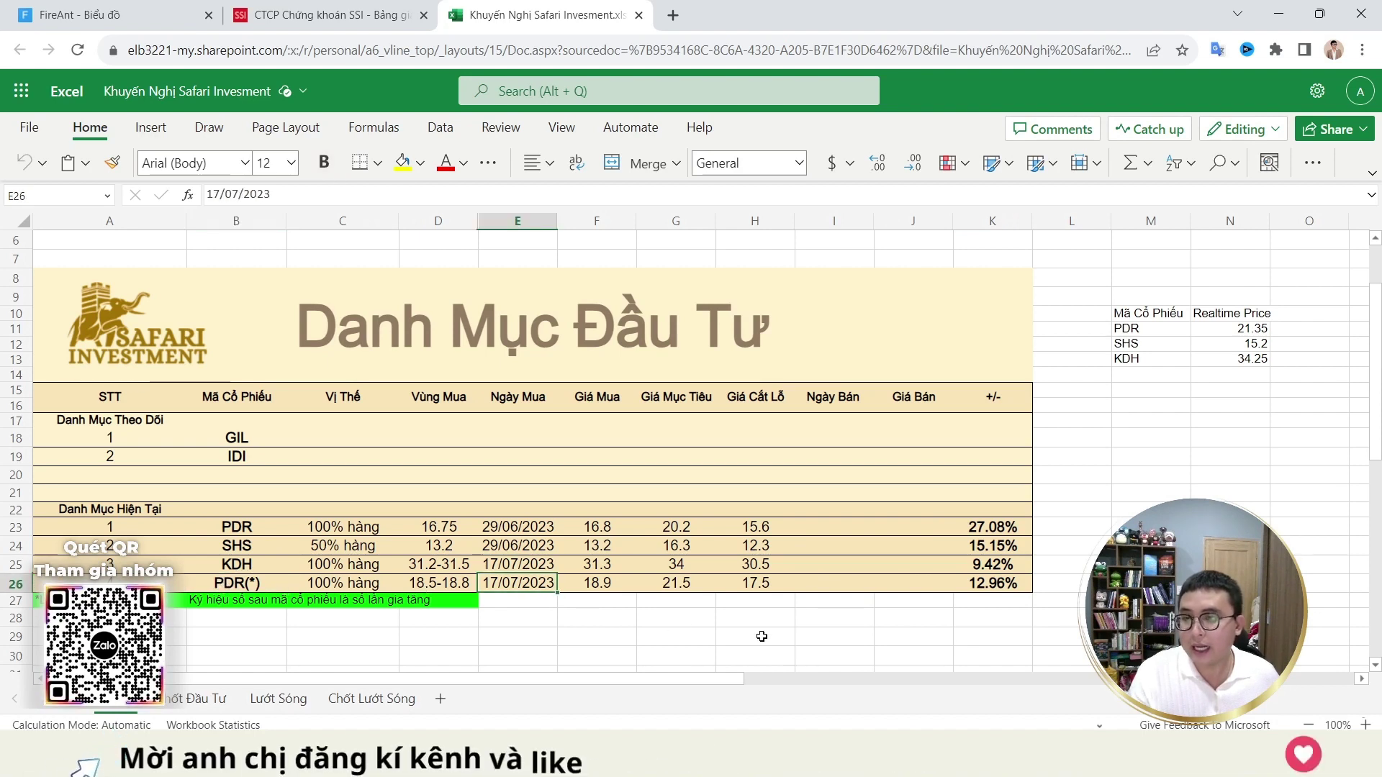
pyautogui.click(996, 587)
pyautogui.click(1151, 601)
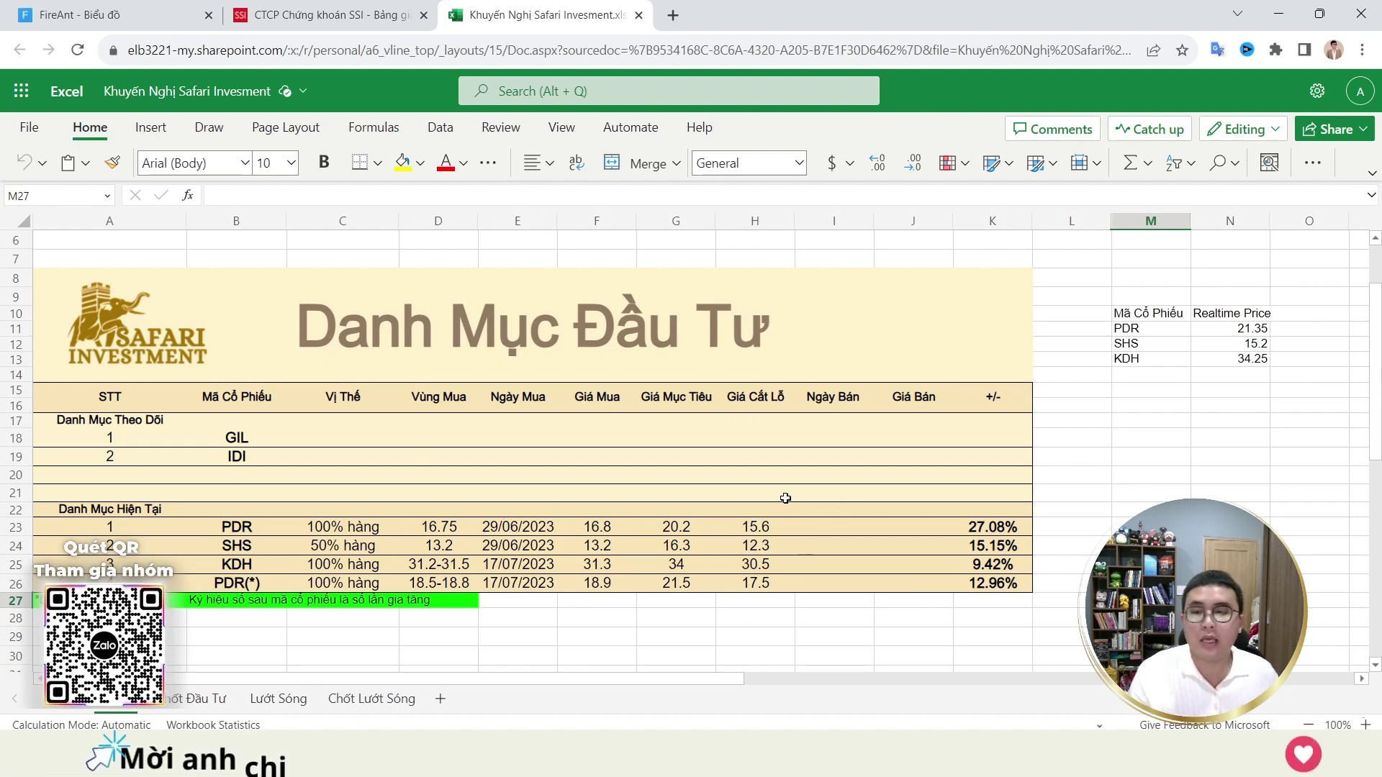
# Step: Open the Lướt Sóng sheet and examine the DPG and SAM positions, their buy prices and percentage changes
pyautogui.click(281, 700)
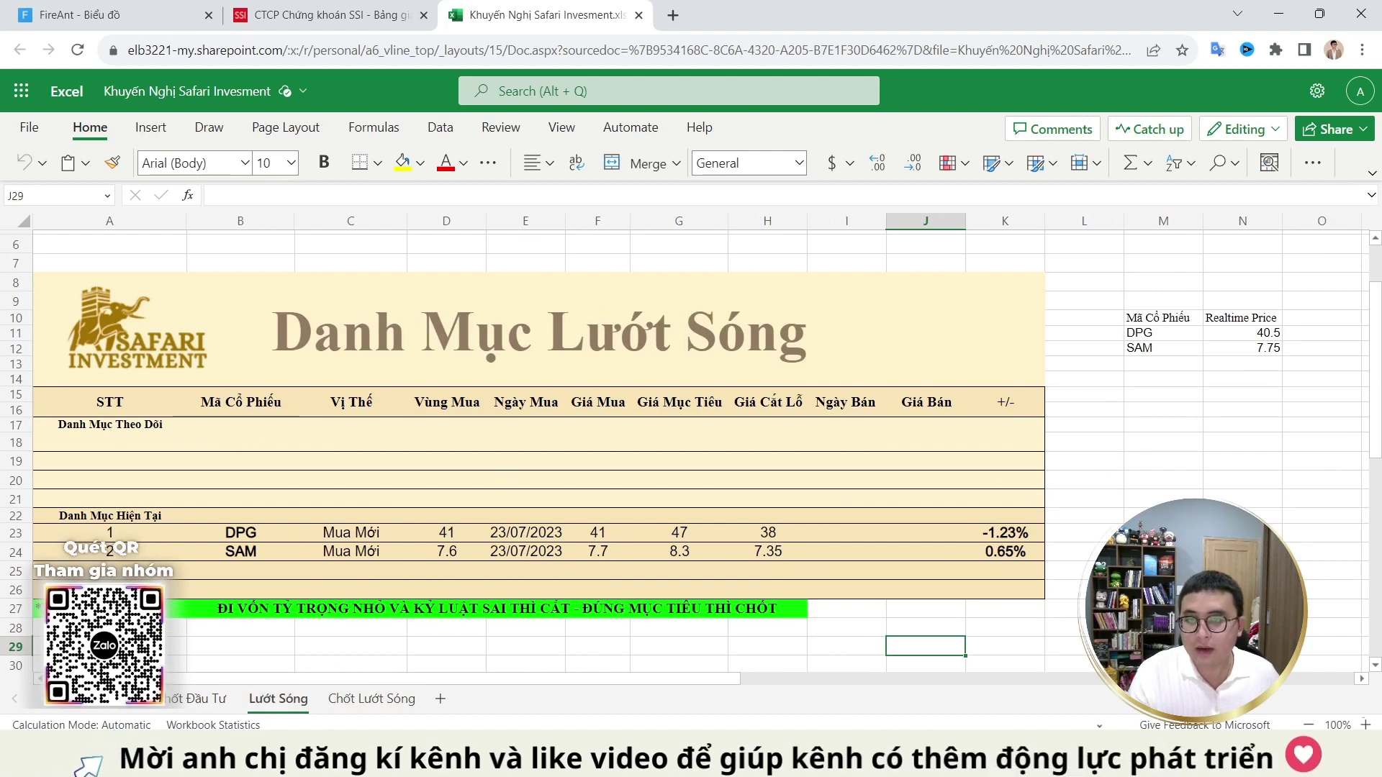
pyautogui.click(984, 664)
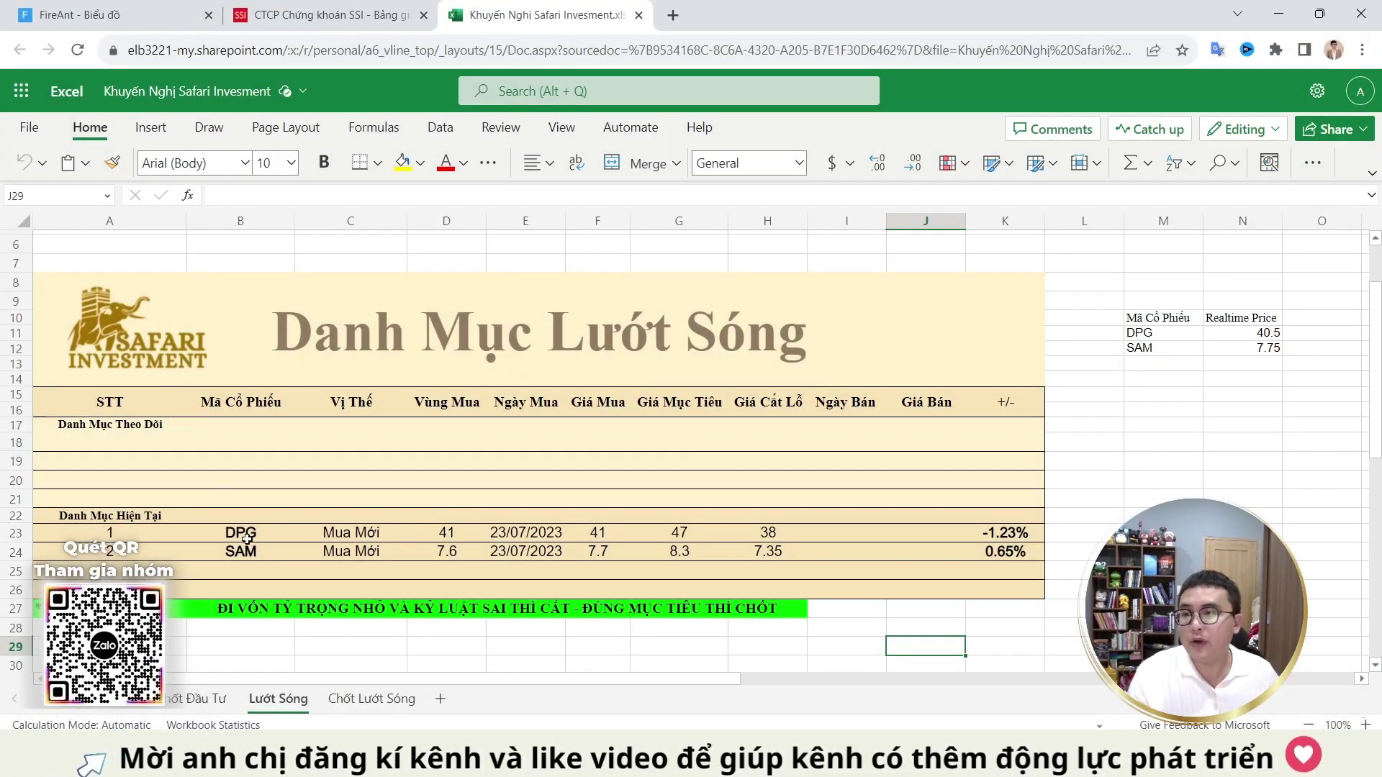
pyautogui.click(239, 538)
pyautogui.click(323, 567)
pyautogui.click(256, 554)
pyautogui.click(587, 584)
pyautogui.moveTo(251, 536); pyautogui.dragTo(851, 571)
pyautogui.click(1071, 589)
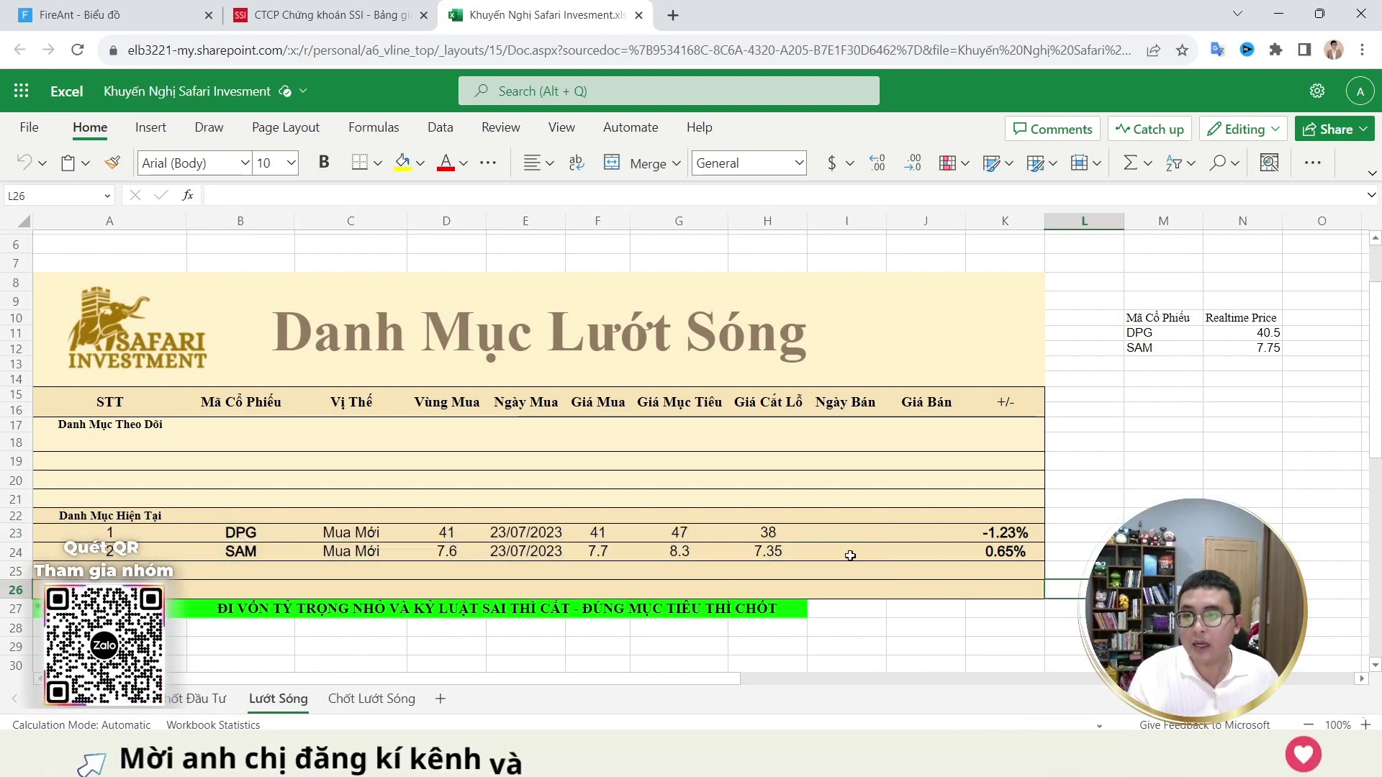
pyautogui.click(607, 539)
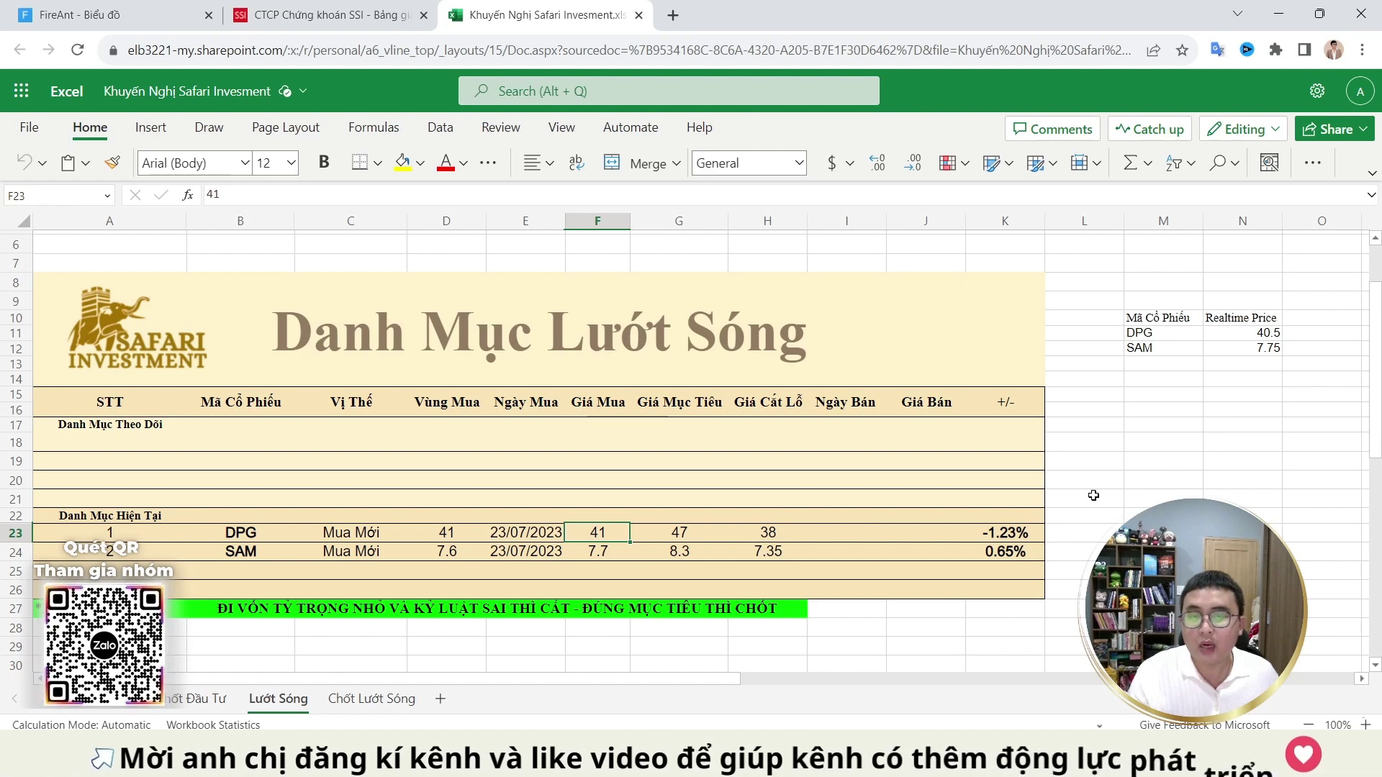
pyautogui.click(1007, 537)
pyautogui.click(1013, 574)
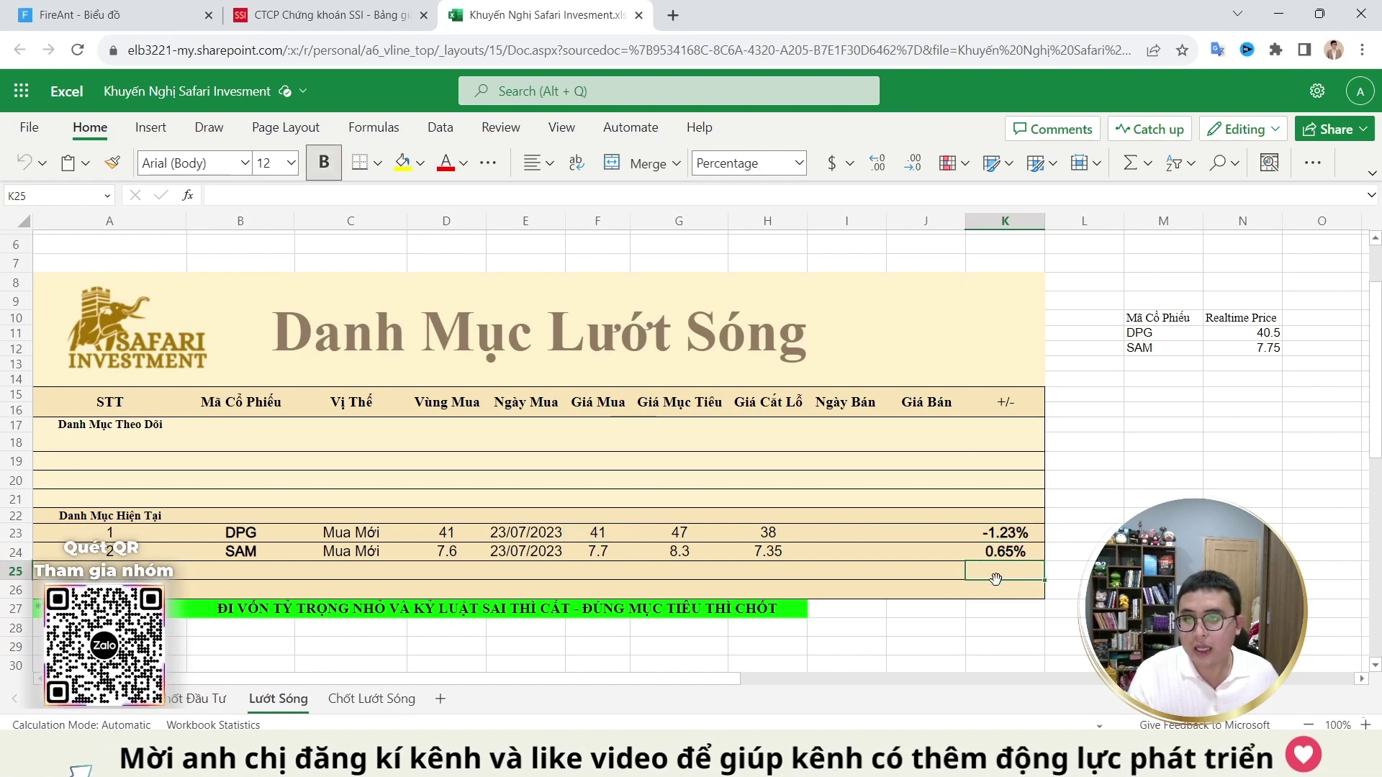
pyautogui.click(1002, 555)
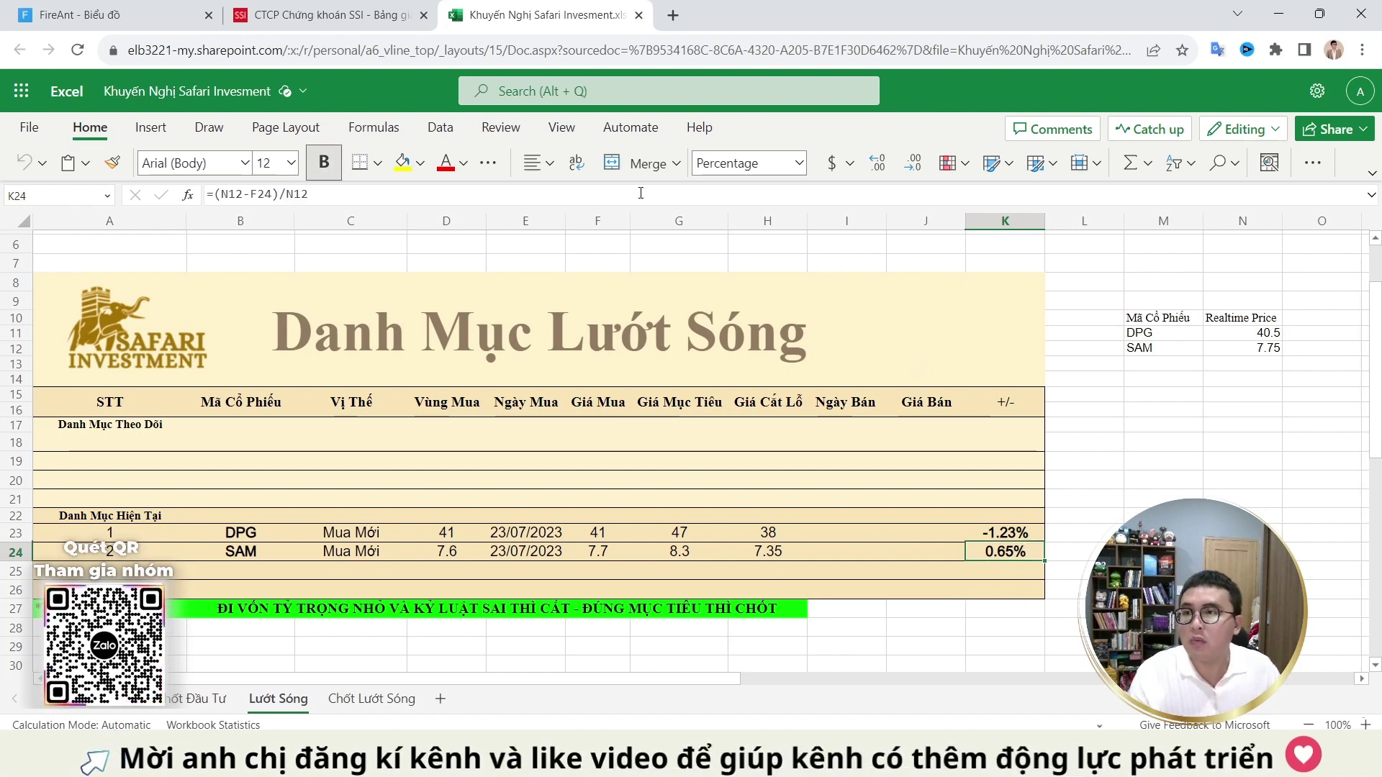
# Step: Look over the closed investments sheet and the SSI iBoard price board
pyautogui.click(193, 699)
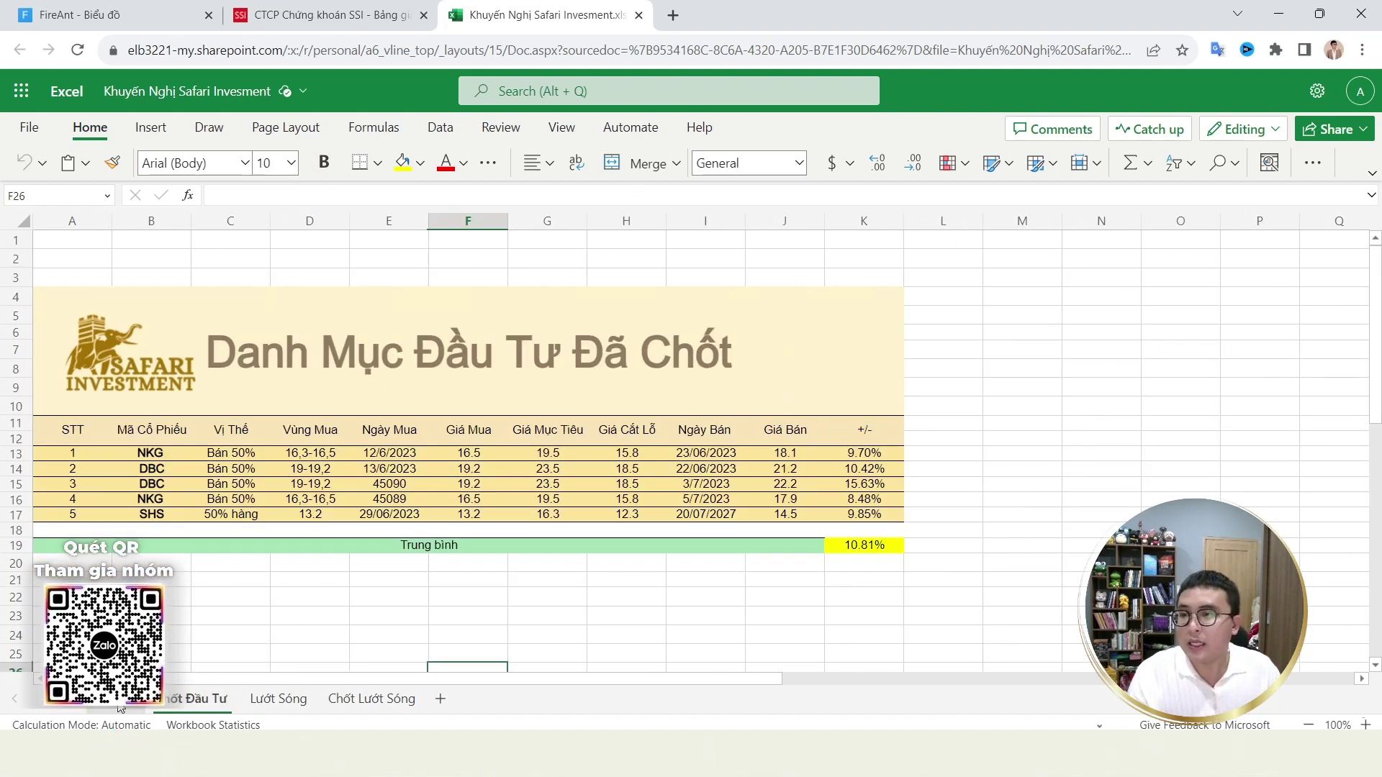
pyautogui.click(117, 699)
pyautogui.click(327, 14)
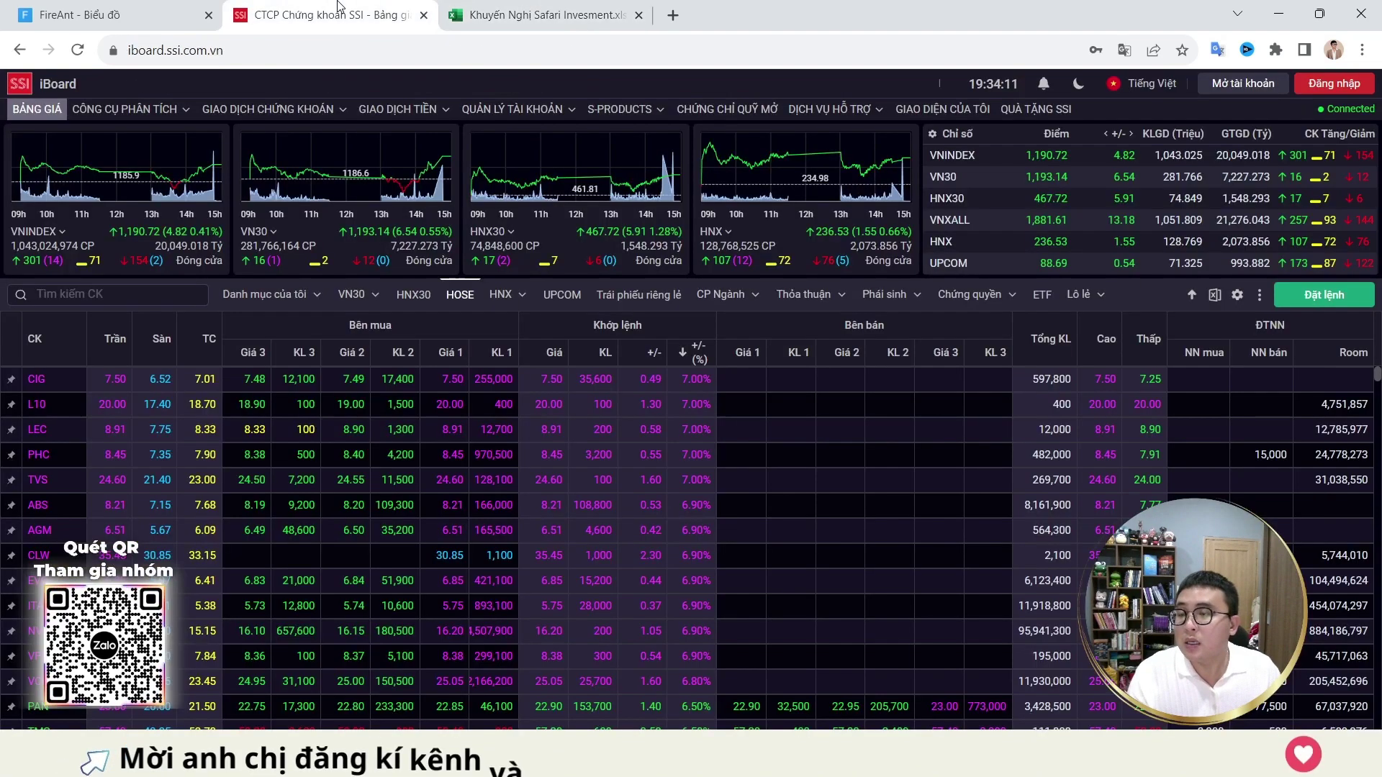
# Step: Switch to FireAnt and adjust the VCG weekly chart's price scale and position to examine its price action
pyautogui.click(99, 9)
pyautogui.moveTo(762, 331); pyautogui.dragTo(761, 325)
pyautogui.moveTo(1022, 328); pyautogui.dragTo(1022, 447)
pyautogui.moveTo(875, 356); pyautogui.dragTo(873, 372)
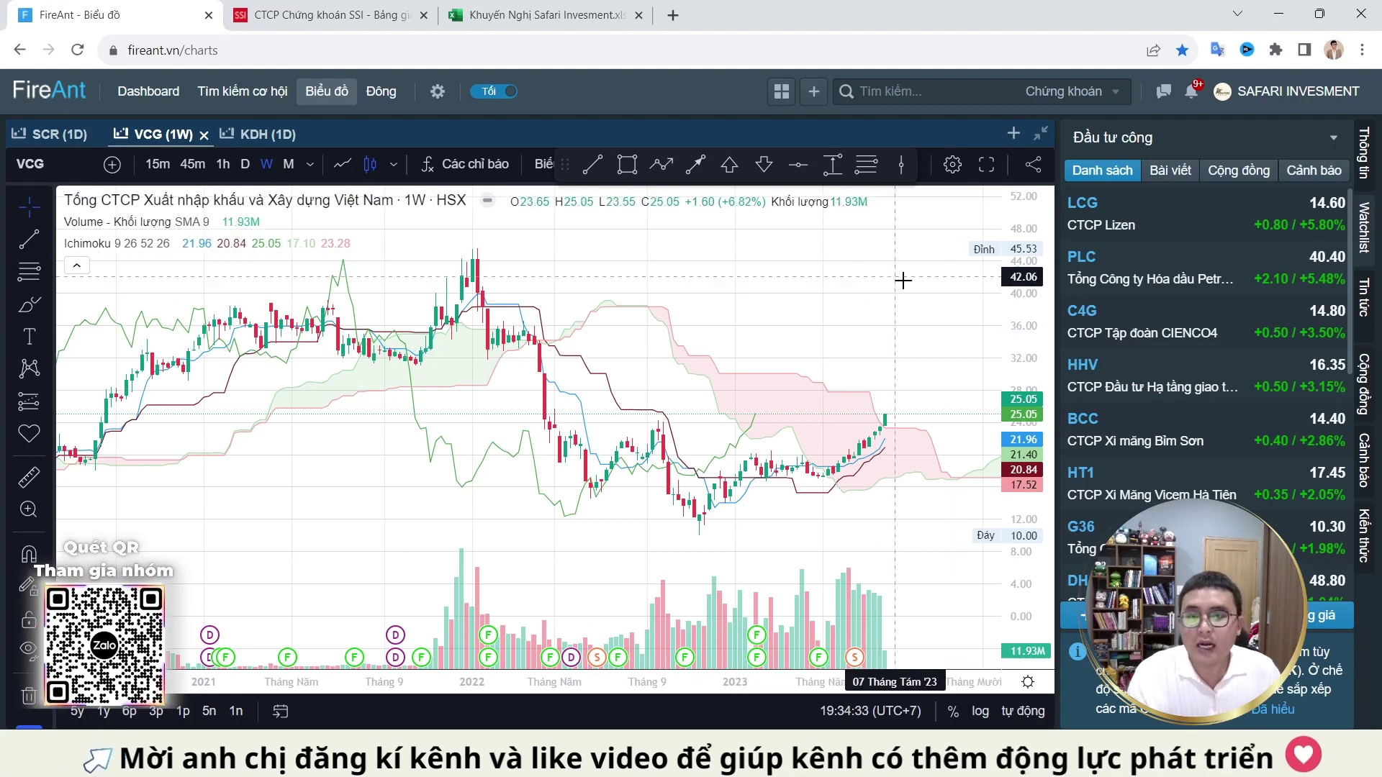
# Step: Open the BDS KCN watchlist and look through its stocks
pyautogui.click(1209, 137)
pyautogui.click(1234, 335)
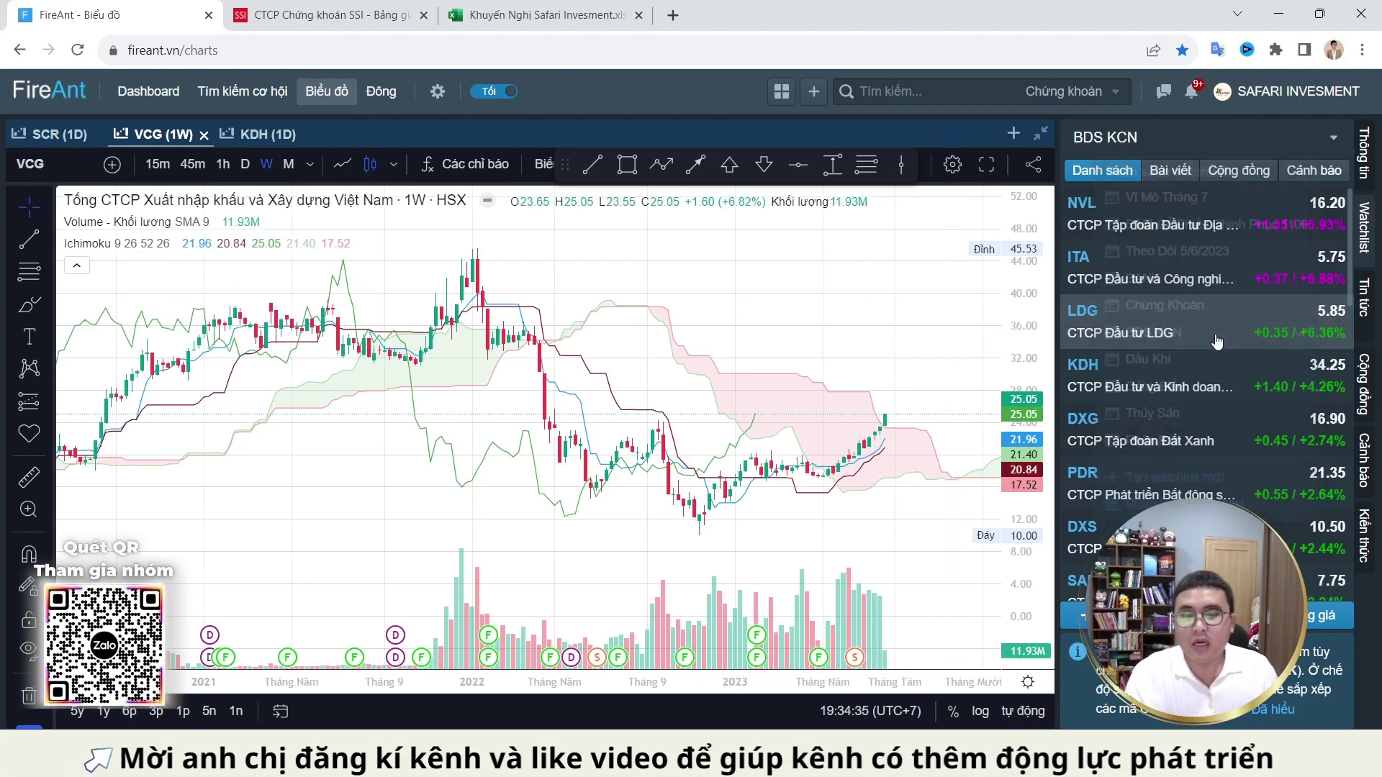
pyautogui.scroll(-5, 1294, 279)
pyautogui.scroll(5, 1283, 279)
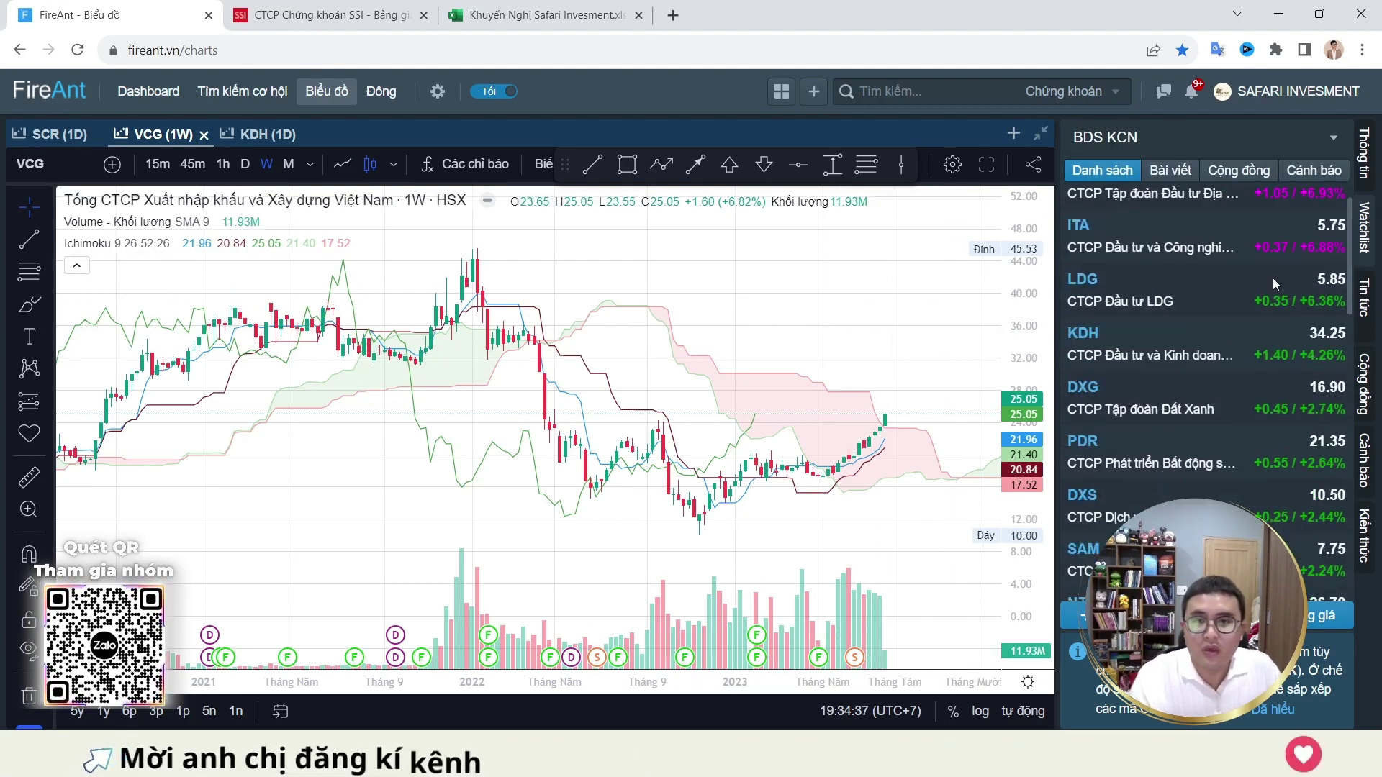
# Step: Switch the watchlist to Đầu tư công and browse its stocks down to KSB
pyautogui.click(1217, 138)
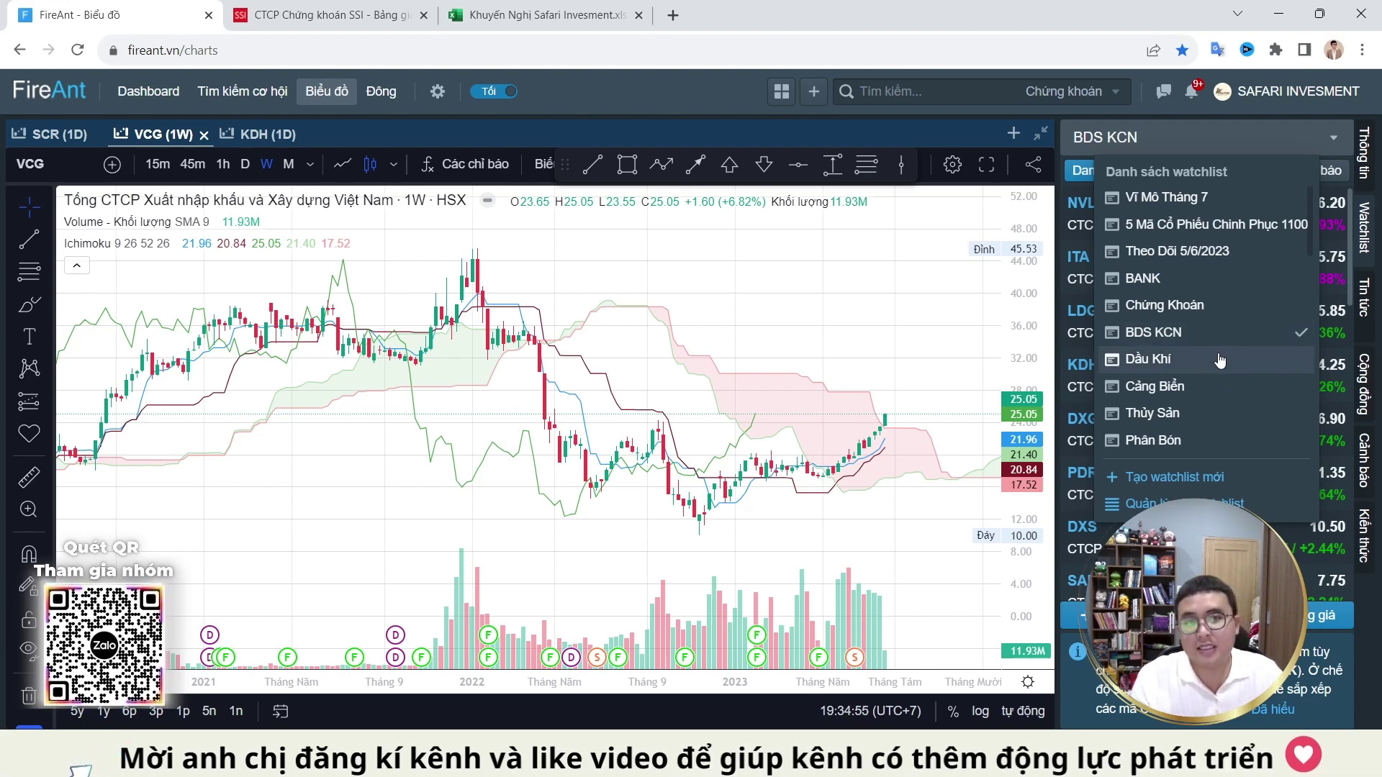
pyautogui.scroll(-1, 1218, 363)
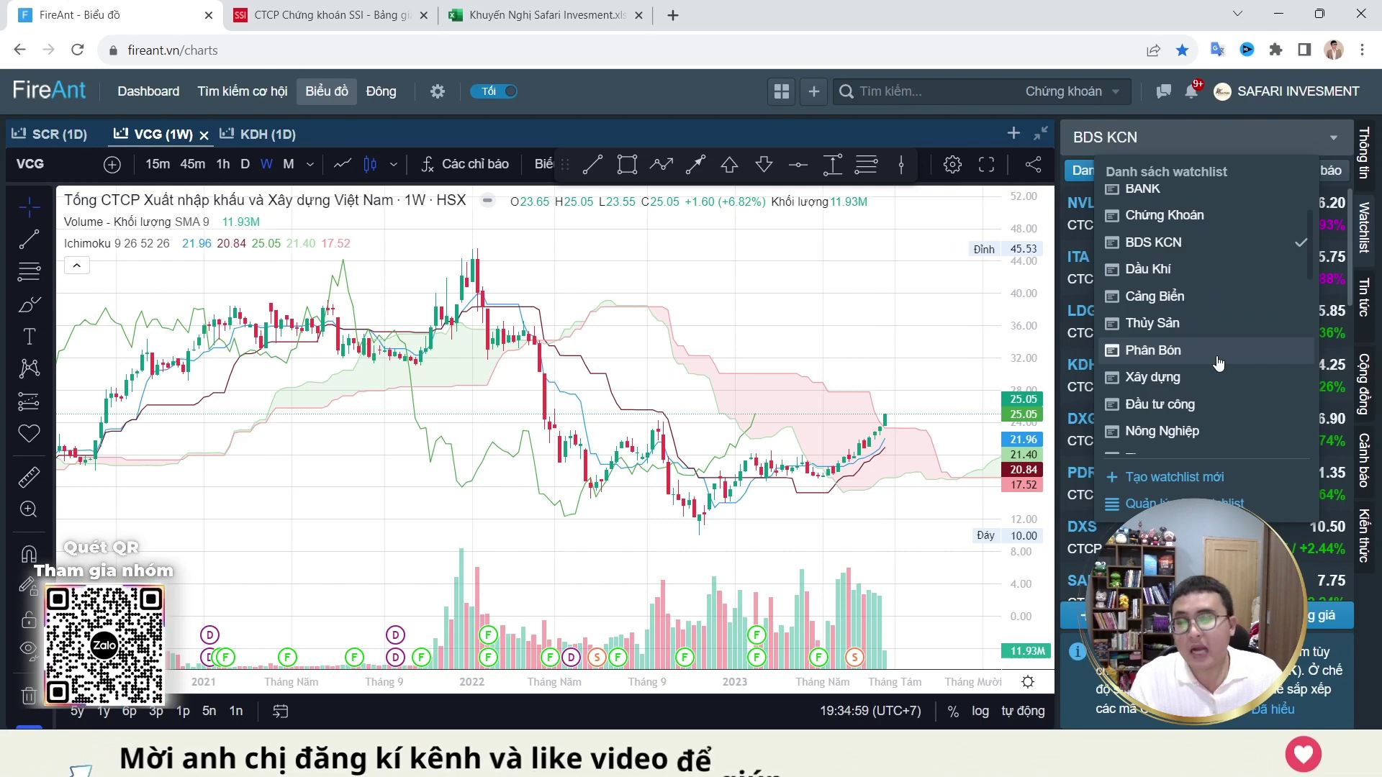
pyautogui.click(1202, 404)
pyautogui.scroll(-4, 1188, 334)
pyautogui.scroll(-1, 1191, 342)
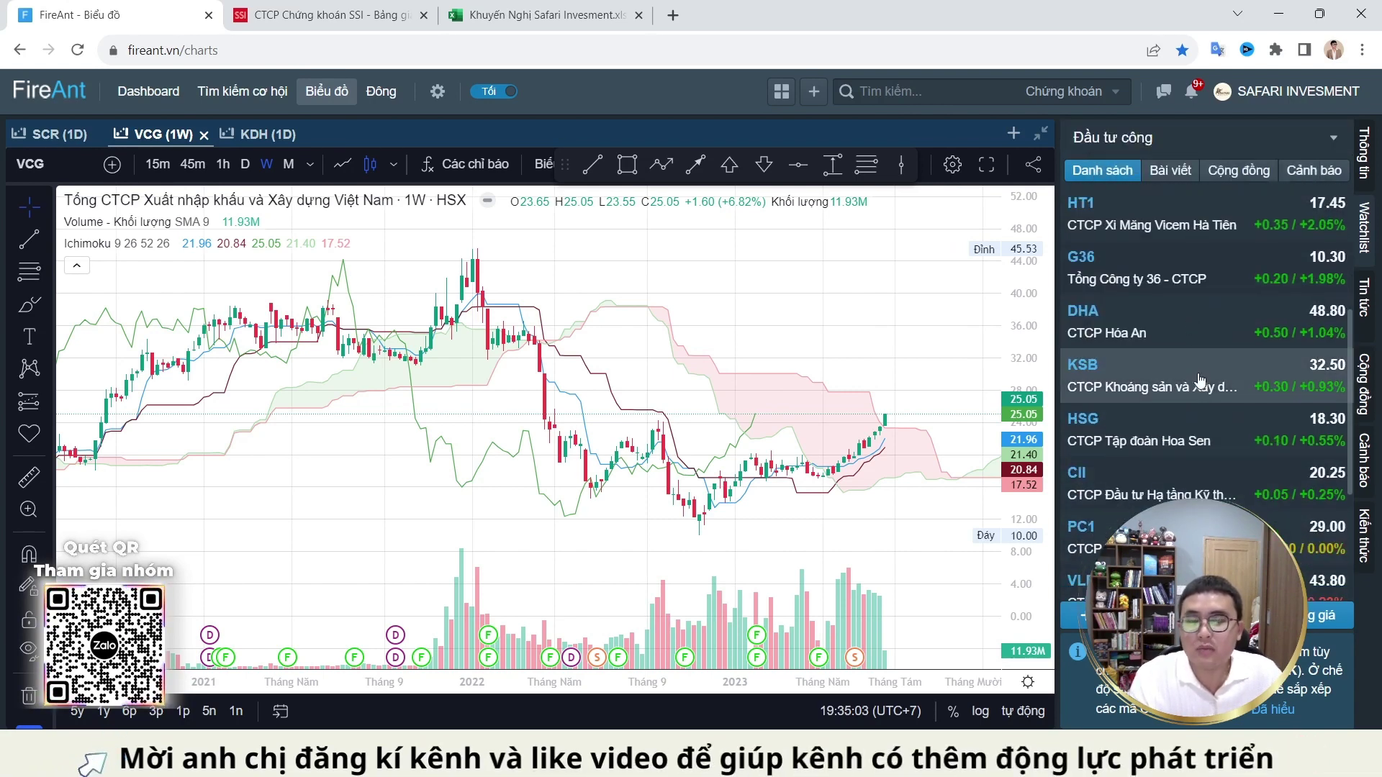
# Step: Load KSB on the daily timeframe in place of VCG, and also in the chart layout showing SCR
pyautogui.click(1200, 379)
pyautogui.click(245, 164)
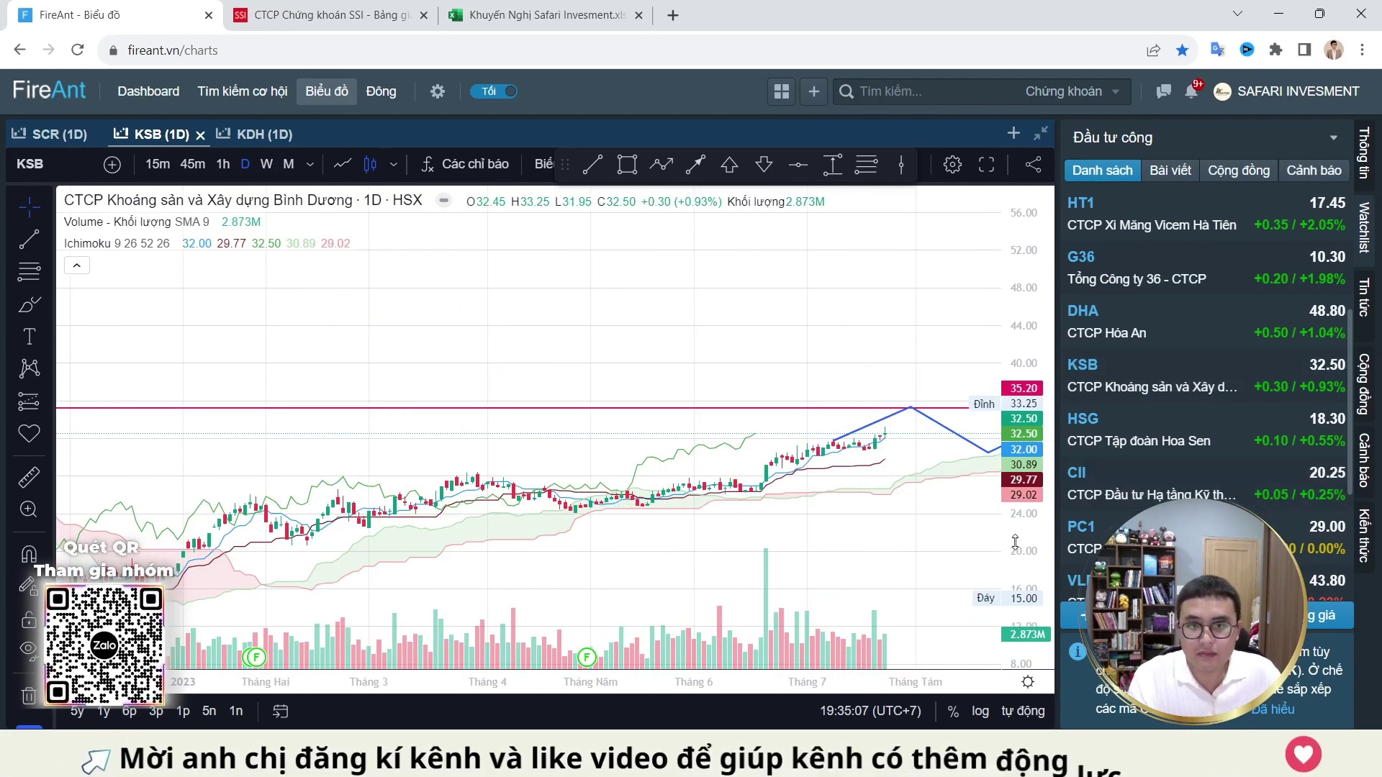
pyautogui.click(60, 134)
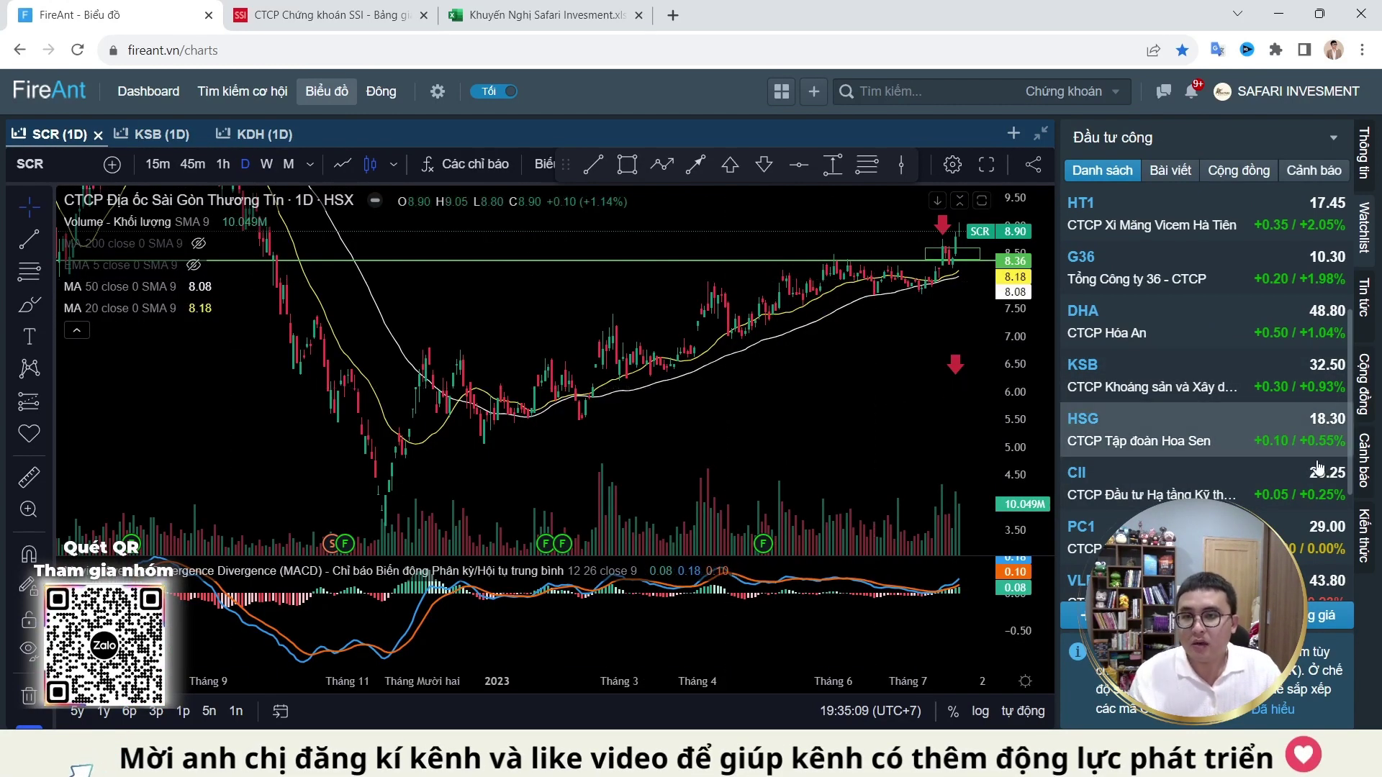
pyautogui.click(1224, 378)
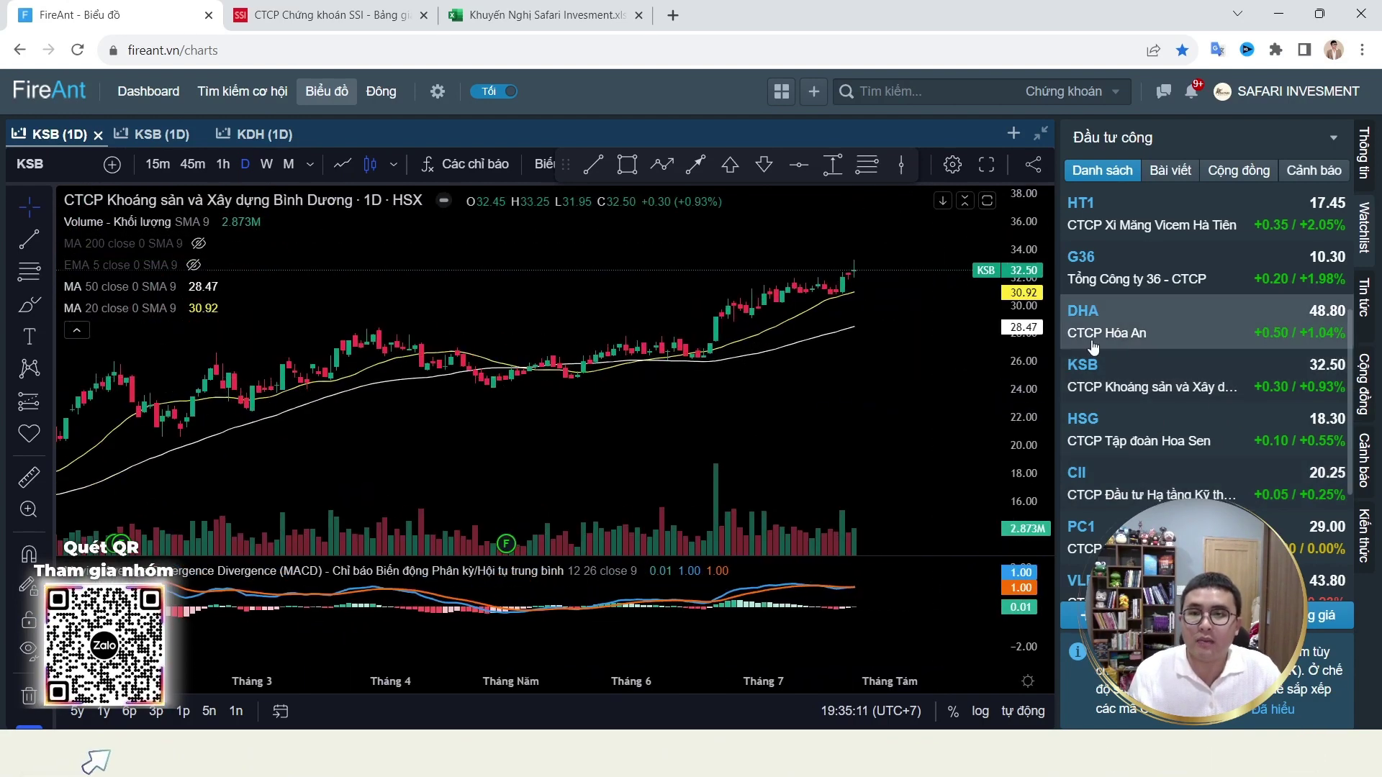
# Step: Load the PLC daily chart and place a down arrow marker above its latest candle
pyautogui.scroll(3, 1278, 363)
pyautogui.scroll(2, 1274, 375)
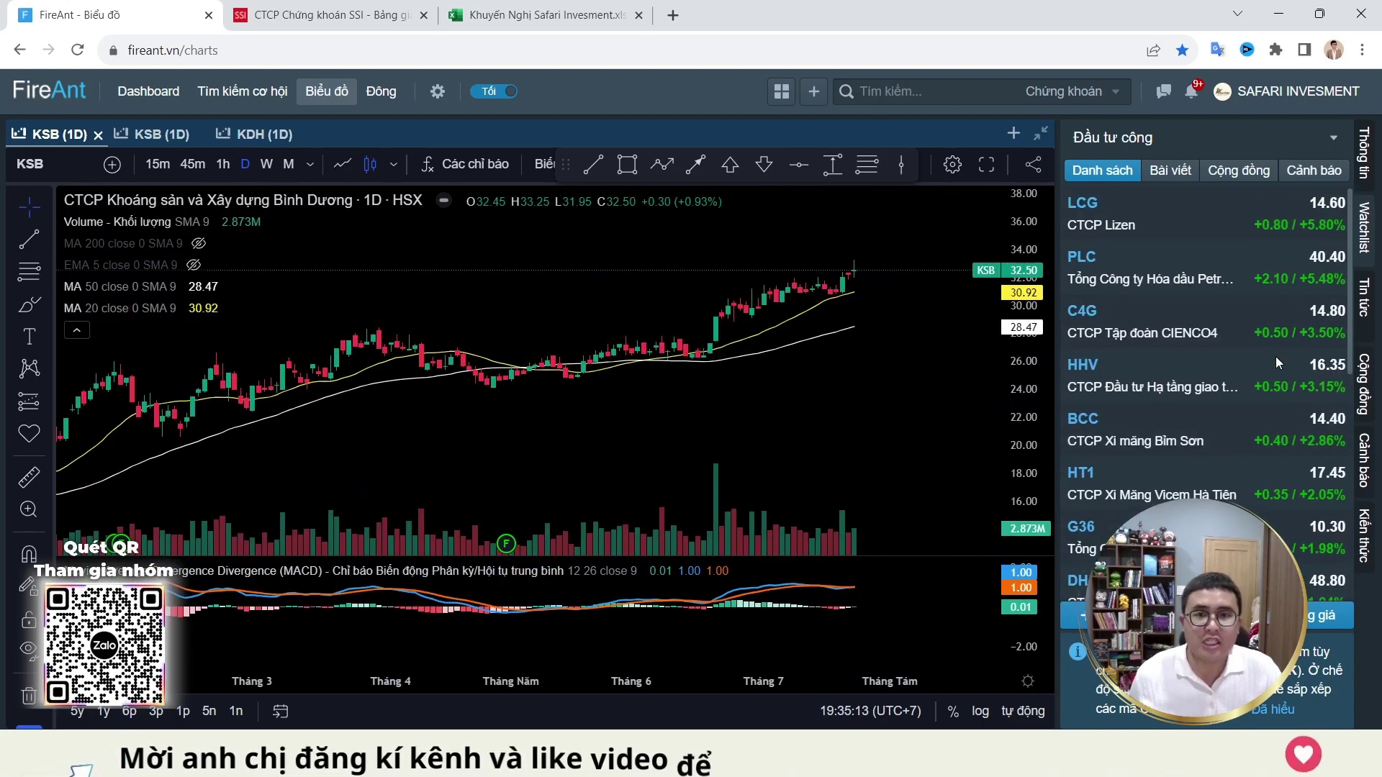
pyautogui.click(1165, 278)
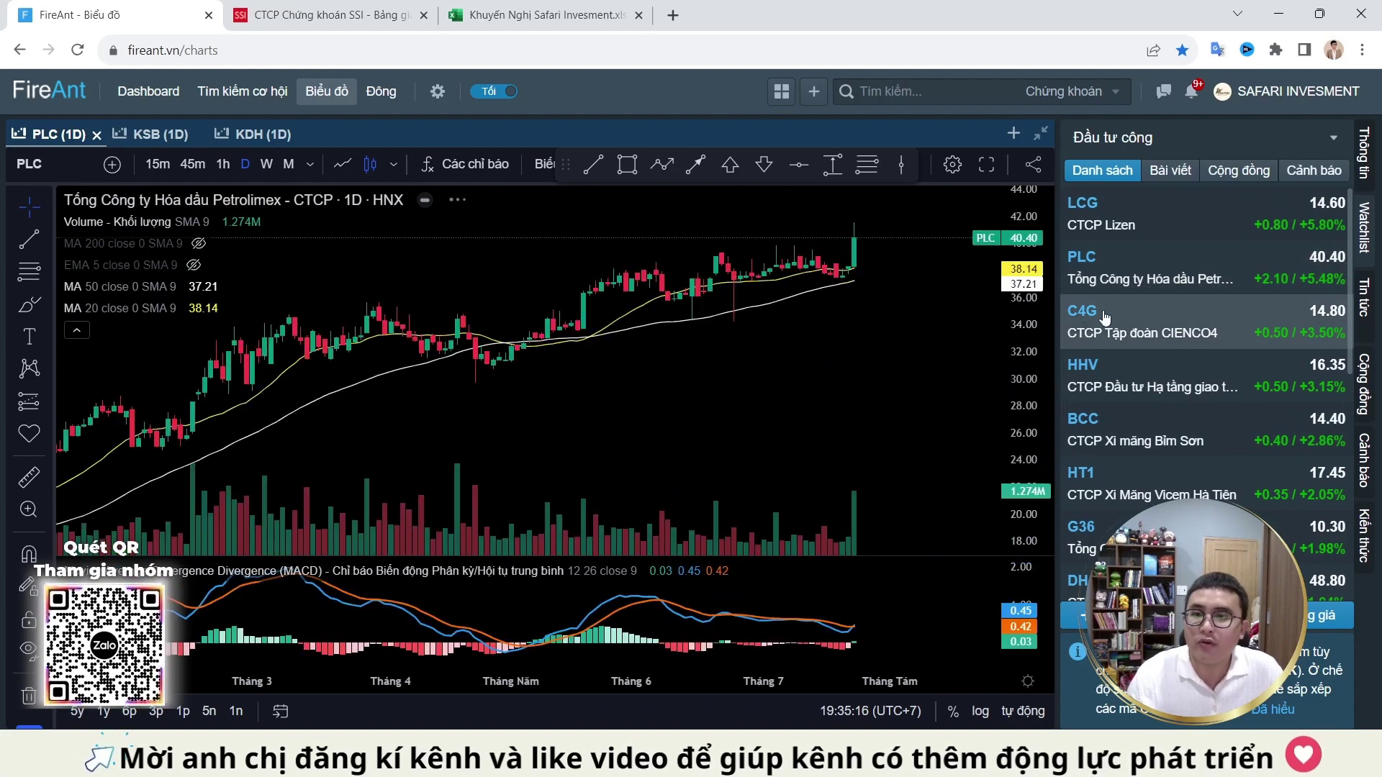
pyautogui.click(844, 233)
# Step: Load the LCG and HHV daily charts in turn, placing a down arrow marker above each one's latest candle
pyautogui.click(1133, 223)
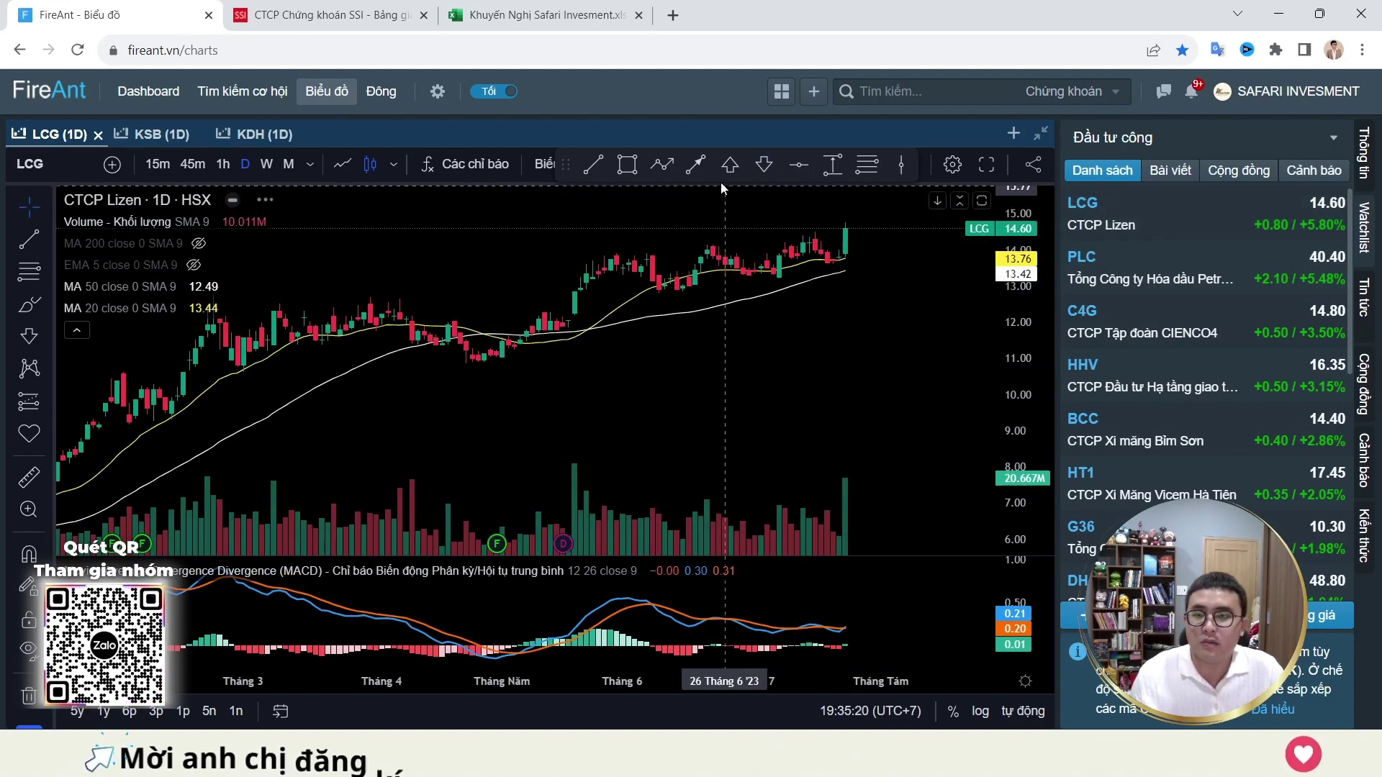
pyautogui.click(841, 211)
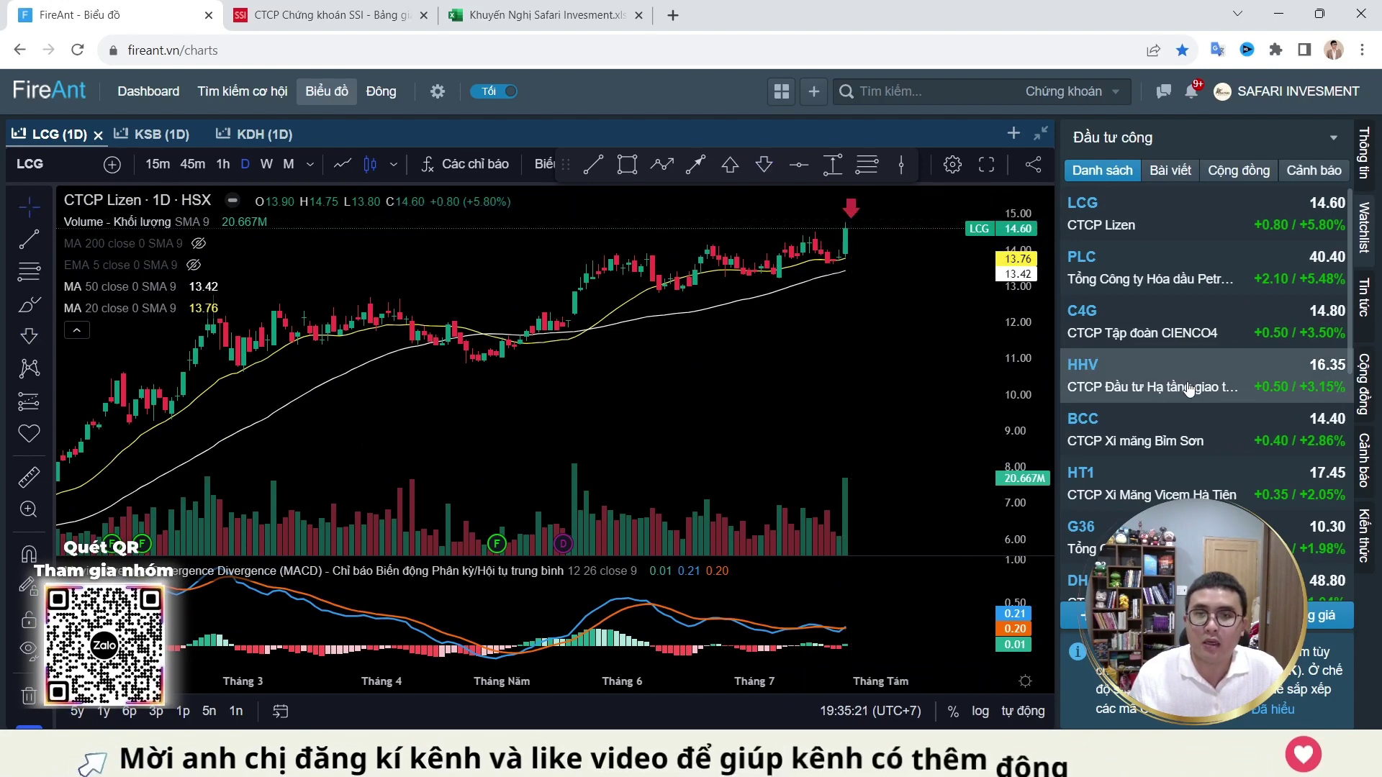
pyautogui.click(1123, 375)
pyautogui.click(763, 166)
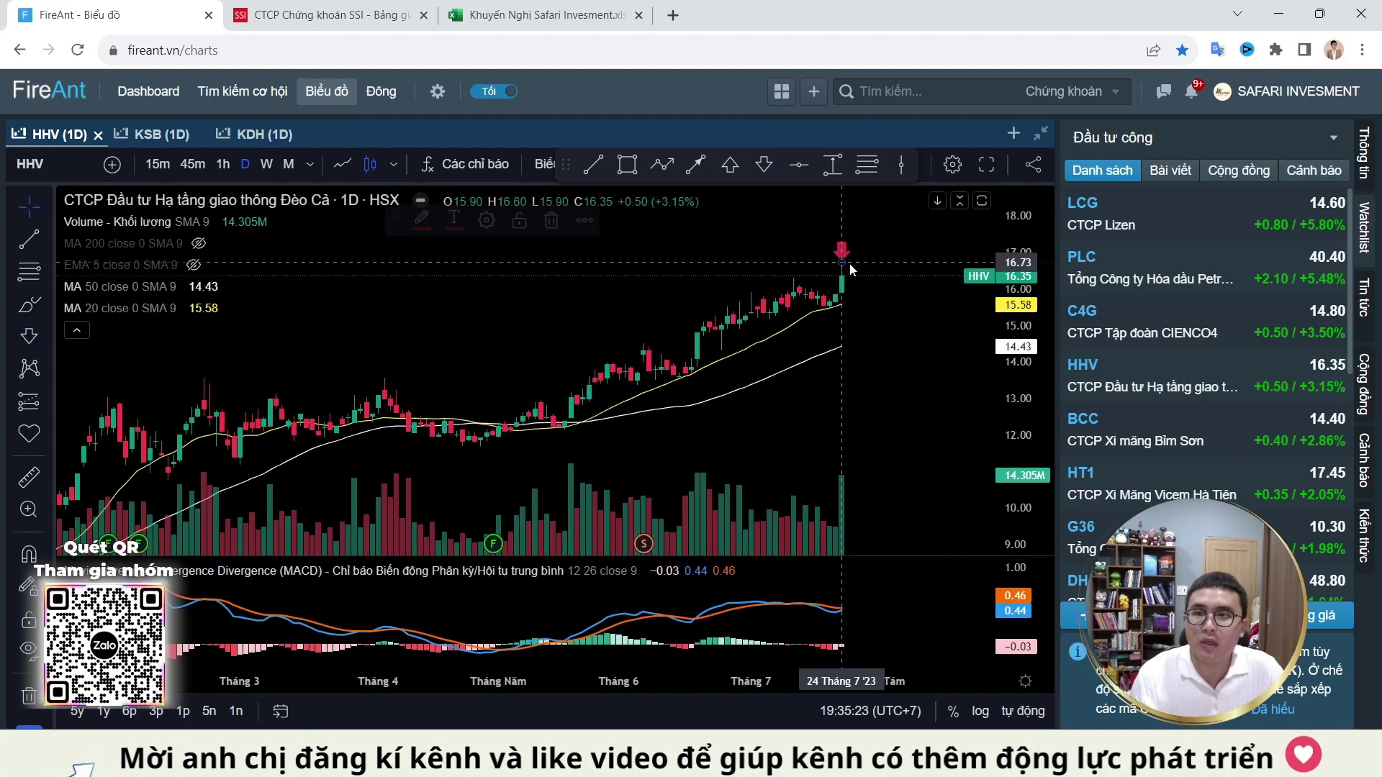
# Step: Bring up the KSB chart, switch it to the weekly timeframe and remove all its existing drawings
pyautogui.click(842, 262)
pyautogui.scroll(-3, 1320, 417)
pyautogui.scroll(-2, 1319, 417)
pyautogui.scroll(-2, 1234, 468)
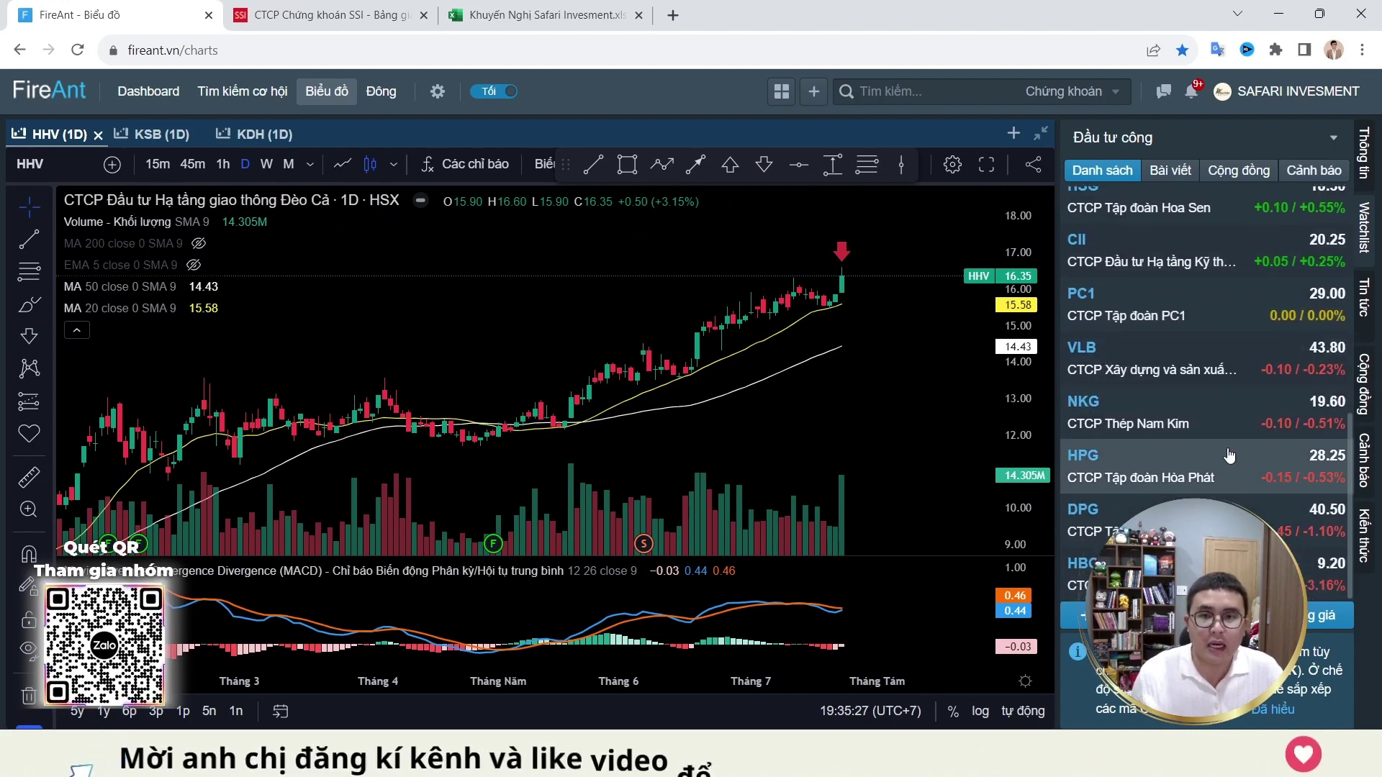
pyautogui.scroll(3, 1194, 370)
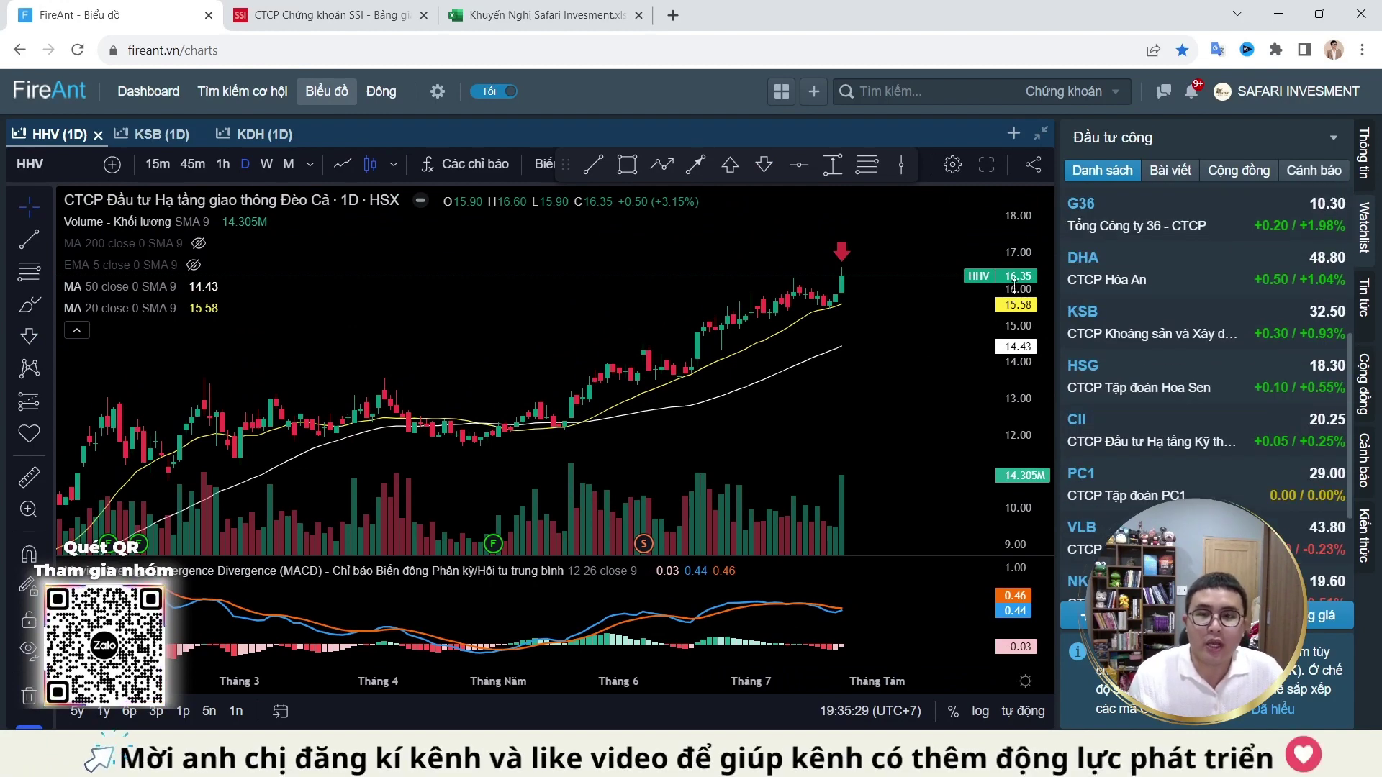
pyautogui.click(155, 137)
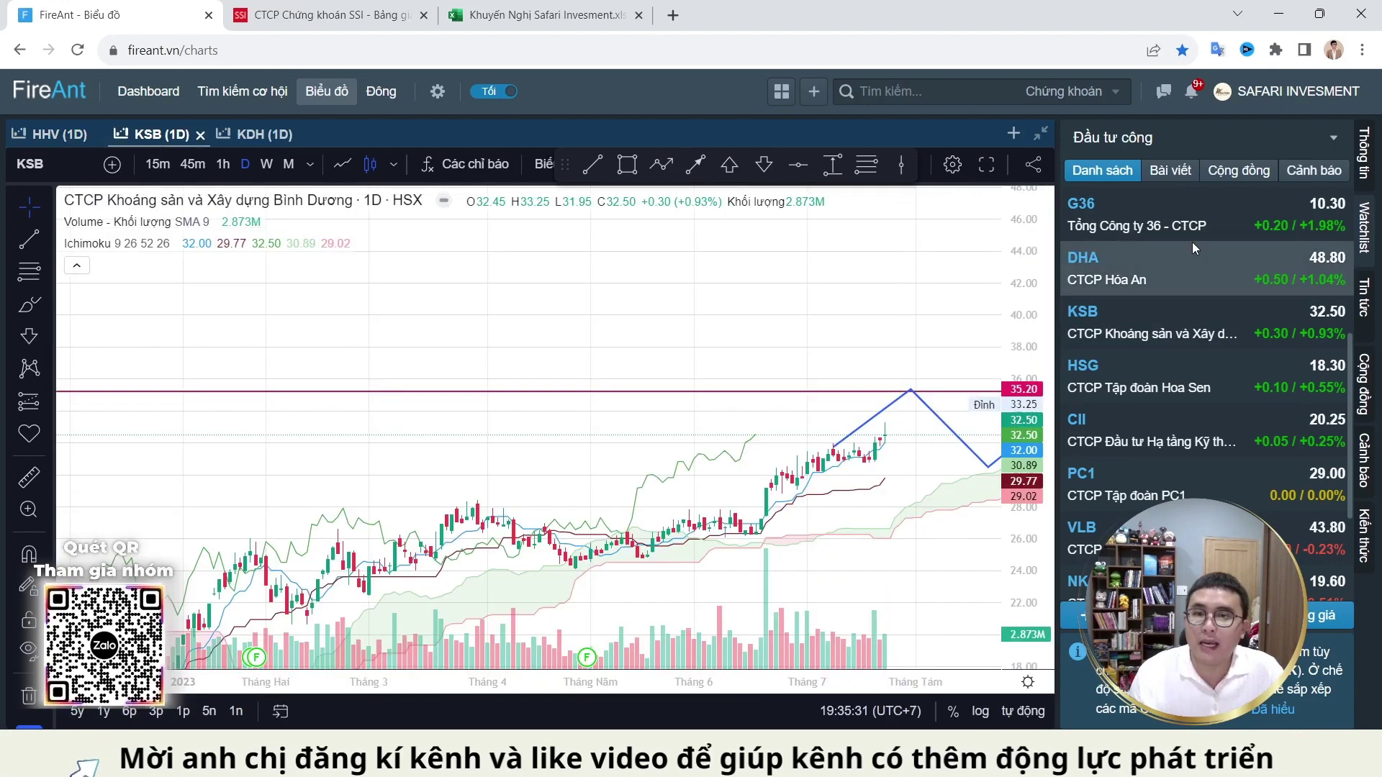
pyautogui.click(266, 172)
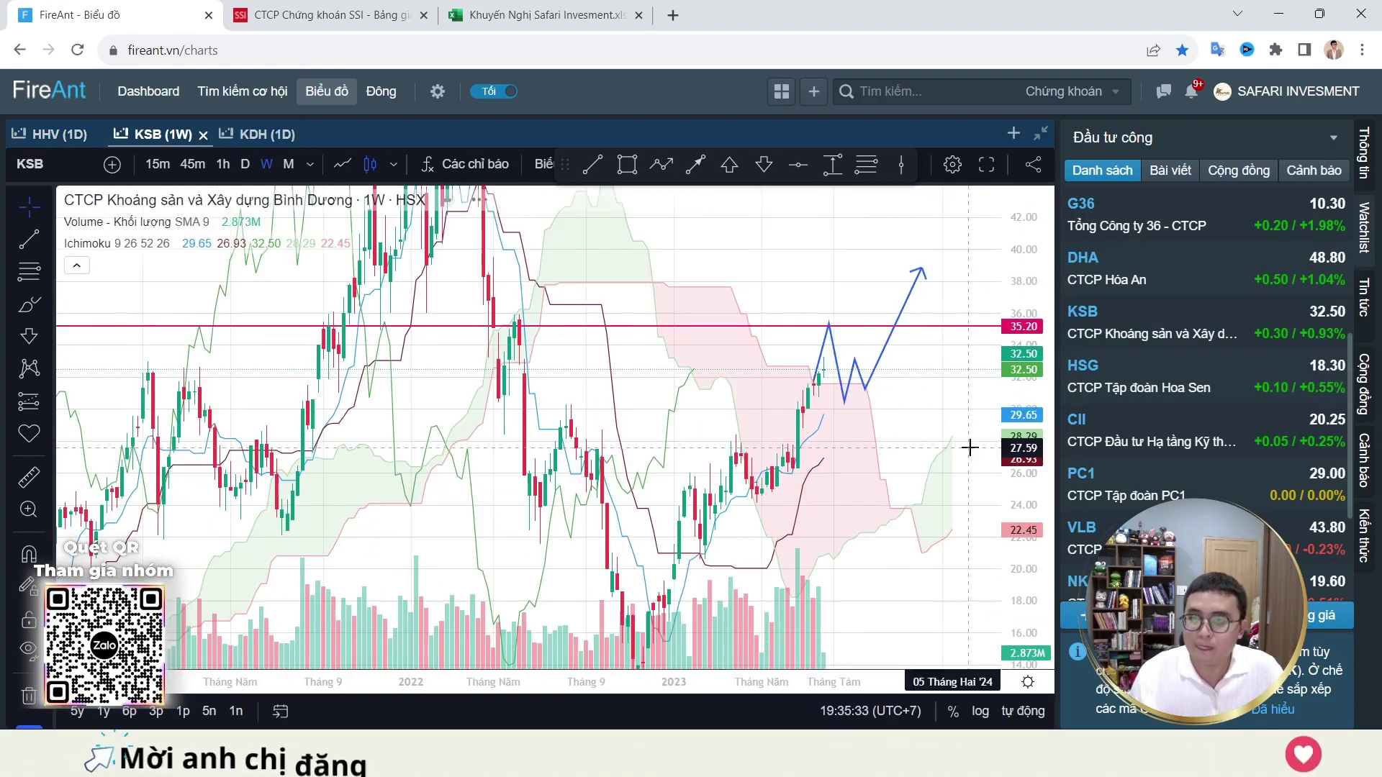
pyautogui.rightClick(918, 403)
pyautogui.click(956, 504)
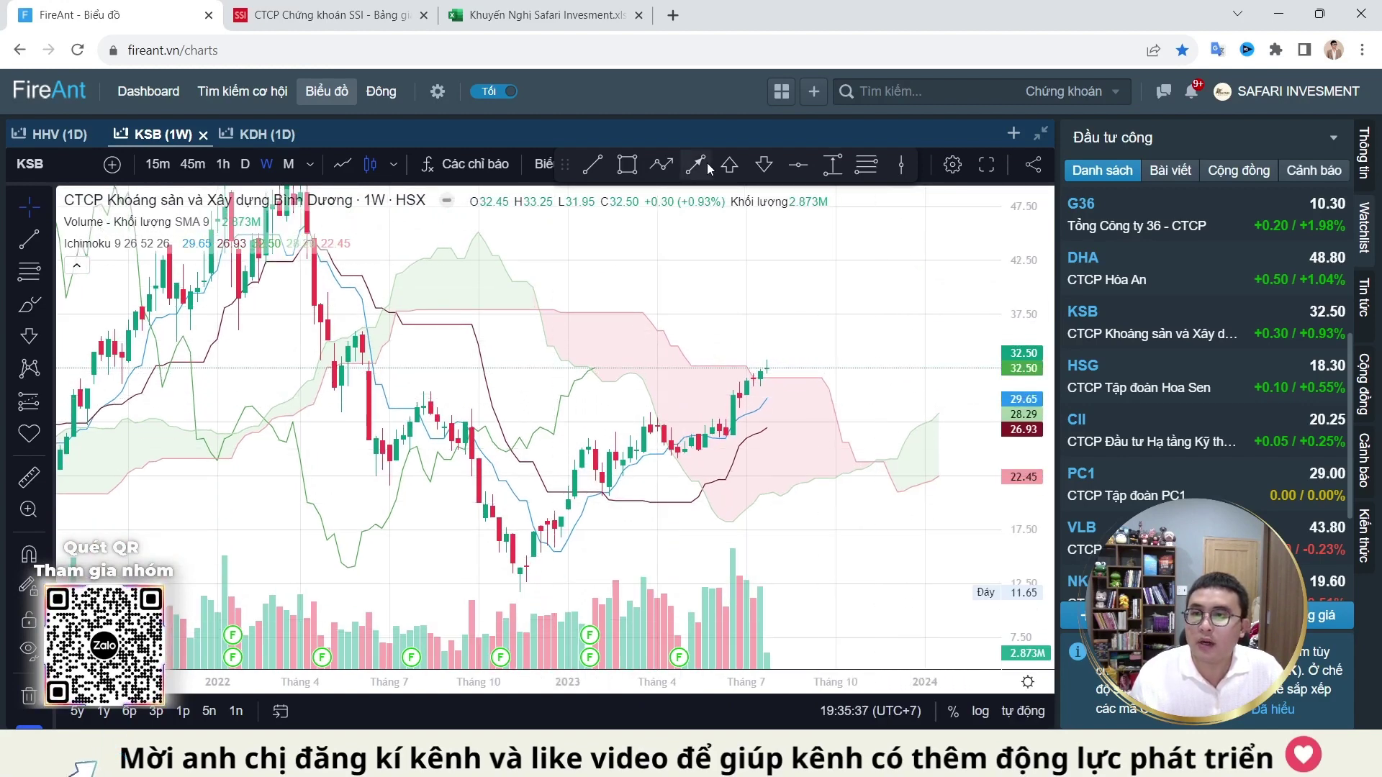
# Step: Draw a horizontal line at about 31.71 on the KSB weekly chart and color it red
pyautogui.click(859, 377)
pyautogui.moveTo(859, 391); pyautogui.dragTo(856, 395)
pyautogui.click(861, 384)
pyautogui.click(418, 219)
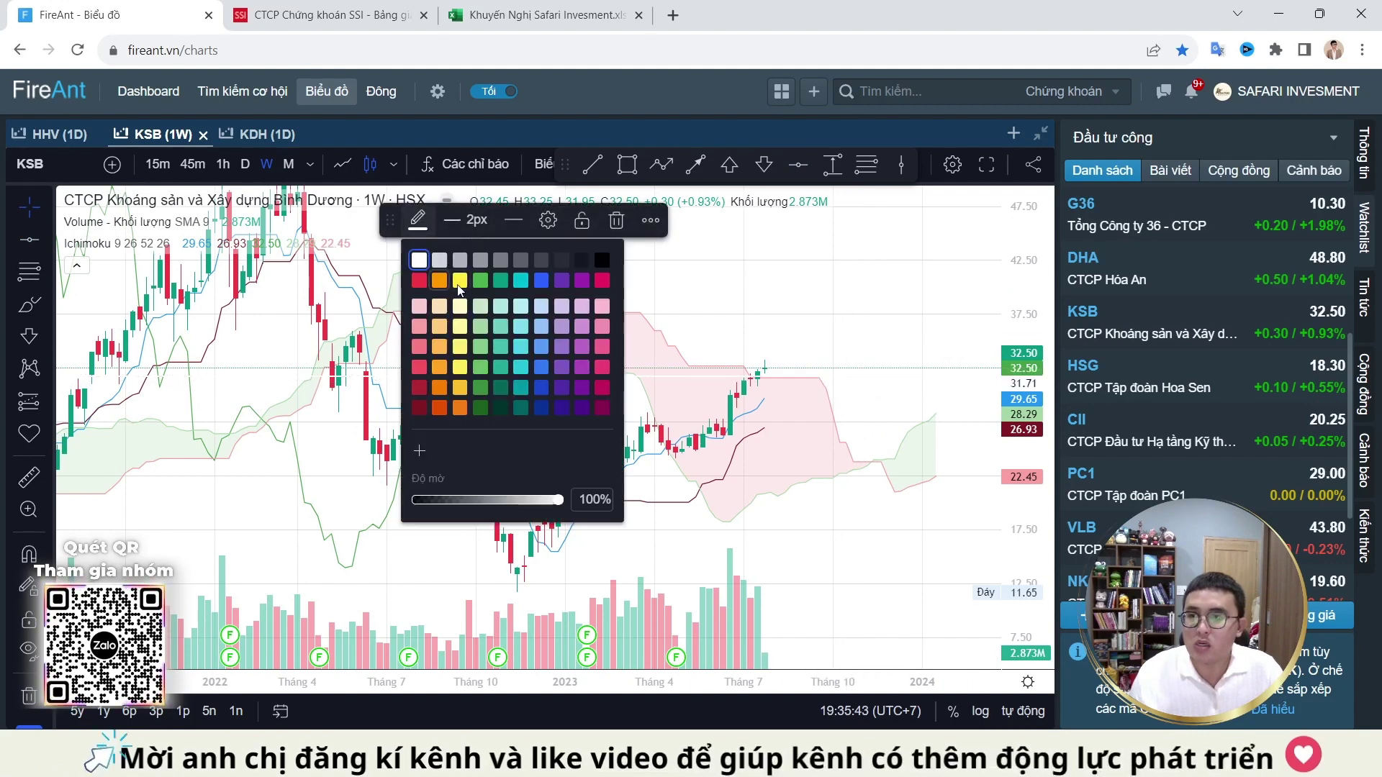
pyautogui.click(459, 281)
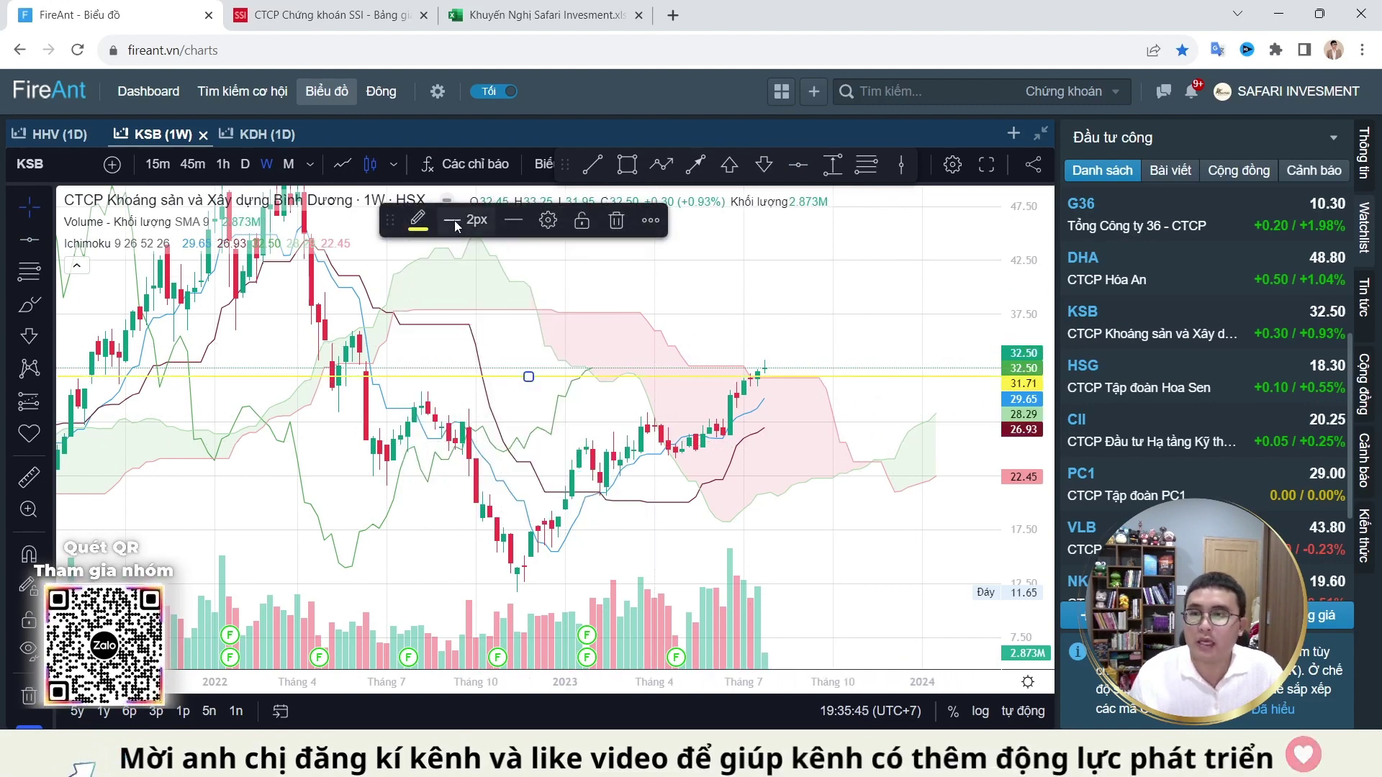
pyautogui.click(418, 220)
pyautogui.click(419, 280)
pyautogui.click(833, 432)
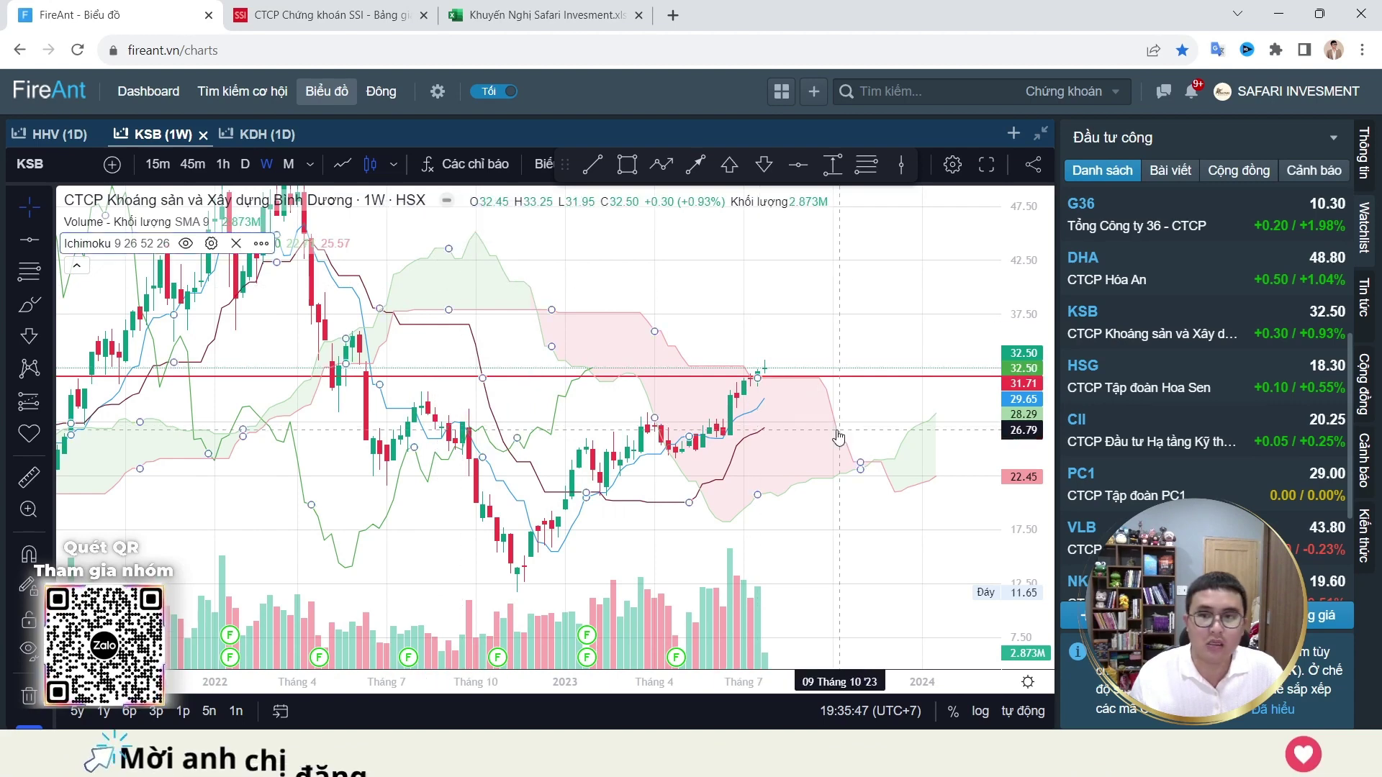
# Step: Draw a thin rectangle just above the red line, extending from KSB's latest weekly candles to about September 2023
pyautogui.moveTo(1042, 452); pyautogui.dragTo(1042, 432)
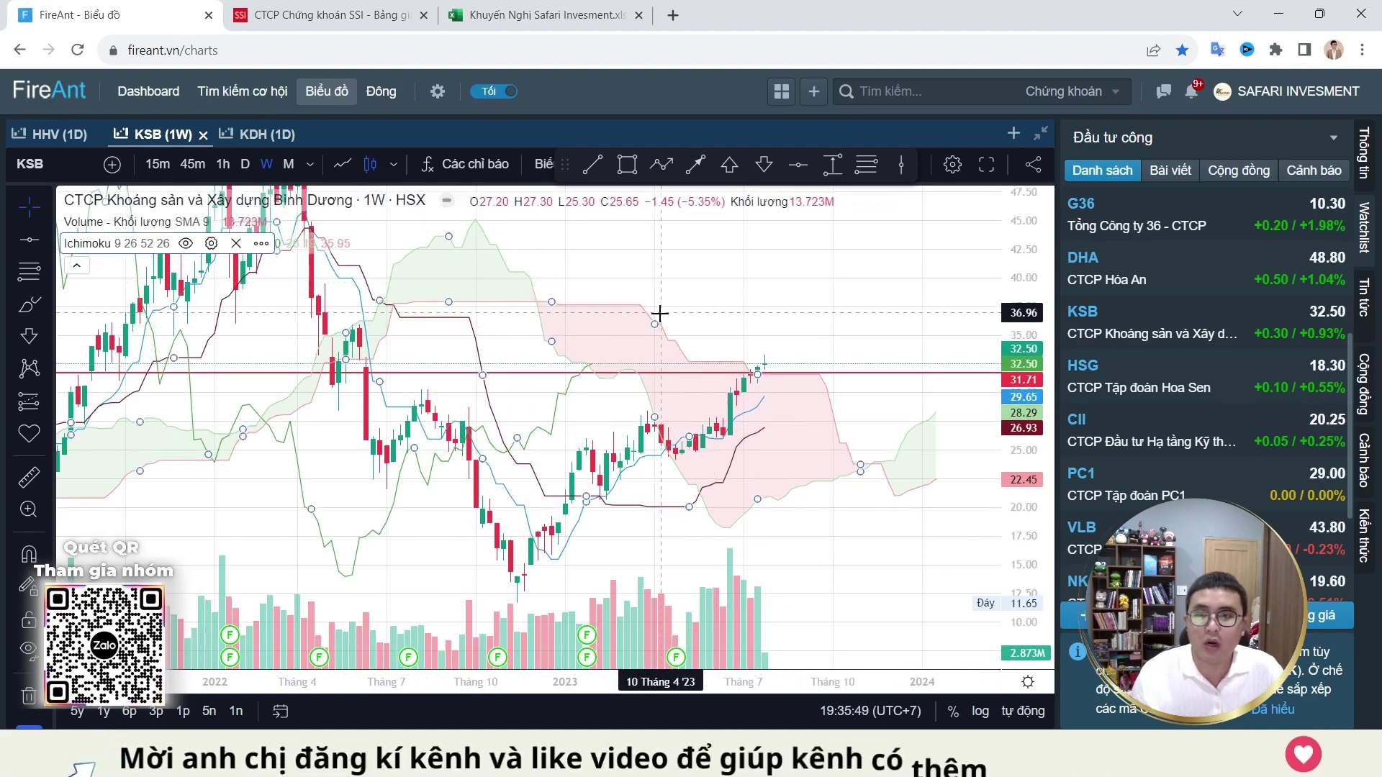
pyautogui.click(627, 168)
pyautogui.click(758, 368)
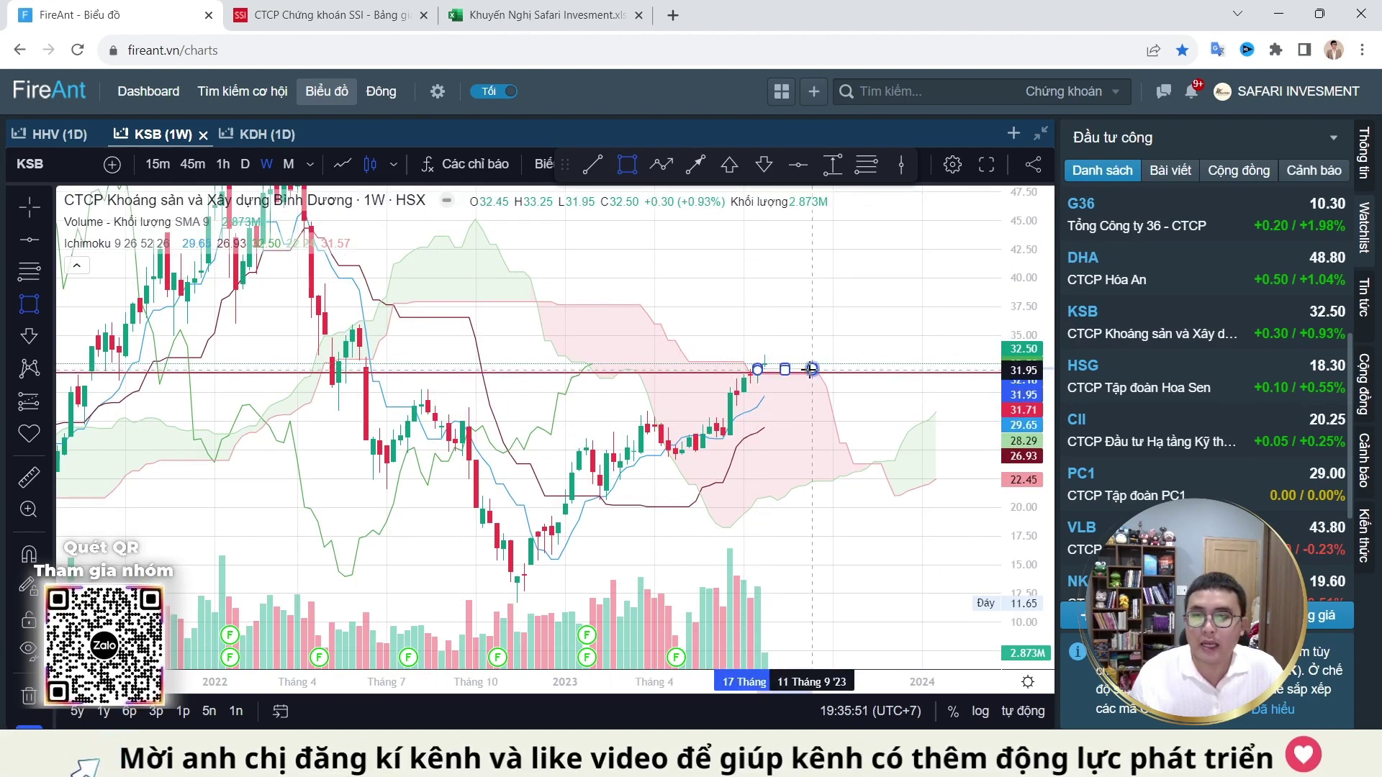
pyautogui.click(805, 371)
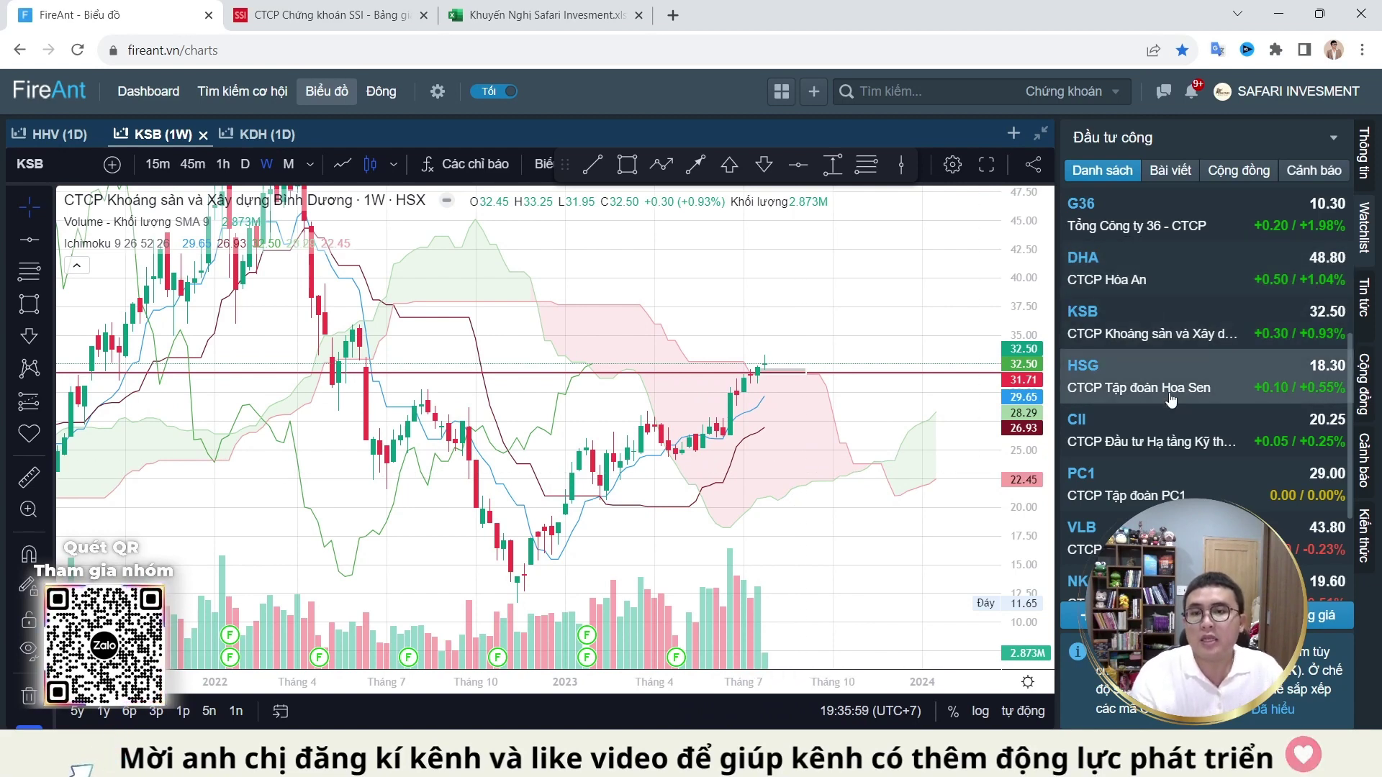
# Step: Load the HPG and NKG weekly charts in turn from the Đầu tư công watchlist to compare their trends
pyautogui.scroll(-1, 1187, 481)
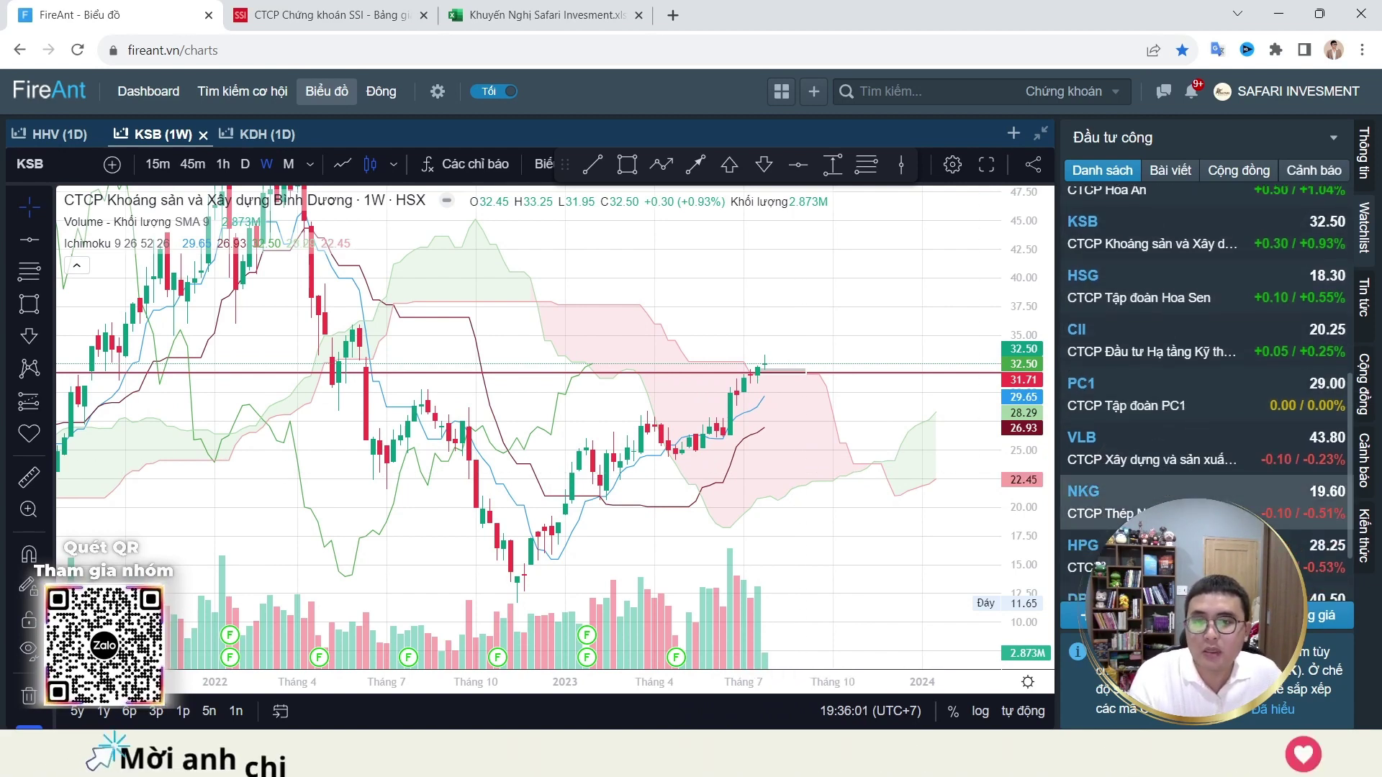
pyautogui.click(1188, 510)
pyautogui.click(1153, 553)
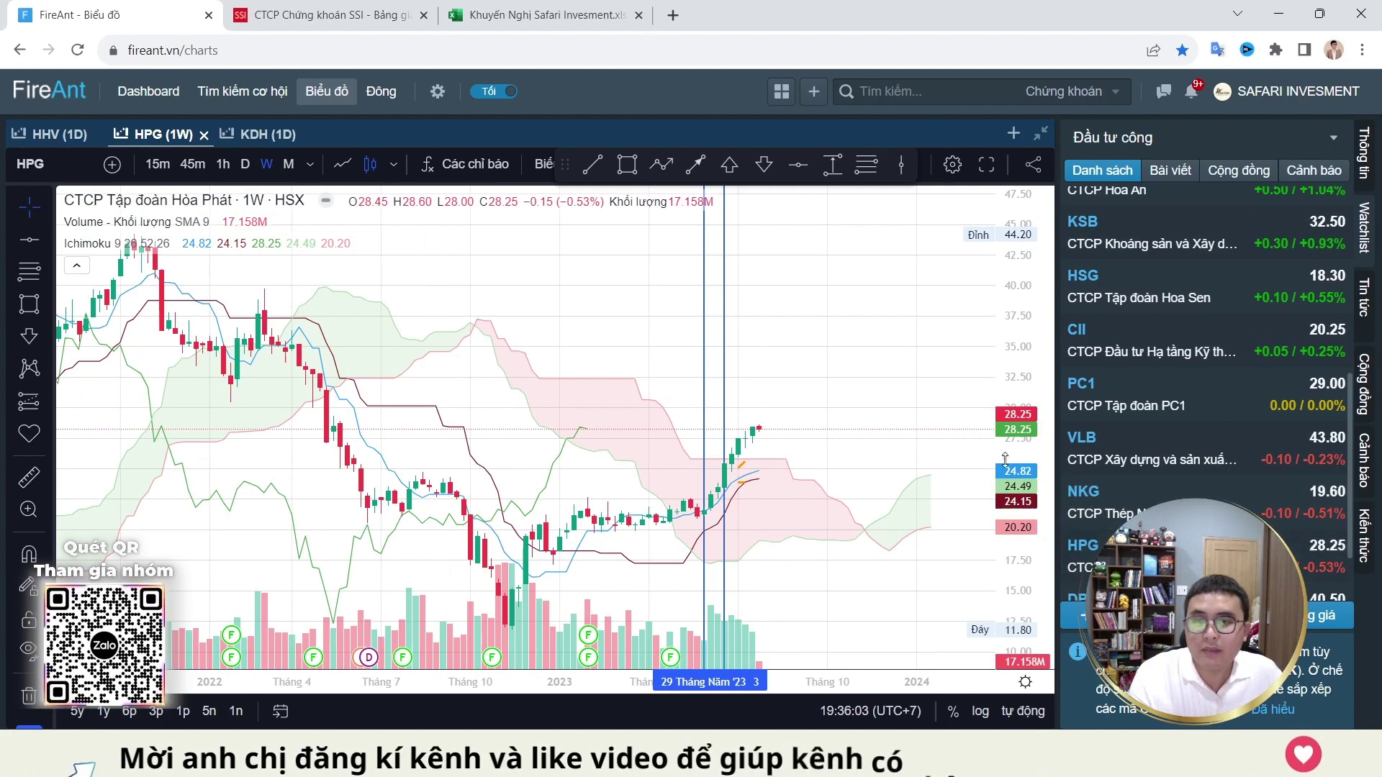
pyautogui.click(1166, 512)
pyautogui.click(1151, 502)
pyautogui.moveTo(936, 431); pyautogui.dragTo(1021, 452)
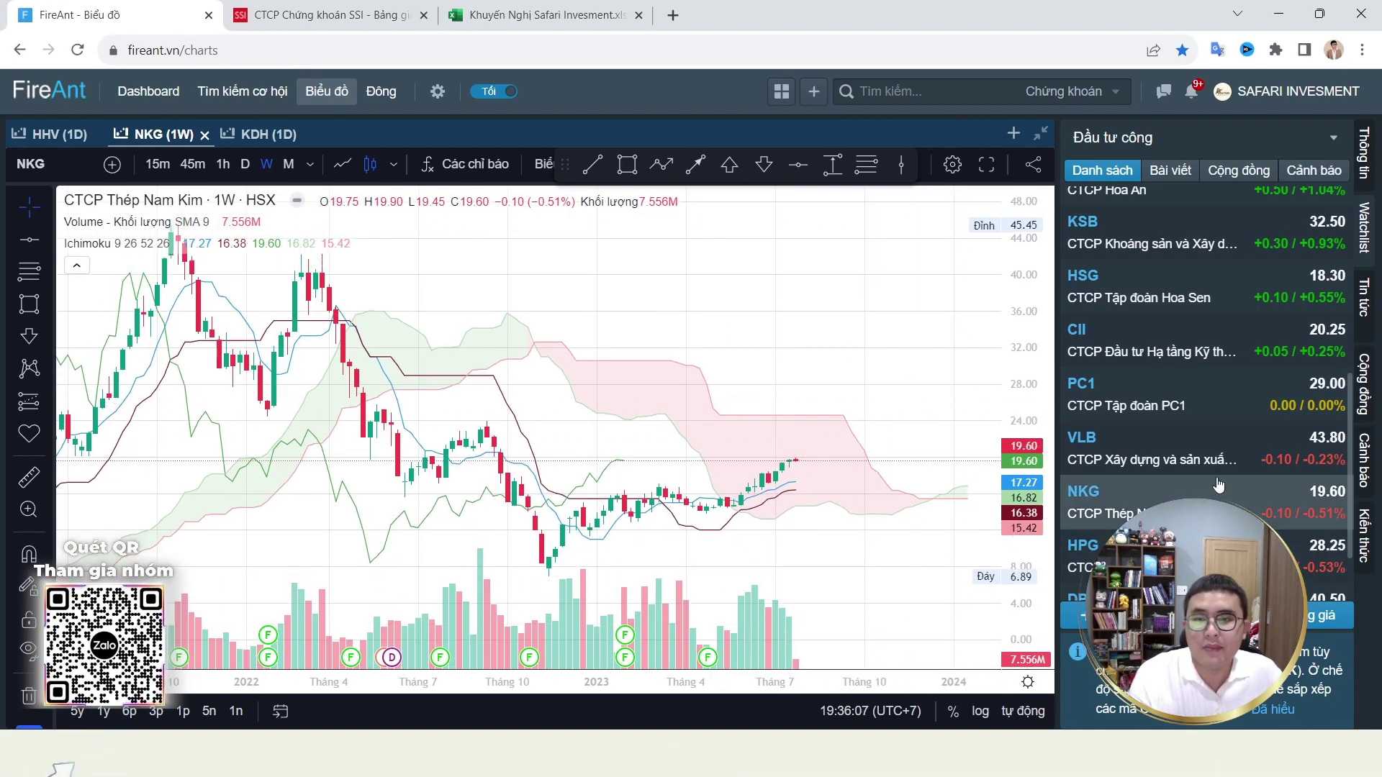
# Step: Load the HPG weekly chart again and remove all its existing drawings
pyautogui.click(1223, 555)
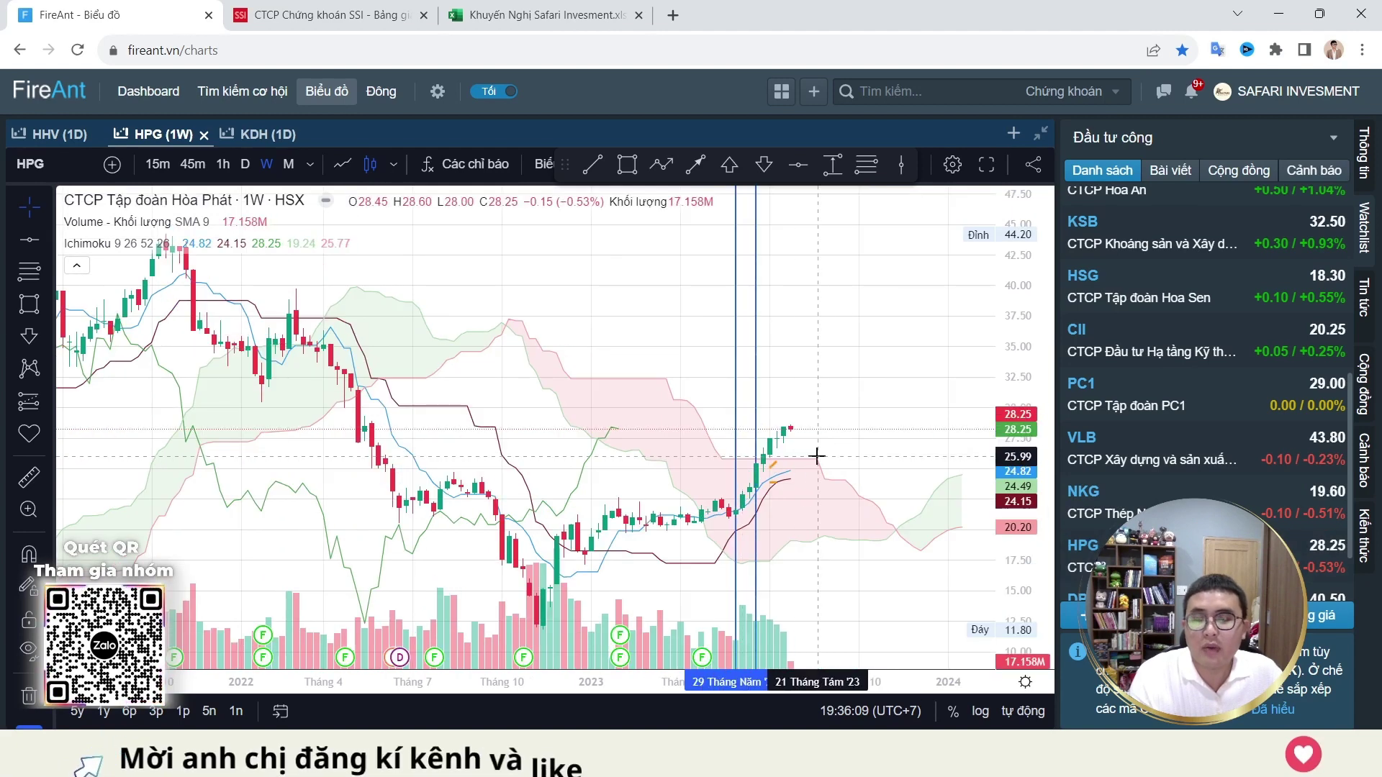
pyautogui.rightClick(822, 382)
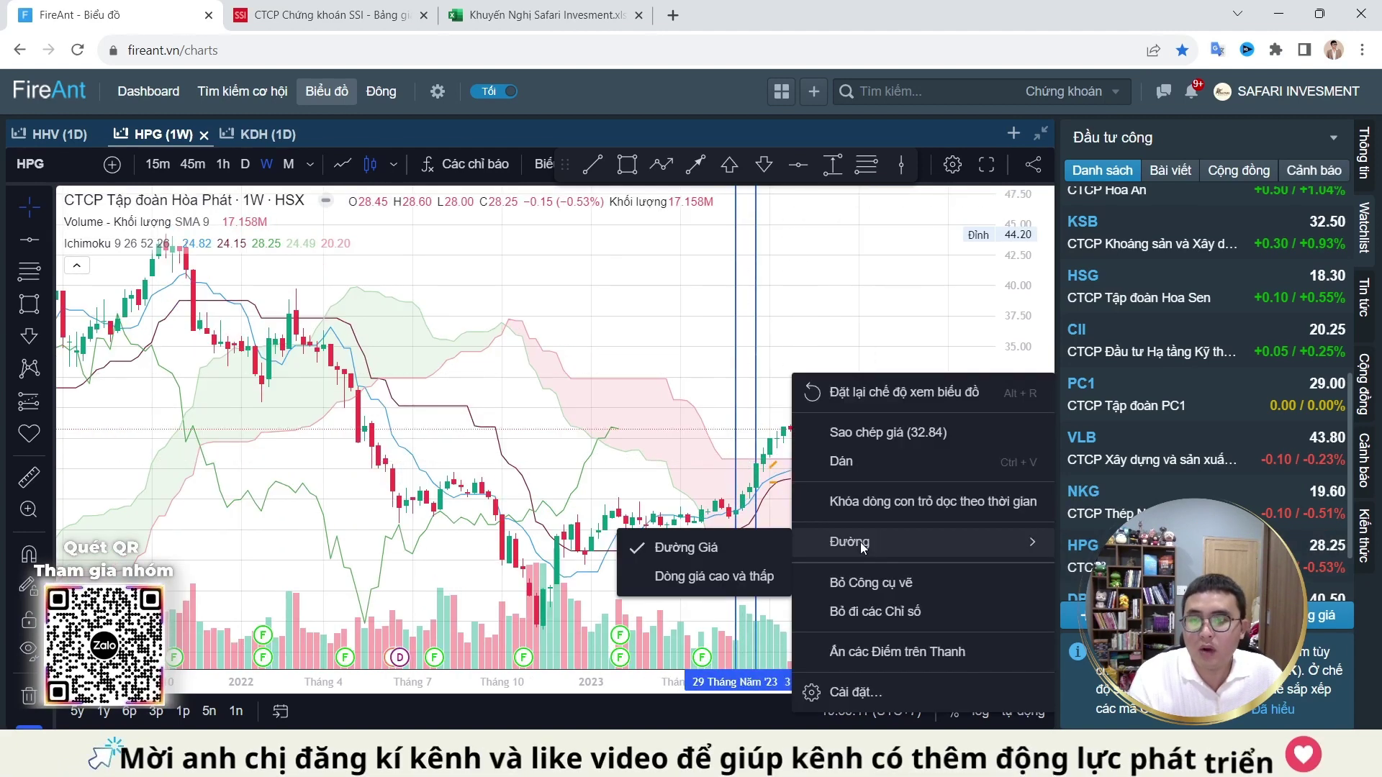
pyautogui.click(861, 513)
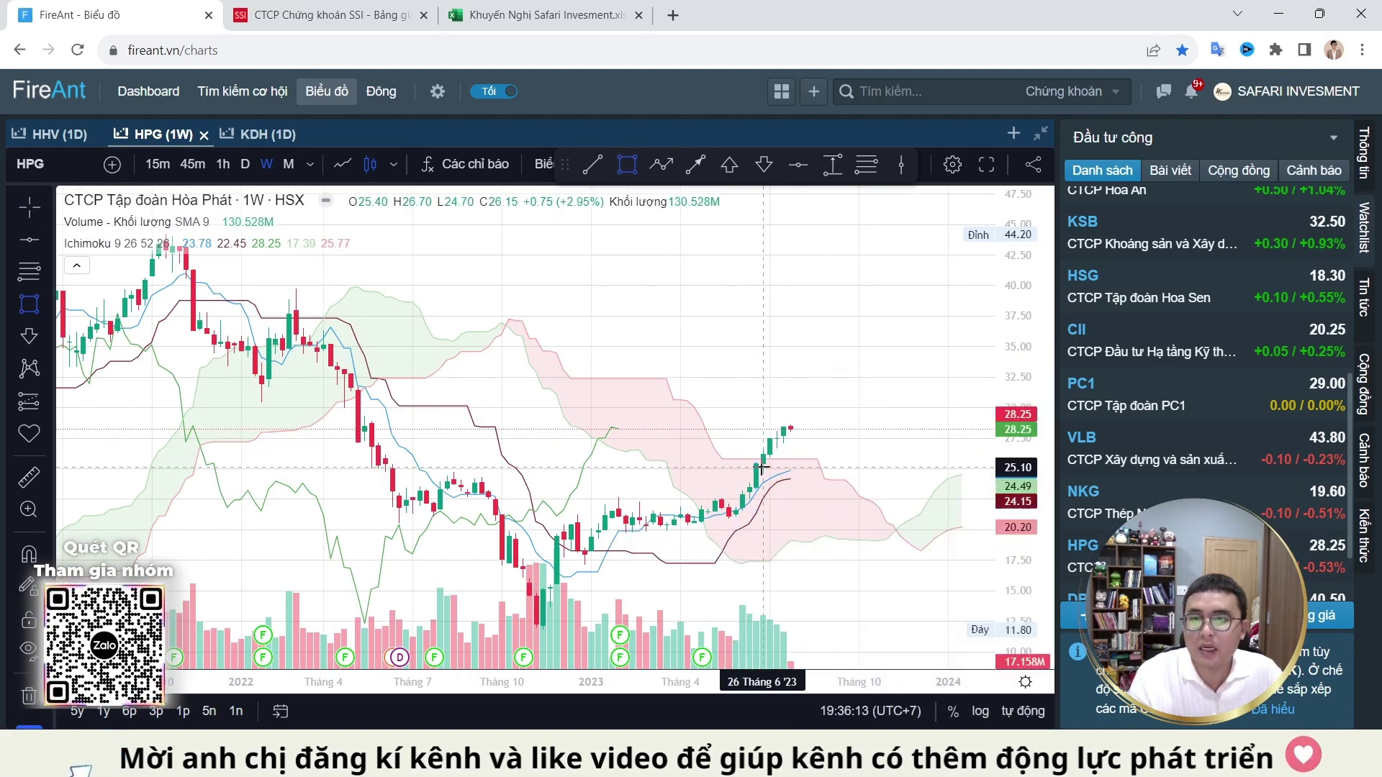
# Step: Draw a thin rectangle just below HPG's latest weekly candles, along the upper edge of the Ichimoku cloud
pyautogui.moveTo(727, 448); pyautogui.dragTo(786, 464)
pyautogui.click(818, 461)
pyautogui.click(934, 444)
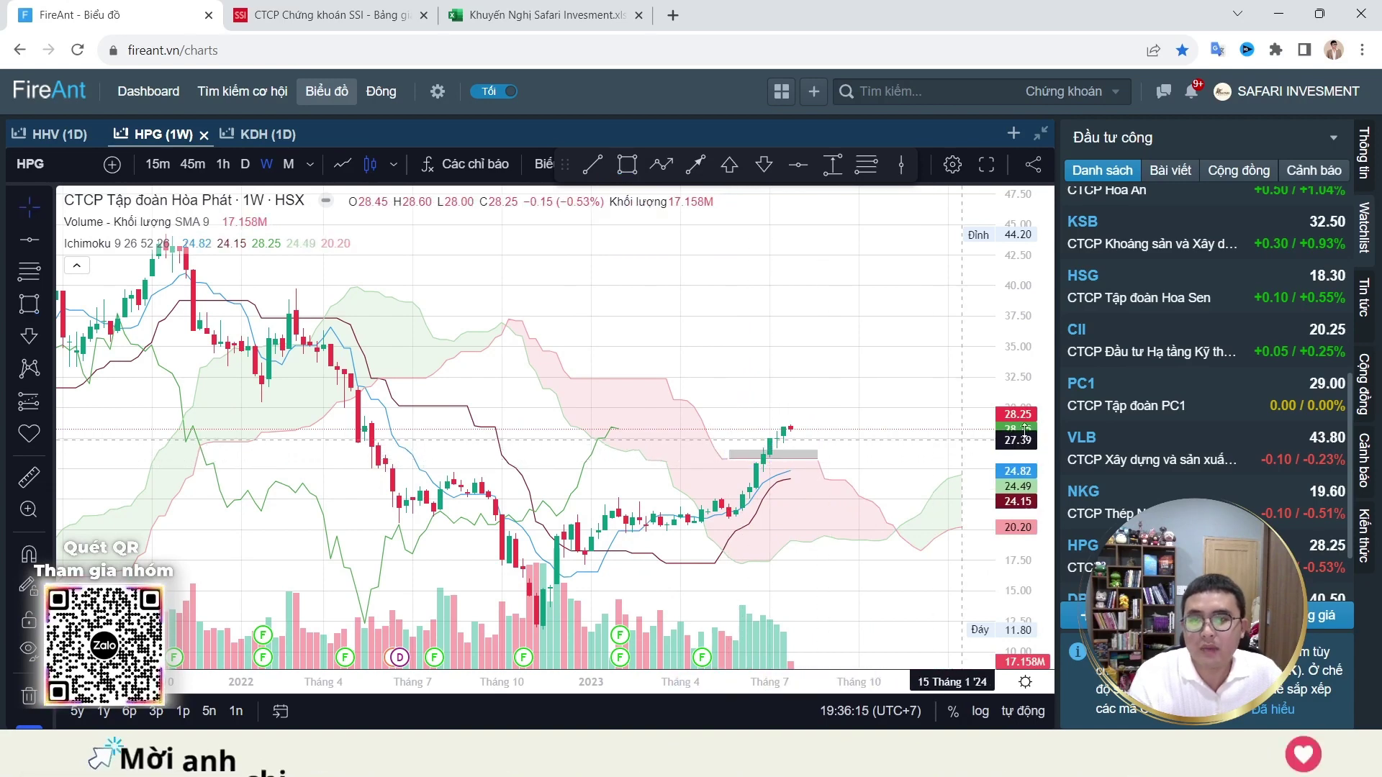
pyautogui.scroll(-2, 1174, 424)
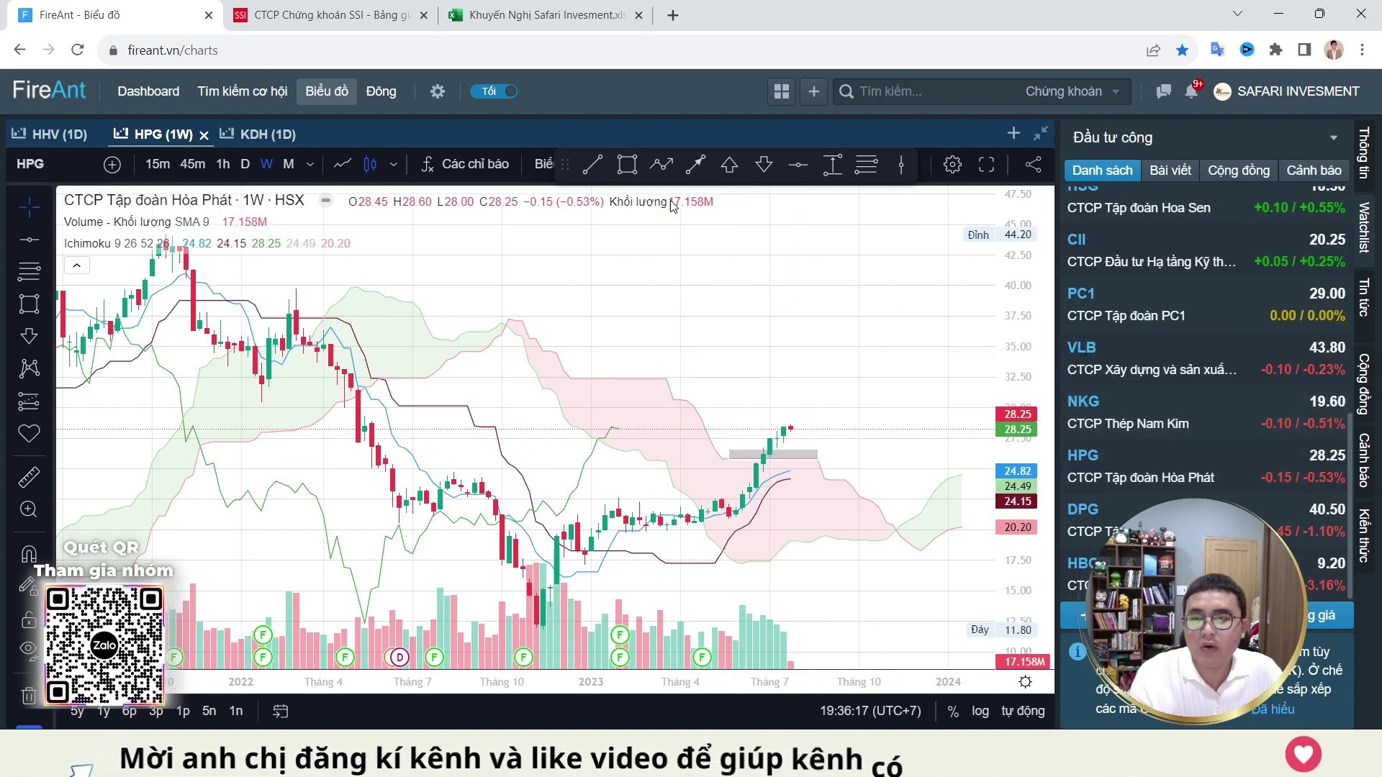
pyautogui.moveTo(858, 403); pyautogui.dragTo(853, 374)
pyautogui.rightClick(853, 375)
pyautogui.click(895, 315)
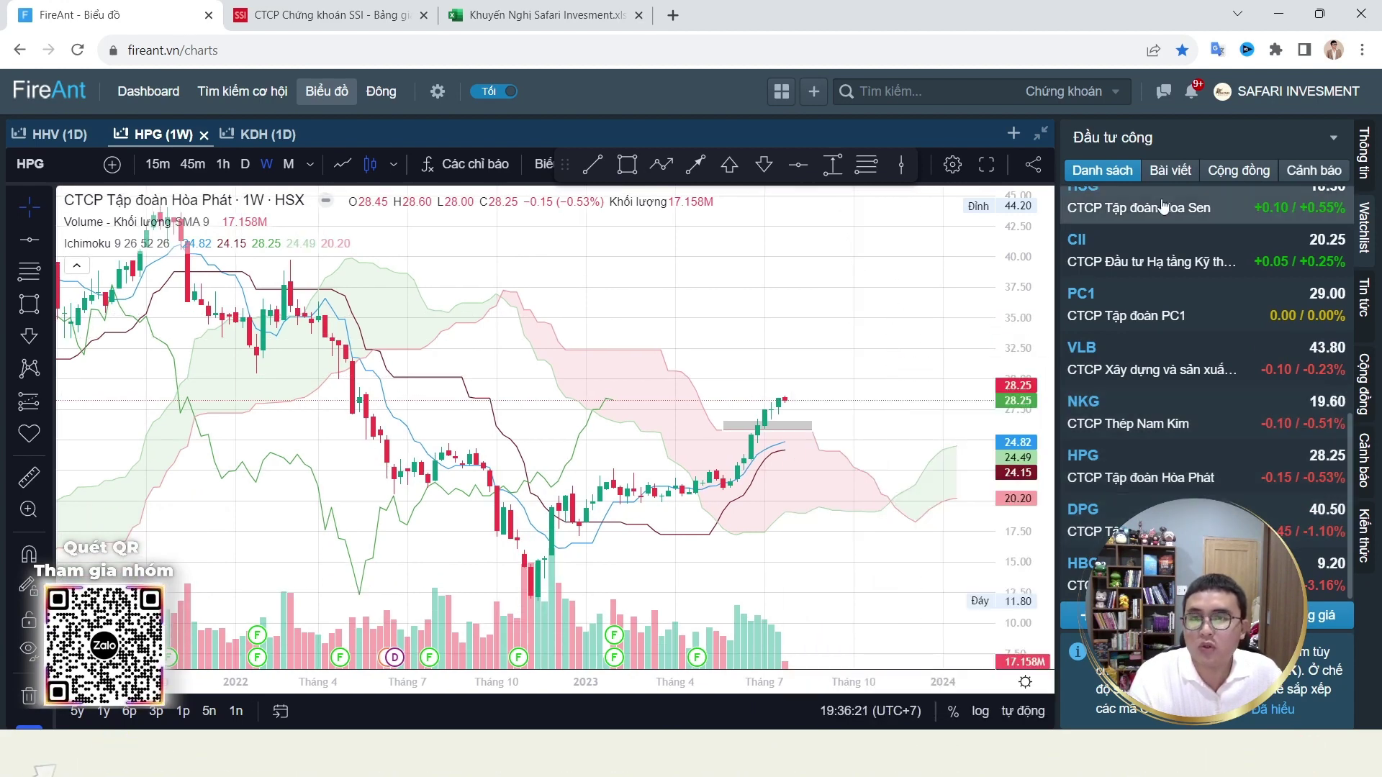
# Step: Load the DPG weekly chart and draw a horizontal line at about 49.63 along the flat top of the cloud
pyautogui.click(1095, 518)
pyautogui.moveTo(940, 465); pyautogui.dragTo(959, 370)
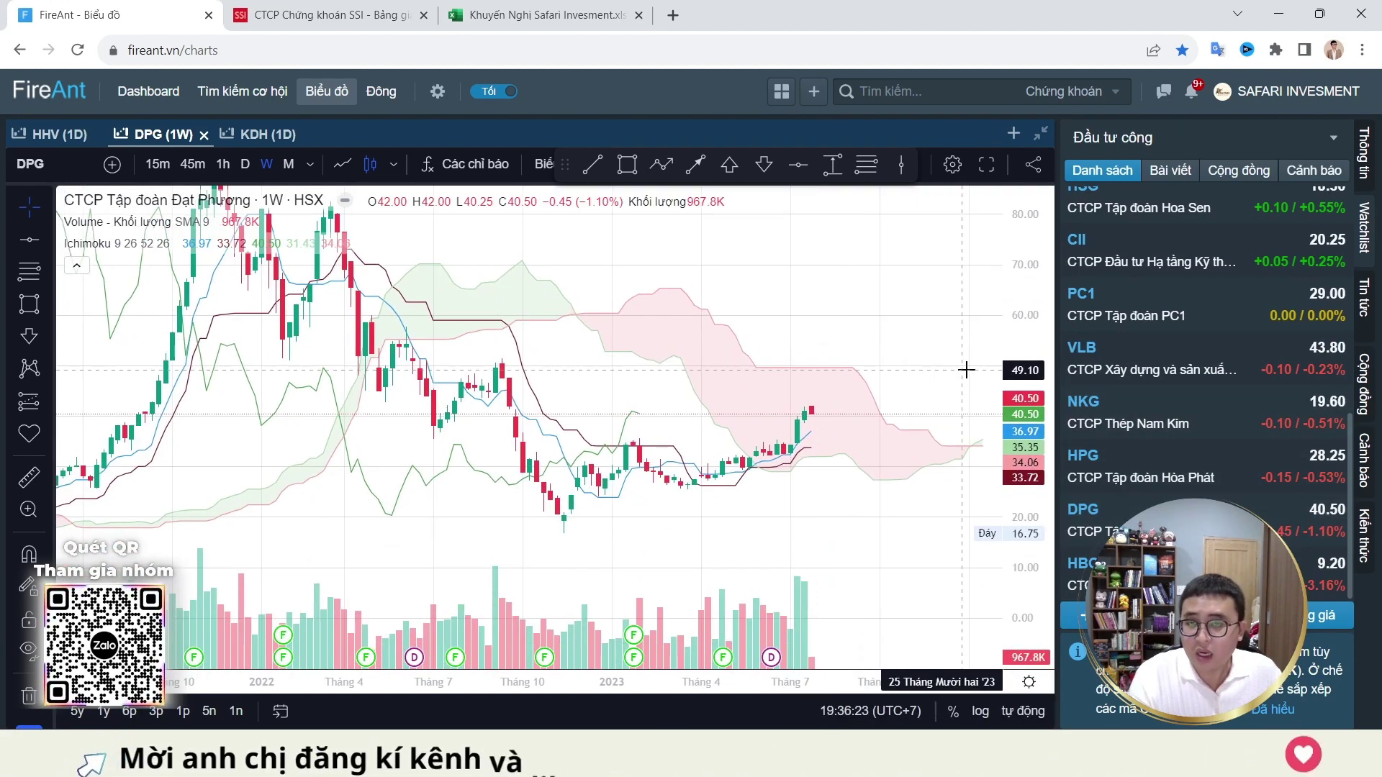
pyautogui.scroll(3, 948, 431)
pyautogui.scroll(-2, 925, 435)
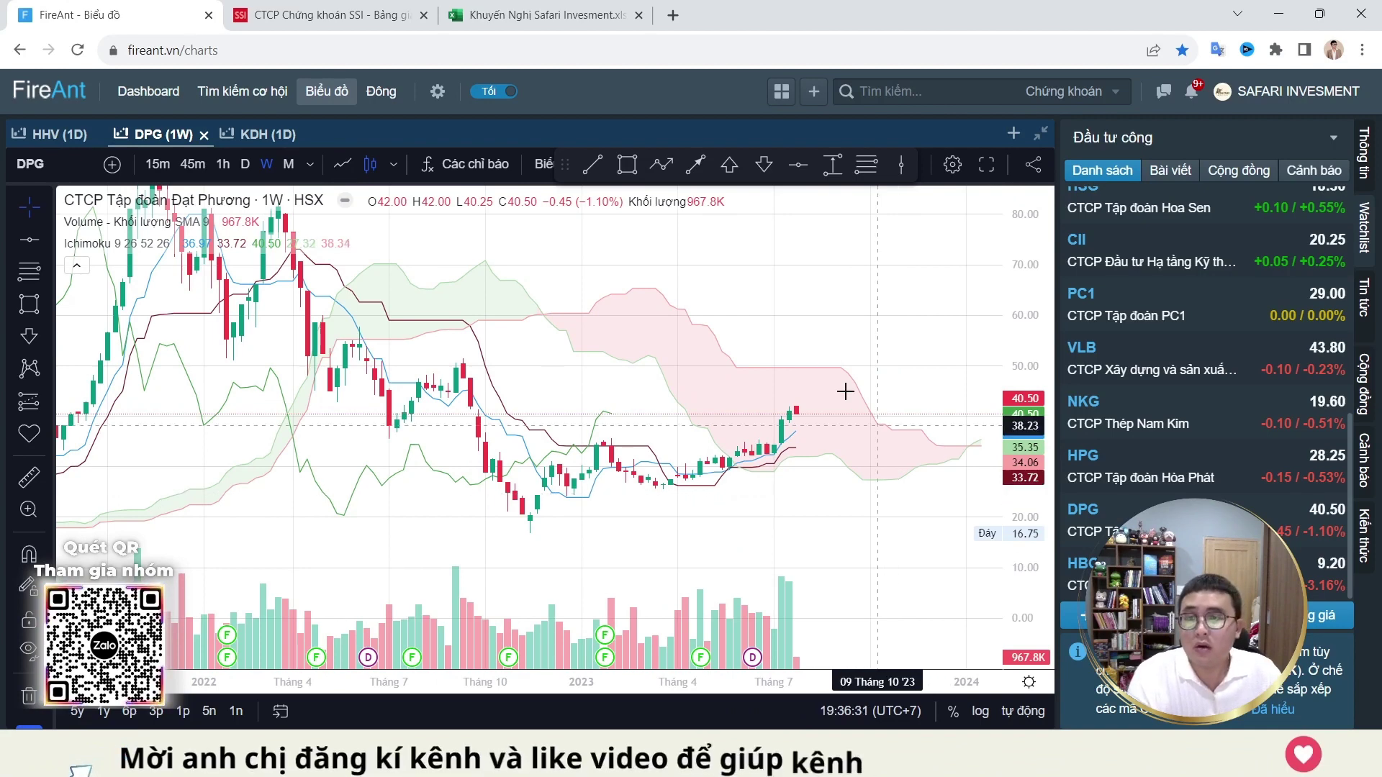
pyautogui.scroll(1, 903, 368)
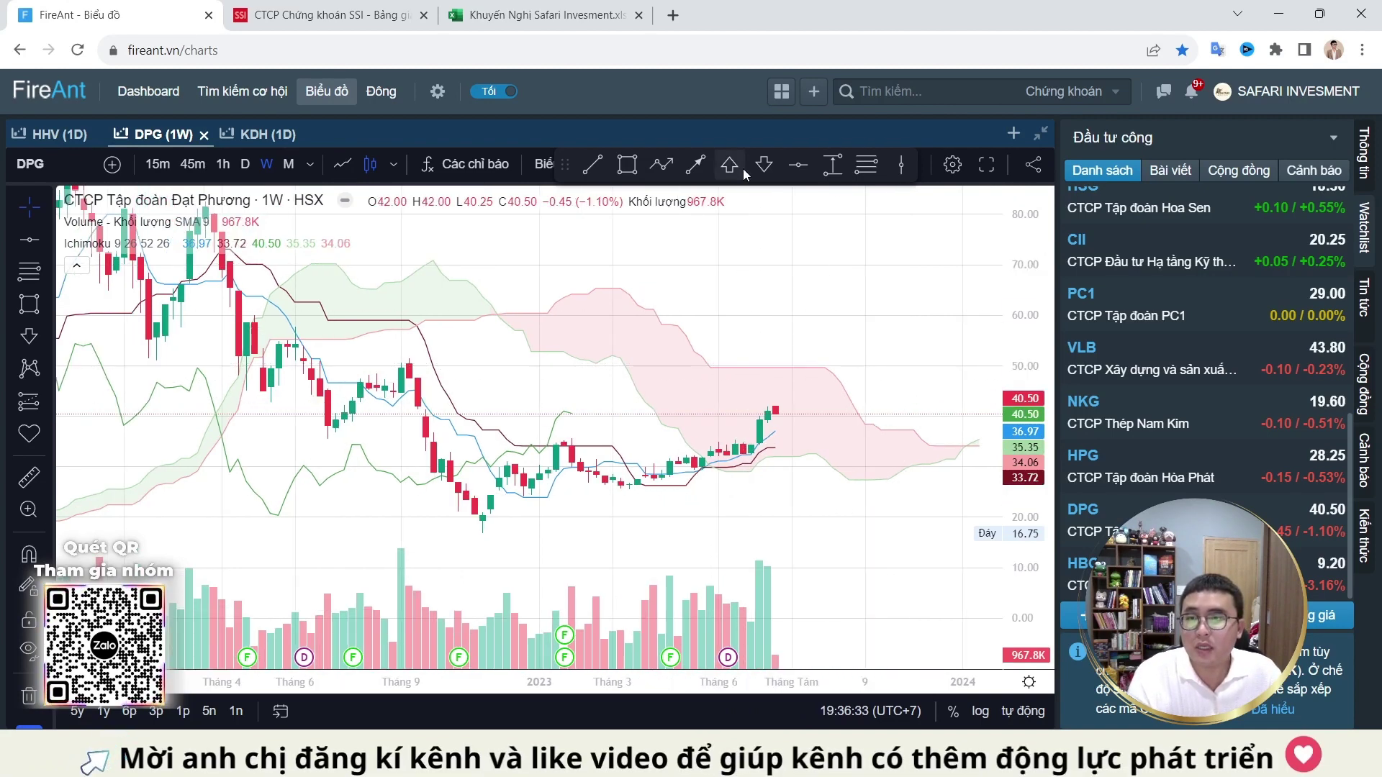
pyautogui.click(899, 369)
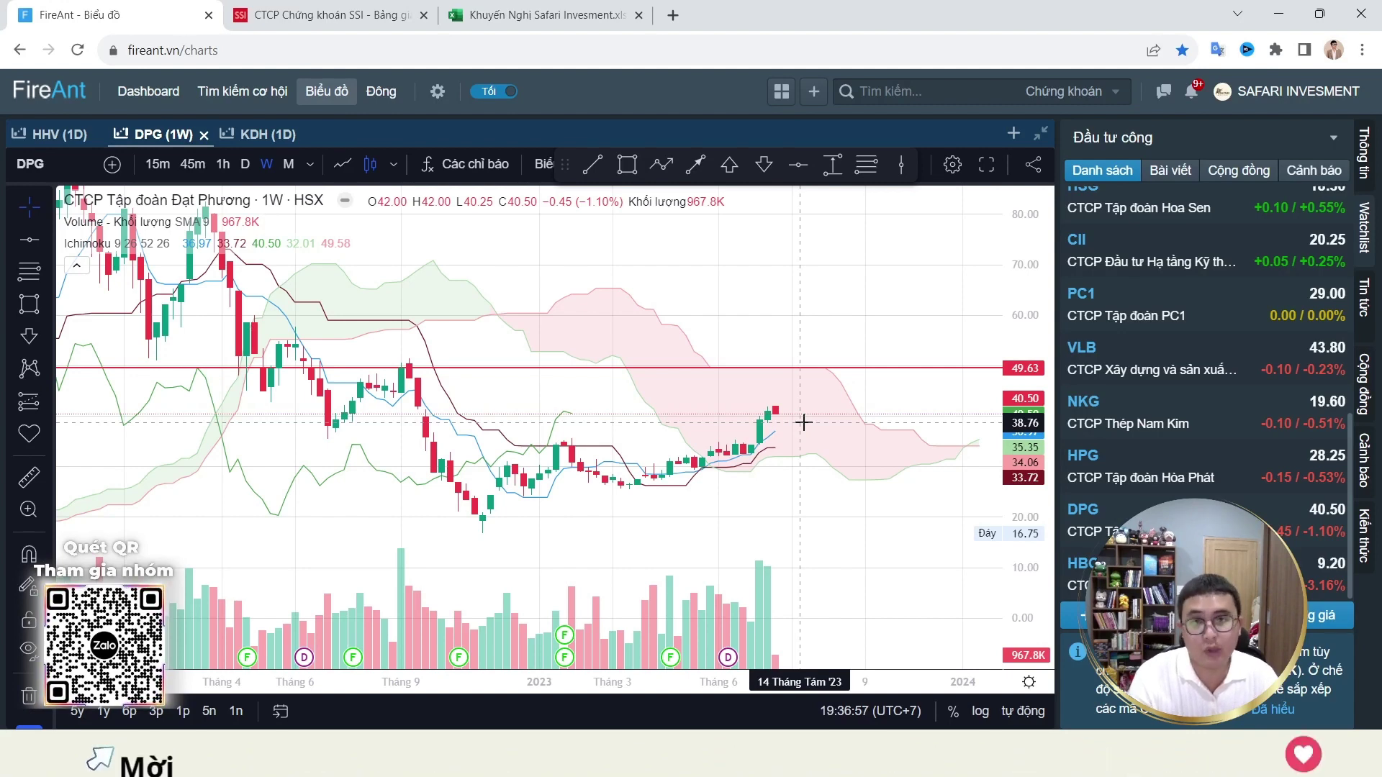
# Step: Examine HHV's longer daily price history and try a horizontal line at about 17.43 above the latest price
pyautogui.click(61, 135)
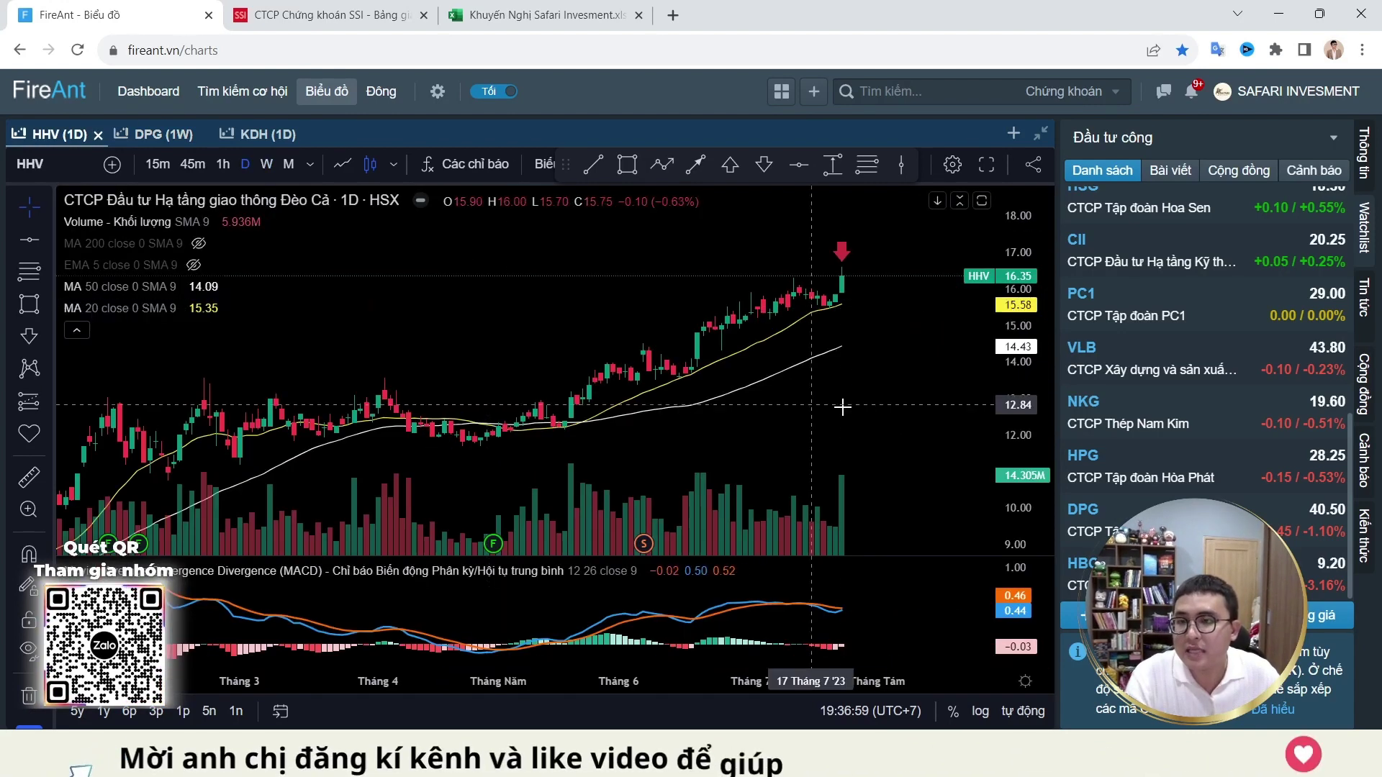
pyautogui.scroll(-5, 928, 382)
pyautogui.scroll(-5, 968, 342)
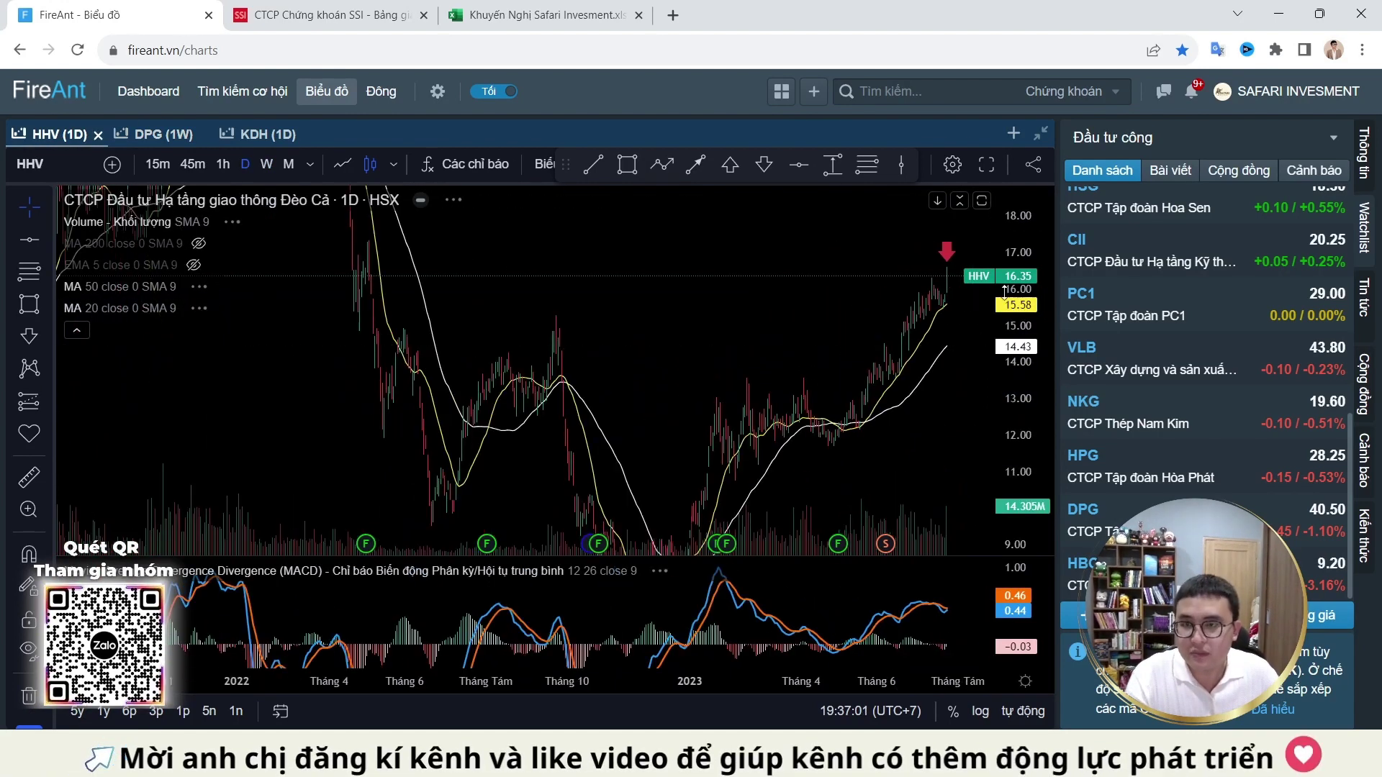
pyautogui.scroll(-3, 563, 346)
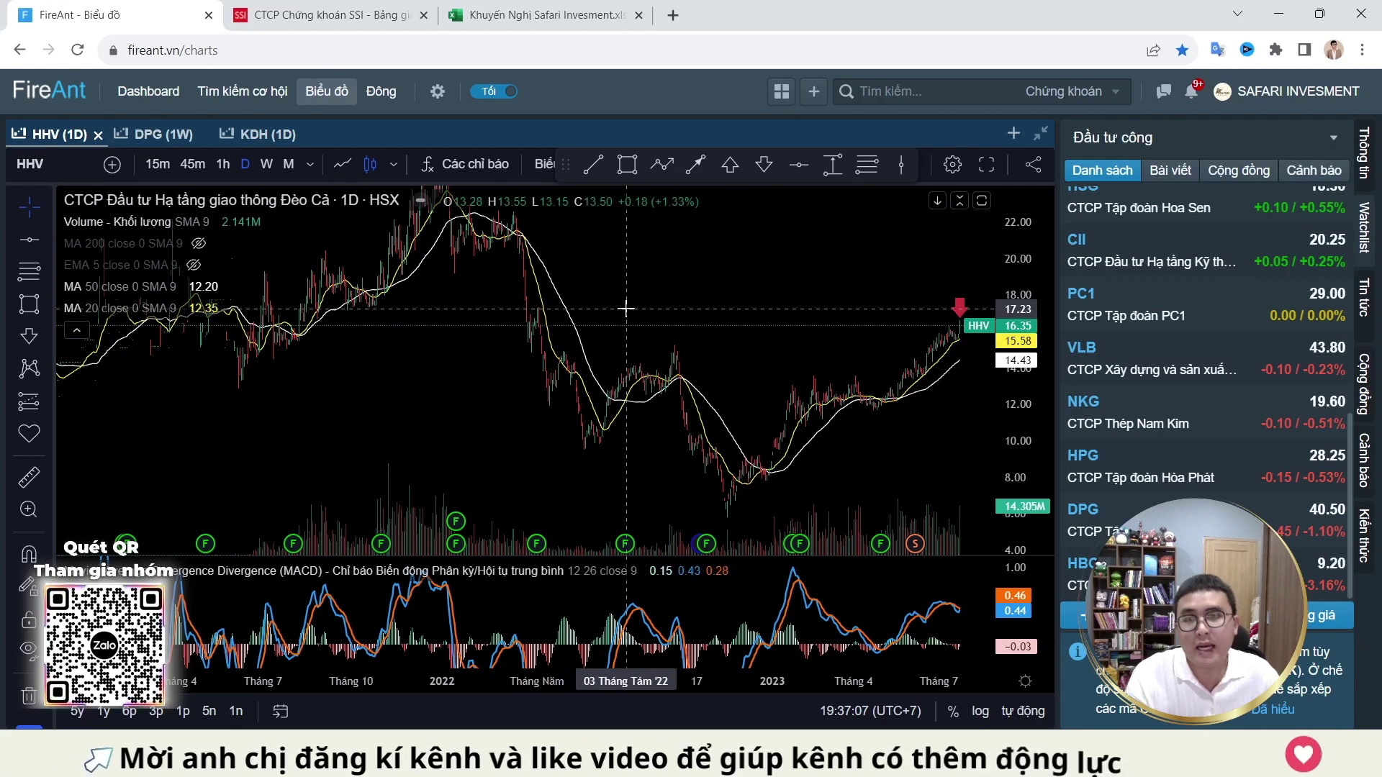
pyautogui.click(800, 170)
pyautogui.click(787, 303)
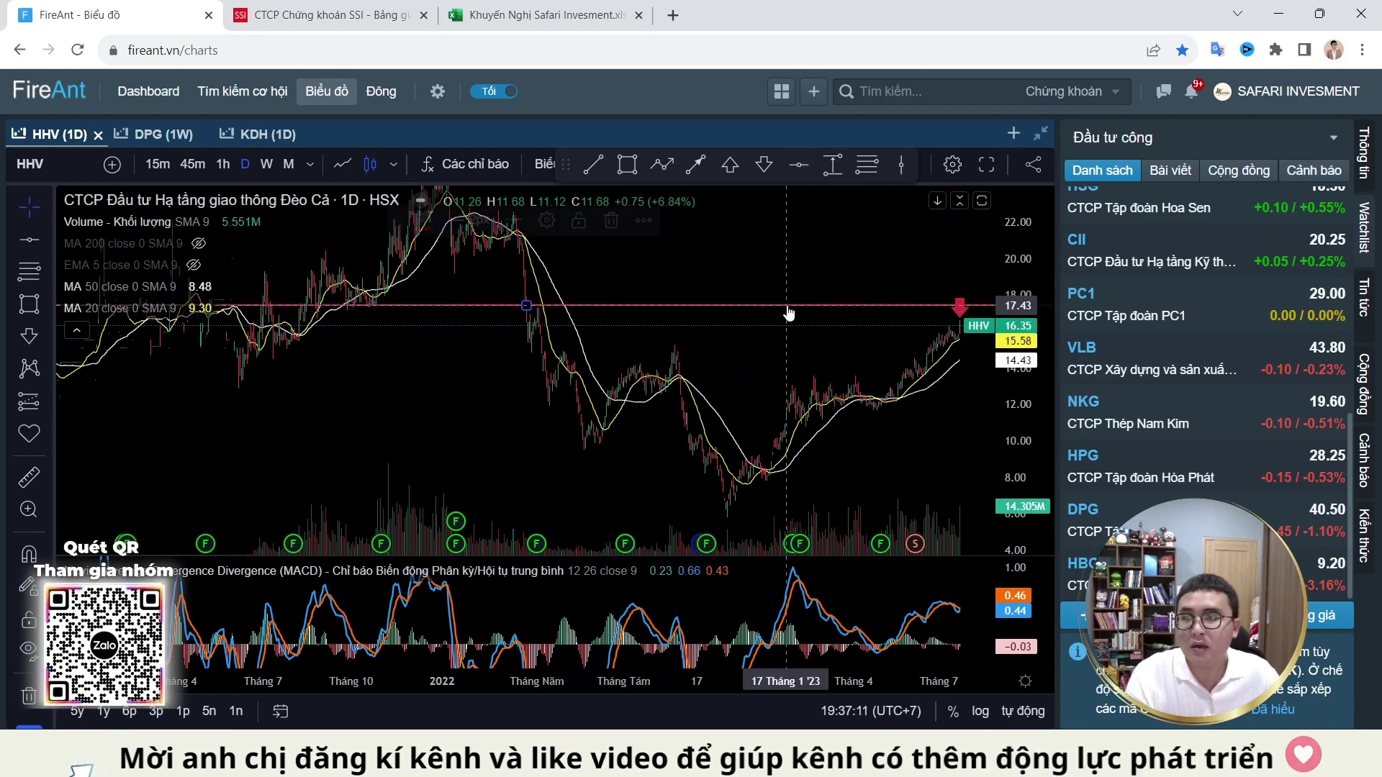
pyautogui.click(616, 220)
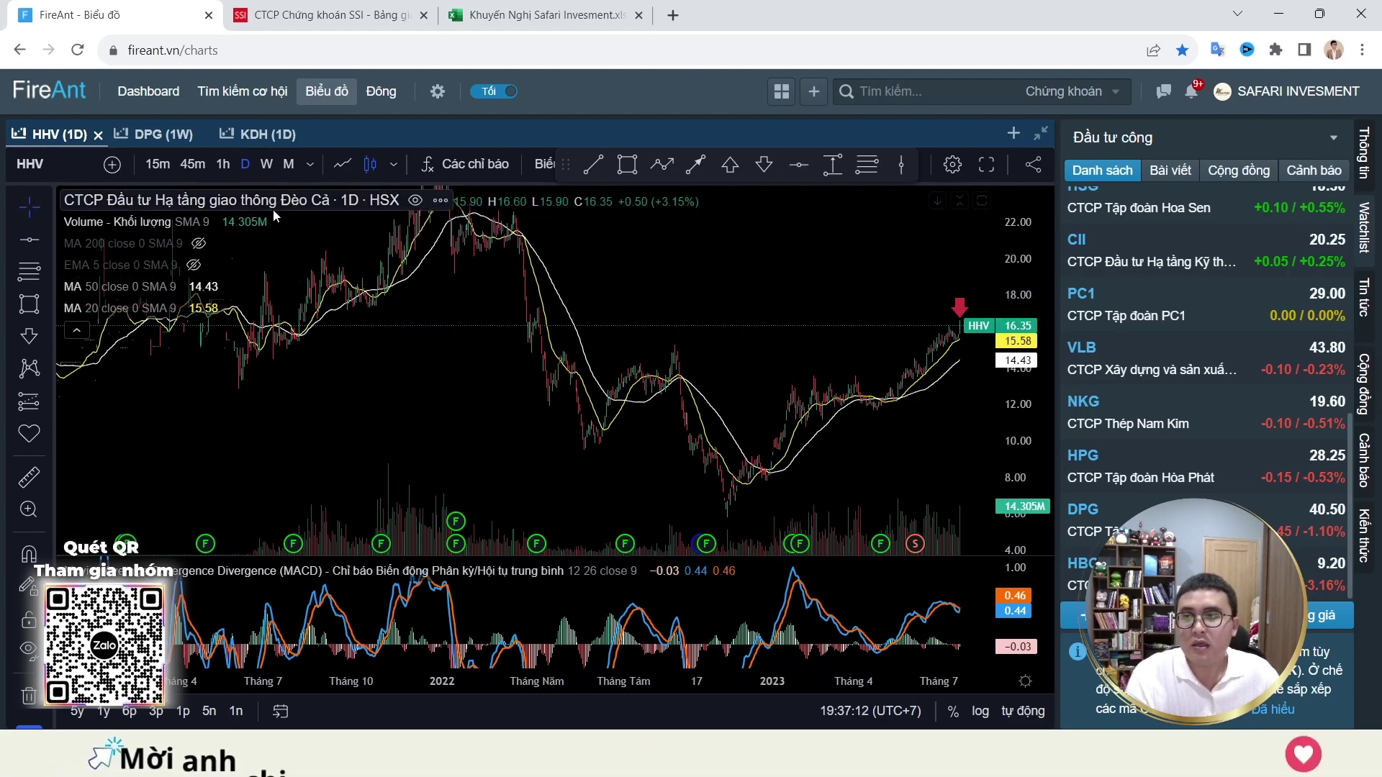
# Step: Return to the DPG weekly chart and place a down arrow marker above the tall recent volume bars
pyautogui.click(177, 135)
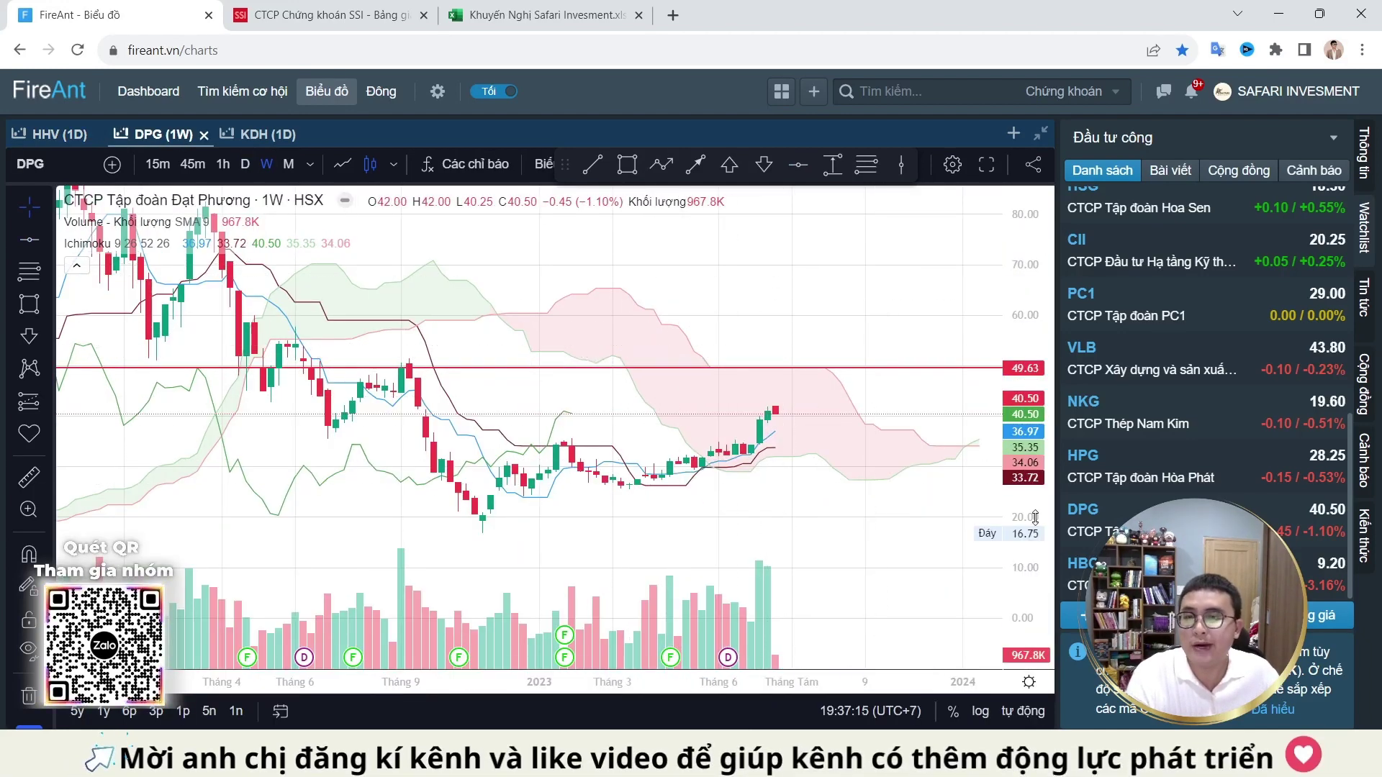
pyautogui.moveTo(1033, 508); pyautogui.dragTo(1031, 475)
pyautogui.scroll(2, 821, 430)
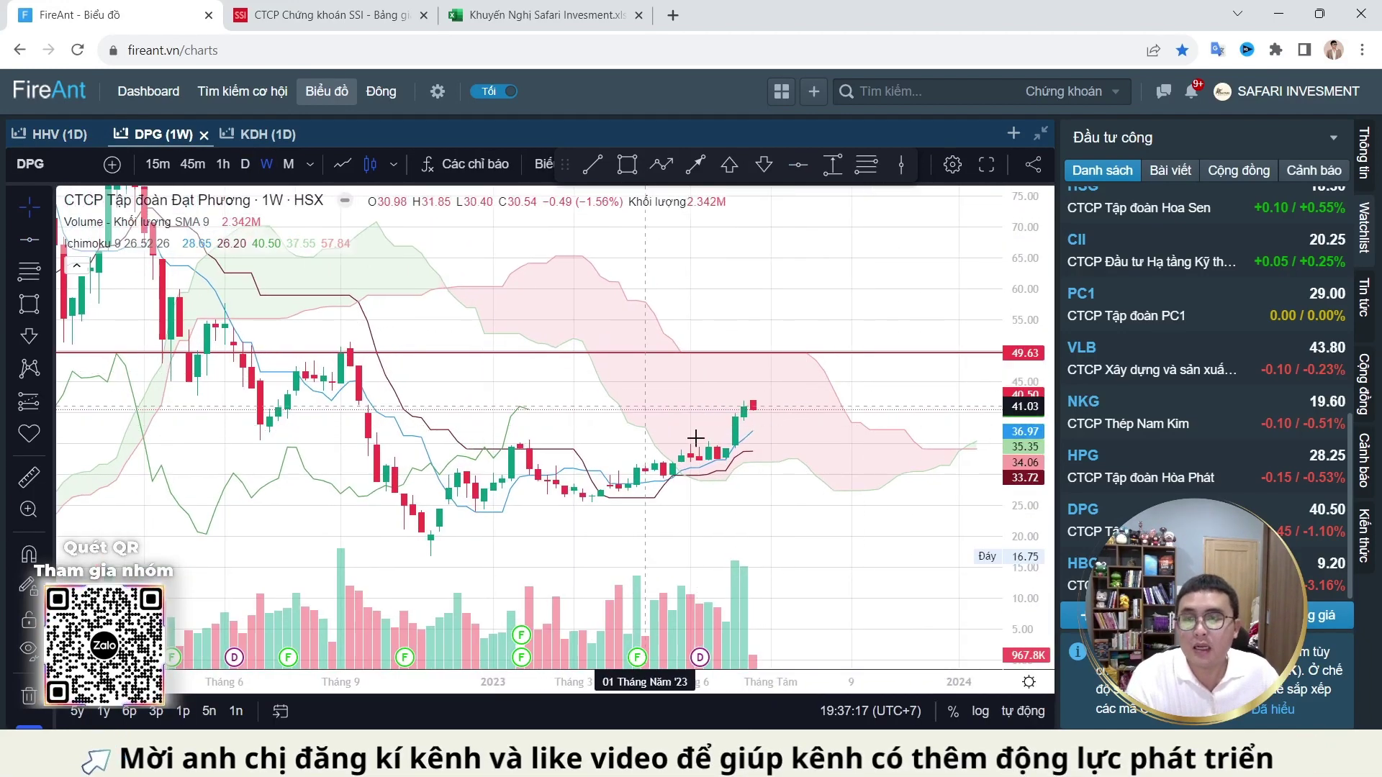
pyautogui.moveTo(900, 405); pyautogui.dragTo(907, 398)
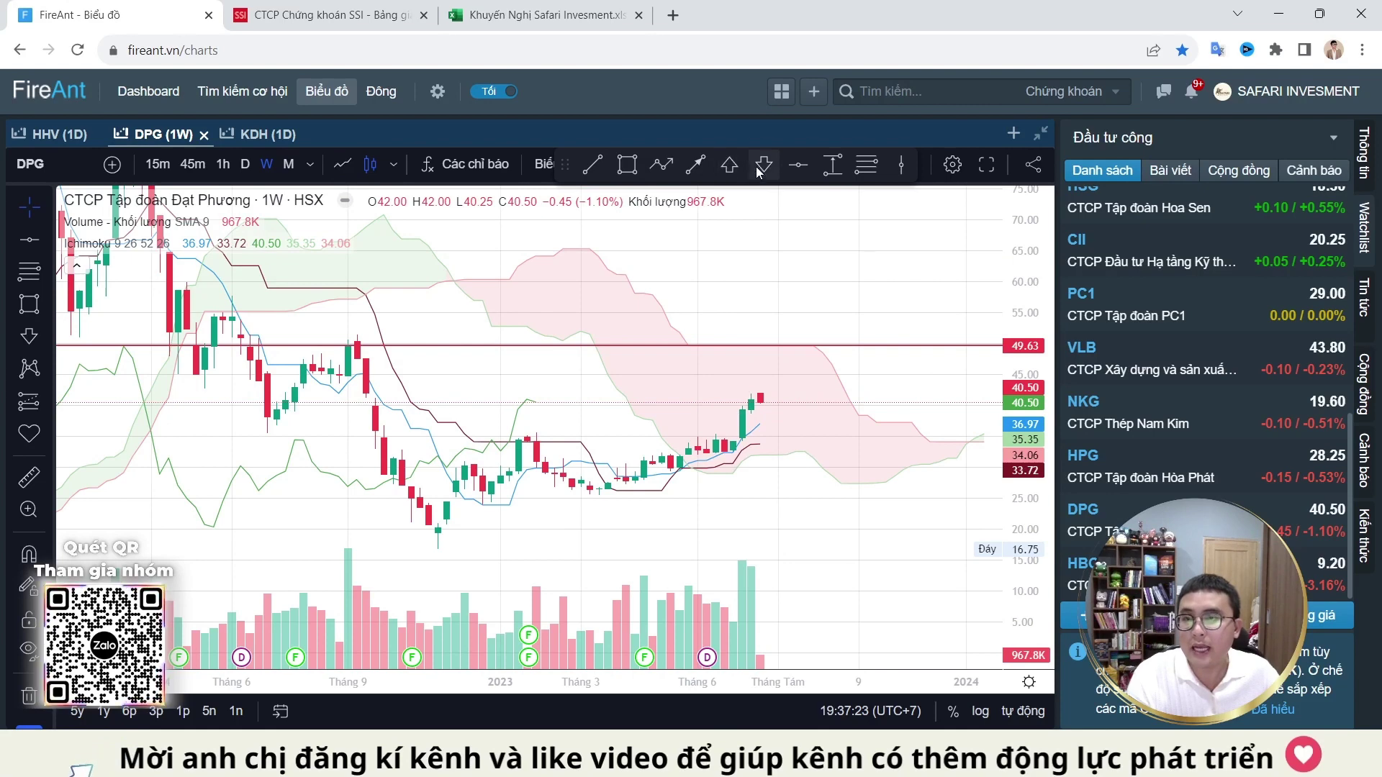
pyautogui.click(737, 569)
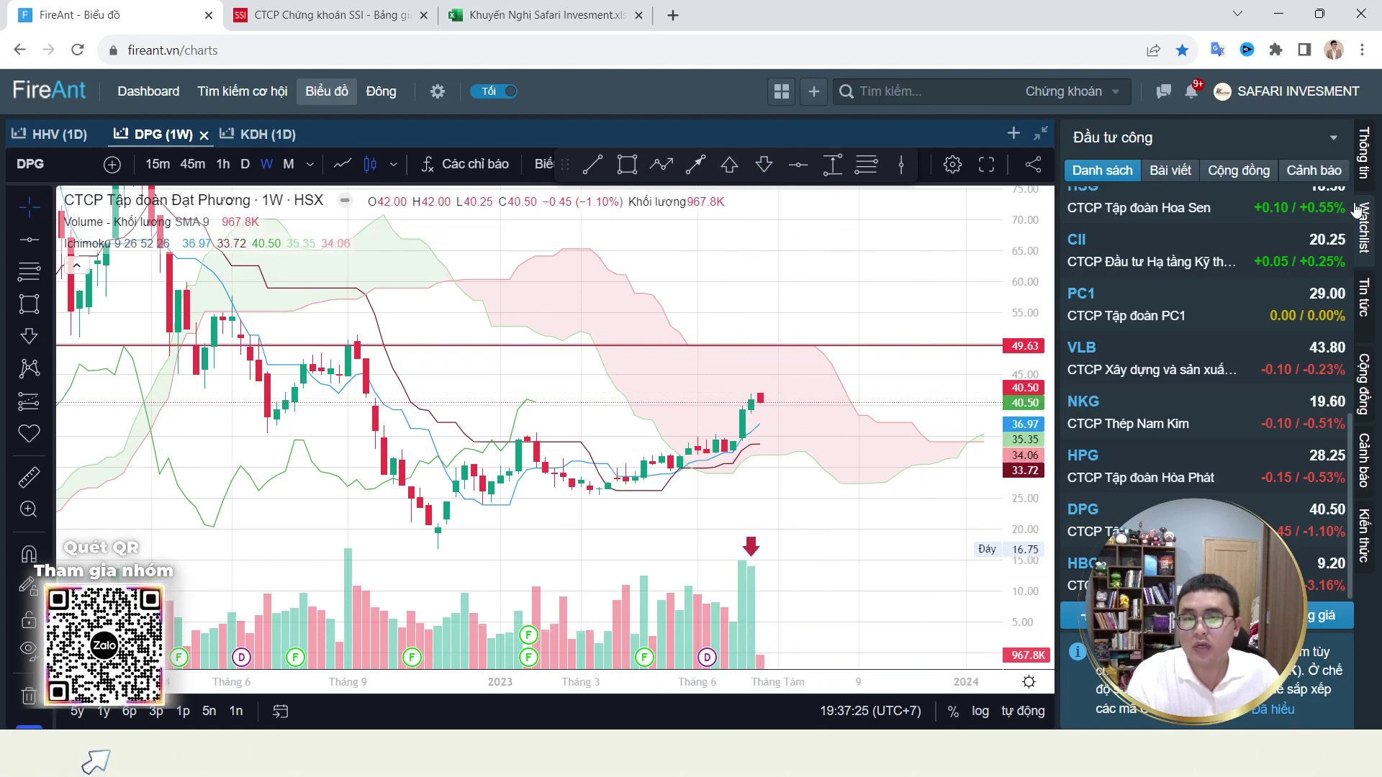
# Step: Show DPG's stock information and, on its daily chart, draw a thin rectangle across the sideways candles of mid-July 2023
pyautogui.click(1369, 164)
pyautogui.click(244, 164)
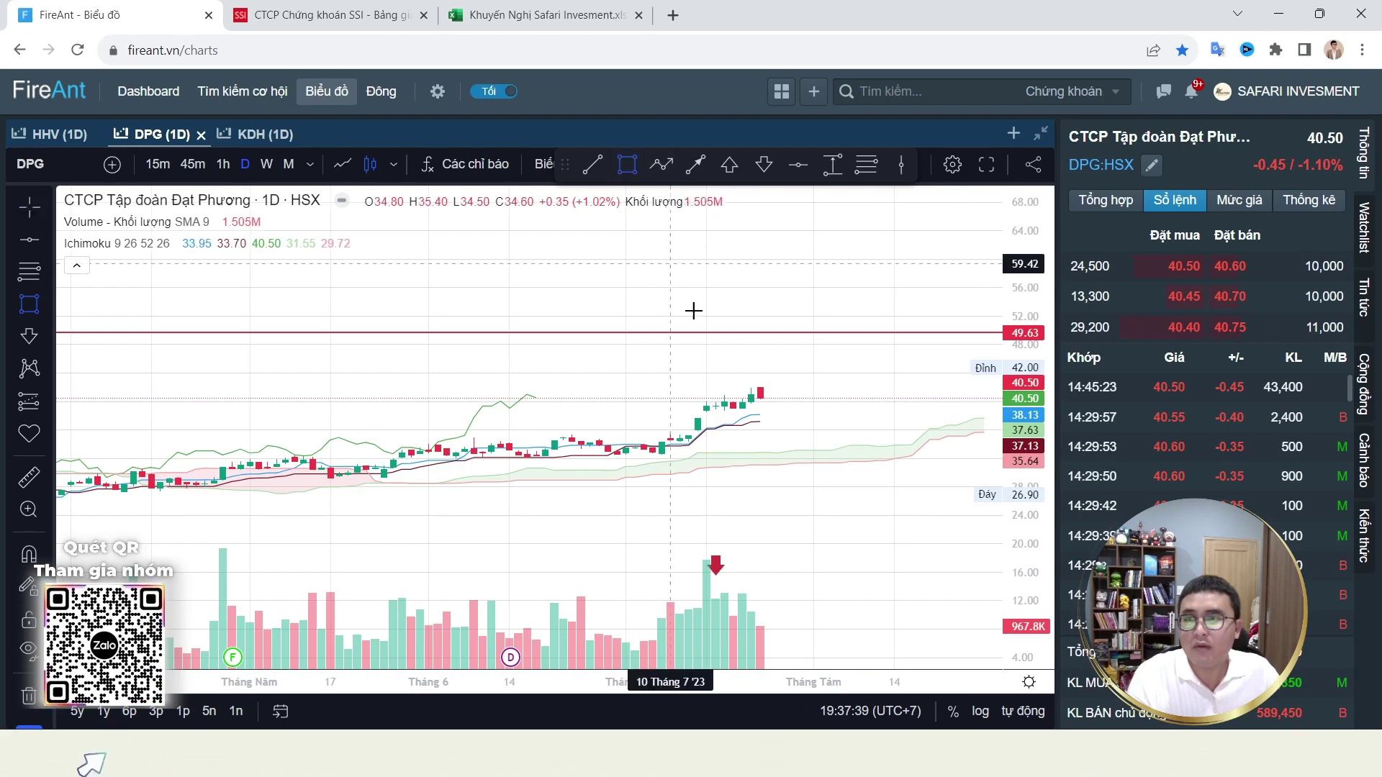
pyautogui.moveTo(699, 399); pyautogui.dragTo(779, 409)
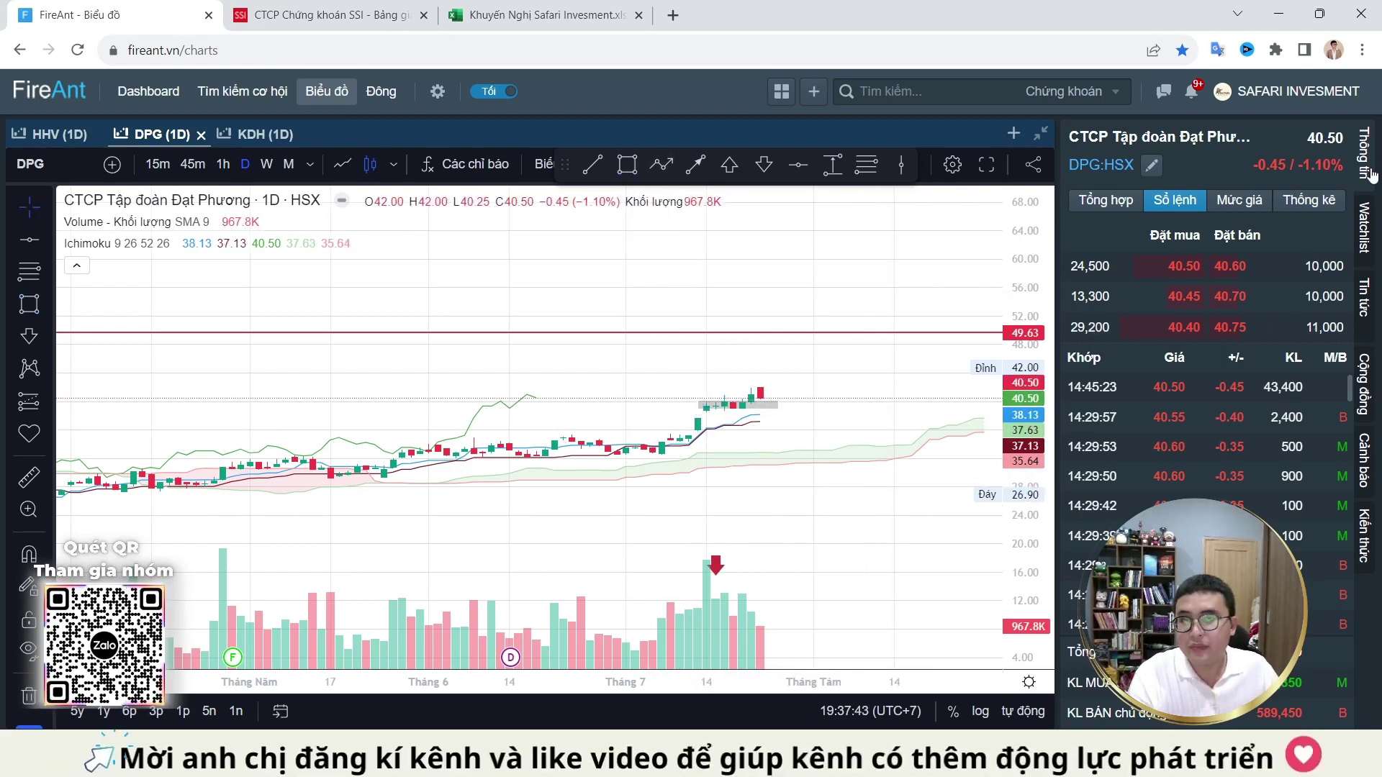
# Step: Show the watchlist and switch it from Đầu tư công to the Chứng Khoán list
pyautogui.click(1371, 216)
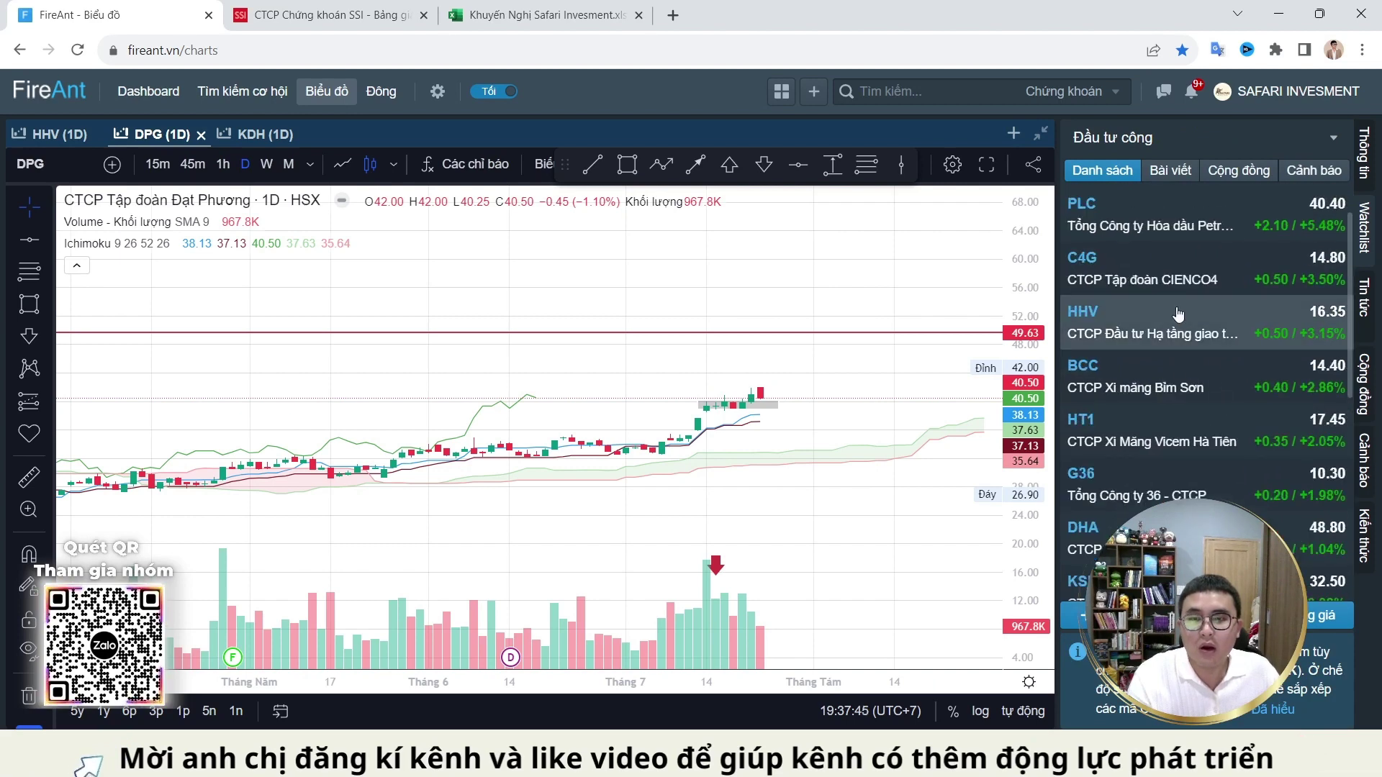
pyautogui.click(1224, 137)
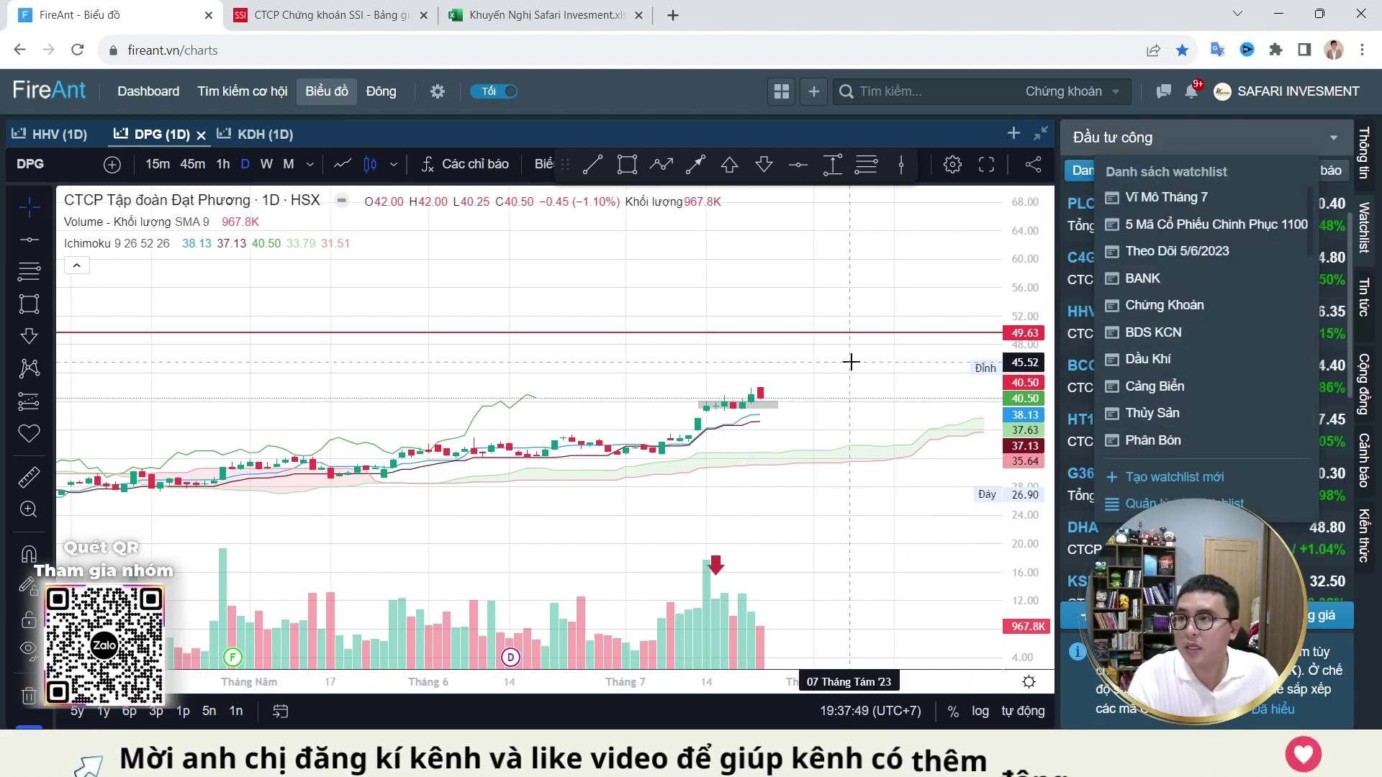
pyautogui.click(1214, 306)
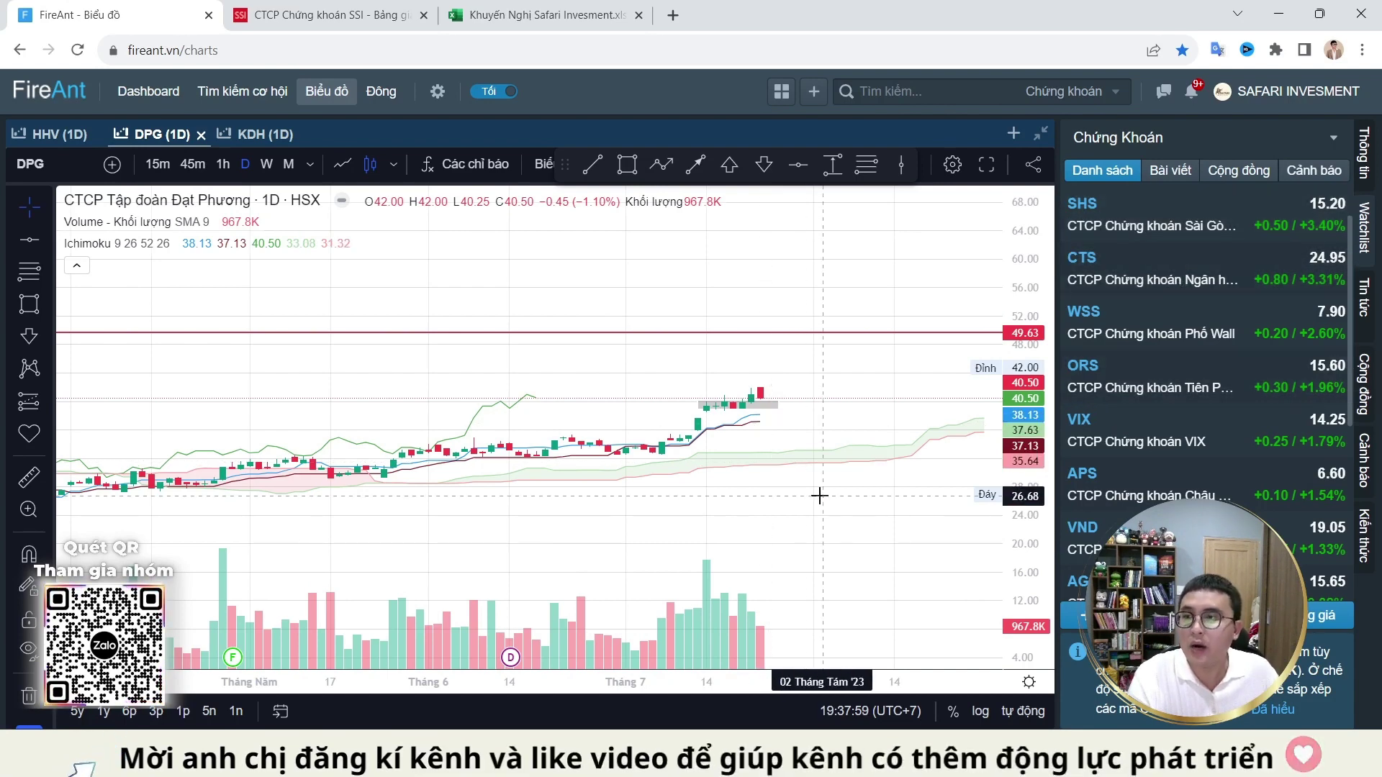
pyautogui.scroll(-2, 828, 381)
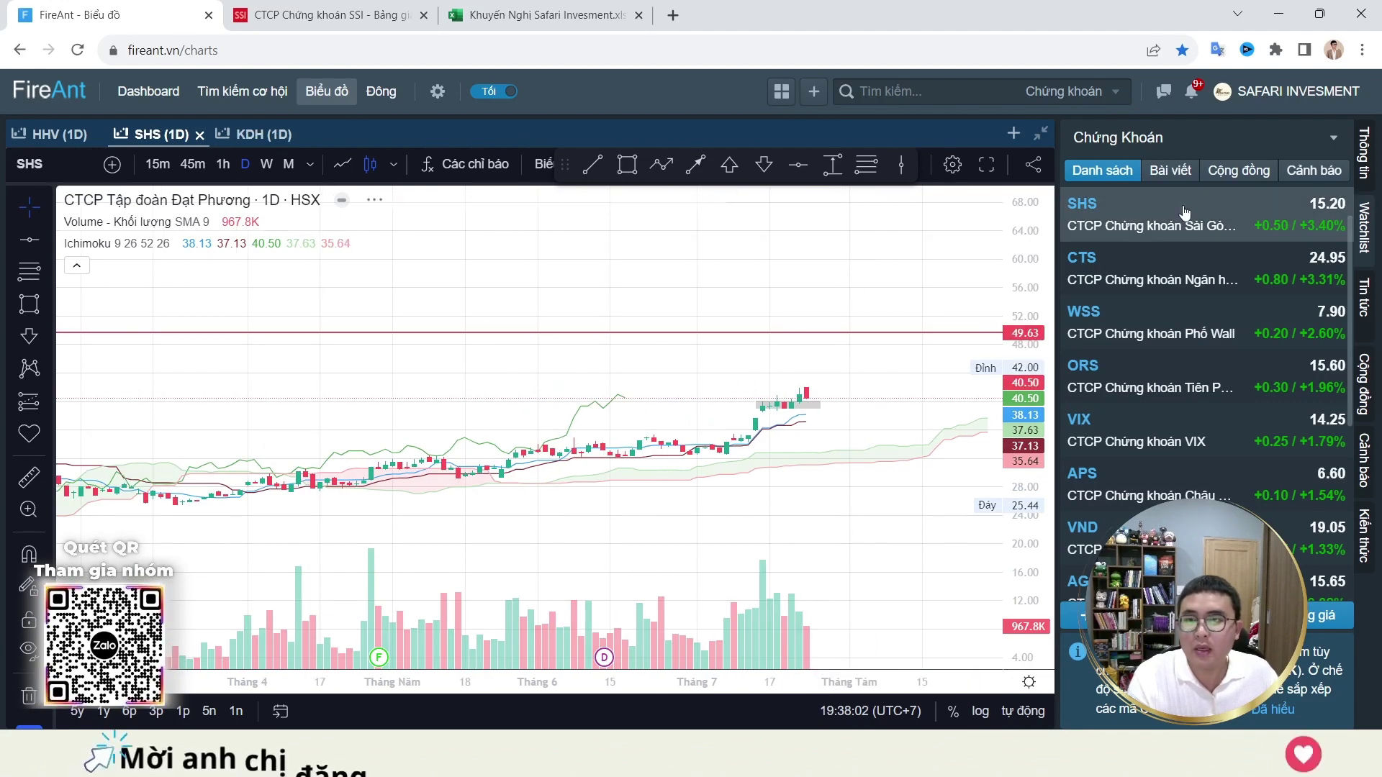
# Step: Load the SHS weekly chart and draw a small rectangle from the latest candle along the cloud's upper edge, at about 14.1 to 14.9
pyautogui.click(1184, 205)
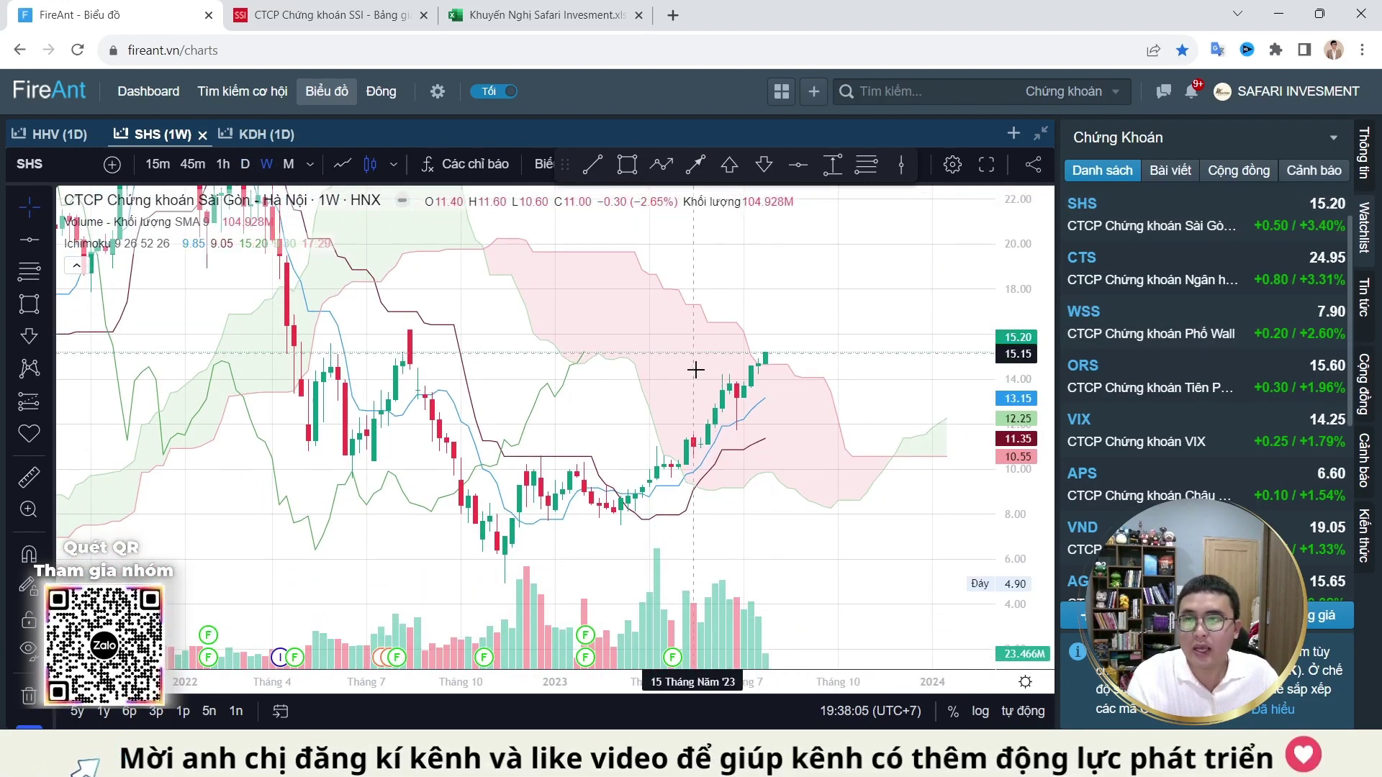
pyautogui.scroll(3, 860, 364)
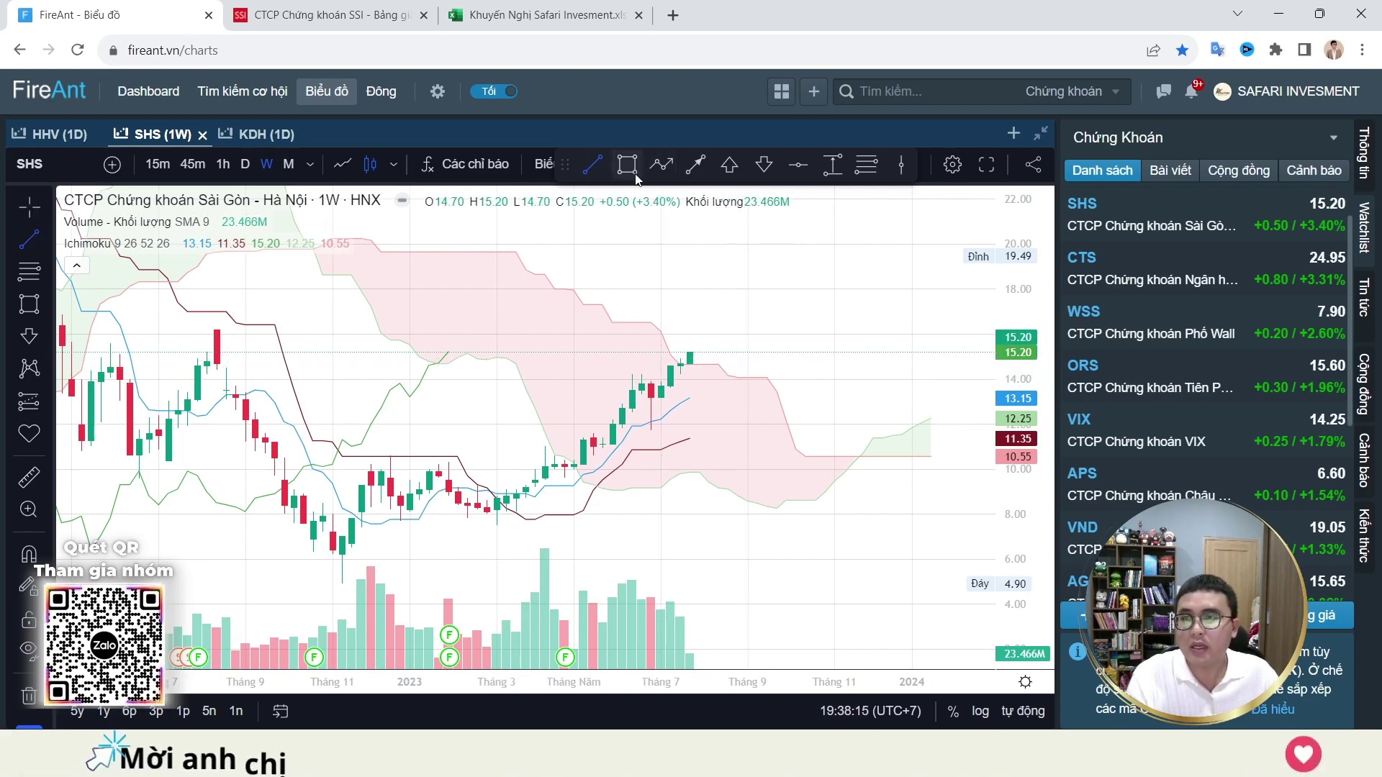
pyautogui.moveTo(690, 357); pyautogui.dragTo(776, 378)
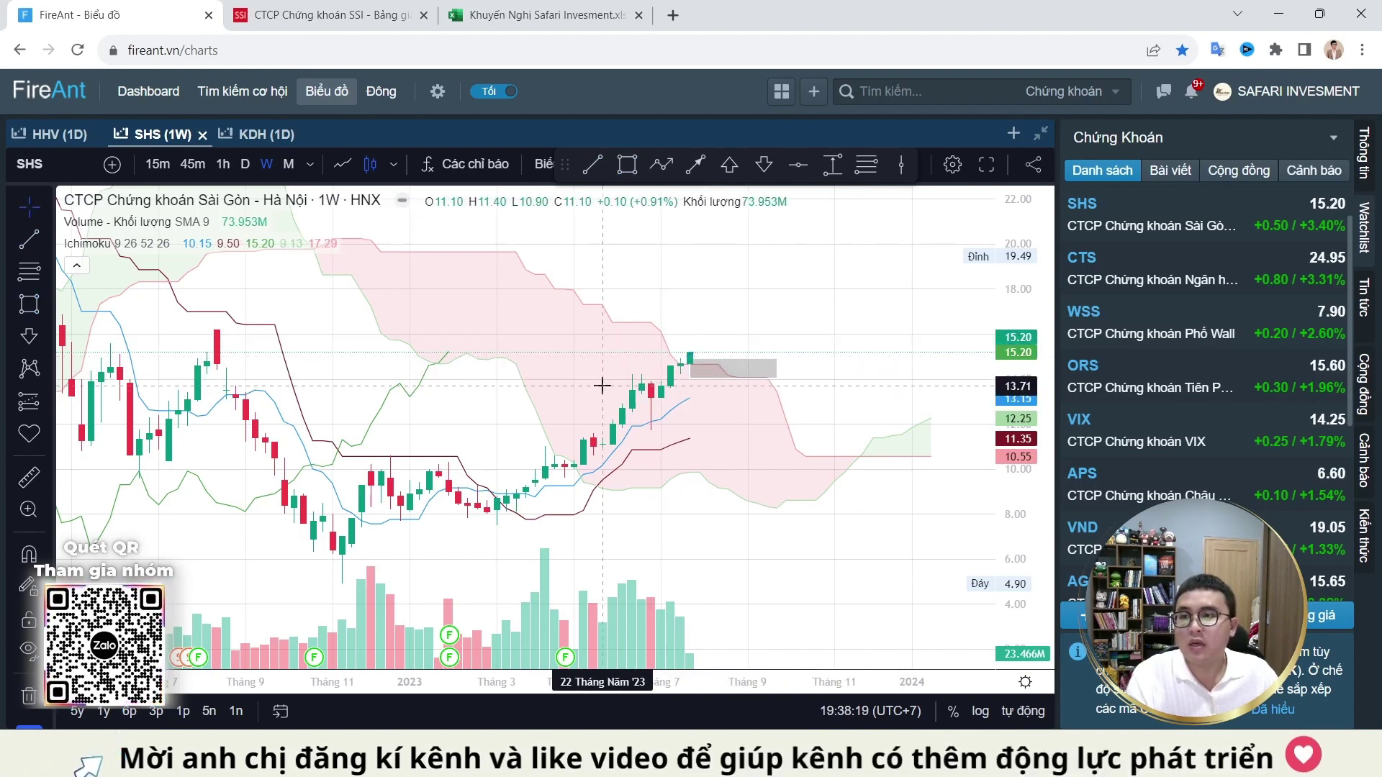
# Step: Examine SHS's older weekly price history back to 2011–2013 and try a horizontal line at about 2.18 along the cloud's flat top
pyautogui.scroll(-3, 639, 392)
pyautogui.moveTo(331, 480); pyautogui.dragTo(1000, 324)
pyautogui.moveTo(519, 472); pyautogui.dragTo(723, 411)
pyautogui.hscroll(-10, 801, 377)
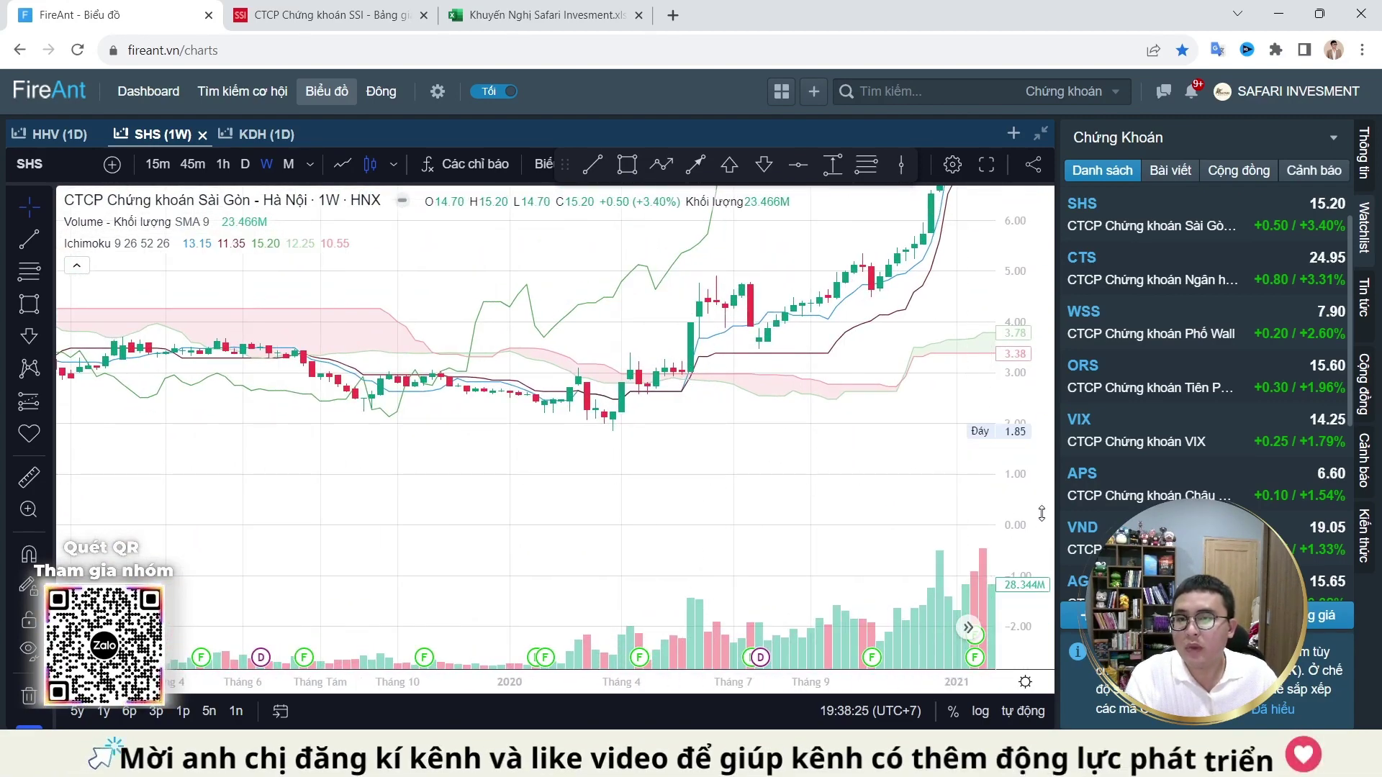
pyautogui.hscroll(-3, 725, 389)
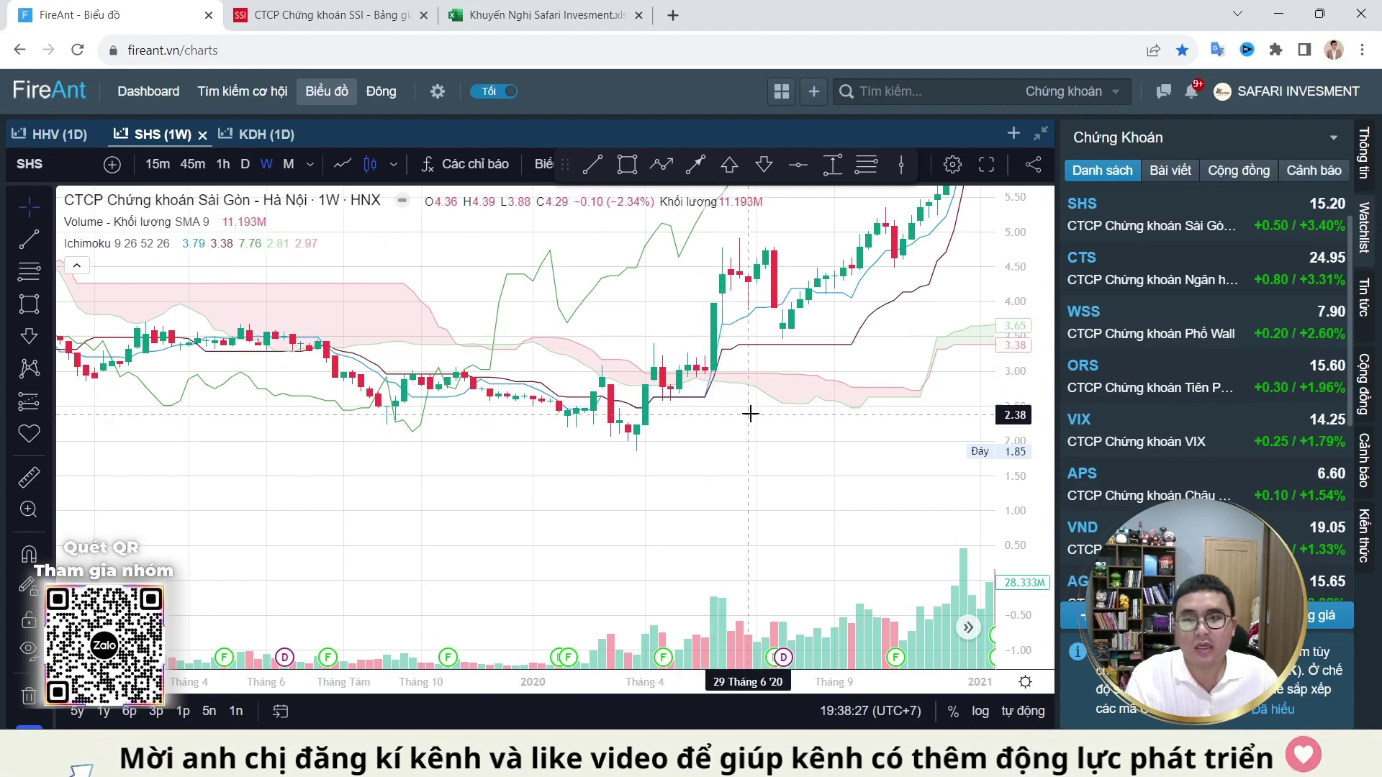
pyautogui.scroll(-10, 750, 414)
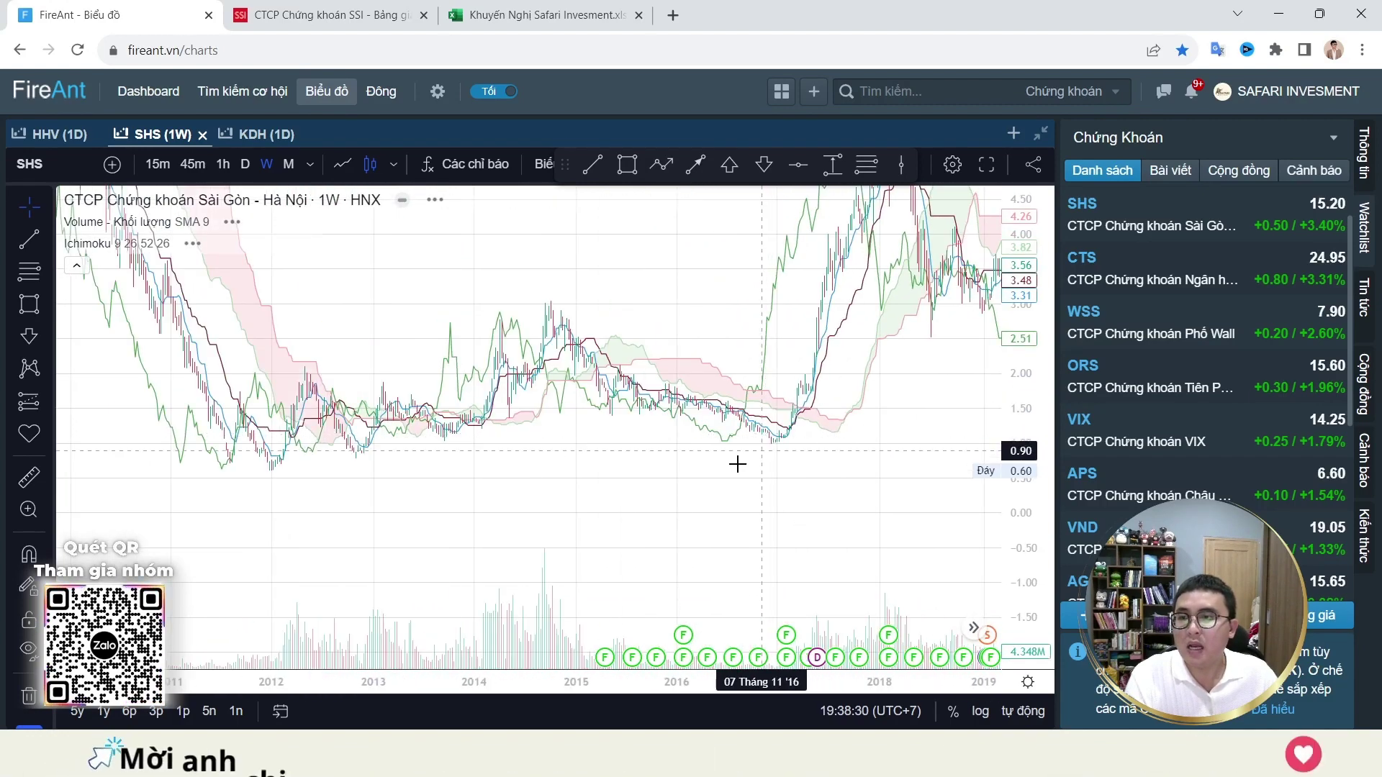
pyautogui.moveTo(497, 466); pyautogui.dragTo(662, 469)
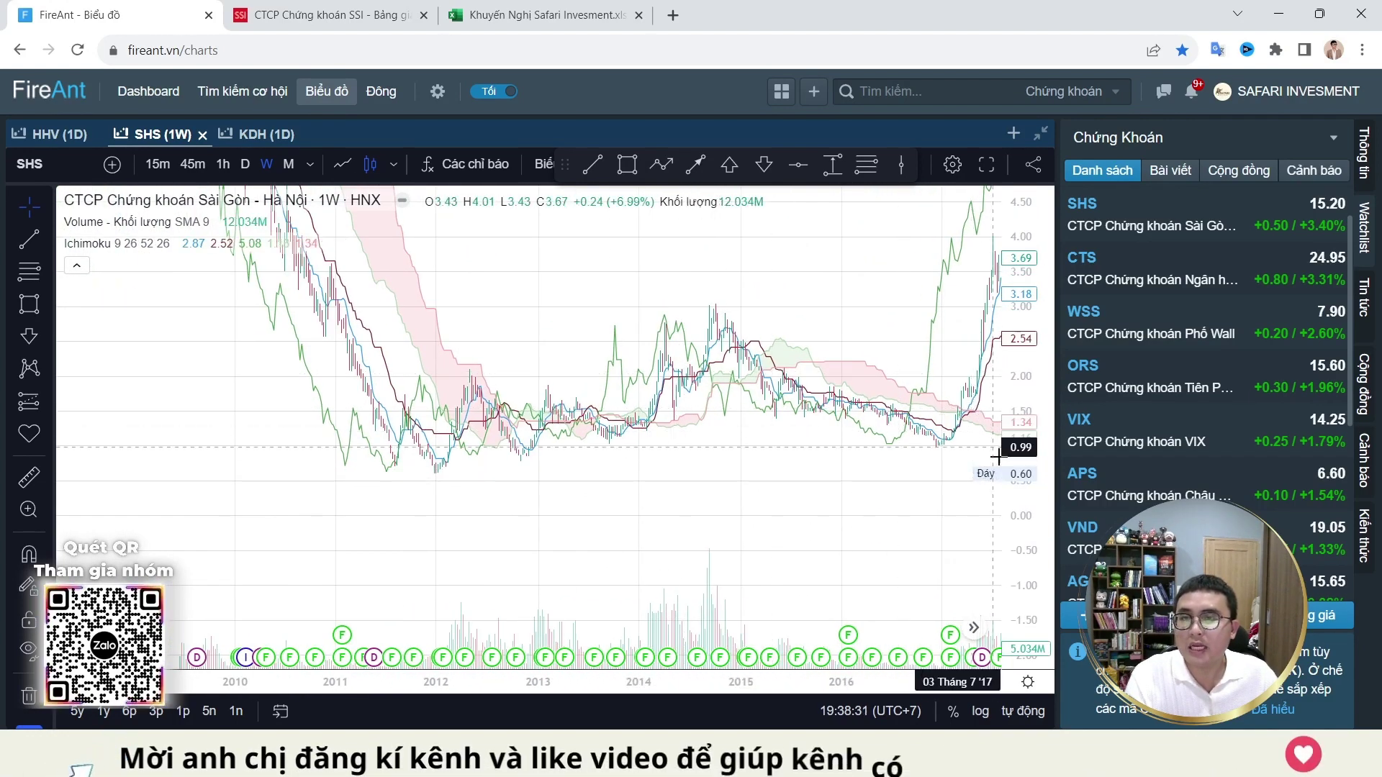
pyautogui.scroll(8, 963, 396)
pyautogui.moveTo(277, 453); pyautogui.dragTo(738, 438)
pyautogui.moveTo(455, 478); pyautogui.dragTo(782, 493)
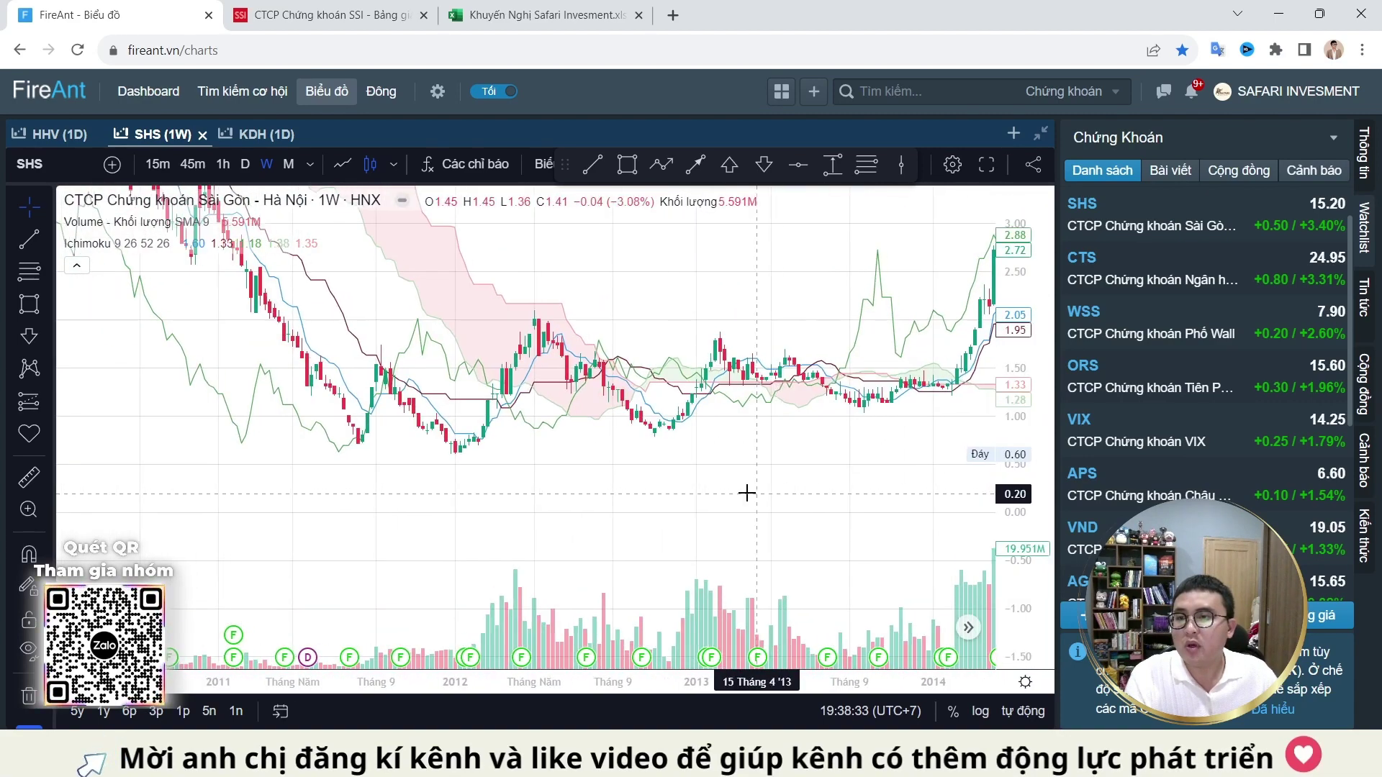
pyautogui.scroll(3, 482, 500)
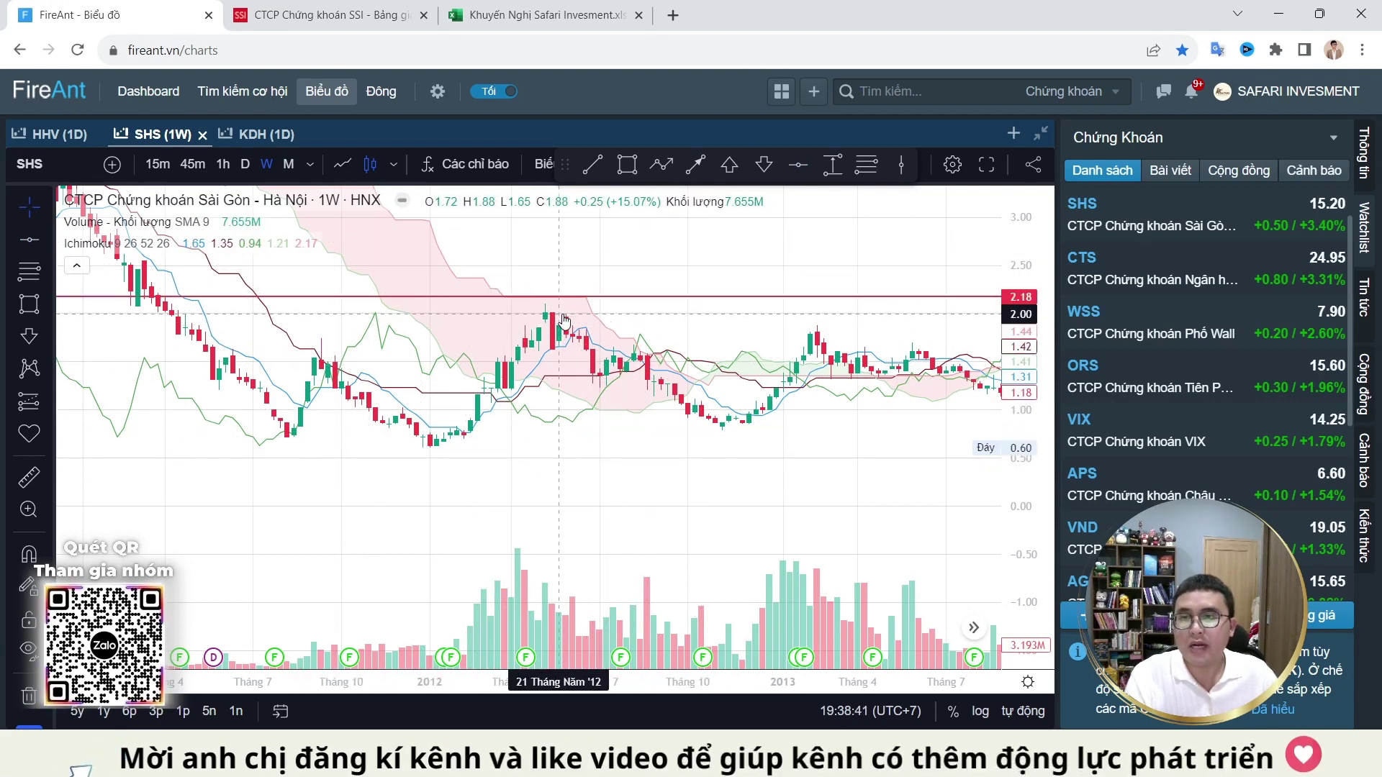
pyautogui.moveTo(855, 301); pyautogui.dragTo(684, 342)
# Step: Examine SHS's weekly candles and cloud breakouts from 2013 through 2017 and 2020 up to the latest candles
pyautogui.scroll(-4, 691, 349)
pyautogui.moveTo(900, 486); pyautogui.dragTo(612, 468)
pyautogui.moveTo(889, 464); pyautogui.dragTo(533, 450)
pyautogui.moveTo(864, 410); pyautogui.dragTo(470, 437)
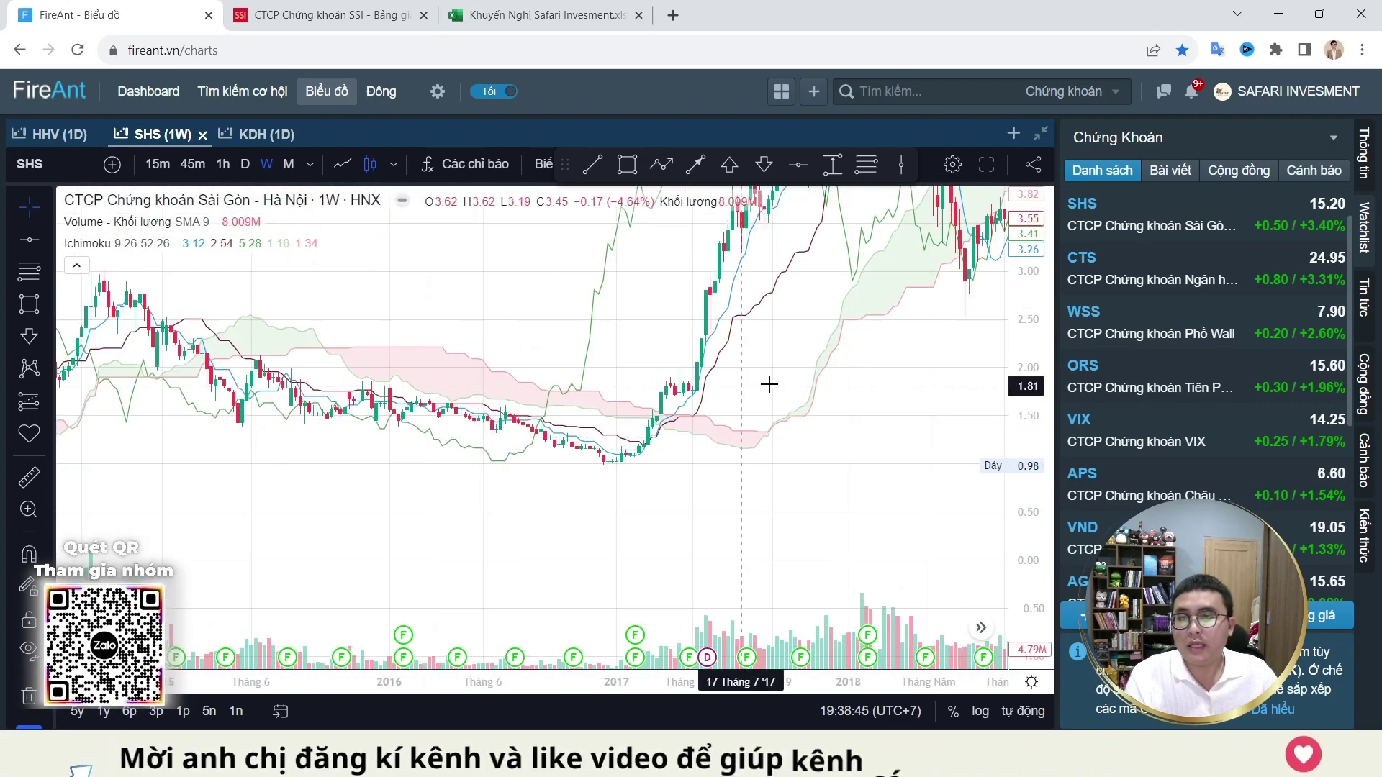
pyautogui.moveTo(770, 388); pyautogui.dragTo(462, 469)
pyautogui.moveTo(814, 377); pyautogui.dragTo(536, 403)
pyautogui.moveTo(741, 446); pyautogui.dragTo(468, 432)
pyautogui.moveTo(792, 381); pyautogui.dragTo(500, 454)
pyautogui.moveTo(662, 382); pyautogui.dragTo(976, 429)
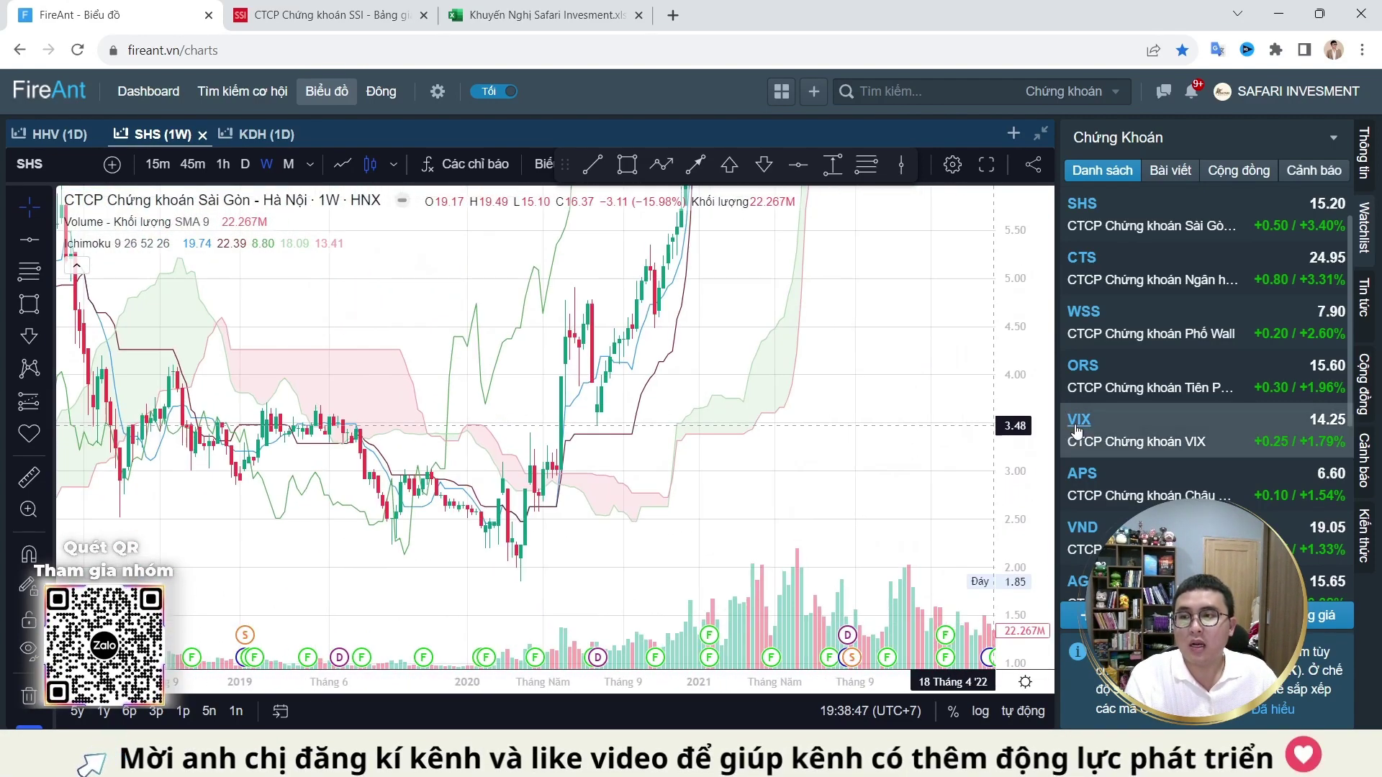
pyautogui.hscroll(10, 837, 382)
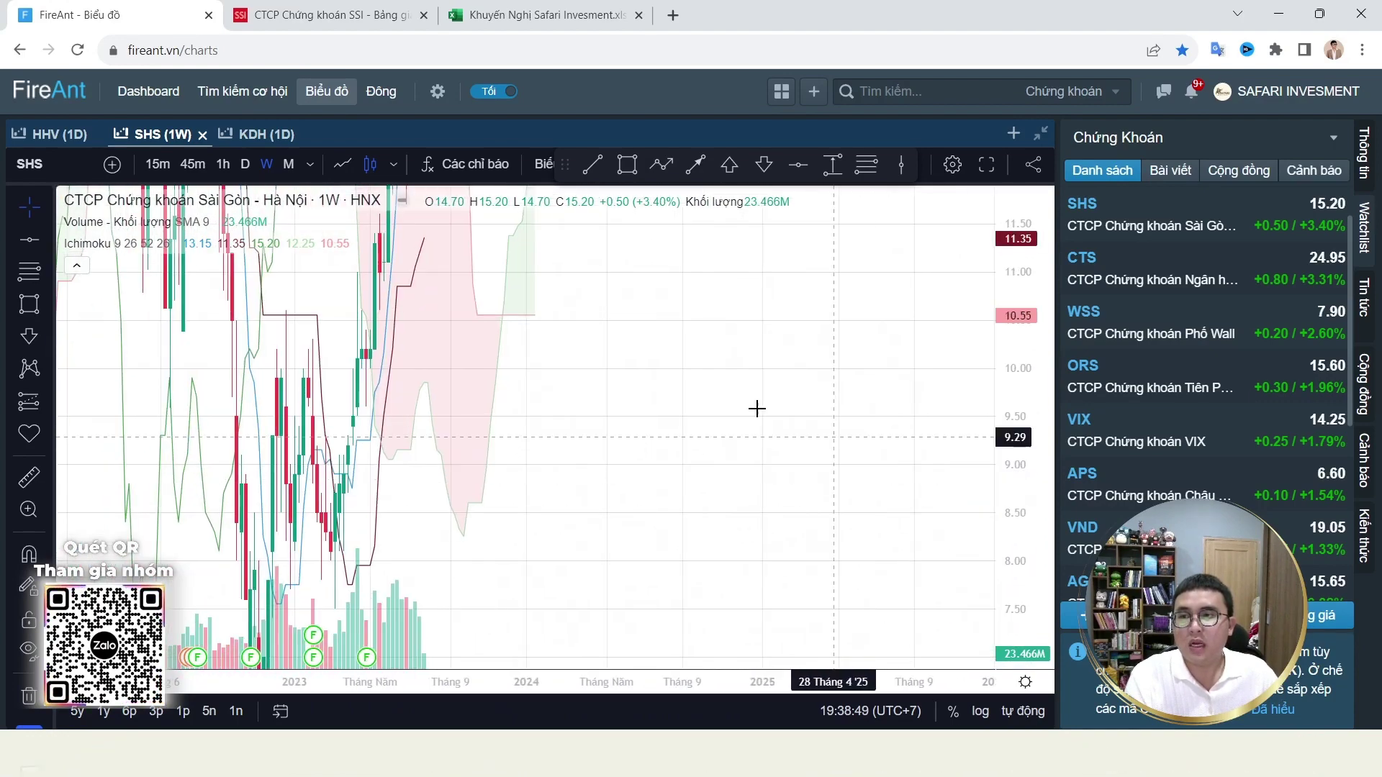
pyautogui.hscroll(-6, 744, 466)
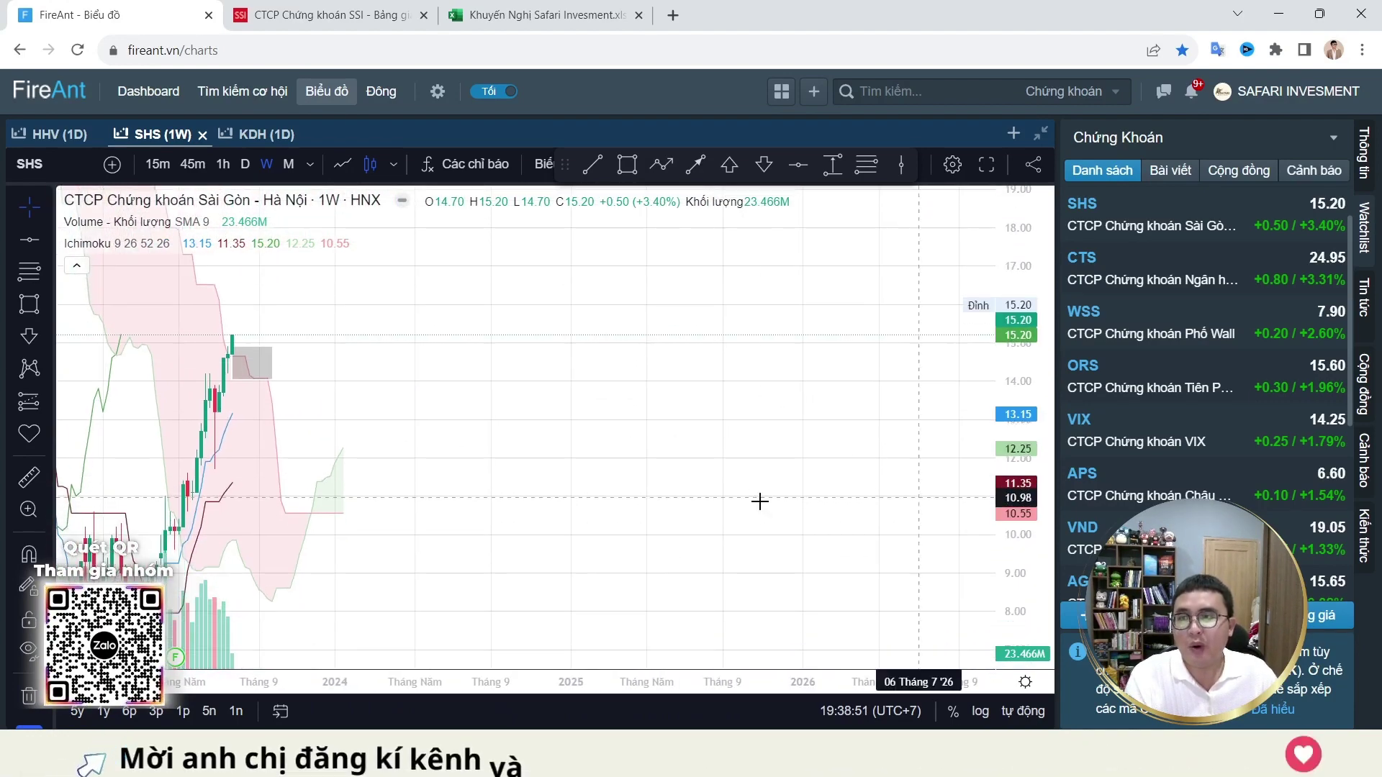
pyautogui.scroll(5, 847, 382)
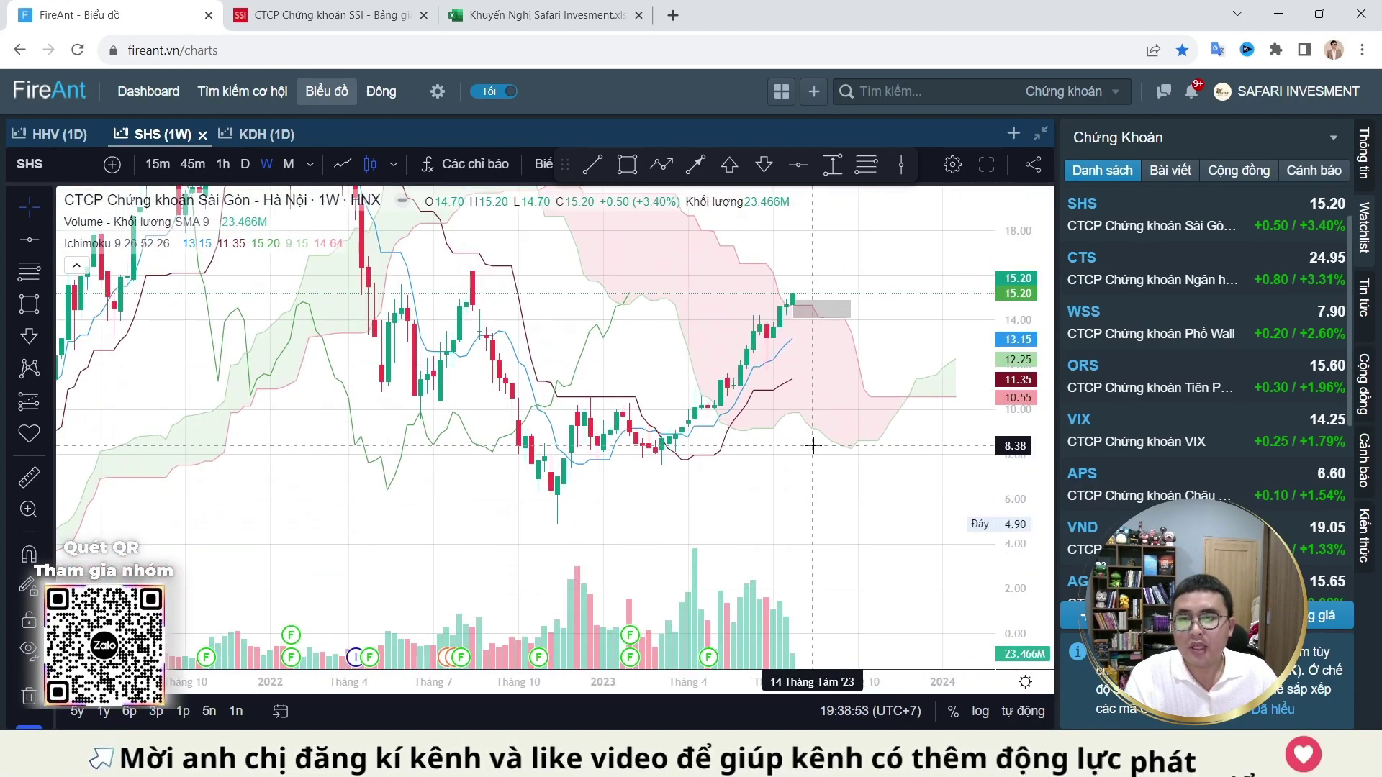
pyautogui.scroll(1, 824, 372)
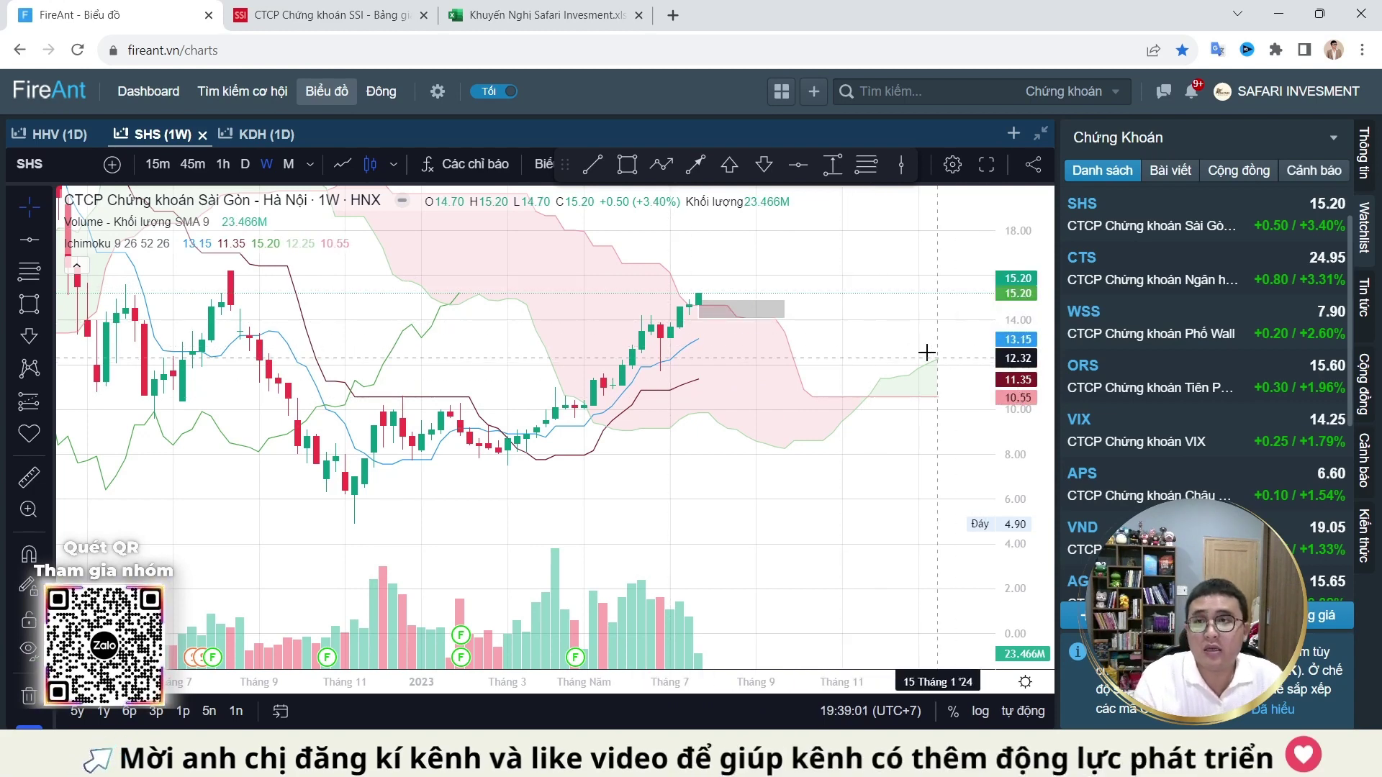
# Step: Switch to the Khuyến Nghị Safari Invesment workbook and select the SHS row in the current holdings table, A24 to K24
pyautogui.click(567, 9)
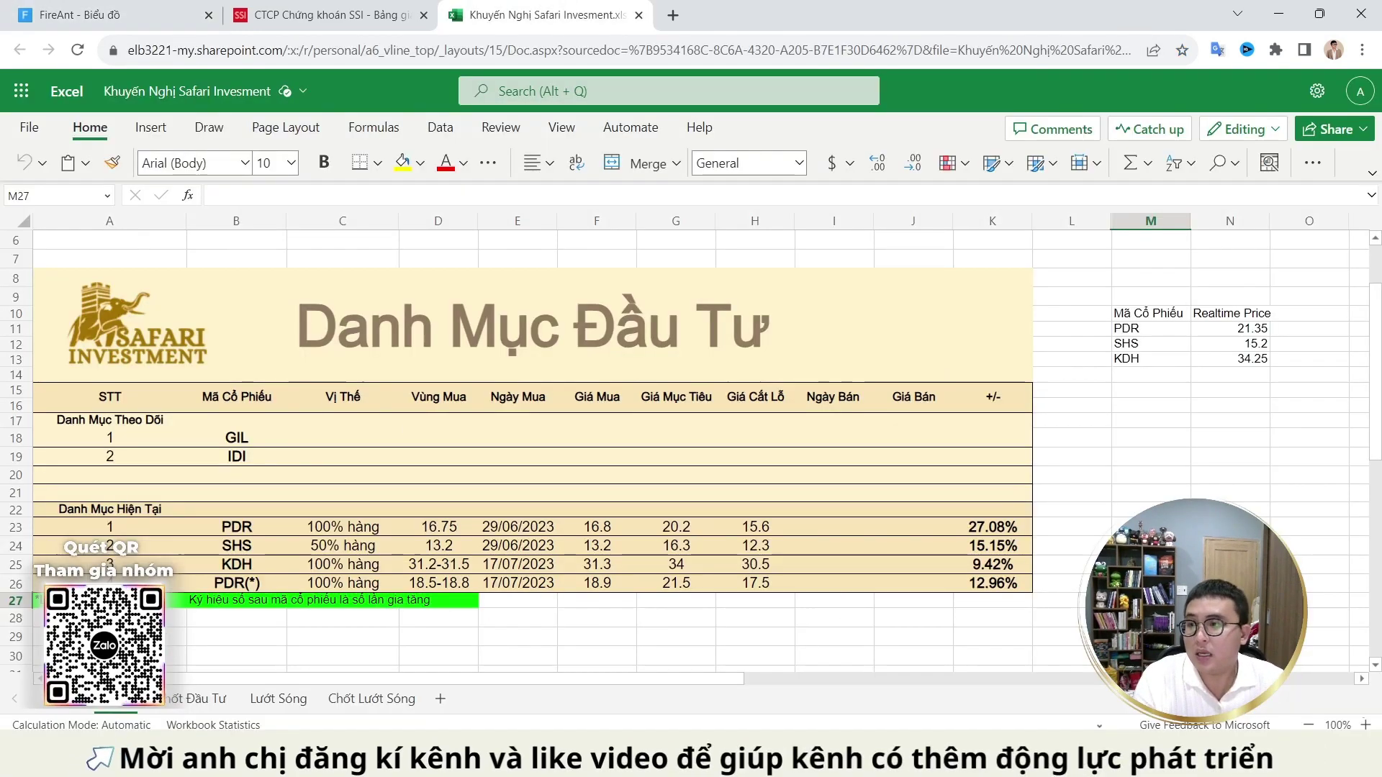
pyautogui.click(958, 549)
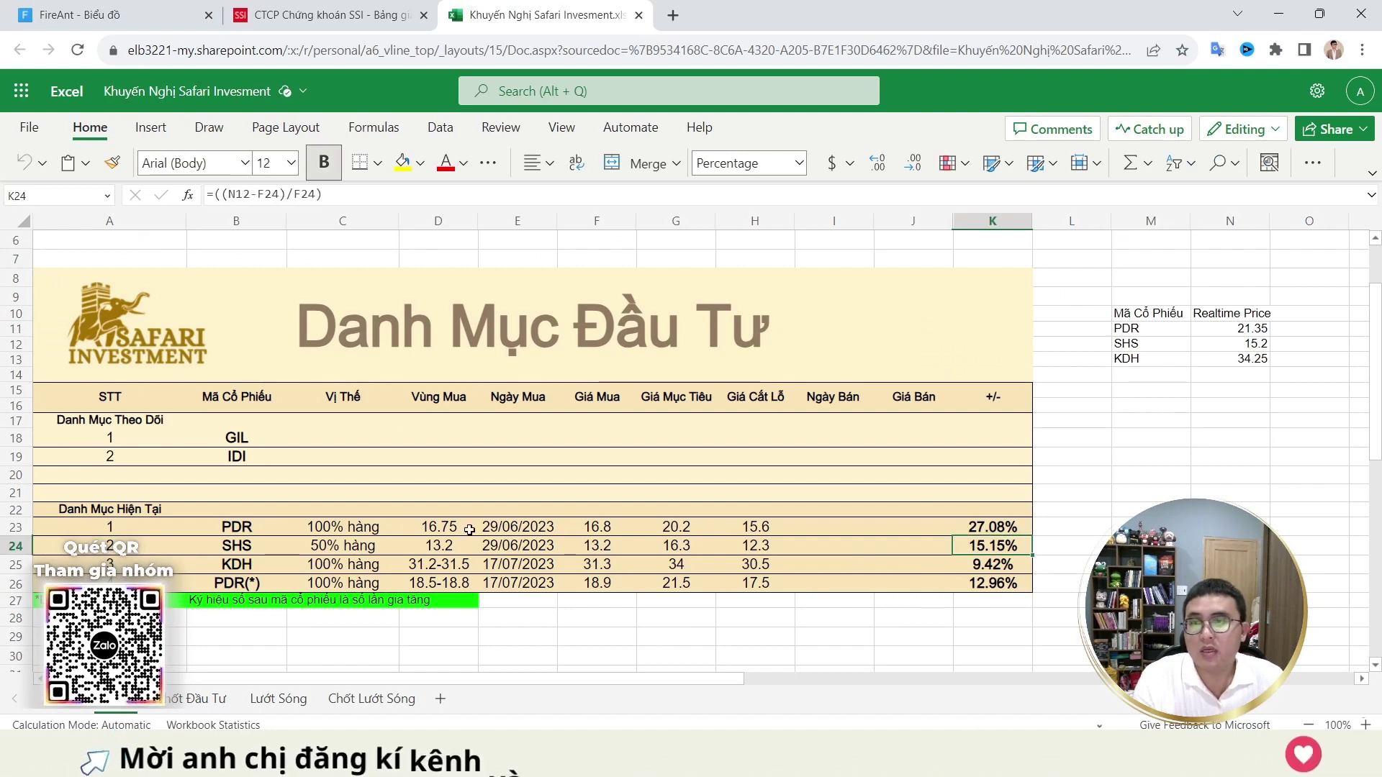
pyautogui.moveTo(83, 545); pyautogui.dragTo(1050, 542)
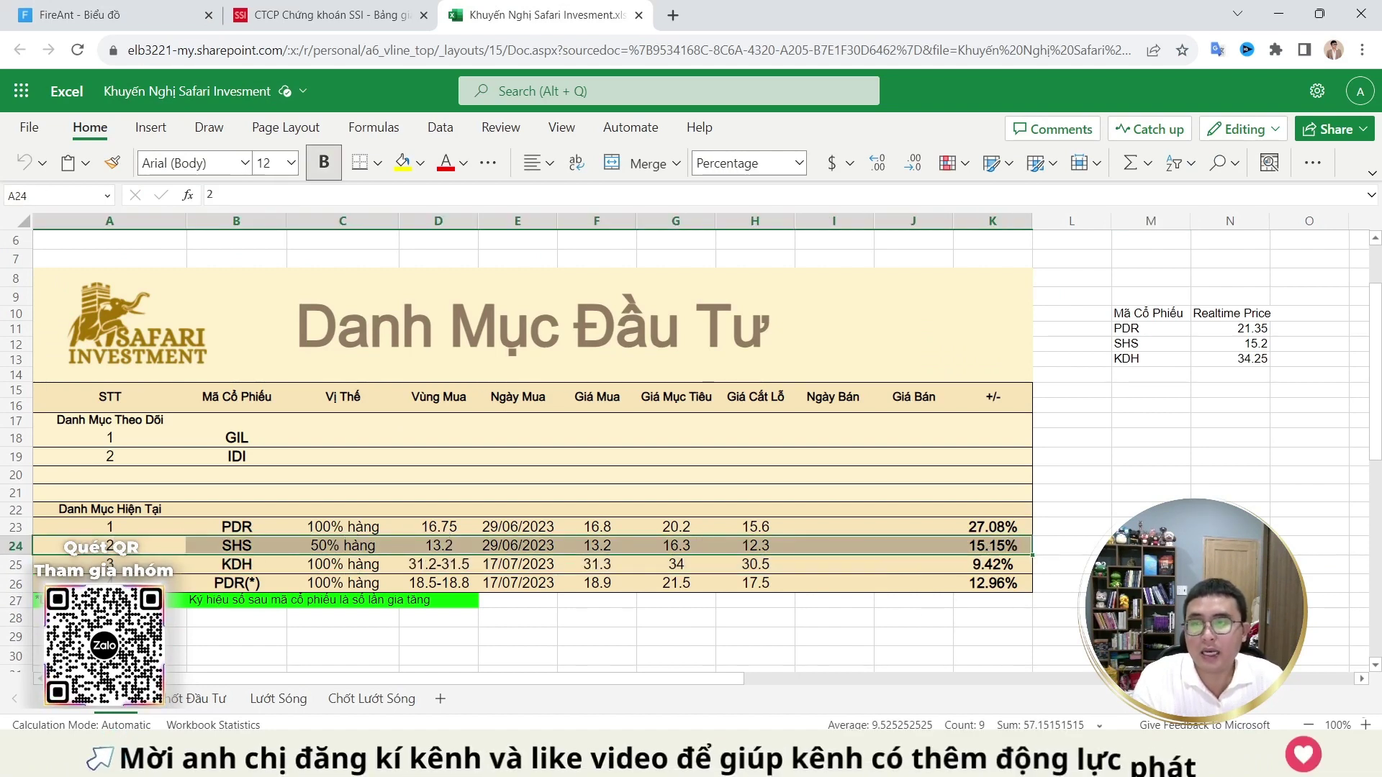
# Step: Return to FireAnt and load the weekly chart of CTS from the Chứng Khoán watchlist
pyautogui.click(331, 14)
pyautogui.click(134, 7)
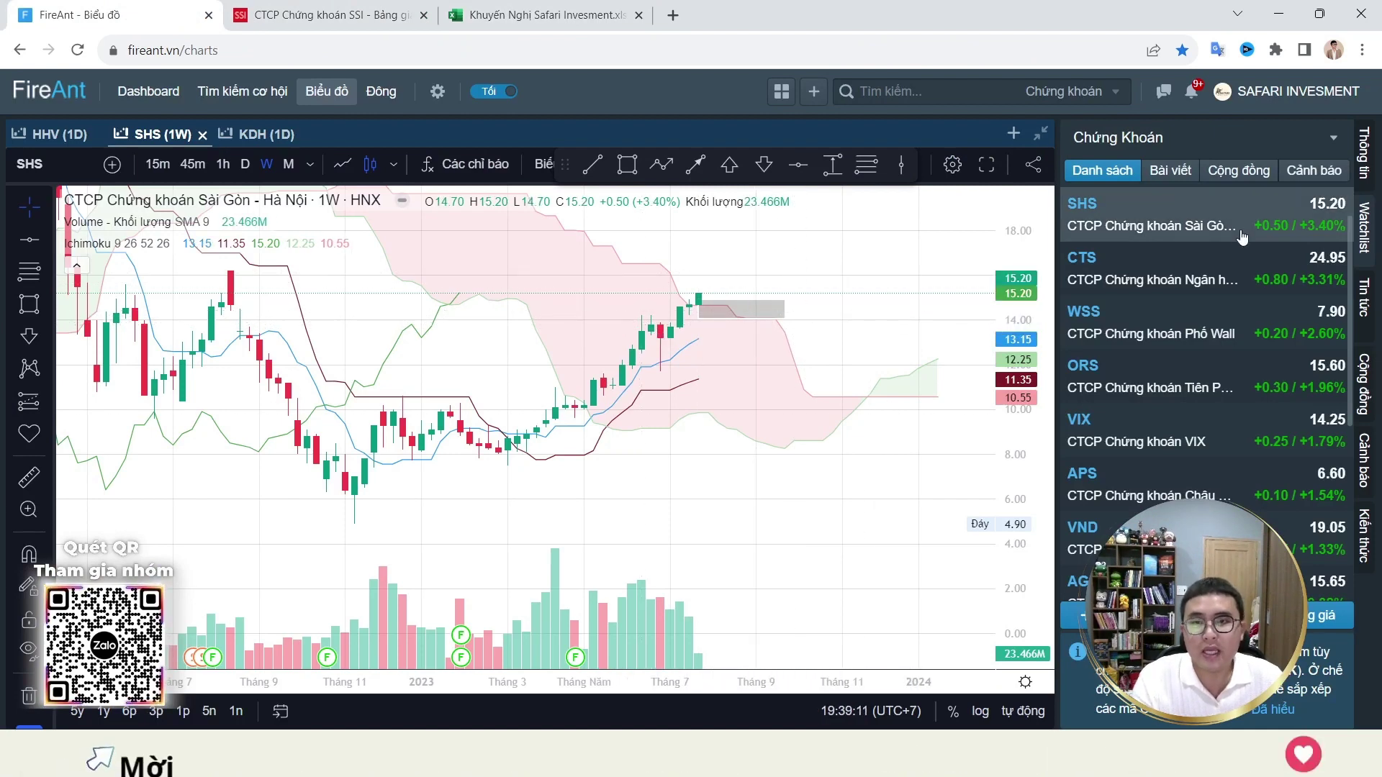
pyautogui.click(1187, 277)
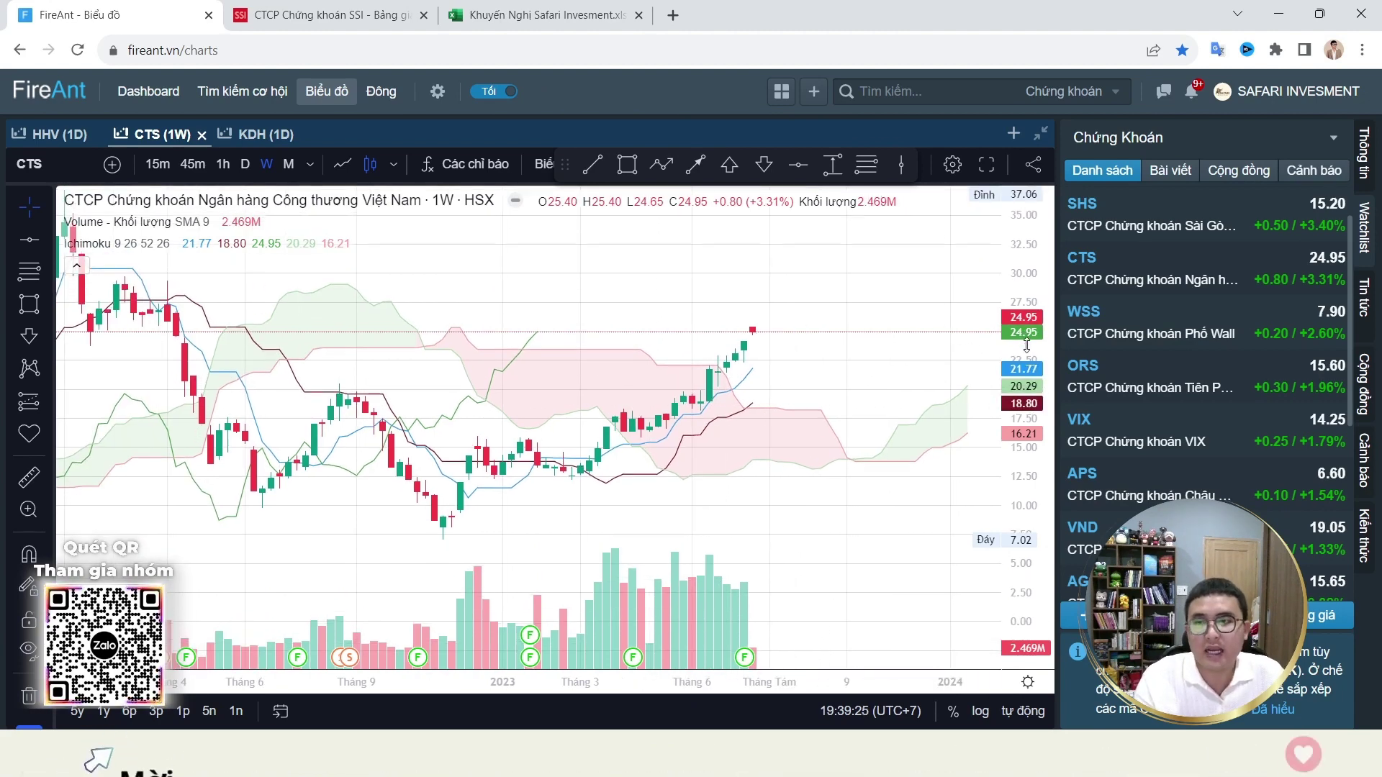
pyautogui.scroll(-4, 934, 377)
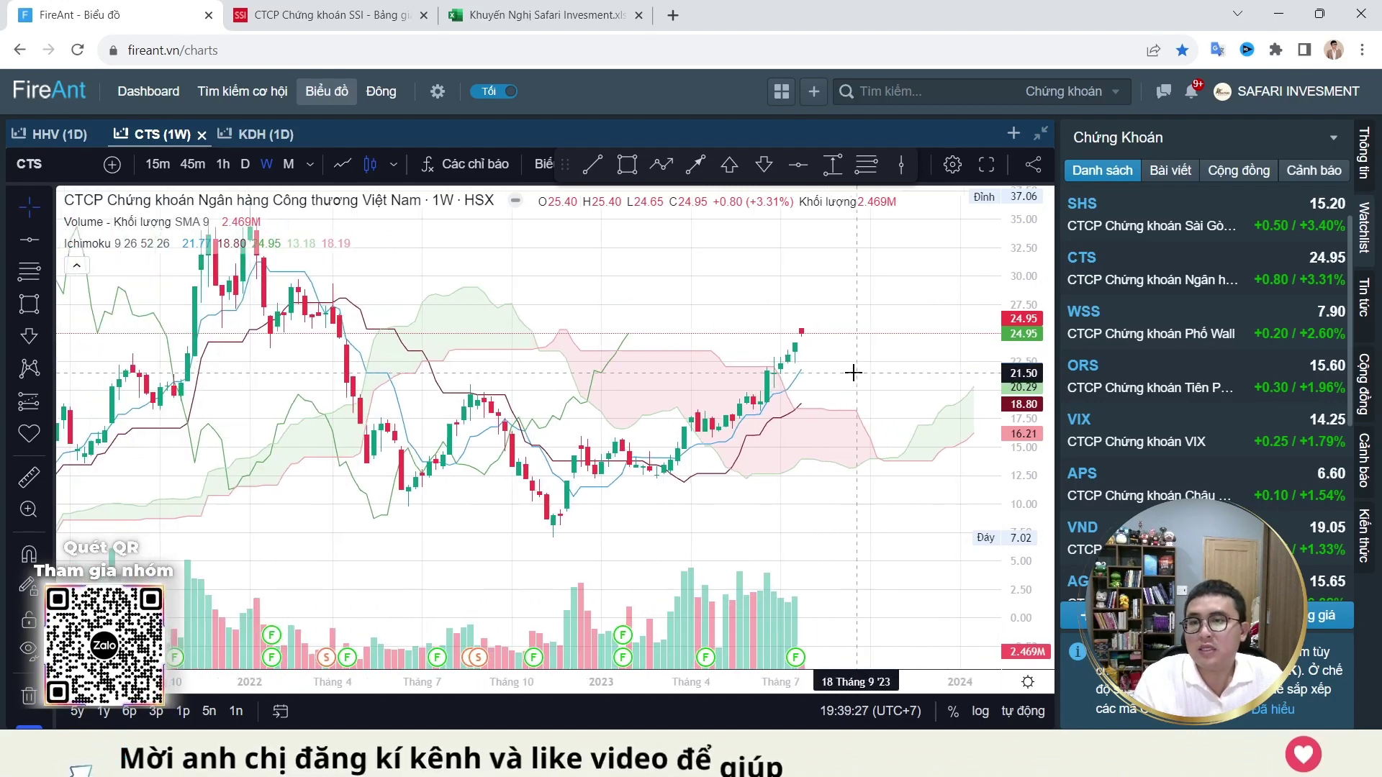
pyautogui.scroll(2, 873, 369)
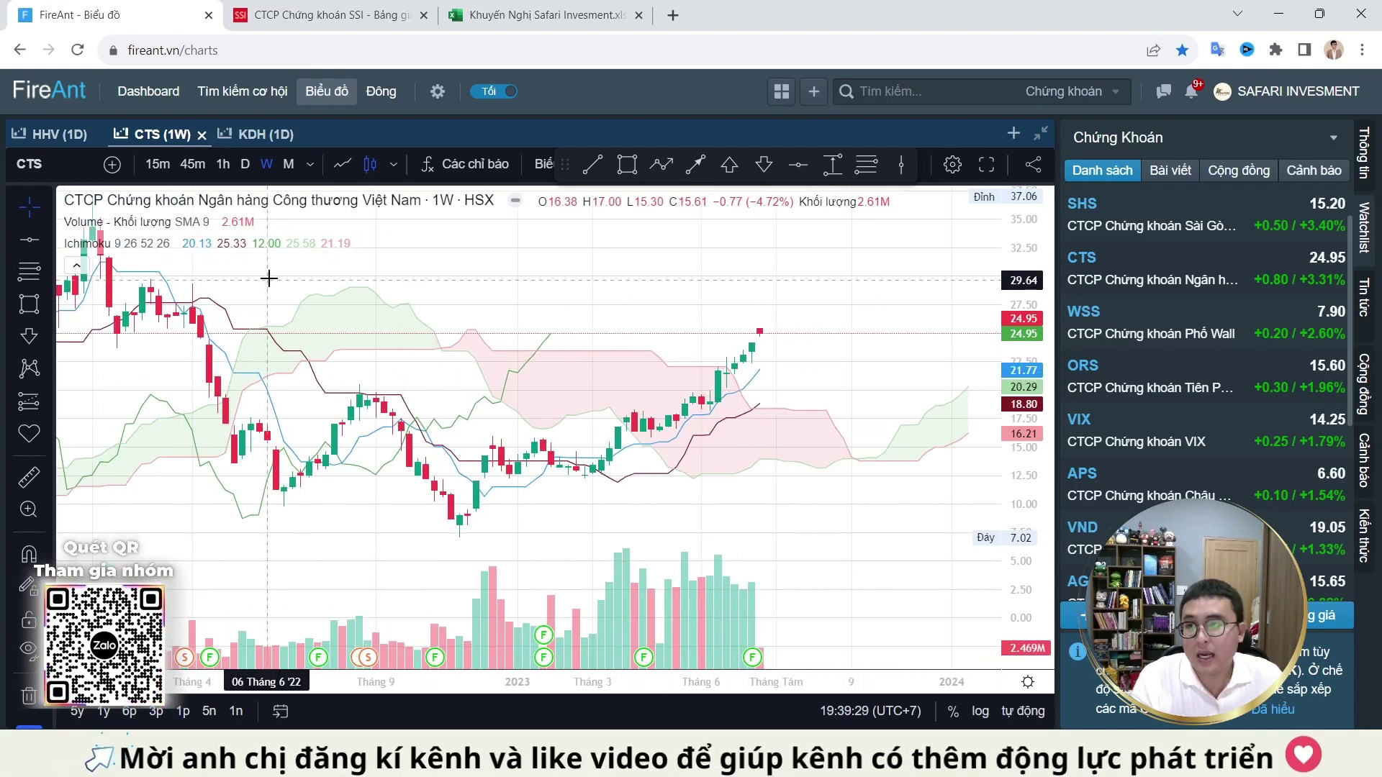
# Step: Examine the CTS daily price trend since early 2023, then return the chart to the weekly timeframe
pyautogui.click(245, 165)
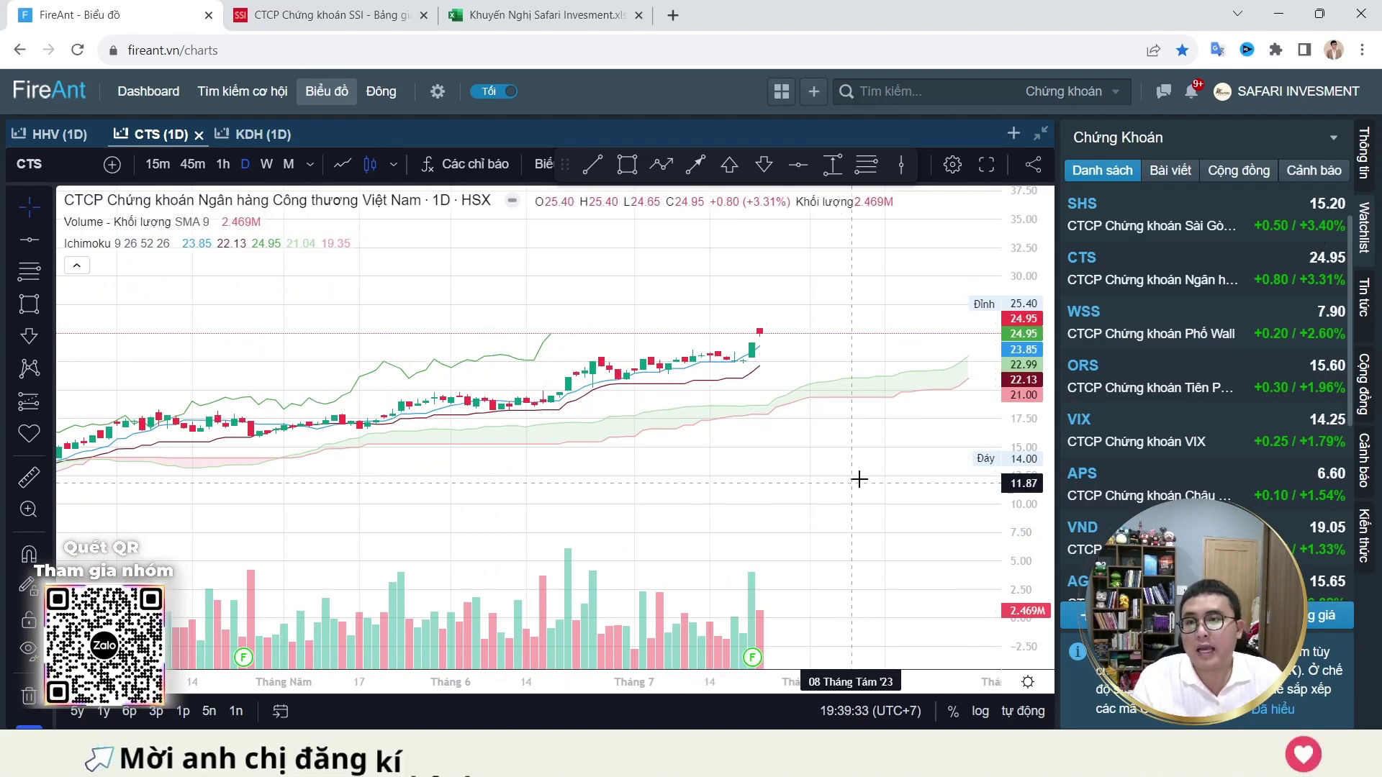
pyautogui.scroll(-1, 839, 472)
pyautogui.moveTo(1047, 505); pyautogui.dragTo(1033, 410)
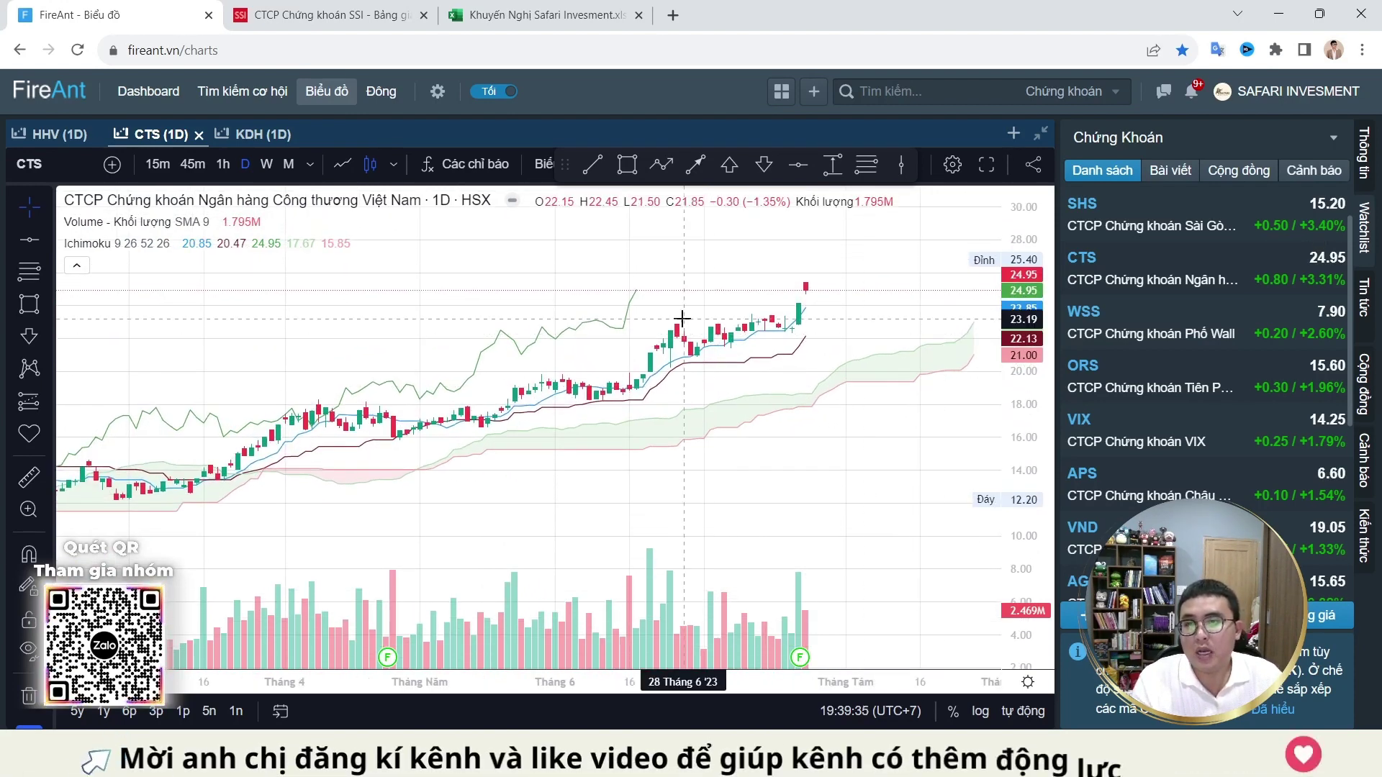
pyautogui.scroll(-2, 904, 408)
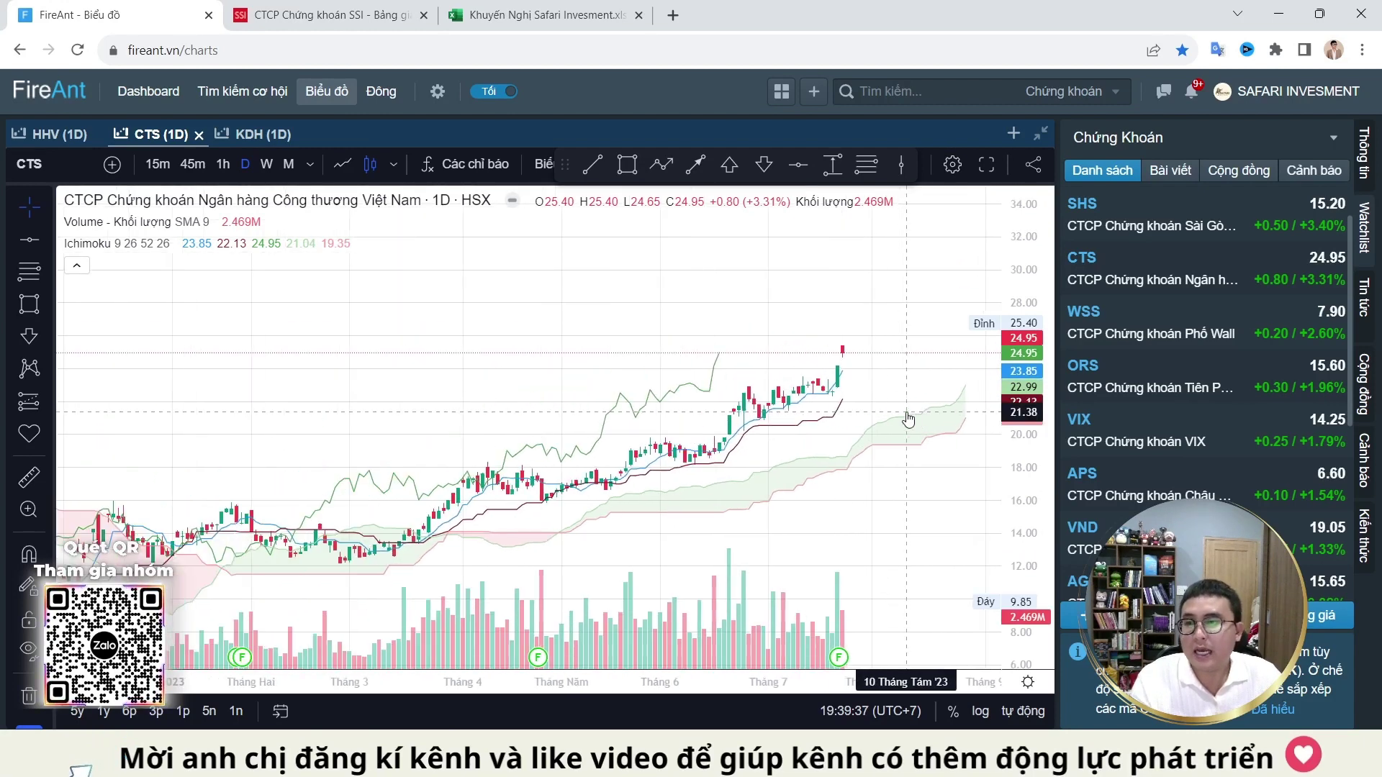
pyautogui.click(267, 165)
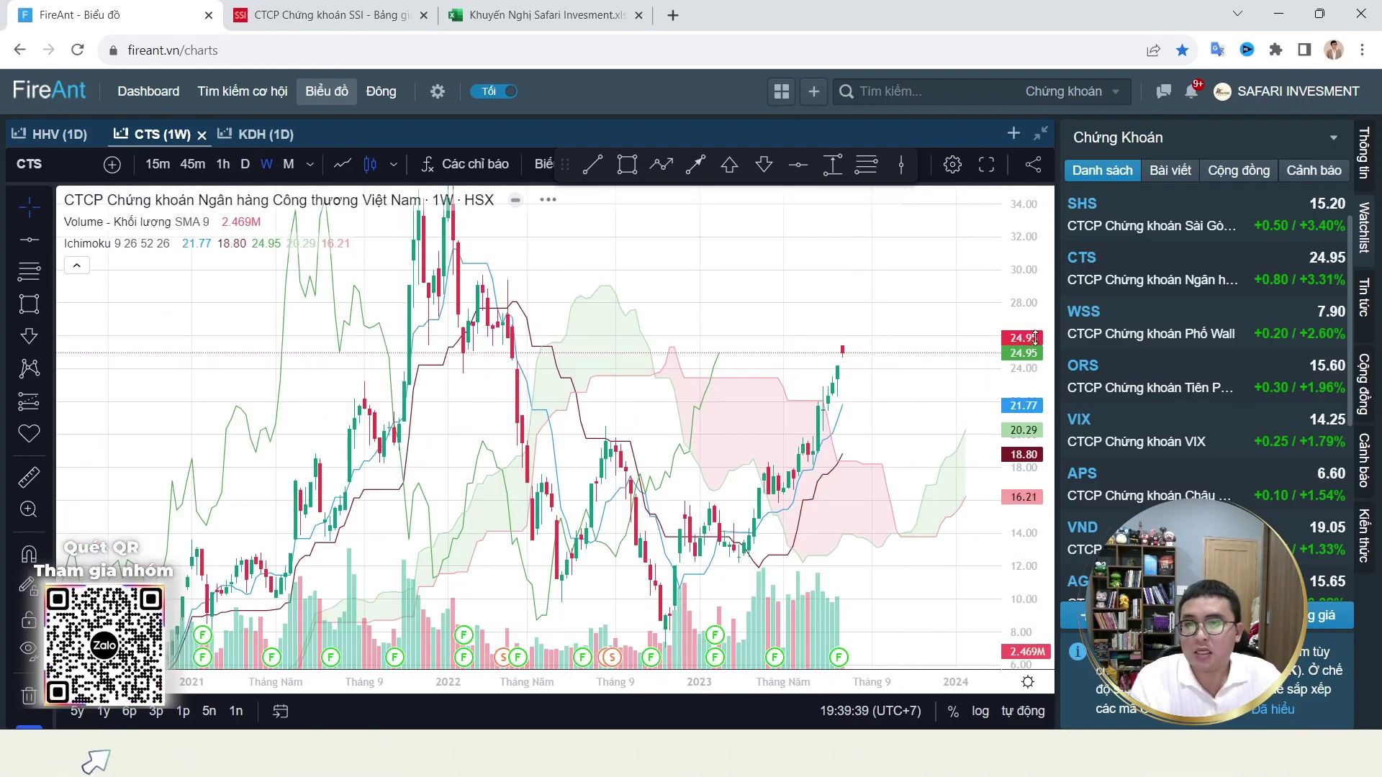
# Step: Place two down arrow markers near the latest CTS weekly candle, one just above it and one slightly higher beyond it
pyautogui.scroll(1, 841, 480)
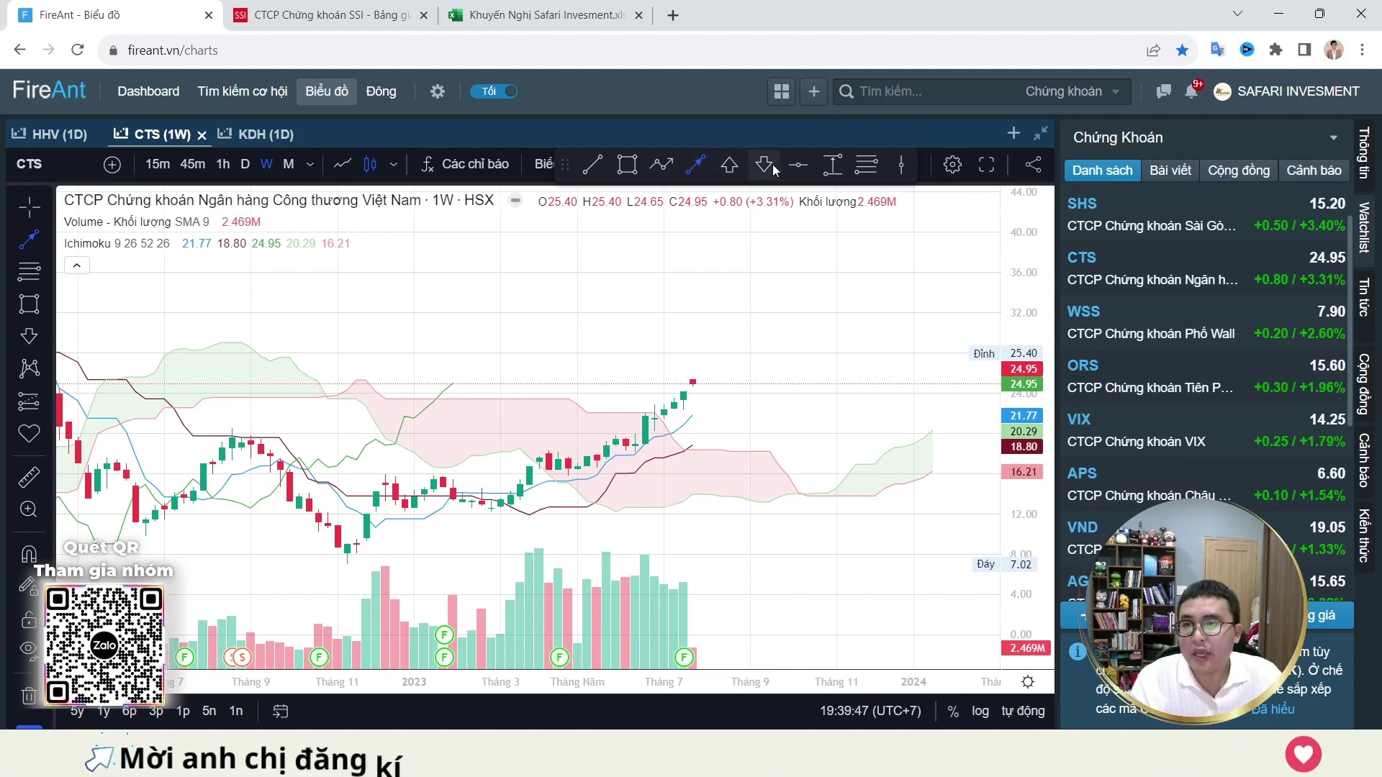
pyautogui.click(704, 365)
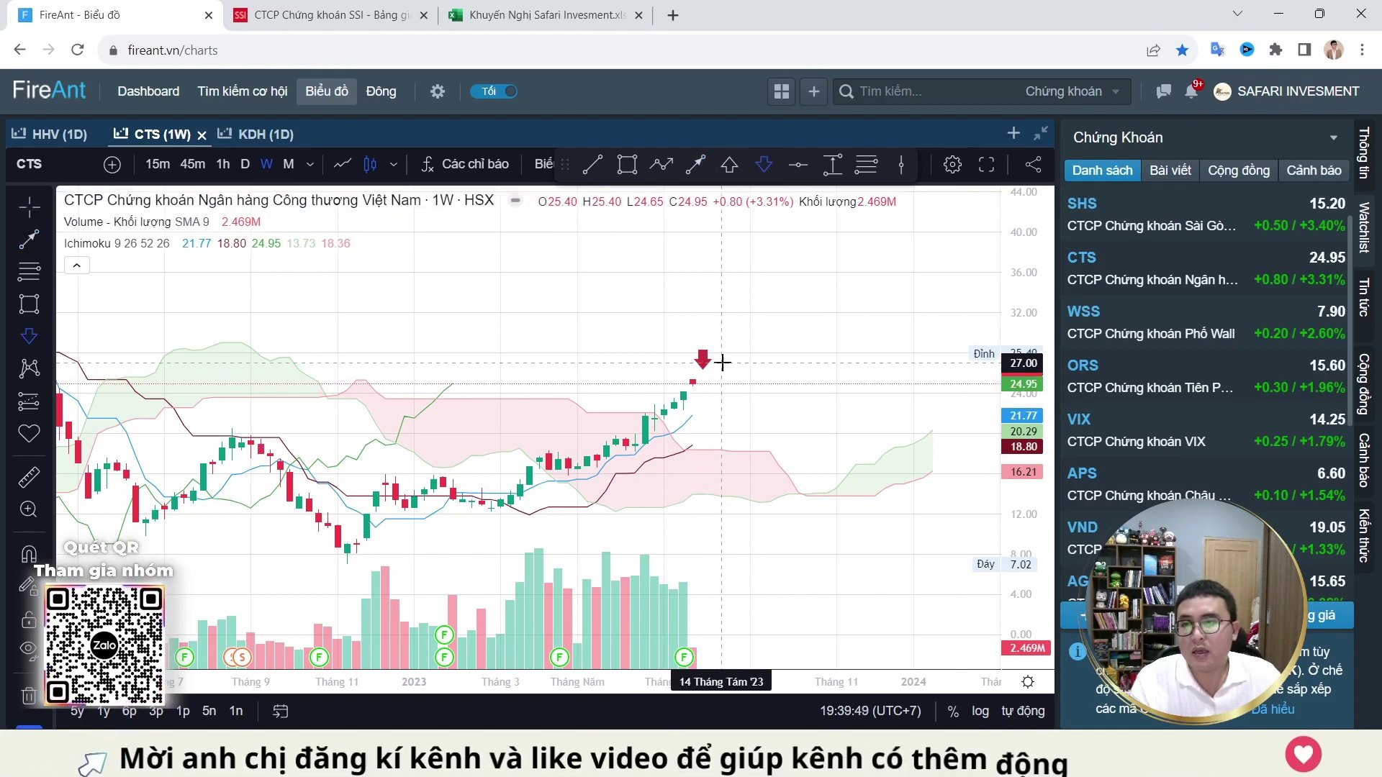
pyautogui.click(723, 354)
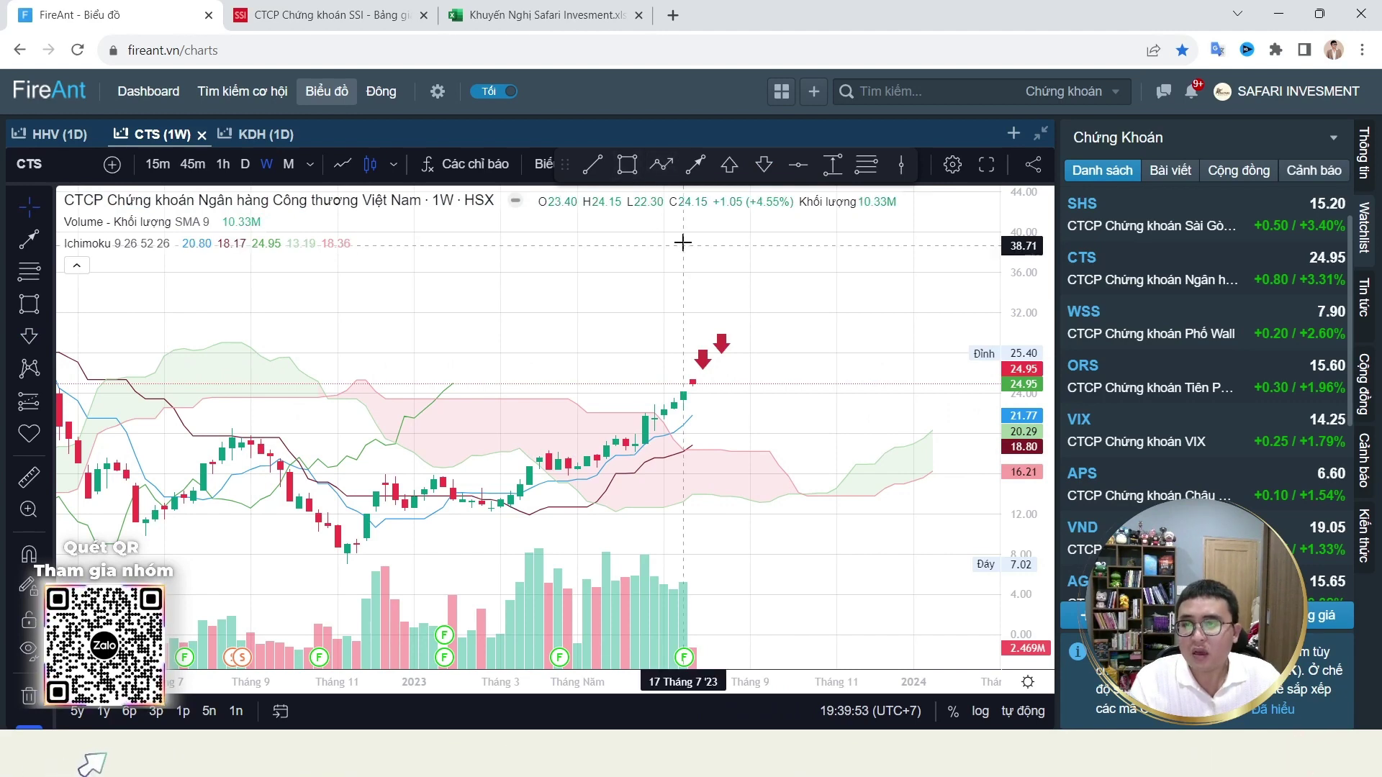
# Step: Delete both down arrow markers from the CTS weekly chart
pyautogui.click(721, 358)
pyautogui.press('Delete')
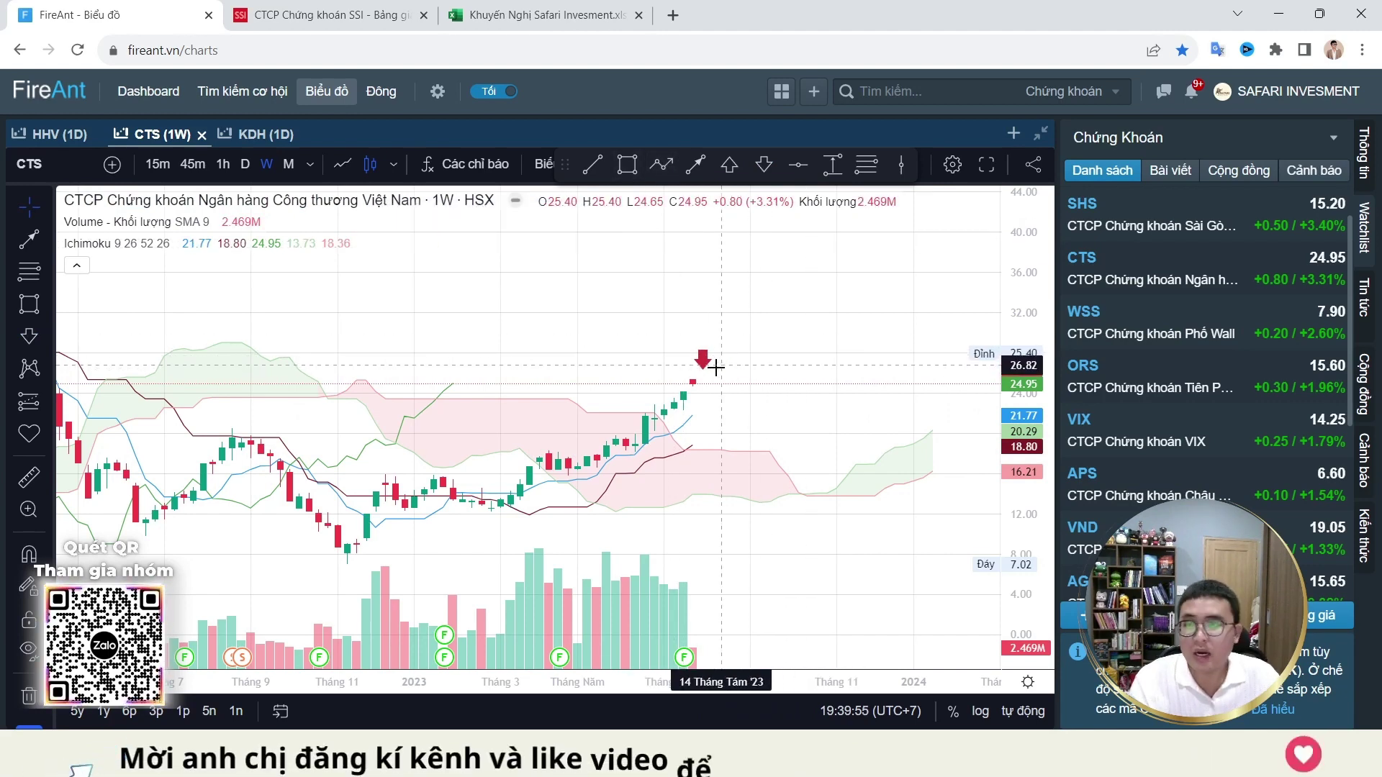
pyautogui.click(704, 363)
pyautogui.press('Delete')
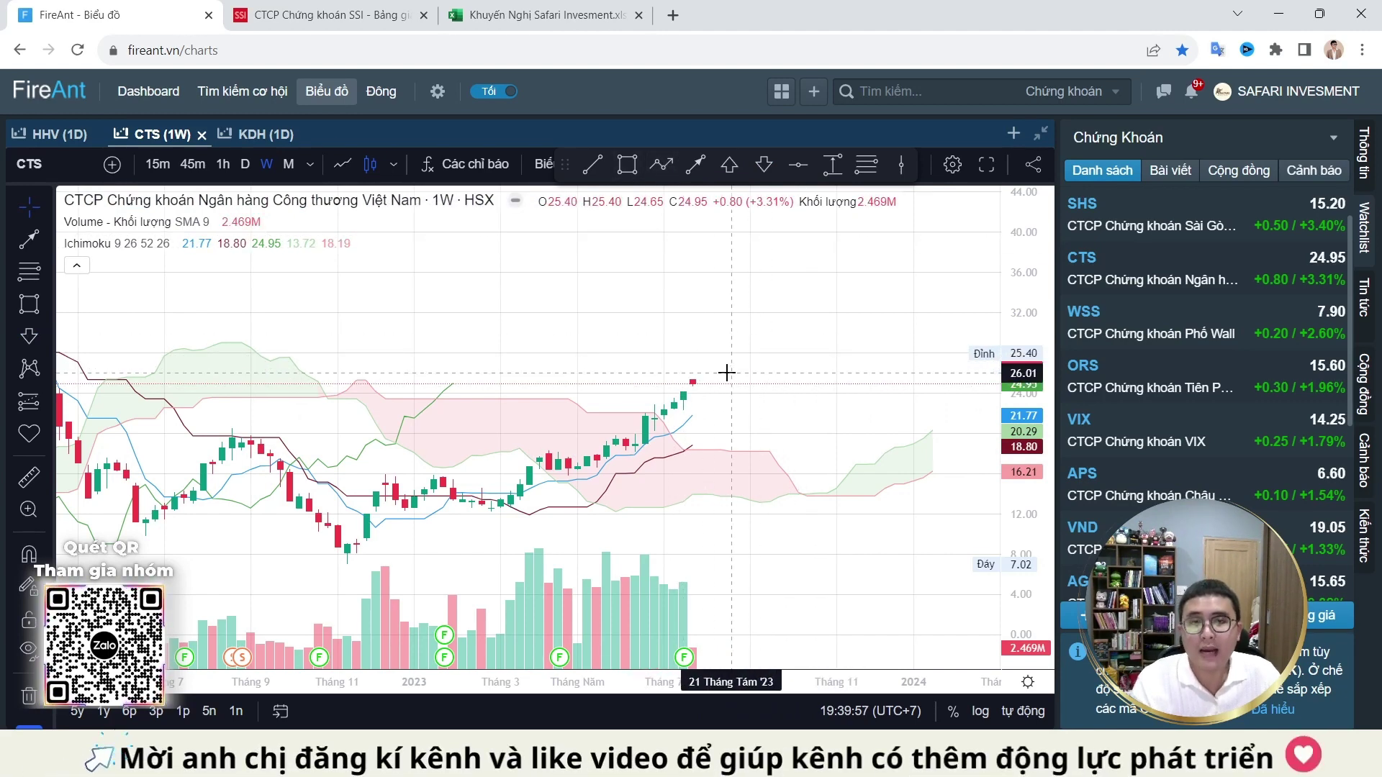
# Step: Load the WSS weekly chart from the watchlist and add a horizontal line at about 9.22 along the cloud's upper edge
pyautogui.click(1224, 328)
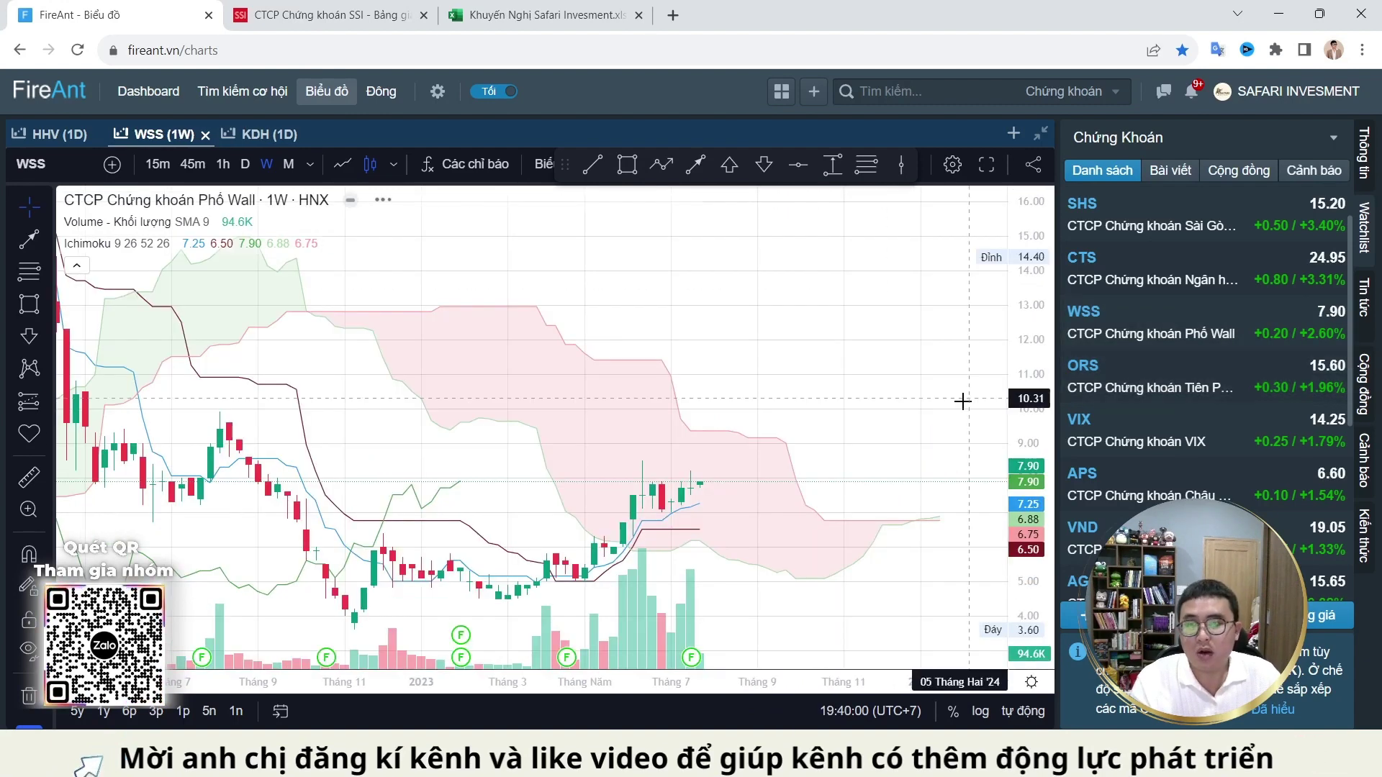
pyautogui.moveTo(1013, 346); pyautogui.dragTo(1012, 421)
pyautogui.moveTo(890, 457); pyautogui.dragTo(882, 422)
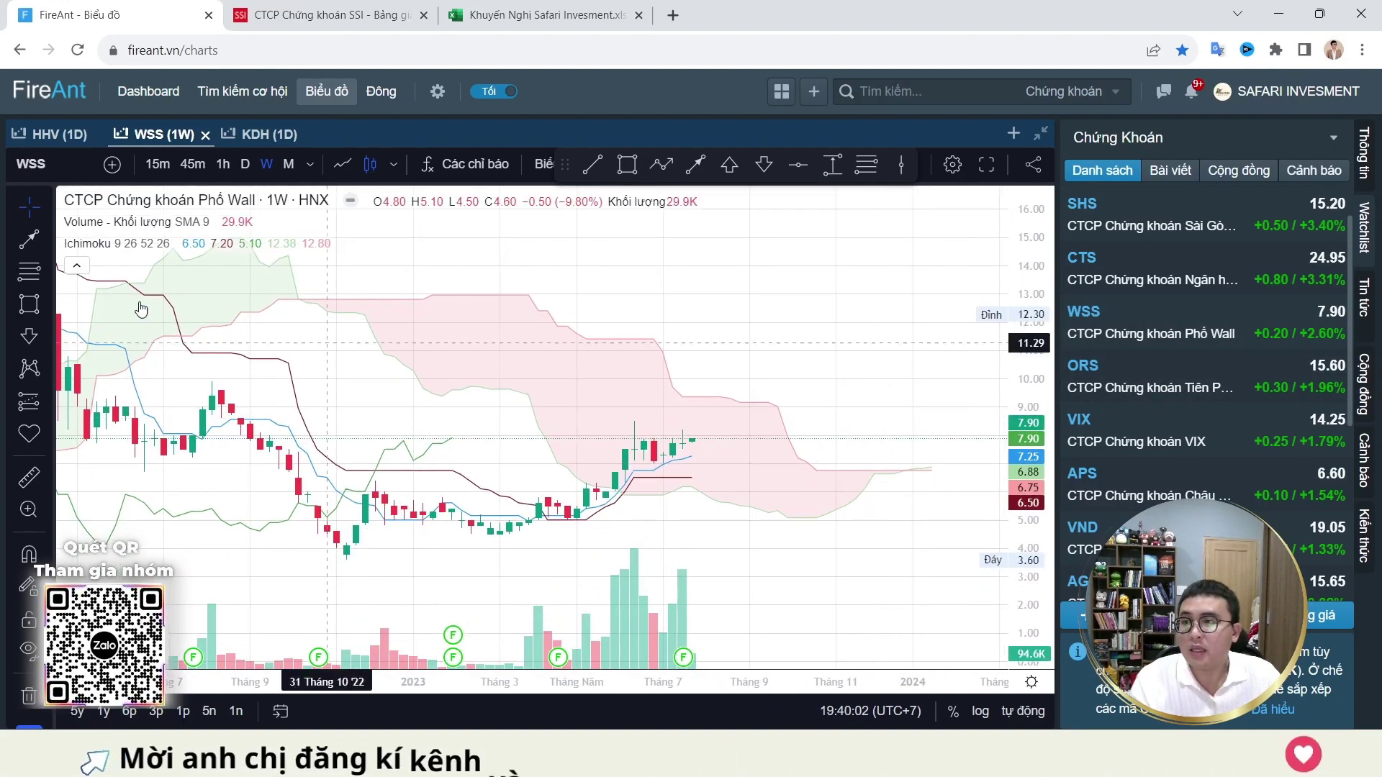
pyautogui.click(794, 169)
pyautogui.click(804, 401)
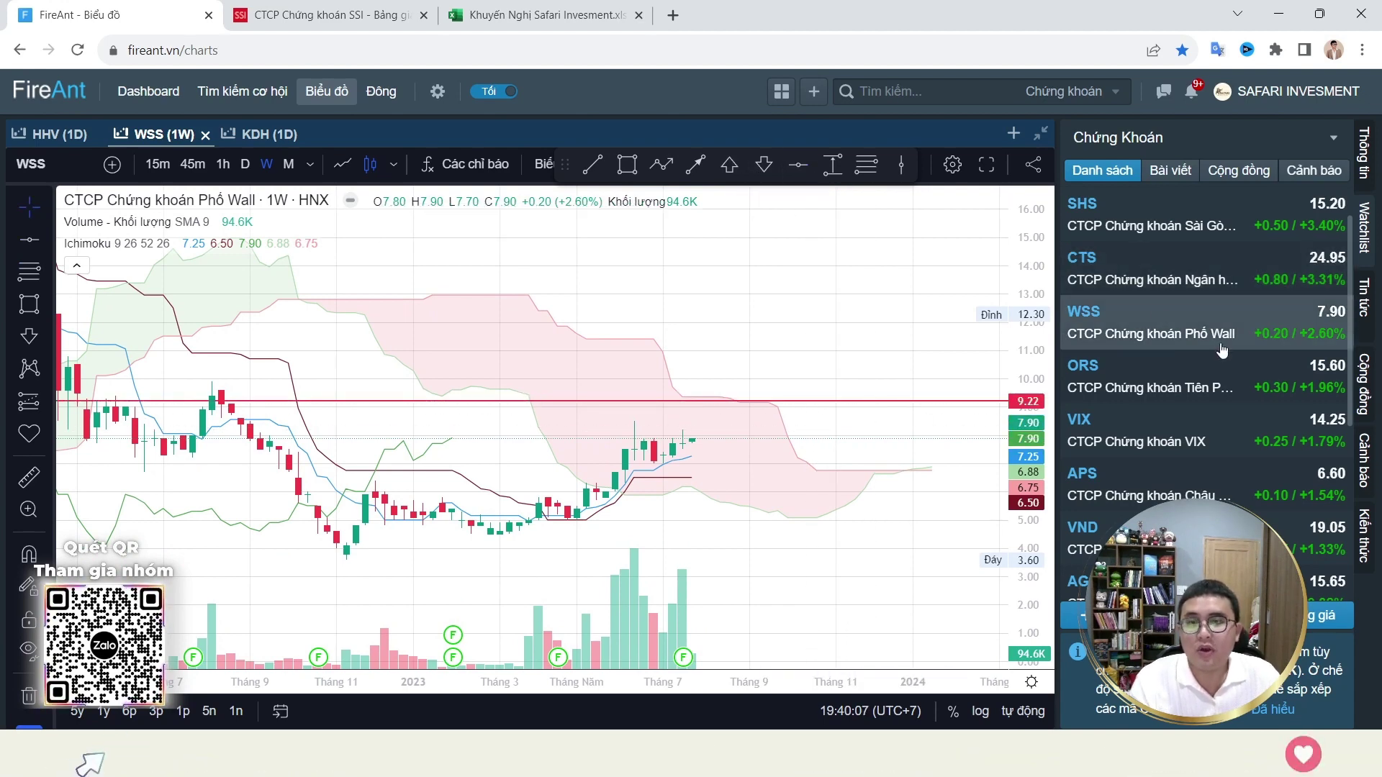
# Step: Load ORS from the watchlist, open its order book details and switch its chart to the daily timeframe
pyautogui.click(1199, 387)
pyautogui.scroll(-3, 900, 454)
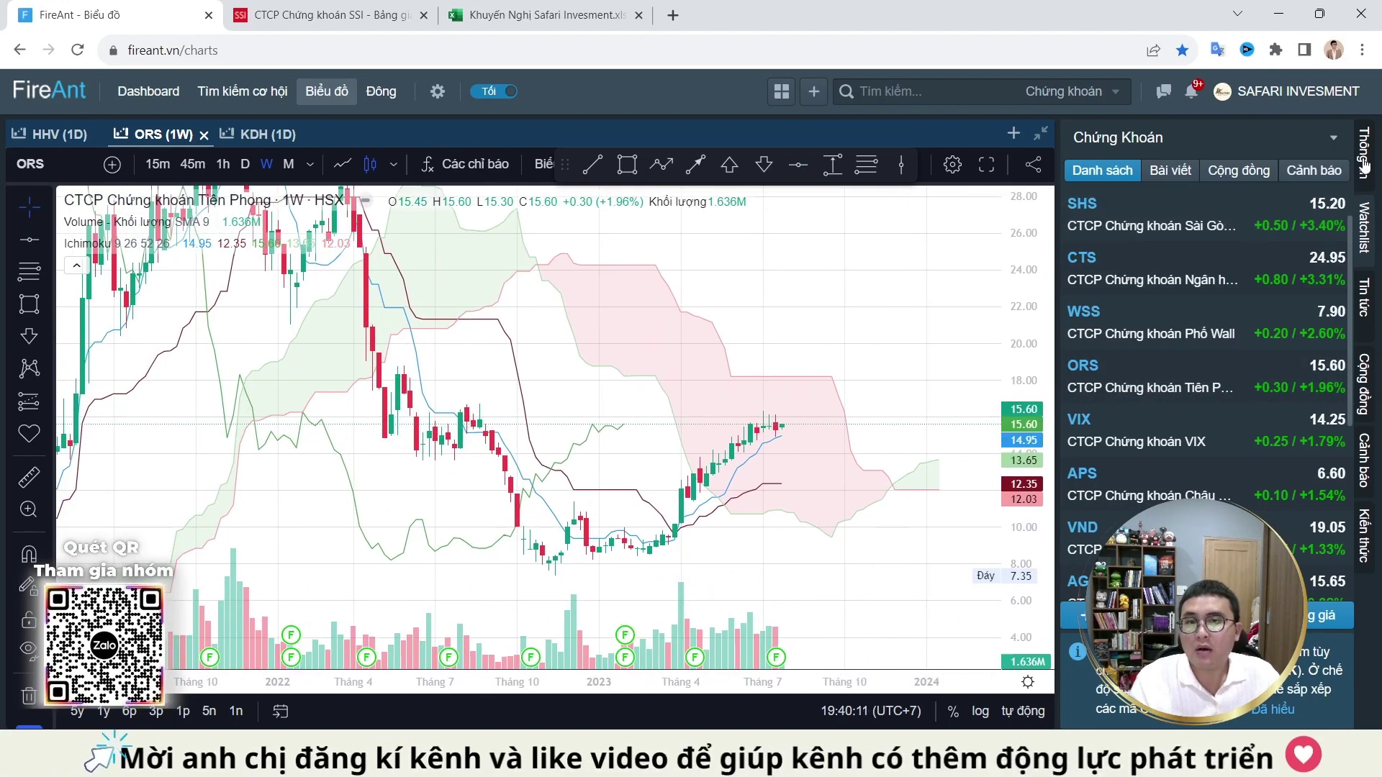
pyautogui.click(1364, 164)
pyautogui.scroll(2, 883, 380)
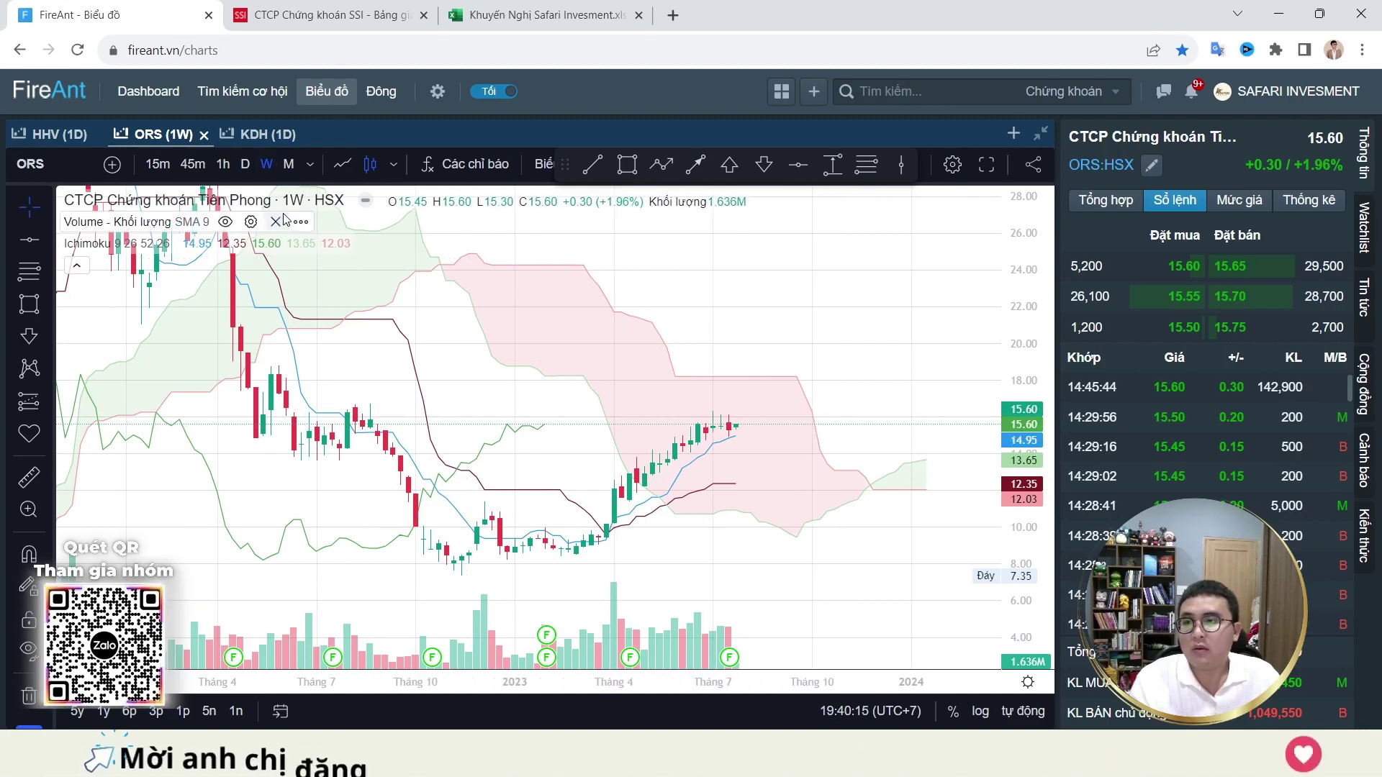
pyautogui.click(244, 164)
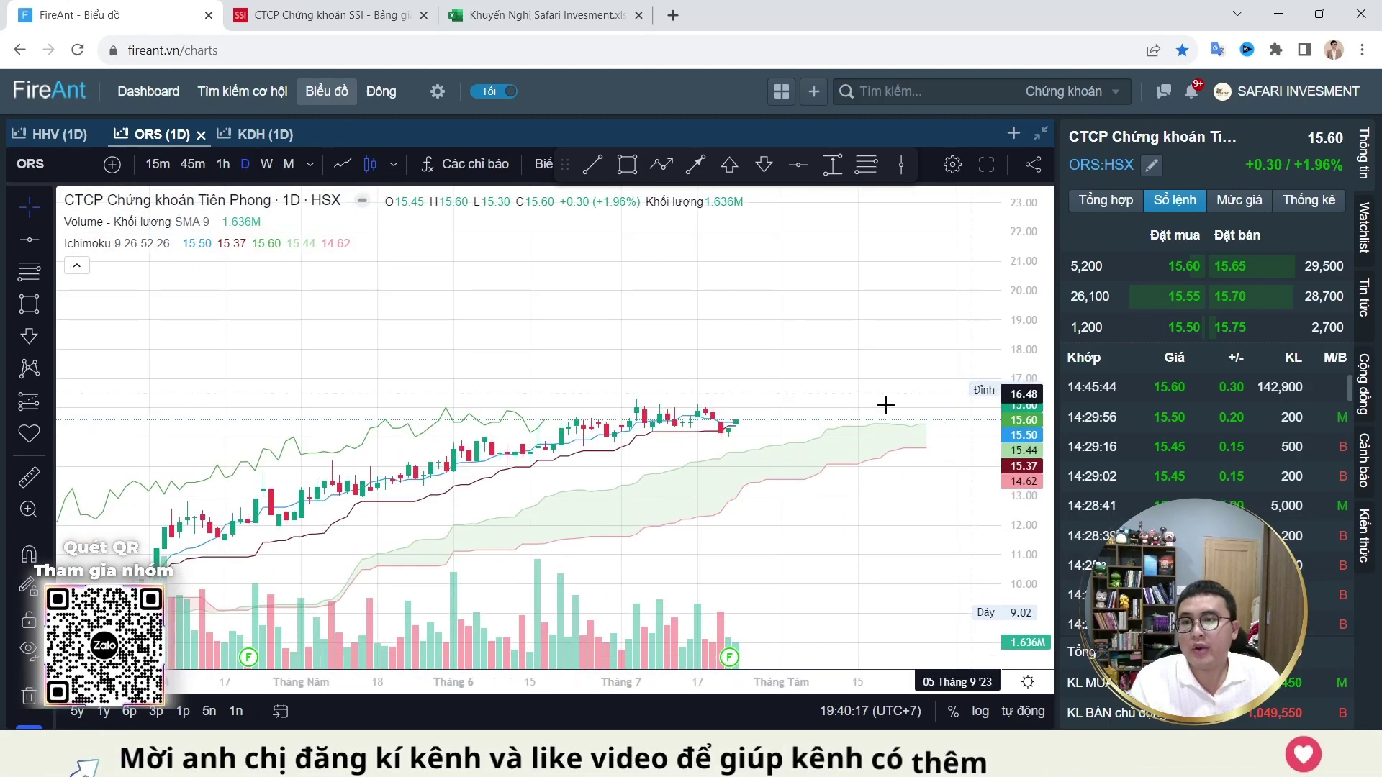
# Step: Replace HHV with ORS on the dark daily chart with moving averages, then return to the Ichimoku chart of ORS
pyautogui.click(58, 135)
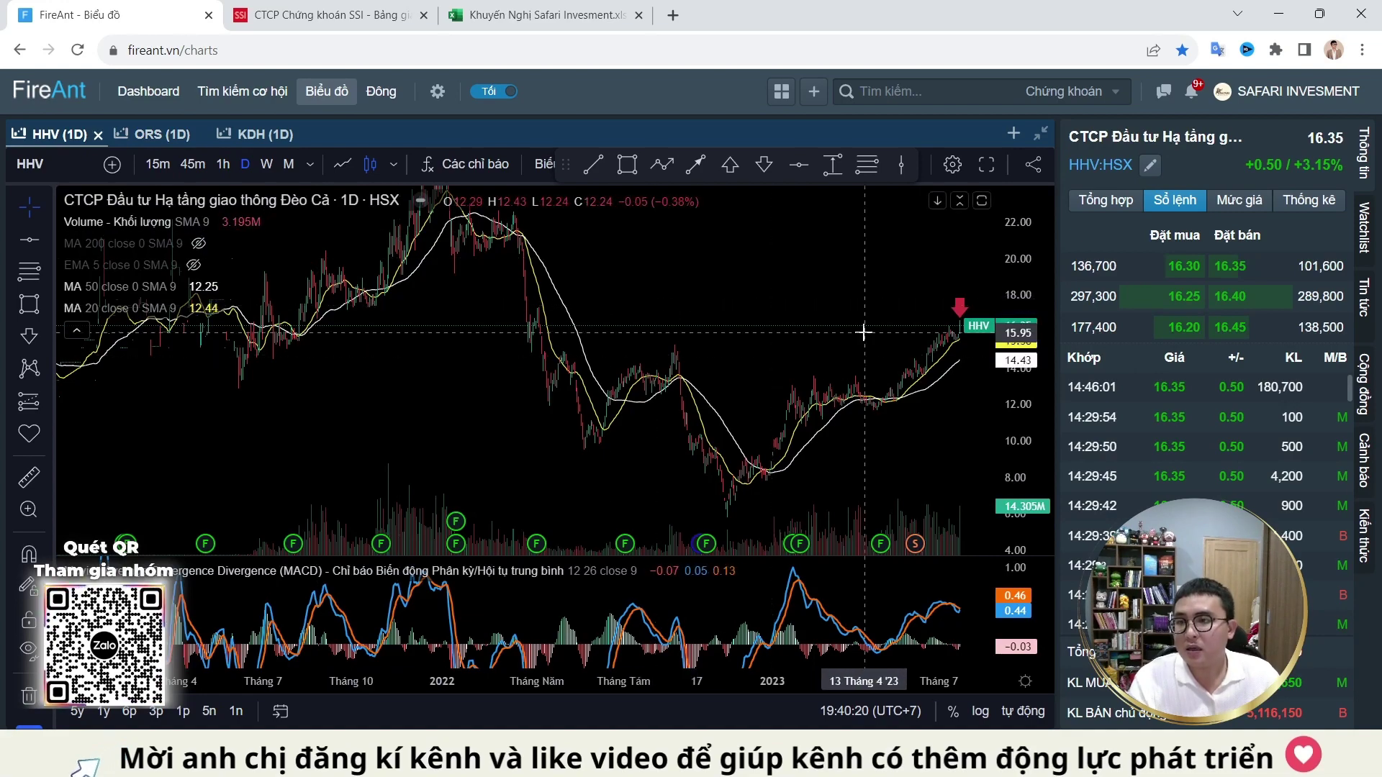
pyautogui.write('ORS')
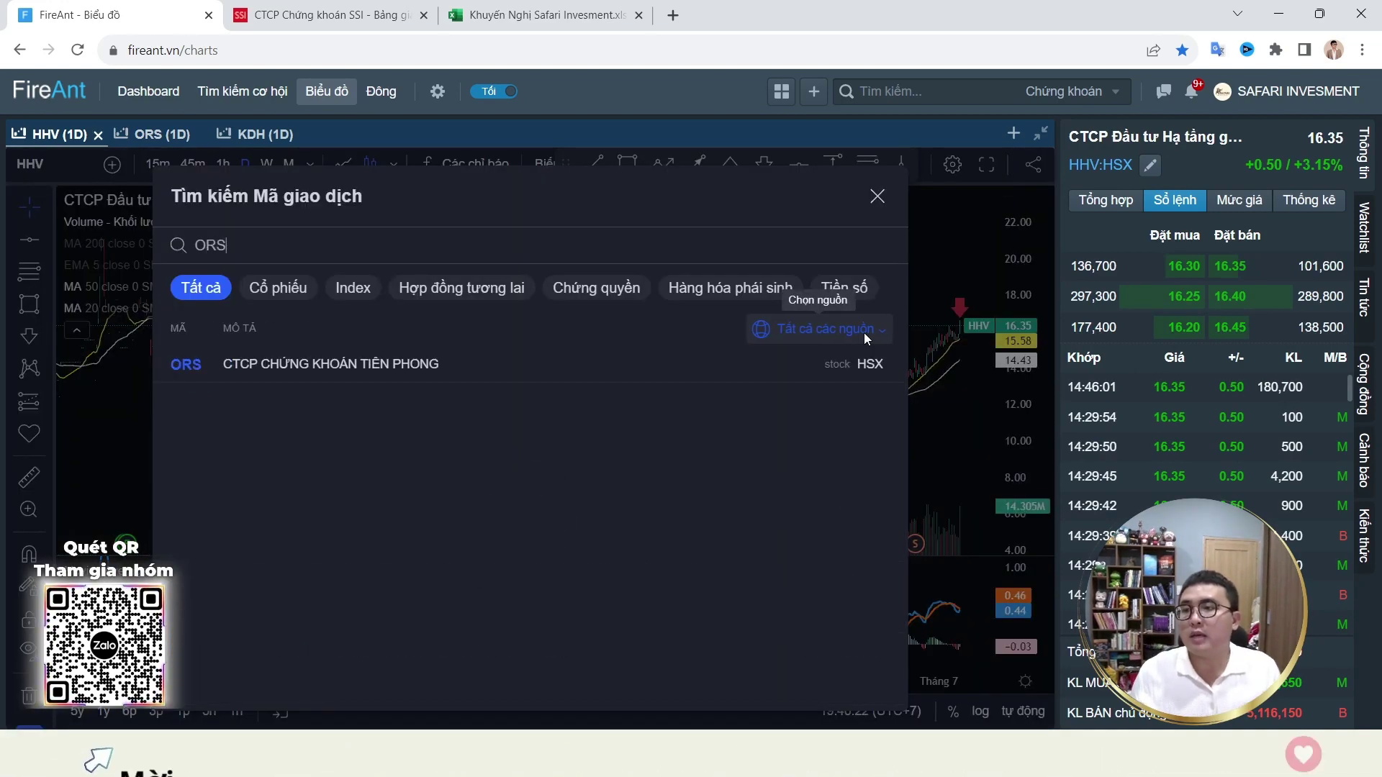
pyautogui.press('Return')
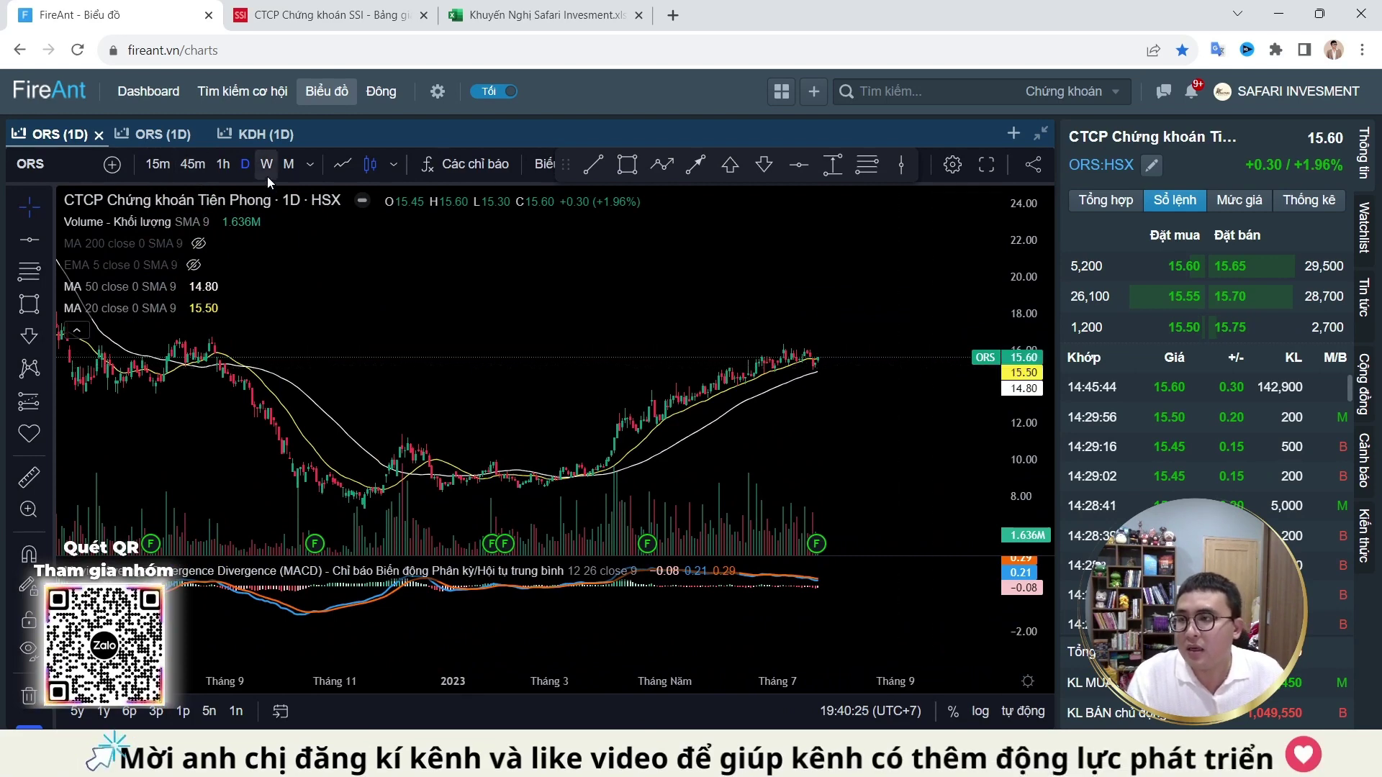
pyautogui.click(168, 136)
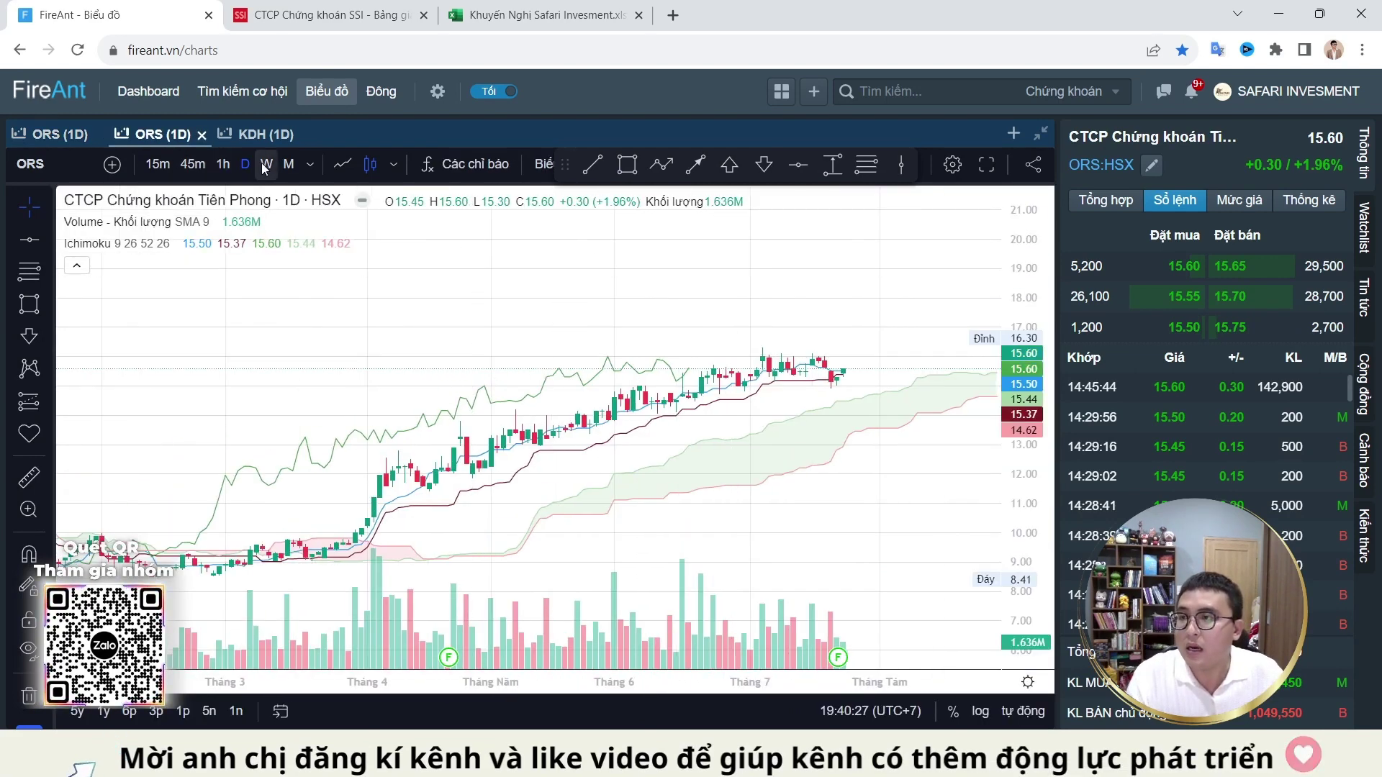
# Step: Set the ORS Ichimoku chart to the weekly timeframe and add a horizontal line at about 18.24 along the cloud's upper edge
pyautogui.scroll(5, 849, 453)
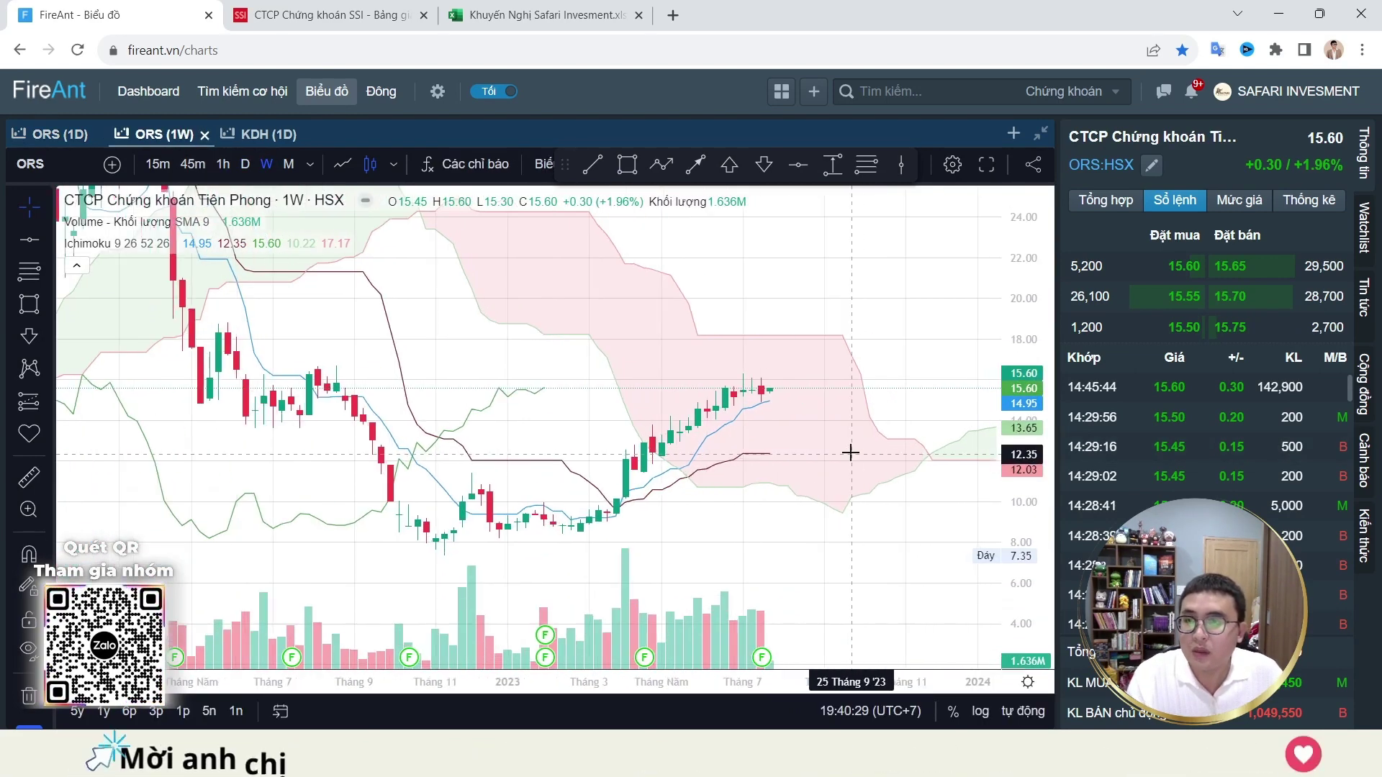
pyautogui.moveTo(910, 353); pyautogui.dragTo(893, 355)
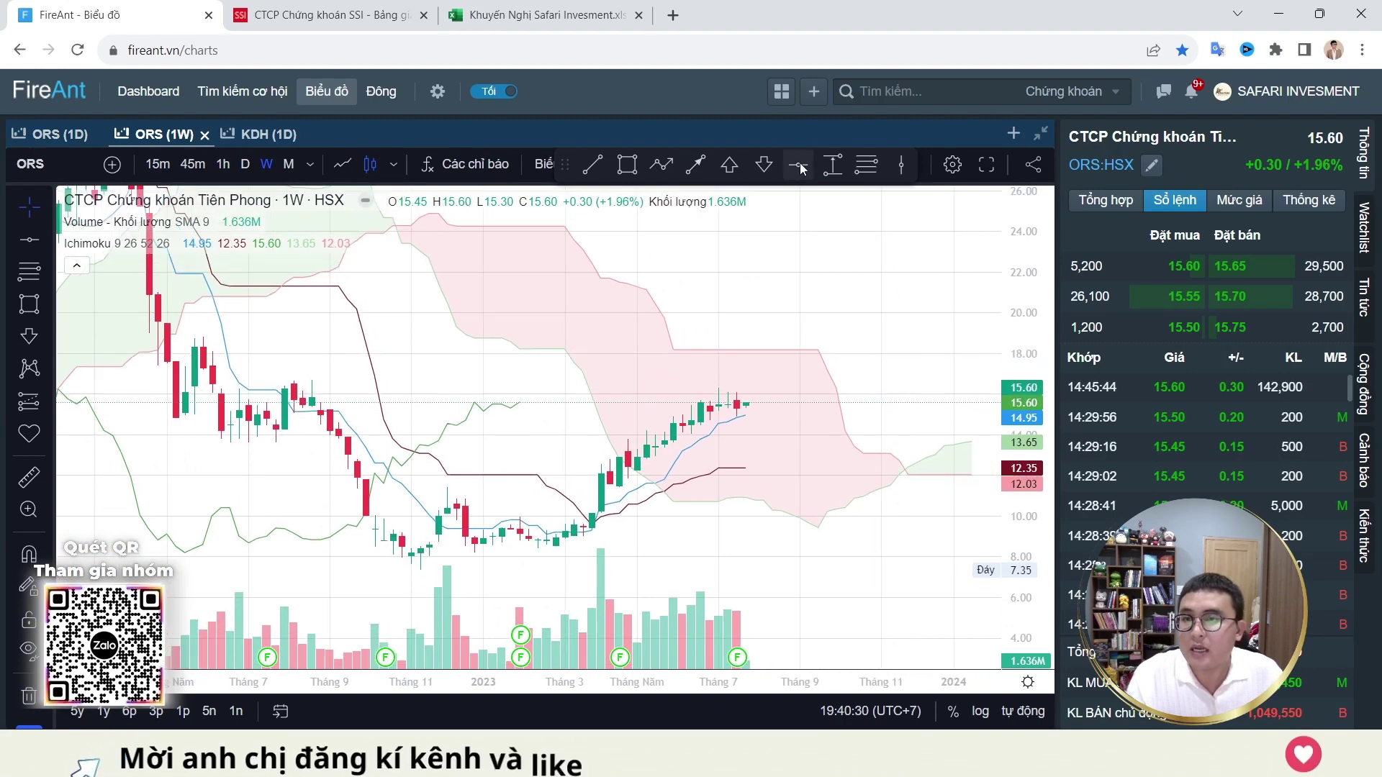
pyautogui.click(872, 348)
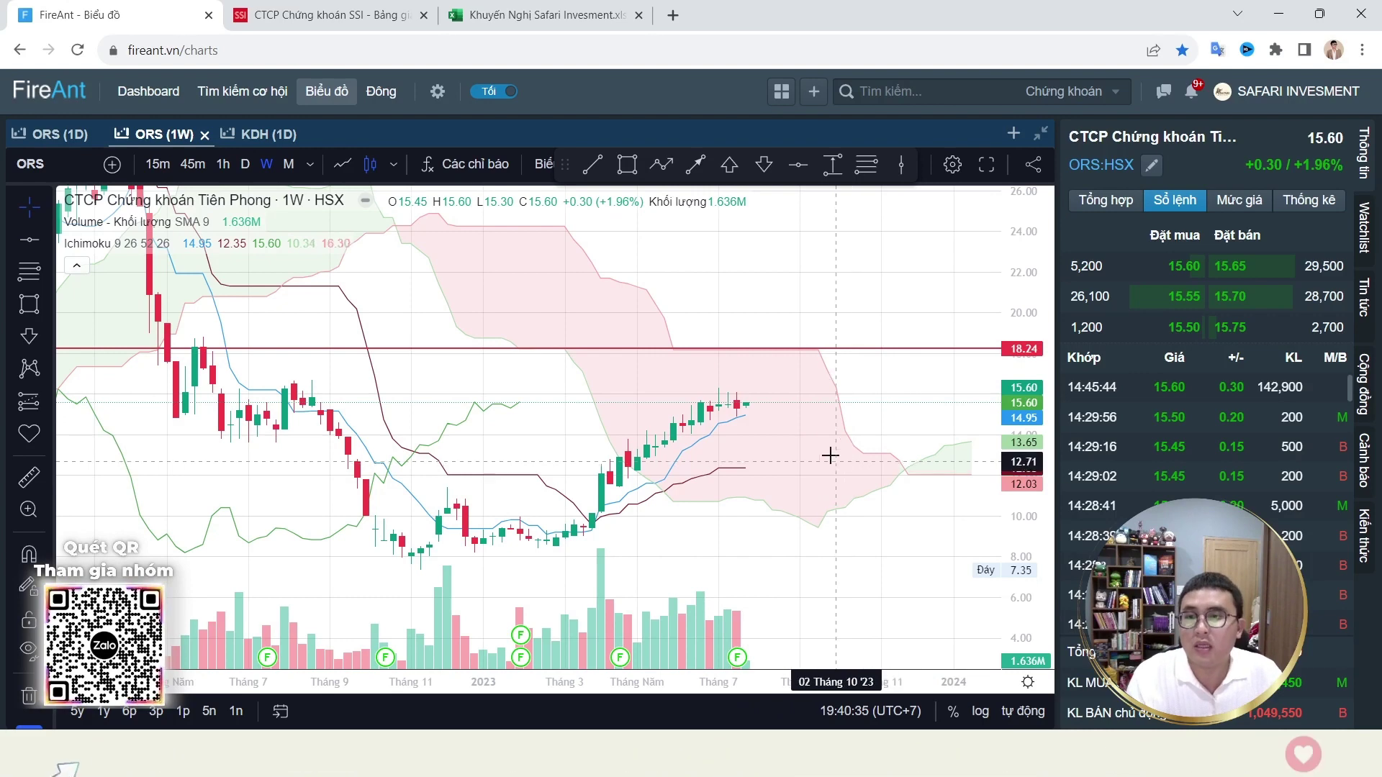
# Step: Measure the price range from the latest ORS weekly candle up to the horizontal line, then delete the measurement
pyautogui.click(45, 398)
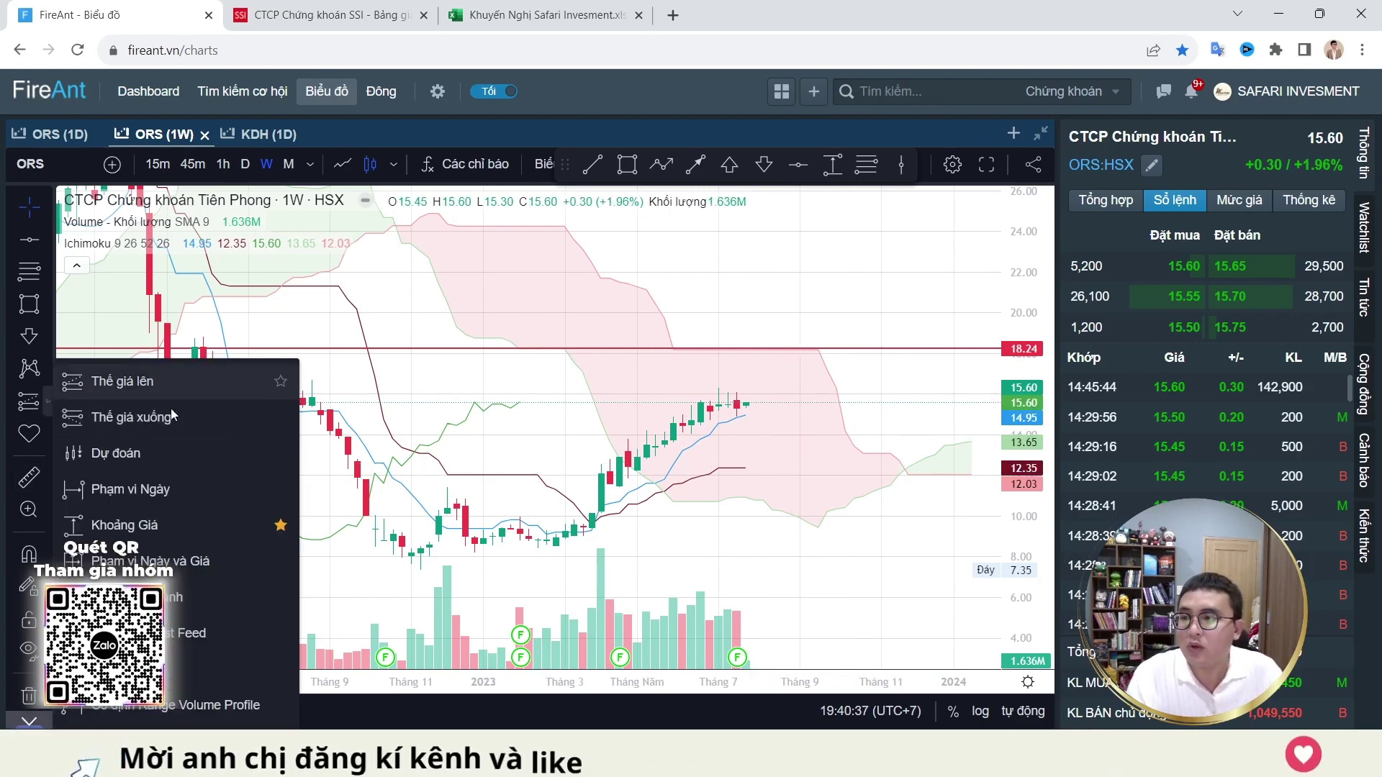
pyautogui.click(173, 529)
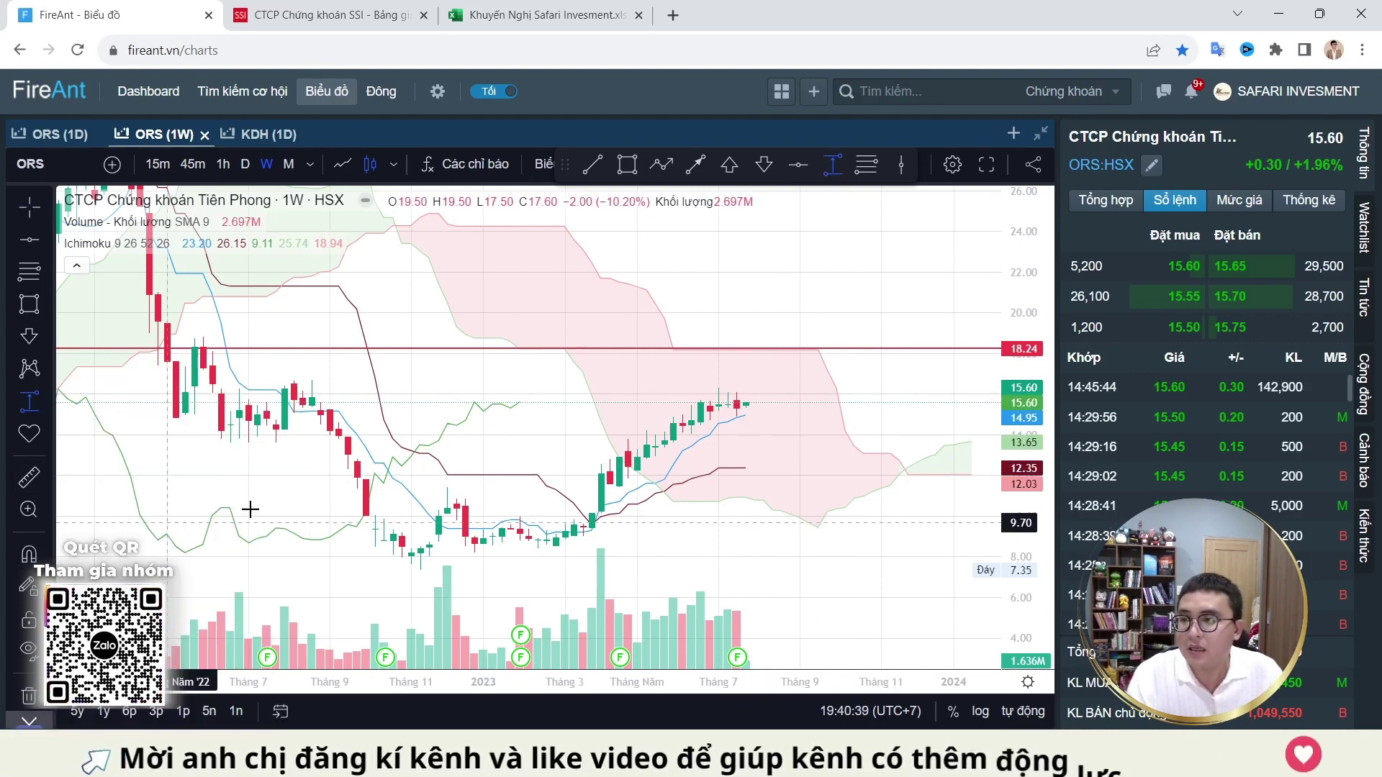
pyautogui.click(791, 402)
pyautogui.click(827, 346)
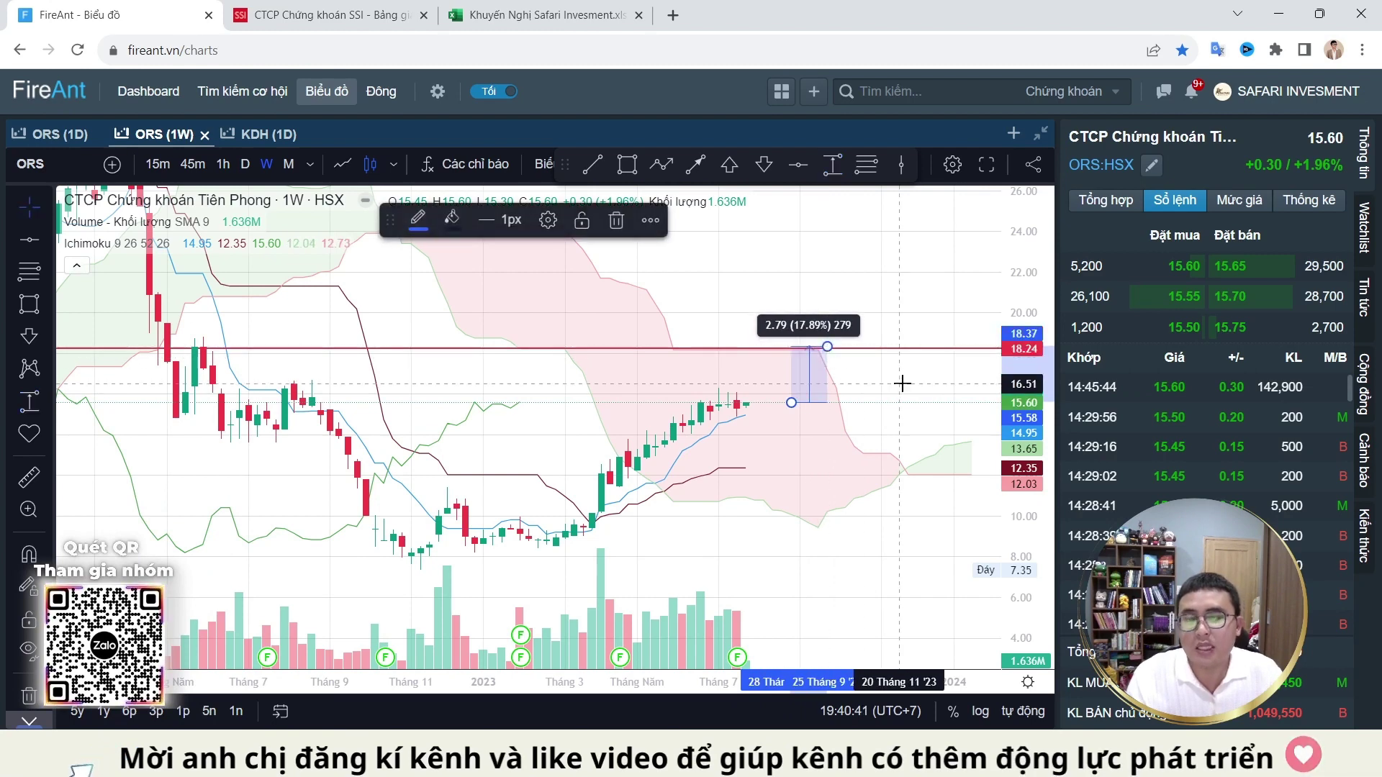
pyautogui.press('Delete')
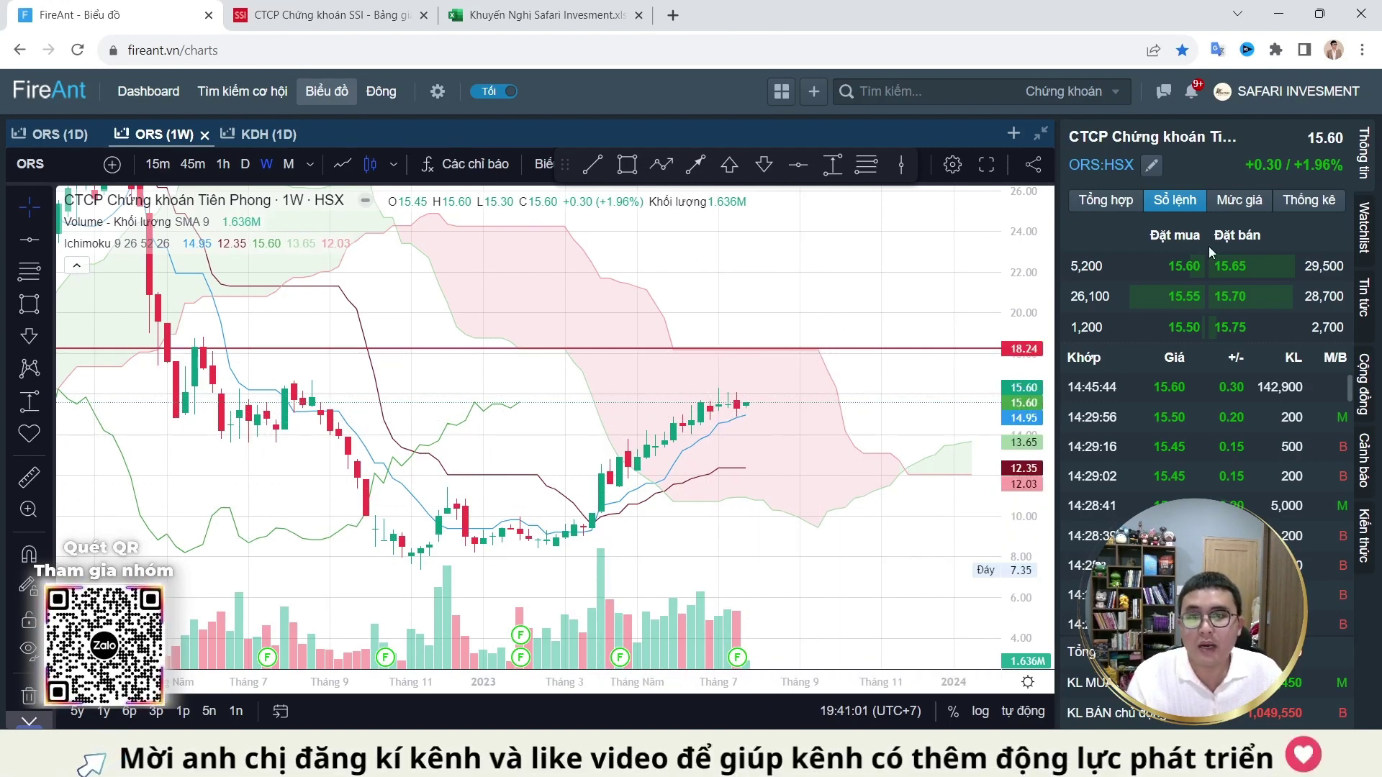
# Step: Reopen the Chứng Khoán watchlist, load the VIX weekly chart and examine its recent candles against the Ichimoku cloud
pyautogui.click(1365, 227)
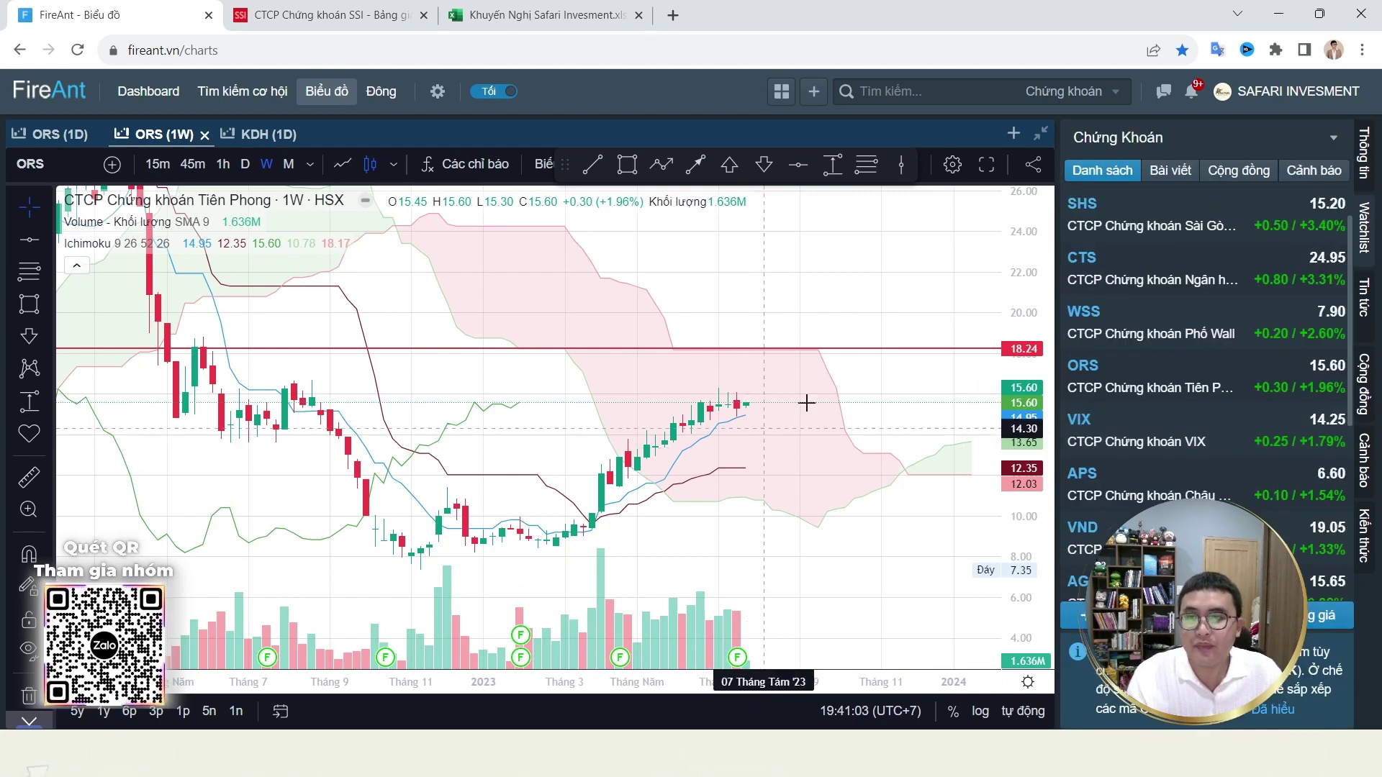
pyautogui.click(1180, 431)
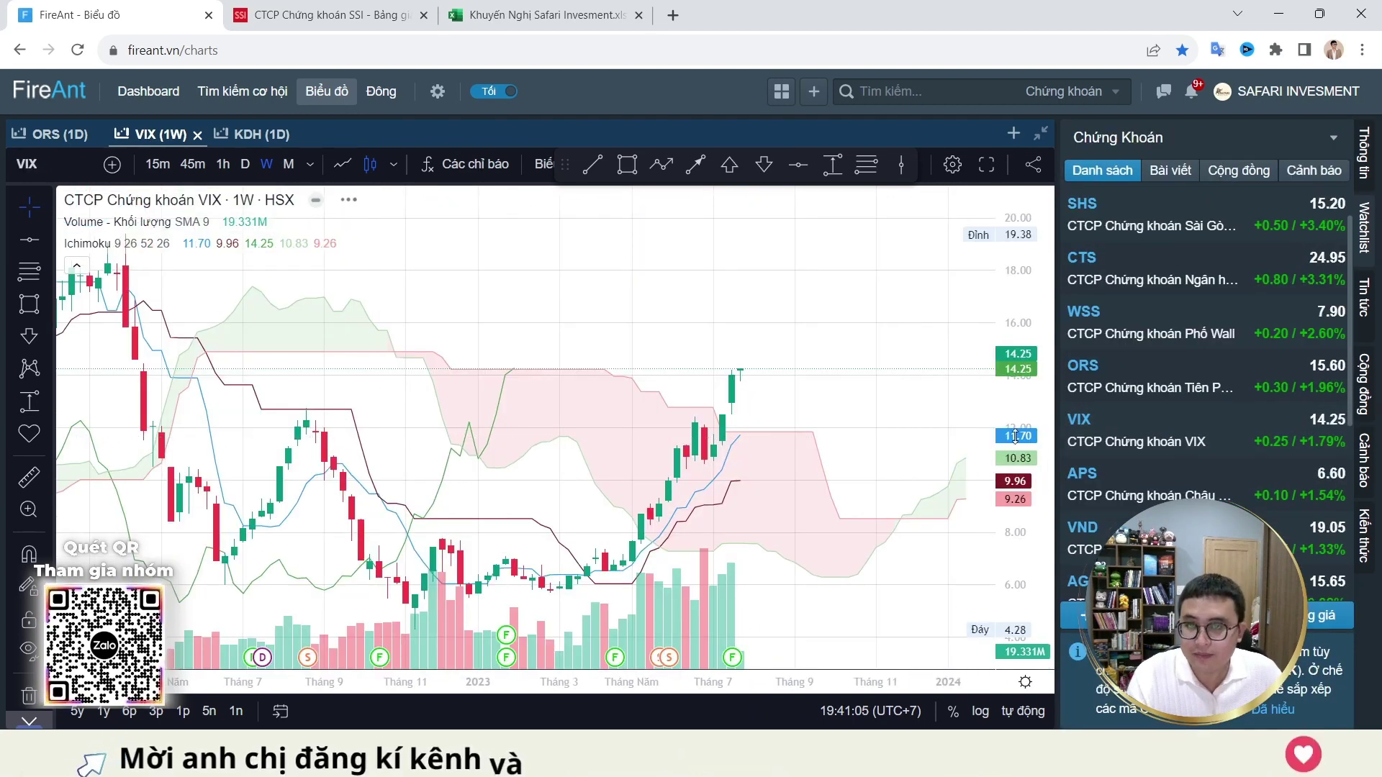
pyautogui.scroll(2, 986, 400)
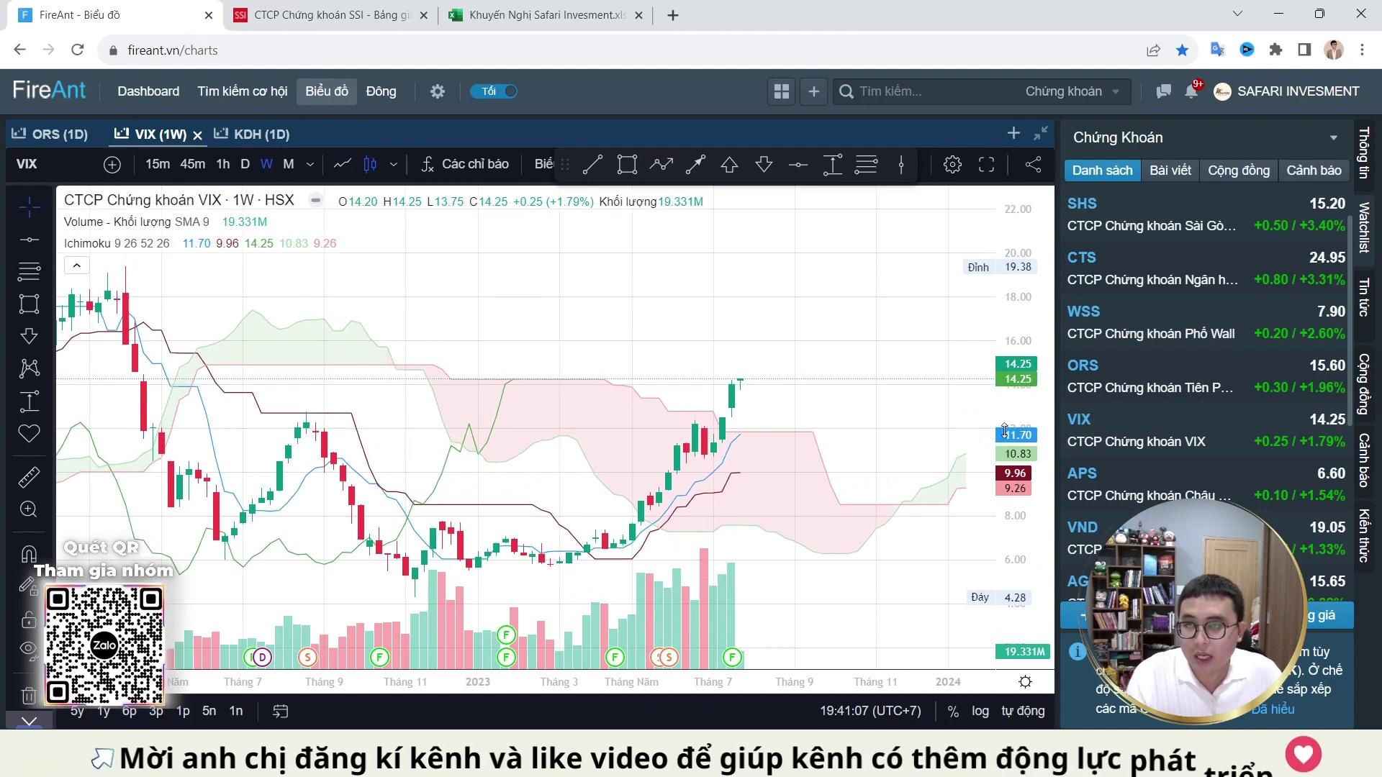
pyautogui.moveTo(862, 440); pyautogui.dragTo(902, 403)
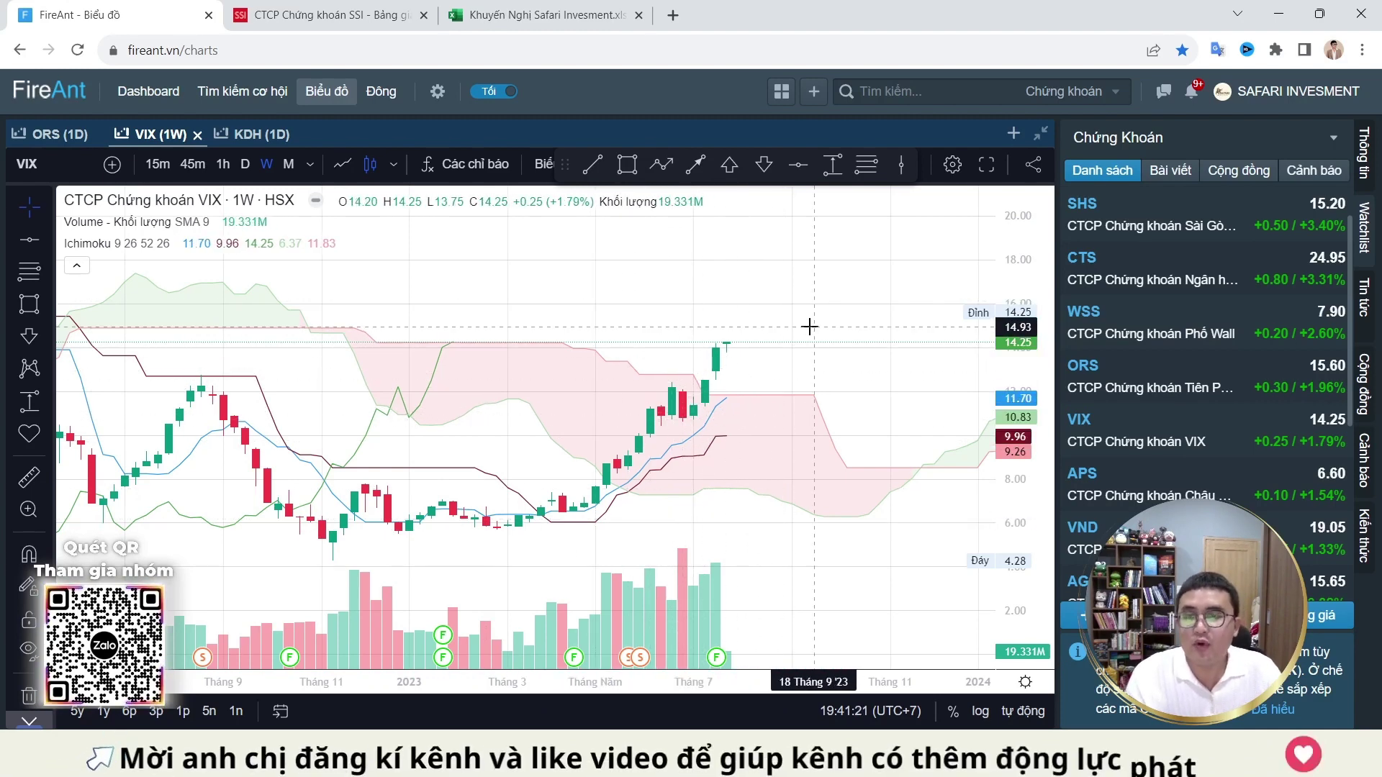
pyautogui.scroll(-2, 808, 350)
pyautogui.scroll(1, 871, 363)
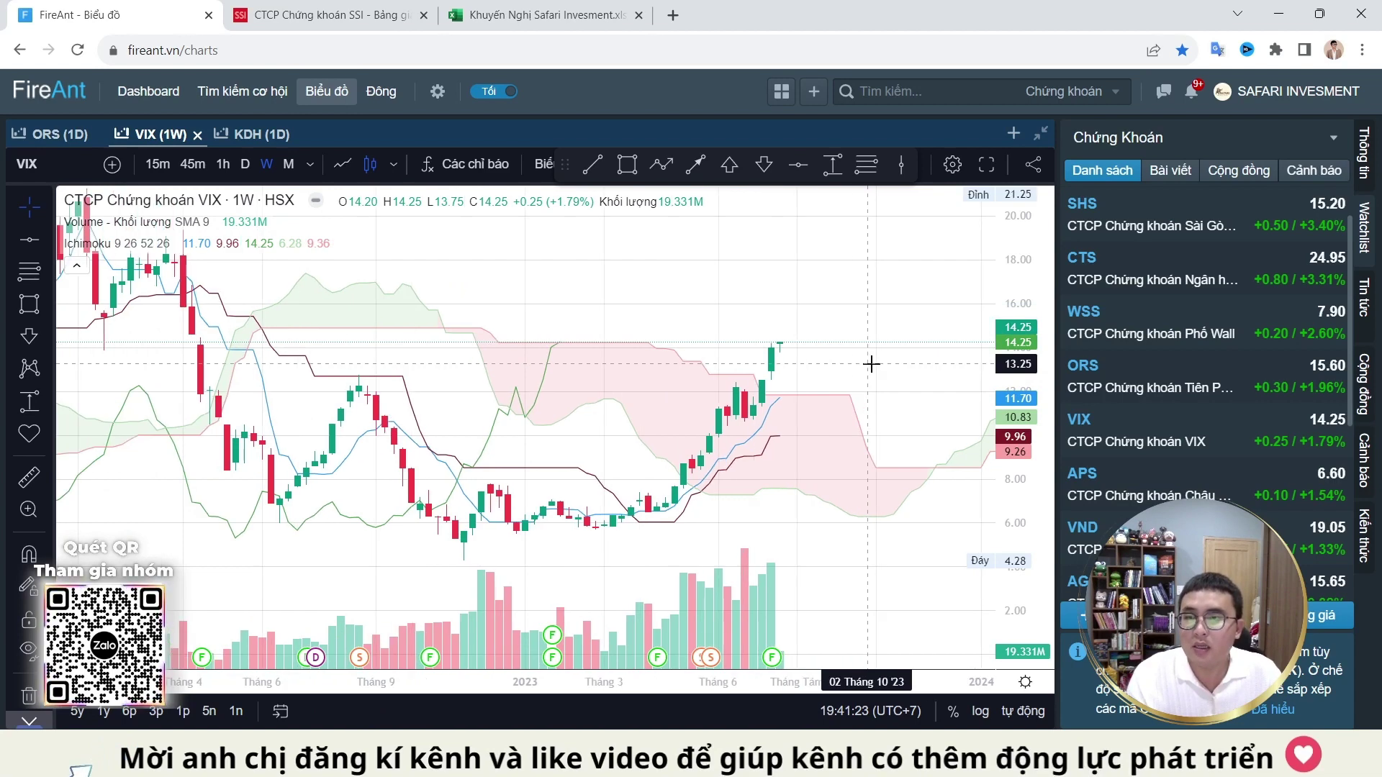
# Step: Add horizontal lines on the VIX weekly chart at about 14.24 near the latest close and about 11.83 along the cloud's upper edge
pyautogui.click(794, 167)
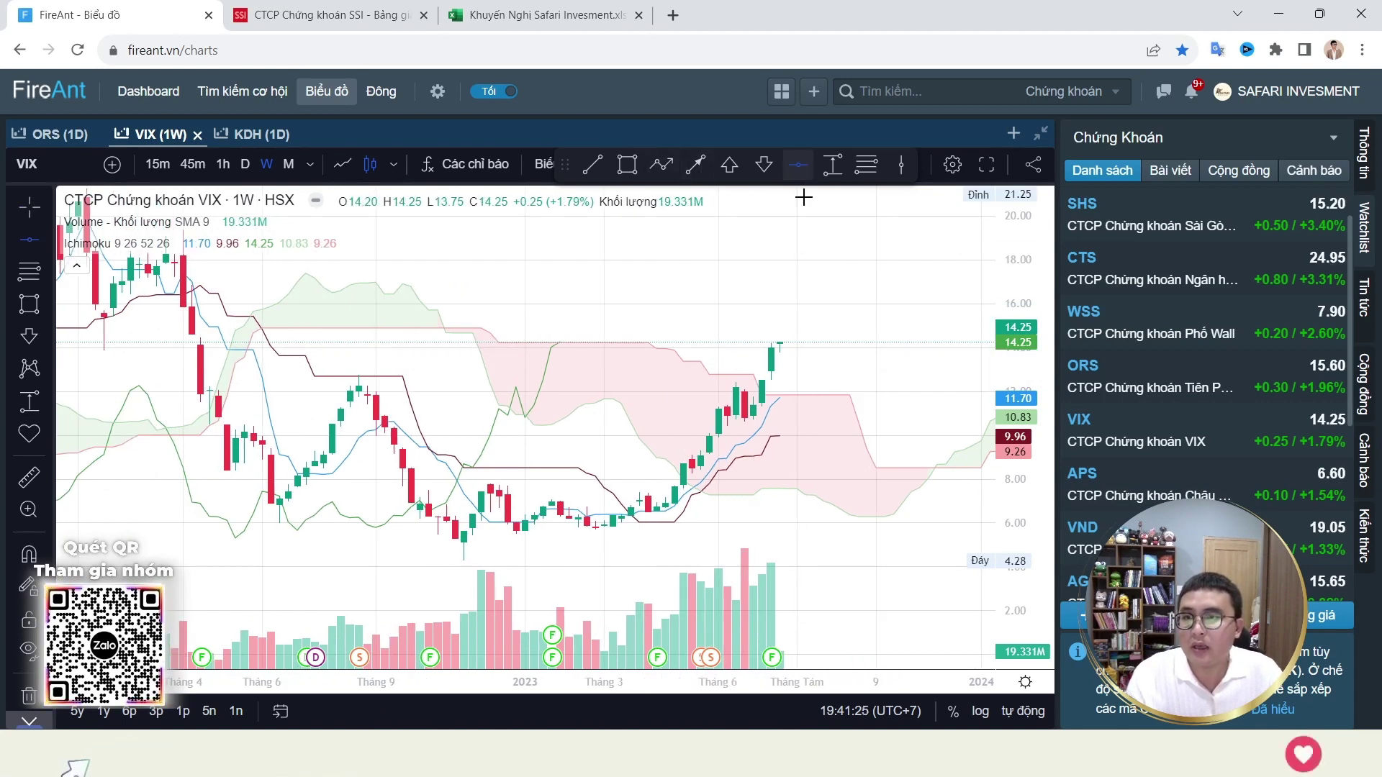
pyautogui.click(847, 342)
pyautogui.click(895, 421)
pyautogui.moveTo(935, 407); pyautogui.dragTo(882, 368)
pyautogui.moveTo(1008, 472); pyautogui.dragTo(1006, 437)
pyautogui.moveTo(934, 396); pyautogui.dragTo(926, 426)
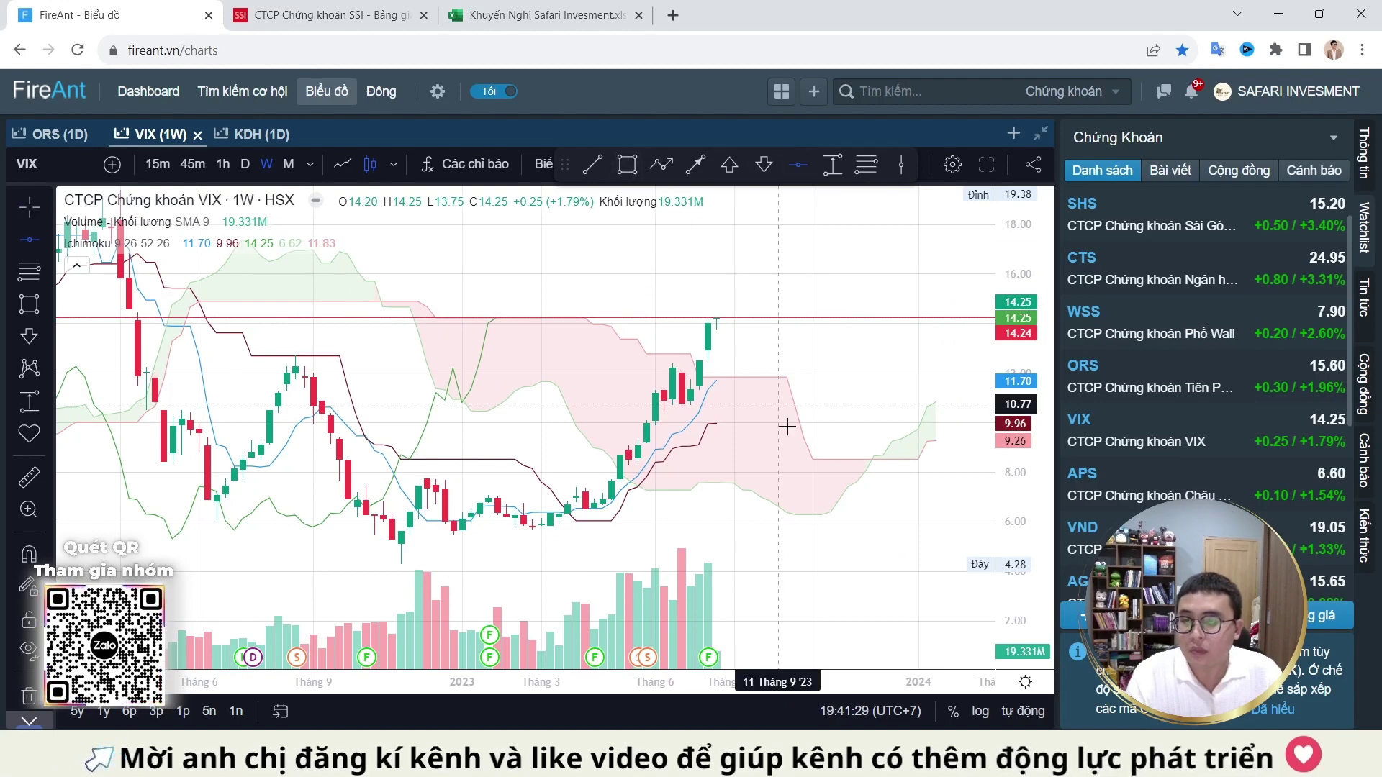
pyautogui.click(802, 375)
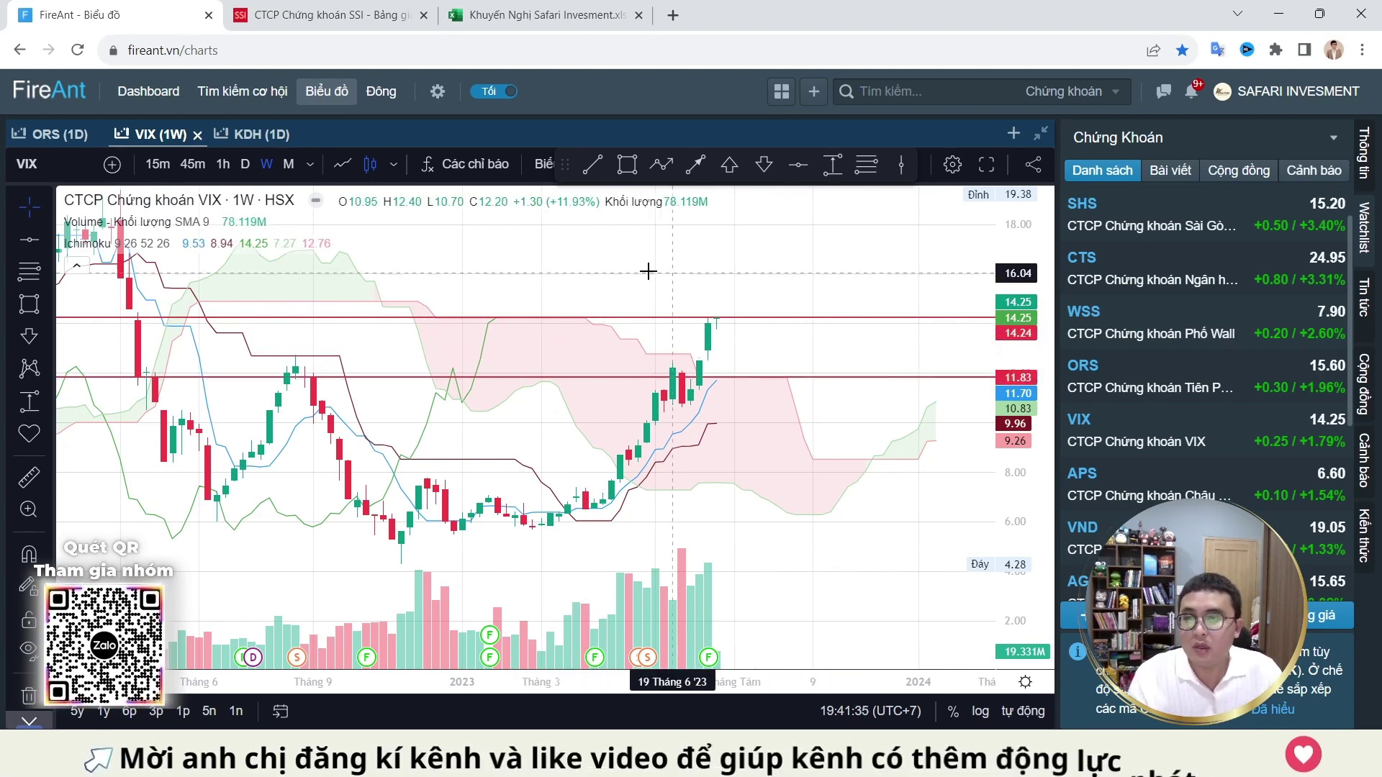
pyautogui.scroll(-4, 558, 349)
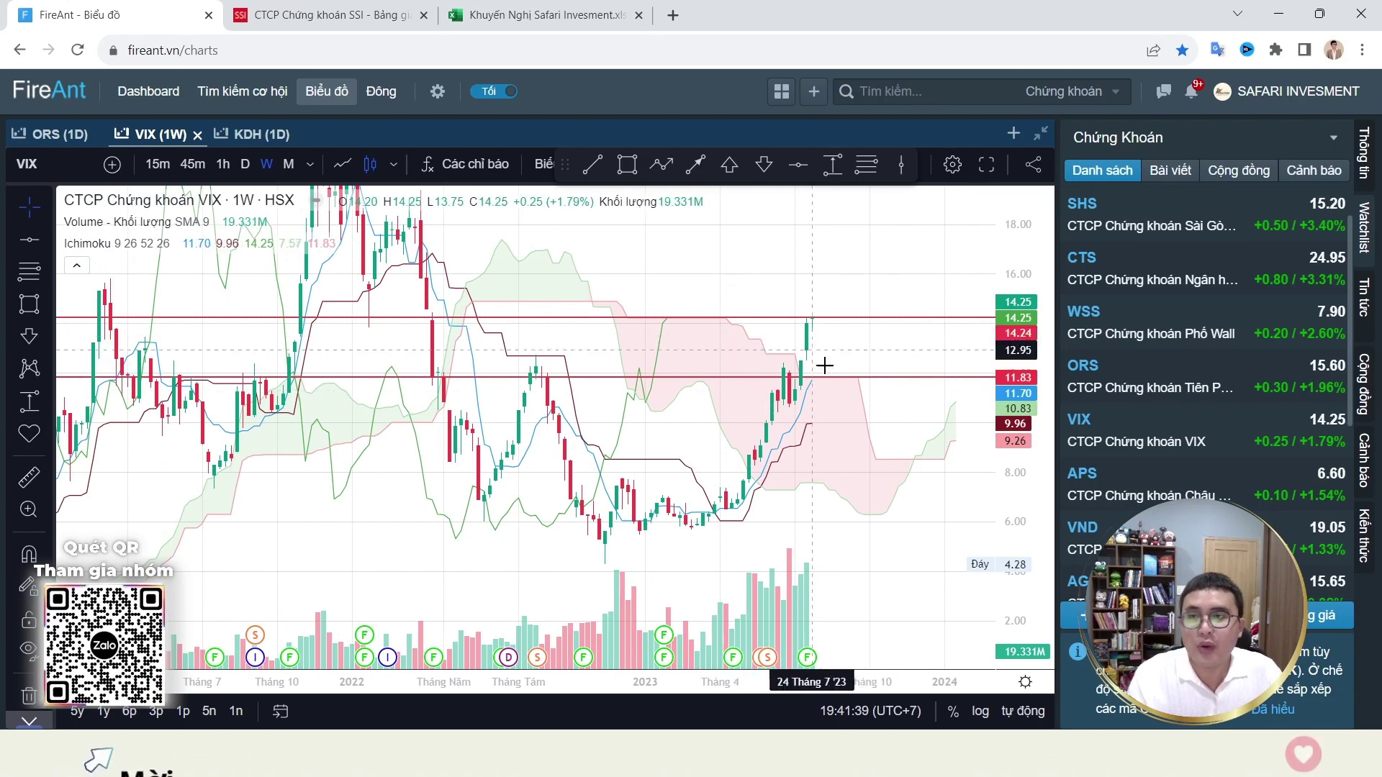
pyautogui.scroll(2, 856, 362)
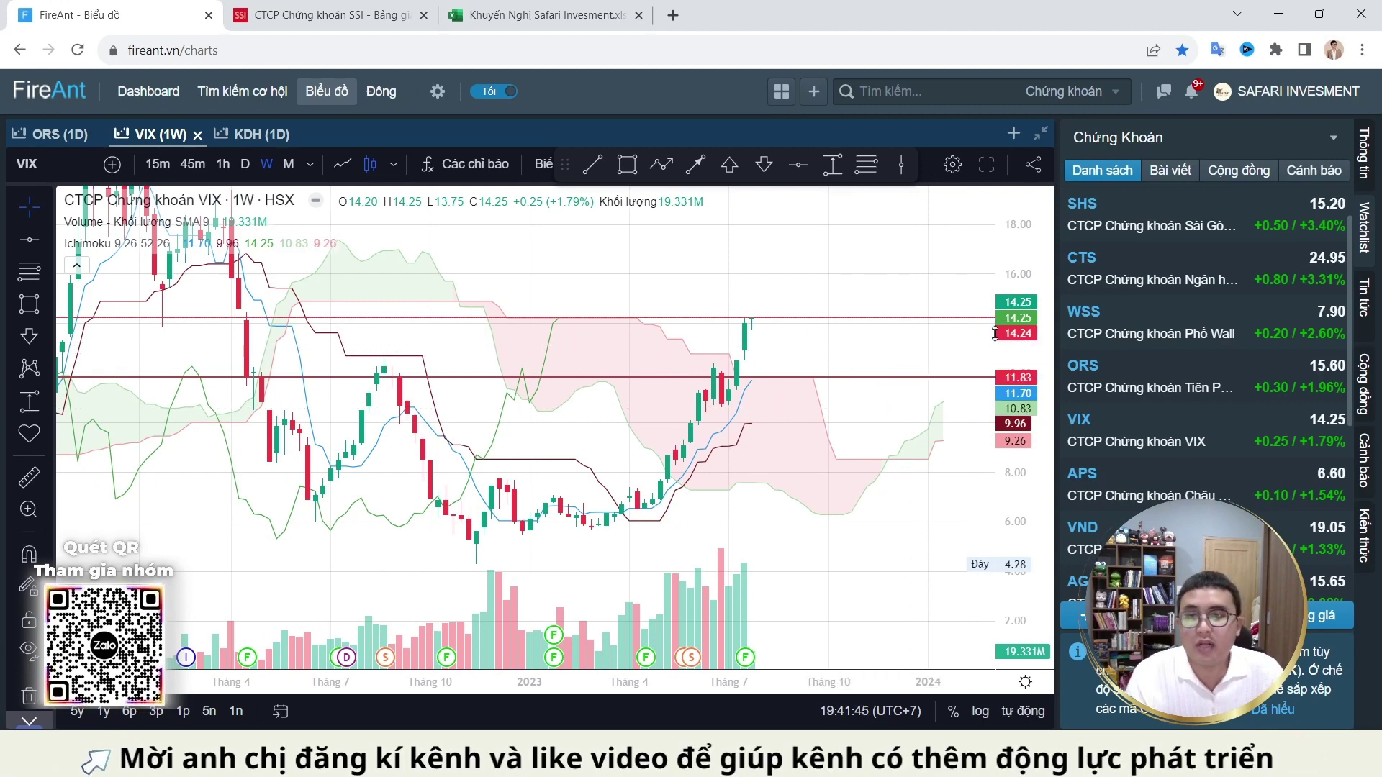
# Step: Load the APS weekly chart from the watchlist for a brief look, followed by the VND weekly chart
pyautogui.scroll(-1, 1172, 416)
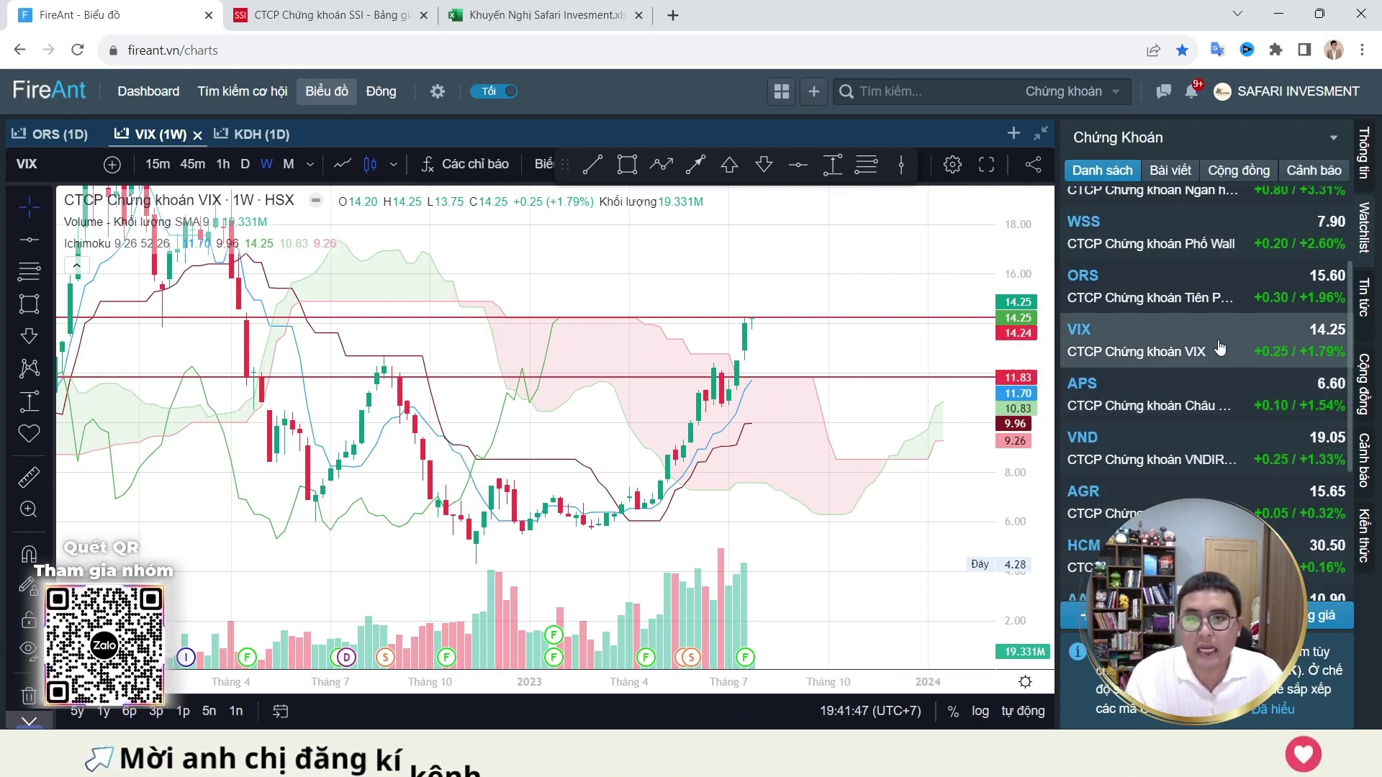
pyautogui.click(1191, 395)
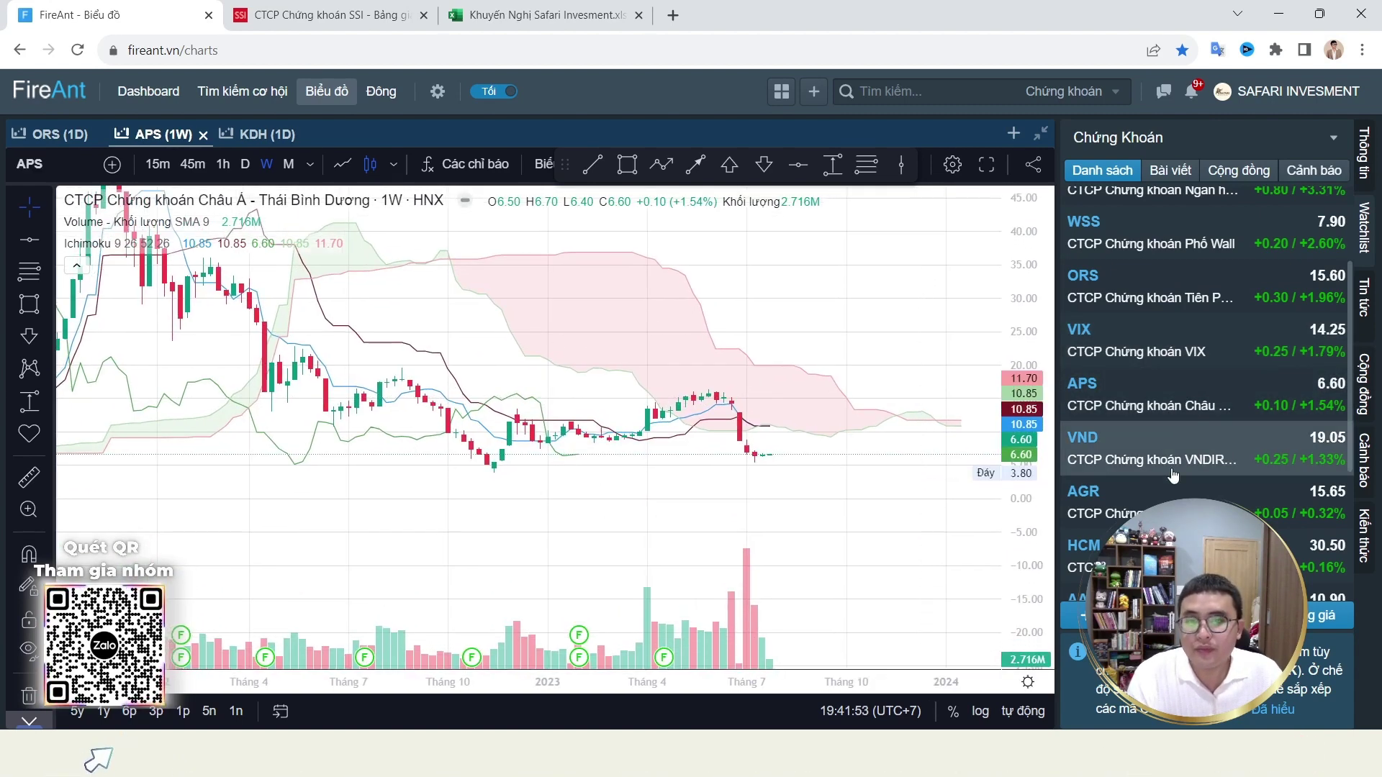
pyautogui.click(1150, 429)
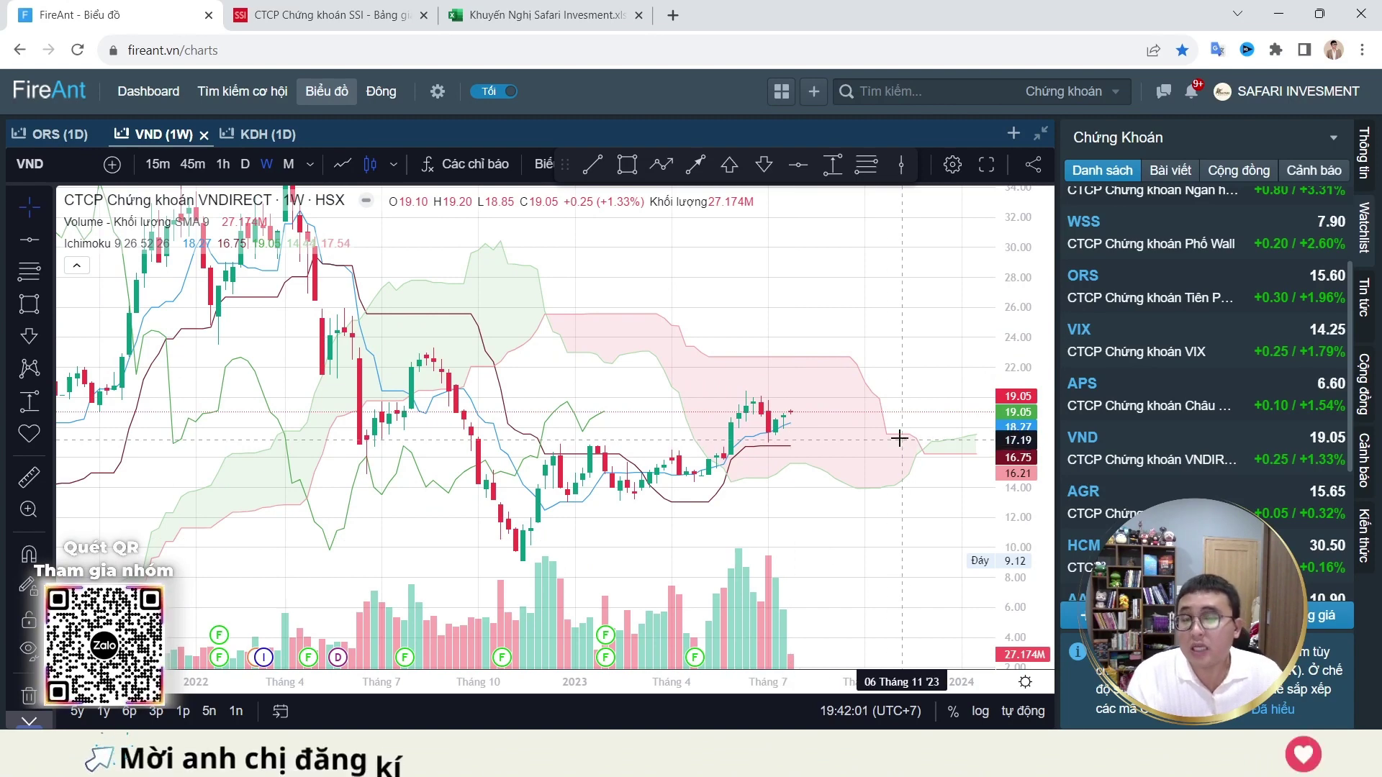
pyautogui.scroll(1, 904, 440)
# Step: Replace ORS with VND on the dark daily chart with moving averages
pyautogui.click(32, 135)
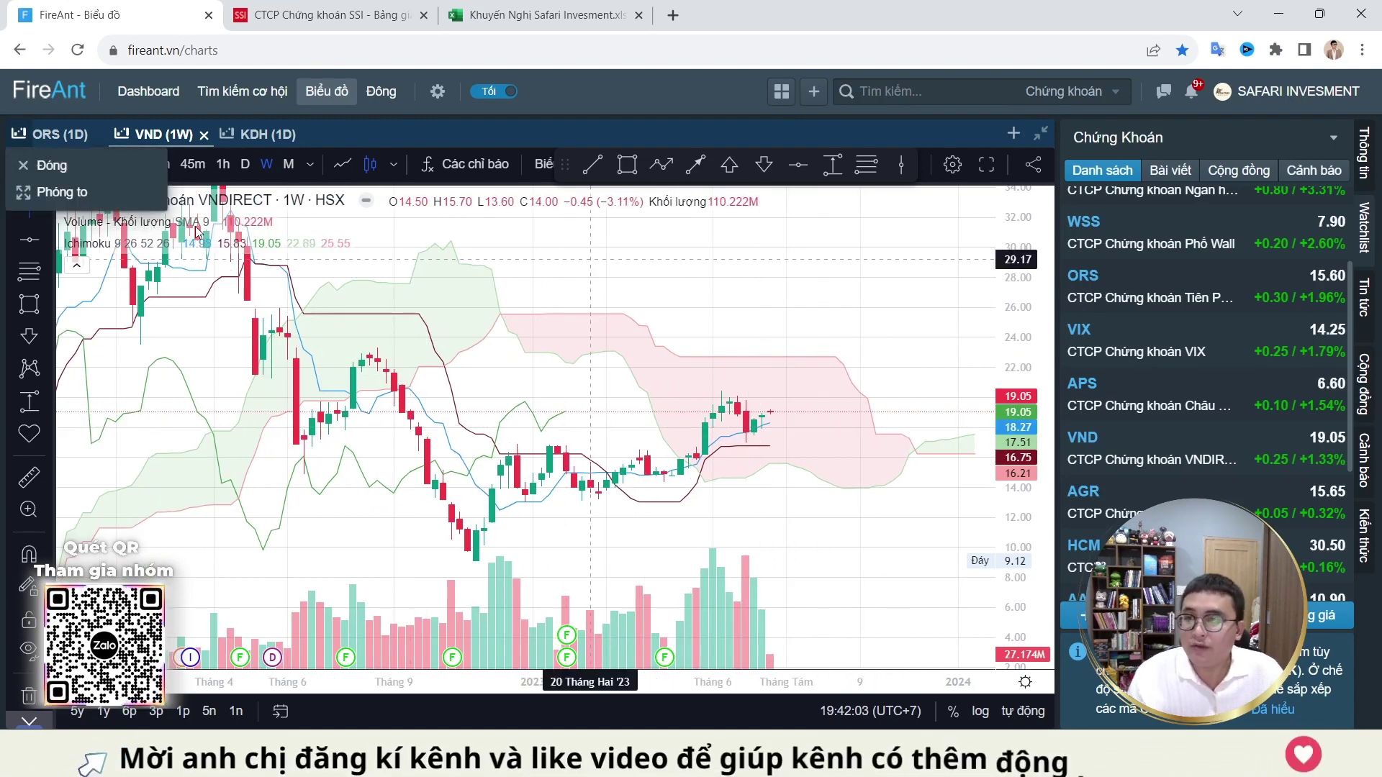
pyautogui.write('VND')
pyautogui.press('Return')
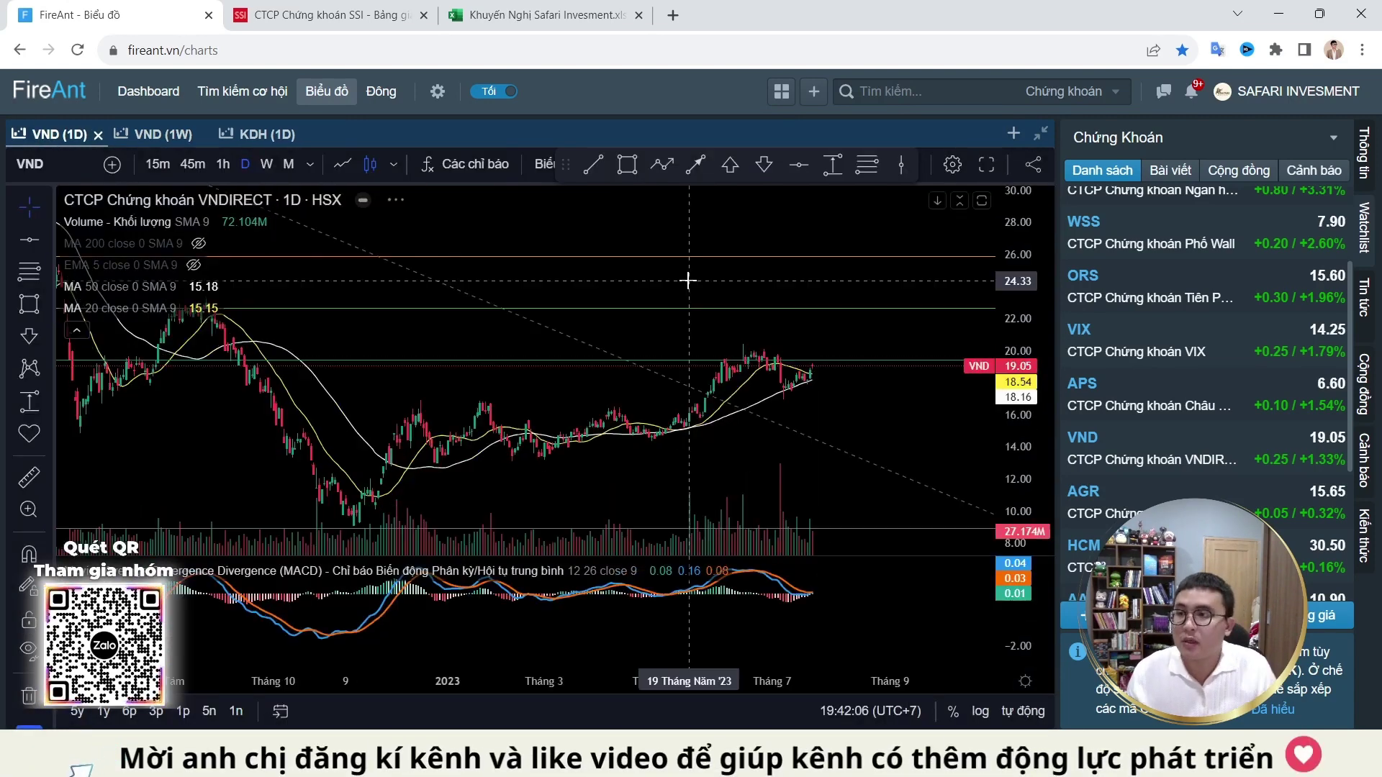
# Step: Draw a rectangle on the VND daily chart over the June–July price peak area, reaching up to about 20
pyautogui.scroll(2, 924, 351)
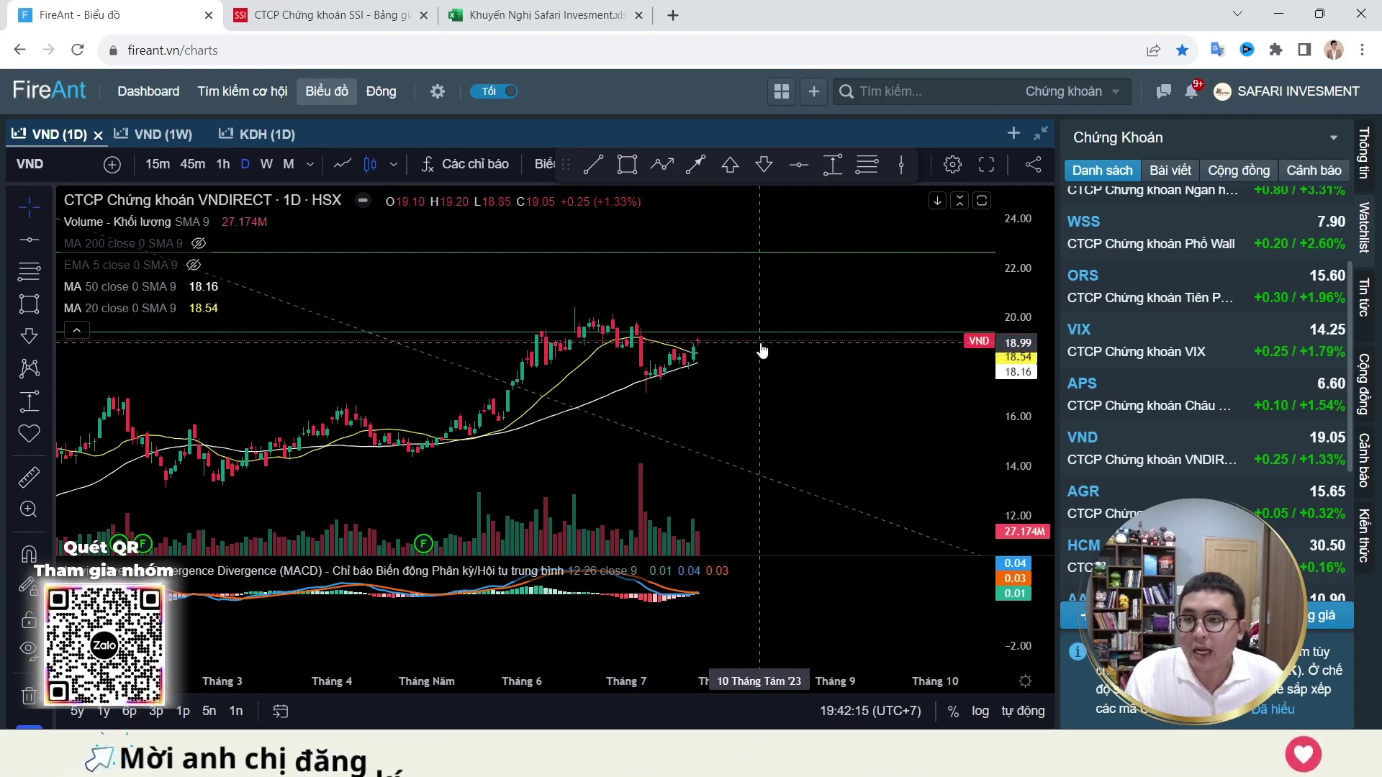
pyautogui.click(627, 164)
pyautogui.moveTo(512, 316); pyautogui.dragTo(751, 339)
# Step: Add a horizontal line at about 22.70 along the cloud's flat upper edge on the VND weekly Ichimoku chart
pyautogui.click(148, 135)
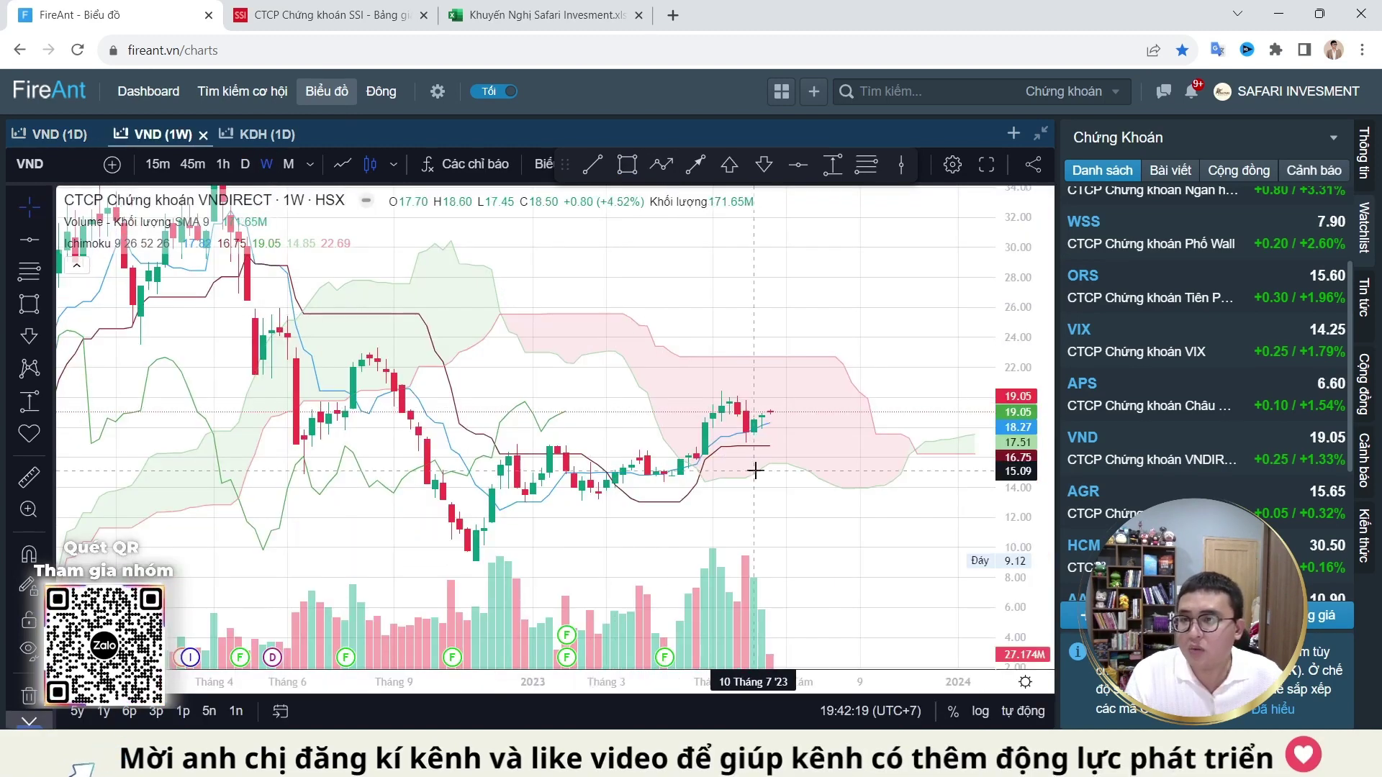
pyautogui.click(798, 165)
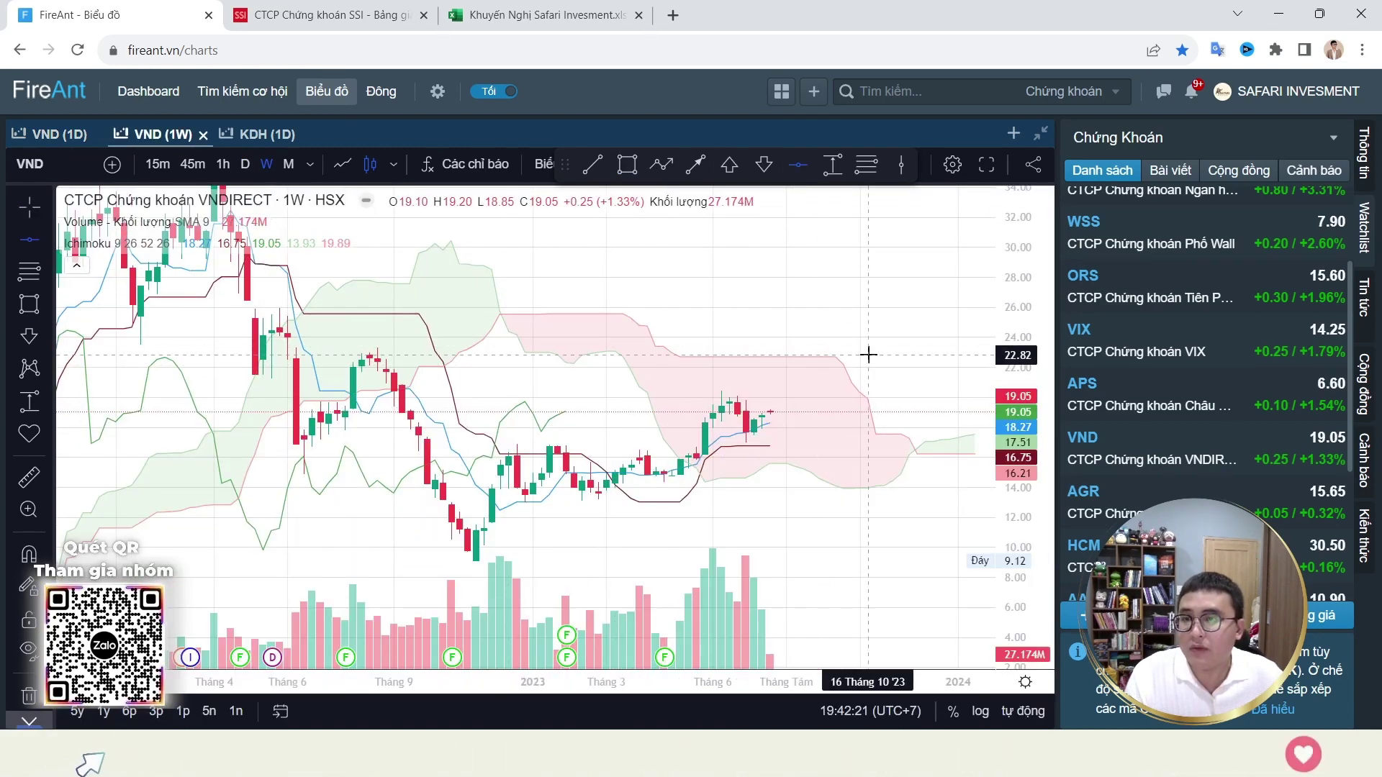
pyautogui.click(869, 357)
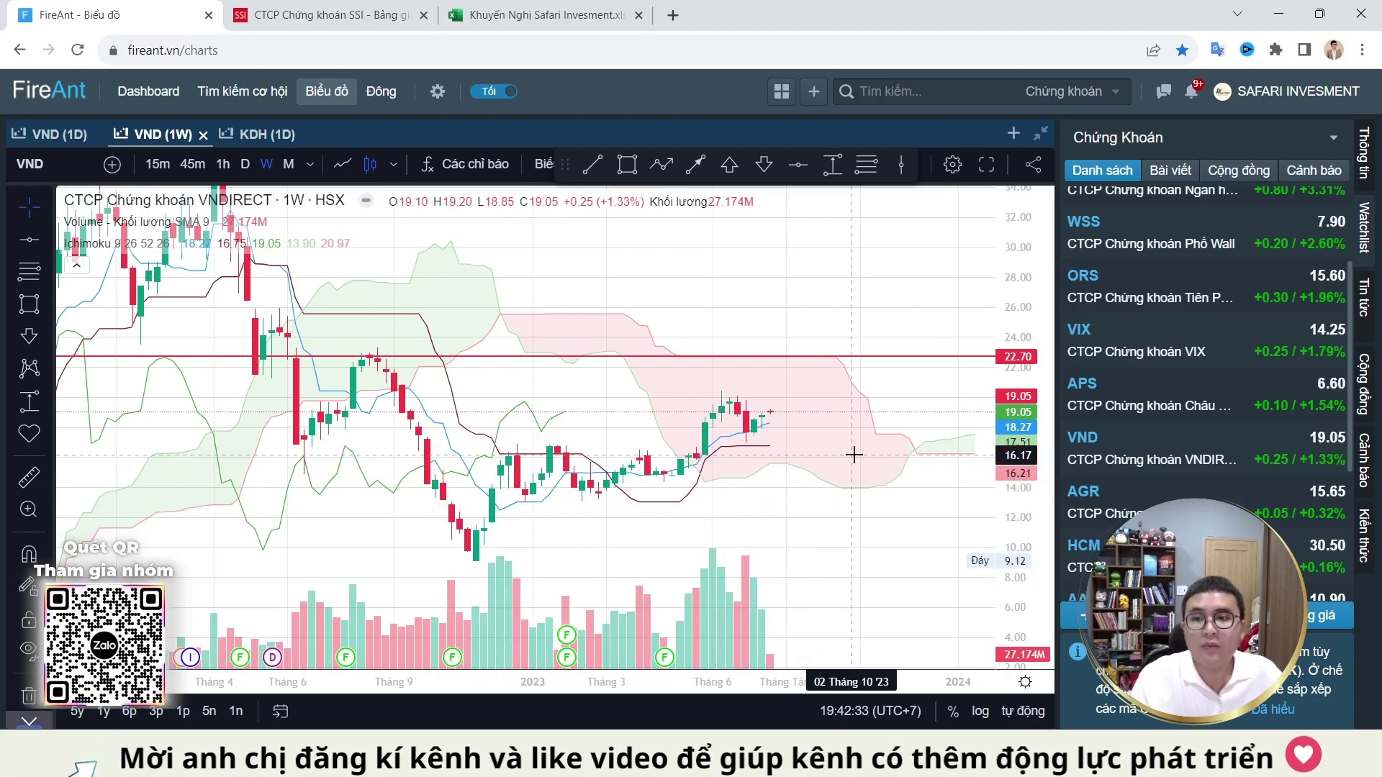
# Step: Load the HCM weekly chart from the watchlist for a closer view of the 2023 candles and cloud
pyautogui.scroll(-2, 1161, 435)
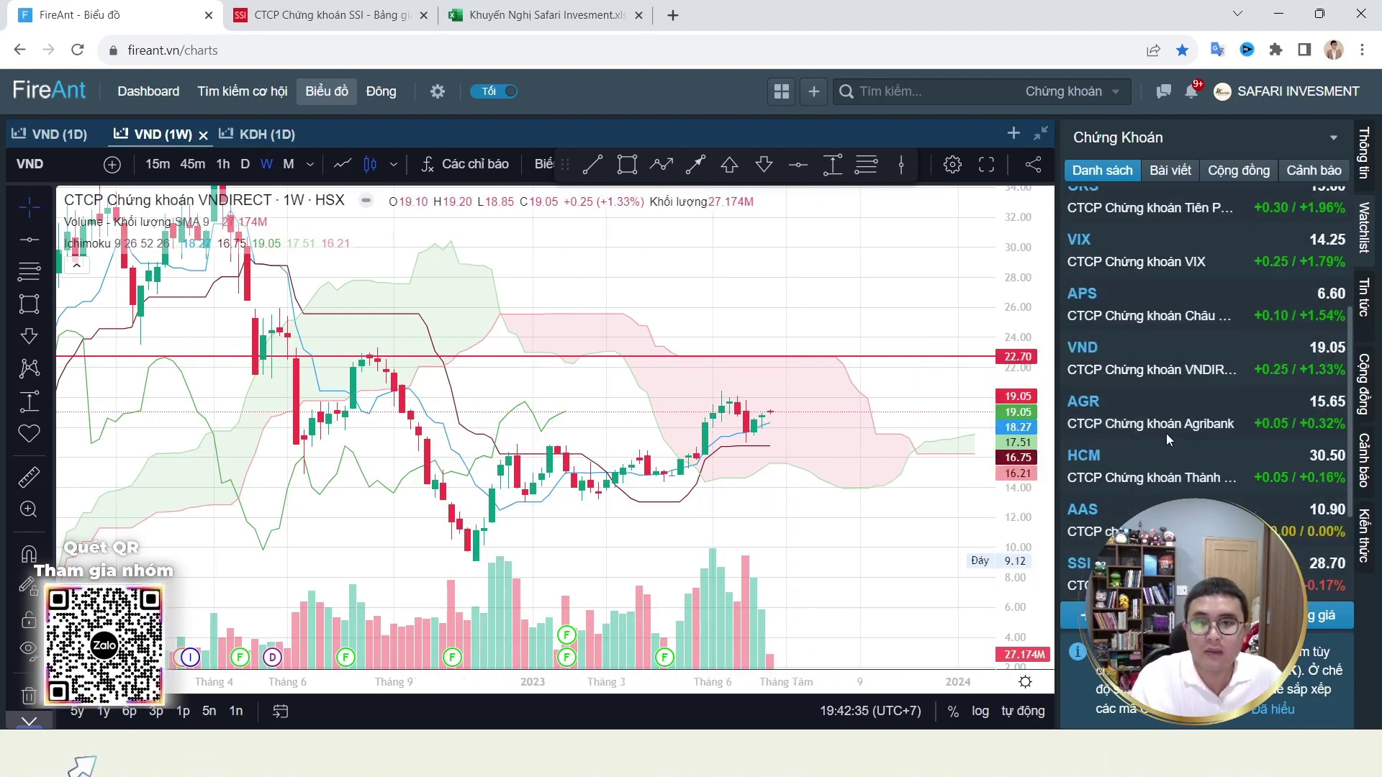
pyautogui.scroll(-2, 1188, 432)
pyautogui.click(1177, 391)
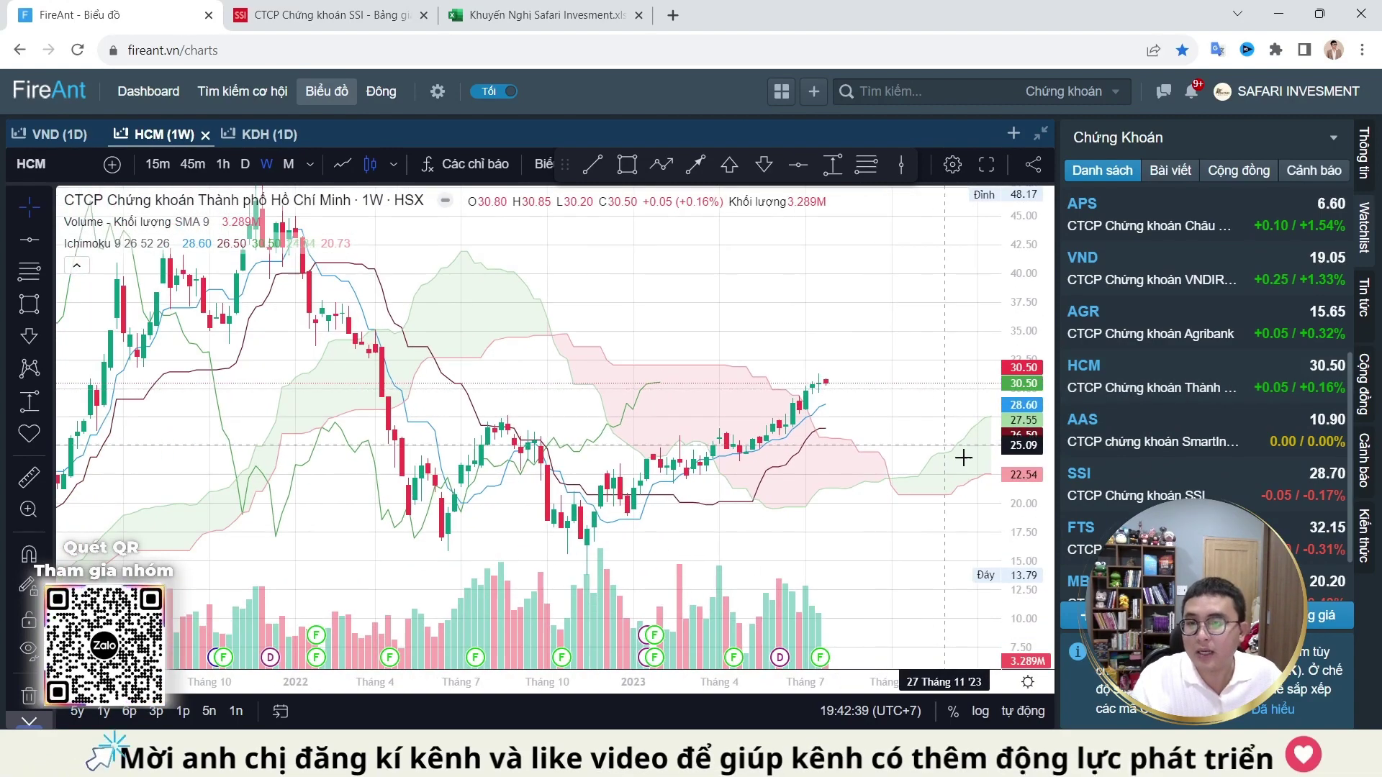
pyautogui.scroll(3, 941, 431)
pyautogui.moveTo(851, 418); pyautogui.dragTo(847, 386)
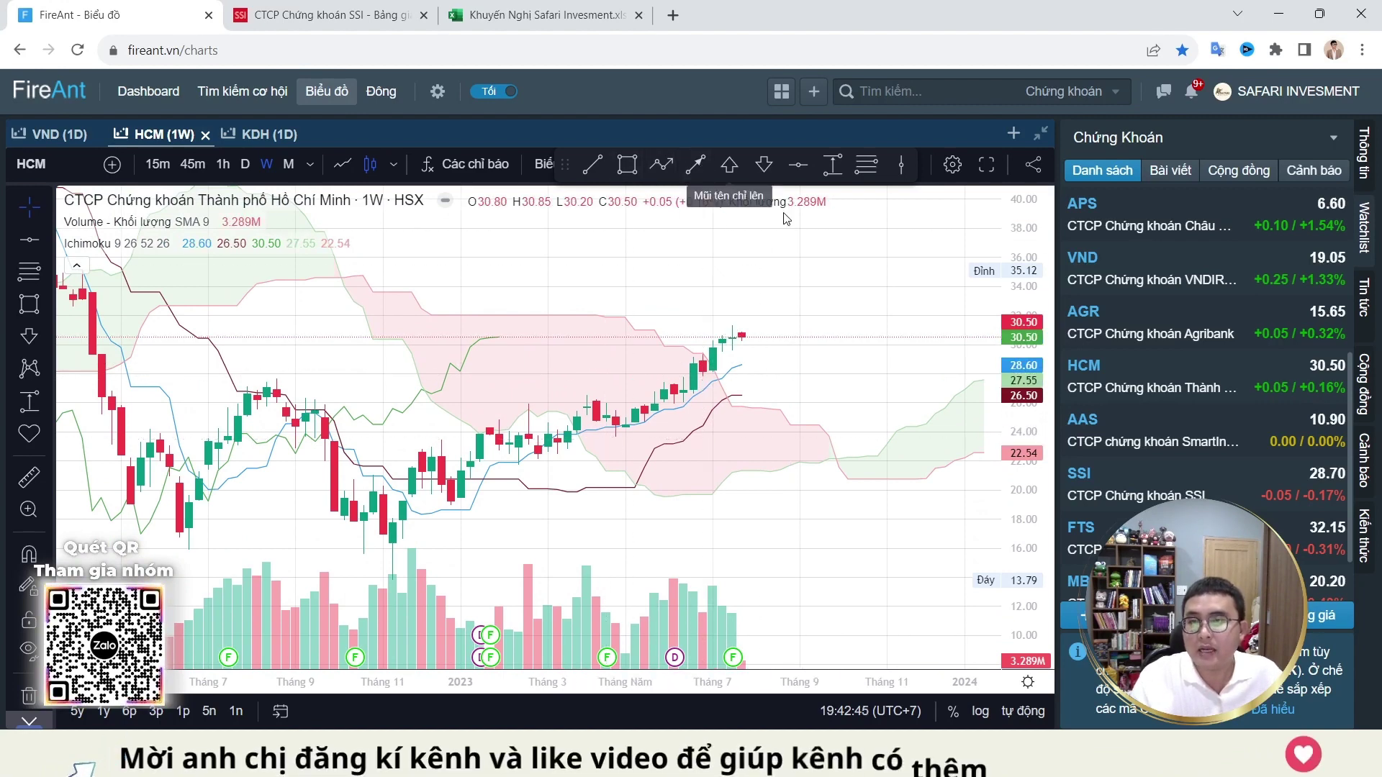
# Step: Circle the thick 2023 cloud section and the thin cloud twist on the HCM weekly chart with the brush, and delete both circles
pyautogui.click(49, 329)
pyautogui.click(78, 308)
pyautogui.moveTo(533, 316)
pyautogui.mouseDown()
pyautogui.moveTo(606, 330)
pyautogui.moveTo(792, 457)
pyautogui.moveTo(564, 472)
pyautogui.moveTo(548, 332)
pyautogui.mouseUp()
pyautogui.moveTo(877, 439)
pyautogui.mouseDown()
pyautogui.moveTo(811, 435)
pyautogui.moveTo(818, 473)
pyautogui.moveTo(858, 464)
pyautogui.moveTo(868, 437)
pyautogui.mouseUp()
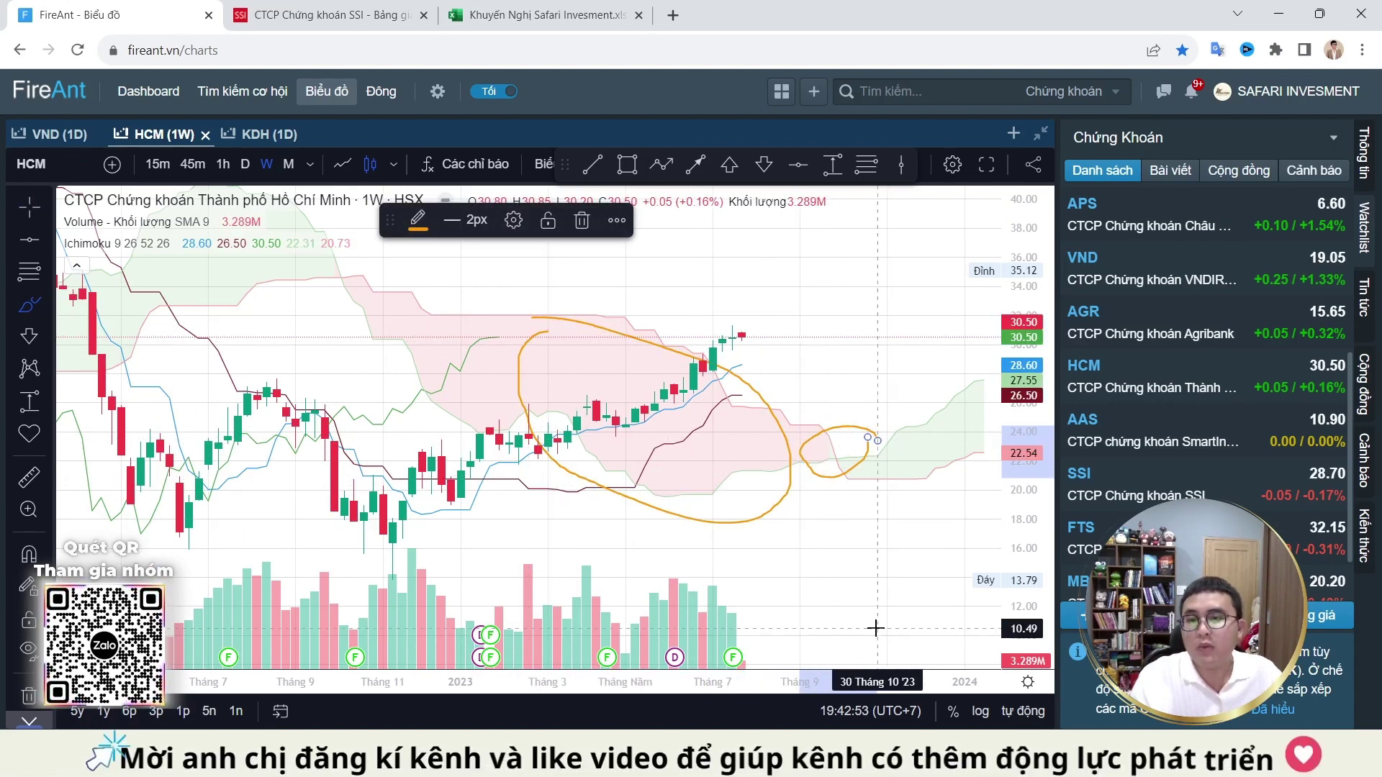
pyautogui.click(582, 221)
pyautogui.click(650, 348)
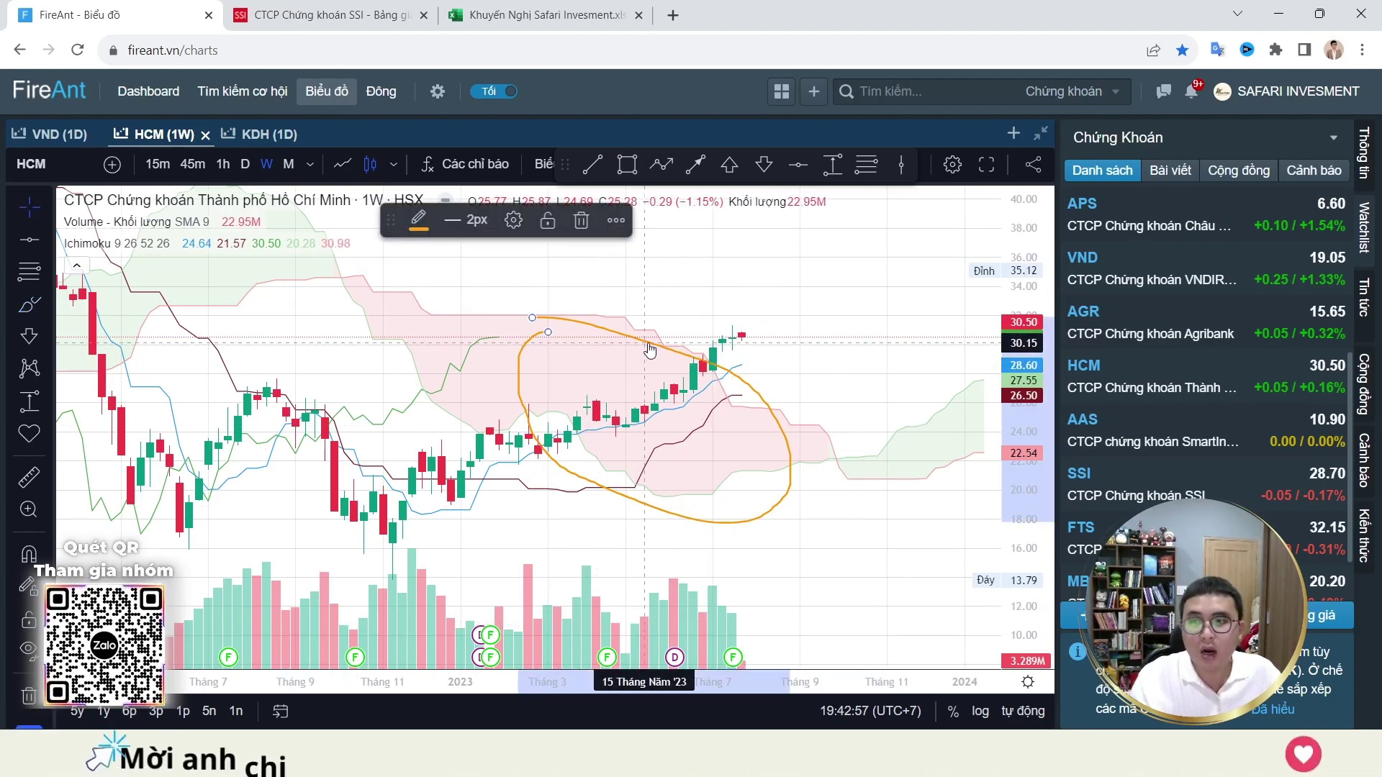
pyautogui.press('Delete')
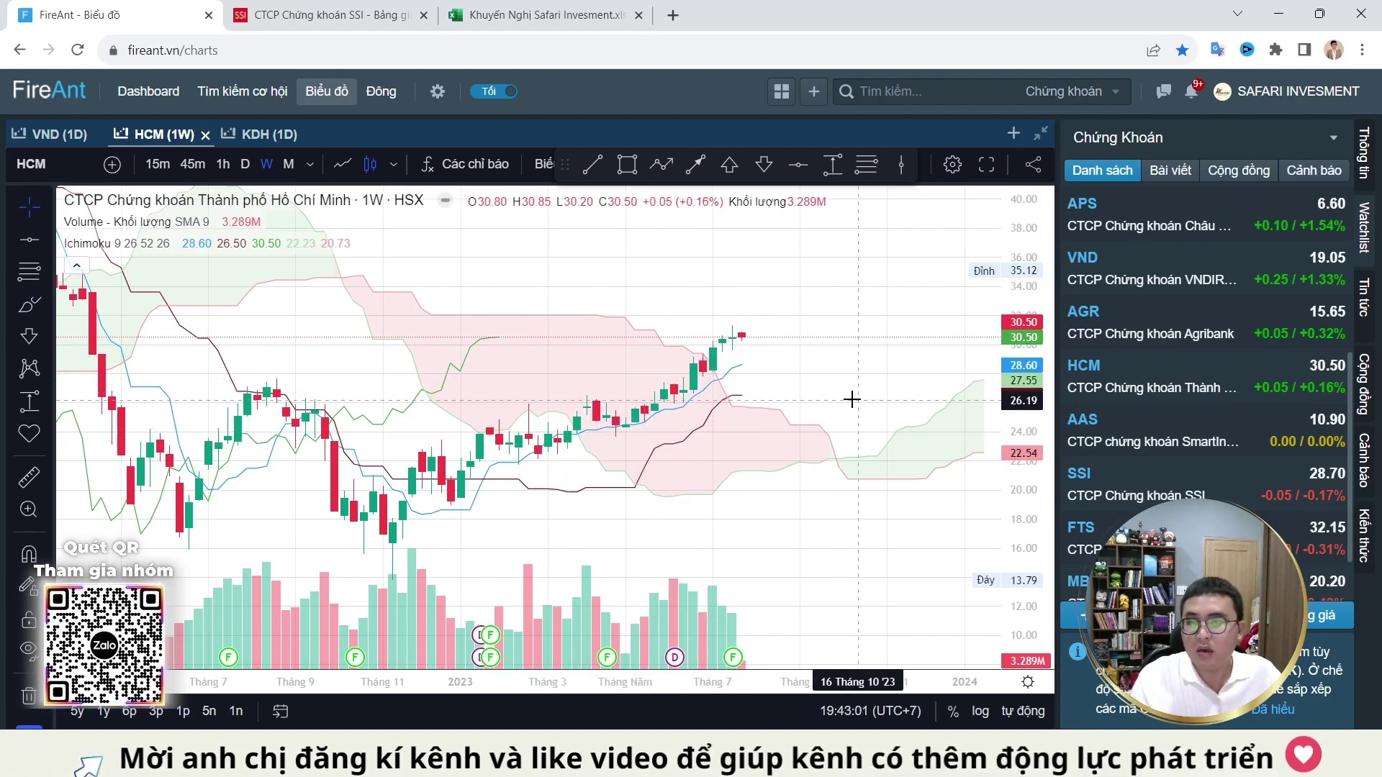
# Step: Brush a U-shaped curve over HCM's upcoming cloud twist and draw an arrow from about 30.64 near the latest close down to 23.35
pyautogui.moveTo(825, 396); pyautogui.dragTo(731, 392)
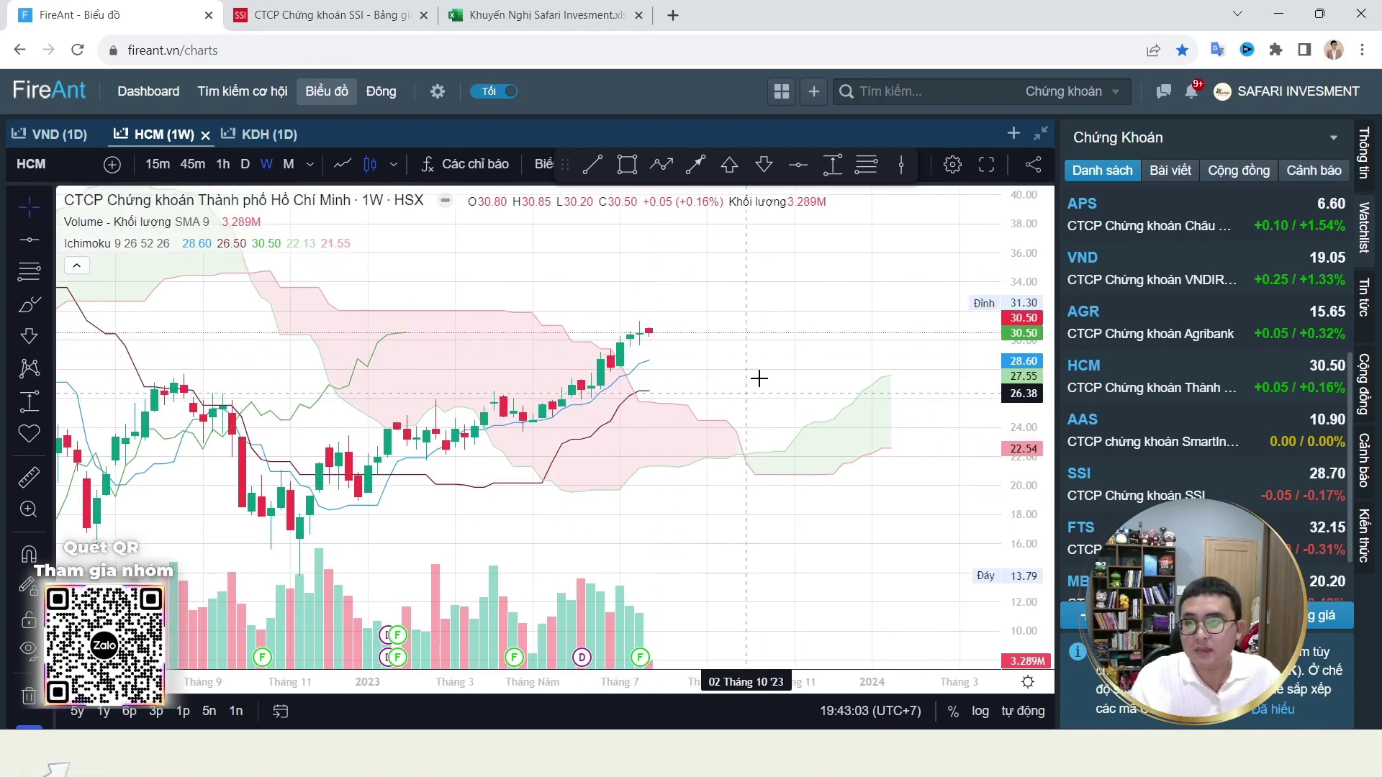
pyautogui.click(28, 305)
pyautogui.moveTo(679, 398)
pyautogui.mouseDown()
pyautogui.moveTo(741, 430)
pyautogui.moveTo(833, 401)
pyautogui.mouseUp()
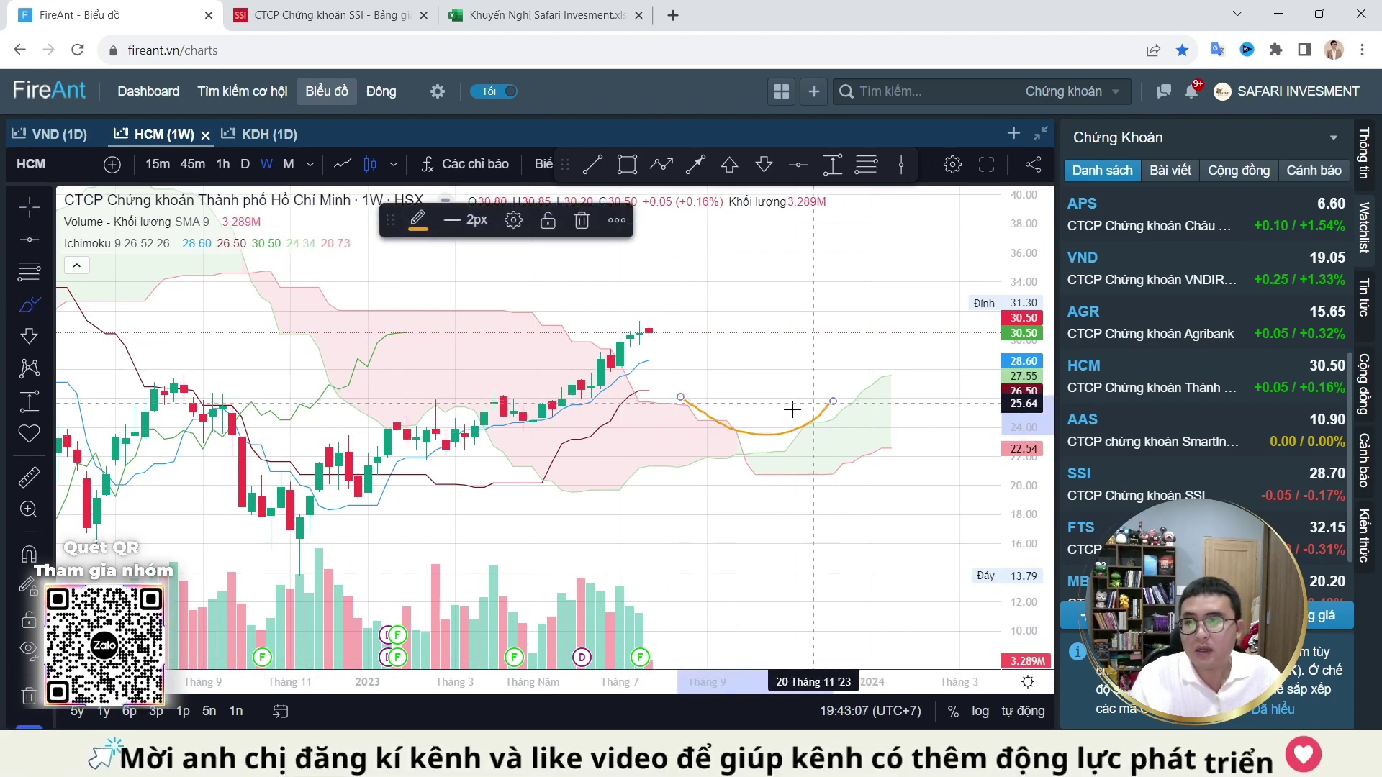
pyautogui.click(685, 171)
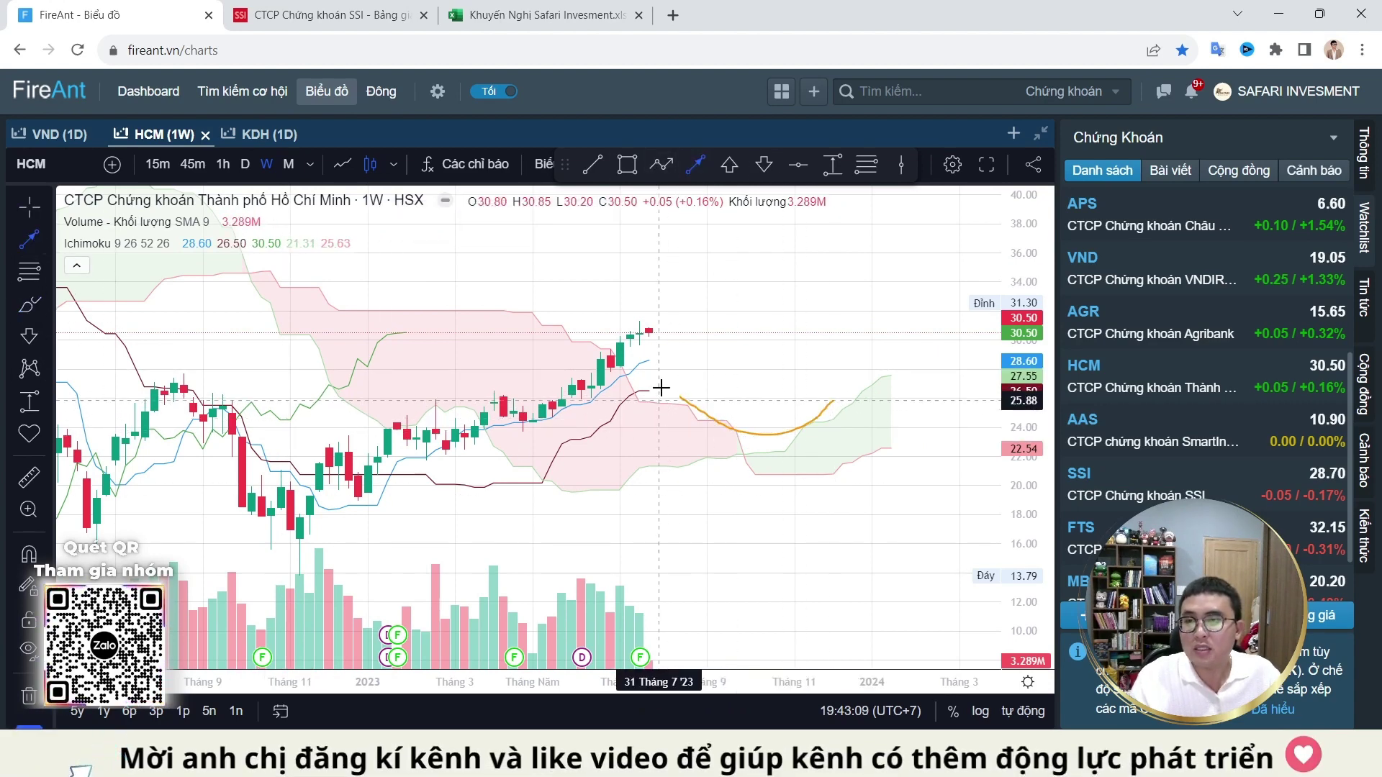
pyautogui.click(659, 330)
pyautogui.click(747, 436)
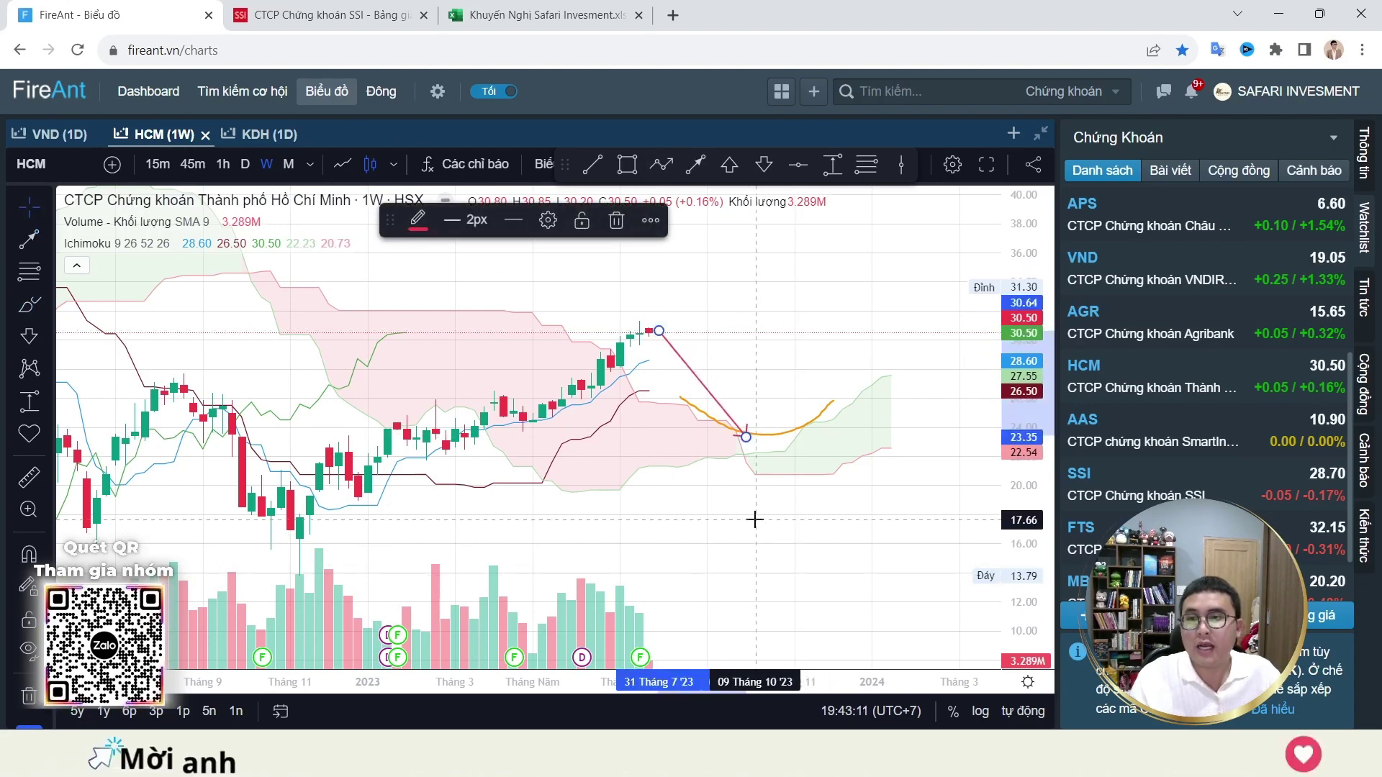
pyautogui.click(753, 456)
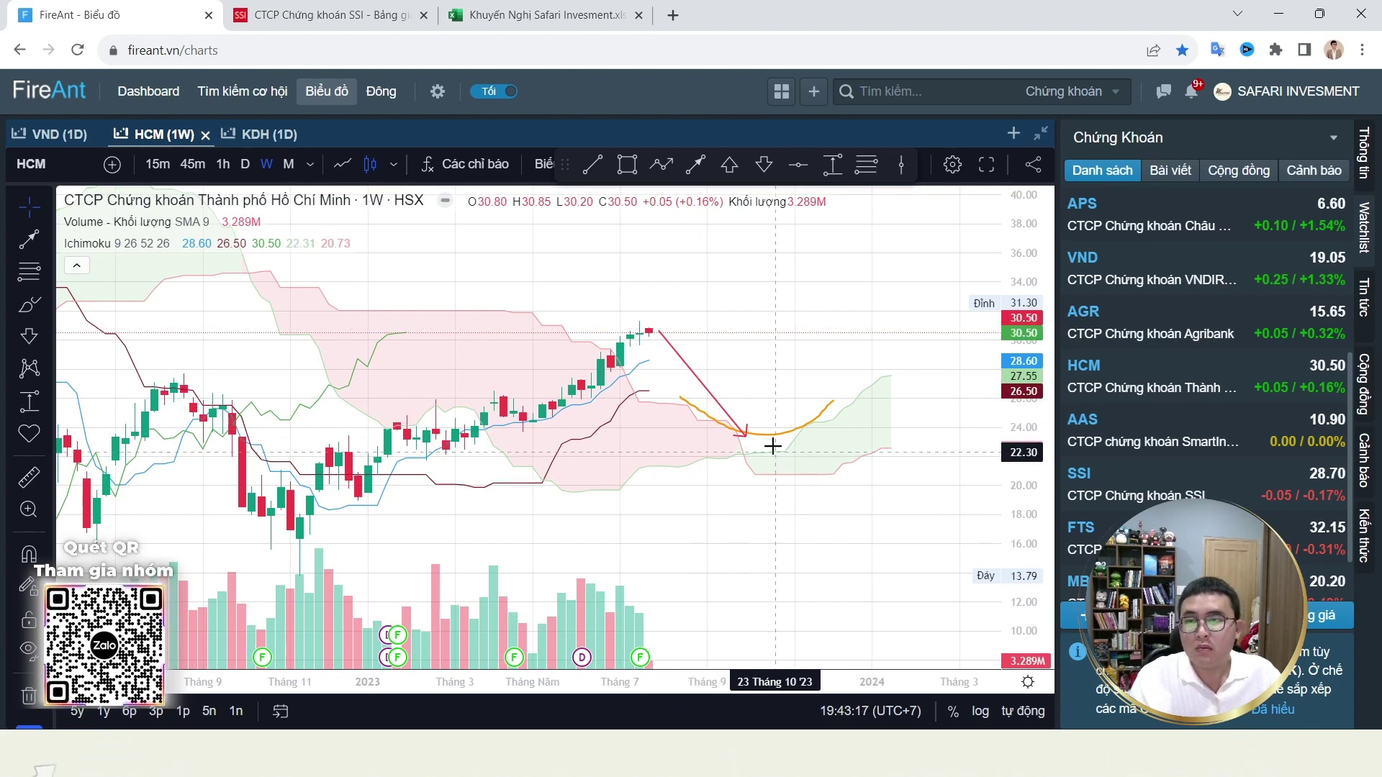
# Step: Delete the arrow and brush curve from the HCM weekly chart, undoing the accidental removal of the Ichimoku indicator
pyautogui.click(737, 434)
pyautogui.press('Delete')
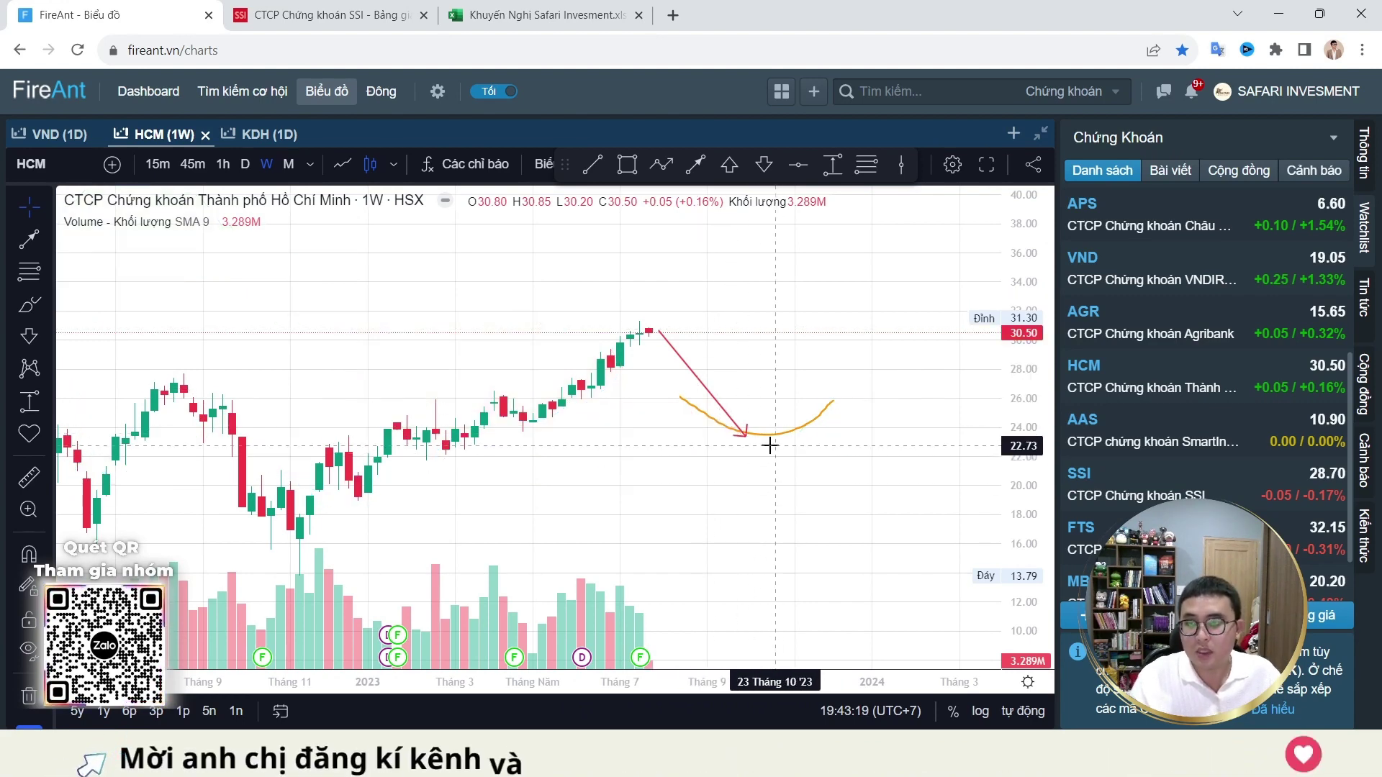
pyautogui.hotkey('ctrl', 'z')
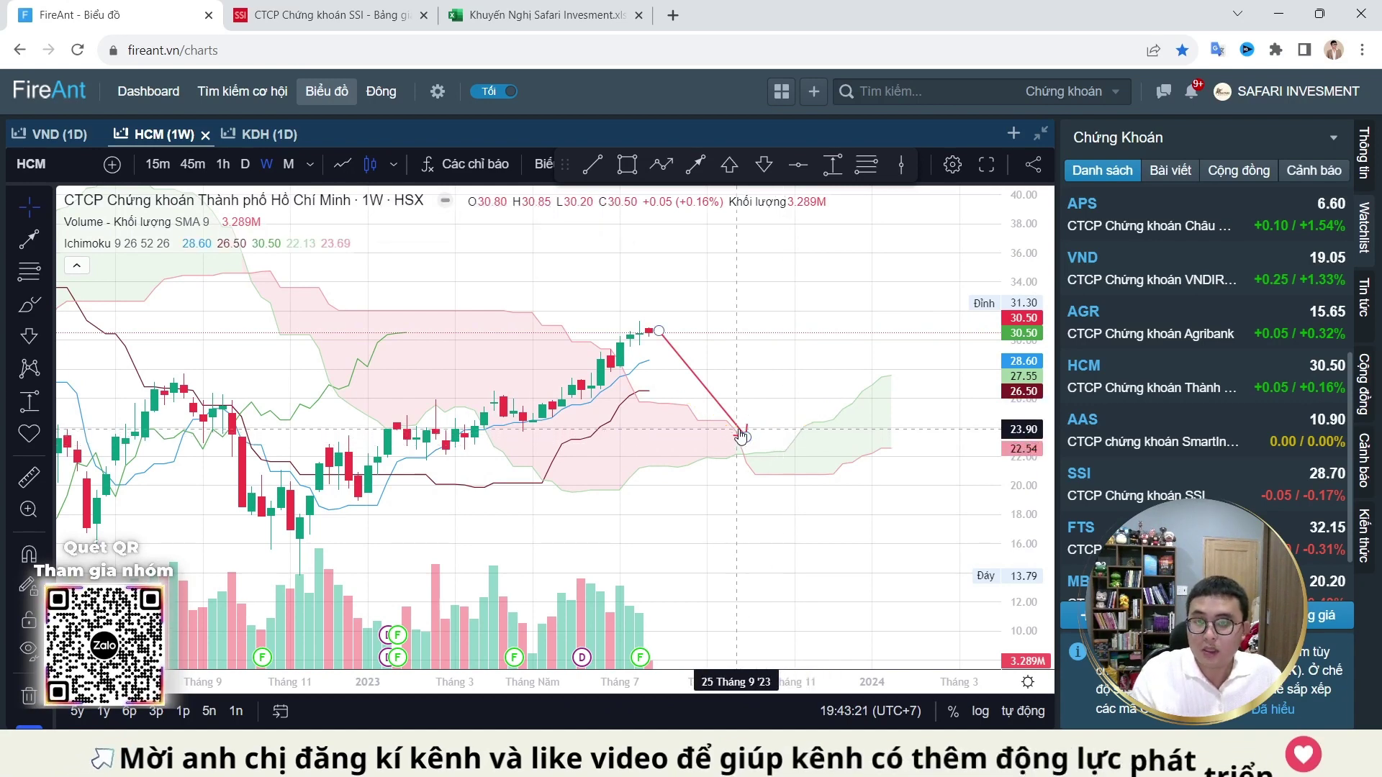
# Step: Brush rising and falling price paths and a circle around the cloud twist on the HCM weekly chart, and clear all its drawings
pyautogui.click(25, 308)
pyautogui.moveTo(672, 335); pyautogui.dragTo(882, 291)
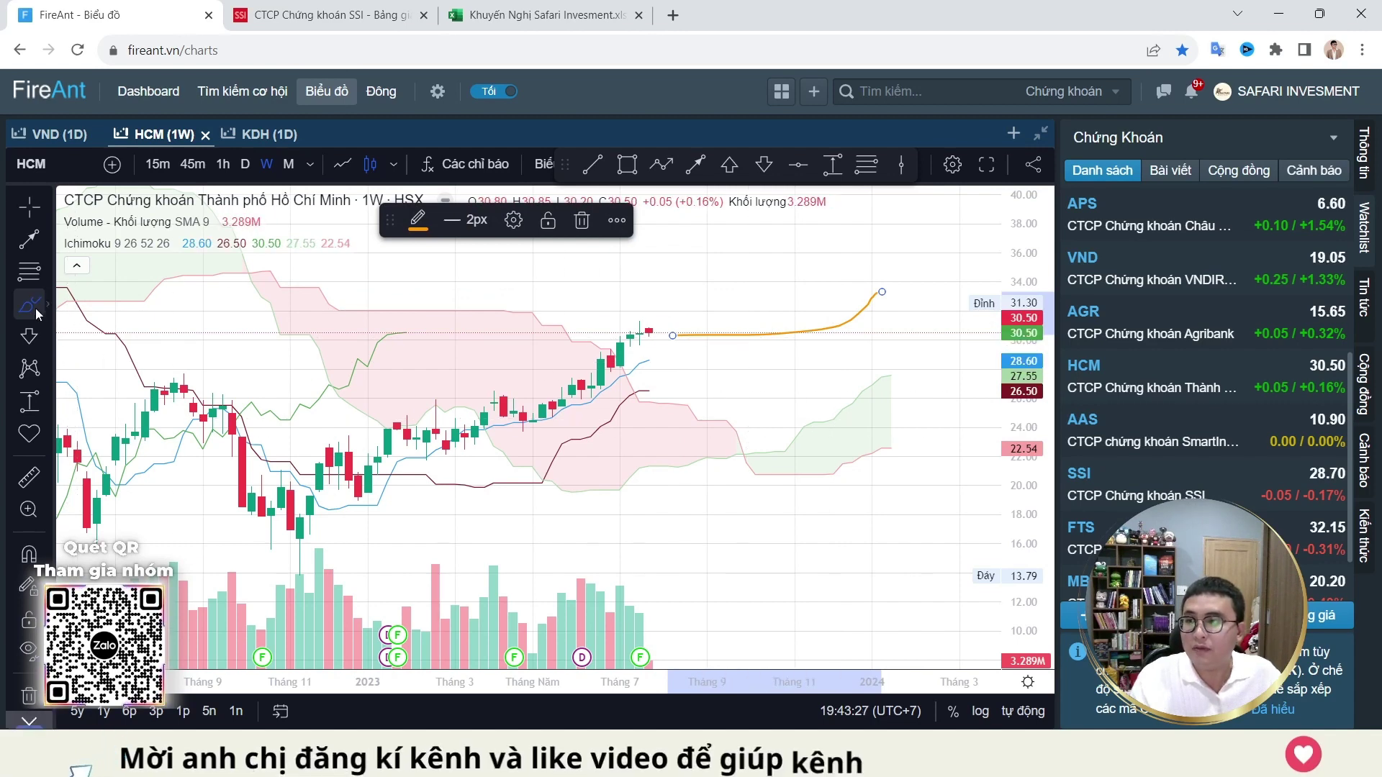
pyautogui.click(44, 304)
pyautogui.click(170, 314)
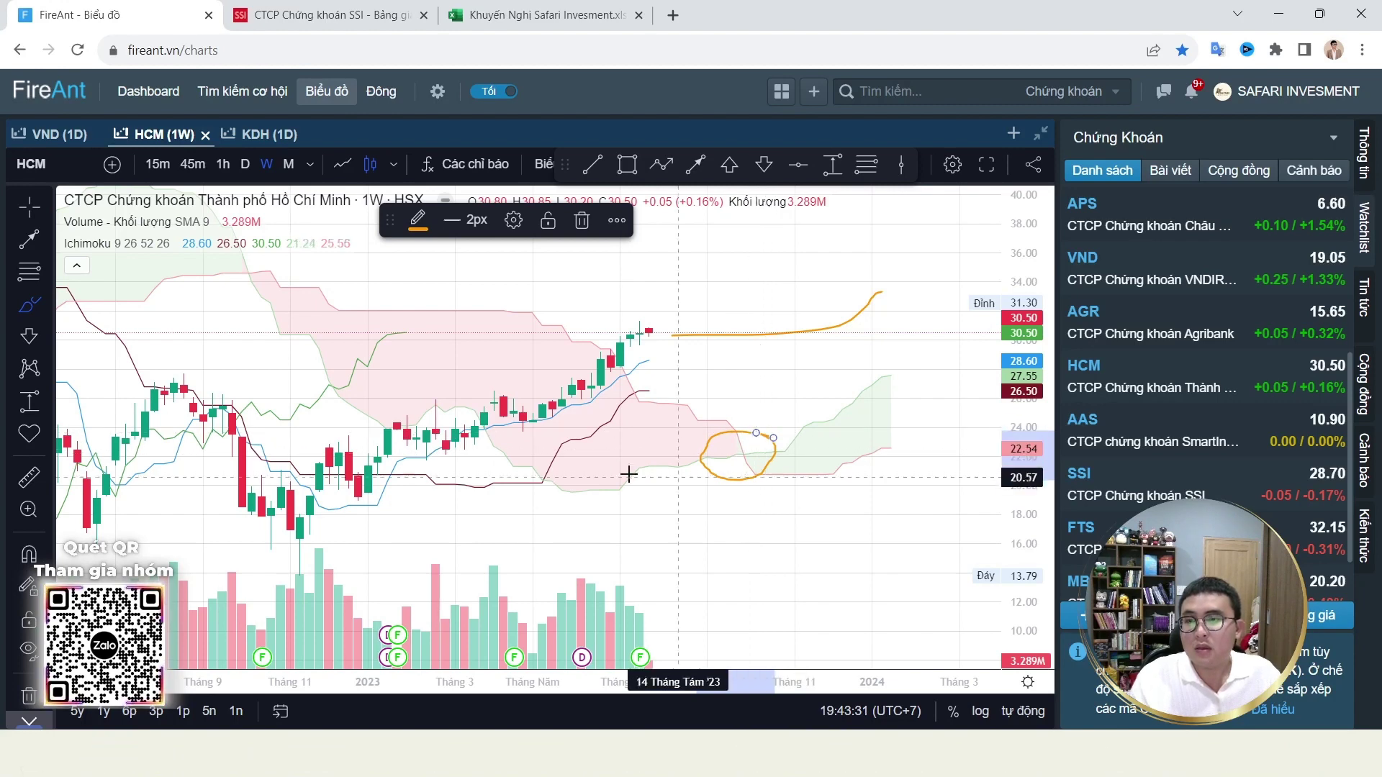
pyautogui.moveTo(662, 332)
pyautogui.mouseDown()
pyautogui.moveTo(744, 404)
pyautogui.moveTo(749, 481)
pyautogui.moveTo(784, 529)
pyautogui.mouseUp()
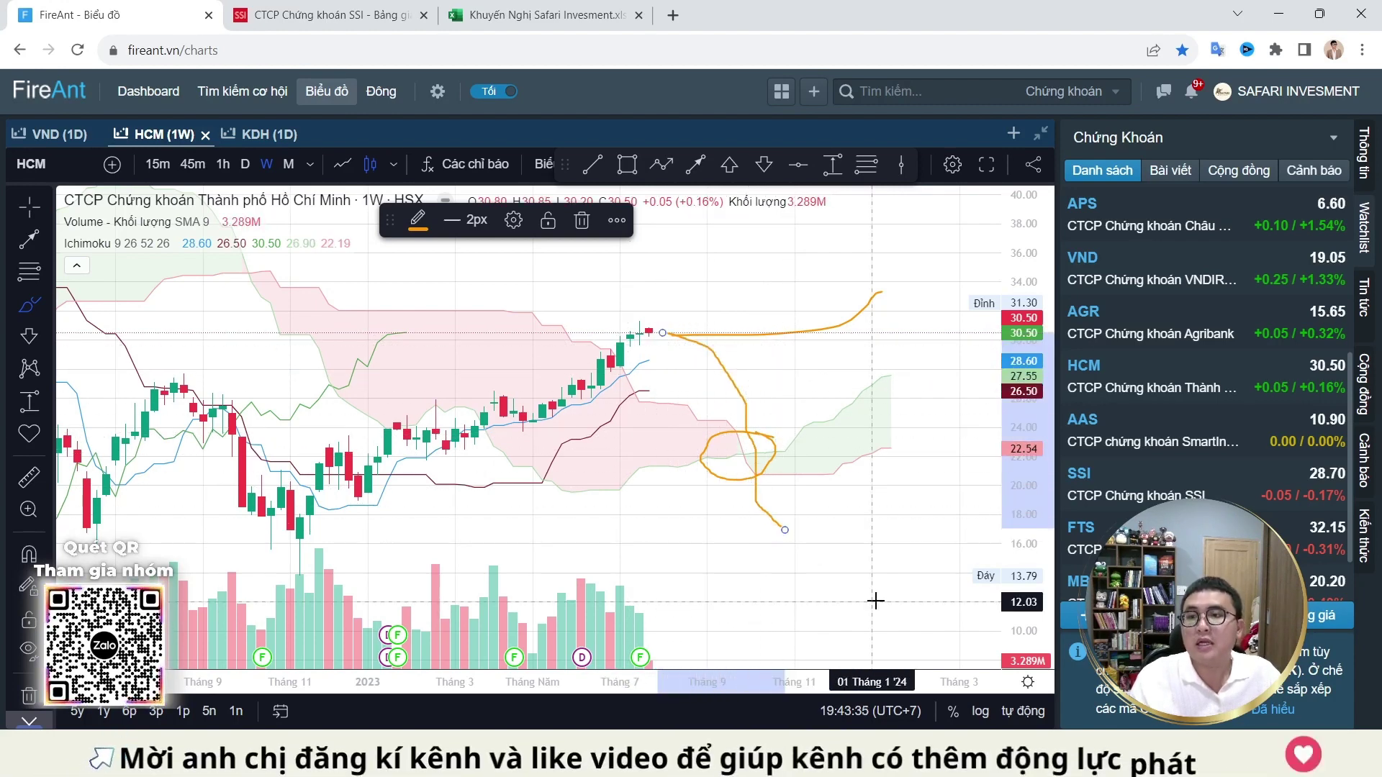
pyautogui.rightClick(827, 383)
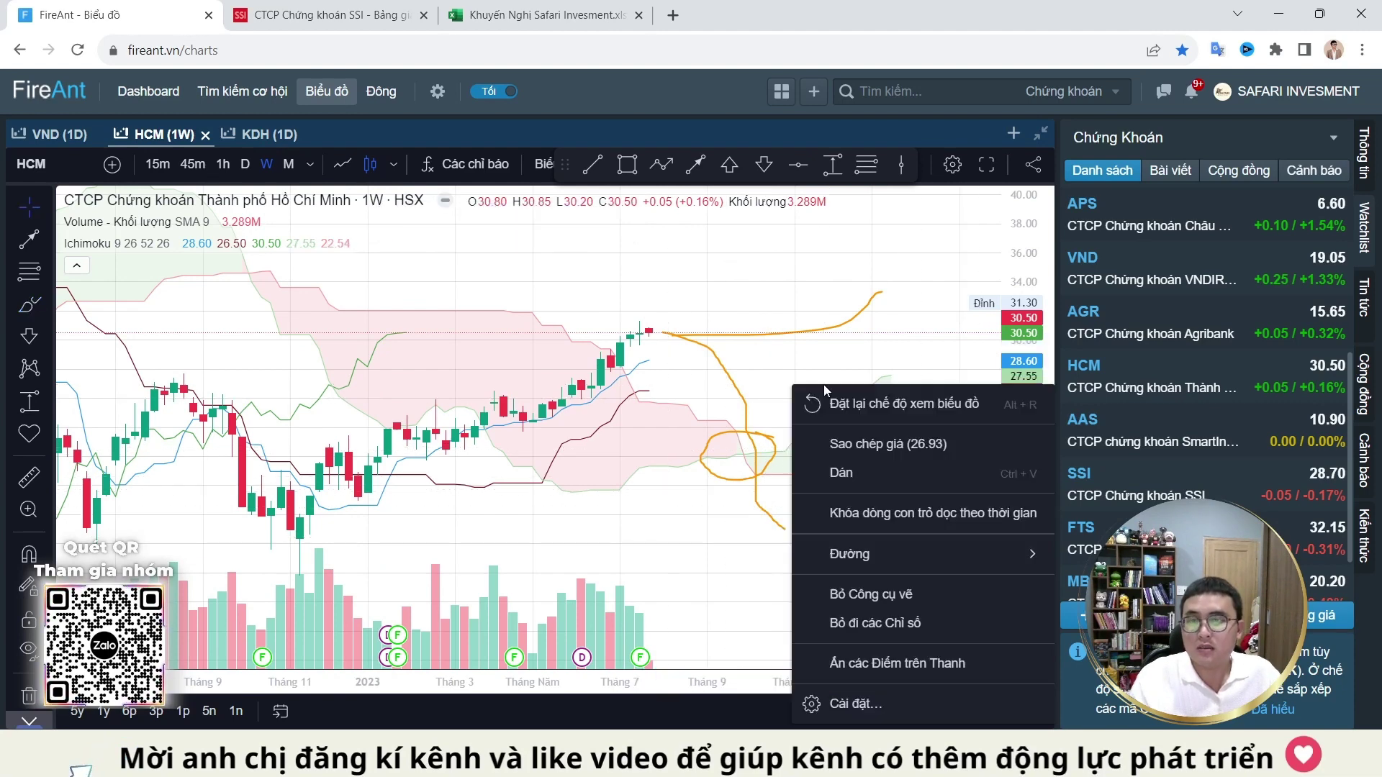
pyautogui.click(891, 593)
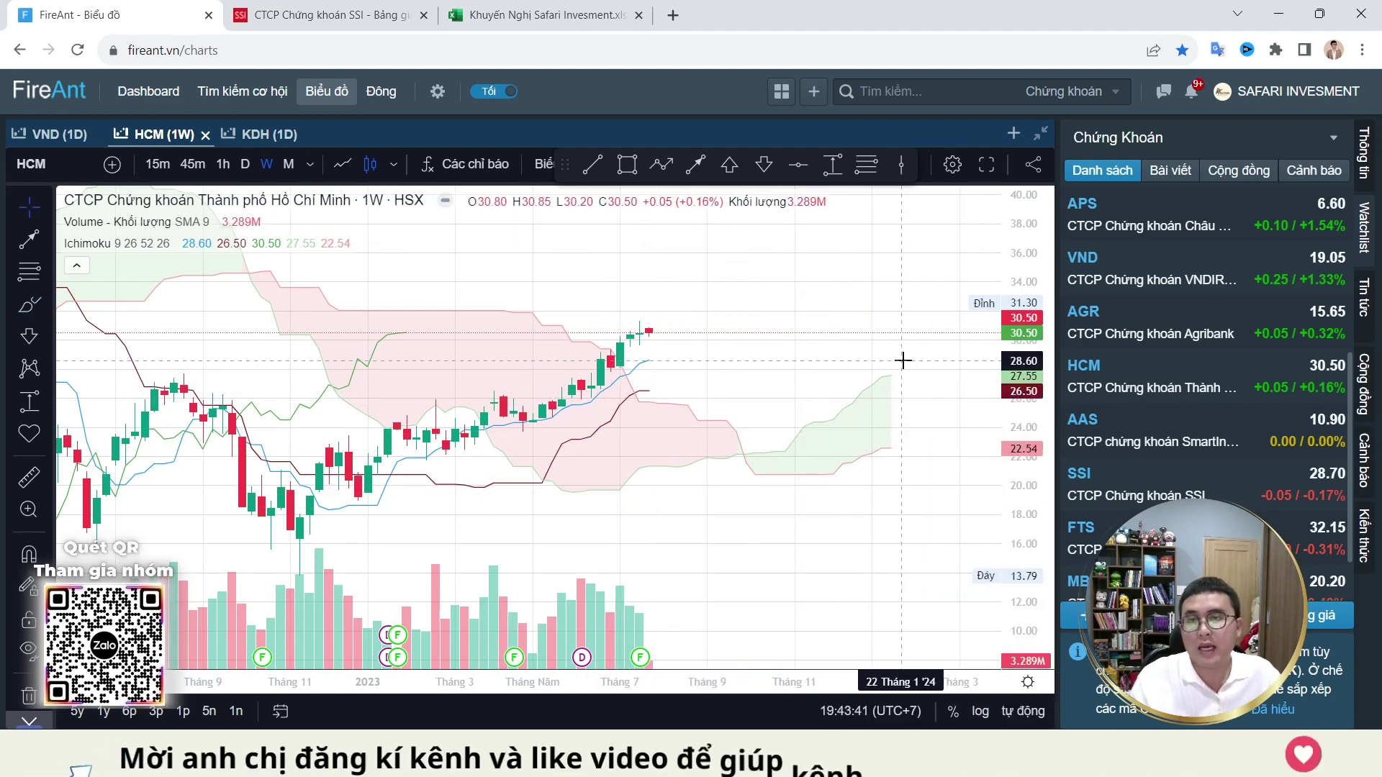
# Step: Load the SSI weekly chart from the watchlist and remove all its existing drawings
pyautogui.scroll(-1, 1212, 469)
pyautogui.click(1181, 425)
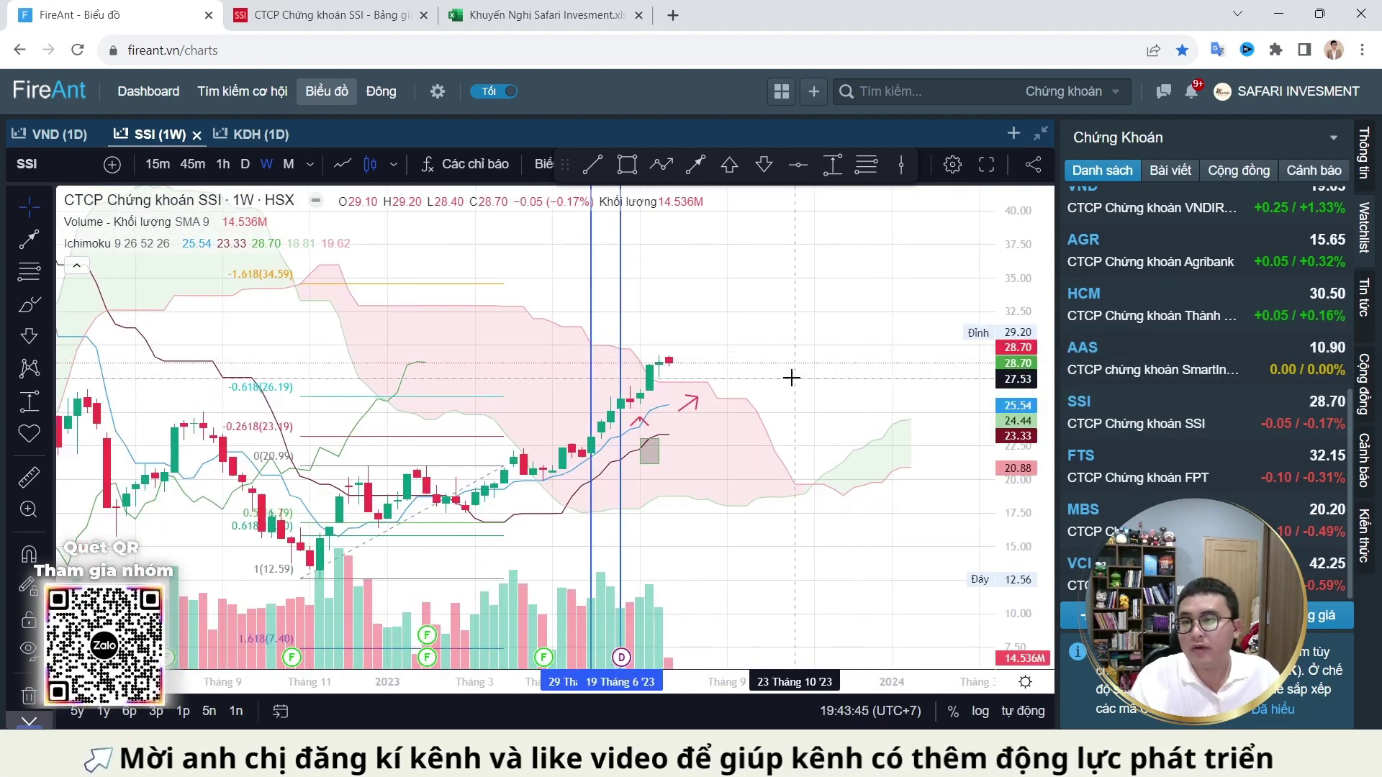
pyautogui.rightClick(792, 379)
pyautogui.moveTo(853, 550)
pyautogui.click(864, 589)
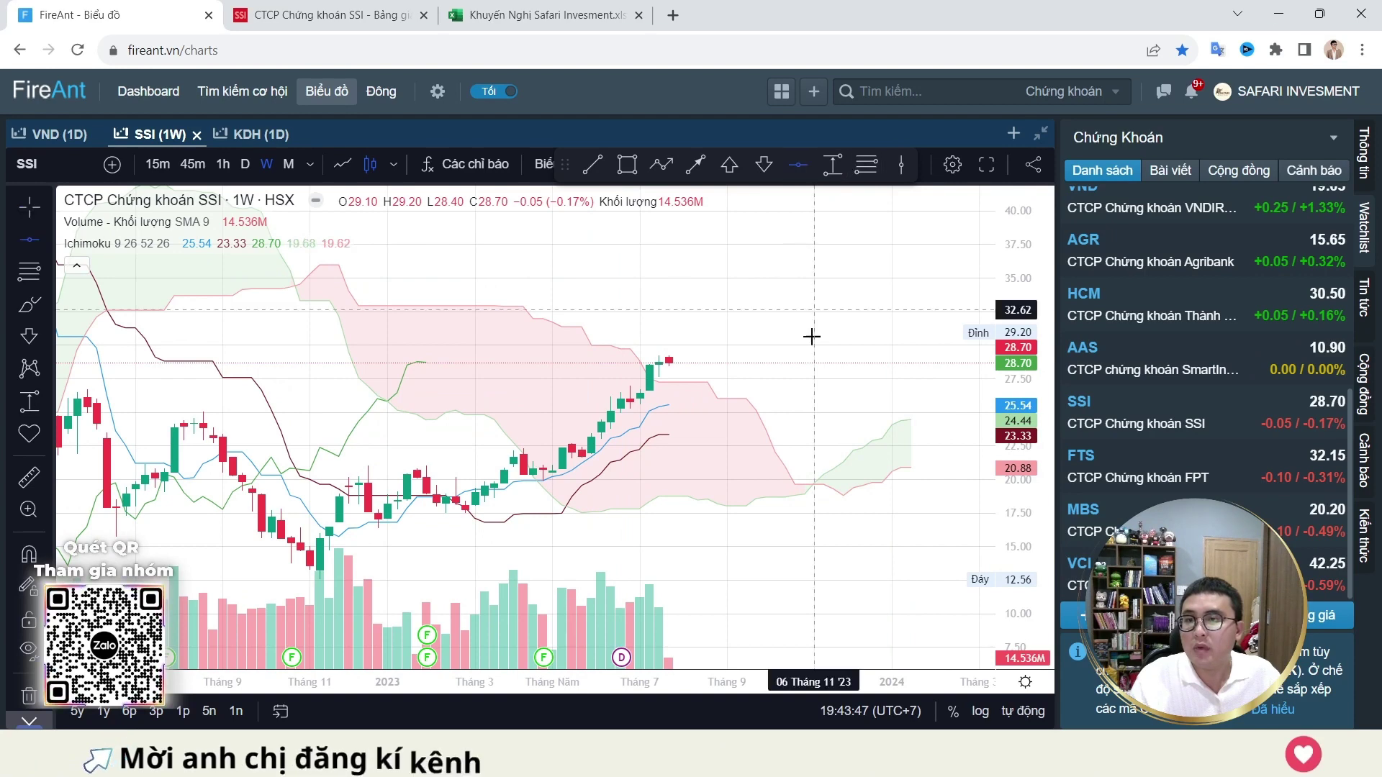
# Step: Add a horizontal line at 27.20 on the SSI weekly chart and a thin rectangle just above it, extending from the latest candles
pyautogui.click(766, 382)
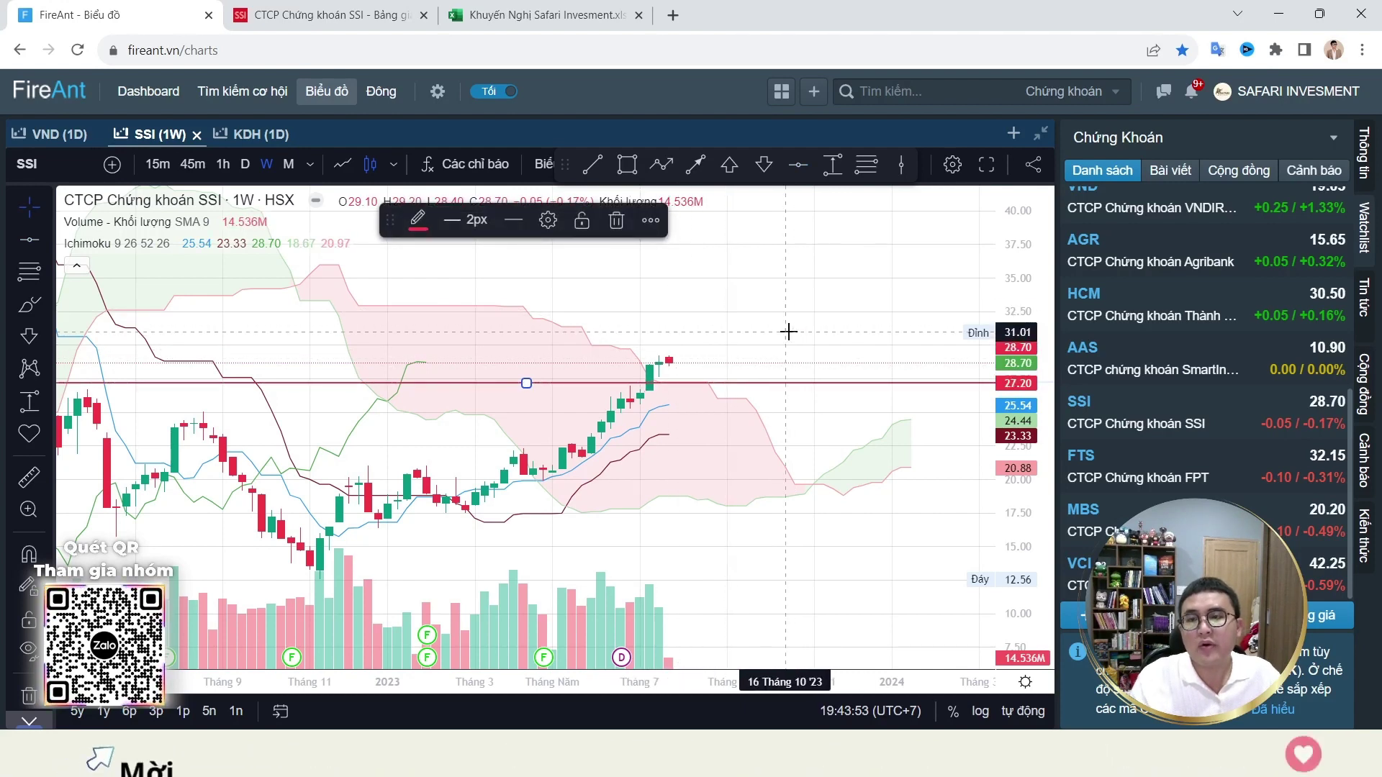
pyautogui.click(632, 169)
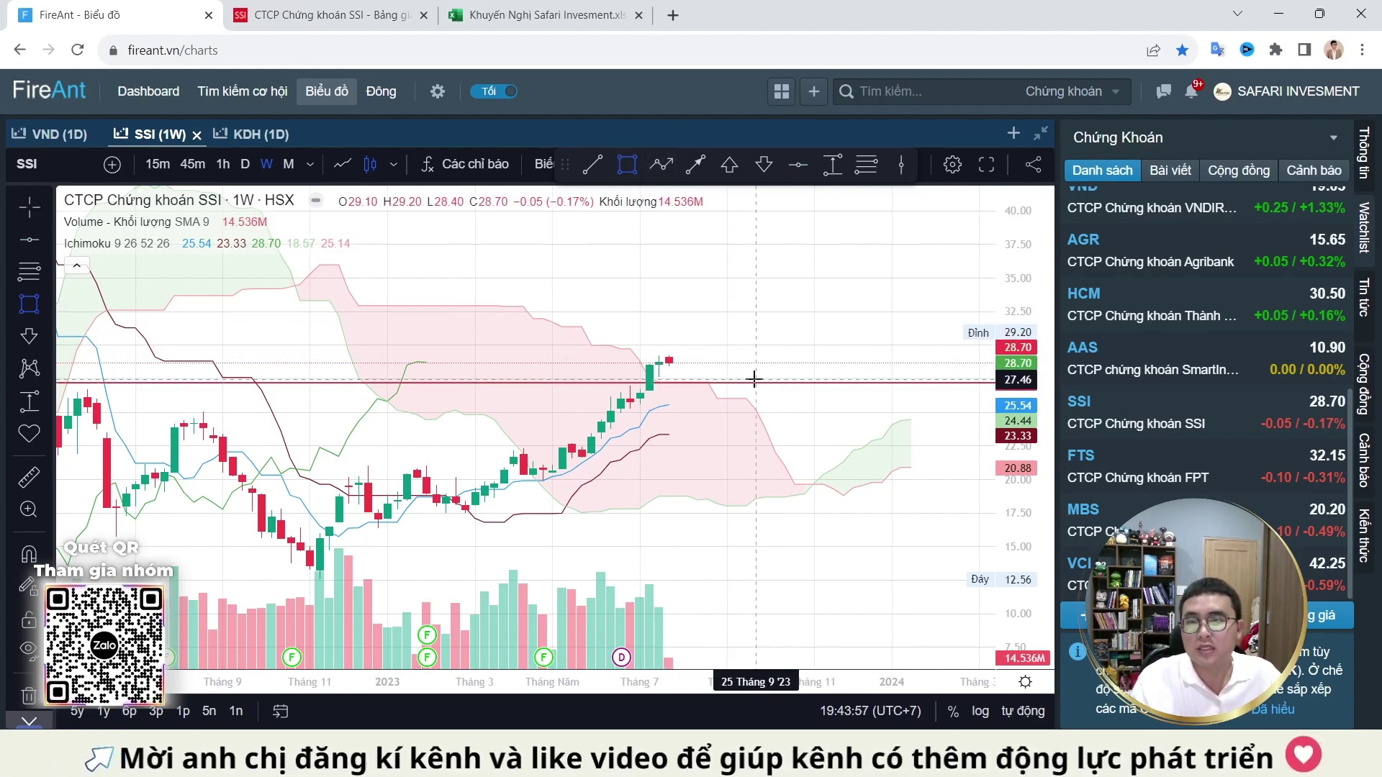
pyautogui.moveTo(659, 370); pyautogui.dragTo(766, 383)
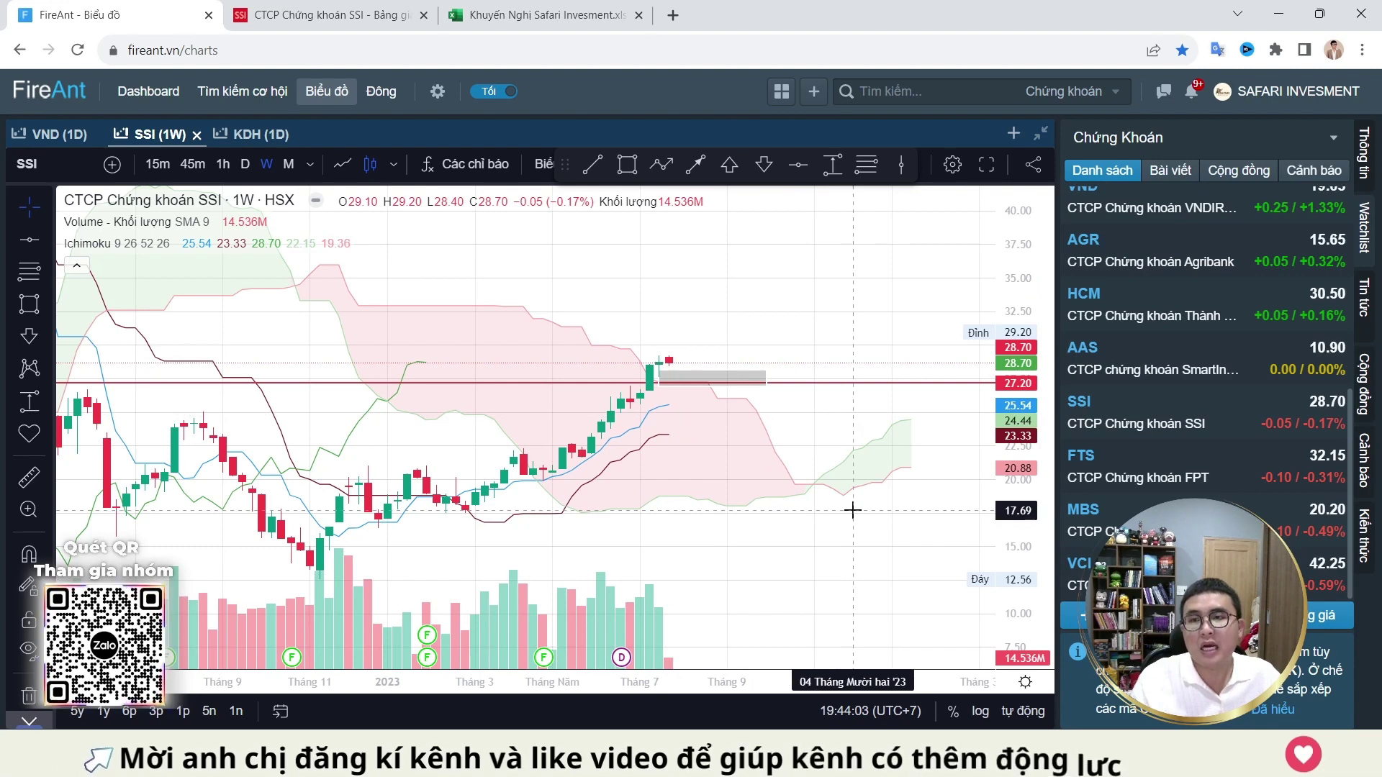
# Step: Review the SSI weekly chart's cloud and price history around the marked level, and remove the line and rectangle
pyautogui.moveTo(824, 441); pyautogui.dragTo(760, 427)
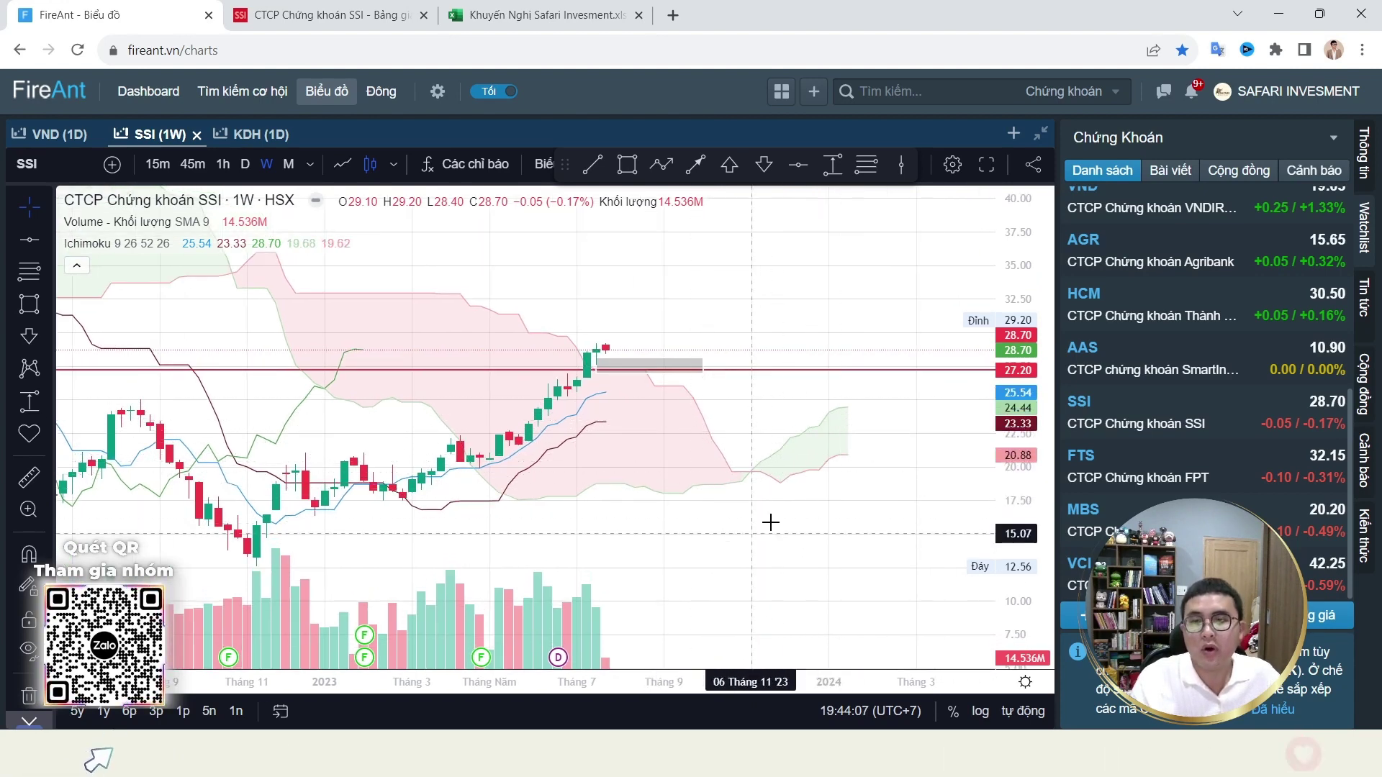
pyautogui.moveTo(763, 511); pyautogui.dragTo(828, 435)
pyautogui.scroll(-4, 879, 482)
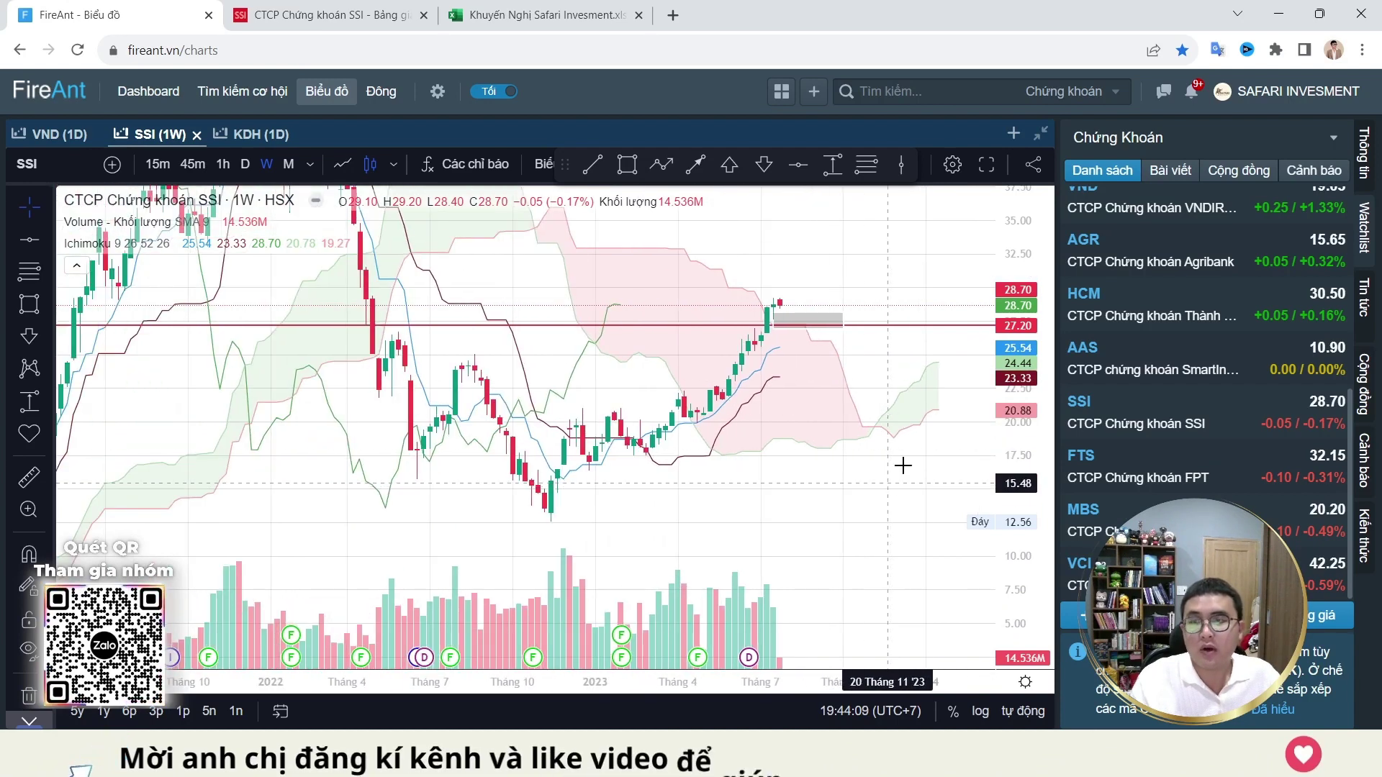
pyautogui.moveTo(1016, 309); pyautogui.dragTo(946, 523)
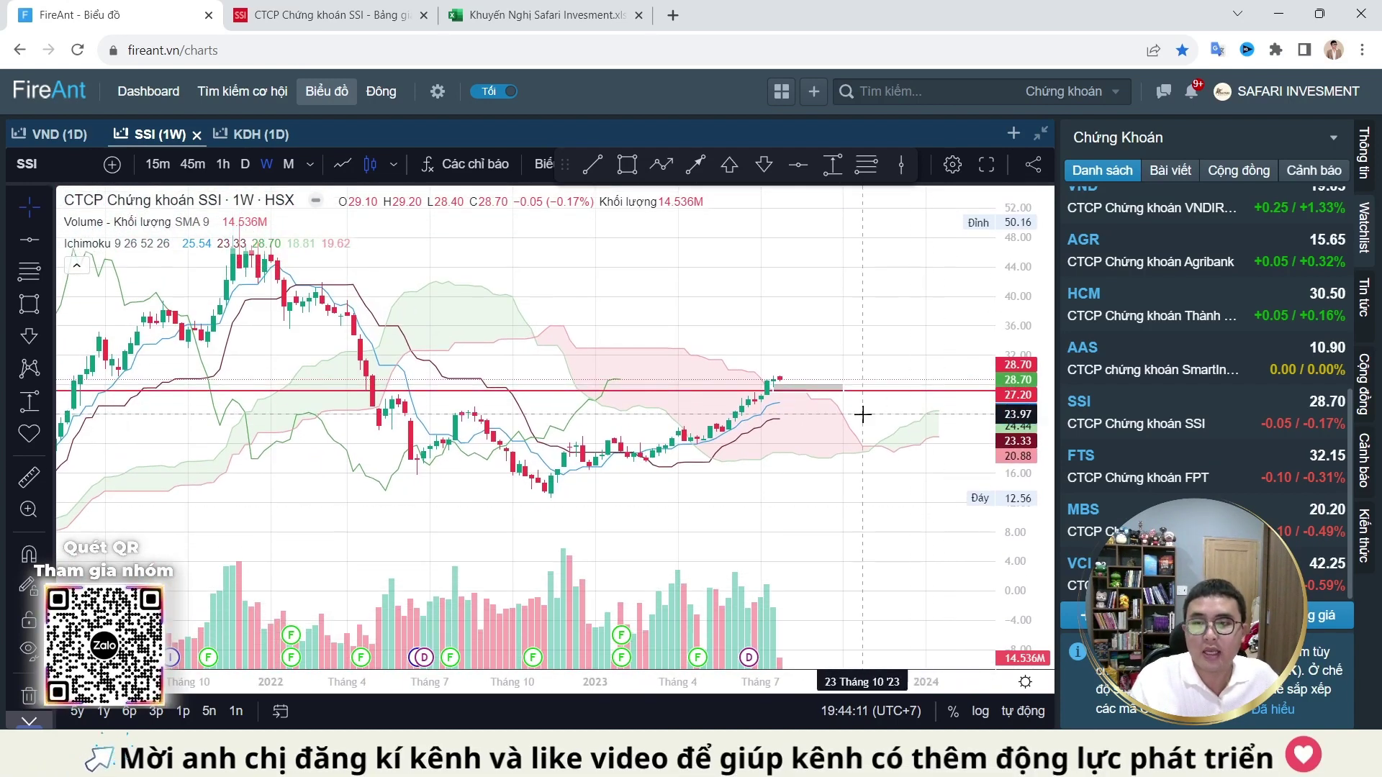
pyautogui.scroll(3, 864, 412)
pyautogui.moveTo(1024, 484); pyautogui.dragTo(1023, 450)
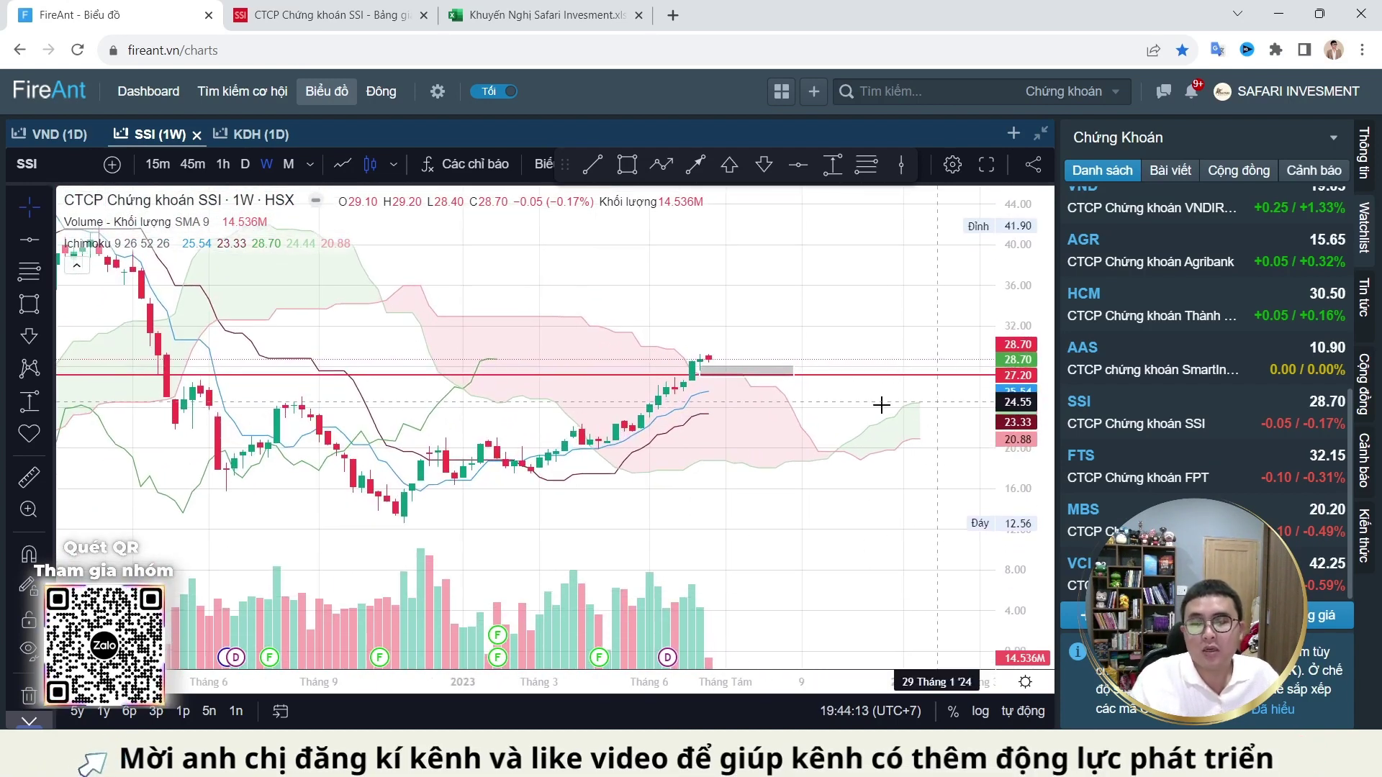
pyautogui.rightClick(821, 363)
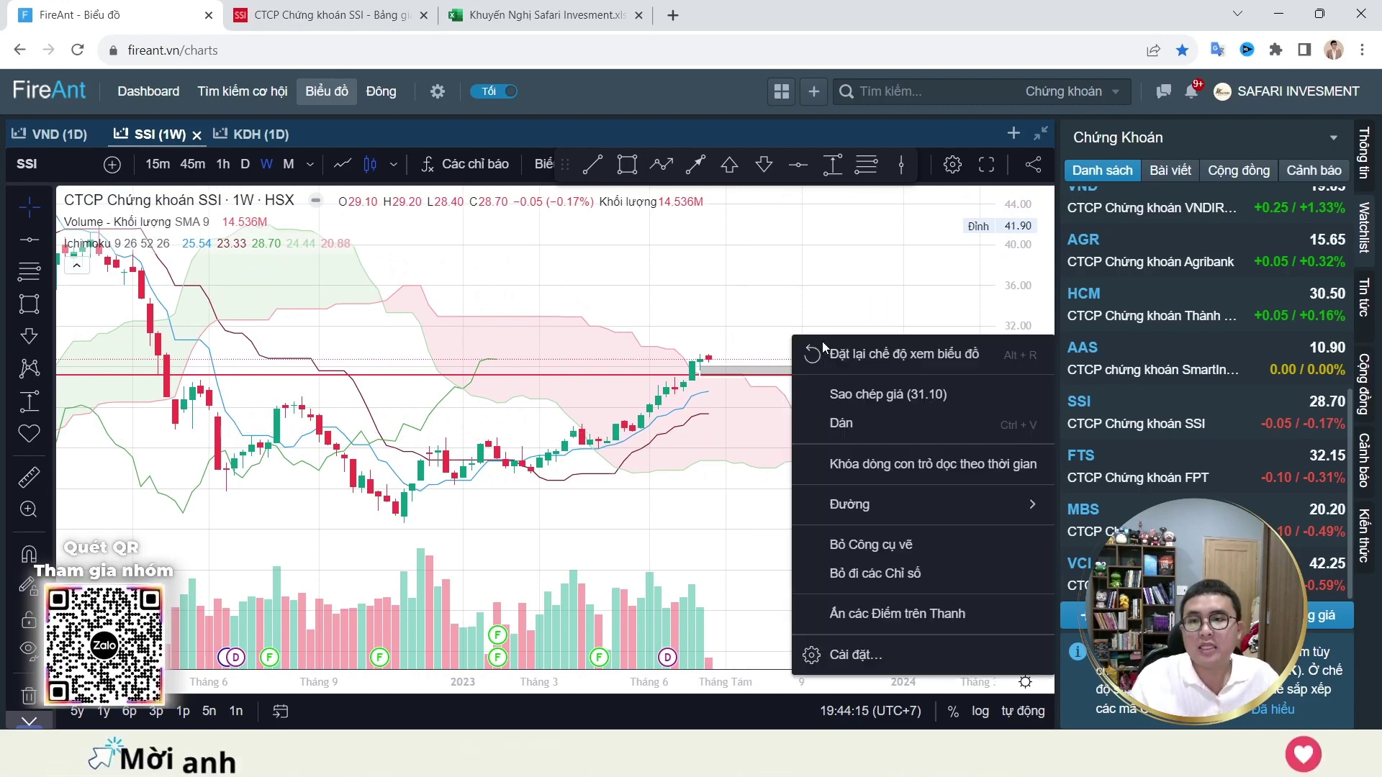
pyautogui.click(863, 537)
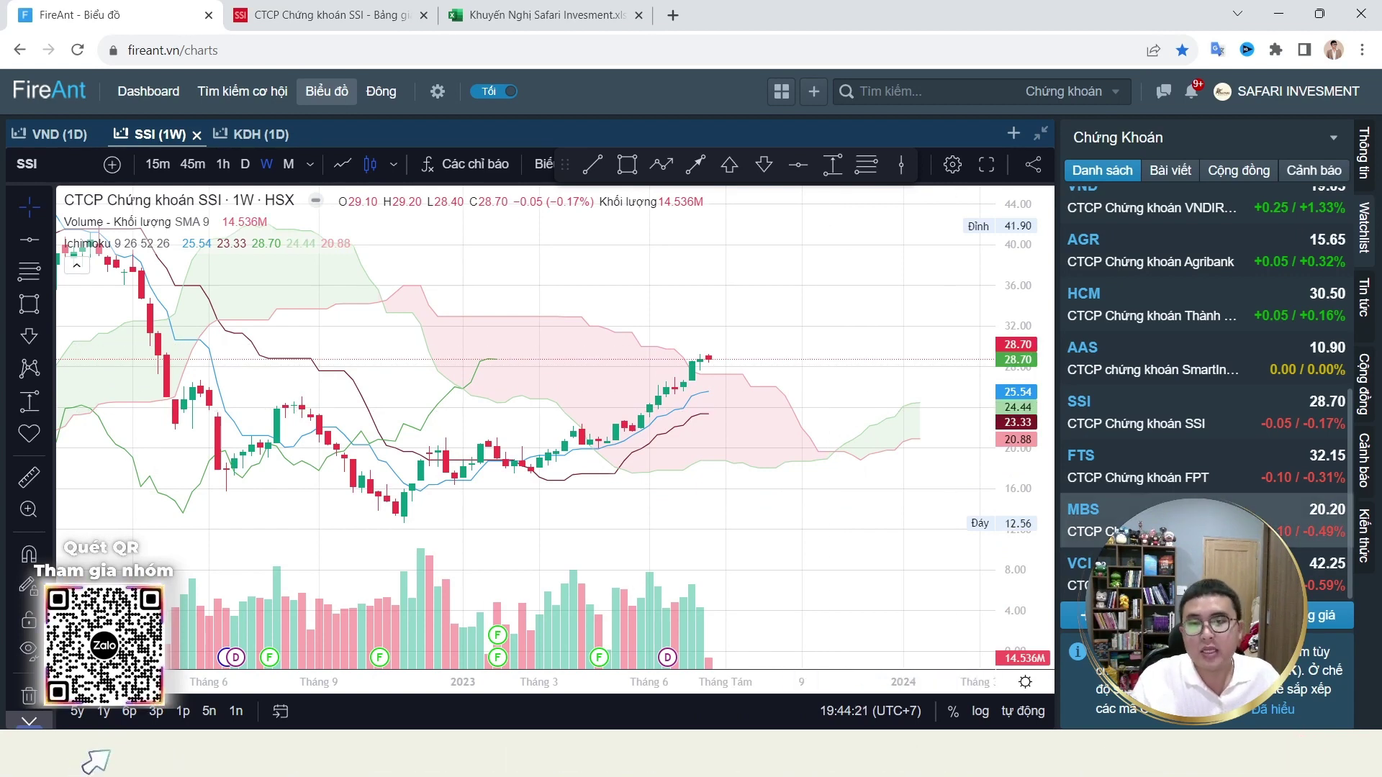
# Step: Load the MBS weekly chart from the watchlist and add a horizontal line at about 20.32 near the latest close
pyautogui.click(1094, 515)
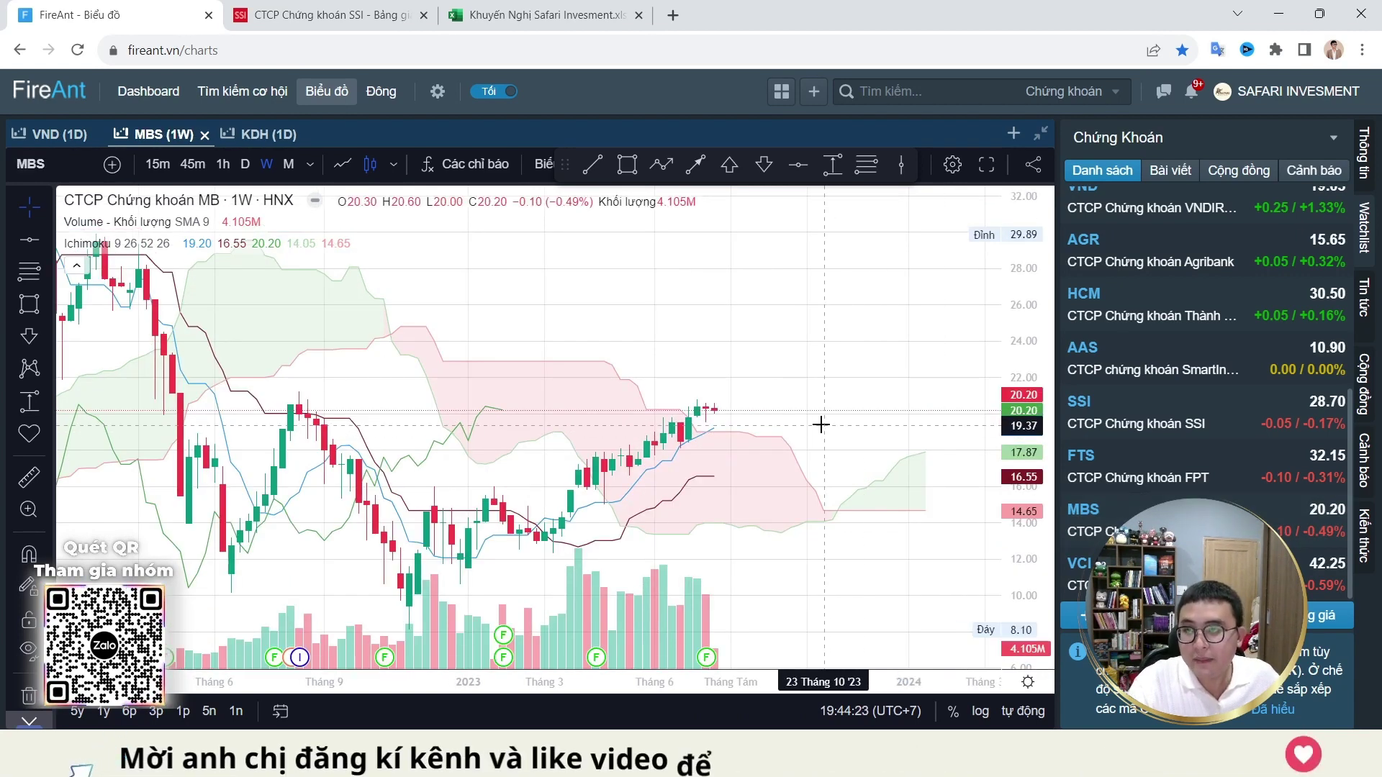
pyautogui.moveTo(821, 425); pyautogui.dragTo(828, 397)
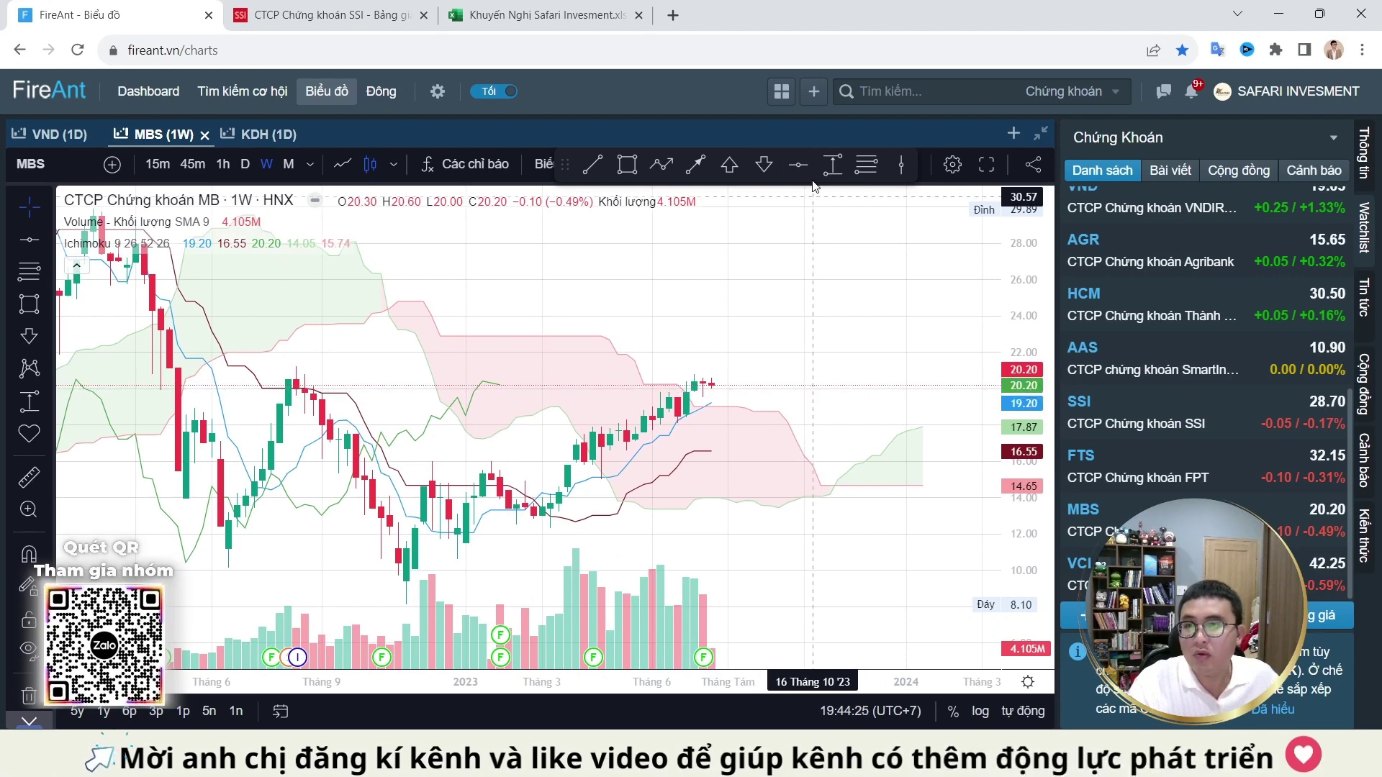
pyautogui.click(787, 382)
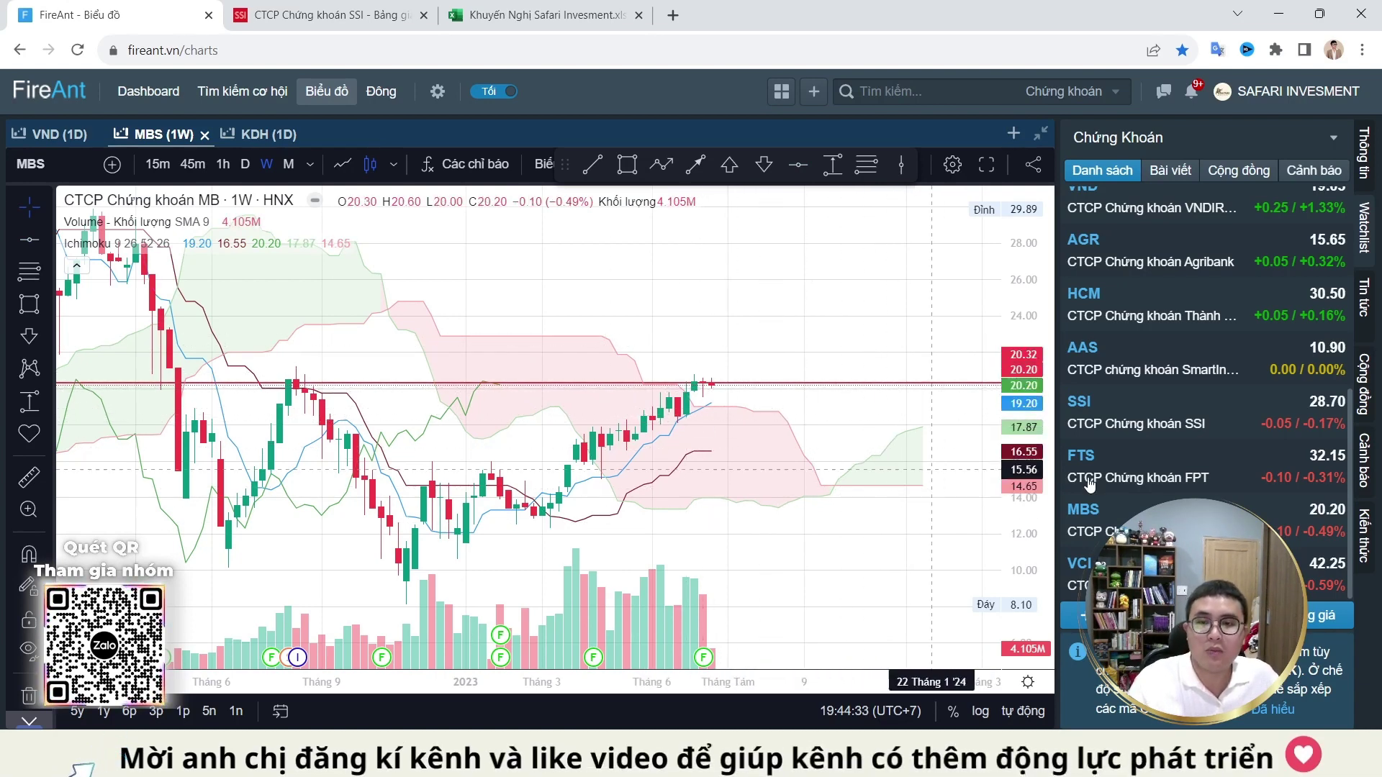
# Step: Load the VCI weekly chart from the watchlist and add a horizontal line at 39.90 below the latest candles
pyautogui.click(1123, 568)
pyautogui.moveTo(1025, 353); pyautogui.dragTo(1027, 417)
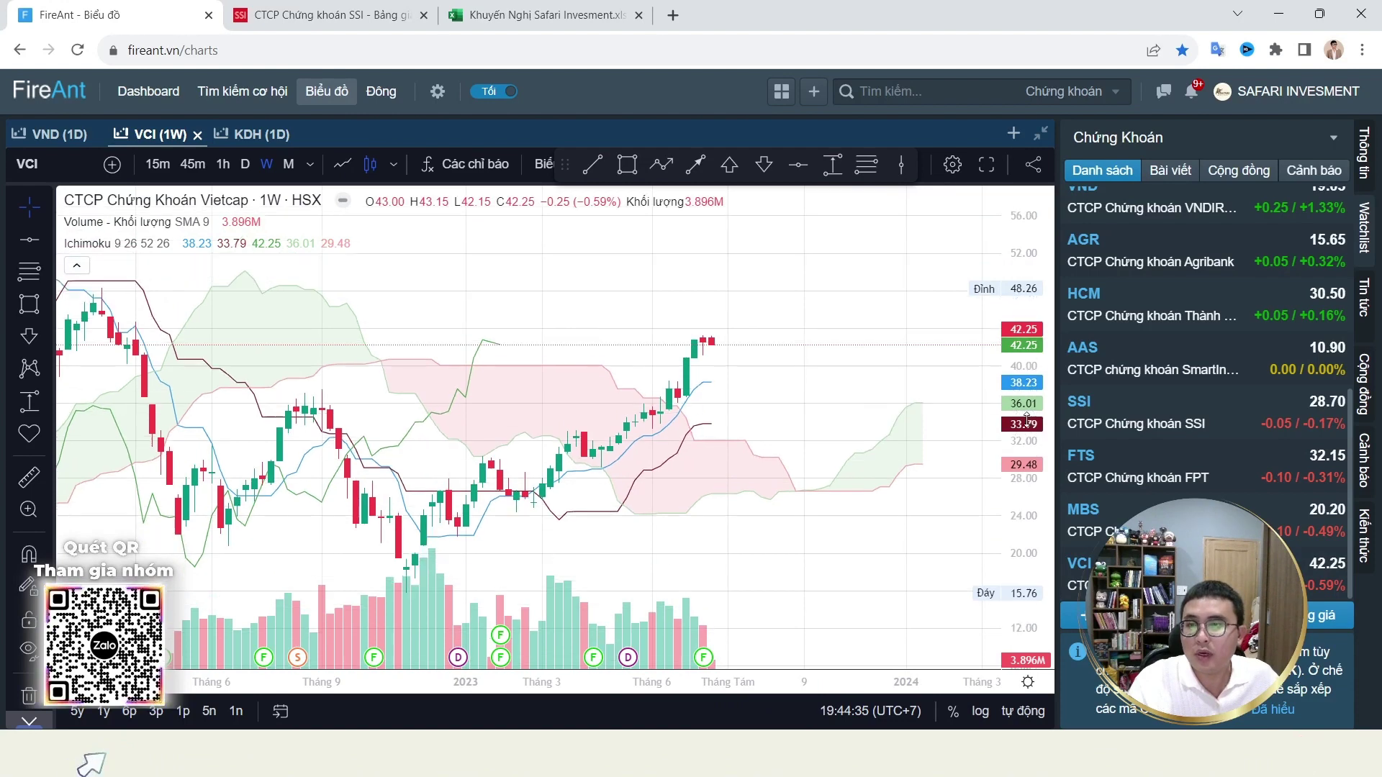
pyautogui.scroll(-3, 827, 417)
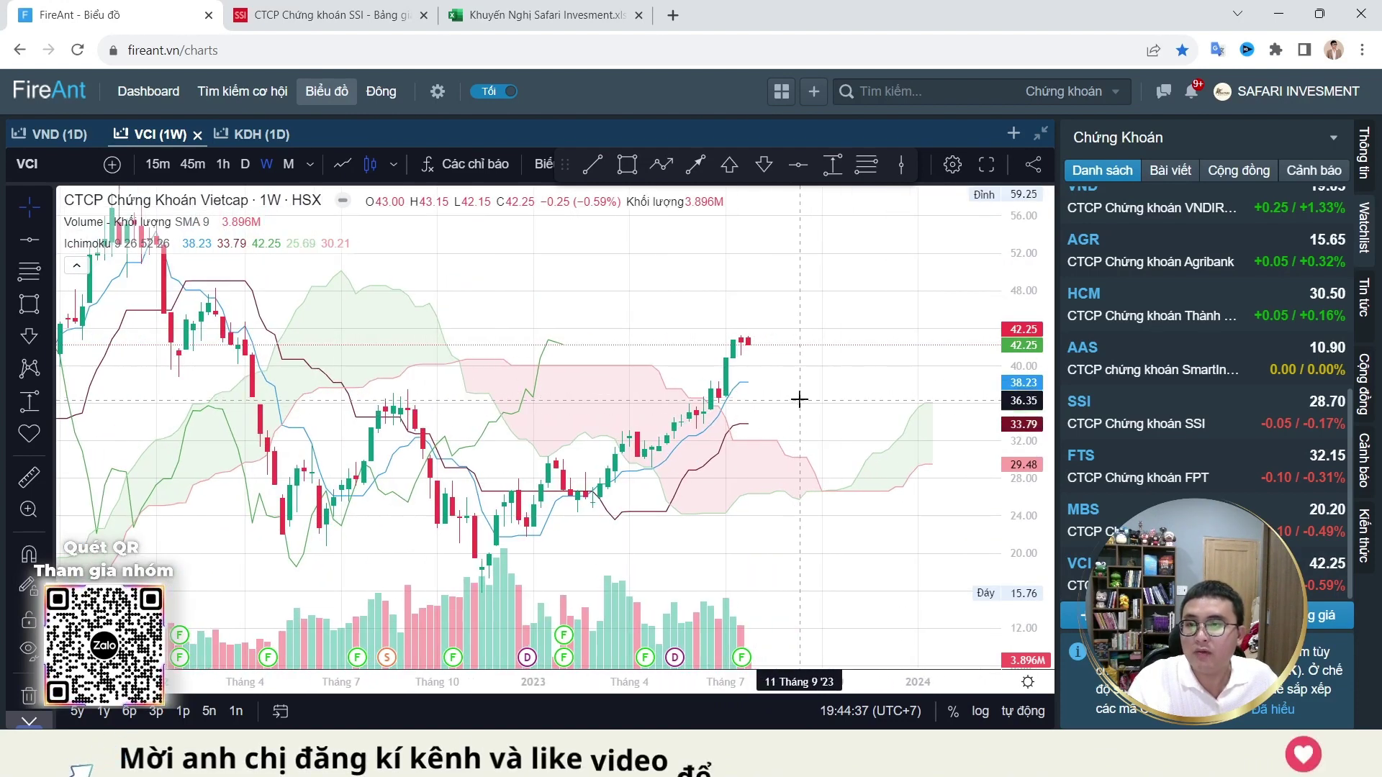
pyautogui.click(799, 165)
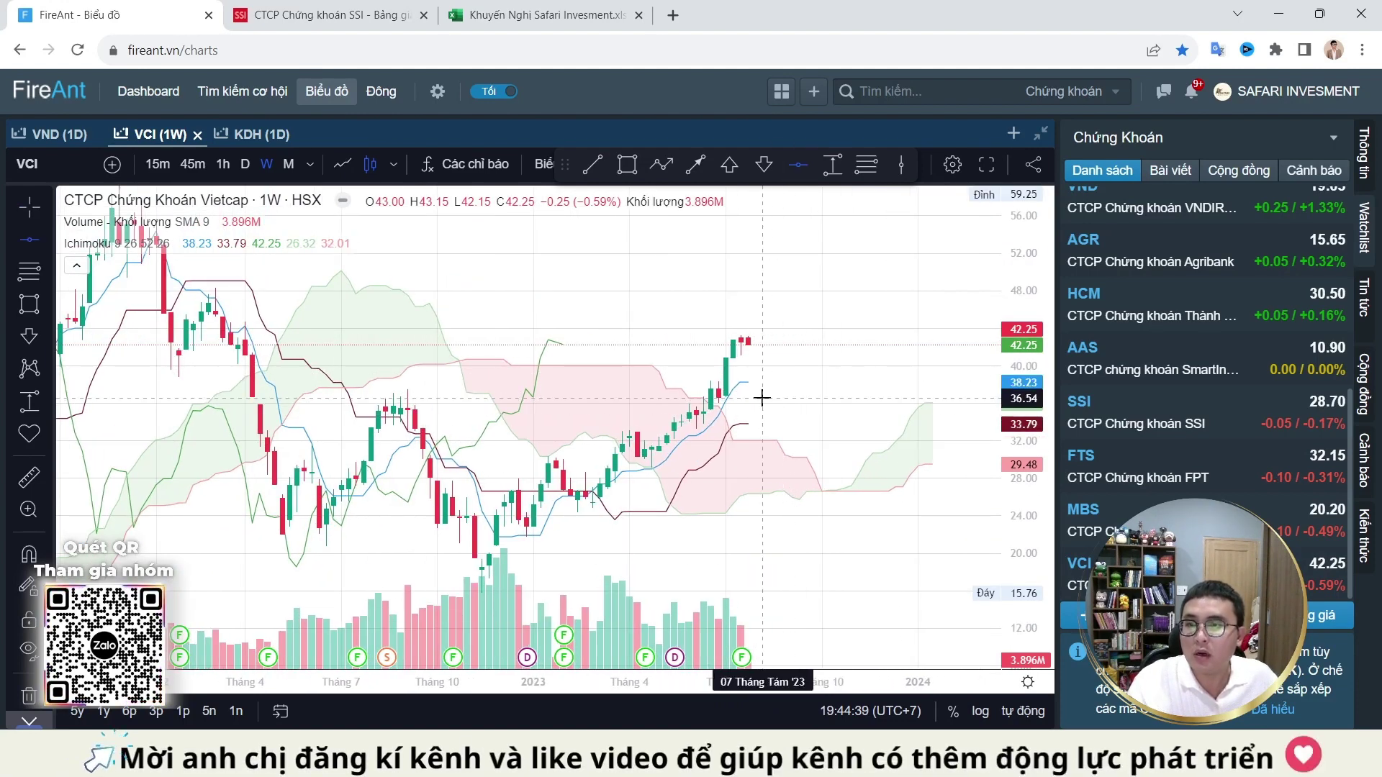
pyautogui.click(794, 367)
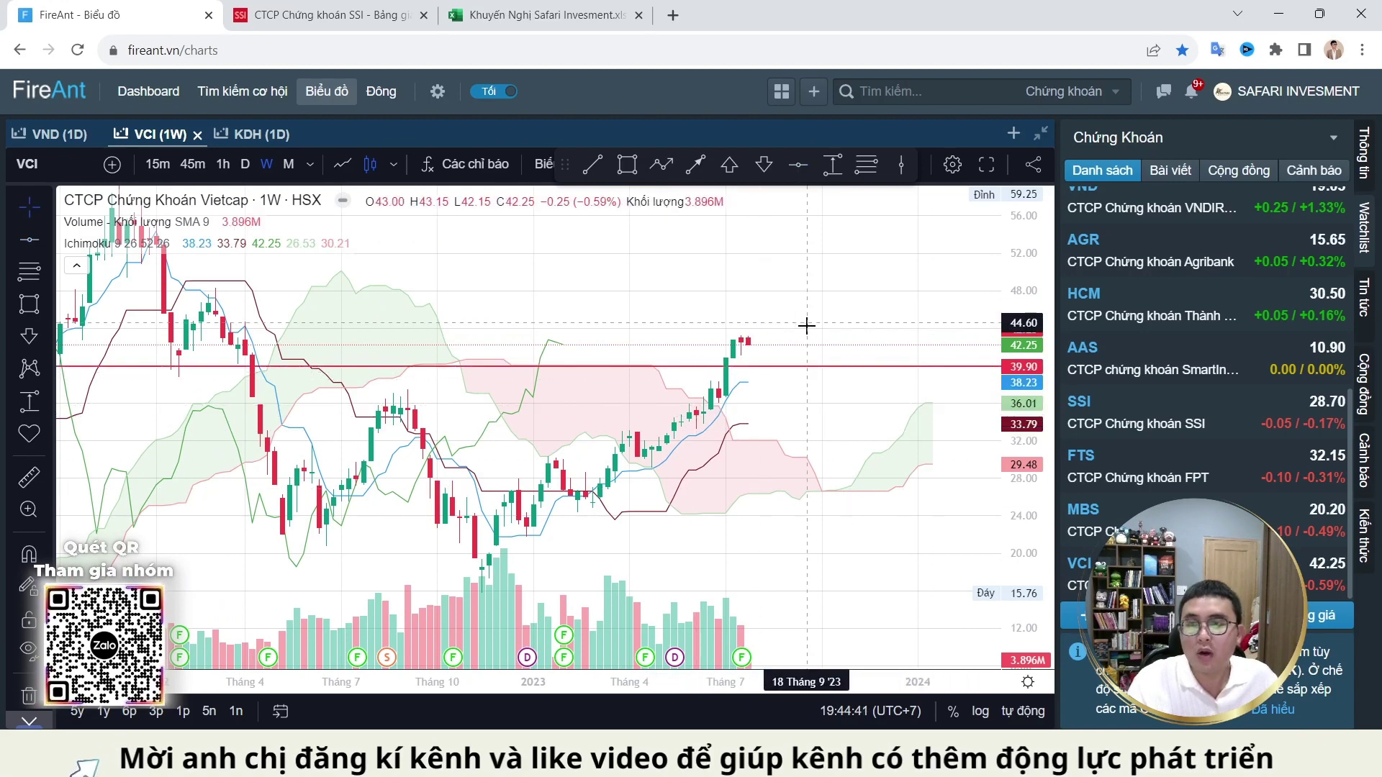
pyautogui.scroll(-2, 827, 339)
pyautogui.scroll(3, 864, 372)
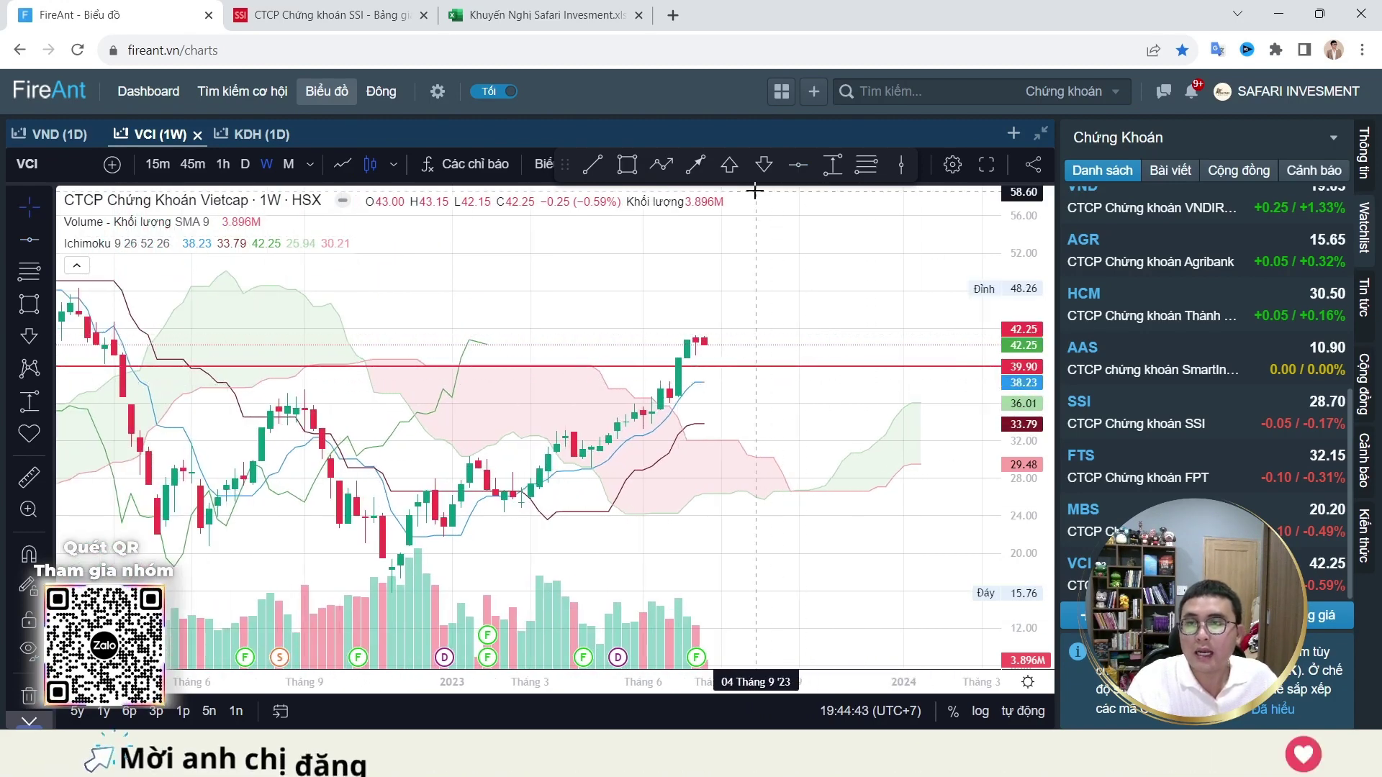
# Step: Replace the VCI line with a down-arrow mark beside the latest candle and draw a straight arrow pointing down below it
pyautogui.click(720, 347)
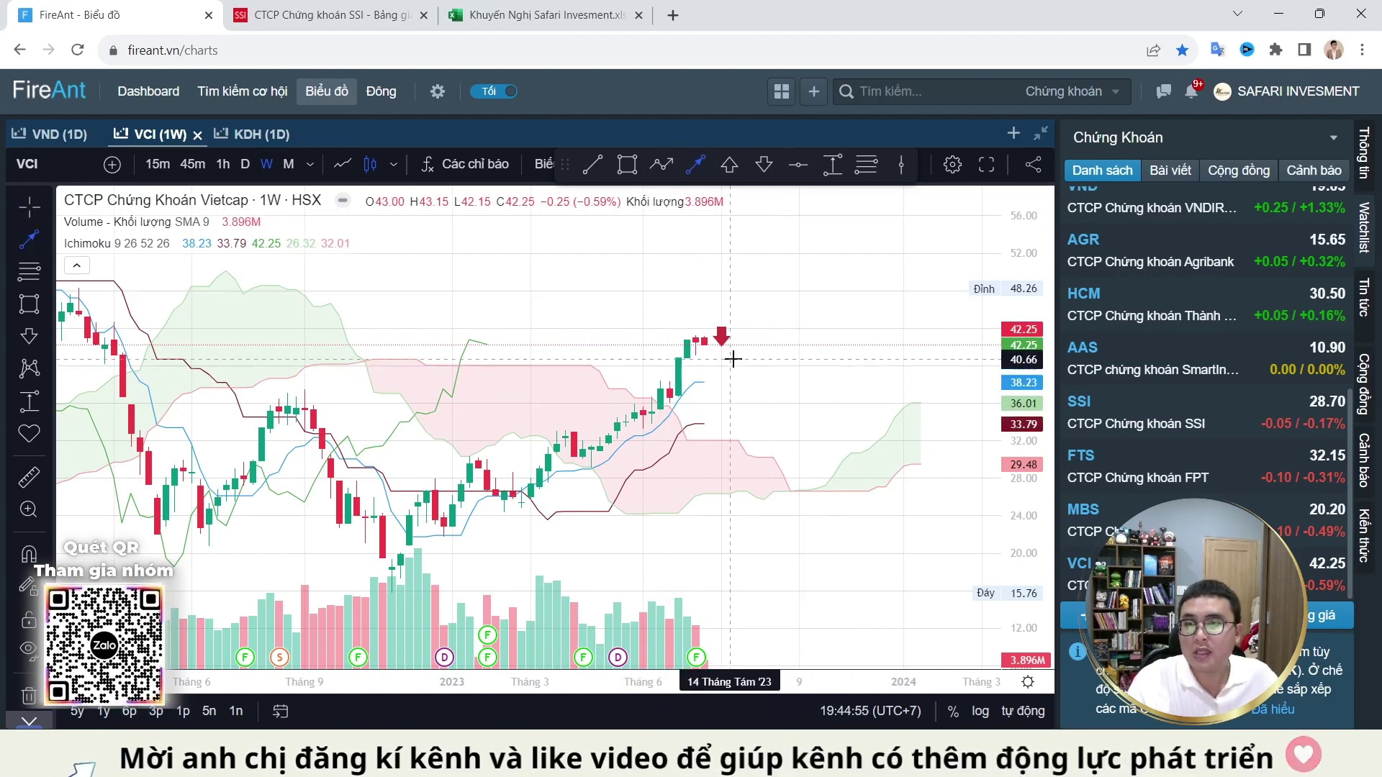
pyautogui.moveTo(727, 357); pyautogui.dragTo(729, 408)
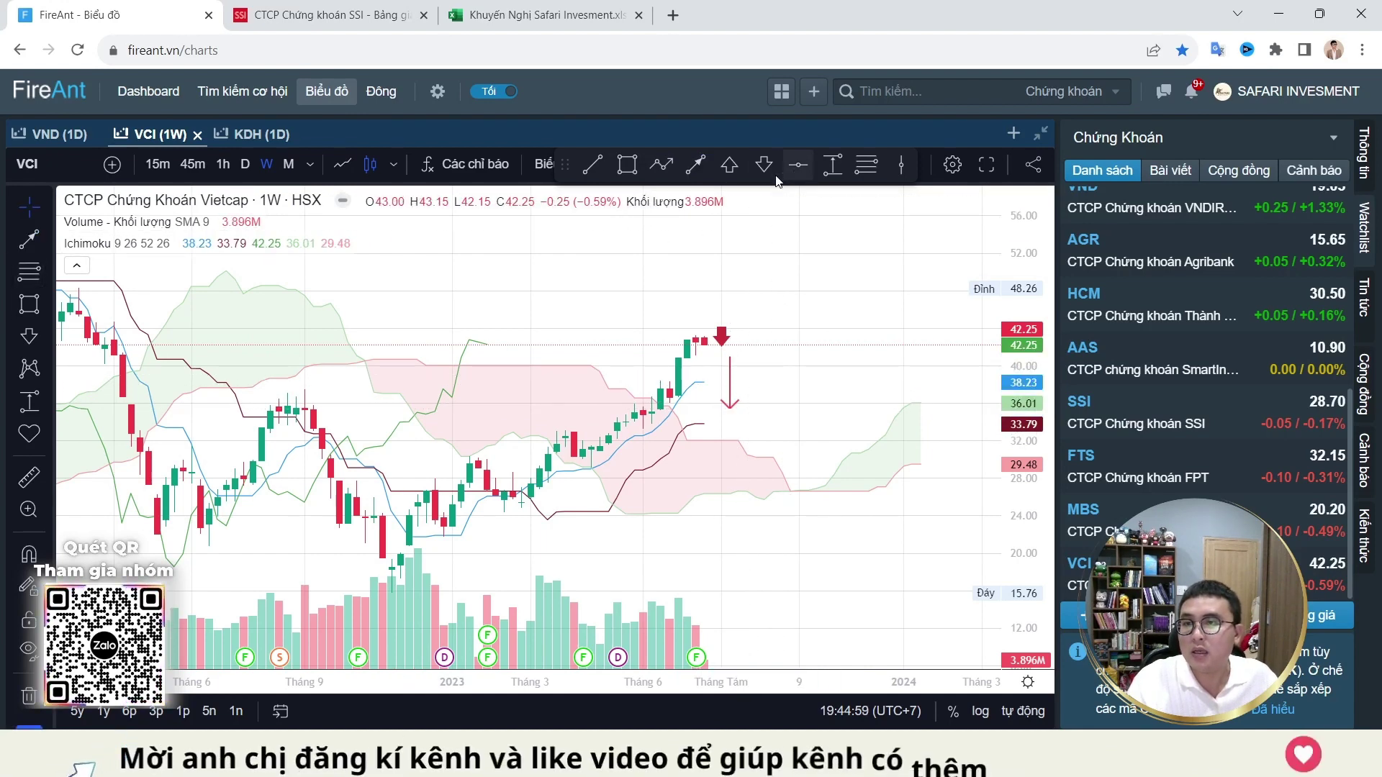
# Step: Brush a freehand curve that rises from the end of the base line and flattens out, and tilt the drawn arrow's tip toward it
pyautogui.click(47, 336)
pyautogui.click(47, 336)
pyautogui.click(46, 336)
pyautogui.click(46, 371)
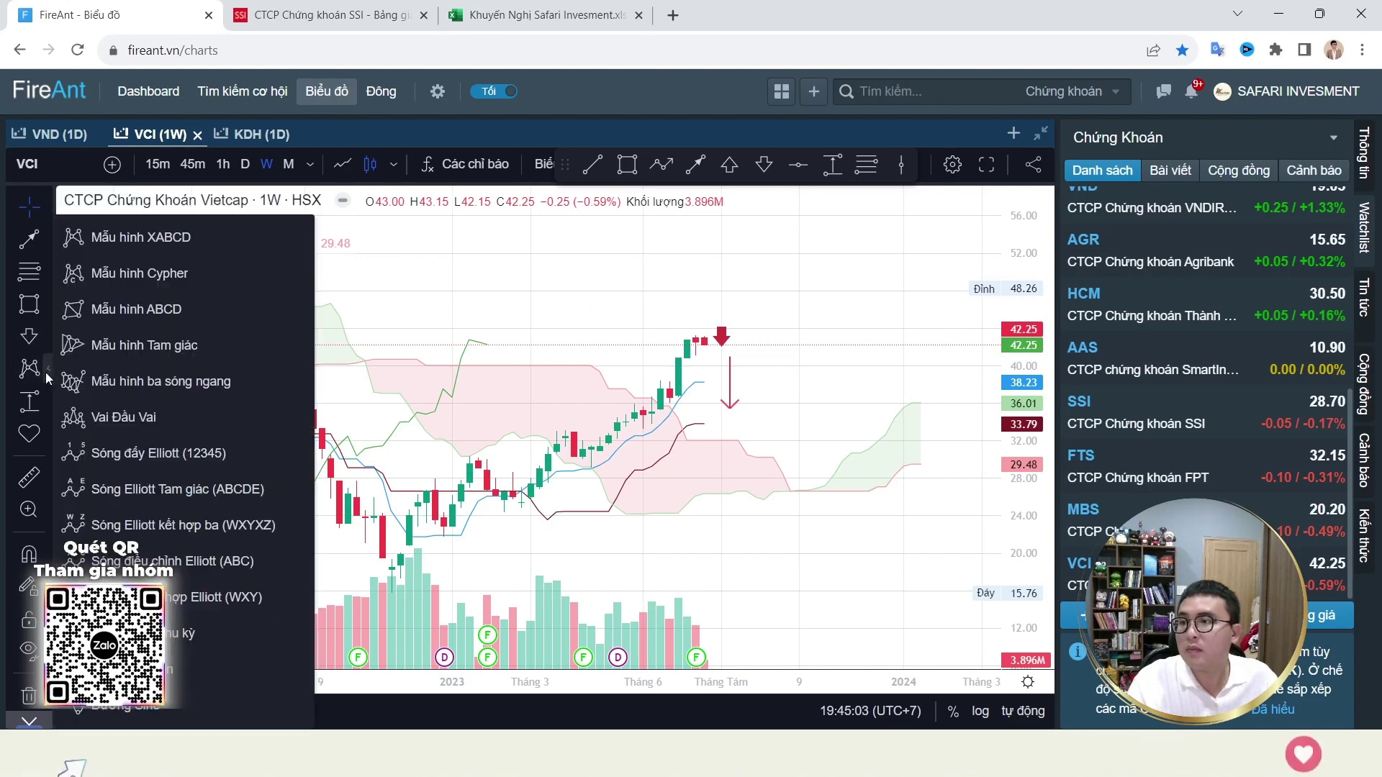
pyautogui.click(47, 304)
pyautogui.click(85, 301)
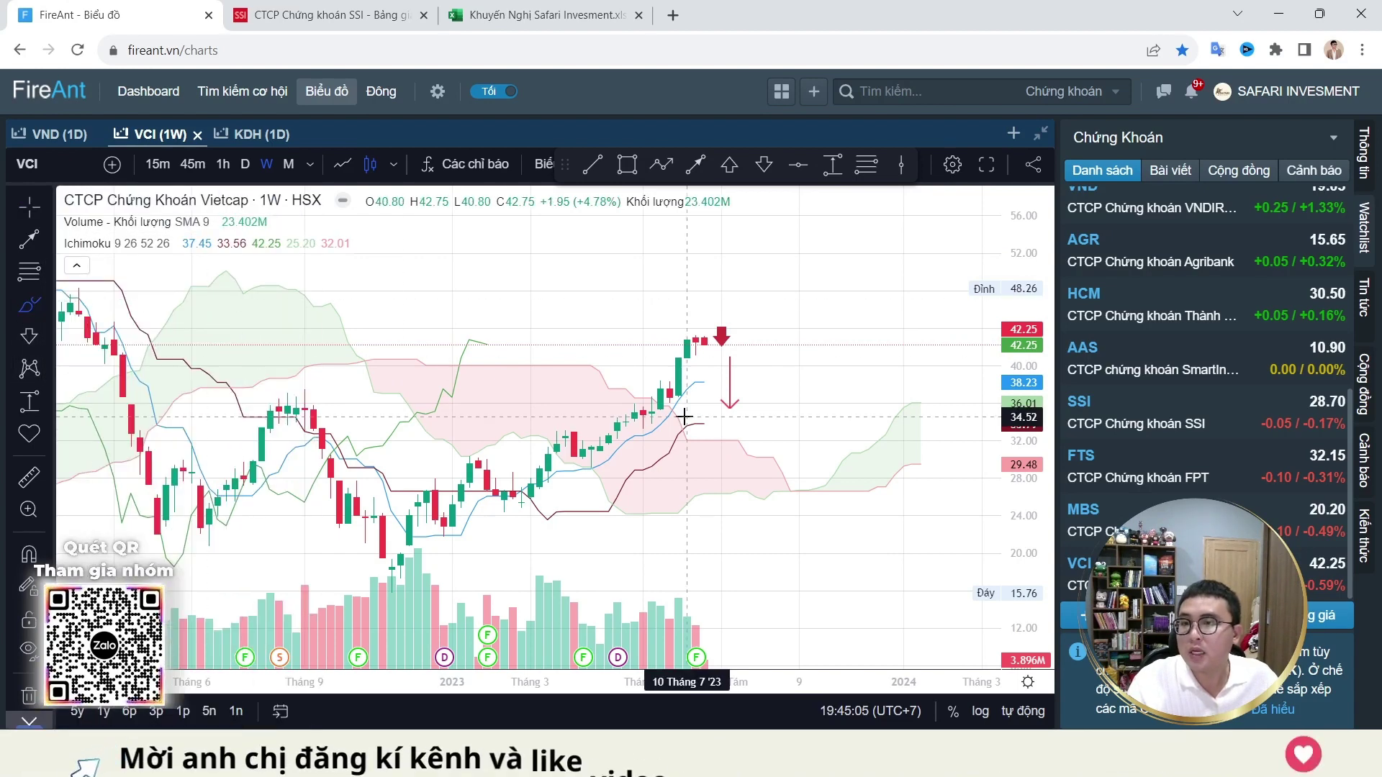
pyautogui.moveTo(695, 423); pyautogui.dragTo(699, 422)
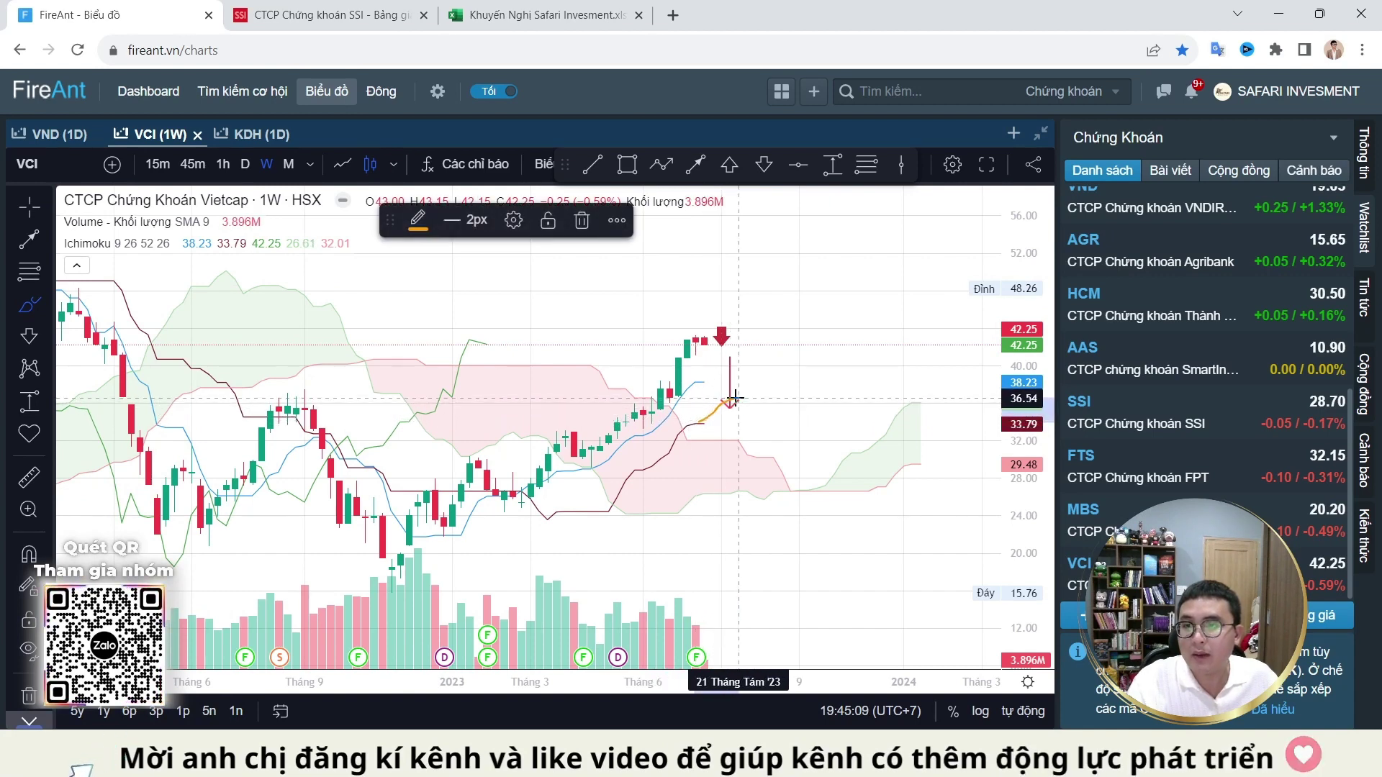
pyautogui.moveTo(764, 400); pyautogui.dragTo(826, 402)
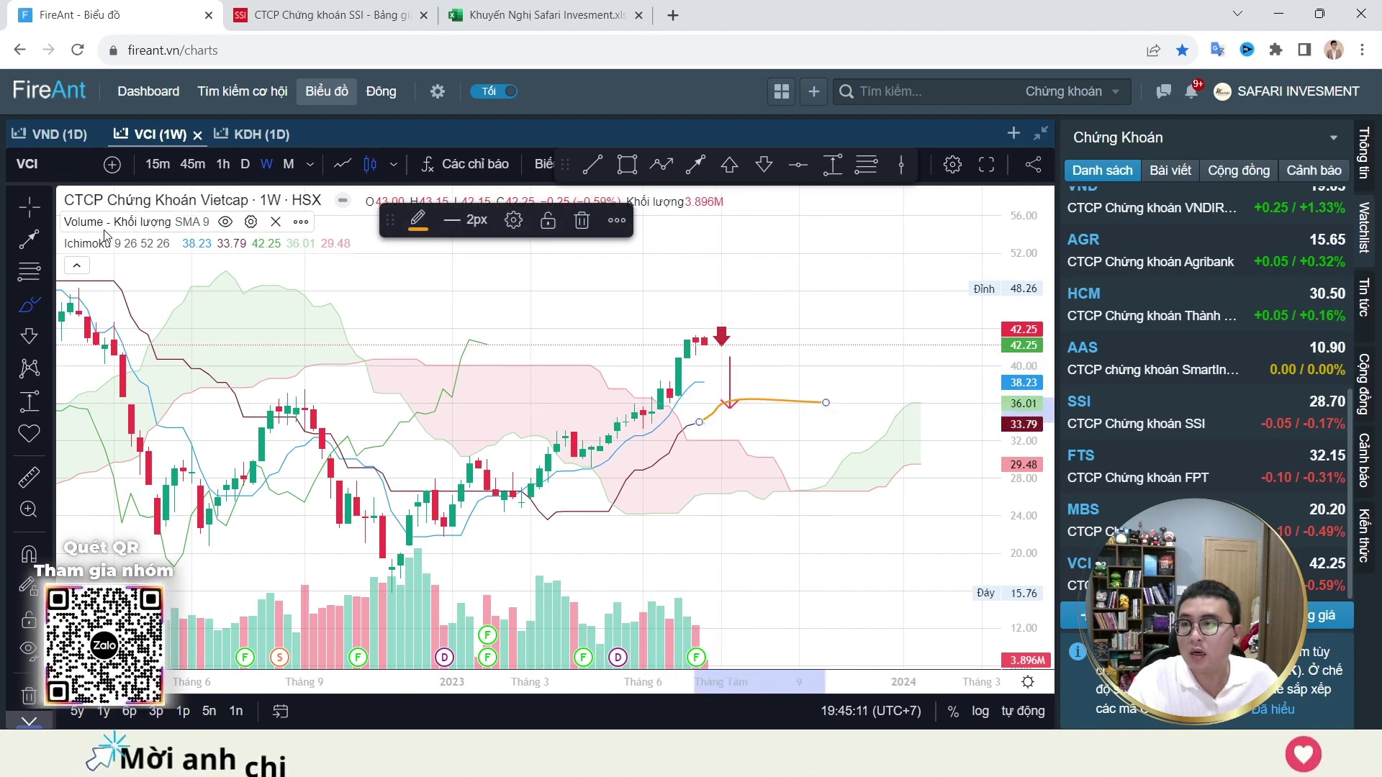
pyautogui.moveTo(730, 412); pyautogui.dragTo(750, 398)
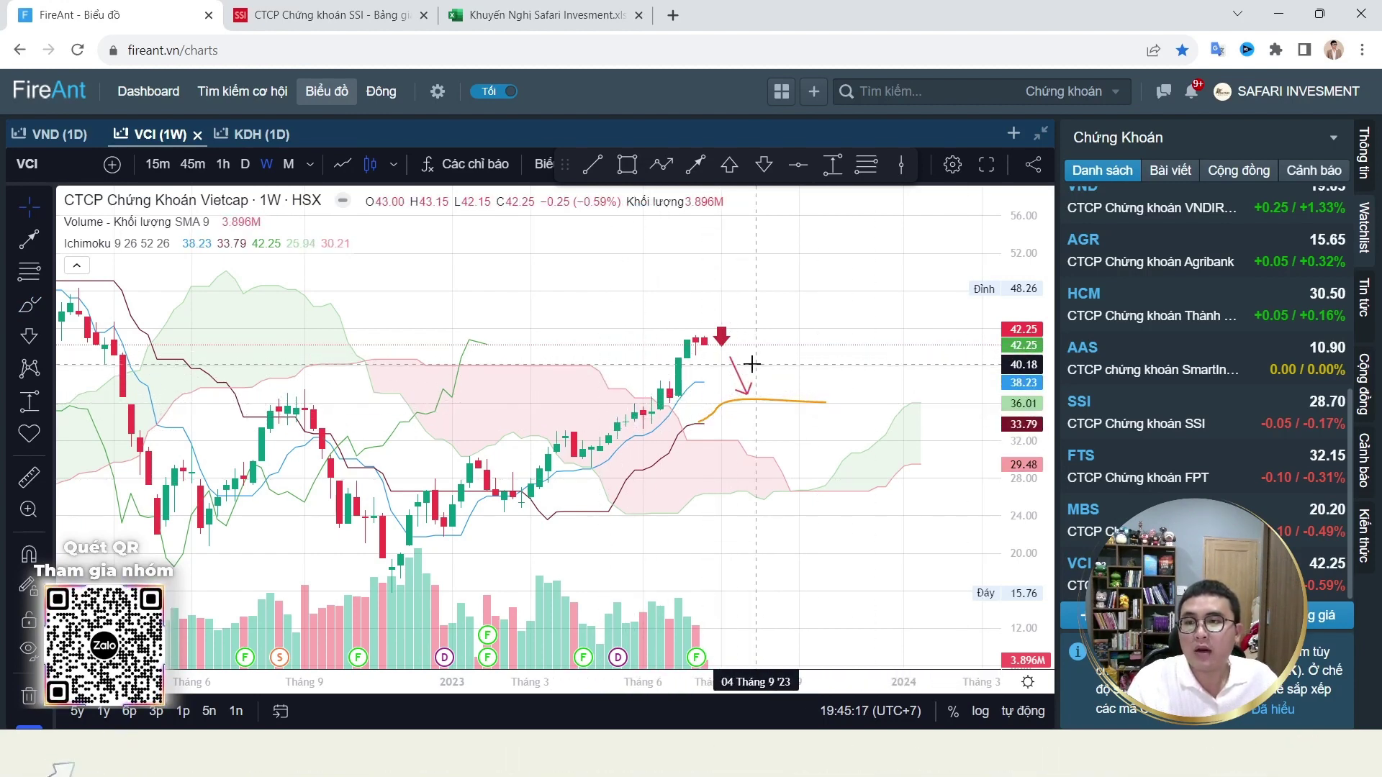
# Step: Draw a thin rectangle across the latest VCI weekly candles, spanning about 41.5 to 43.2 and extending past the down-arrow mark
pyautogui.click(627, 164)
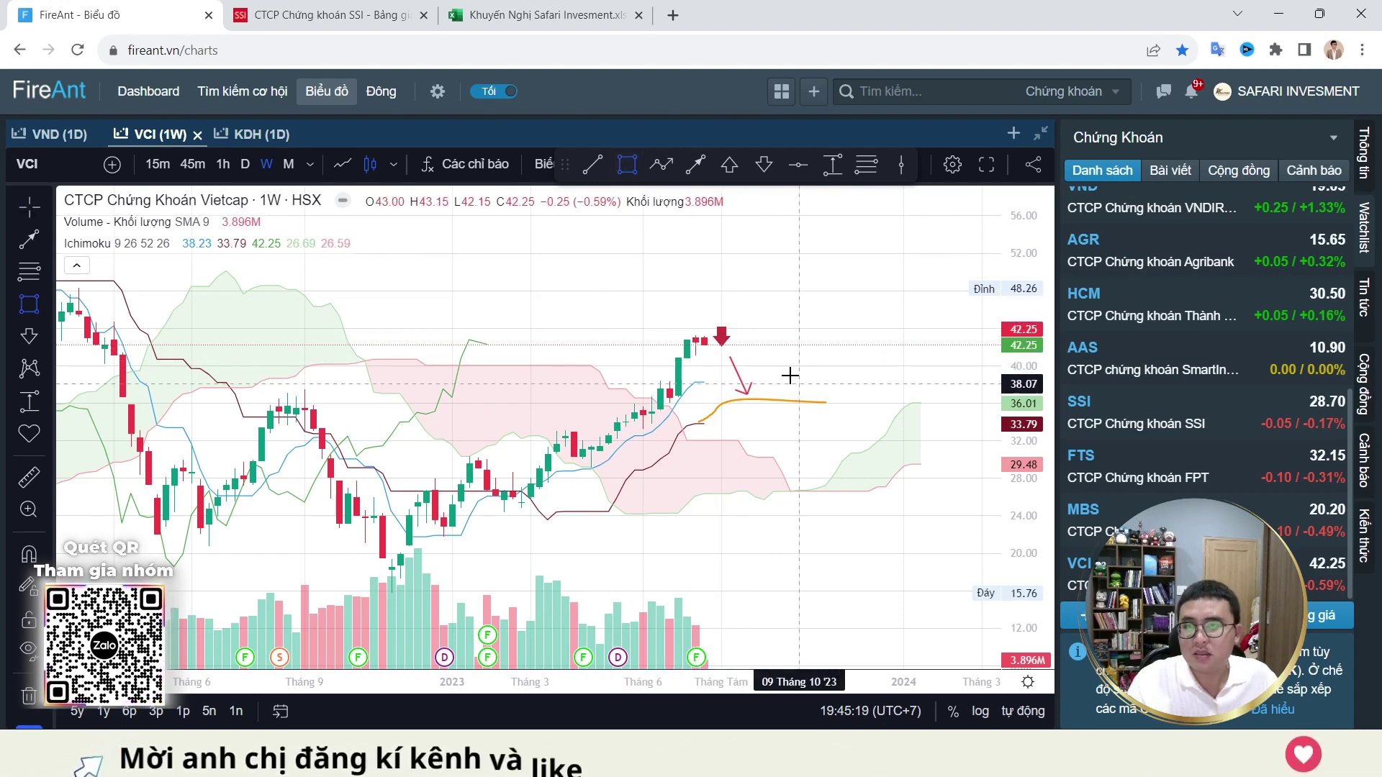
pyautogui.moveTo(774, 353); pyautogui.dragTo(652, 336)
pyautogui.click(854, 347)
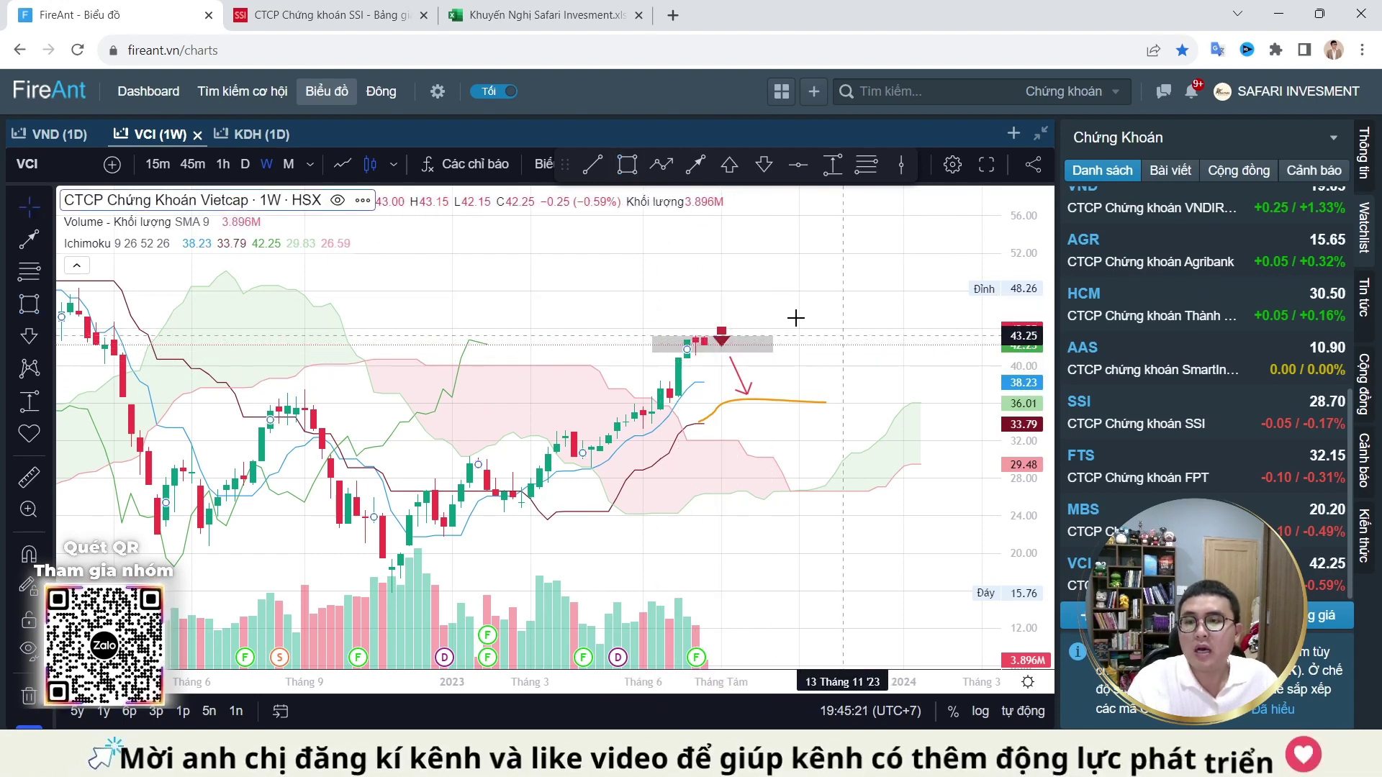
pyautogui.click(798, 370)
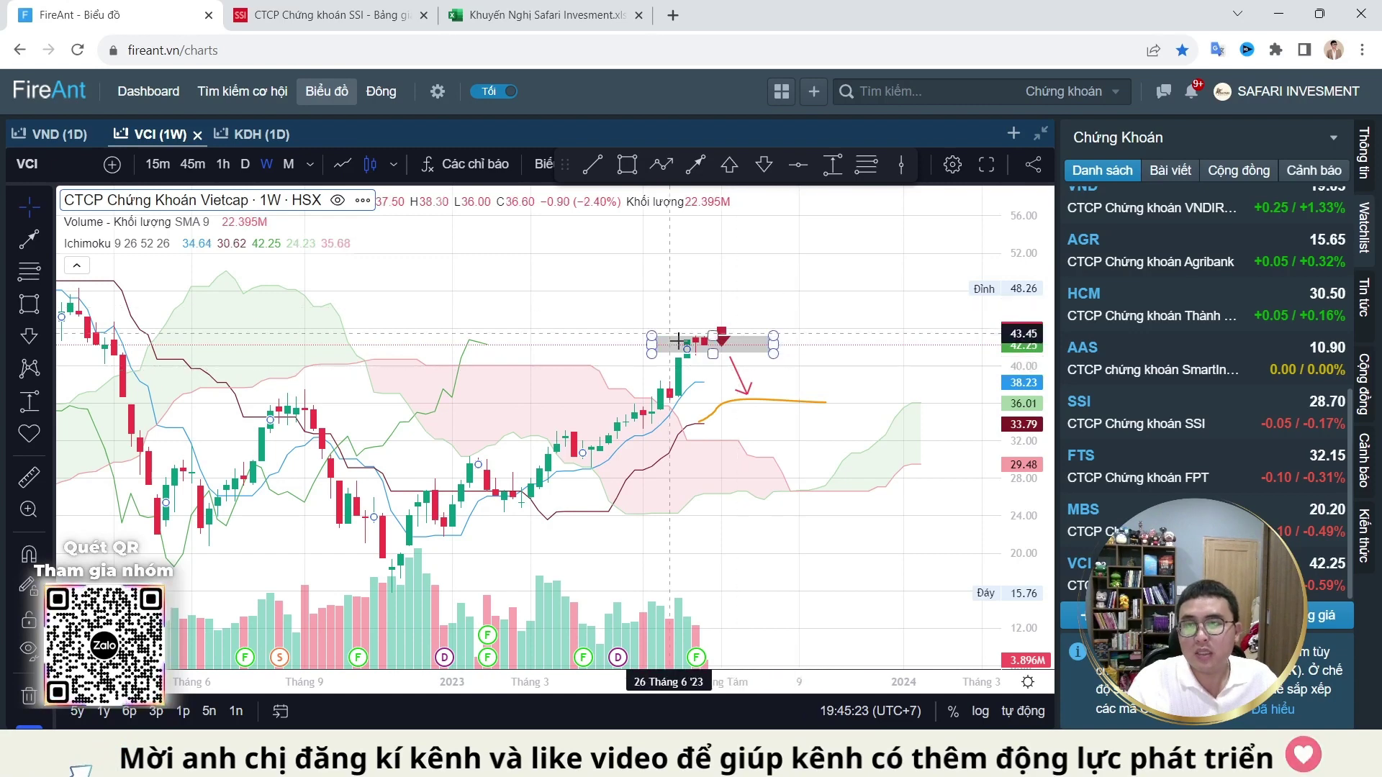
# Step: Switch to the VND daily chart and load VCI in it, with the latest candles and MACD in view
pyautogui.click(57, 134)
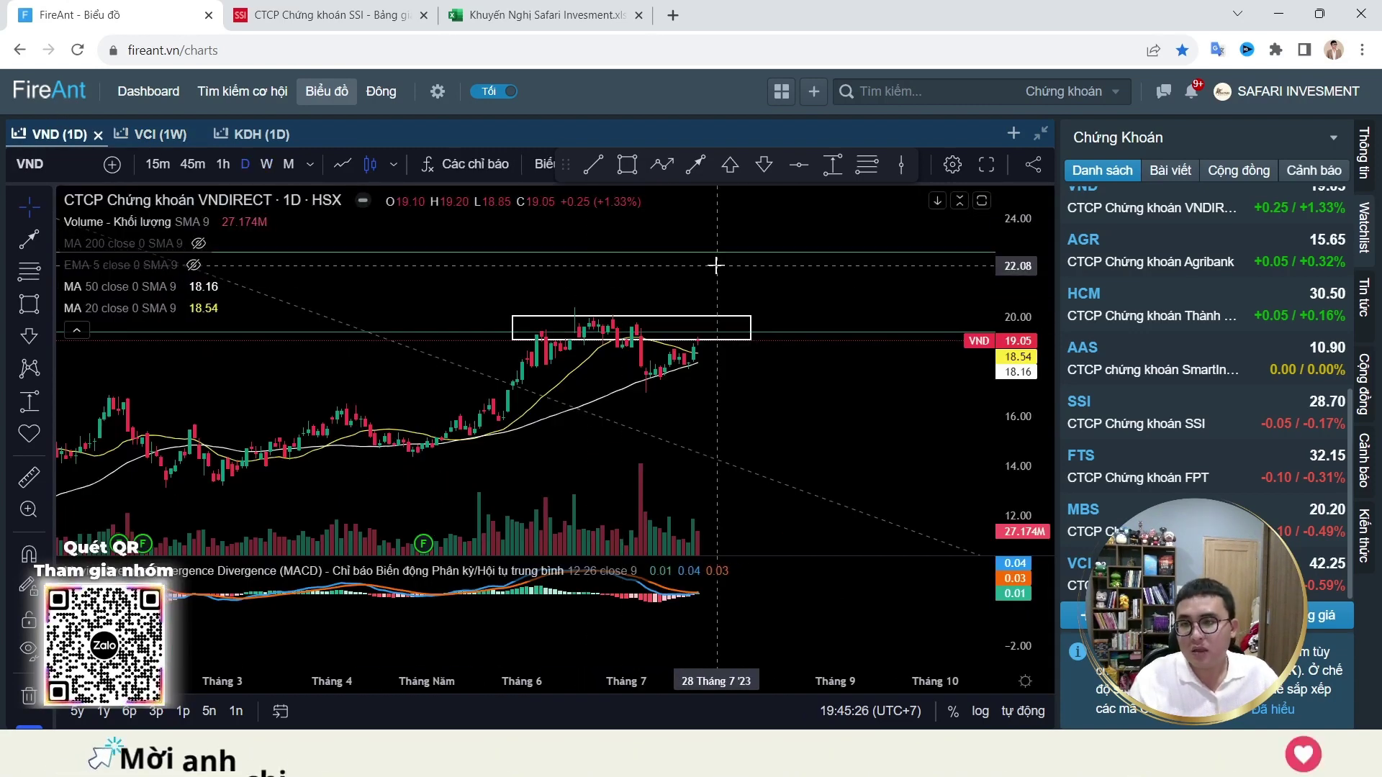
pyautogui.write('VCI')
pyautogui.press('Return')
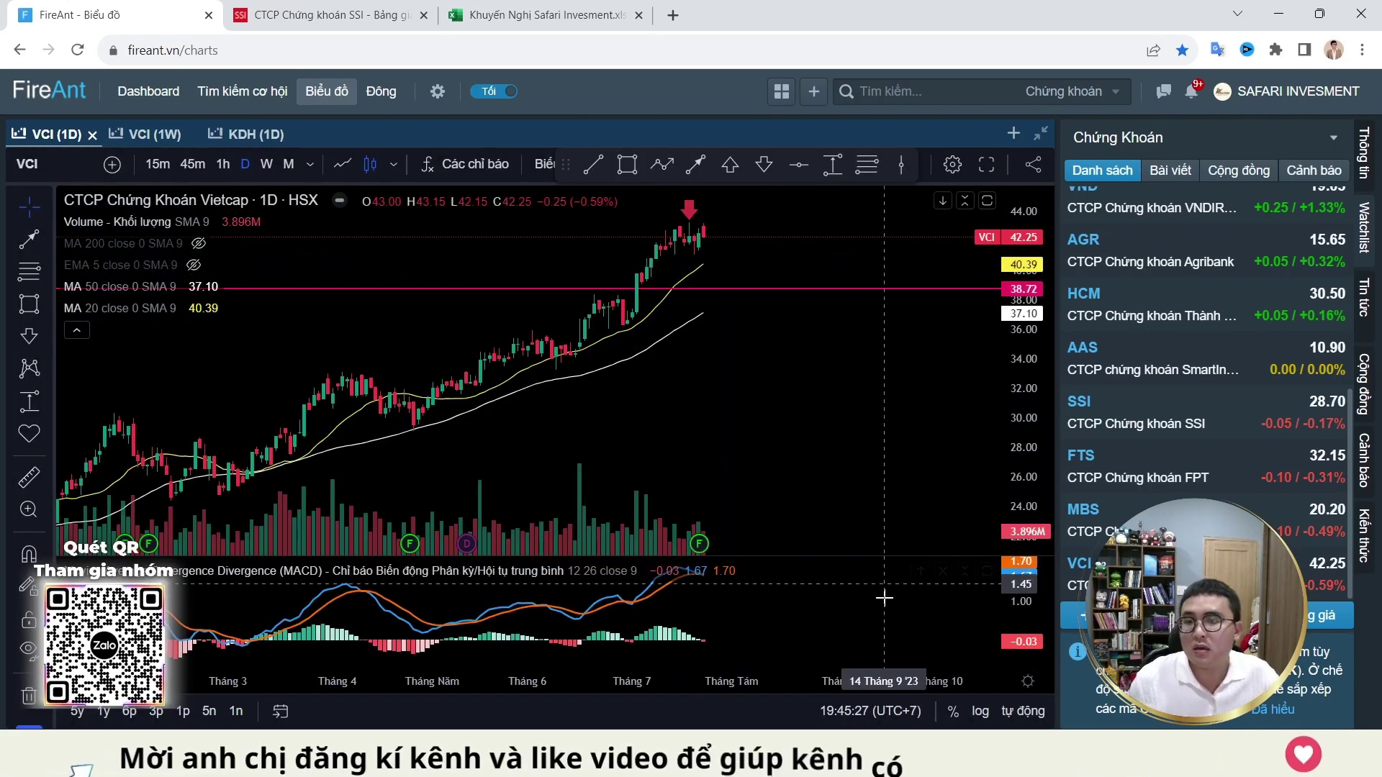
pyautogui.moveTo(896, 624); pyautogui.dragTo(898, 618)
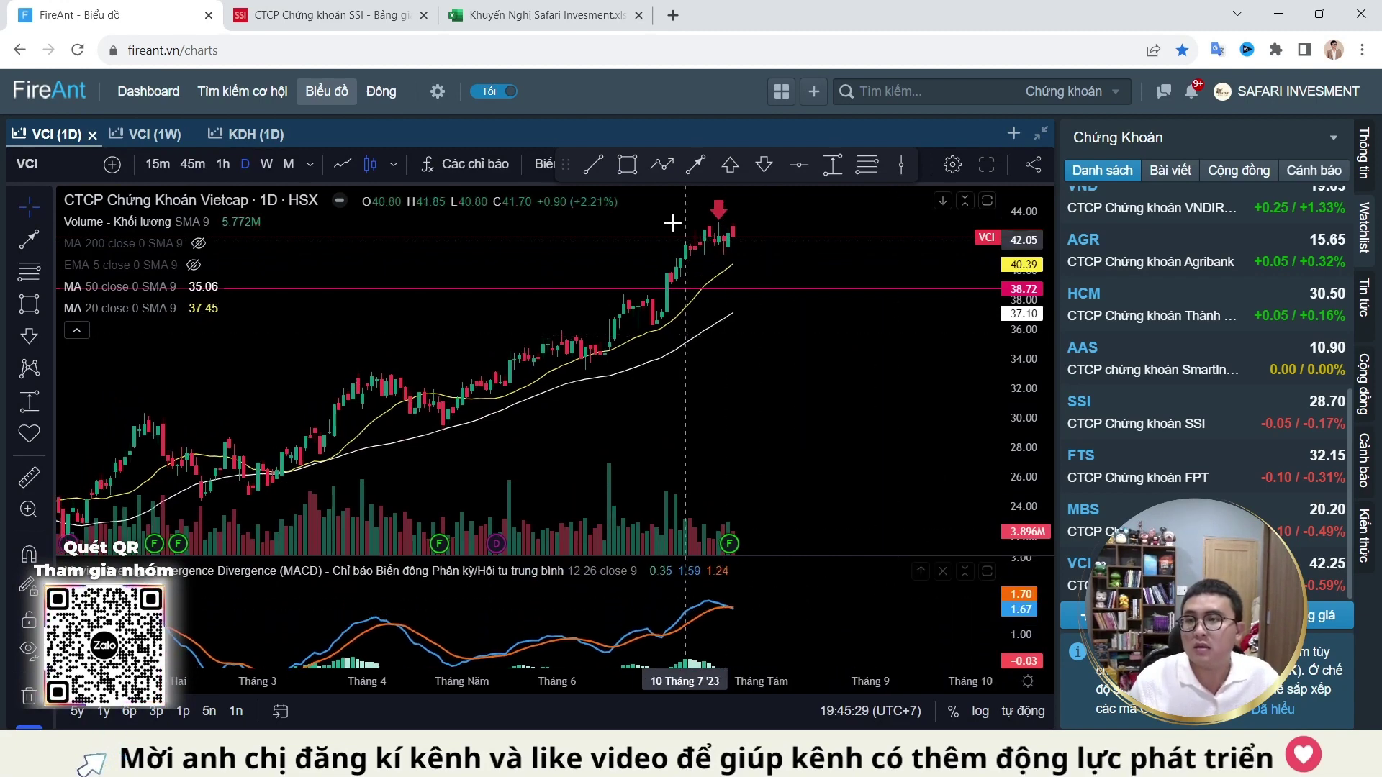
# Step: Draw a rectangle around the latest section of the MACD lines on the VCI daily chart
pyautogui.click(771, 623)
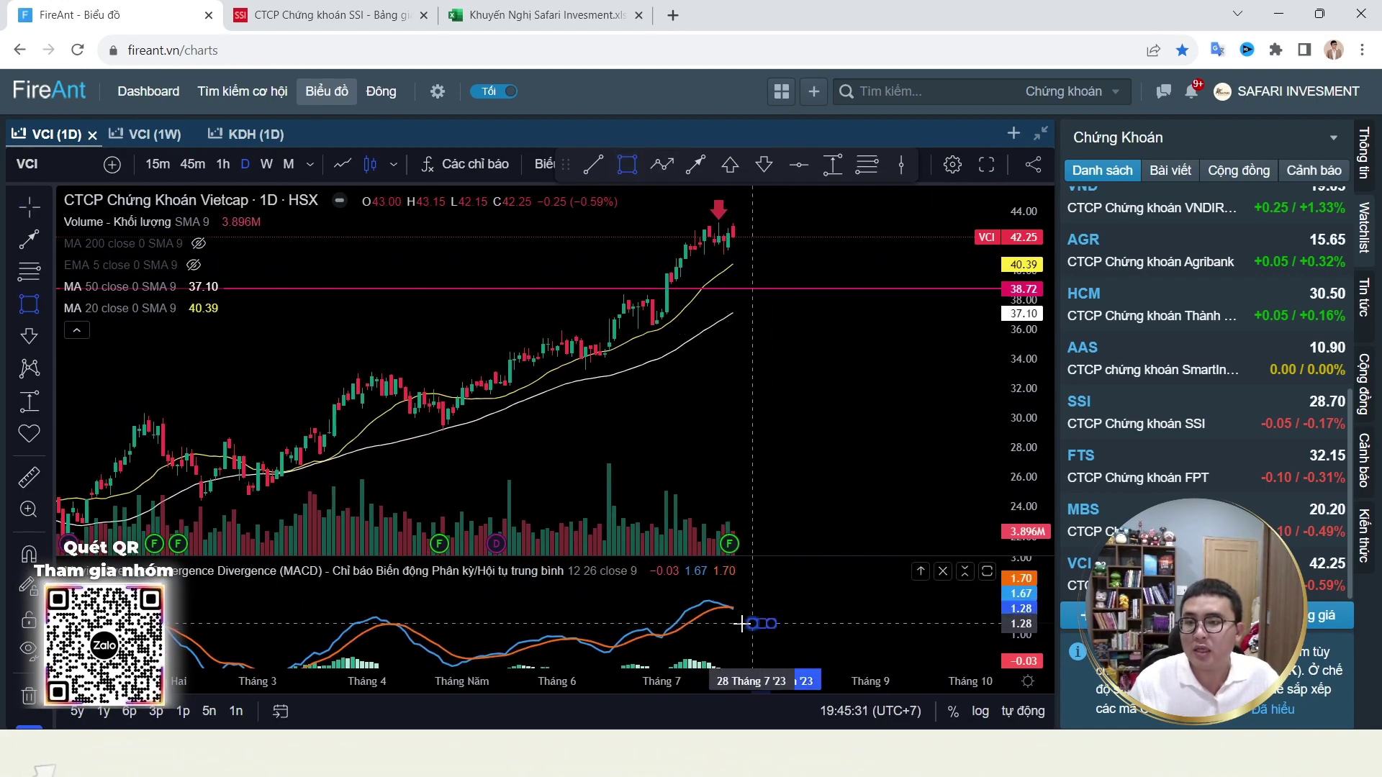
pyautogui.click(670, 594)
pyautogui.click(846, 630)
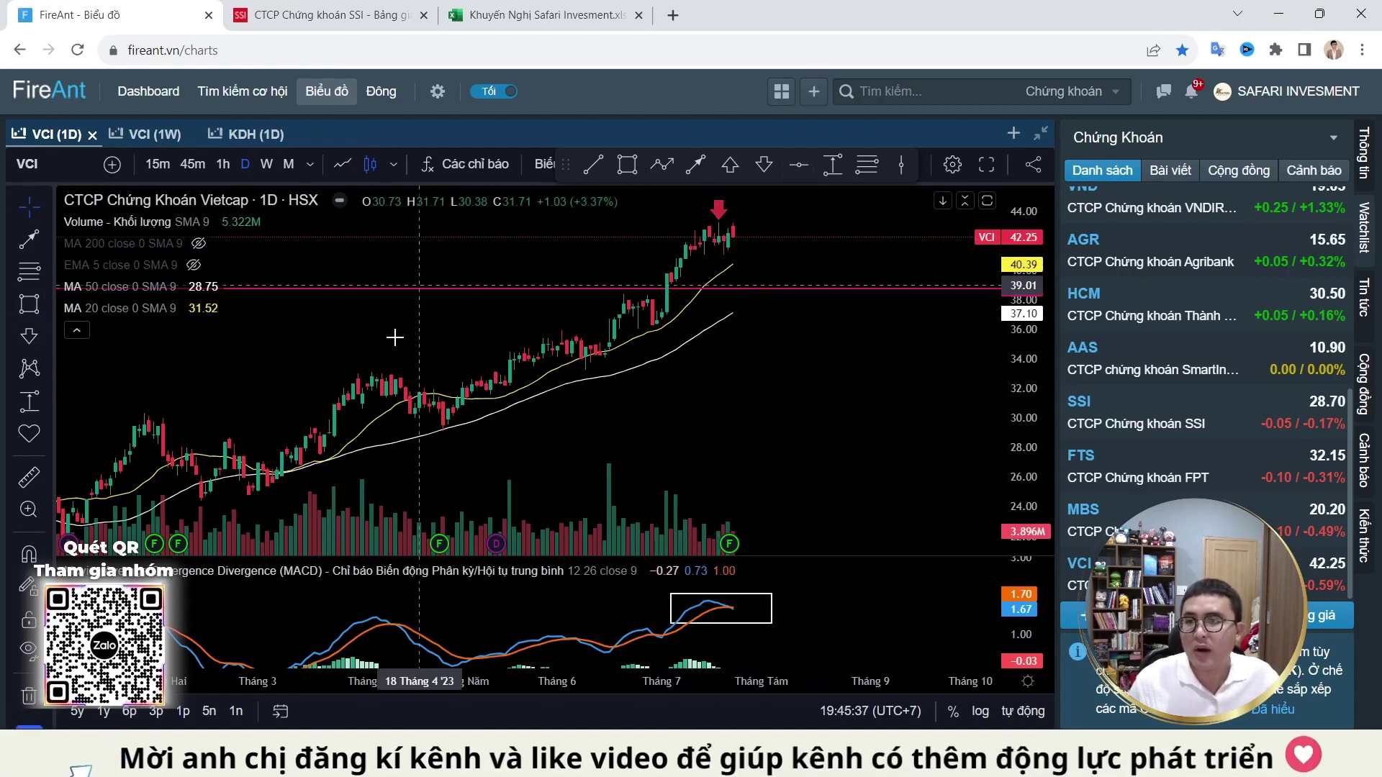
# Step: Brush a short freehand curve extending the MACD lines past the latest candle, and remove the rectangle around them
pyautogui.click(46, 297)
pyautogui.click(82, 308)
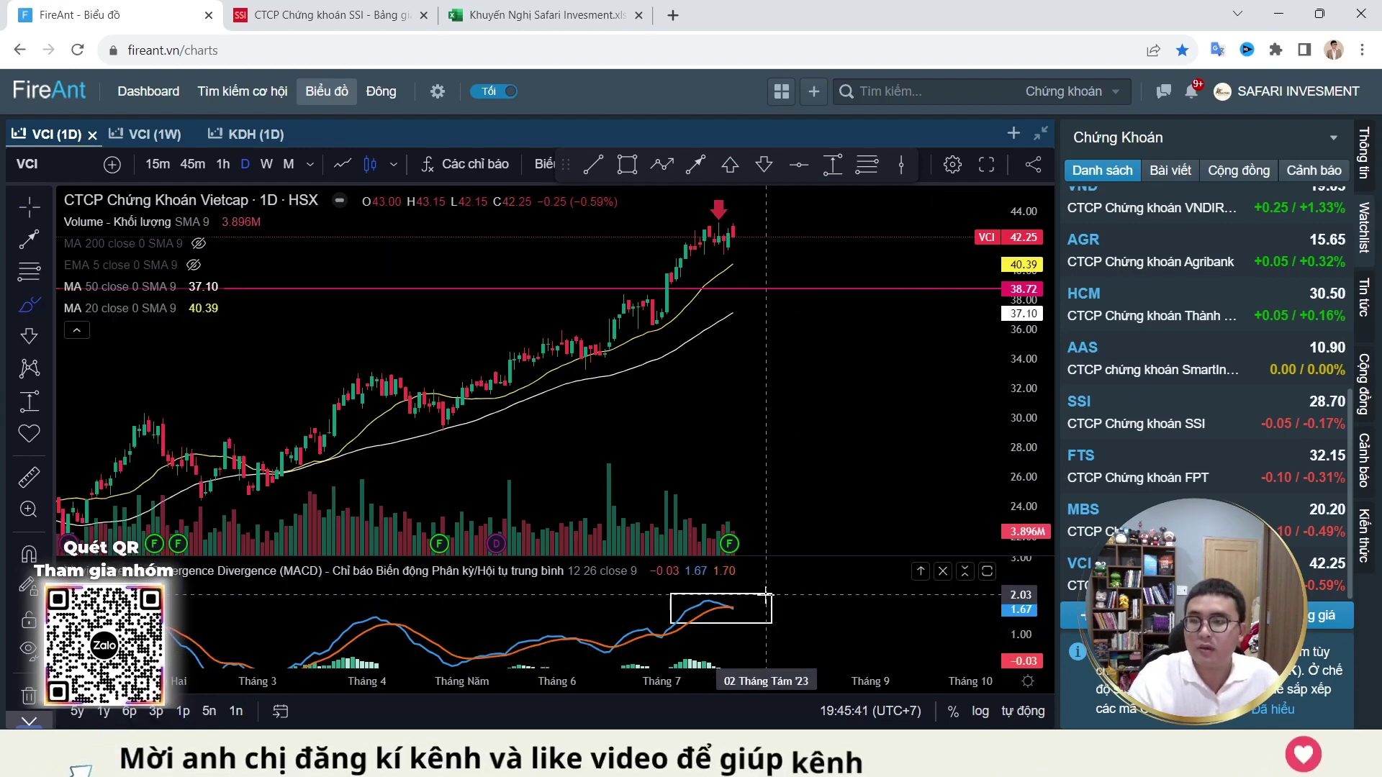
pyautogui.moveTo(717, 603); pyautogui.dragTo(728, 606)
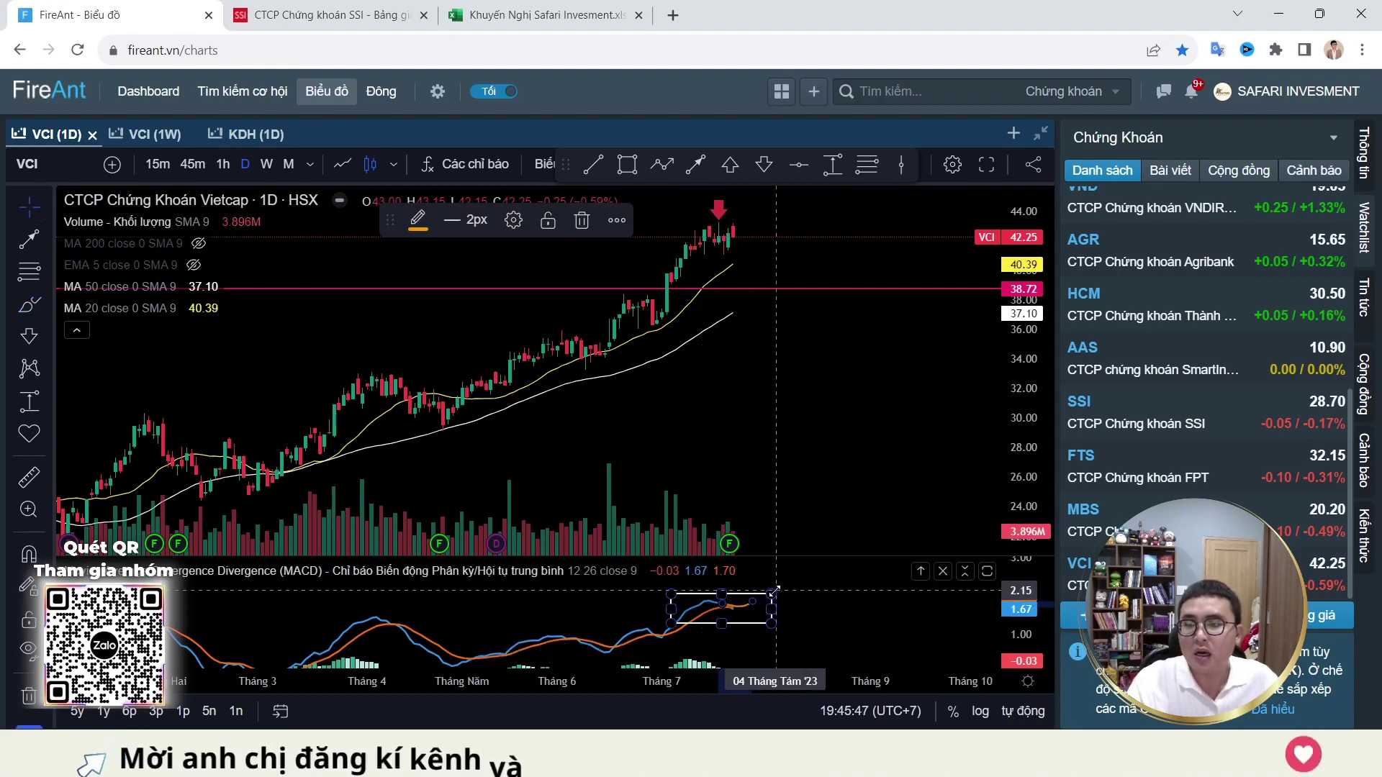
# Step: Draw a rising trend line over the latest VCI daily price highs and a falling trend line over the latest MACD peak
pyautogui.click(51, 243)
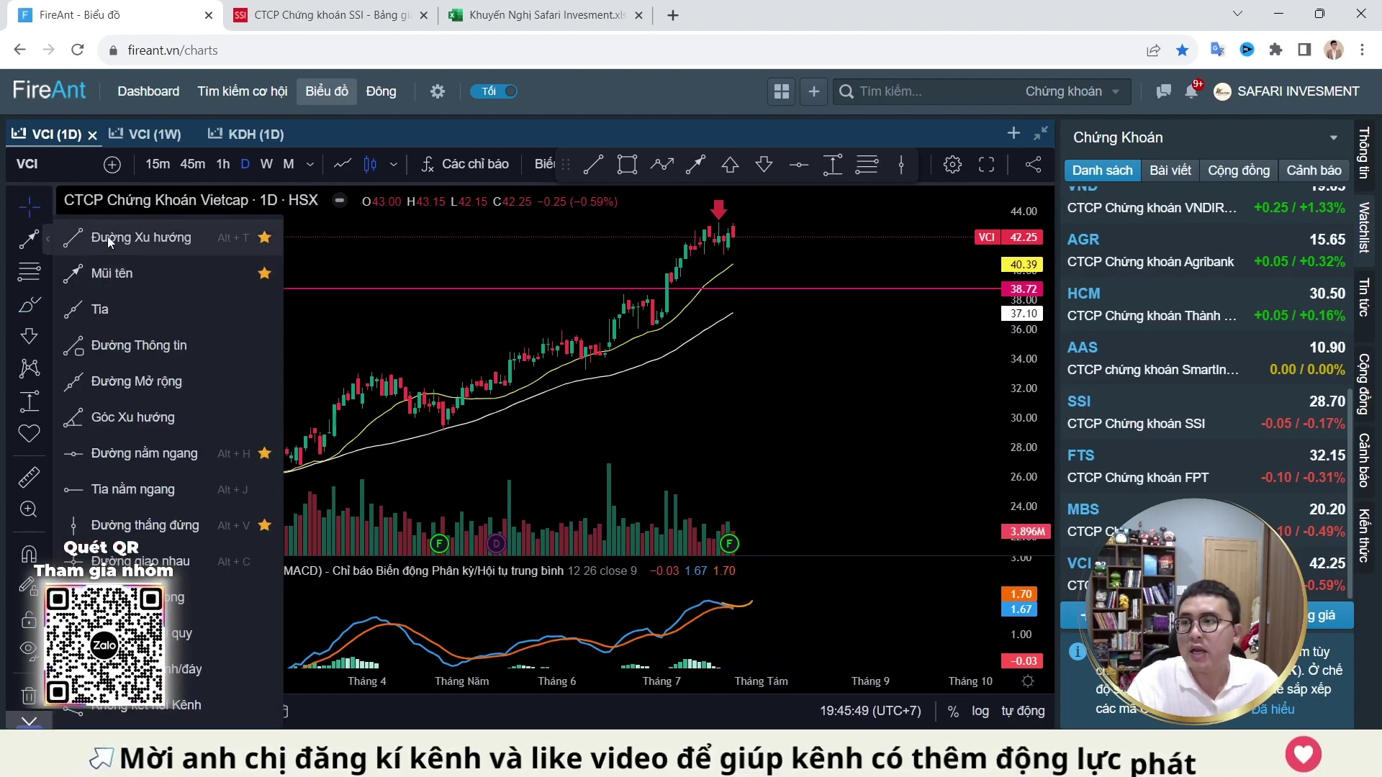
pyautogui.click(107, 237)
pyautogui.click(671, 235)
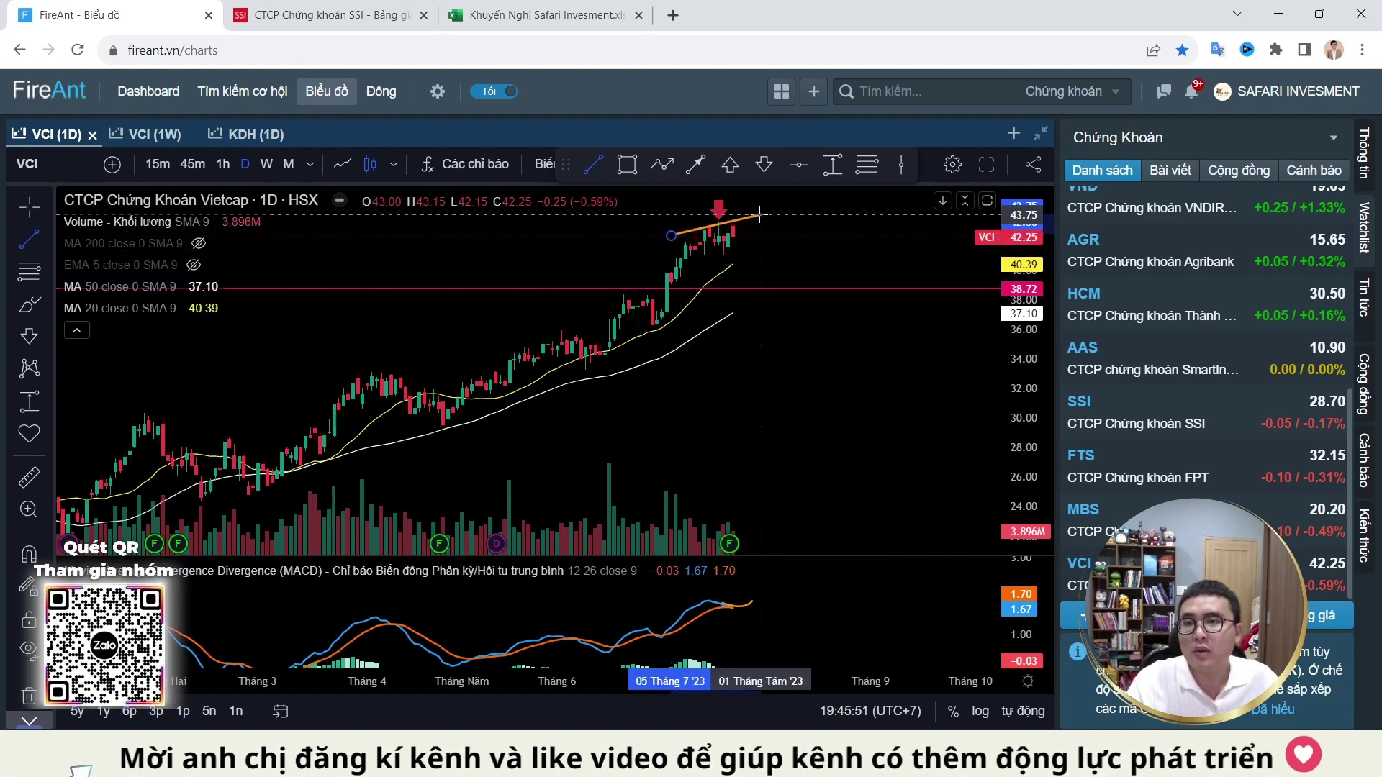
pyautogui.click(760, 214)
pyautogui.click(22, 243)
pyautogui.click(680, 597)
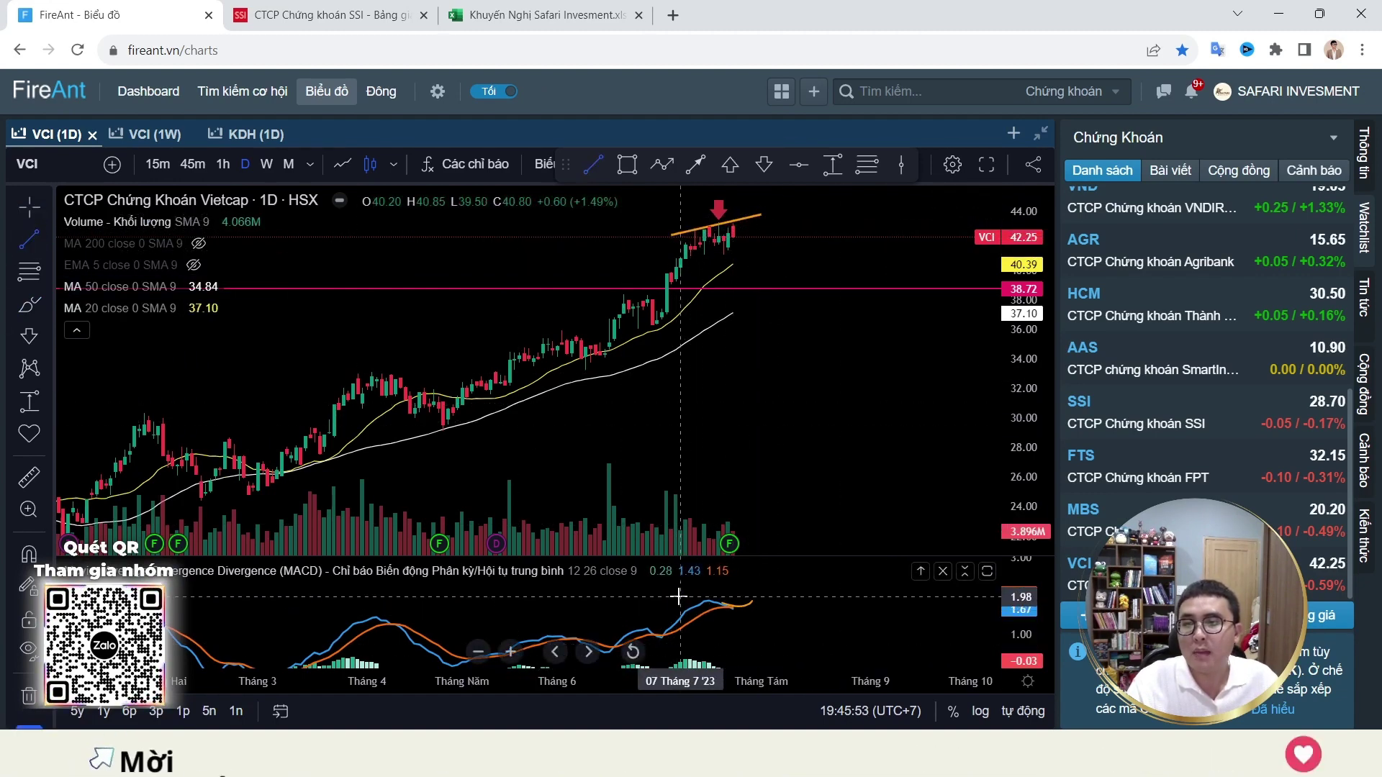
pyautogui.click(805, 605)
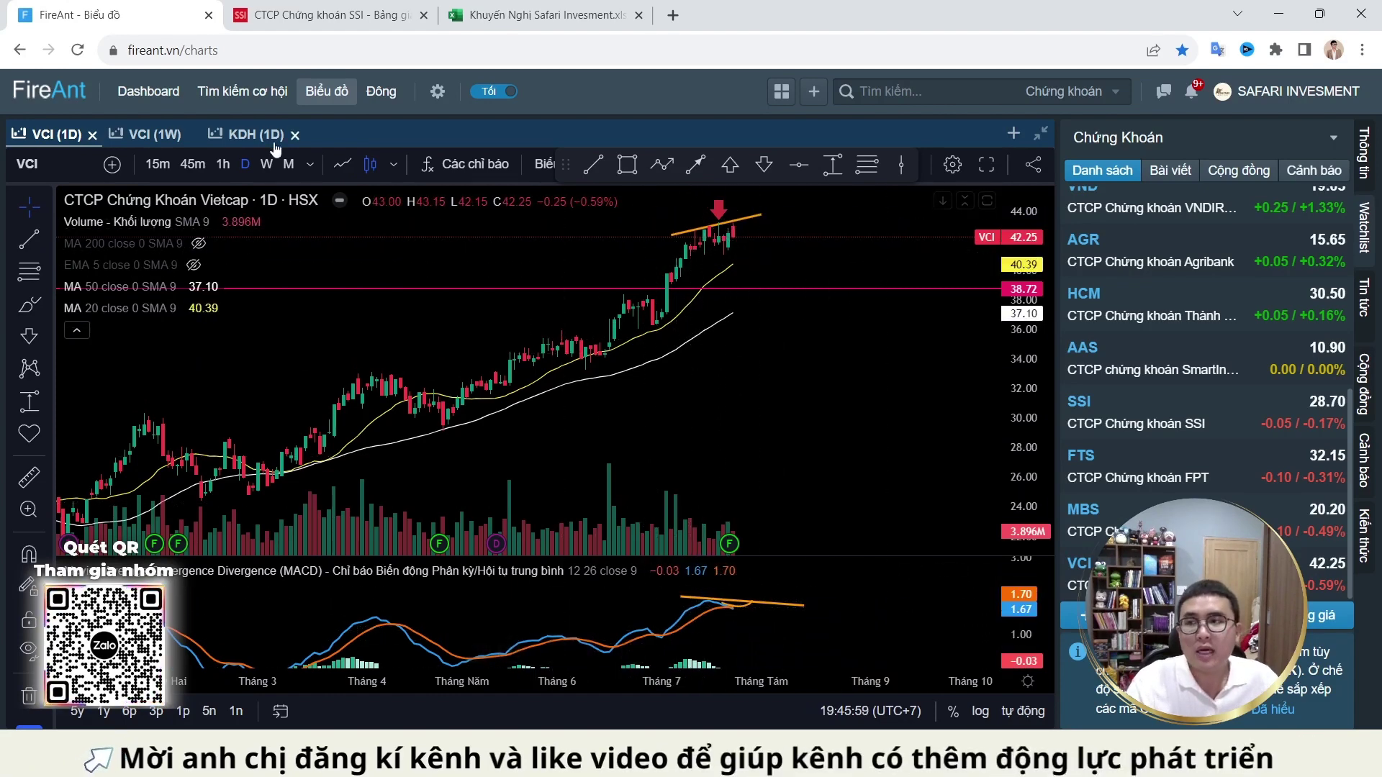
# Step: Return to the VCI weekly chart and switch the watchlist from Chứng Khoán to Dầu Khí
pyautogui.click(160, 135)
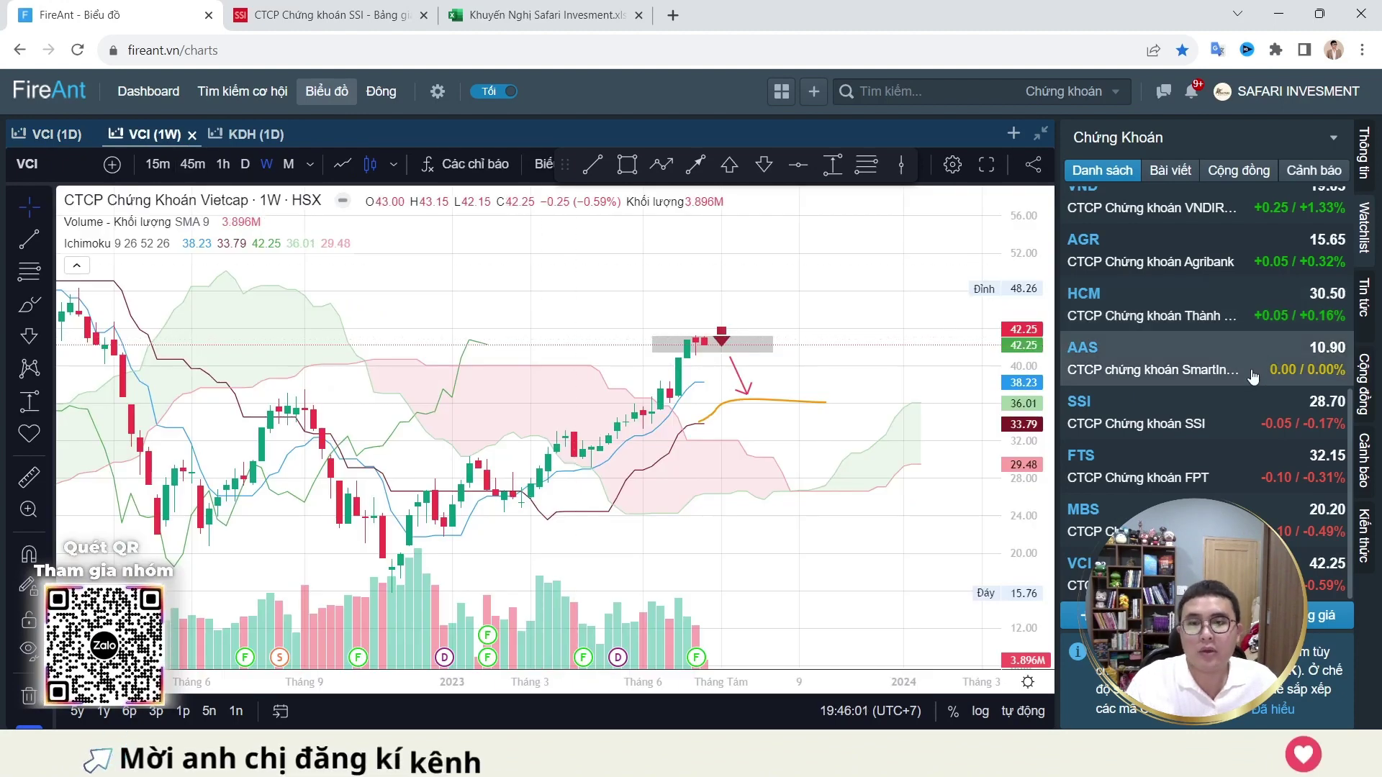
pyautogui.scroll(5, 1236, 401)
pyautogui.scroll(1, 1281, 356)
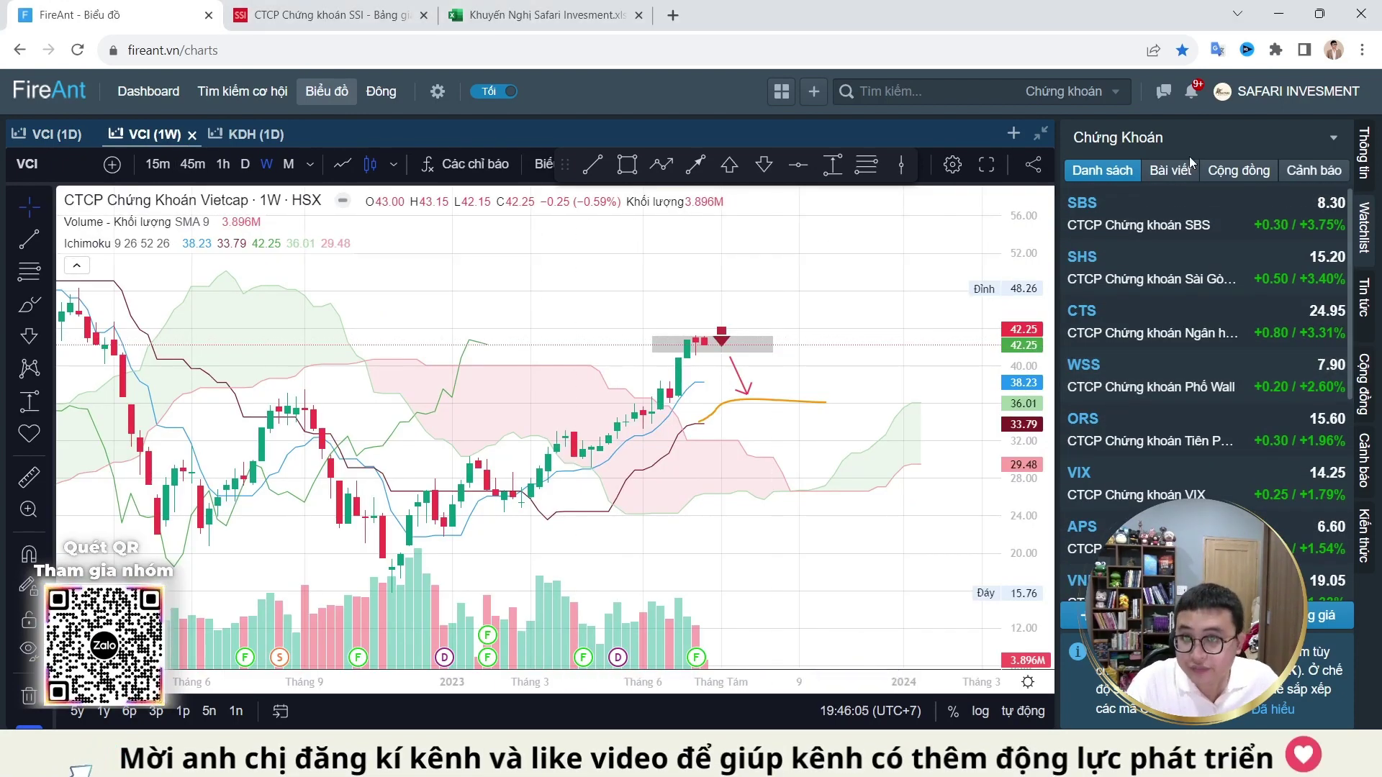
pyautogui.click(1267, 138)
pyautogui.click(1211, 364)
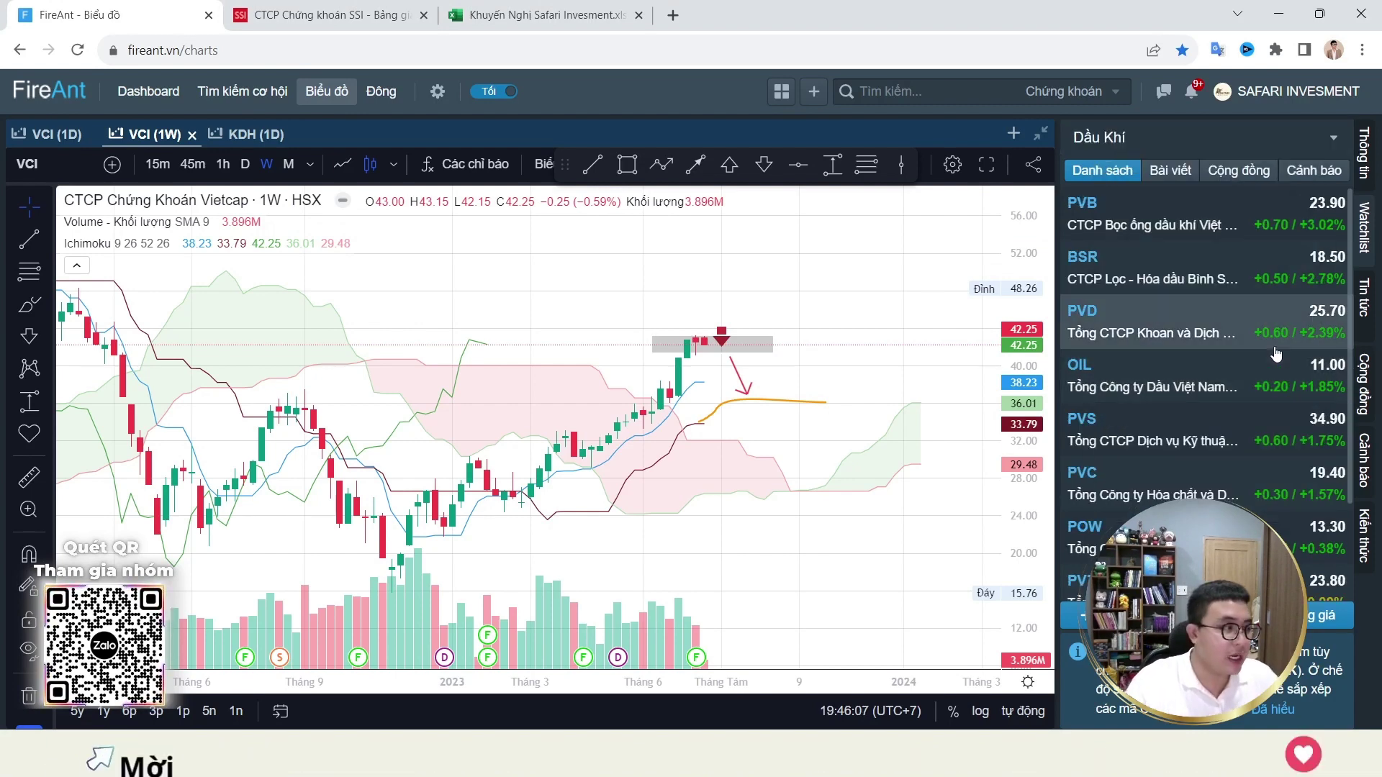
# Step: Load the PVB weekly chart from the watchlist and add a horizontal line at 18.03 along the top of the cloud
pyautogui.click(1195, 213)
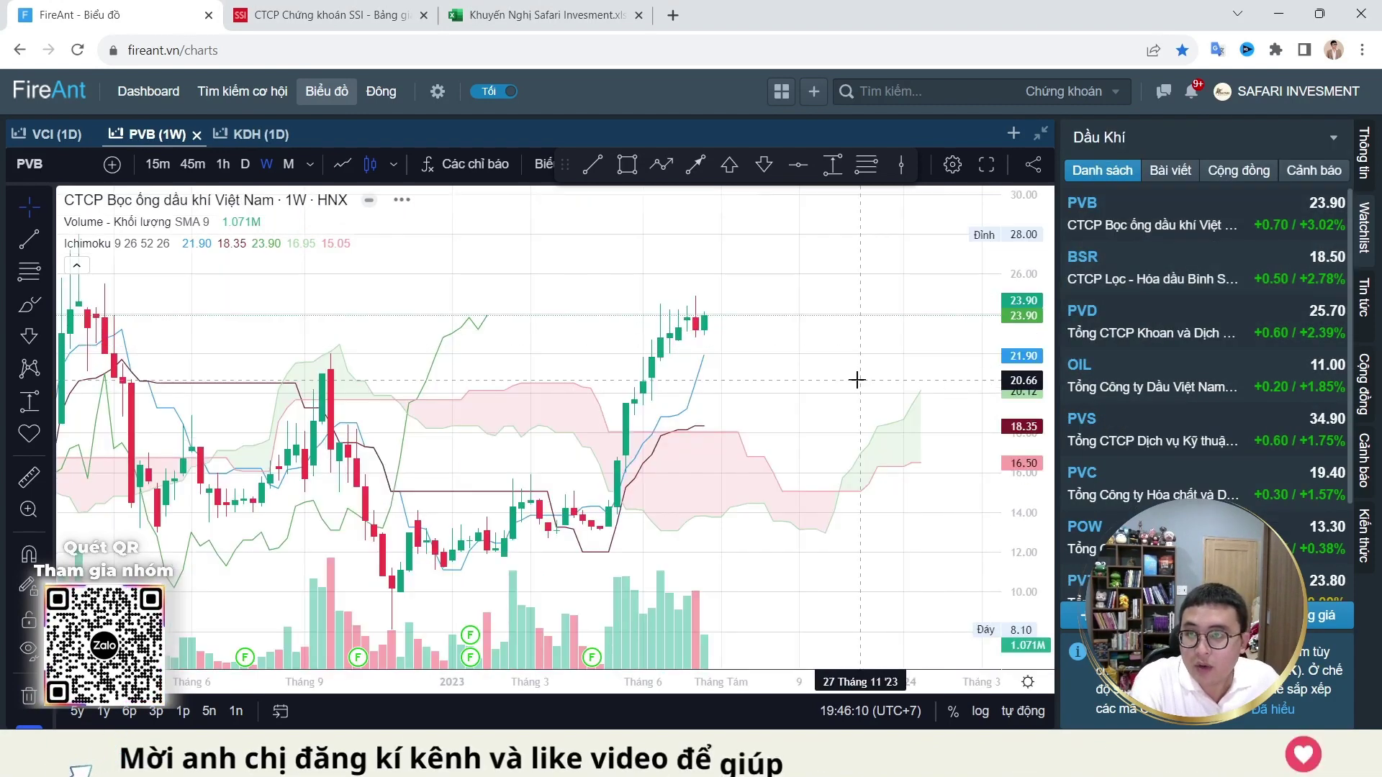
pyautogui.moveTo(1007, 337); pyautogui.dragTo(1028, 411)
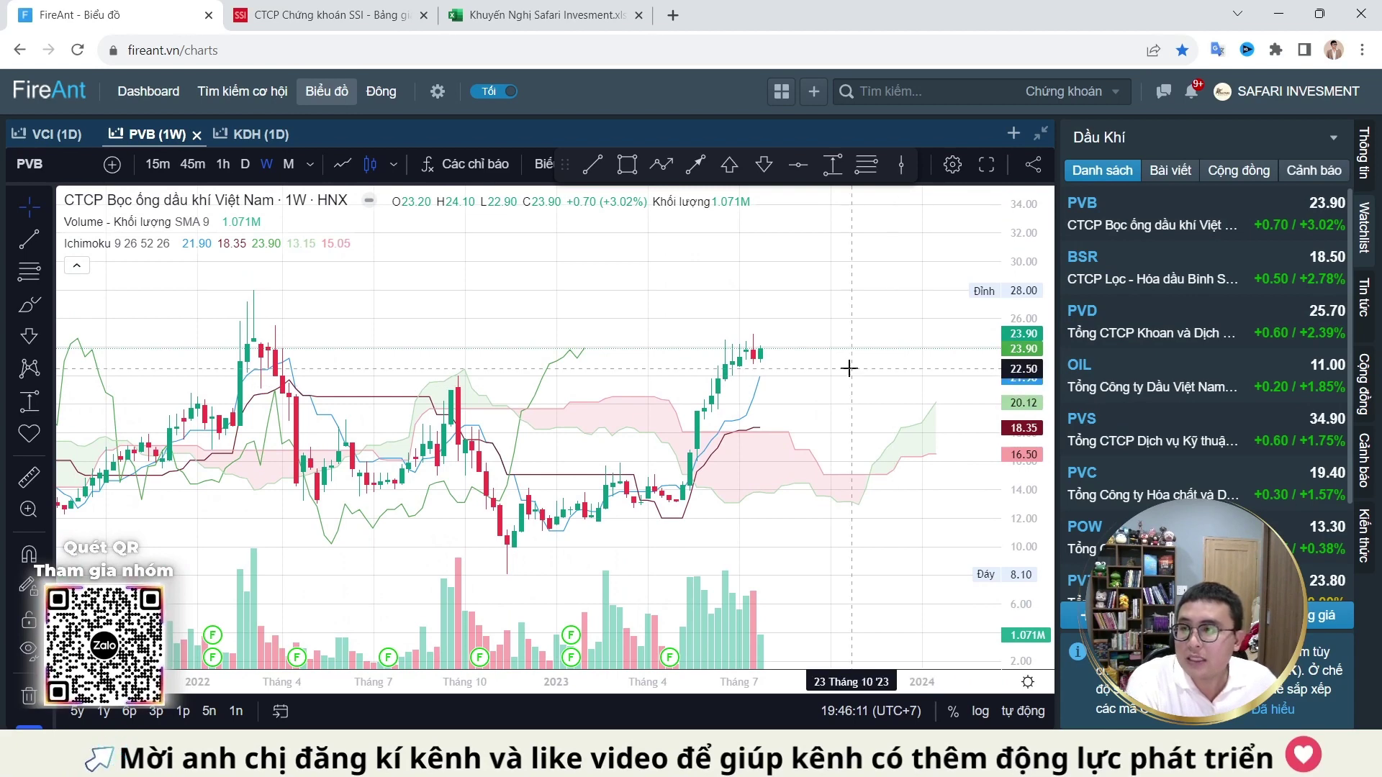
pyautogui.scroll(2, 855, 320)
pyautogui.moveTo(814, 373); pyautogui.dragTo(836, 353)
pyautogui.scroll(1, 836, 348)
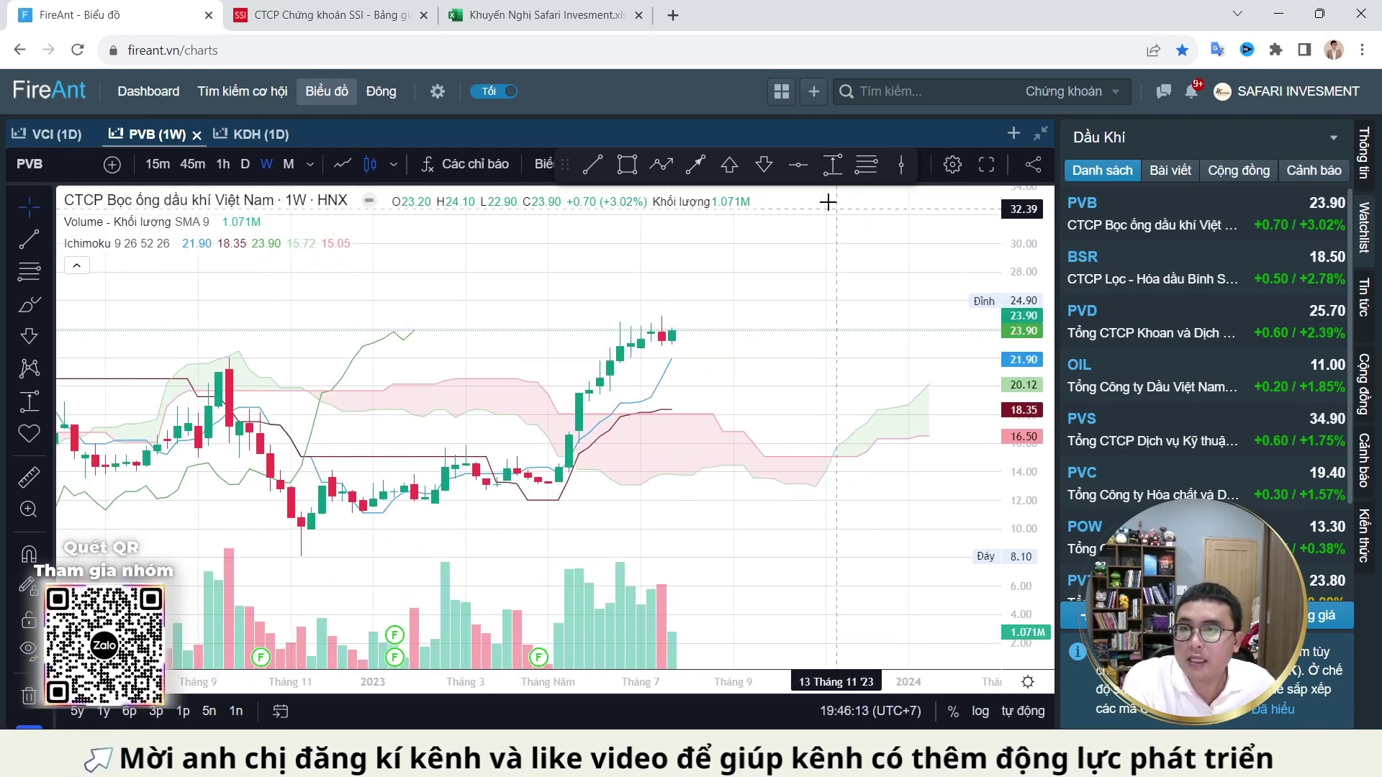
pyautogui.click(791, 170)
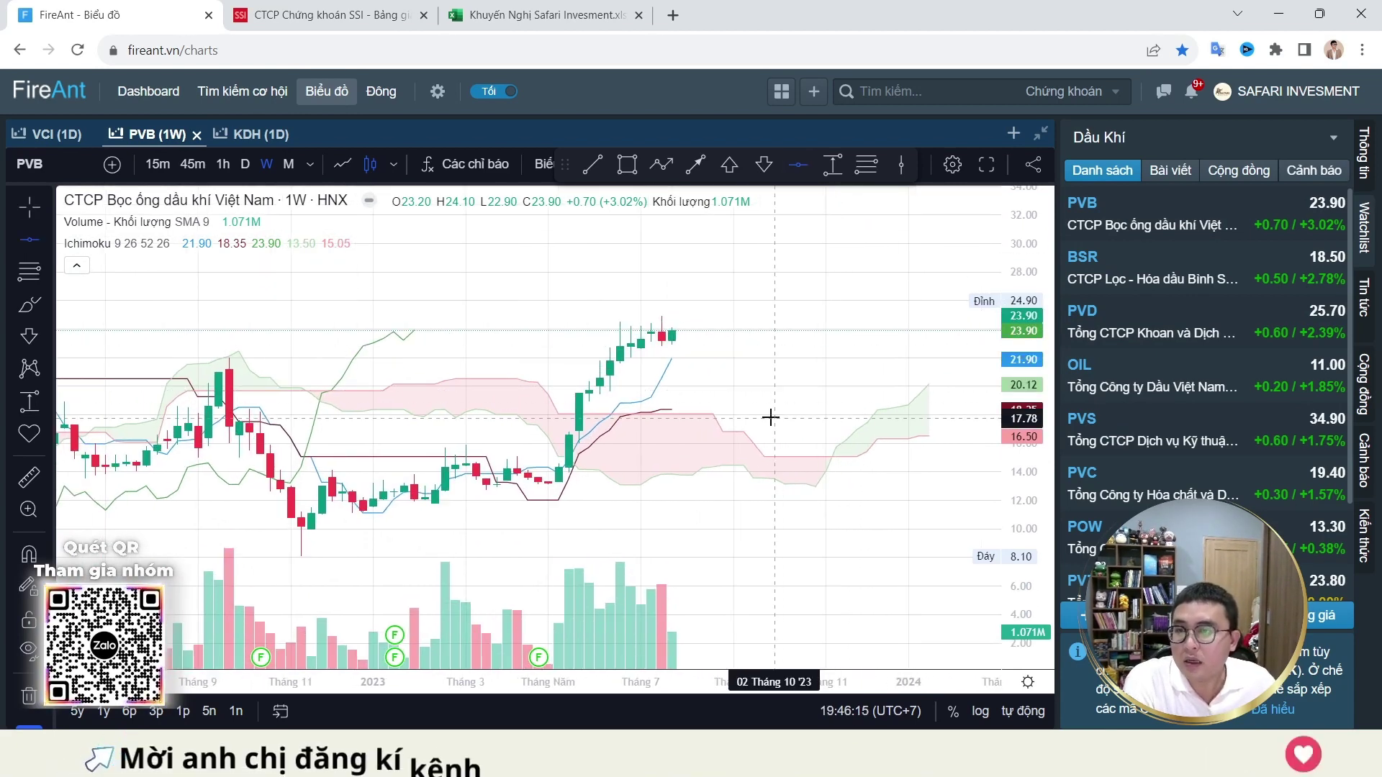
pyautogui.click(770, 414)
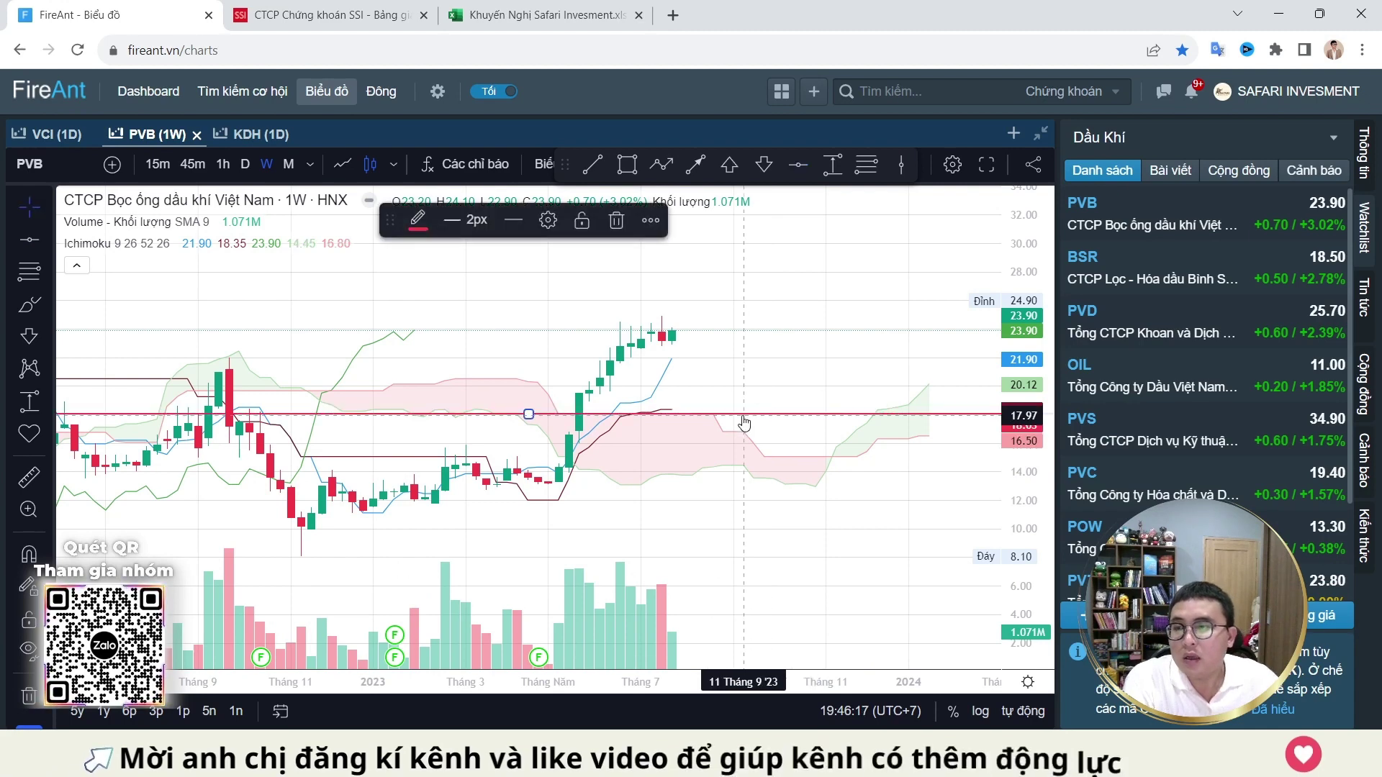
pyautogui.click(789, 382)
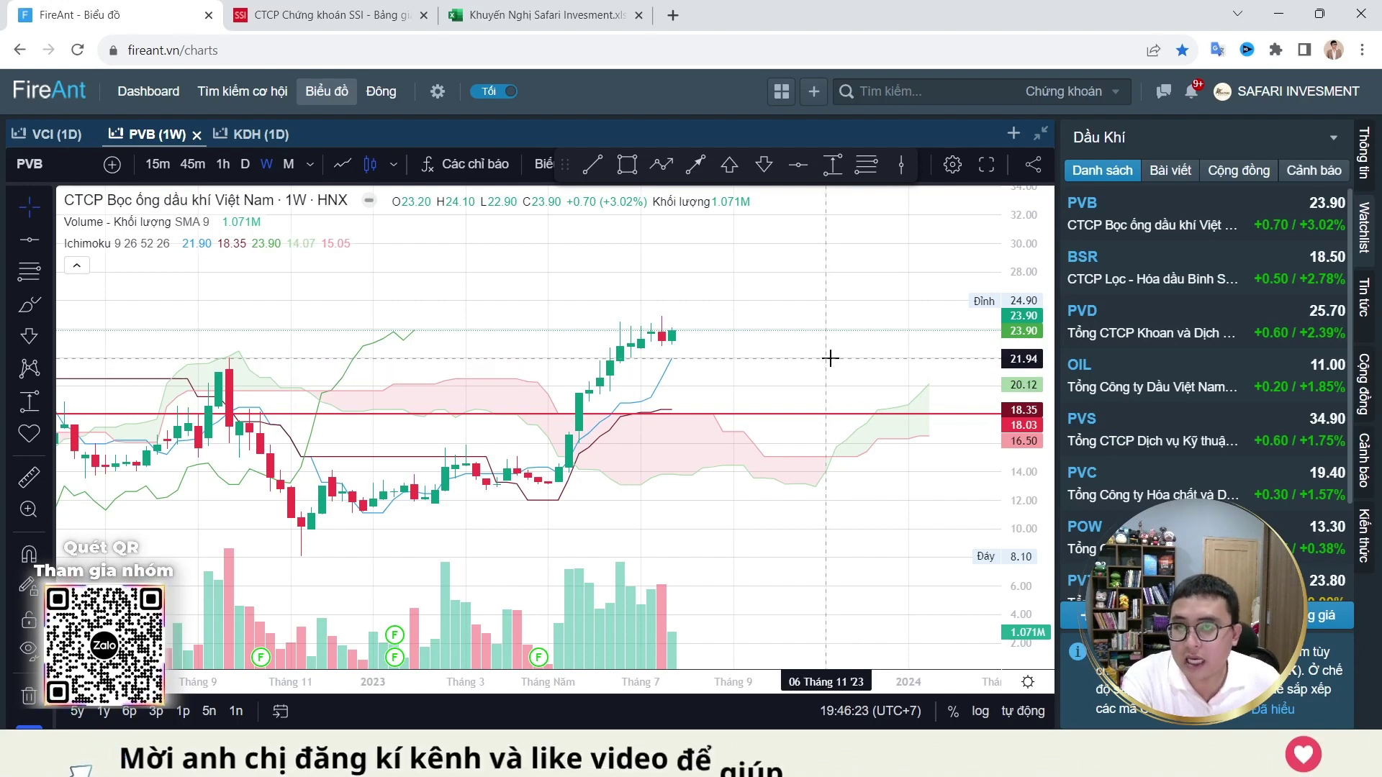
pyautogui.scroll(-1, 830, 357)
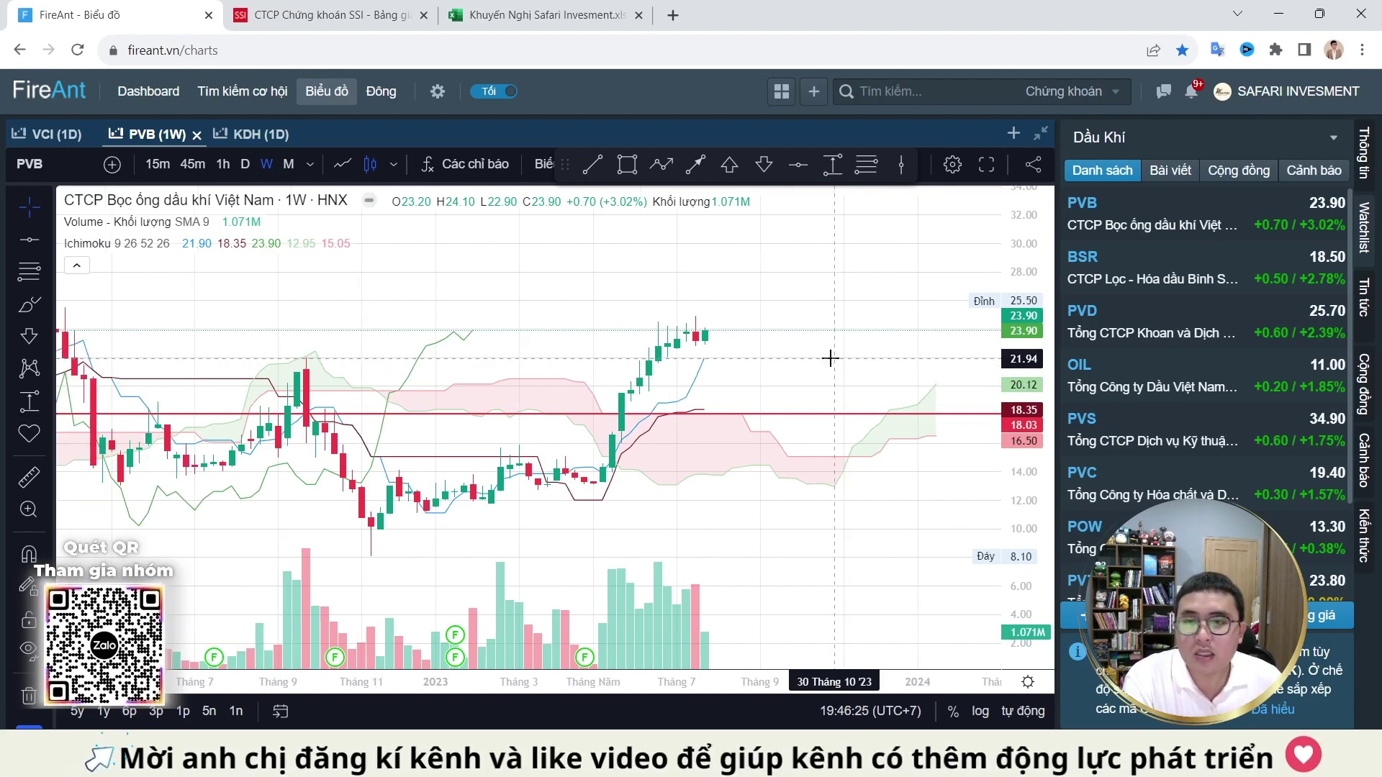
pyautogui.scroll(1, 831, 358)
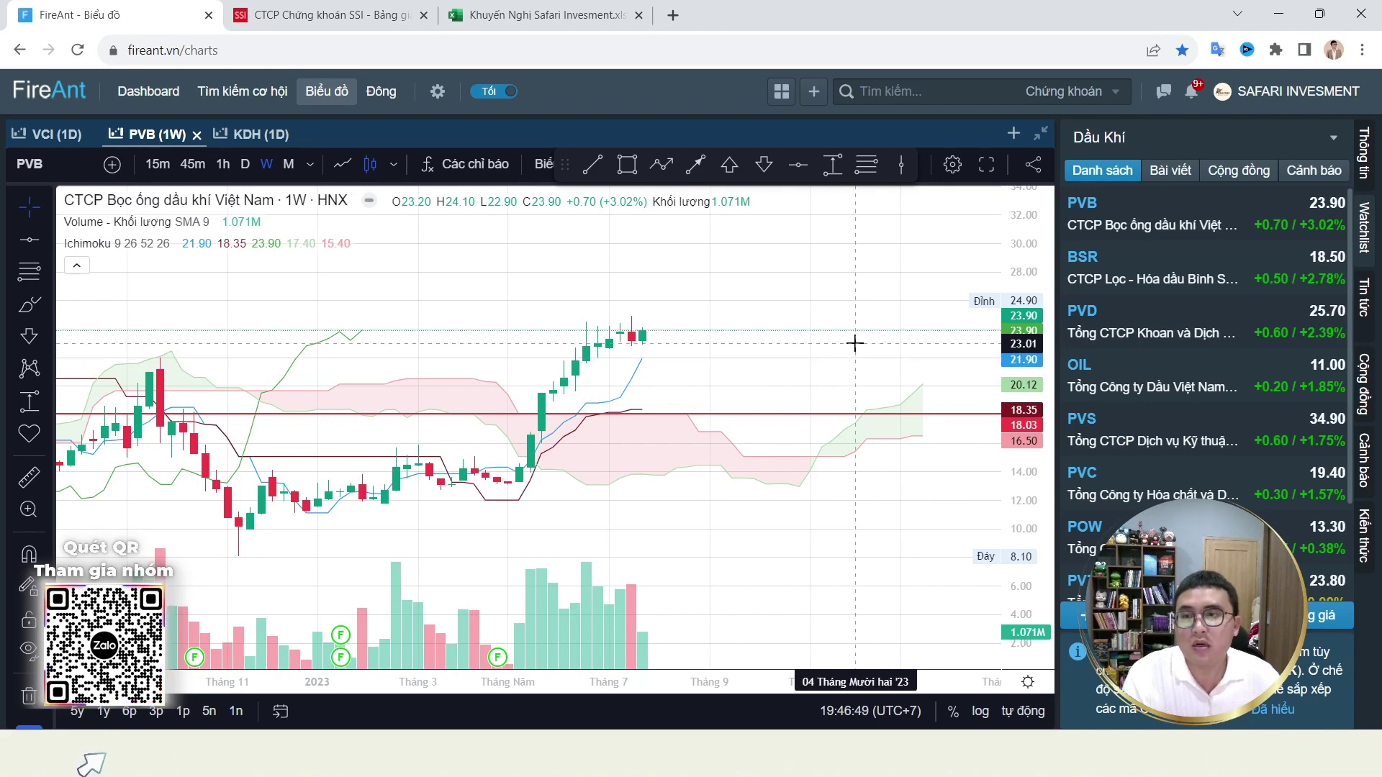
# Step: Return to the VCI daily chart and load VNINDEX in its place
pyautogui.click(40, 134)
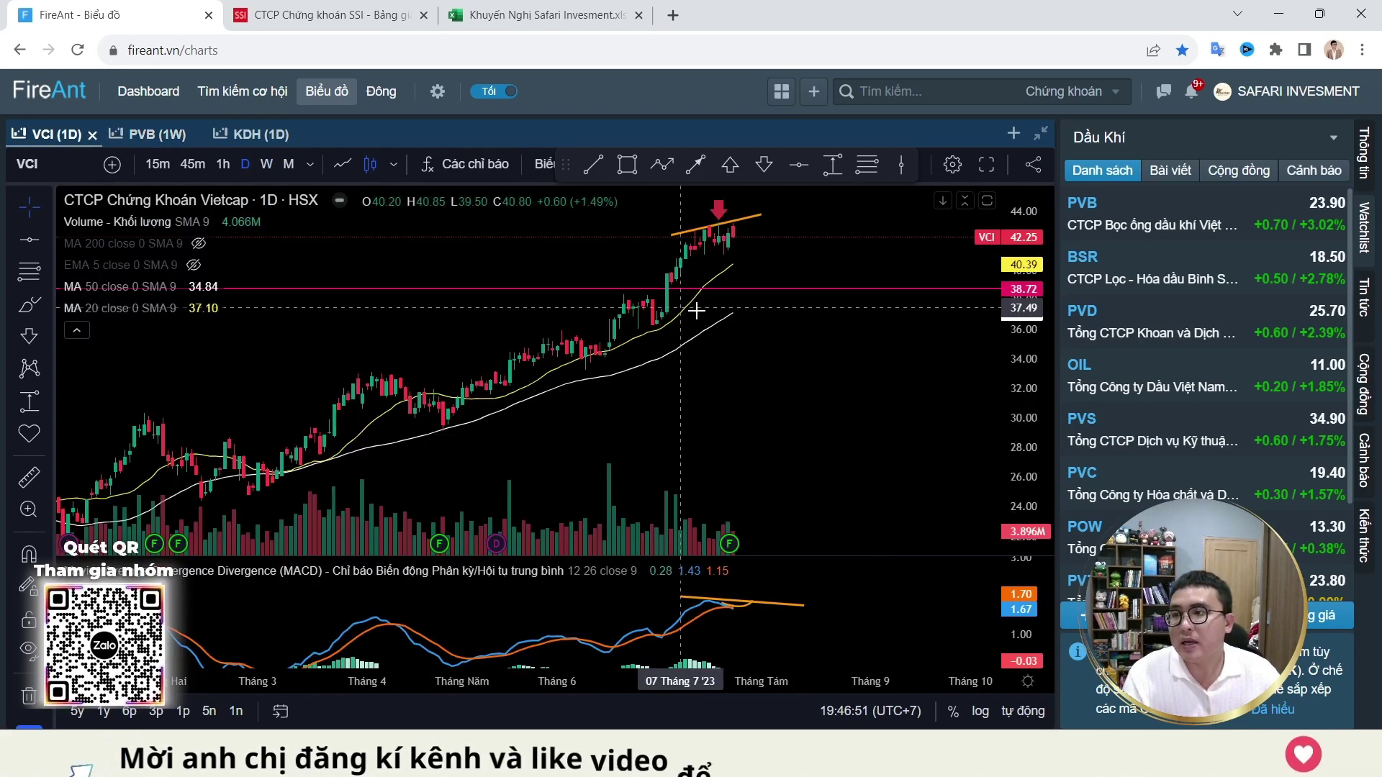
pyautogui.write('VNINDEX')
pyautogui.press('Return')
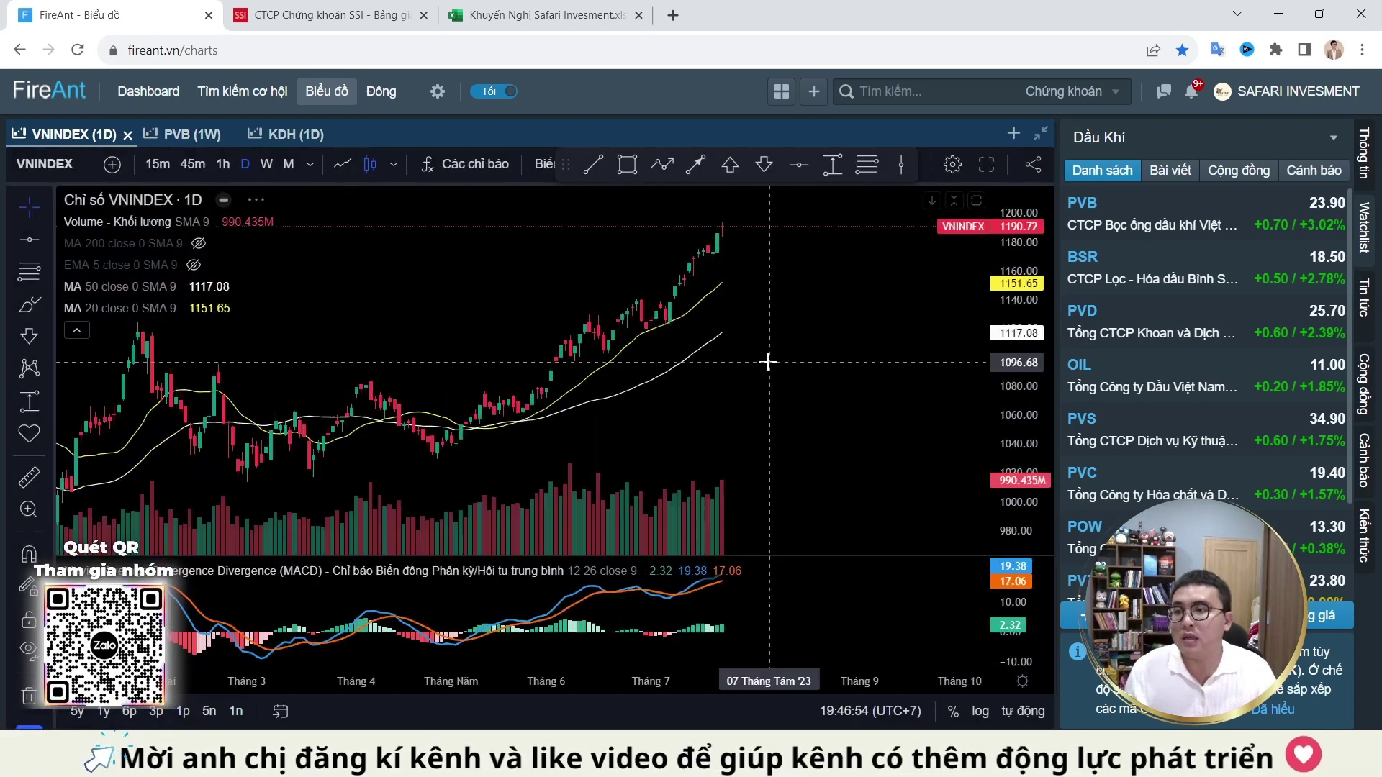
pyautogui.scroll(-5, 768, 362)
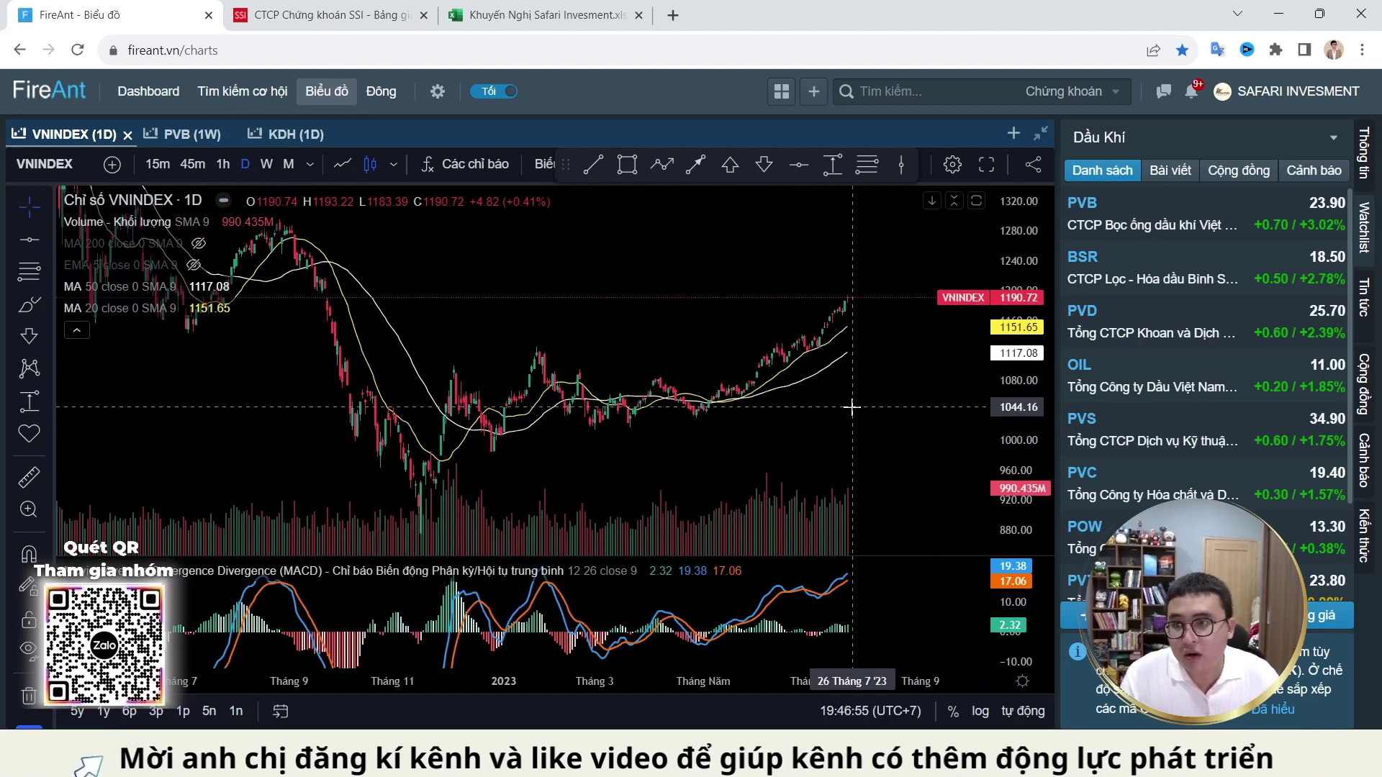
pyautogui.scroll(3, 855, 382)
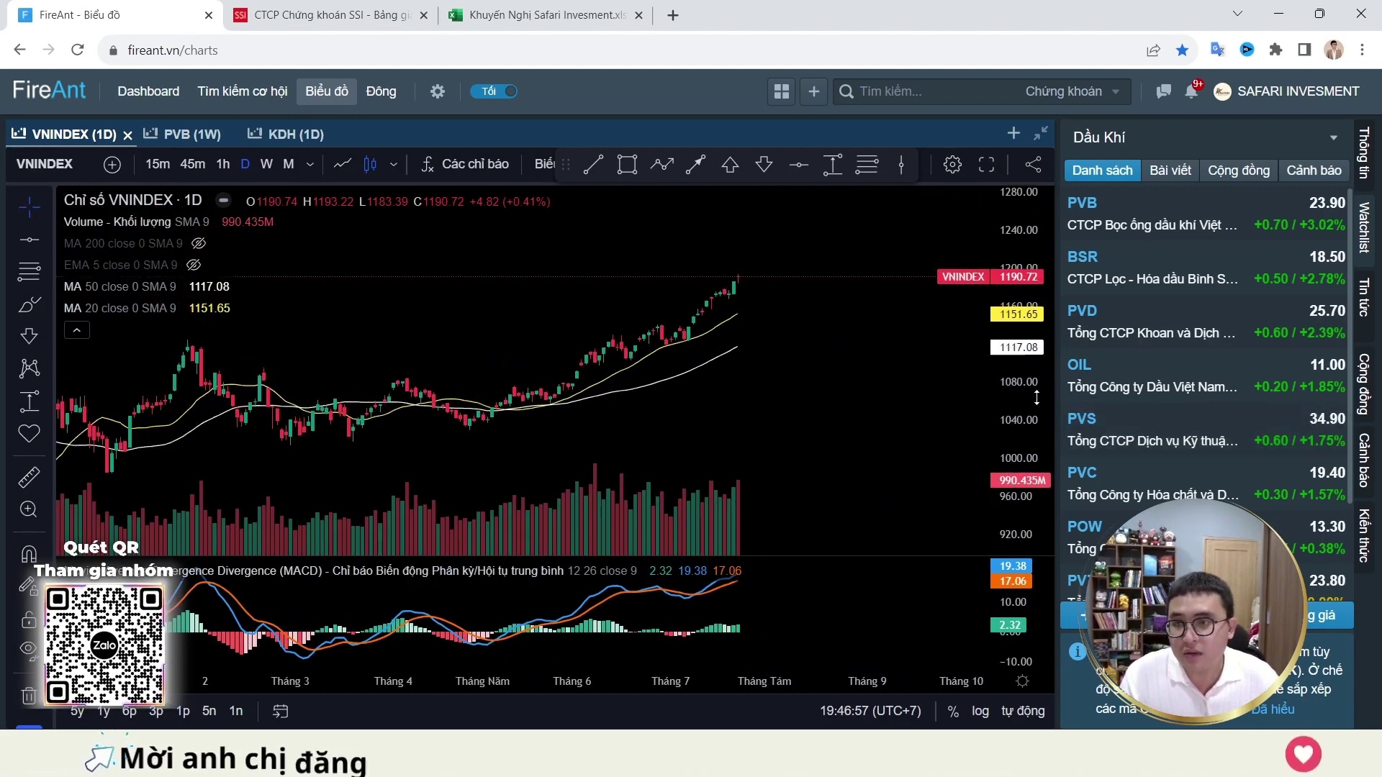
# Step: Draw a rising arrow under the VNINDEX lows from about 1018 on 25 April 2023 to about 1183 on 10 August 2023
pyautogui.scroll(2, 803, 364)
pyautogui.click(695, 165)
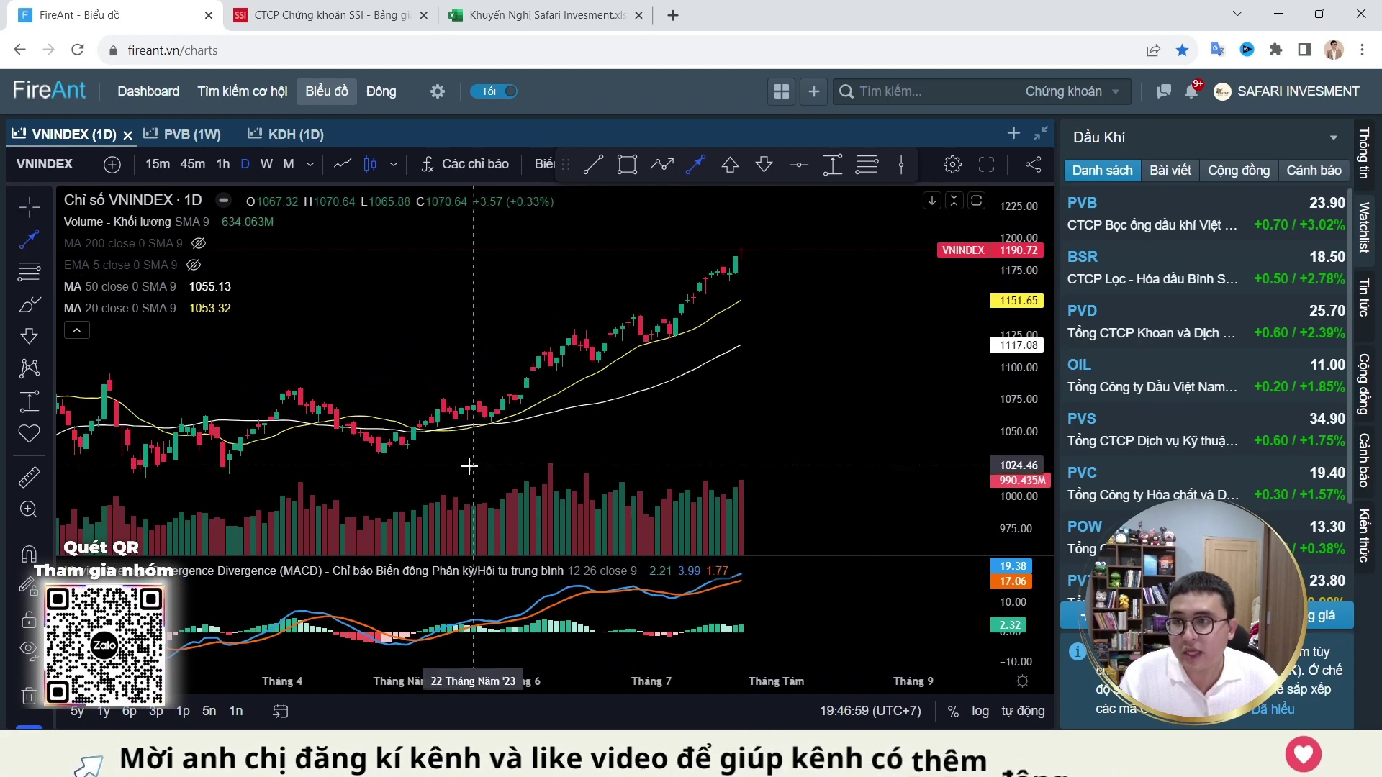
pyautogui.click(378, 472)
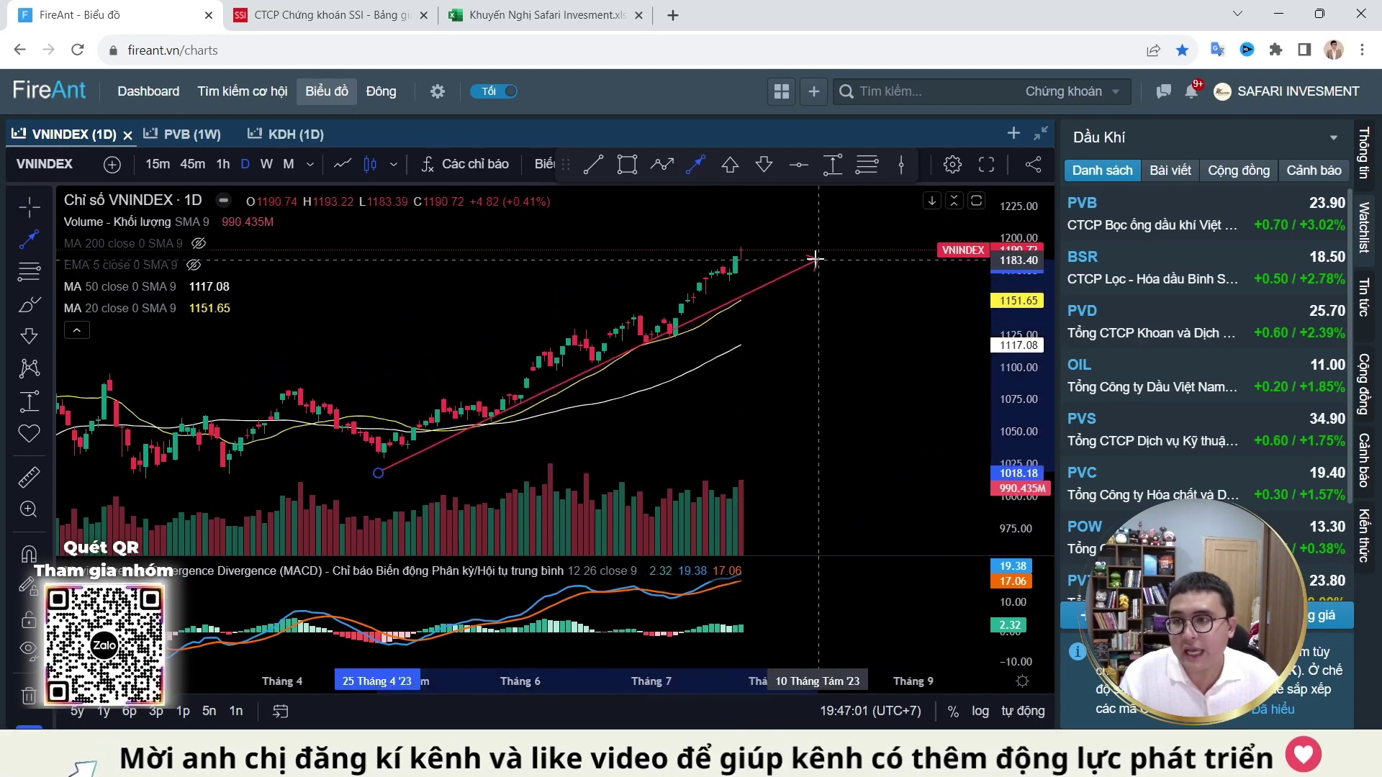
pyautogui.click(816, 259)
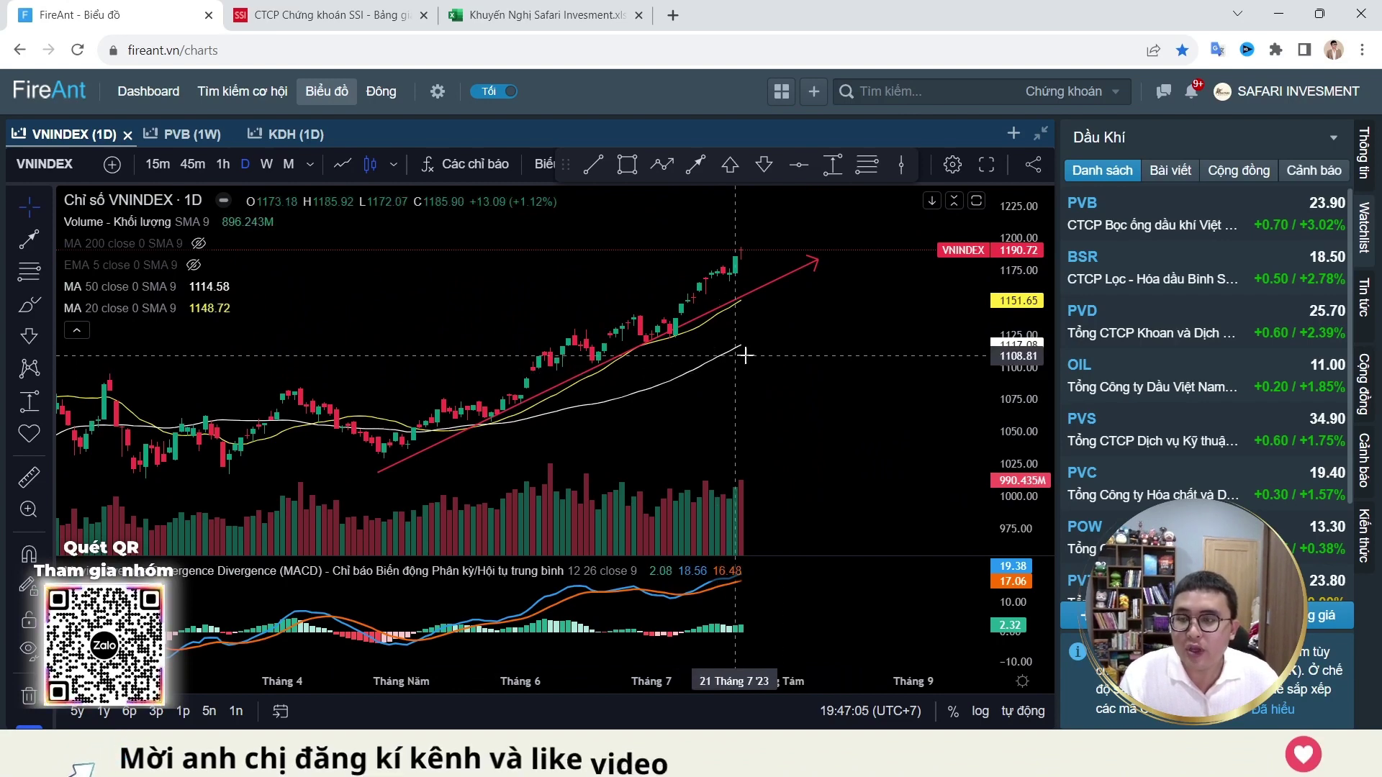
# Step: Go back through the VNINDEX daily history to examine the boxed peak of January 2021
pyautogui.scroll(-2, 741, 361)
pyautogui.scroll(-3, 754, 365)
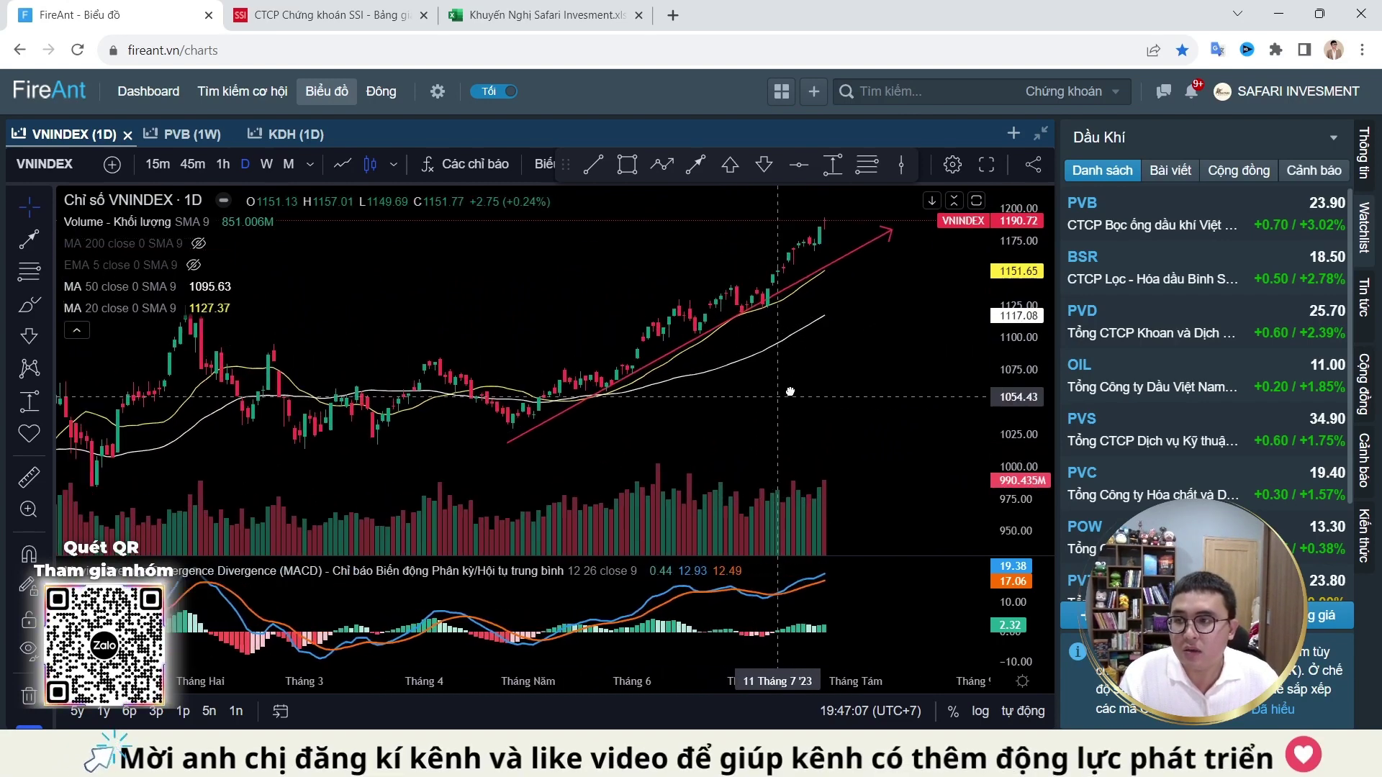
pyautogui.moveTo(130, 317); pyautogui.dragTo(746, 408)
pyautogui.moveTo(1016, 288); pyautogui.dragTo(1037, 425)
pyautogui.moveTo(996, 308); pyautogui.dragTo(997, 371)
pyautogui.moveTo(558, 383); pyautogui.dragTo(857, 403)
pyautogui.scroll(3, 680, 409)
pyautogui.scroll(2, 681, 409)
pyautogui.moveTo(566, 419); pyautogui.dragTo(728, 436)
pyautogui.moveTo(629, 412); pyautogui.dragTo(881, 342)
pyautogui.moveTo(661, 390); pyautogui.dragTo(675, 386)
pyautogui.moveTo(437, 426); pyautogui.dragTo(553, 397)
pyautogui.moveTo(1009, 426); pyautogui.dragTo(1010, 400)
pyautogui.scroll(5, 747, 401)
pyautogui.moveTo(597, 428); pyautogui.dragTo(839, 450)
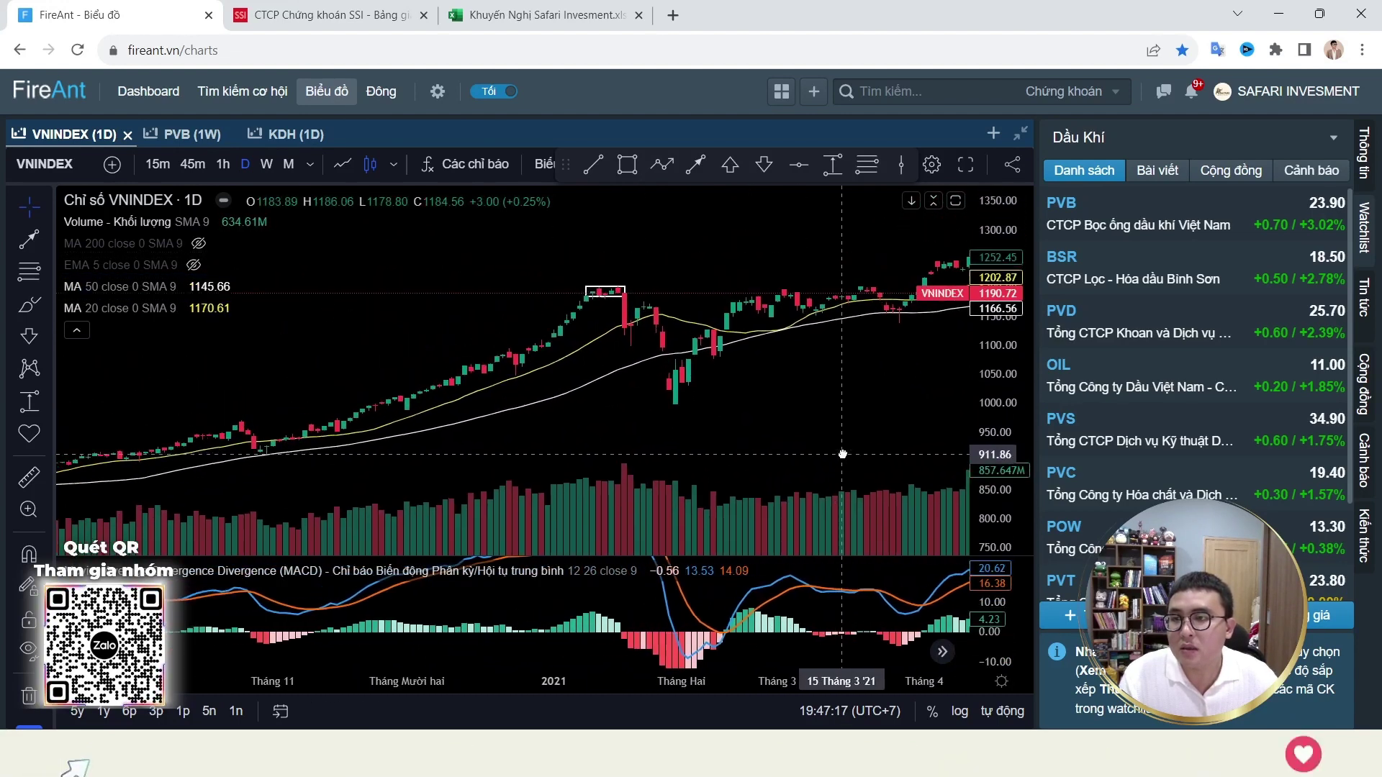
pyautogui.moveTo(1014, 435); pyautogui.dragTo(1010, 314)
pyautogui.scroll(2, 840, 367)
pyautogui.moveTo(687, 387); pyautogui.dragTo(755, 389)
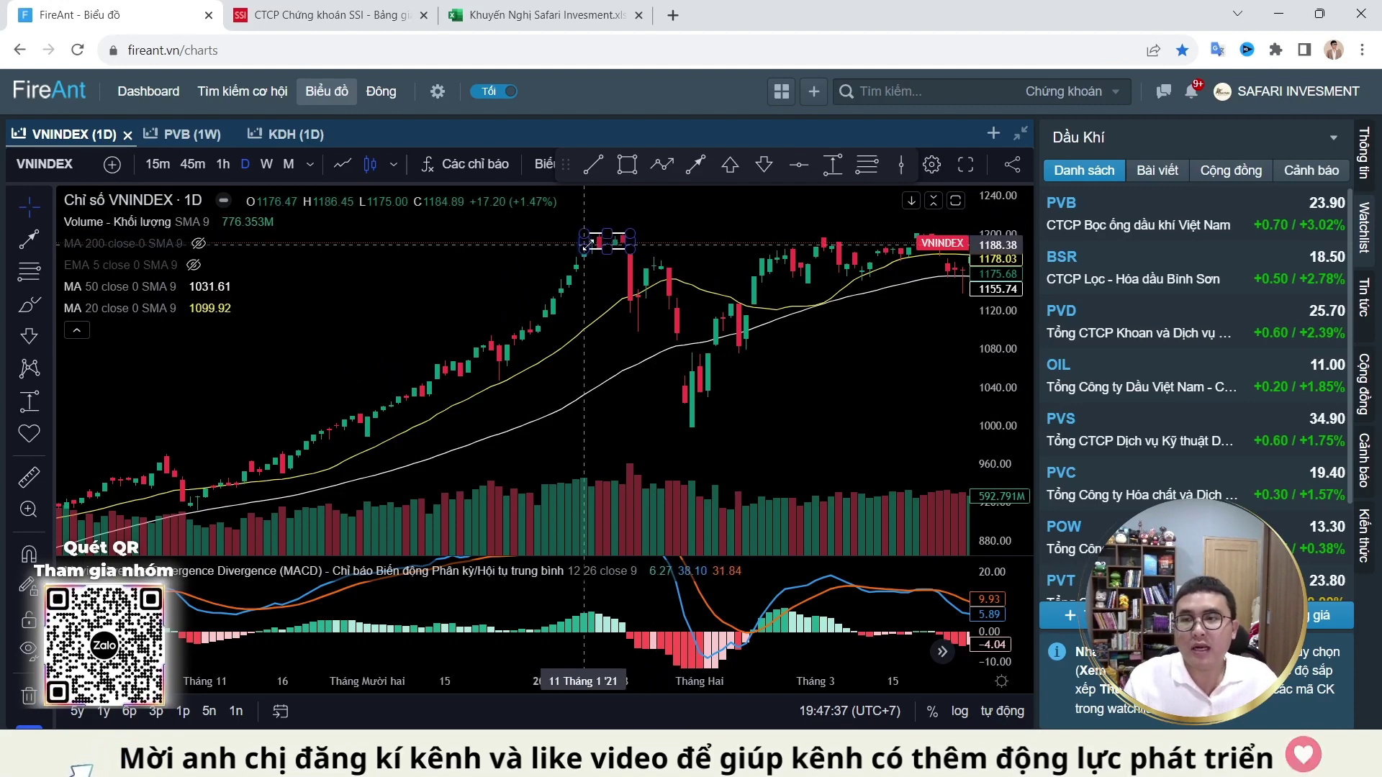
# Step: Bring the MACD peak of January 2021 into view and place a down arrow above the boxed VNINDEX peak
pyautogui.moveTo(637, 597); pyautogui.dragTo(641, 647)
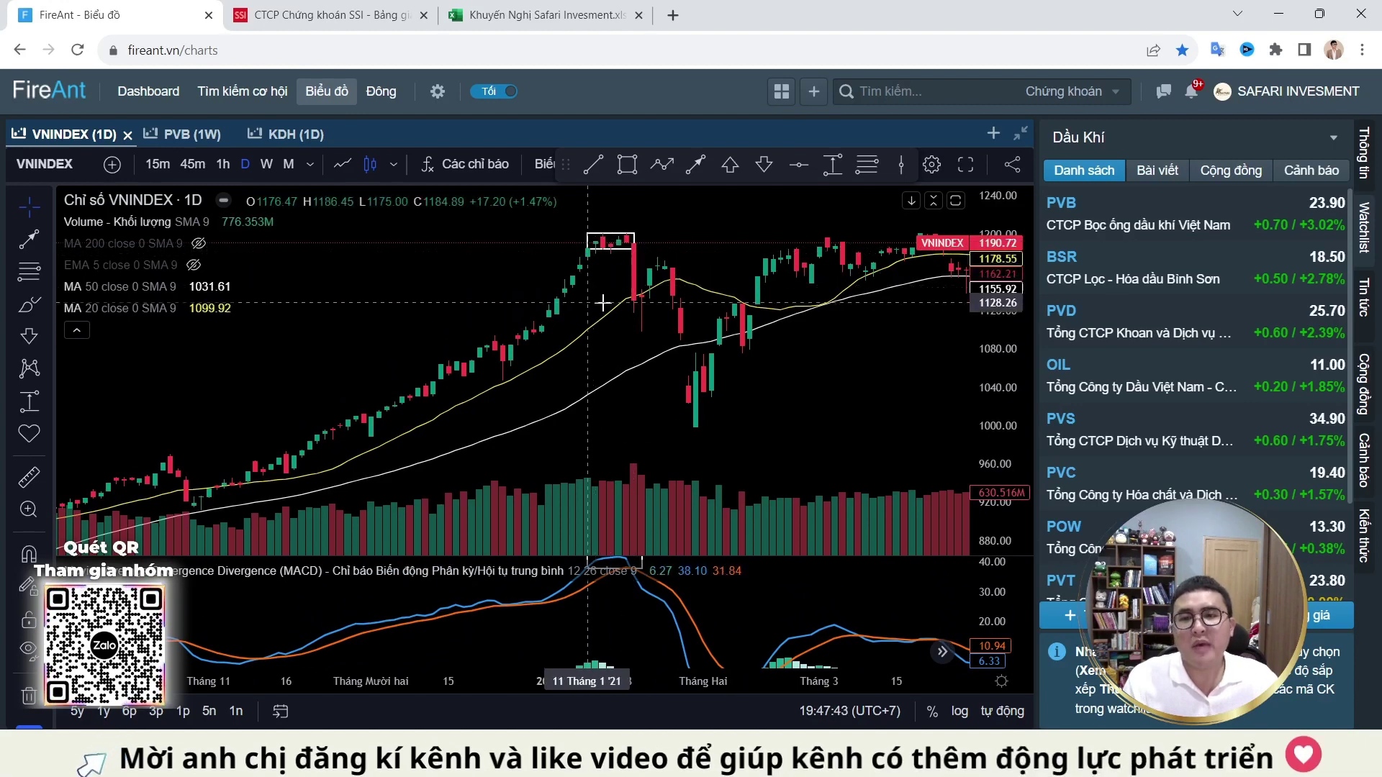
pyautogui.moveTo(630, 617); pyautogui.dragTo(619, 634)
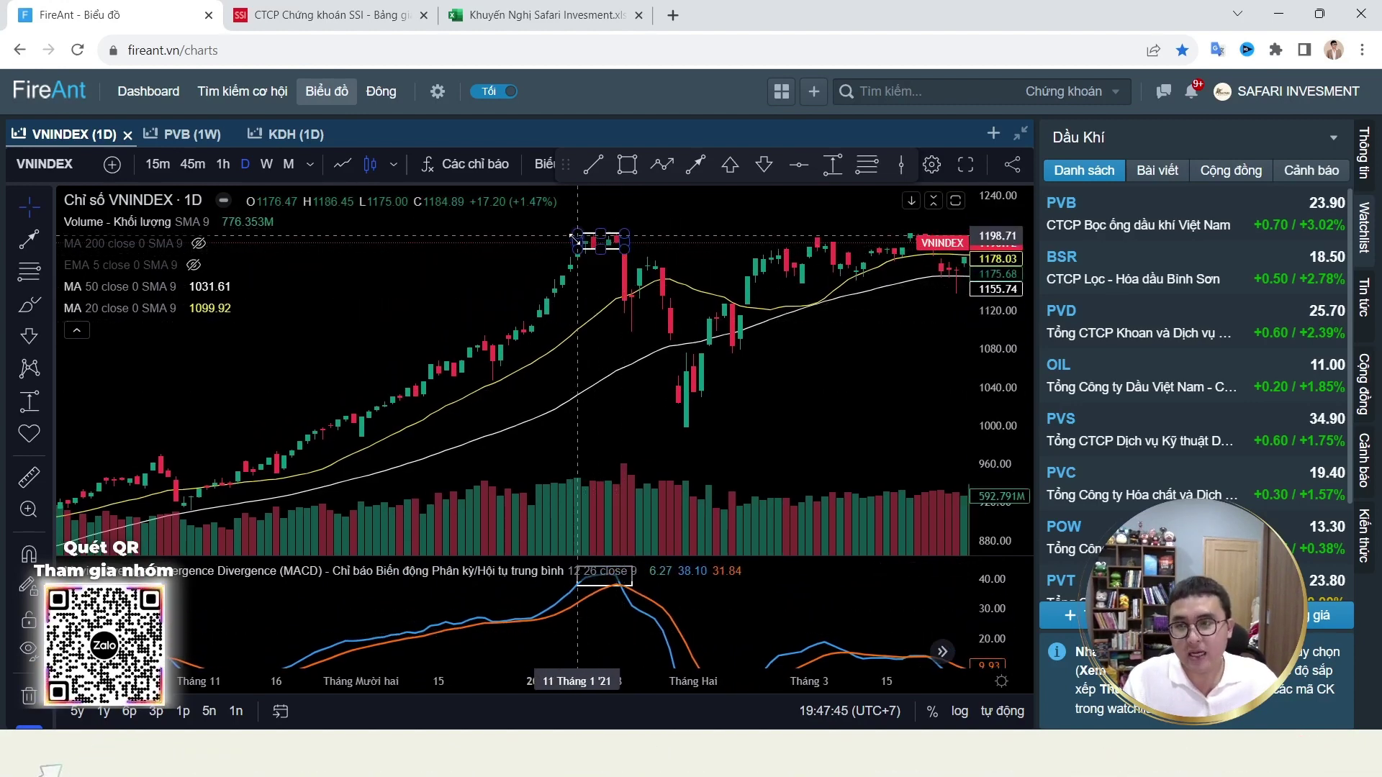
pyautogui.click(764, 166)
pyautogui.click(601, 227)
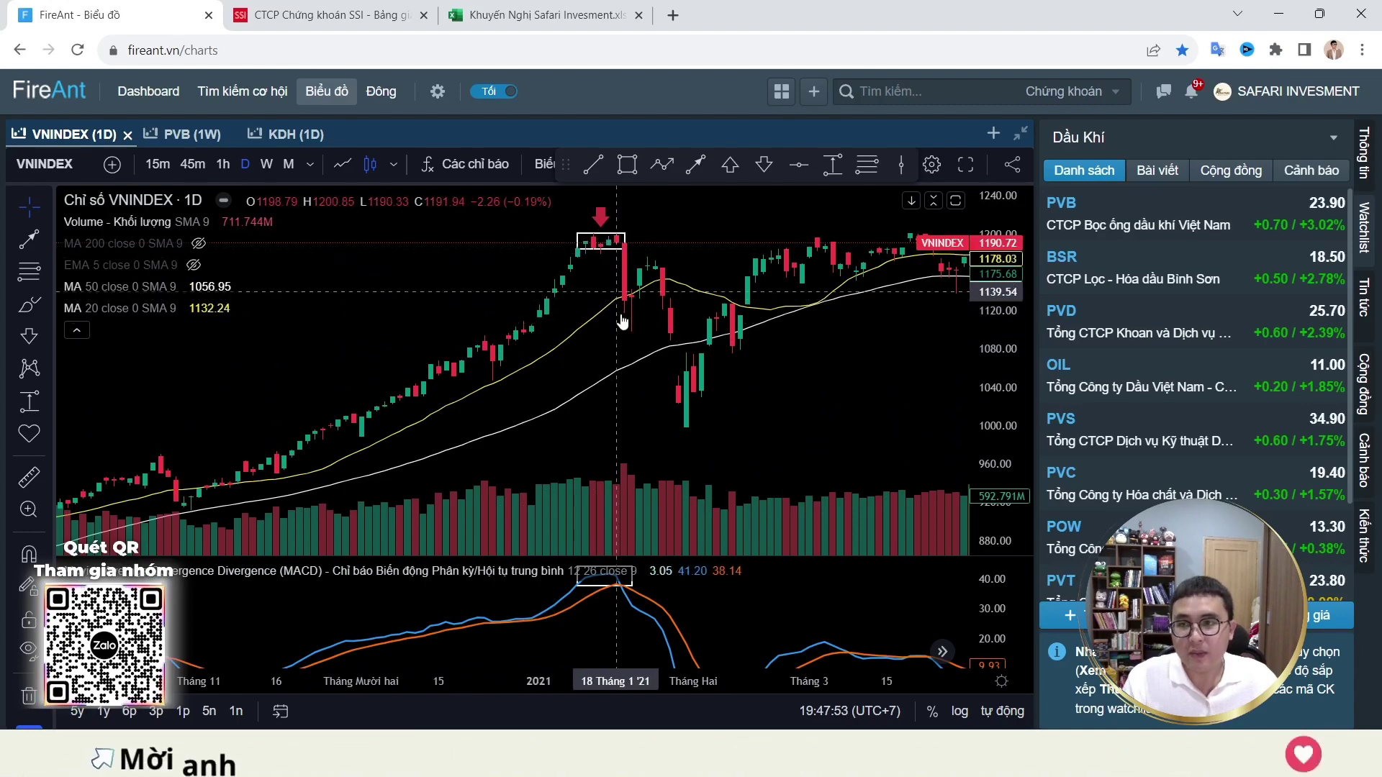
# Step: Review the VNINDEX daily chart from the January 2021 peak forward to the latest candles
pyautogui.moveTo(889, 386); pyautogui.dragTo(456, 418)
pyautogui.moveTo(954, 310); pyautogui.dragTo(484, 391)
pyautogui.moveTo(925, 350); pyautogui.dragTo(460, 381)
pyautogui.moveTo(925, 306); pyautogui.dragTo(374, 308)
pyautogui.moveTo(878, 424); pyautogui.dragTo(538, 280)
pyautogui.moveTo(828, 370); pyautogui.dragTo(479, 334)
pyautogui.moveTo(921, 431); pyautogui.dragTo(709, 431)
pyautogui.moveTo(954, 408); pyautogui.dragTo(444, 432)
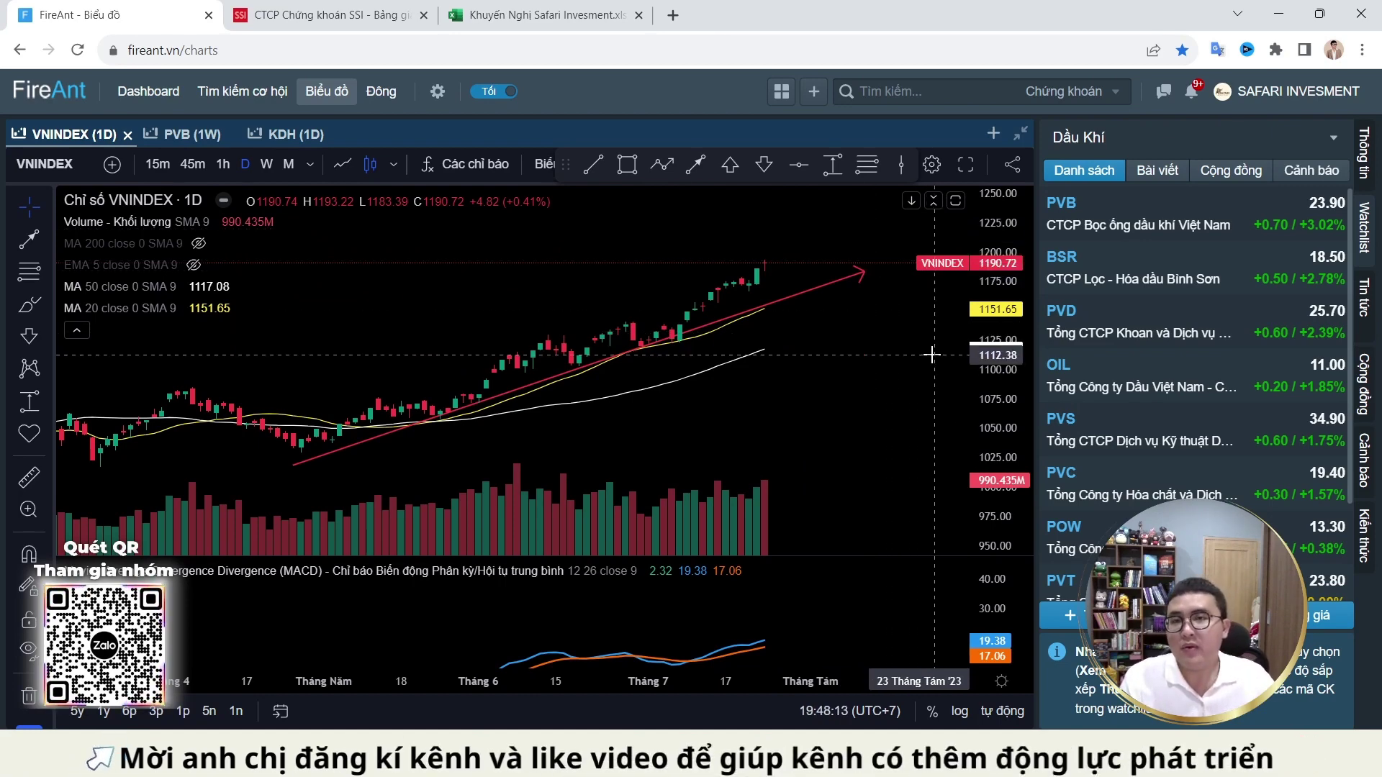
# Step: Switch the watchlist from Dầu Khí to BANK and view the MSB and VIB daily charts
pyautogui.click(1173, 137)
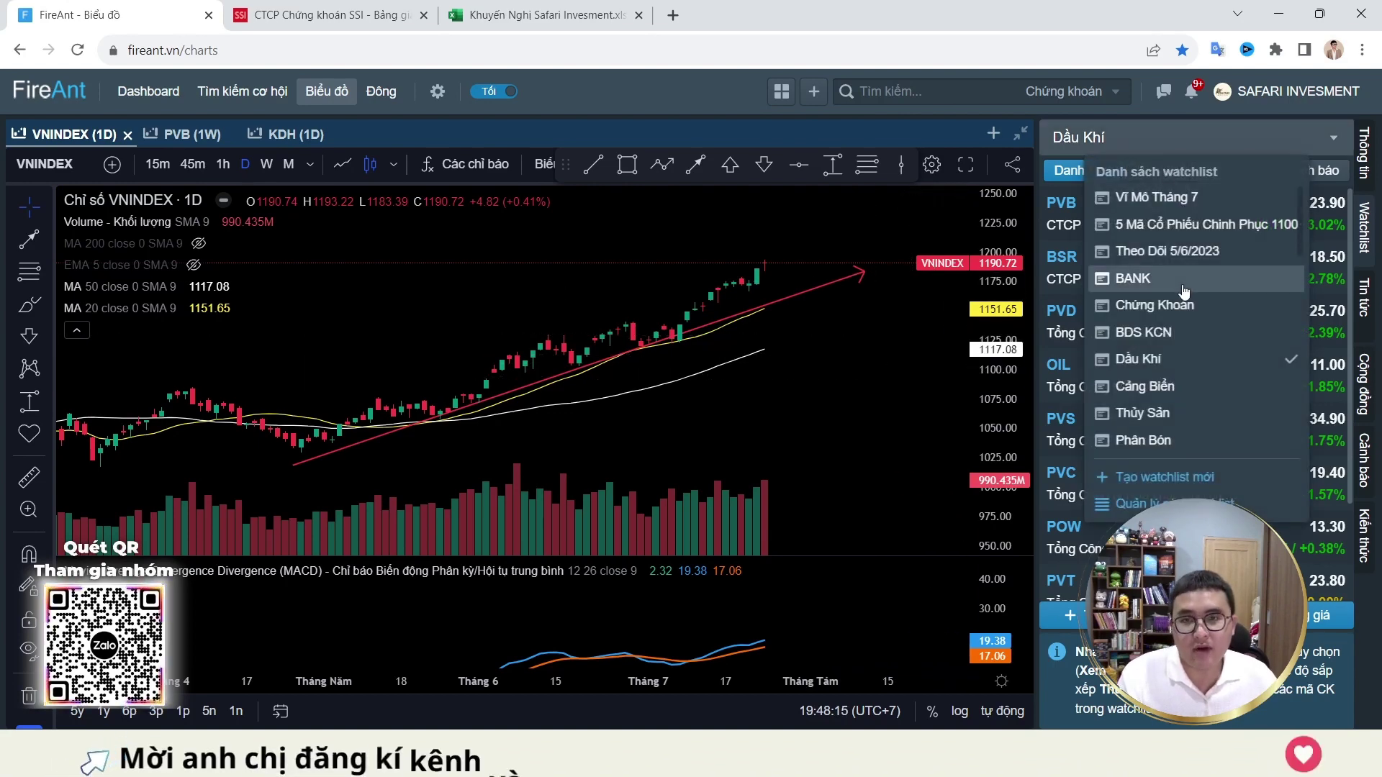
pyautogui.click(1184, 281)
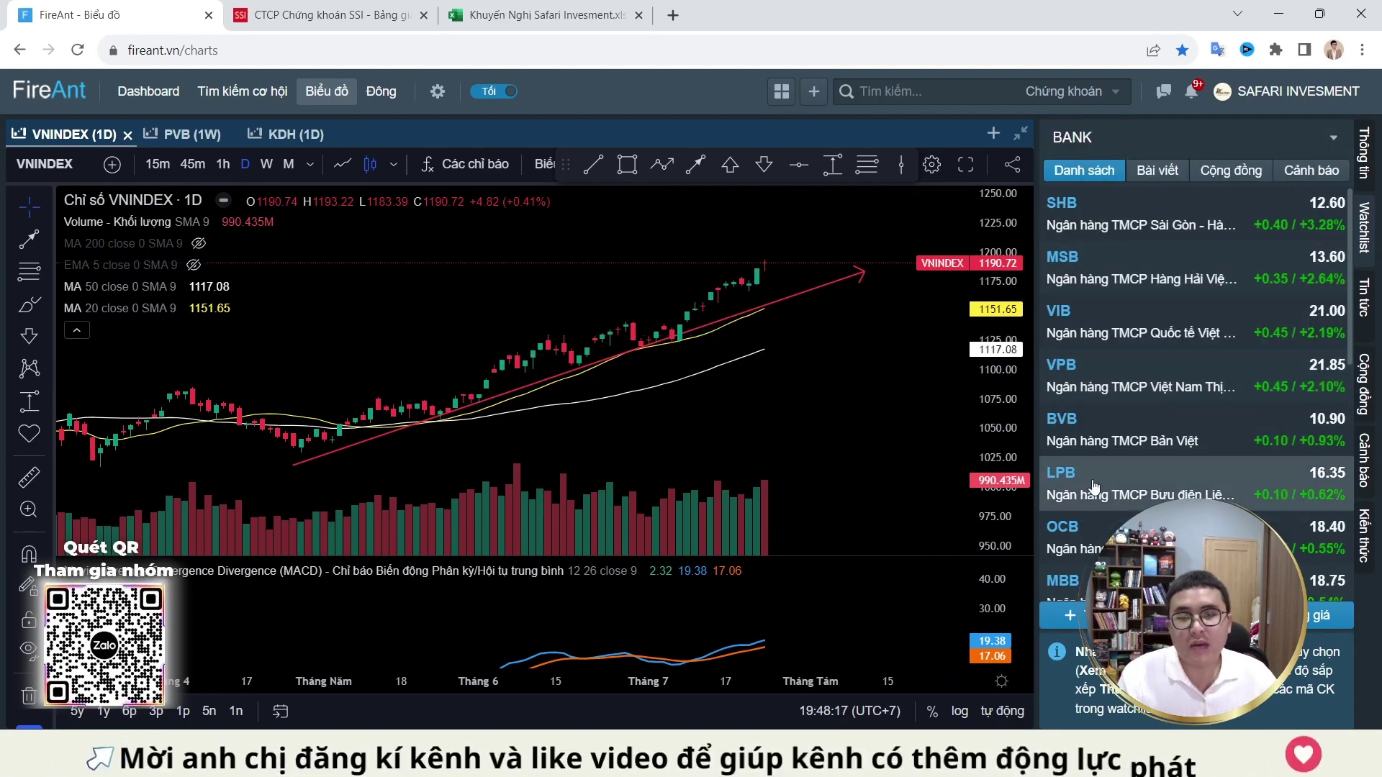
pyautogui.click(1164, 267)
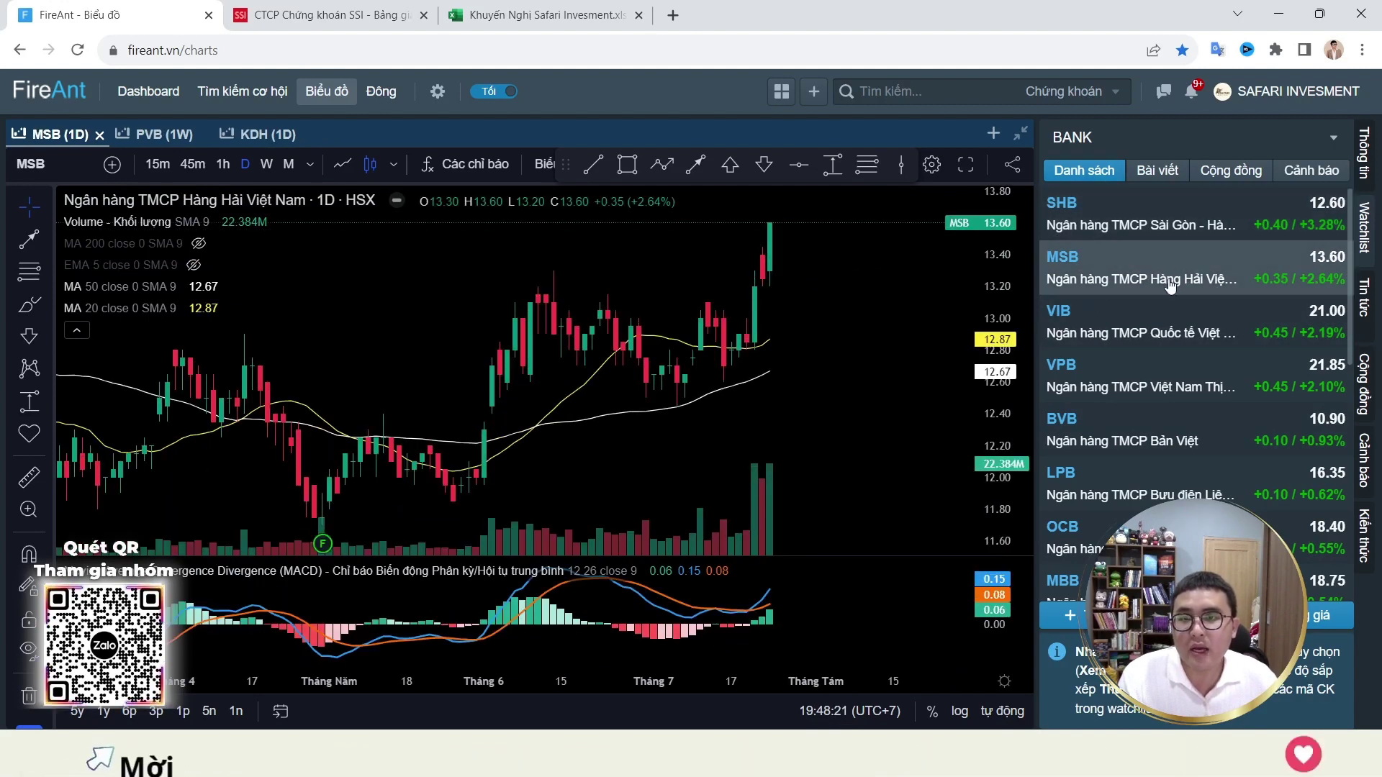
pyautogui.moveTo(1006, 266); pyautogui.dragTo(1009, 425)
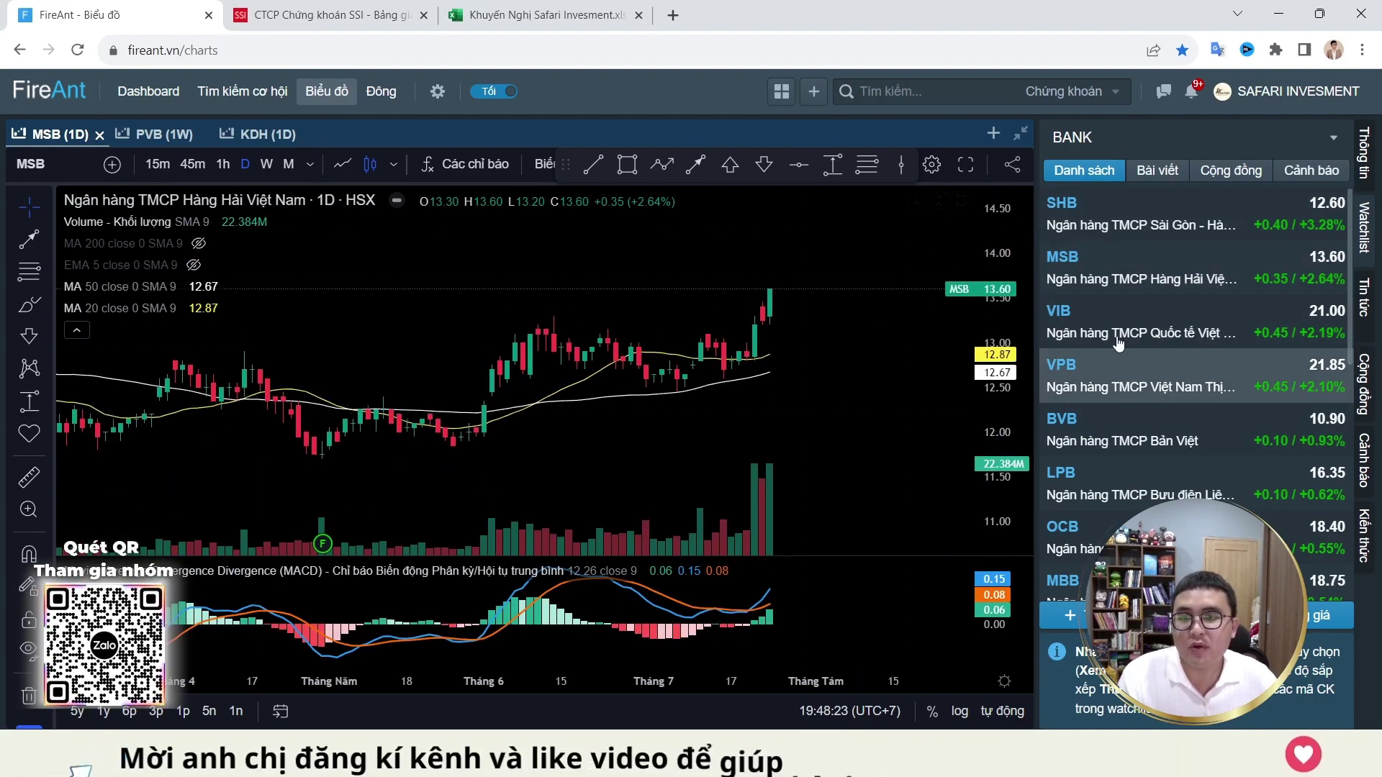
pyautogui.click(1094, 320)
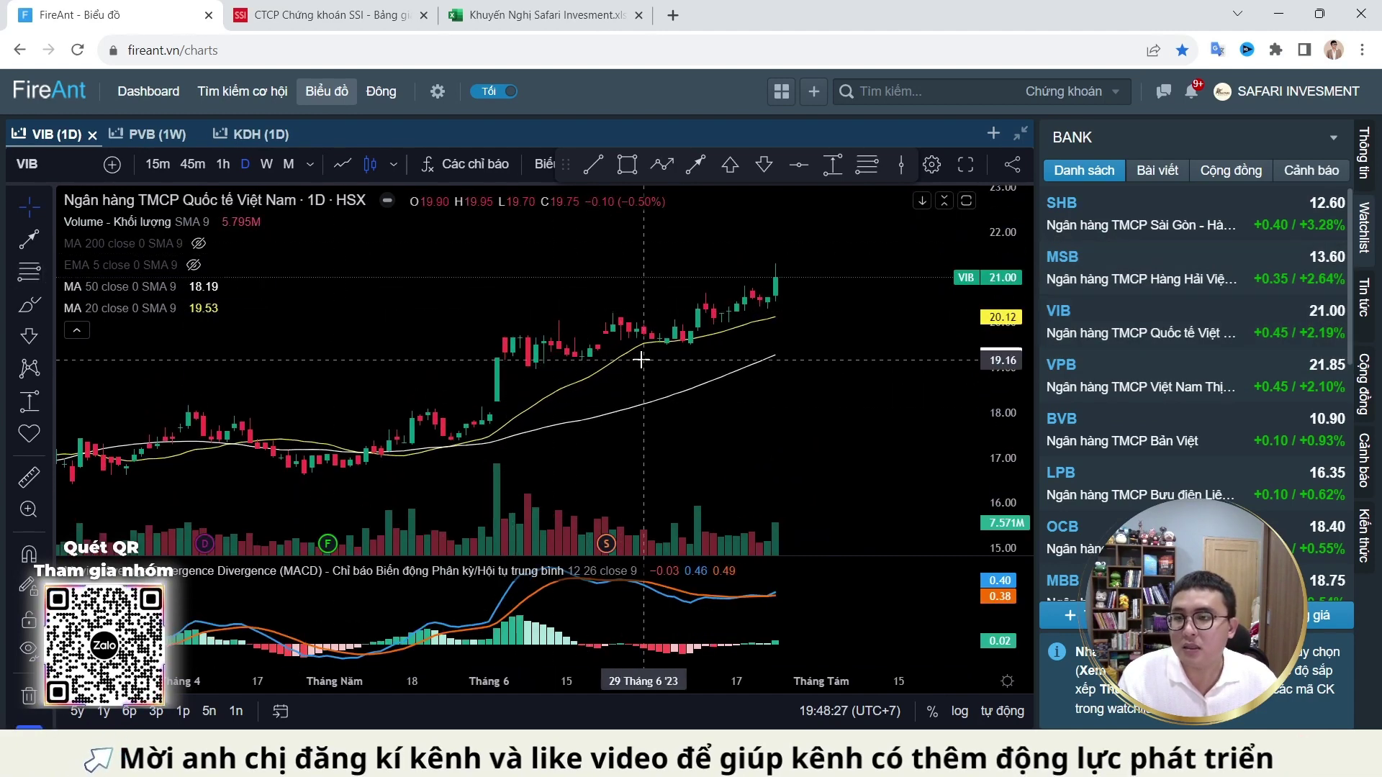
# Step: Load the VPB daily chart and draw a deep curve under the base from the 31 August 2022 high to the 3 April 2023 high
pyautogui.click(1127, 385)
pyautogui.scroll(-5, 833, 375)
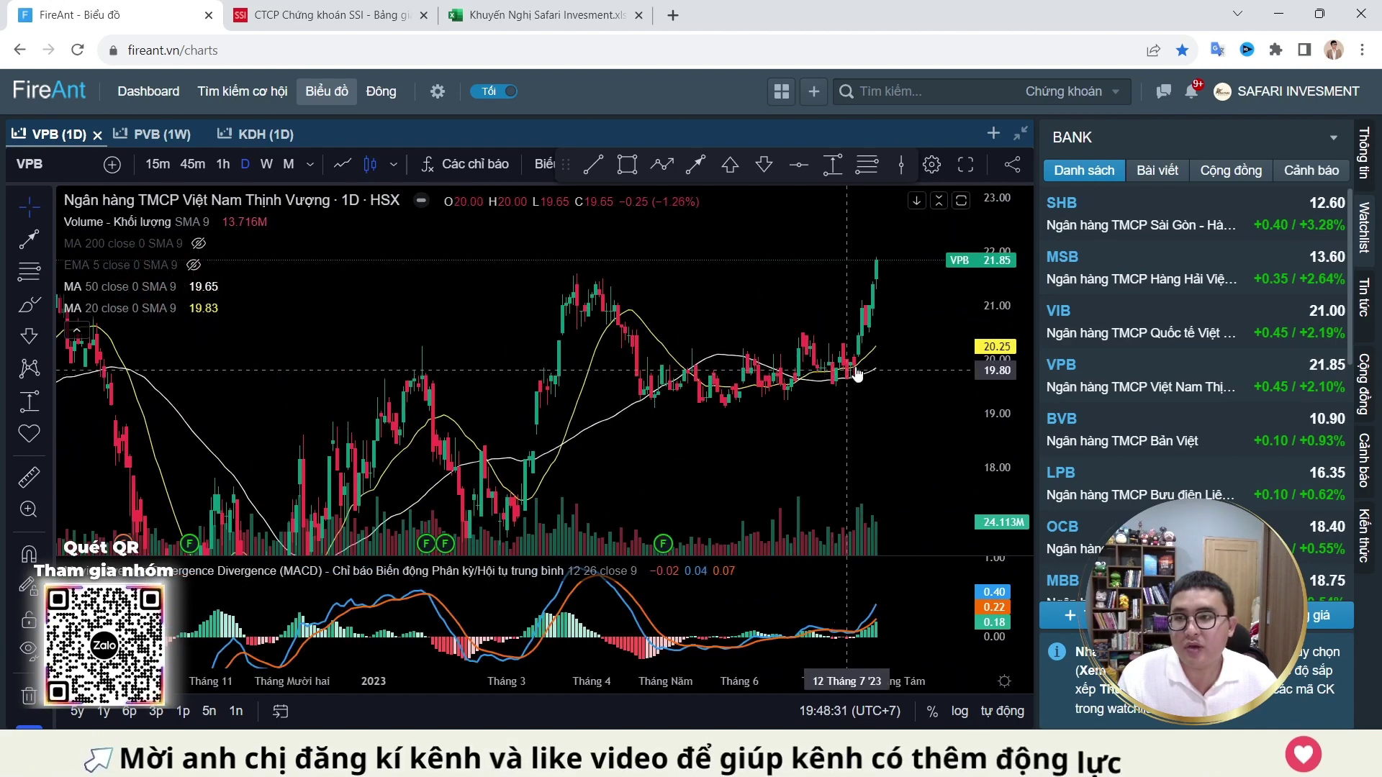
pyautogui.scroll(-5, 946, 351)
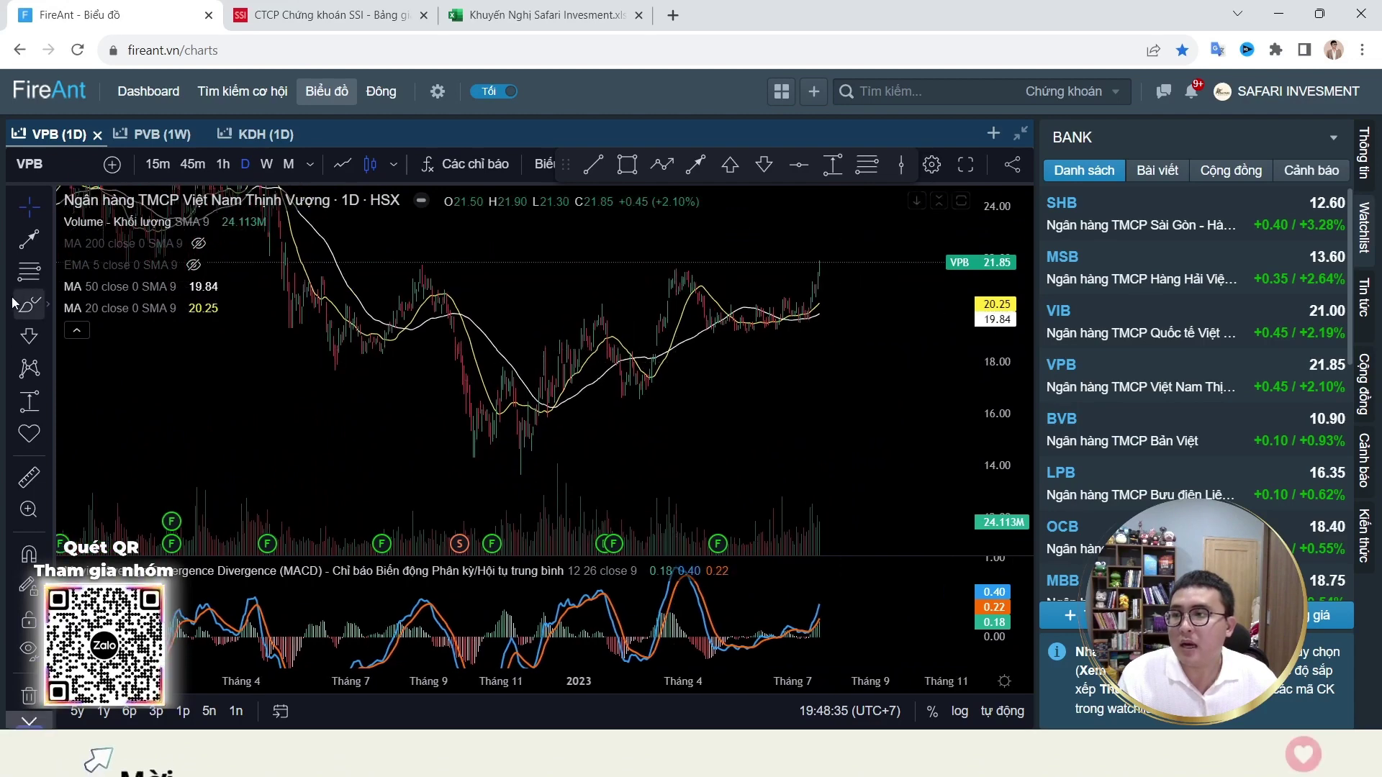
pyautogui.click(48, 272)
pyautogui.click(46, 331)
pyautogui.click(49, 305)
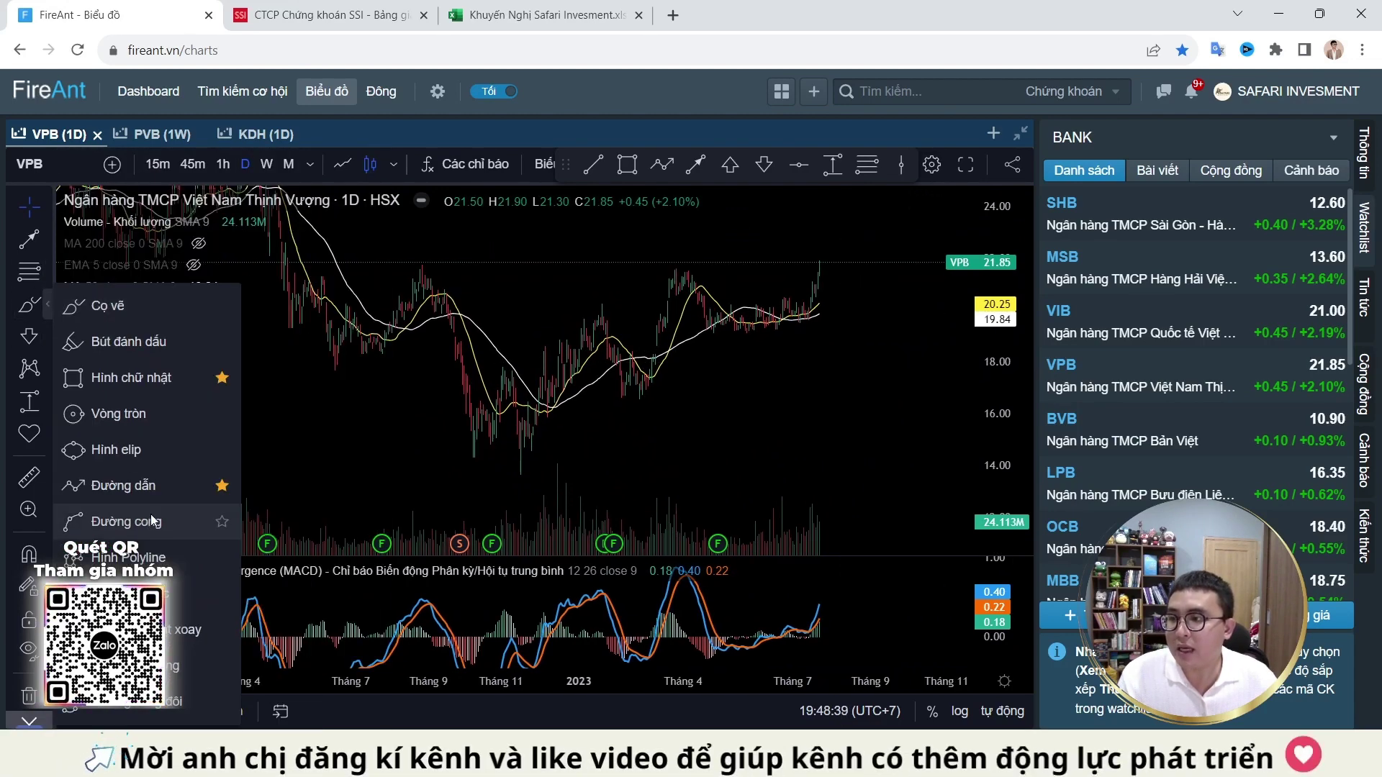
pyautogui.click(126, 521)
pyautogui.click(427, 269)
pyautogui.click(683, 277)
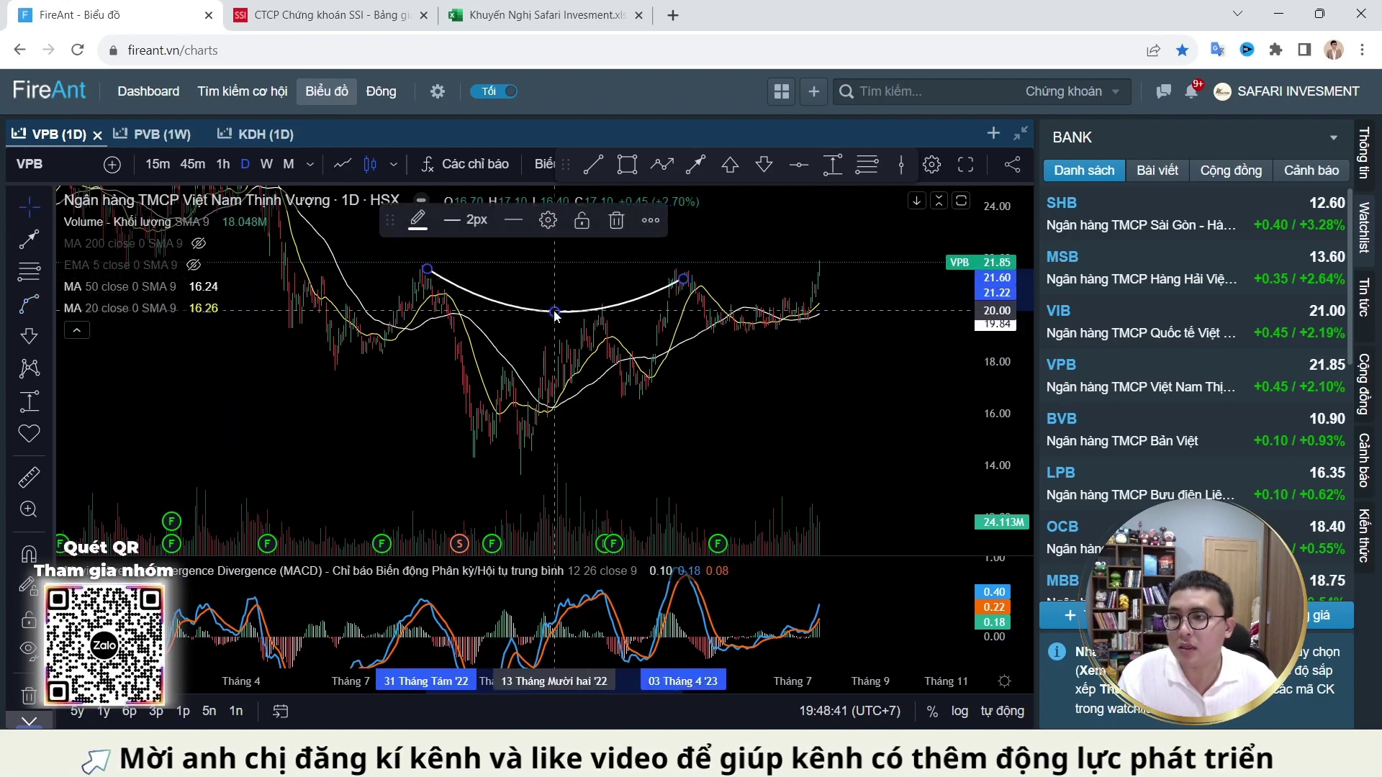
pyautogui.click(530, 468)
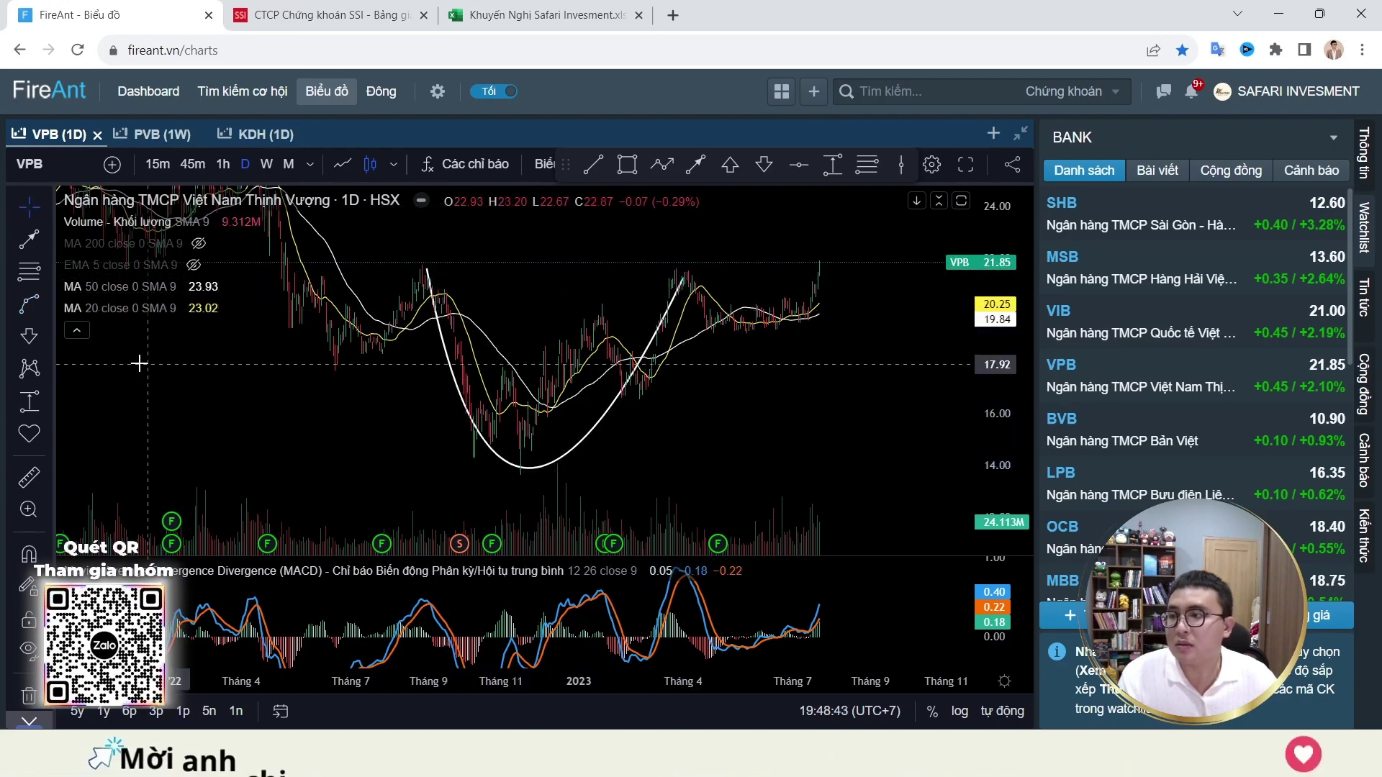
# Step: Draw a second, shallower curve from the 31 March 2023 high to the latest VPB candles, bending it down along the consolidation lows
pyautogui.click(29, 305)
pyautogui.click(682, 275)
pyautogui.click(824, 271)
pyautogui.click(754, 295)
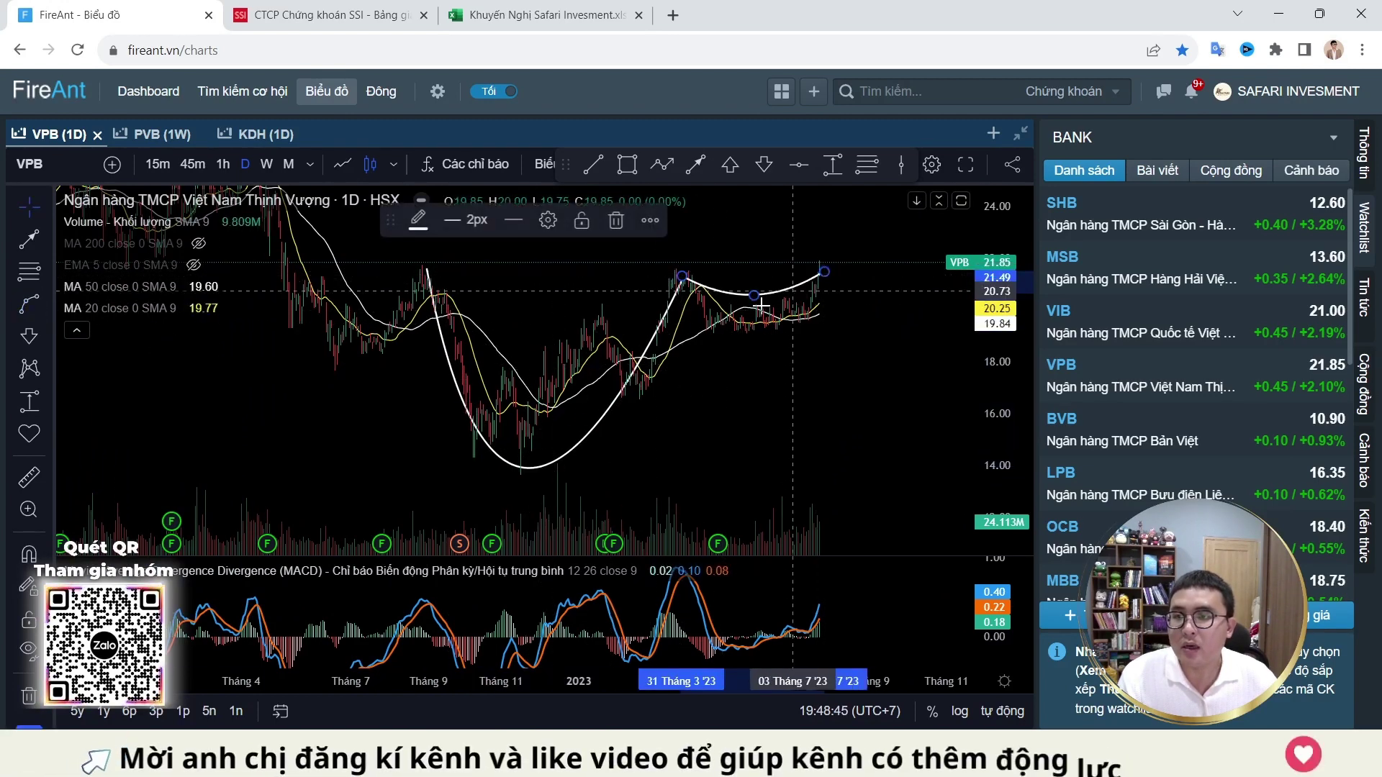
pyautogui.moveTo(754, 296); pyautogui.dragTo(761, 331)
pyautogui.click(876, 314)
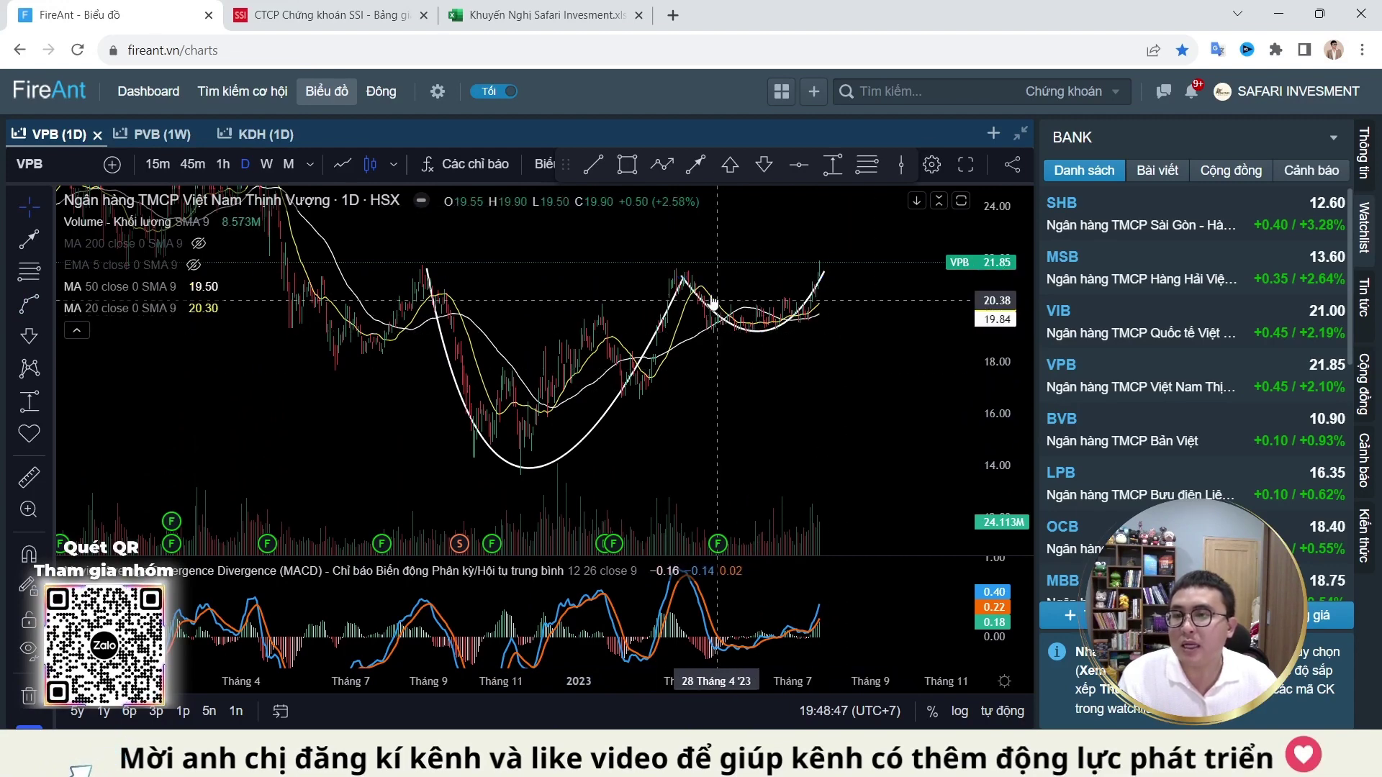
# Step: Load the TCB daily chart from the BANK watchlist and examine its latest candles against the moving averages
pyautogui.scroll(-2, 1166, 381)
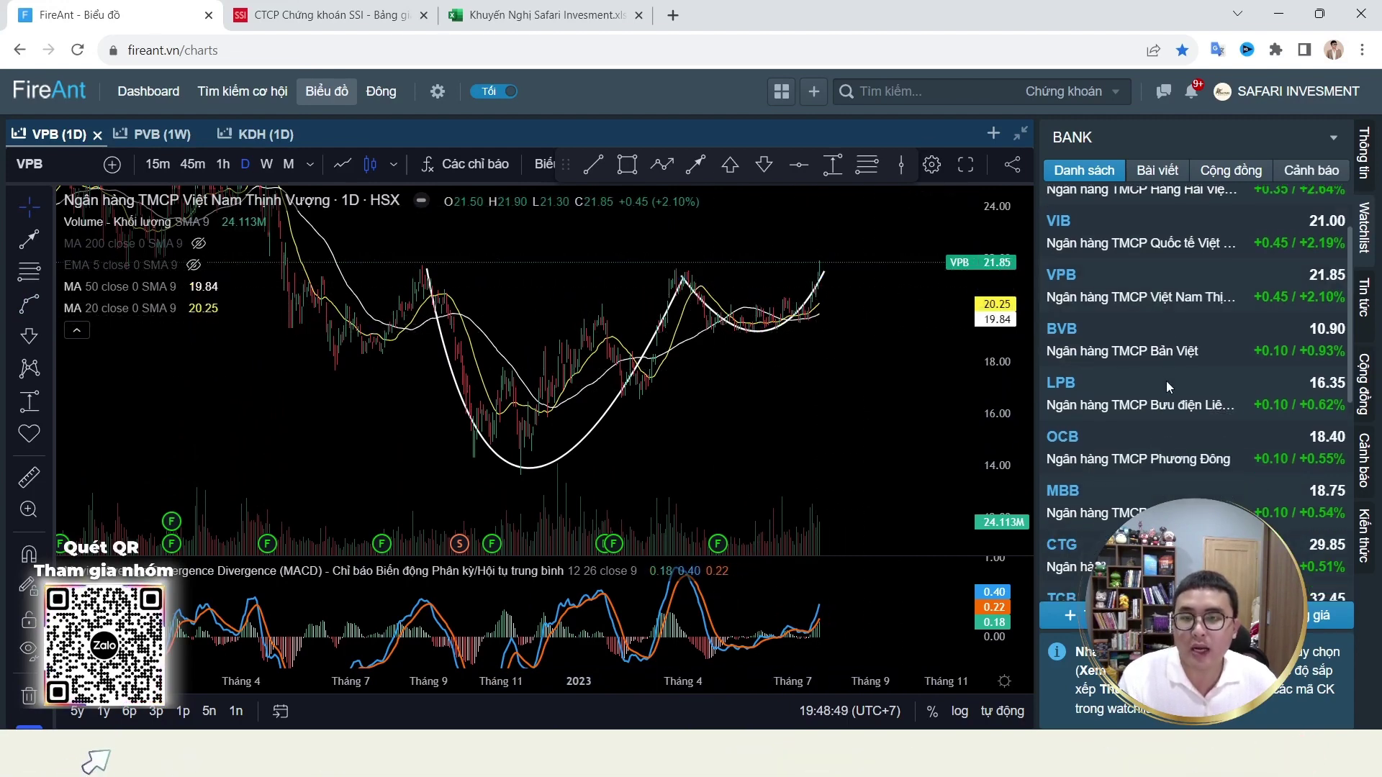
pyautogui.scroll(-5, 1164, 425)
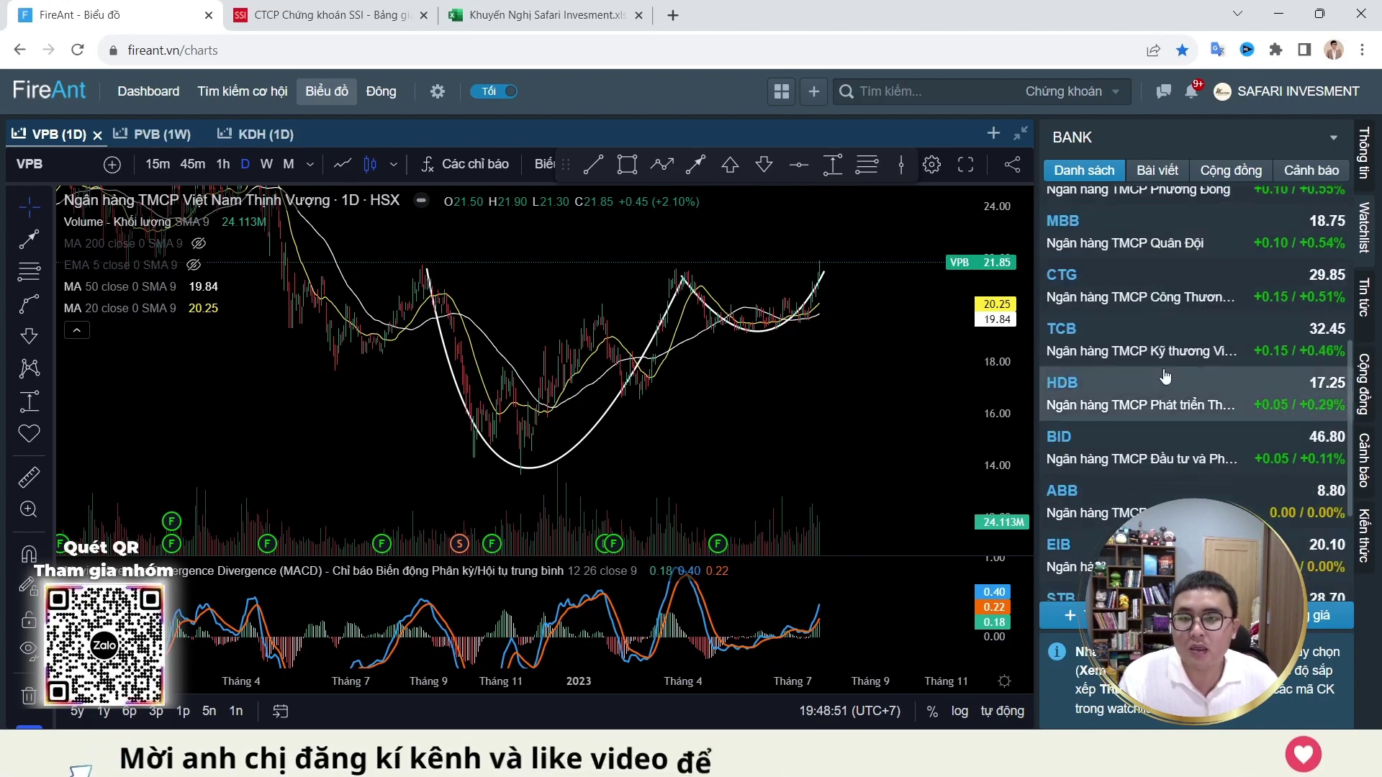
pyautogui.click(1164, 339)
pyautogui.scroll(5, 865, 395)
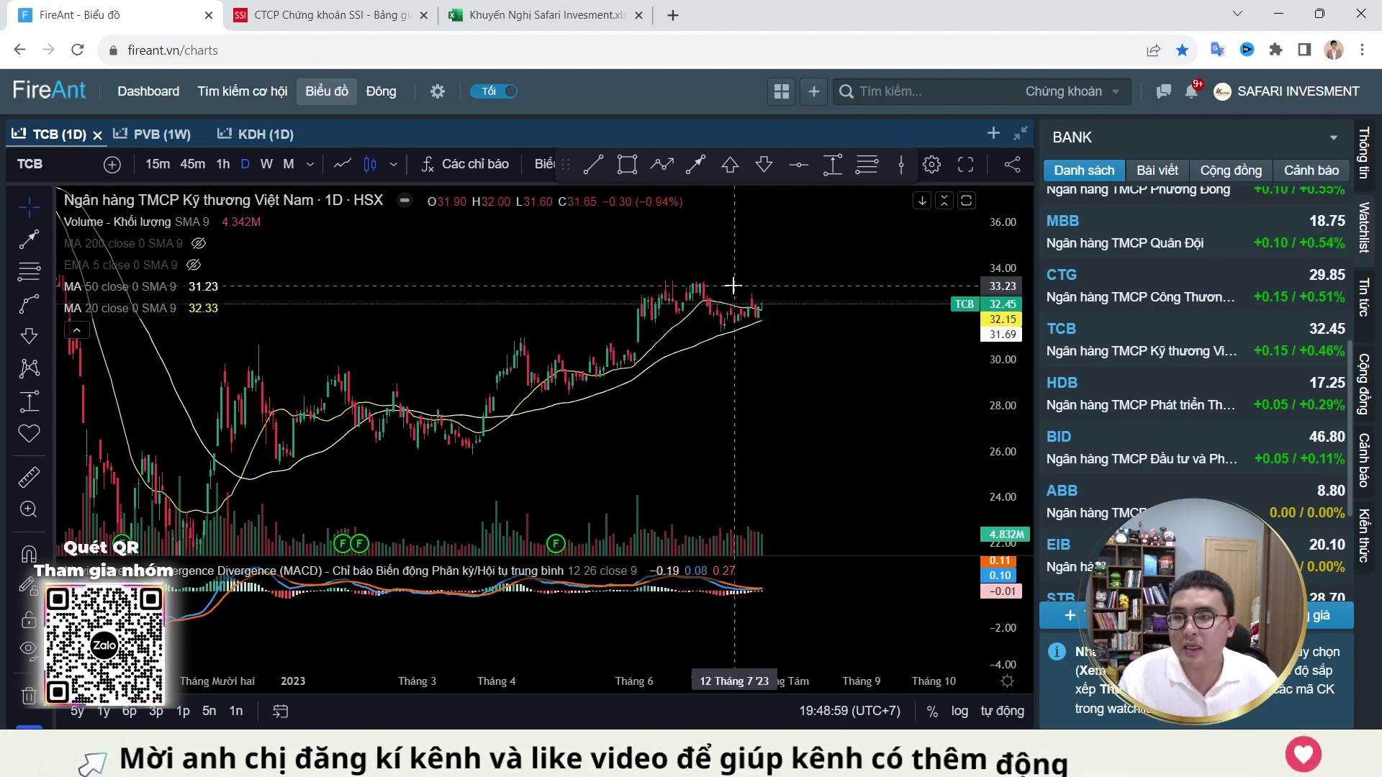
pyautogui.scroll(5, 825, 344)
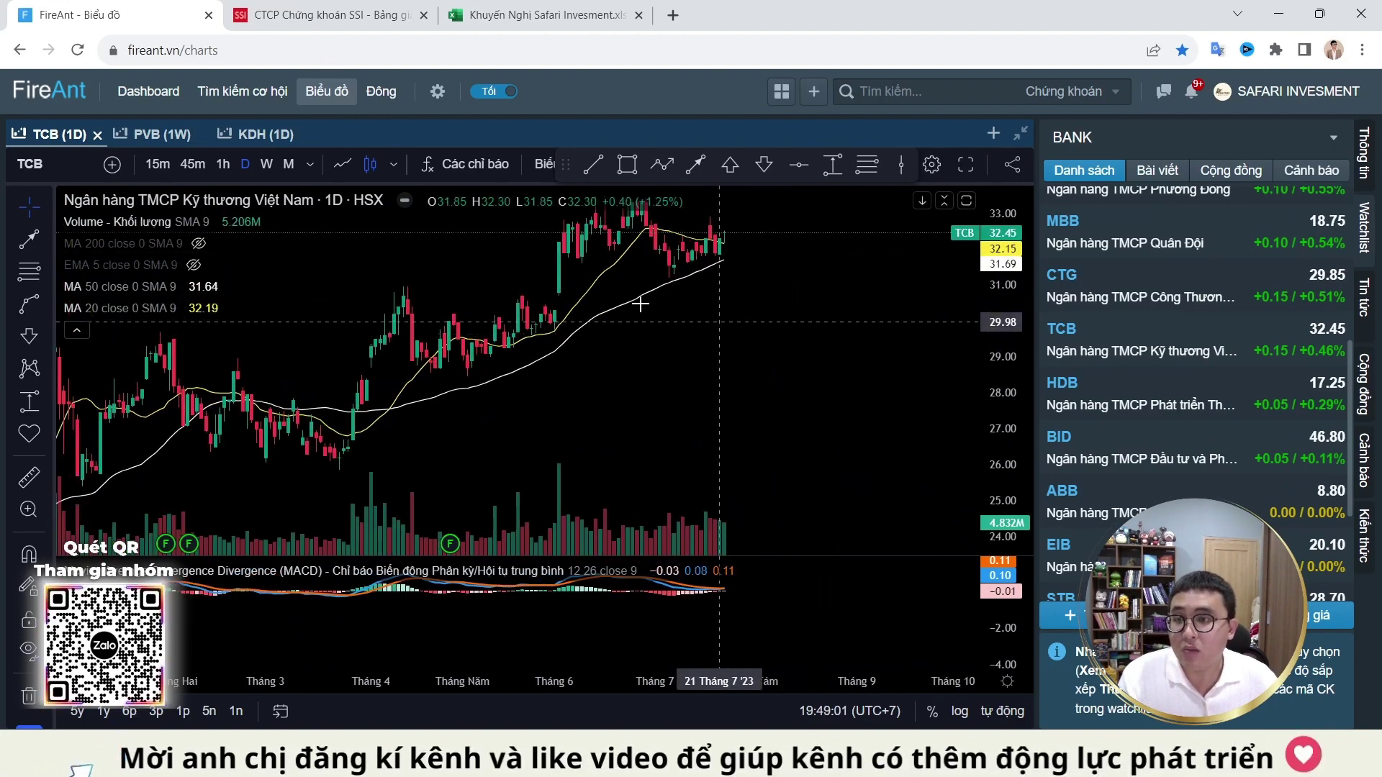
pyautogui.scroll(4, 849, 295)
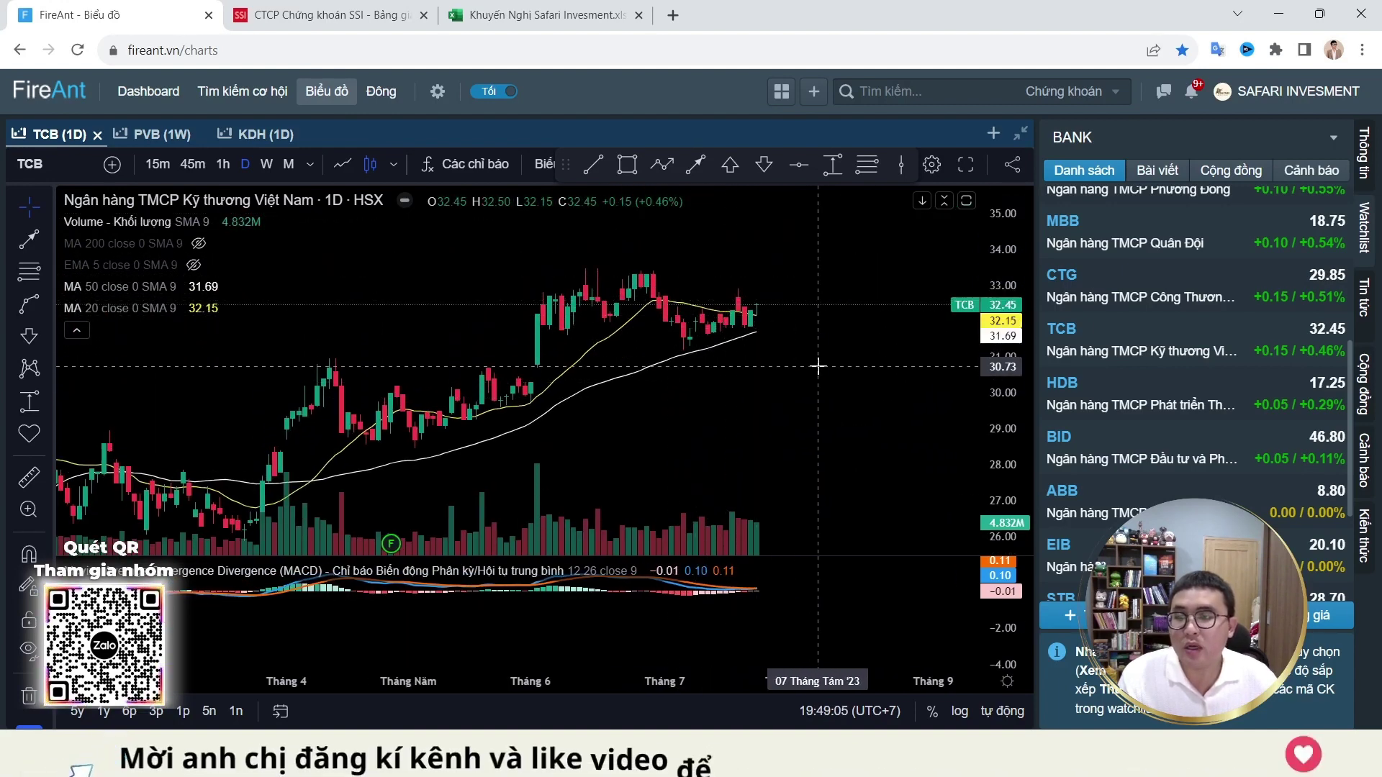
pyautogui.moveTo(843, 330); pyautogui.dragTo(808, 345)
# Step: Review the daily charts of BID, STB, EIB and ABB from the BANK watchlist
pyautogui.scroll(-3, 1195, 439)
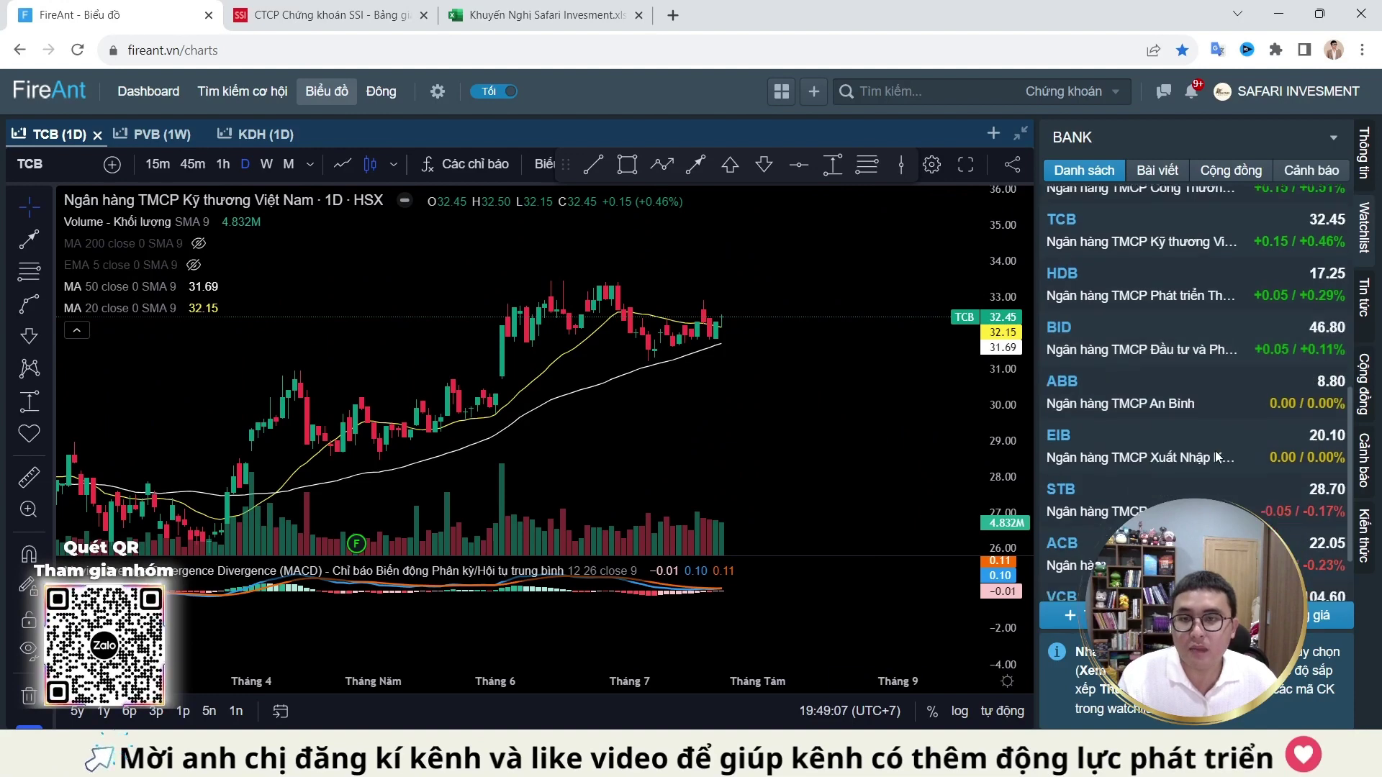
pyautogui.scroll(3, 1181, 404)
pyautogui.scroll(-3, 1159, 331)
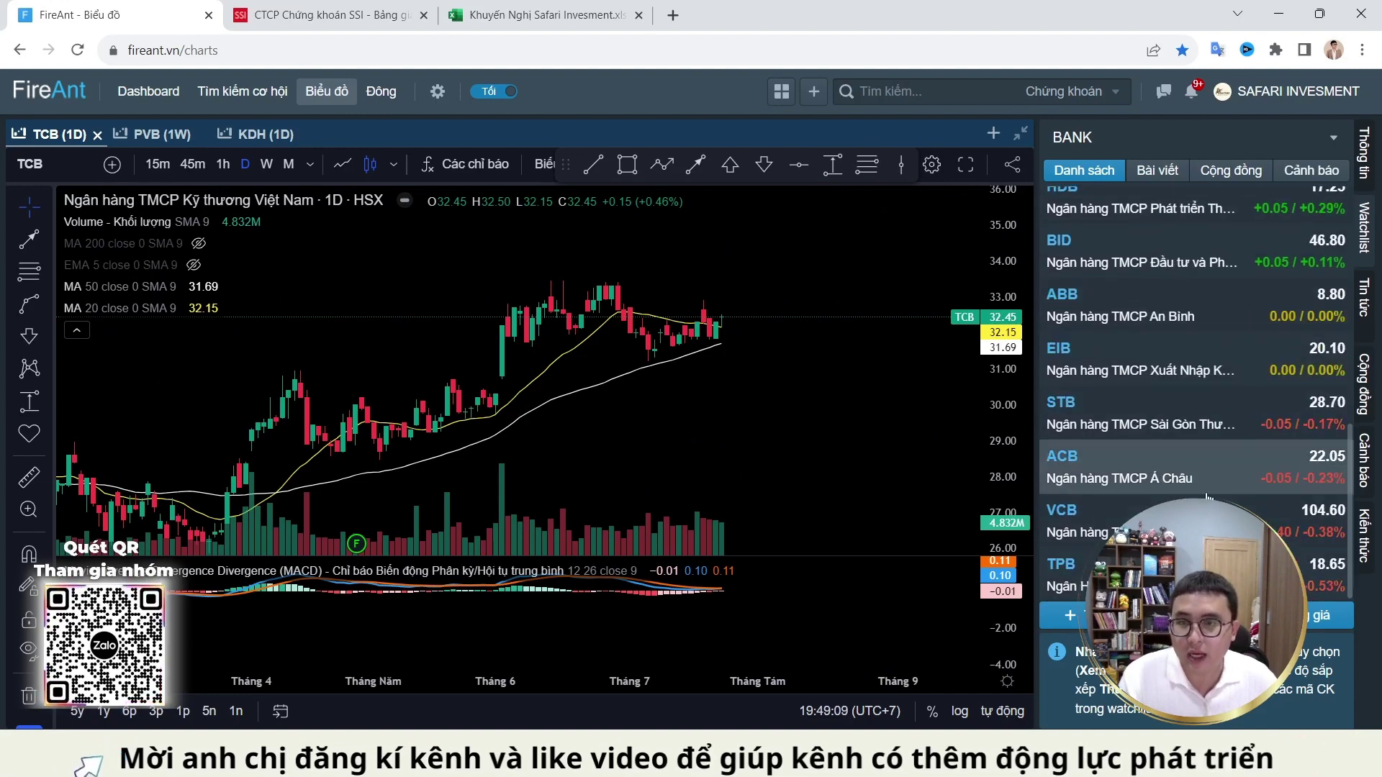
pyautogui.click(1144, 279)
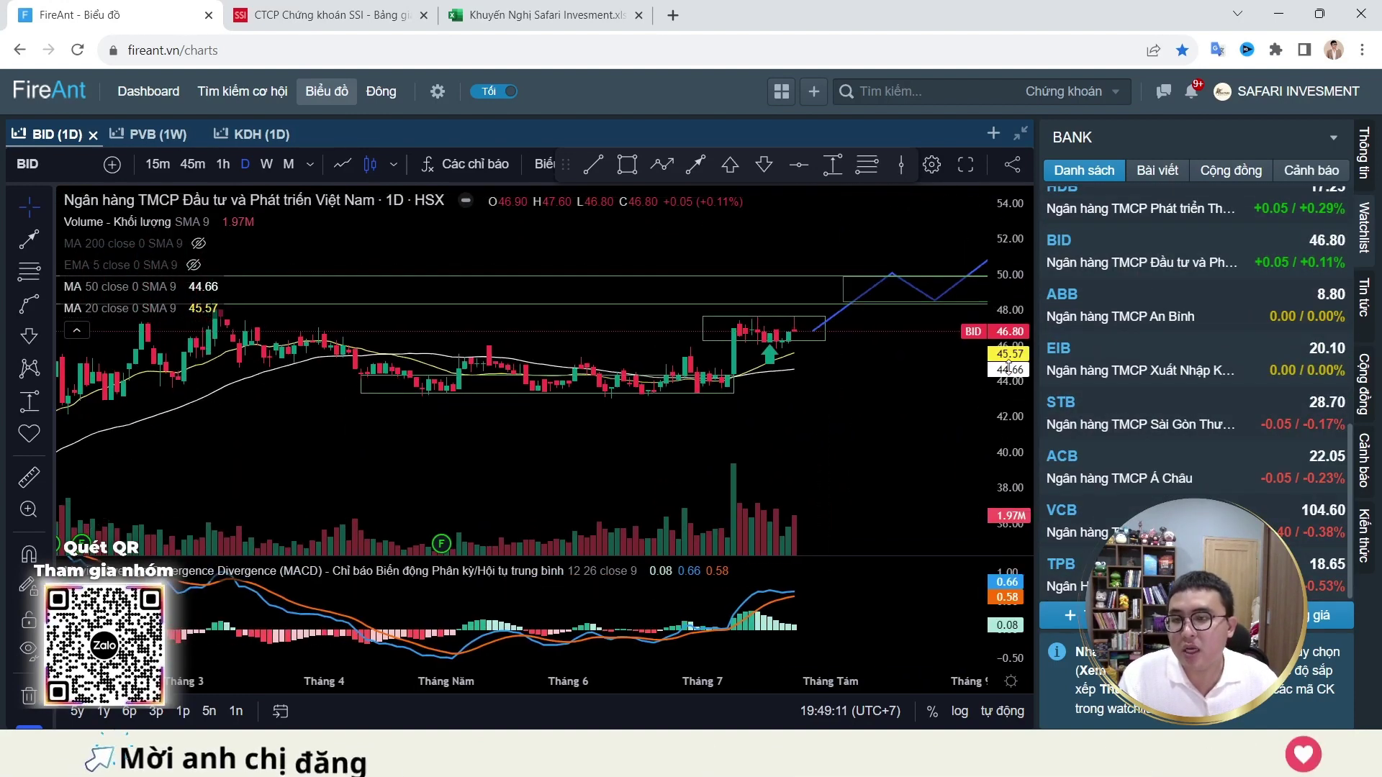
pyautogui.scroll(-2, 893, 397)
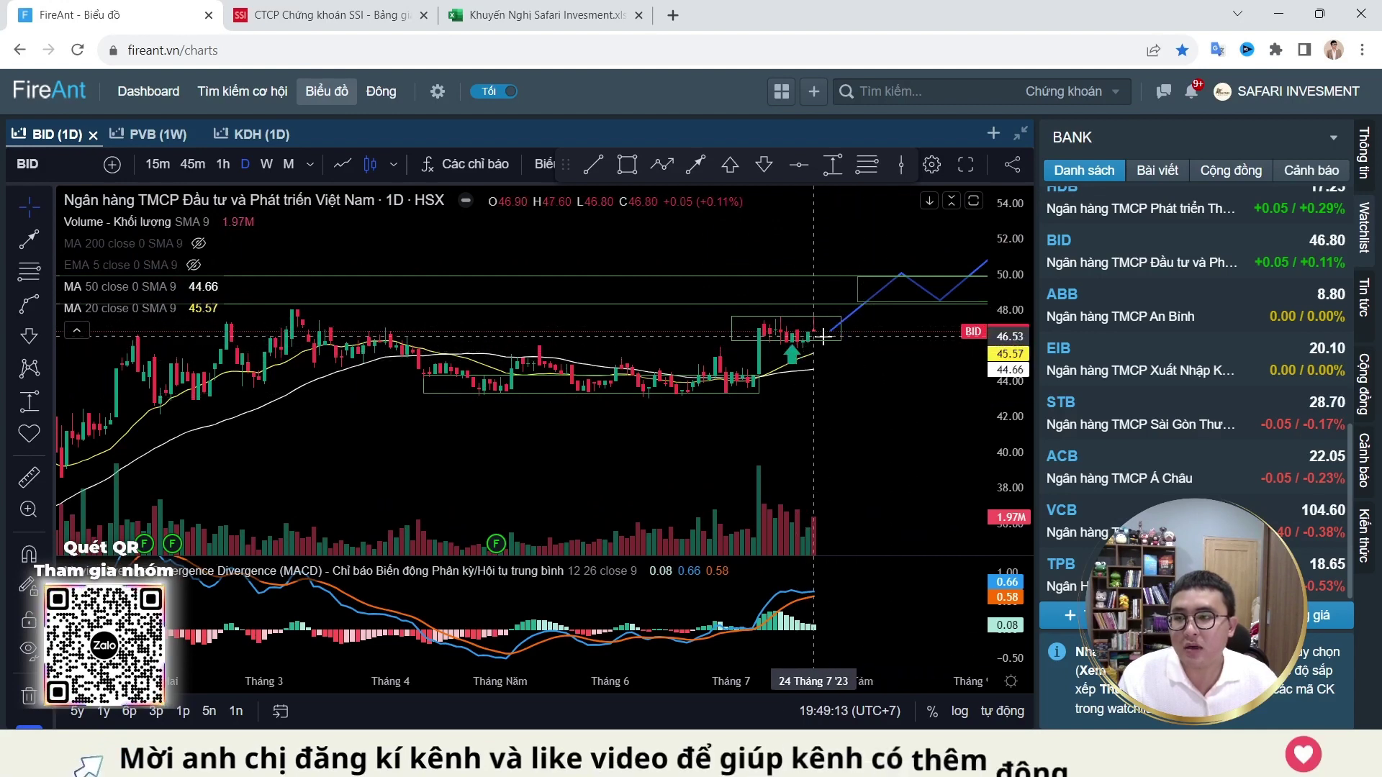
pyautogui.click(1181, 410)
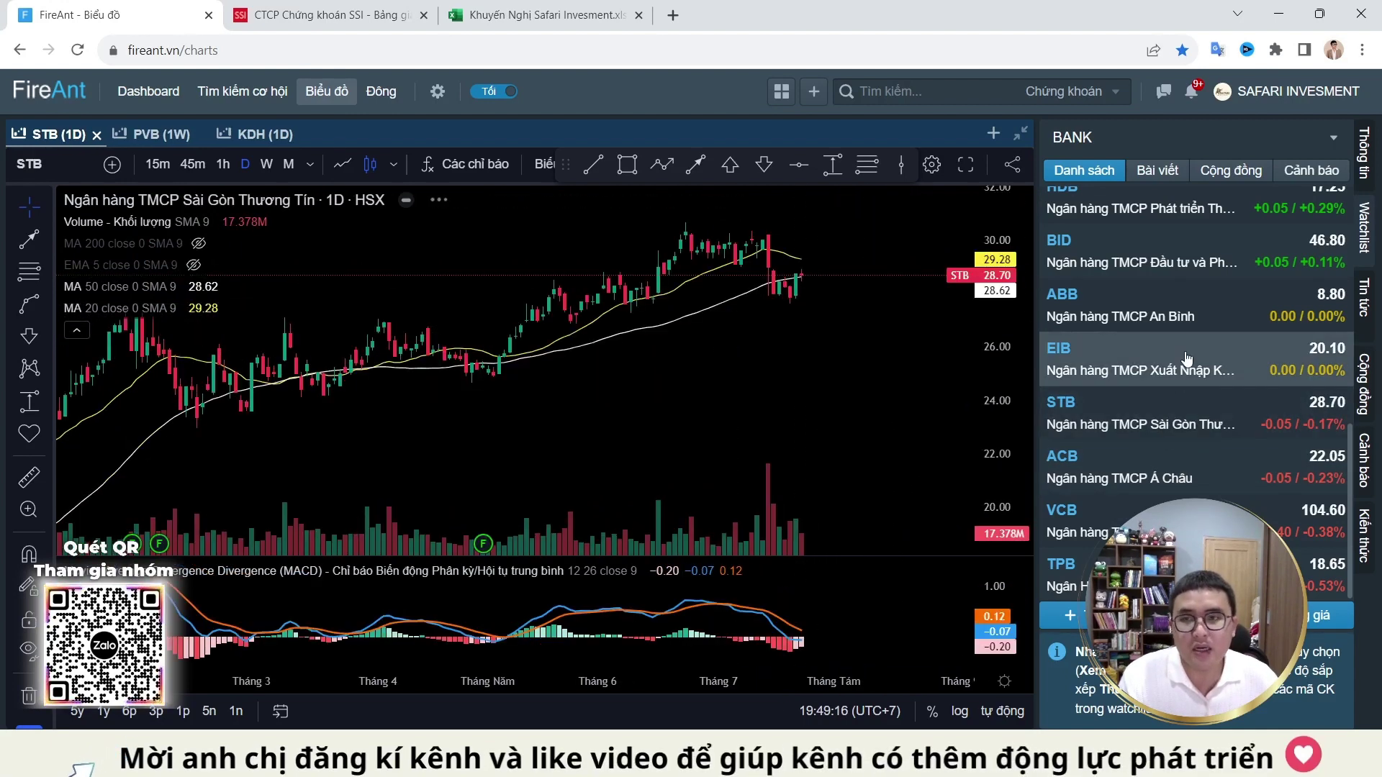
pyautogui.click(1189, 353)
pyautogui.click(1184, 315)
pyautogui.scroll(6, 1188, 360)
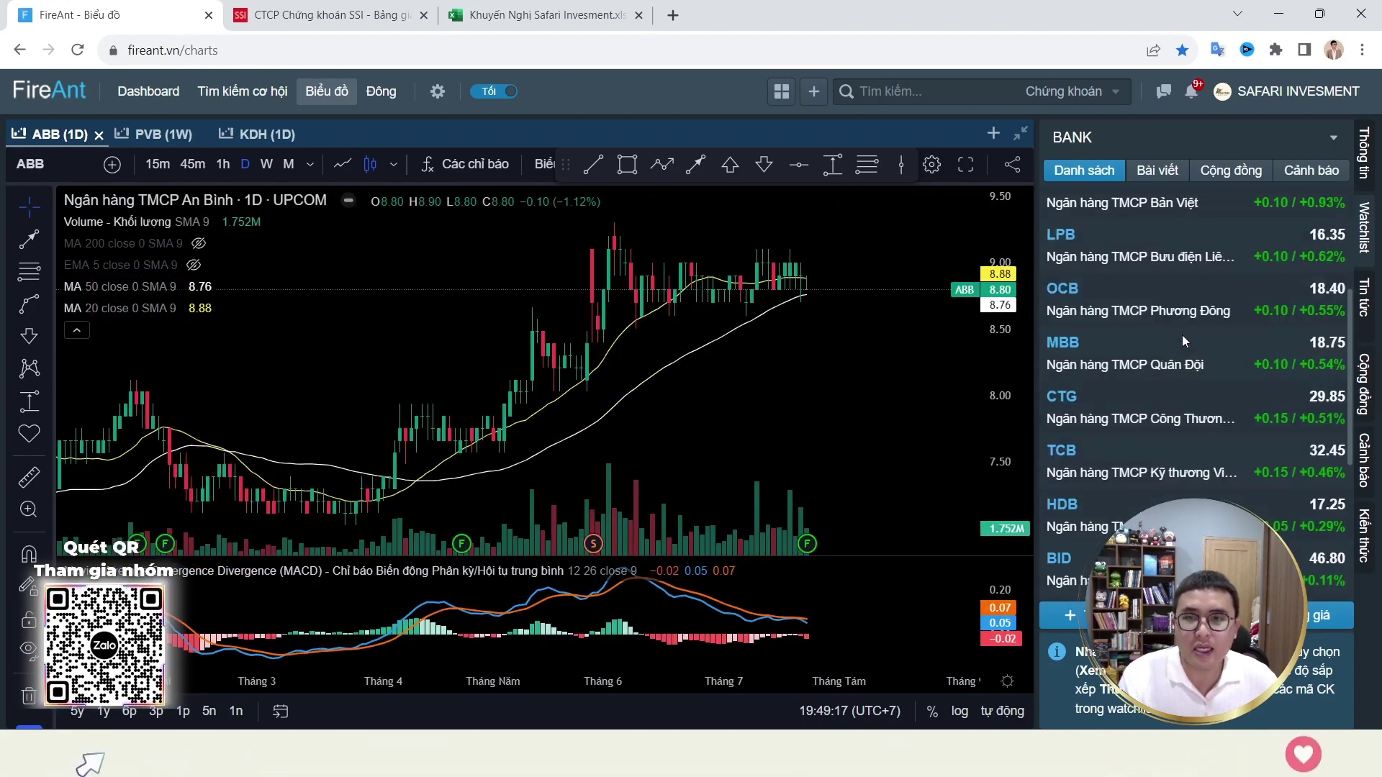
# Step: Load the OCB daily chart with a compressed price scale and show the stock's order book and matched trades
pyautogui.click(1146, 440)
pyautogui.moveTo(882, 386); pyautogui.dragTo(895, 423)
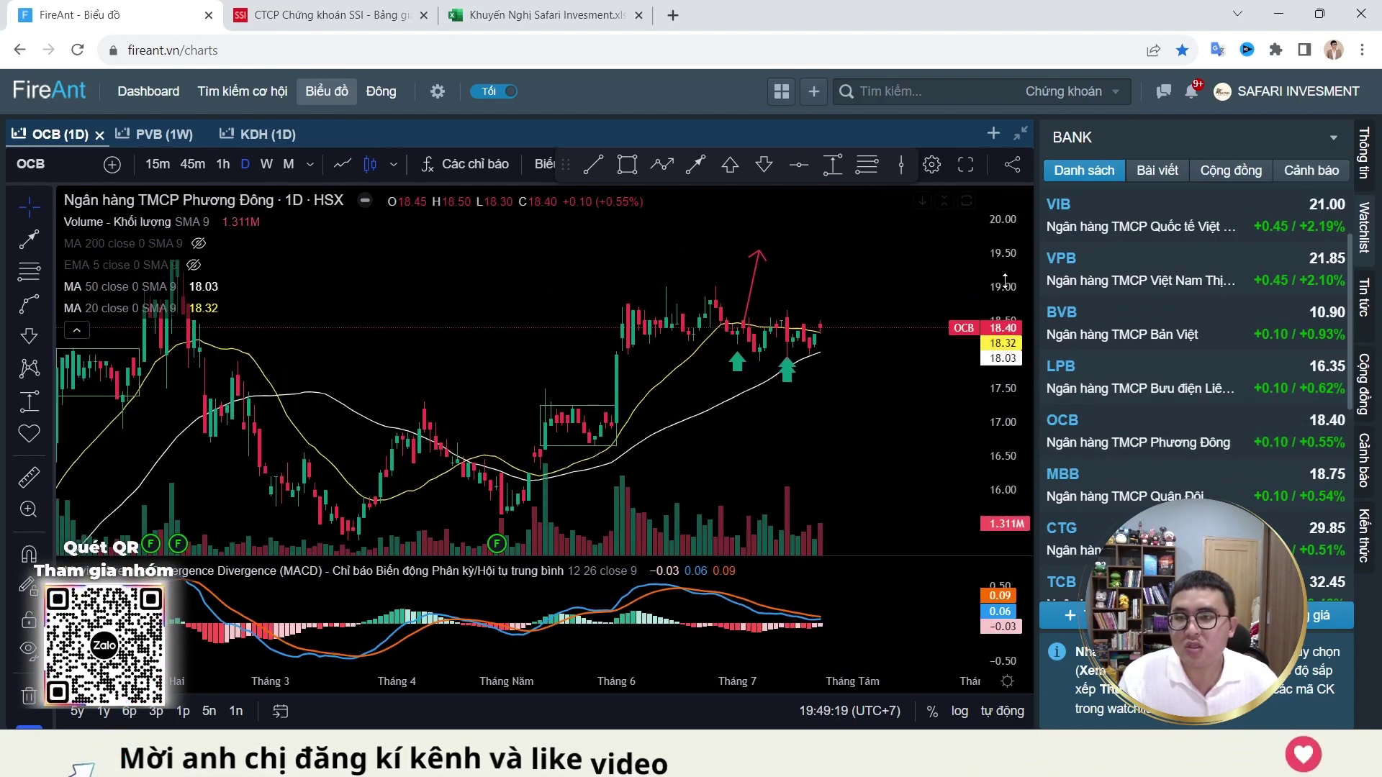
pyautogui.moveTo(1002, 279); pyautogui.dragTo(993, 407)
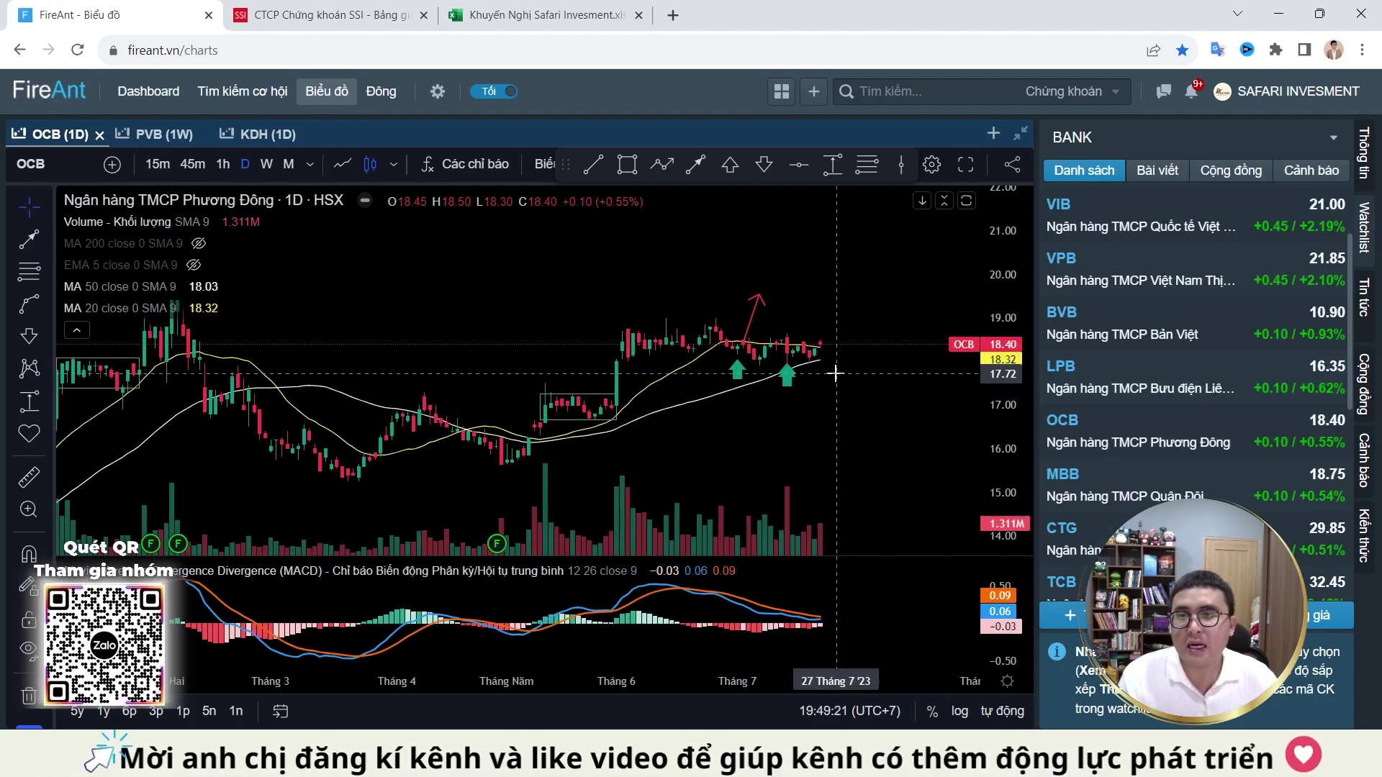
pyautogui.click(1365, 172)
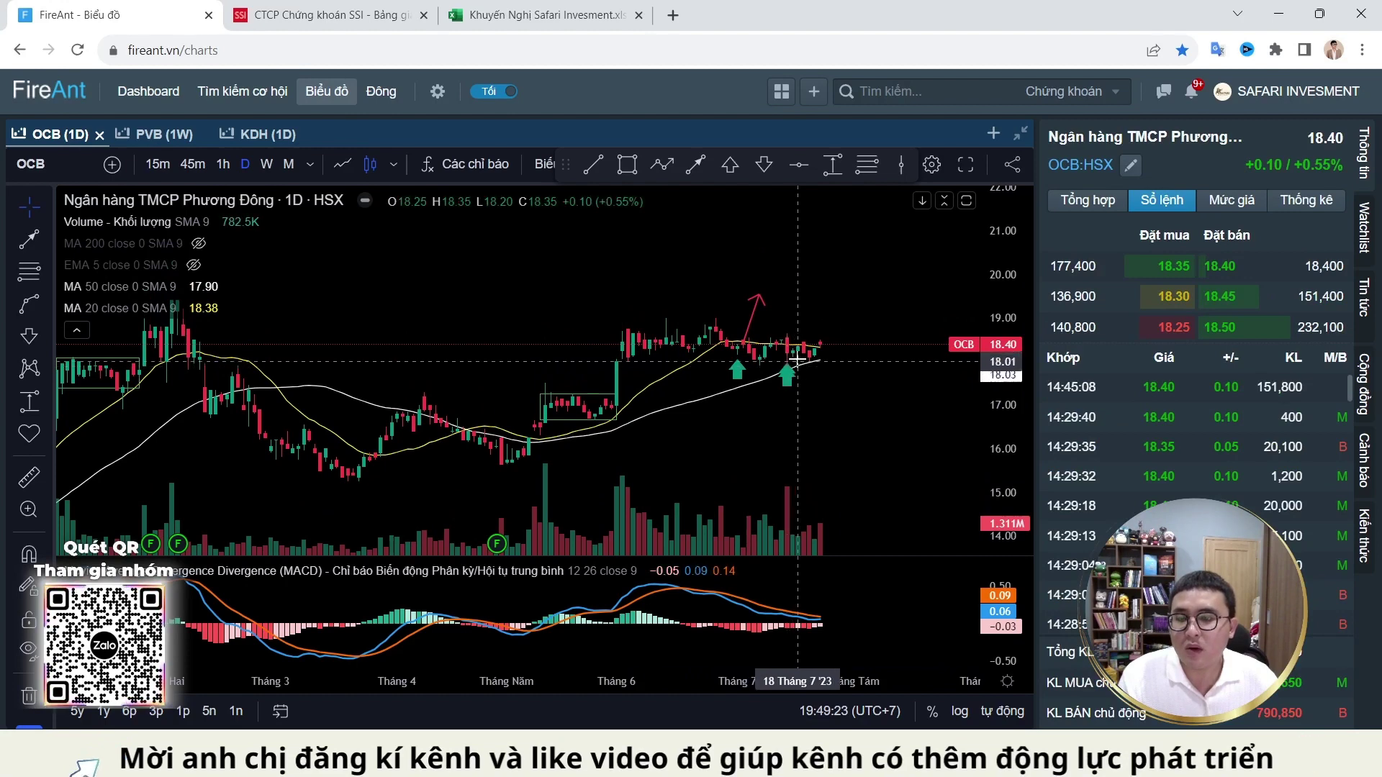
# Step: Remove all existing drawings from the OCB chart
pyautogui.rightClick(879, 404)
pyautogui.click(891, 584)
# Step: Mark OCB's mid-July candle with a down arrow and box the June–July consolidation at about 18.0–18.5, clearing both drawings when done
pyautogui.click(752, 173)
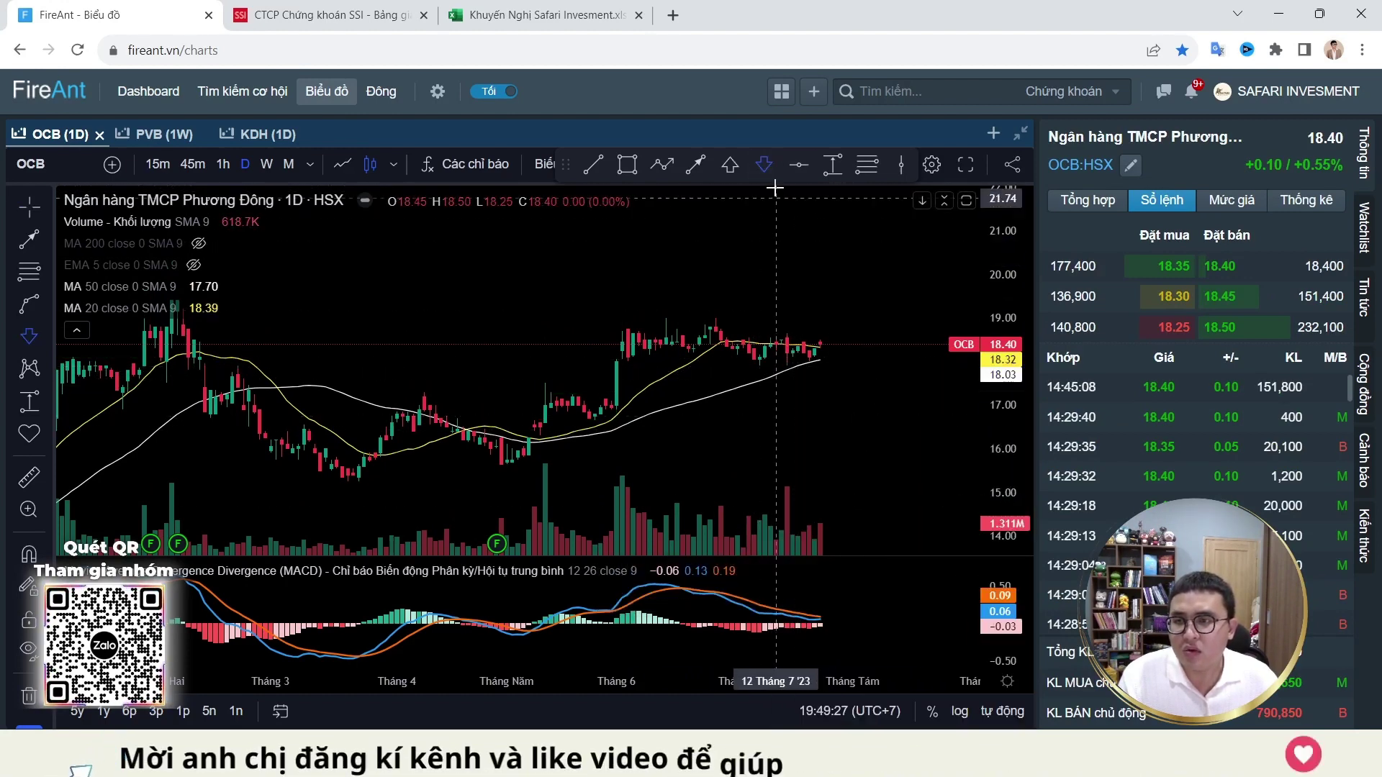
pyautogui.click(789, 329)
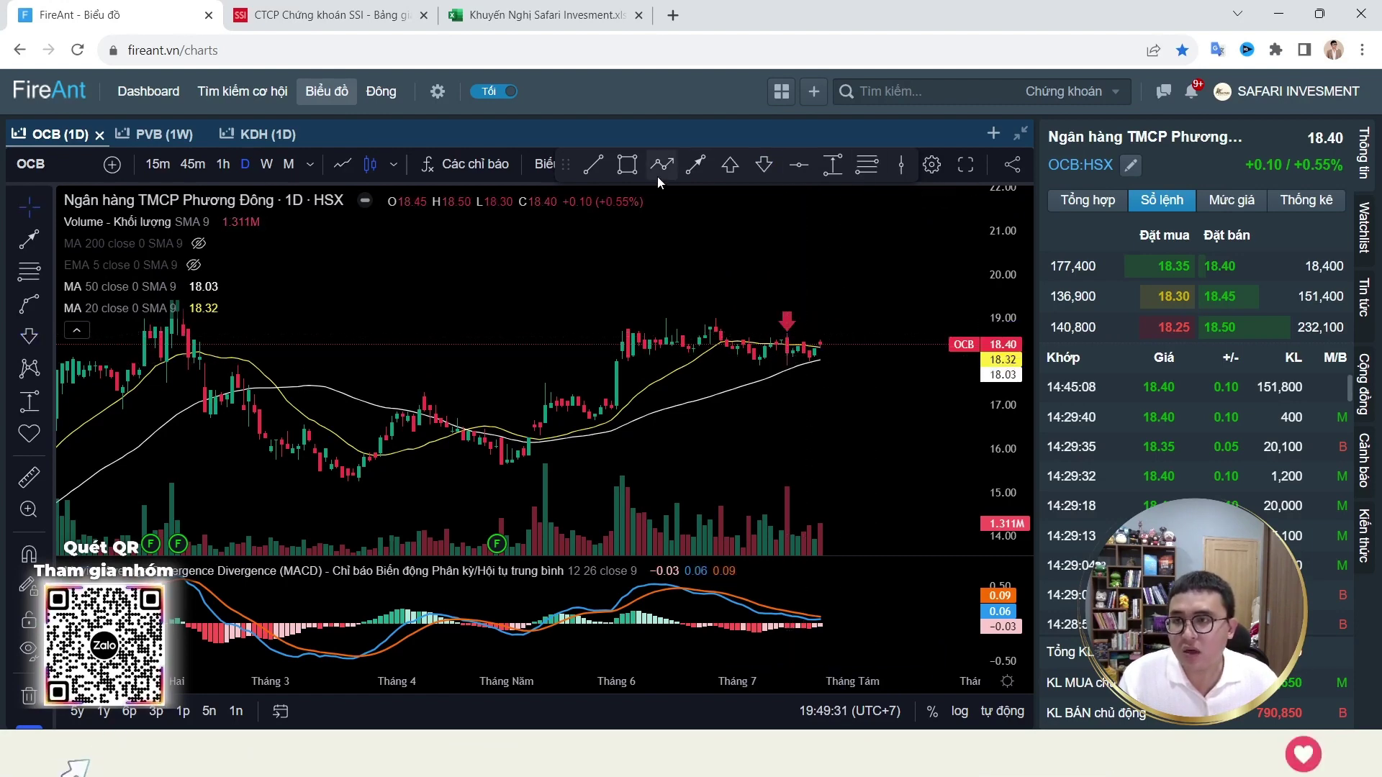
pyautogui.click(858, 360)
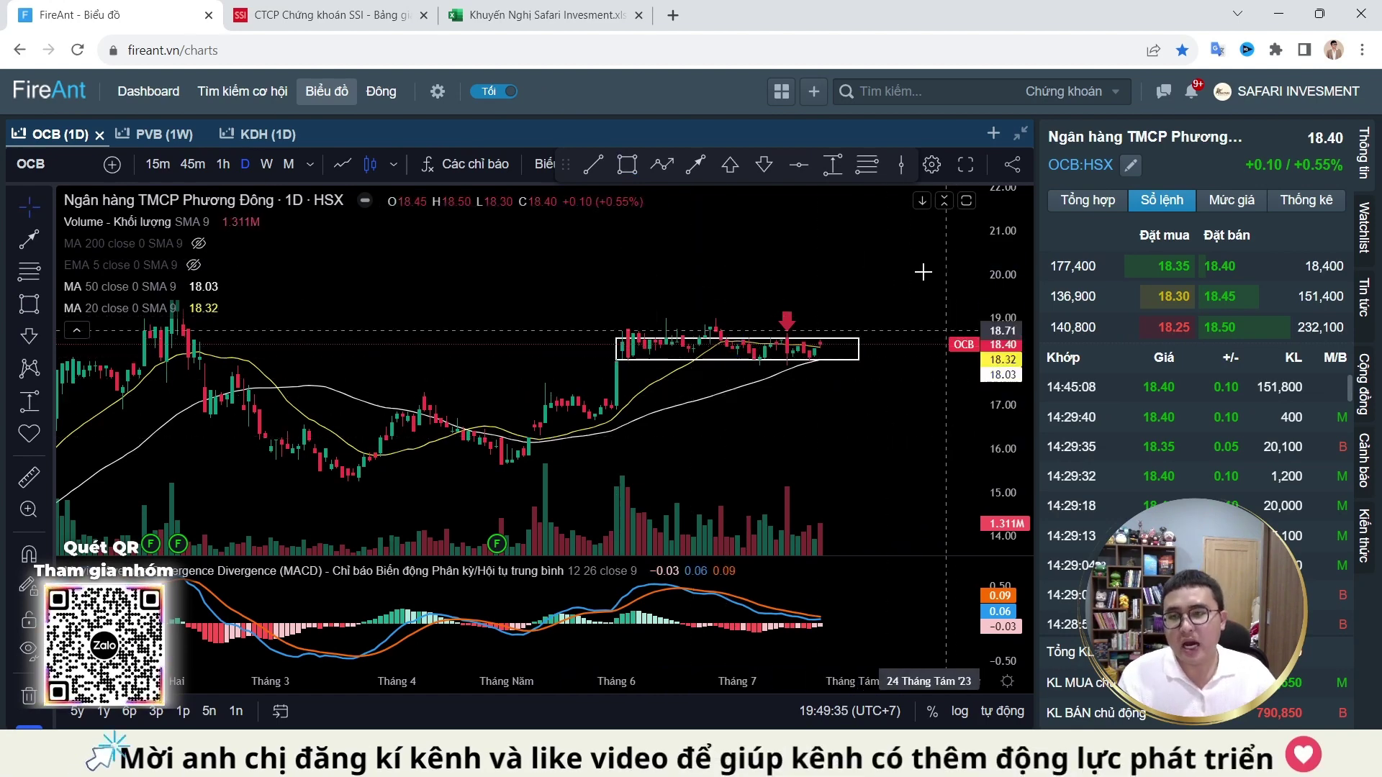
pyautogui.rightClick(851, 237)
pyautogui.click(927, 447)
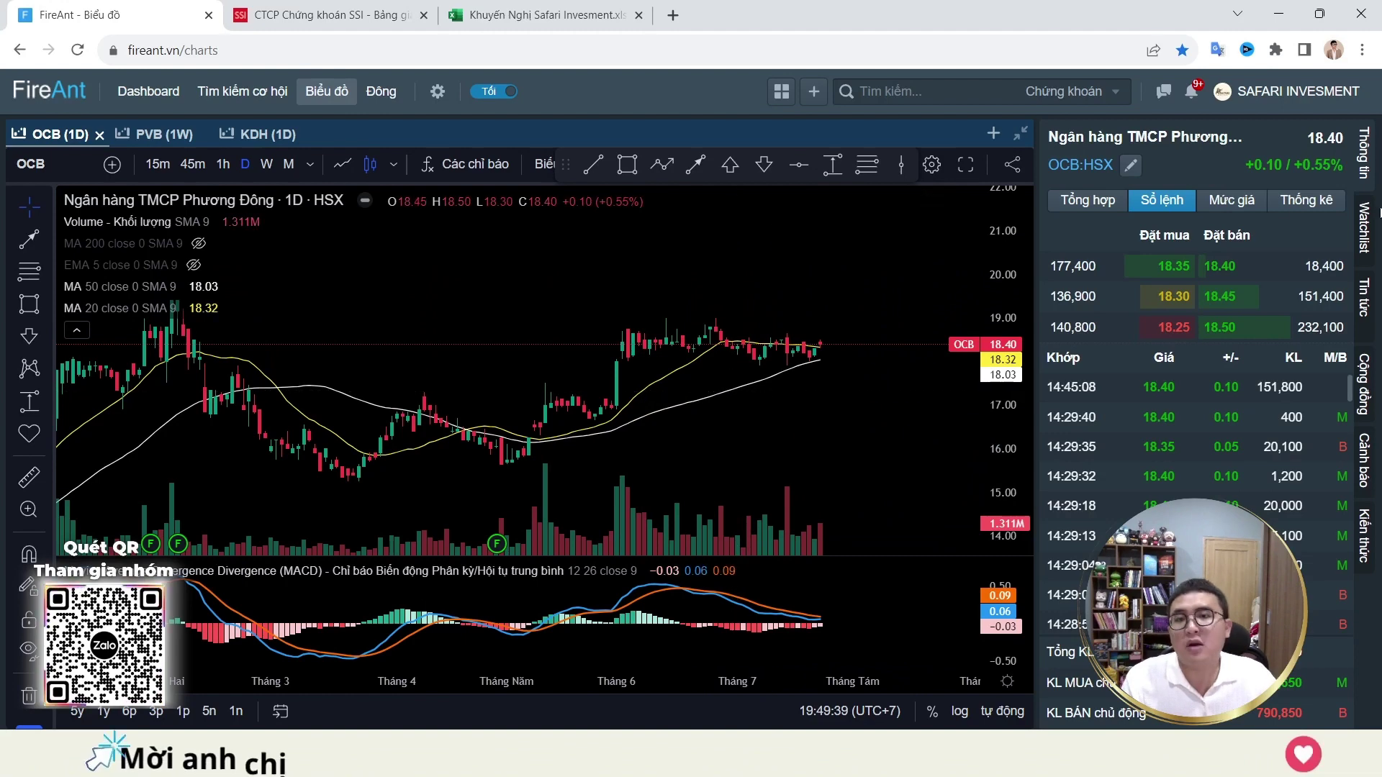
# Step: Return to the BANK watchlist and open the list of saved watchlists
pyautogui.click(1365, 229)
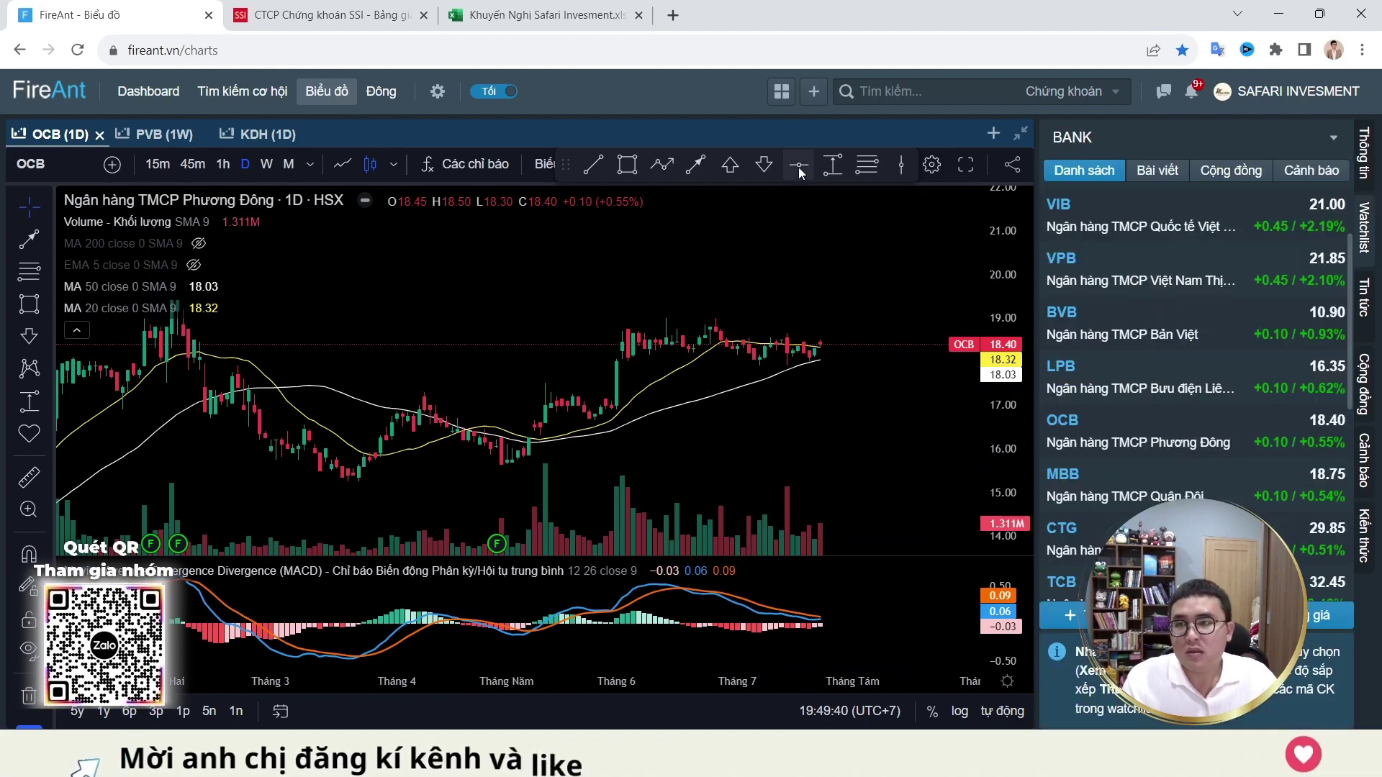
pyautogui.click(1160, 137)
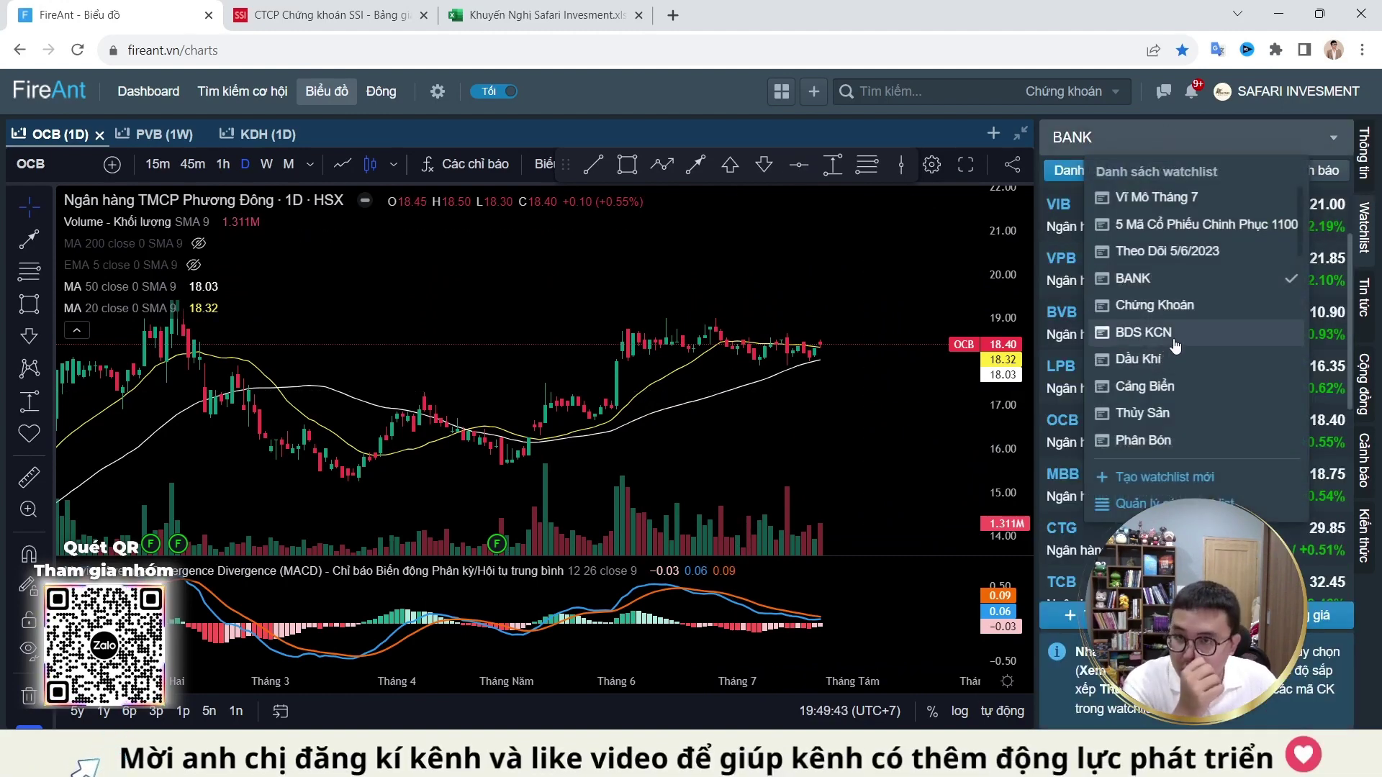
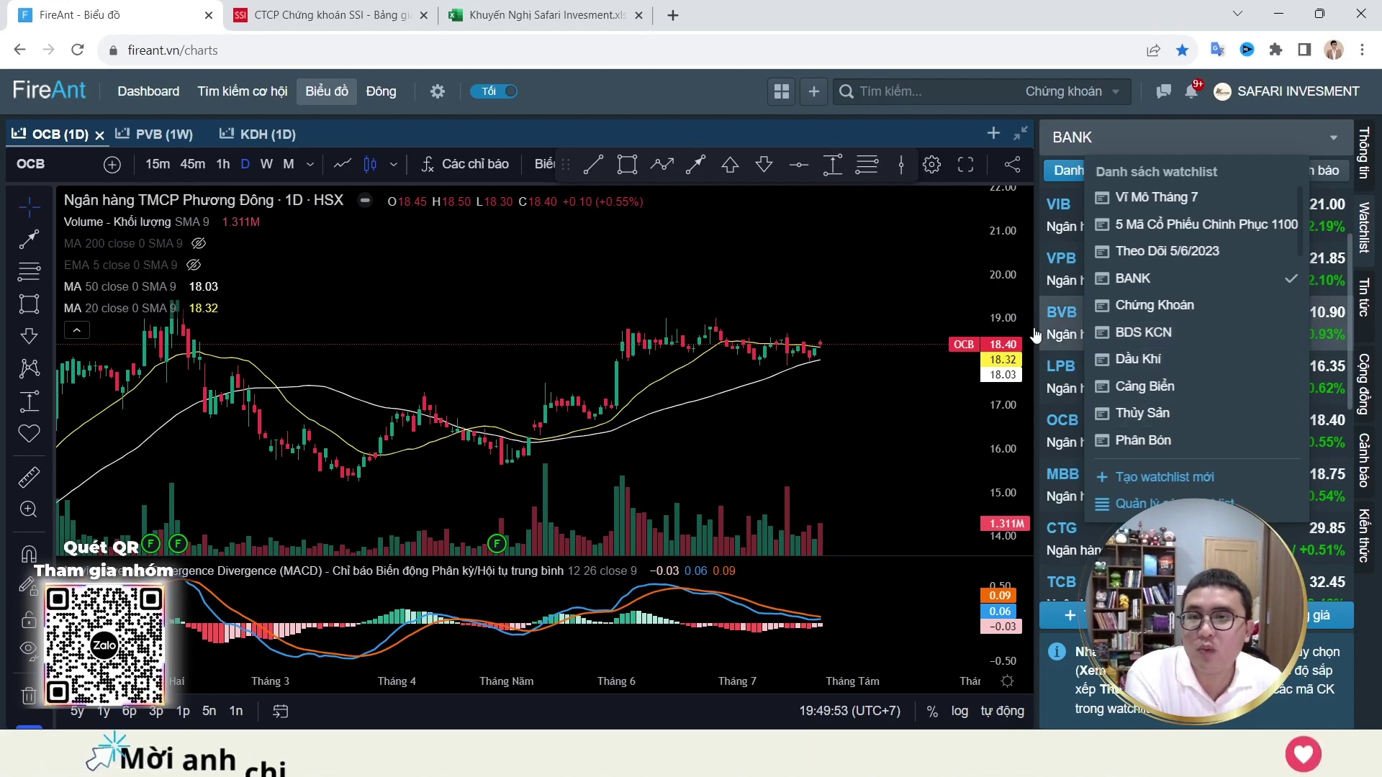
# Step: Load the VPB daily chart and move the large cup curve's starting point to the late-August 2022 peak at about 21.5
pyautogui.click(888, 305)
pyautogui.click(1095, 290)
pyautogui.scroll(-6, 928, 338)
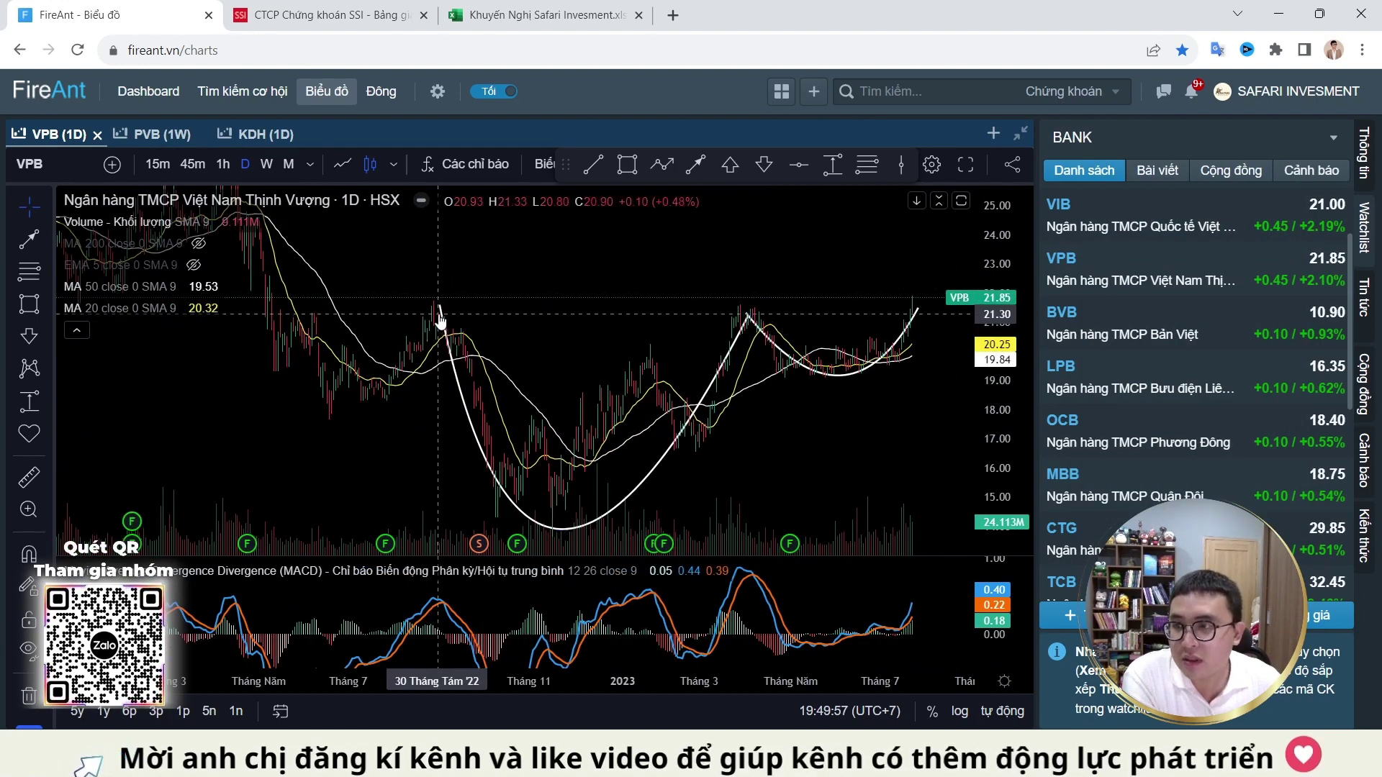
pyautogui.moveTo(441, 310); pyautogui.dragTo(432, 311)
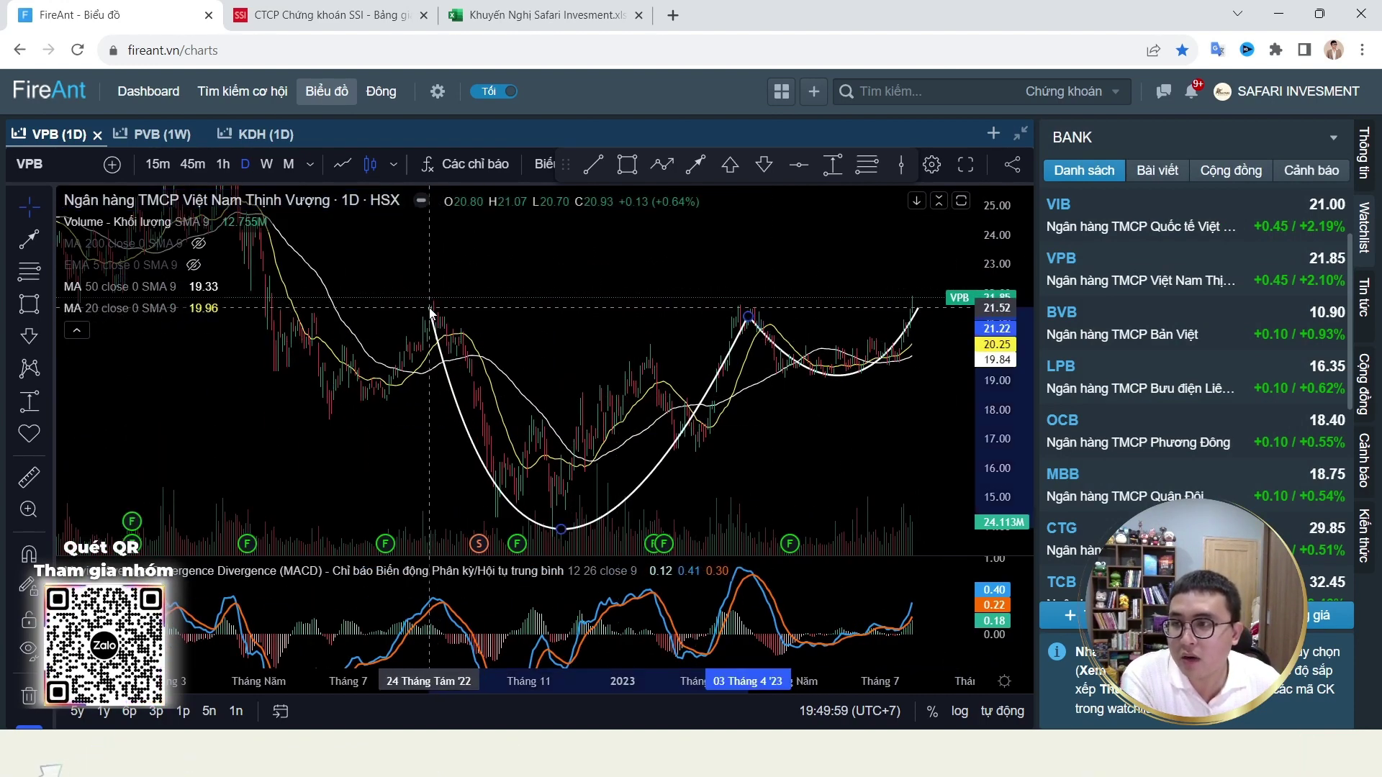
pyautogui.click(809, 417)
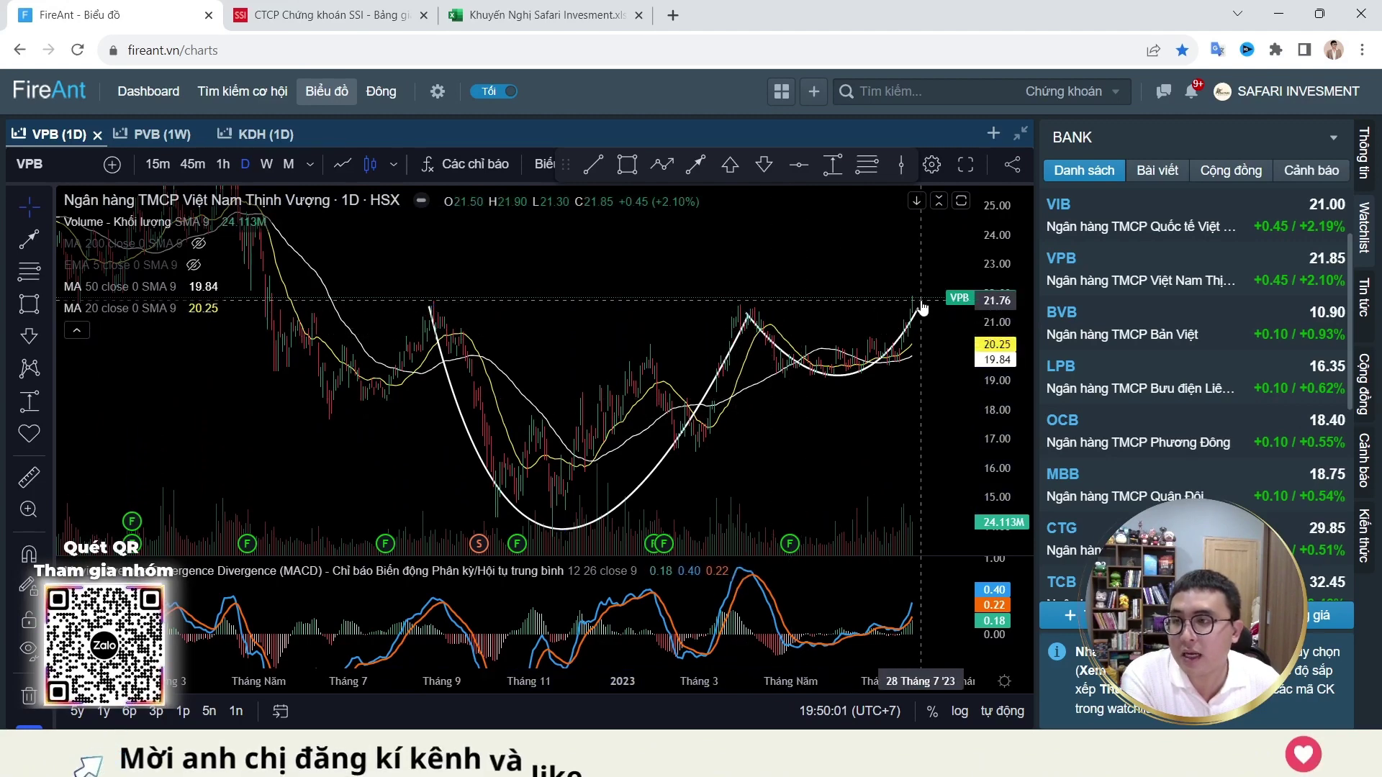
# Step: Examine VPB's cup-and-handle pattern against its price history since 2021, and show the stock's order book
pyautogui.scroll(-5, 935, 395)
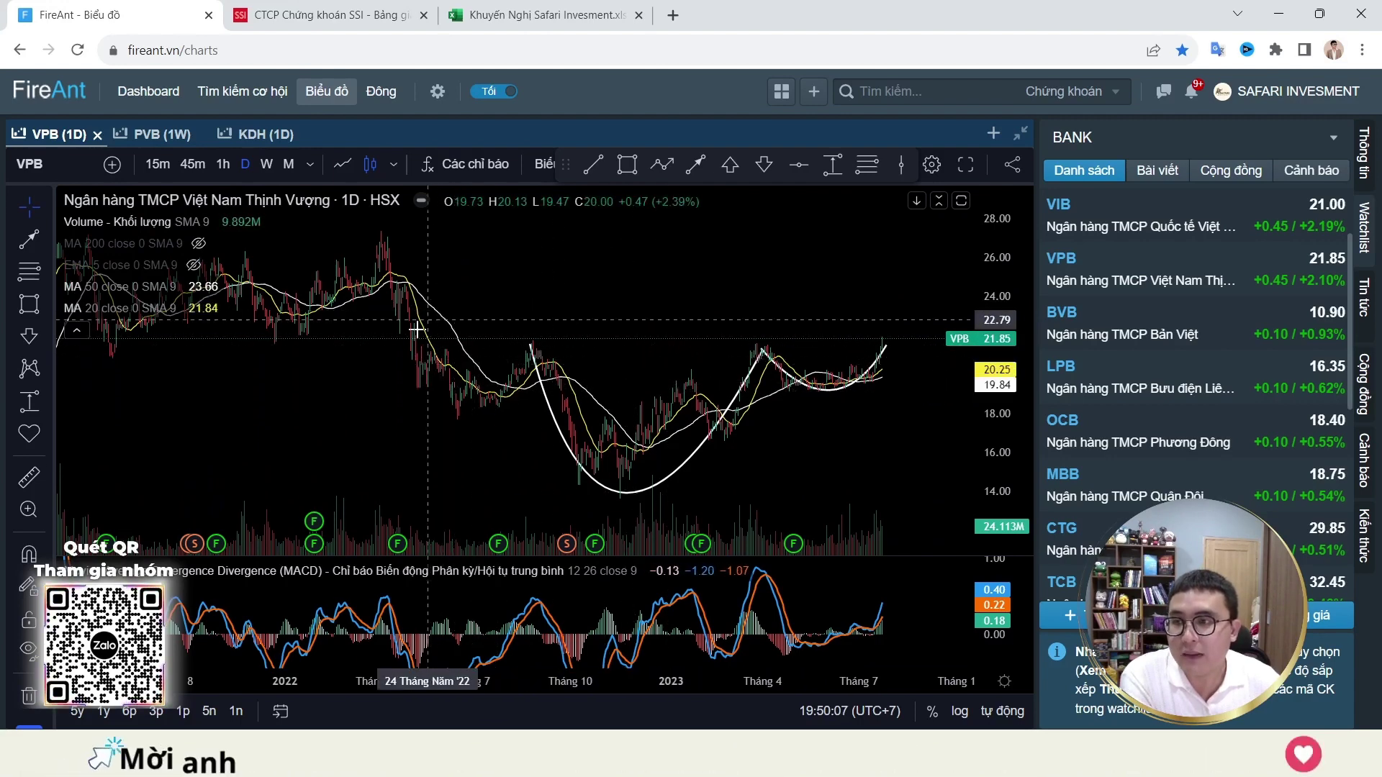
pyautogui.scroll(2, 591, 358)
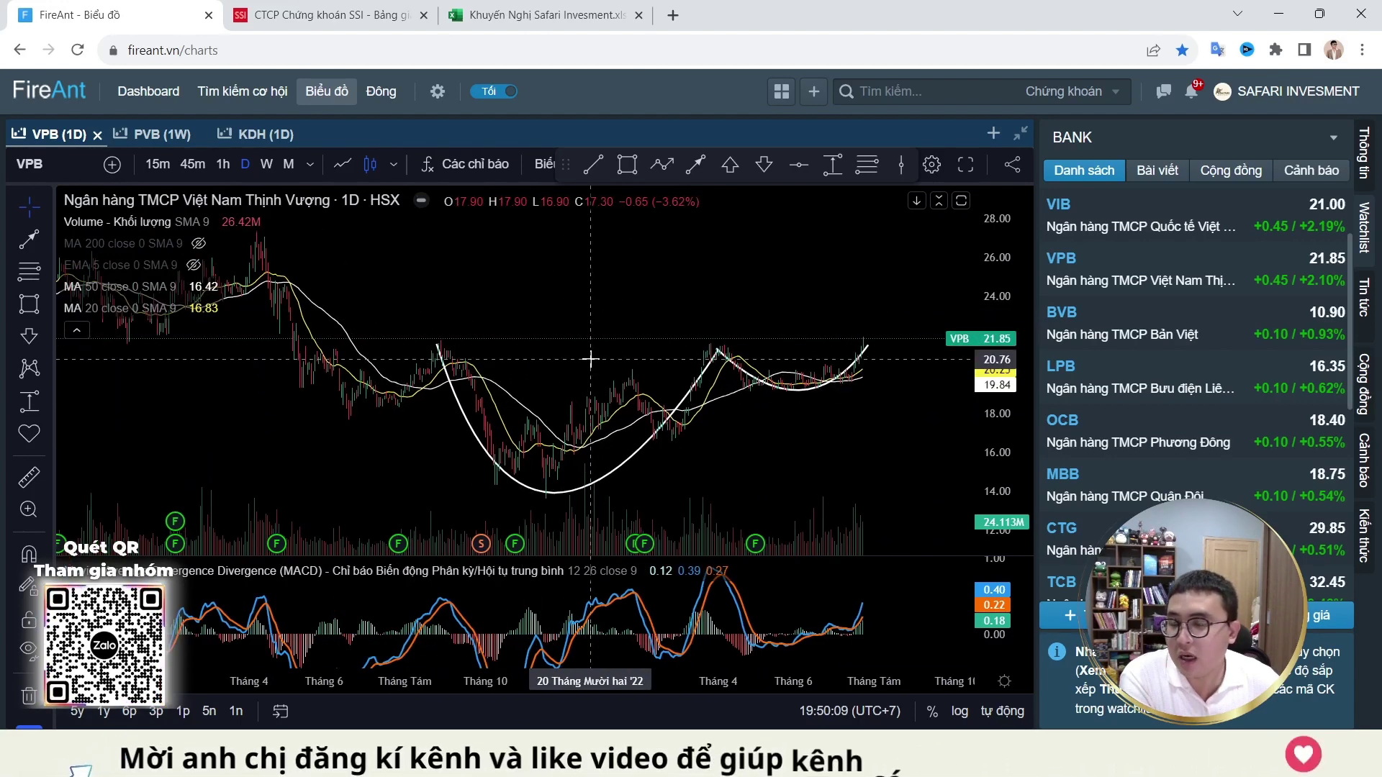
pyautogui.scroll(-1, 412, 362)
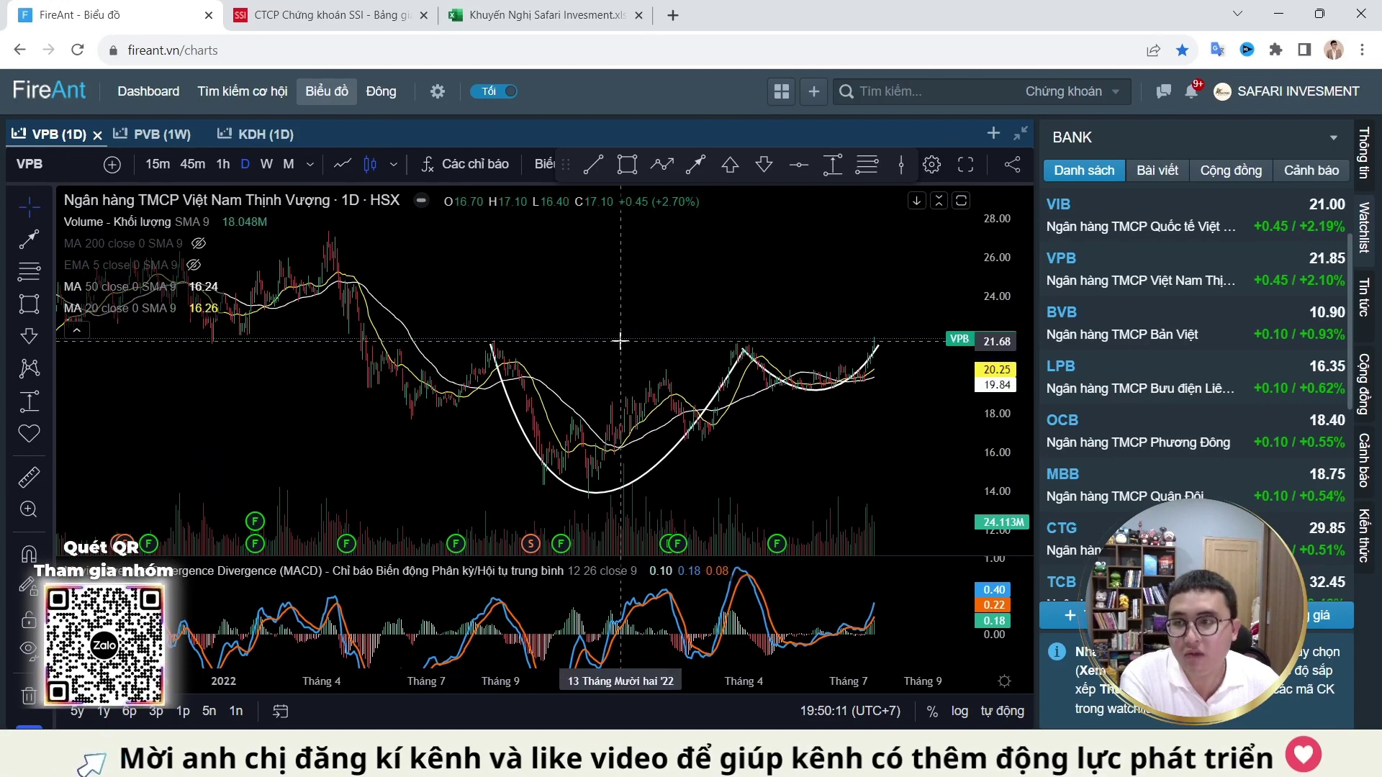
pyautogui.scroll(-3, 400, 364)
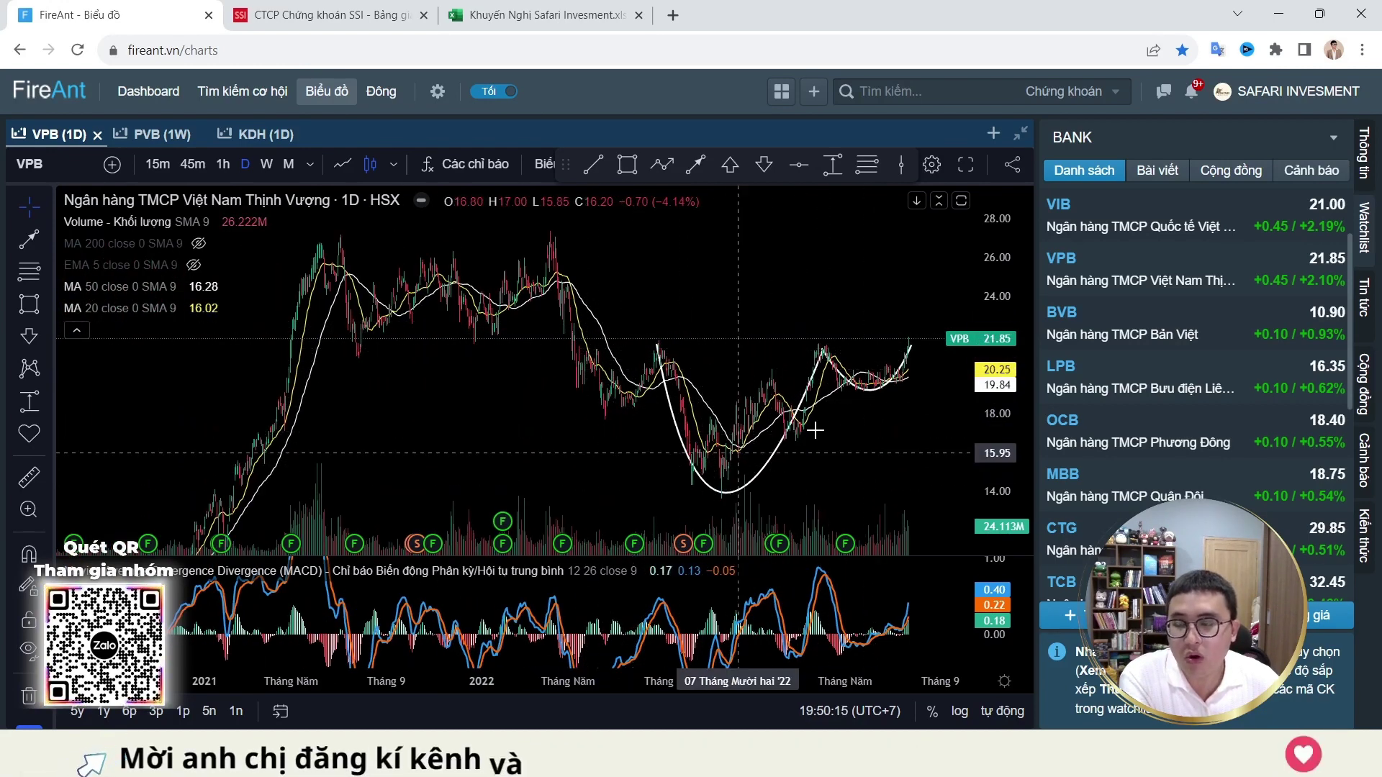
pyautogui.scroll(3, 864, 411)
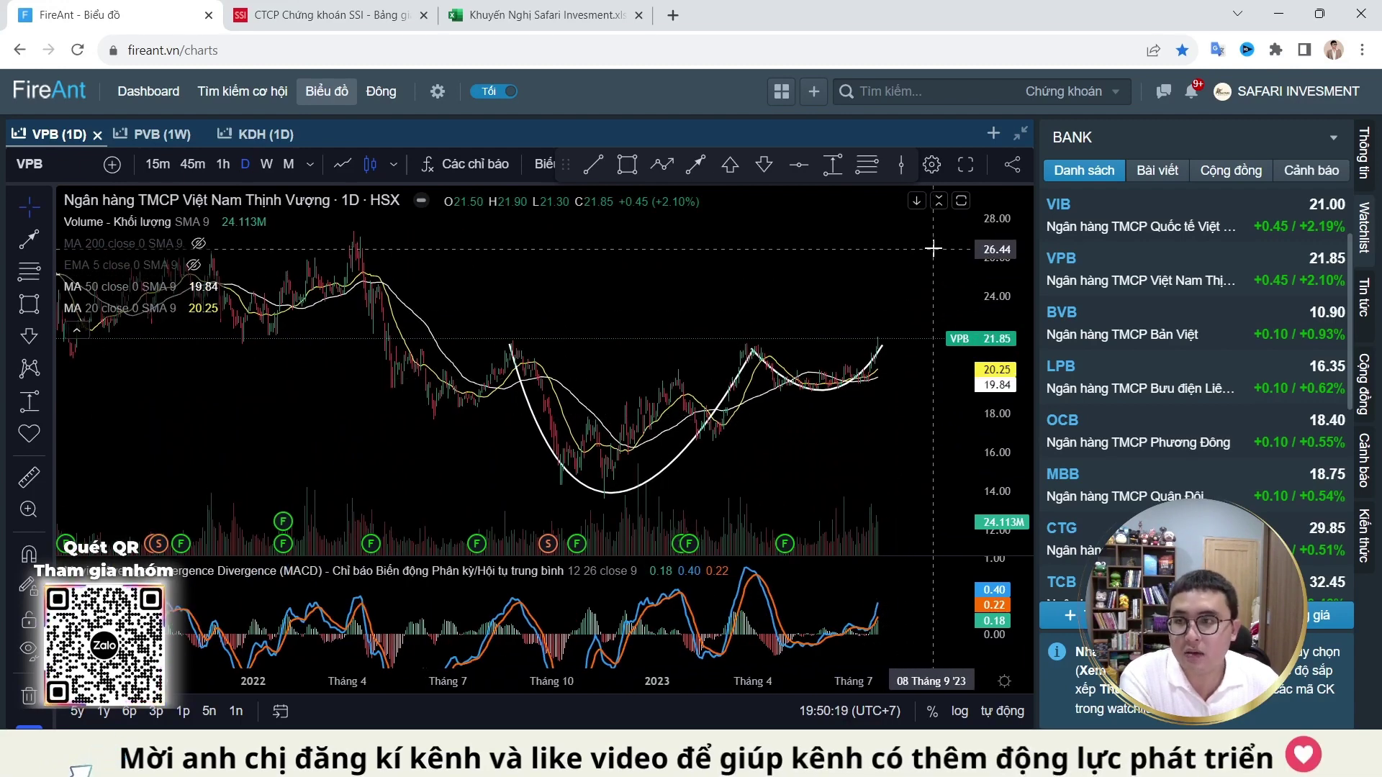
pyautogui.scroll(2, 948, 340)
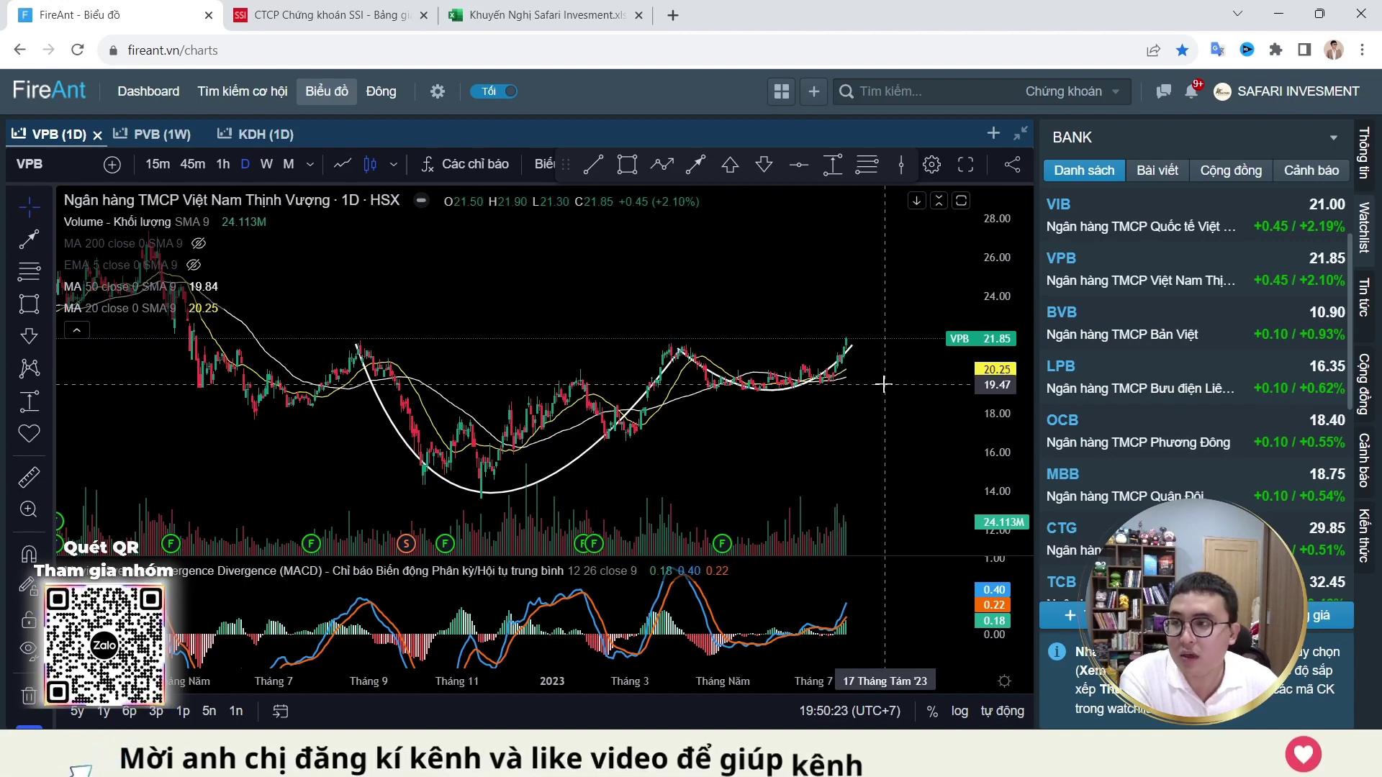
pyautogui.scroll(-1, 883, 384)
pyautogui.click(1367, 163)
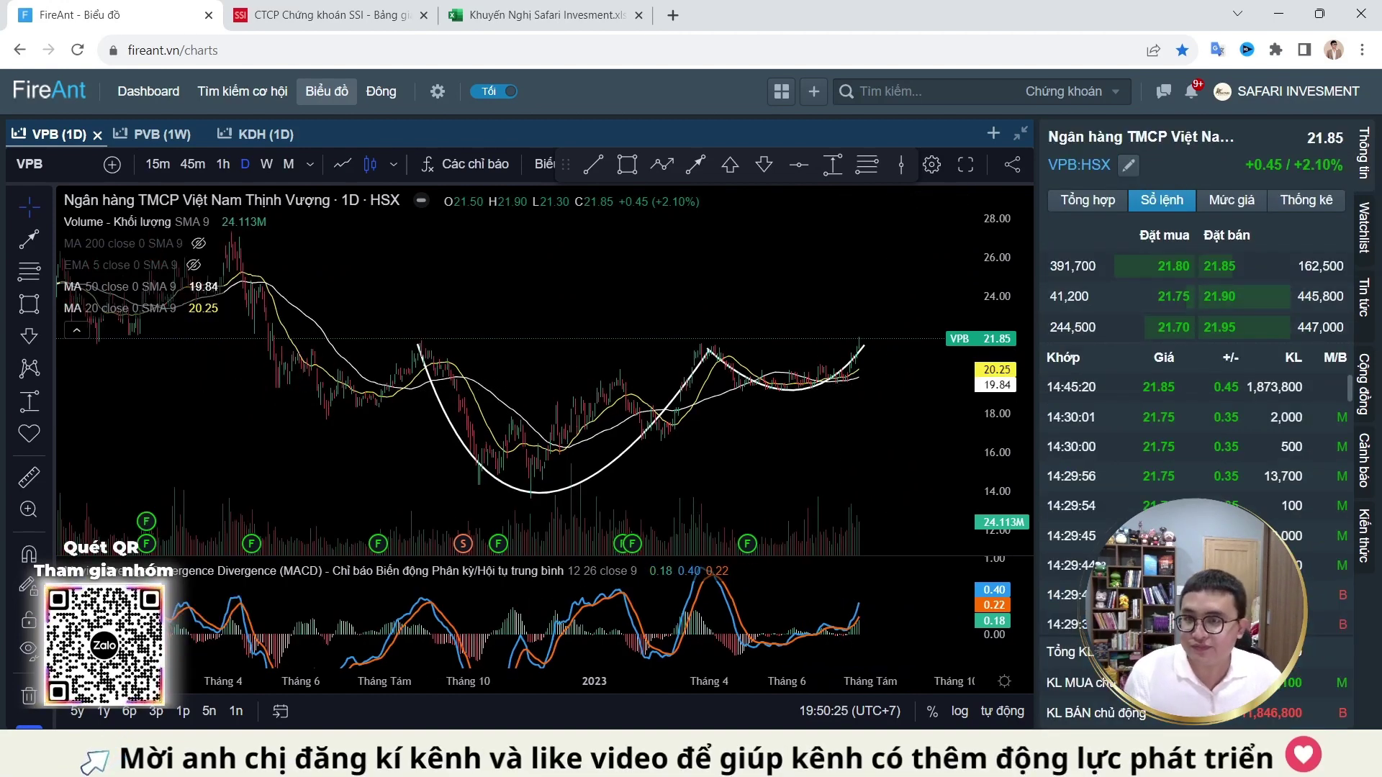
# Step: Switch to the Dầu Khí watchlist and load the PVD weekly chart with a compressed price scale
pyautogui.click(1363, 227)
pyautogui.click(1188, 137)
pyautogui.click(1207, 366)
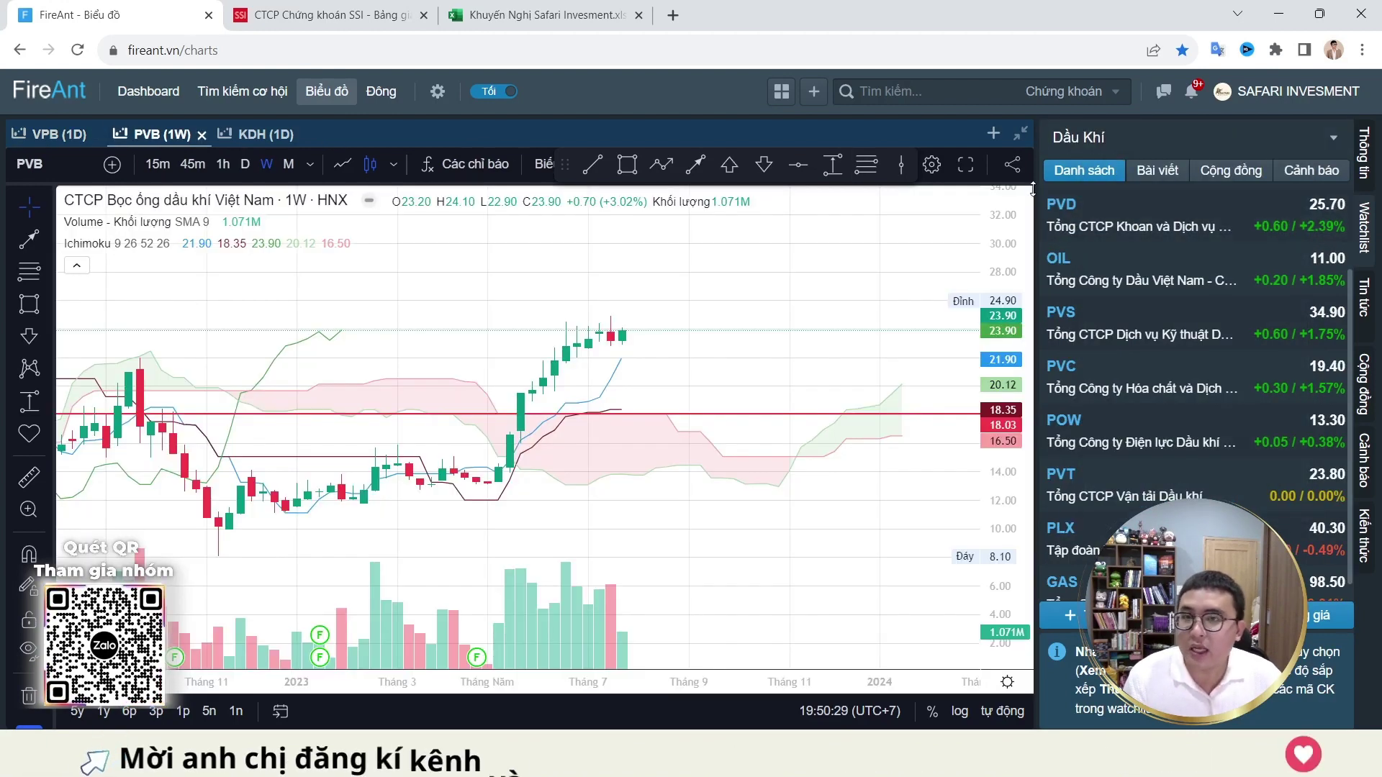
pyautogui.click(1125, 231)
pyautogui.moveTo(708, 343); pyautogui.dragTo(770, 344)
pyautogui.moveTo(1013, 331); pyautogui.dragTo(1005, 401)
pyautogui.scroll(-5, 969, 399)
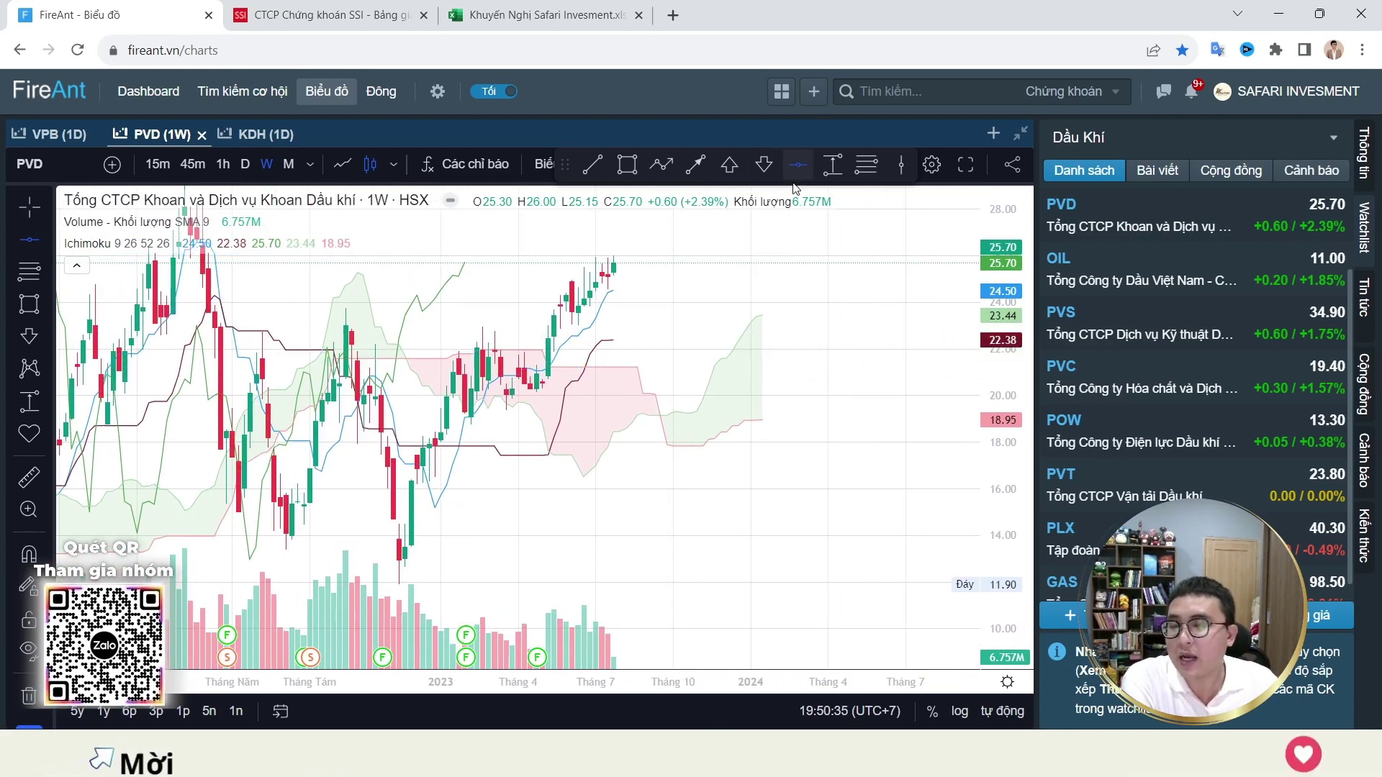
# Step: Draw a horizontal line on the PVD weekly chart at about 21.97 and review the price action around it
pyautogui.click(768, 349)
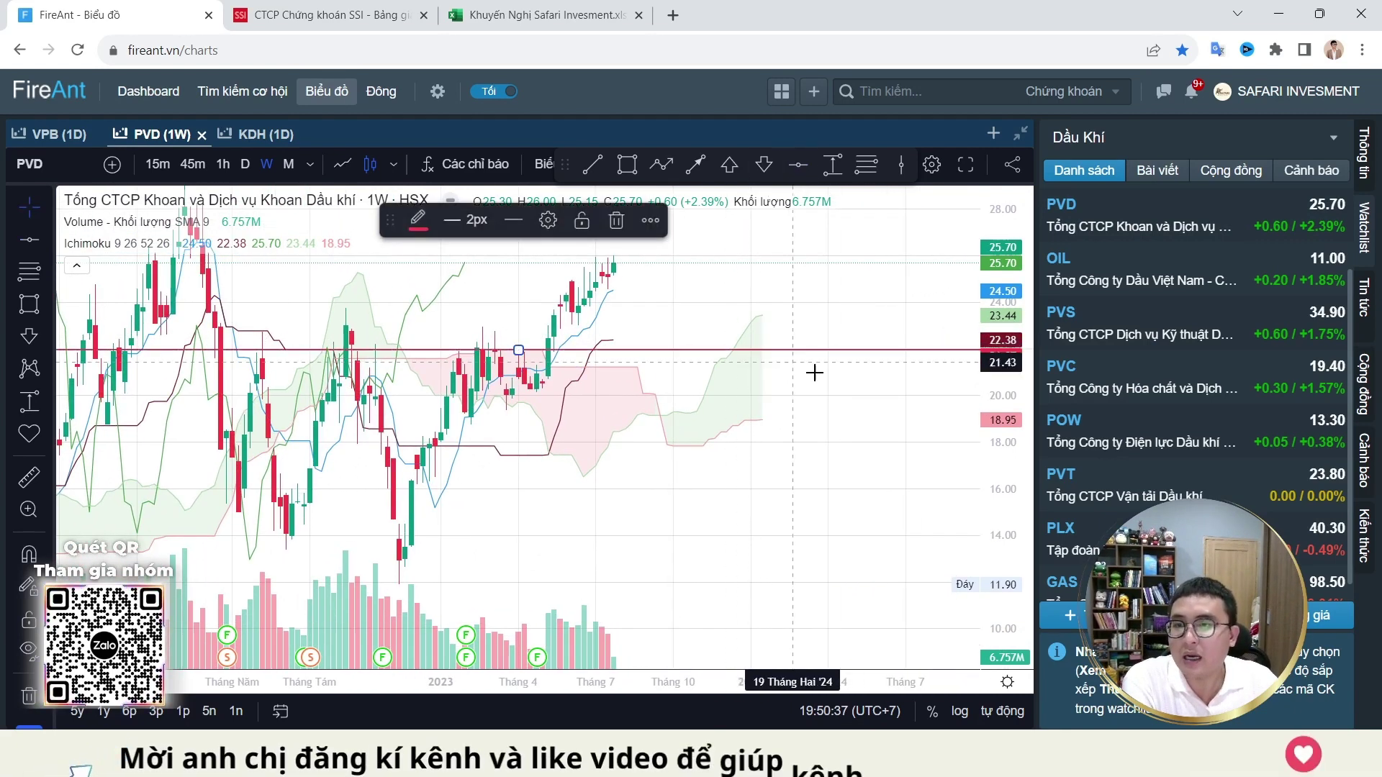
pyautogui.scroll(-2, 843, 389)
pyautogui.scroll(4, 823, 447)
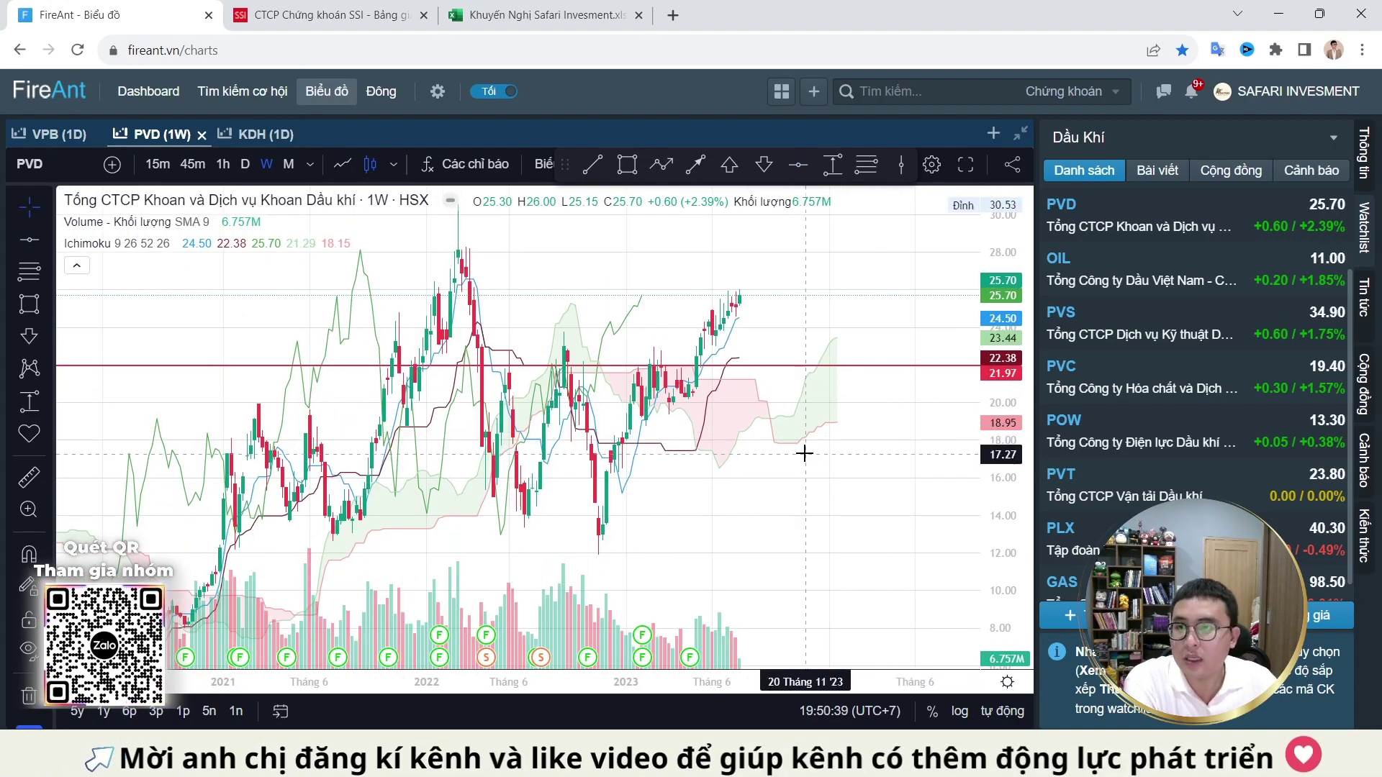
pyautogui.scroll(3, 810, 537)
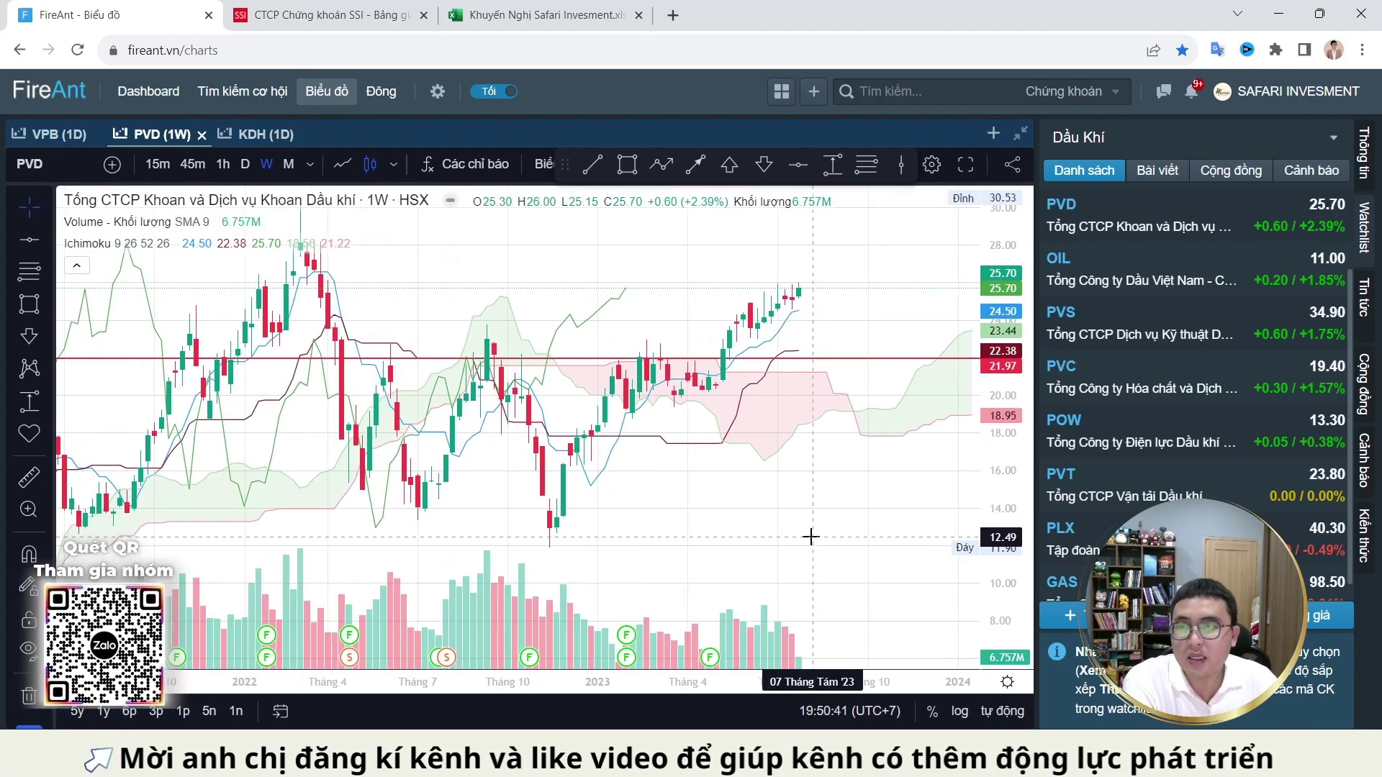
pyautogui.moveTo(879, 481); pyautogui.dragTo(899, 508)
pyautogui.moveTo(1011, 351); pyautogui.dragTo(1012, 410)
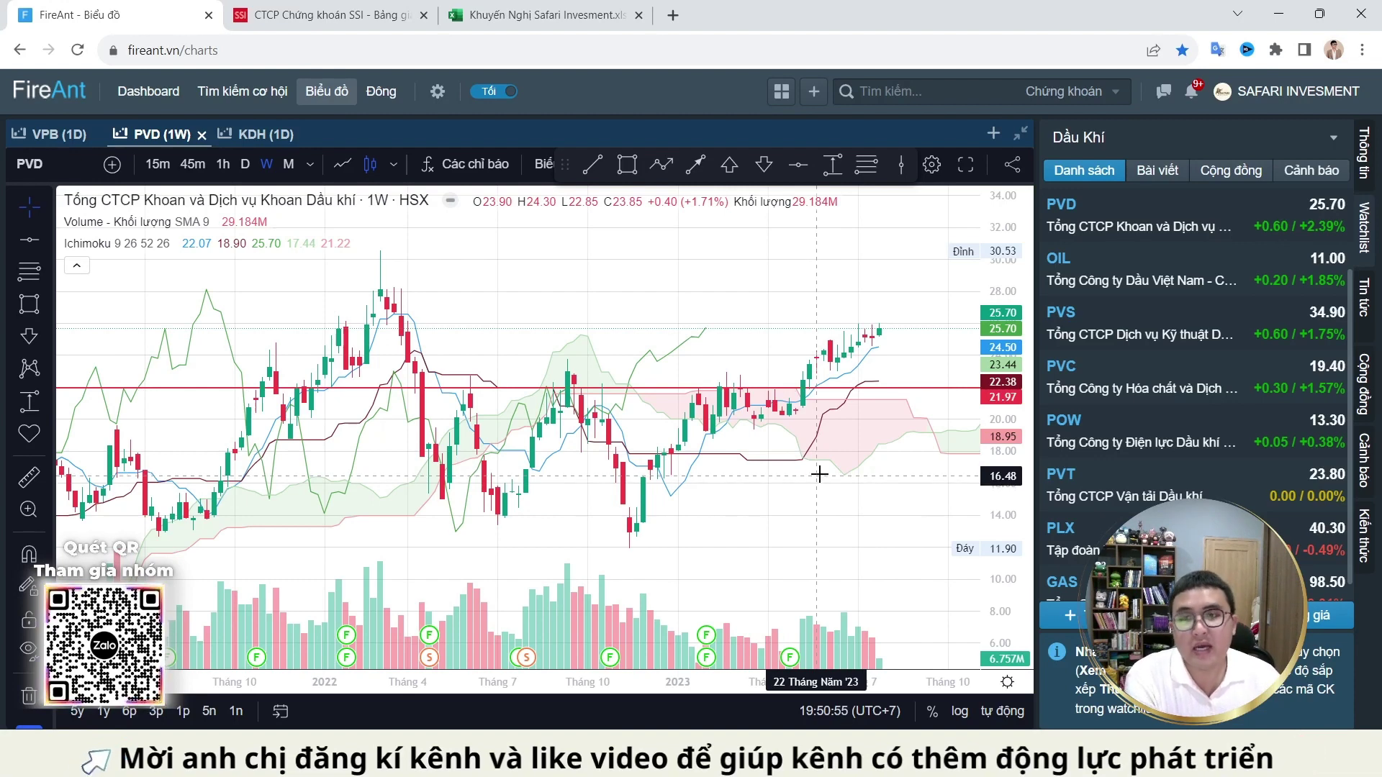
pyautogui.moveTo(859, 492); pyautogui.dragTo(836, 494)
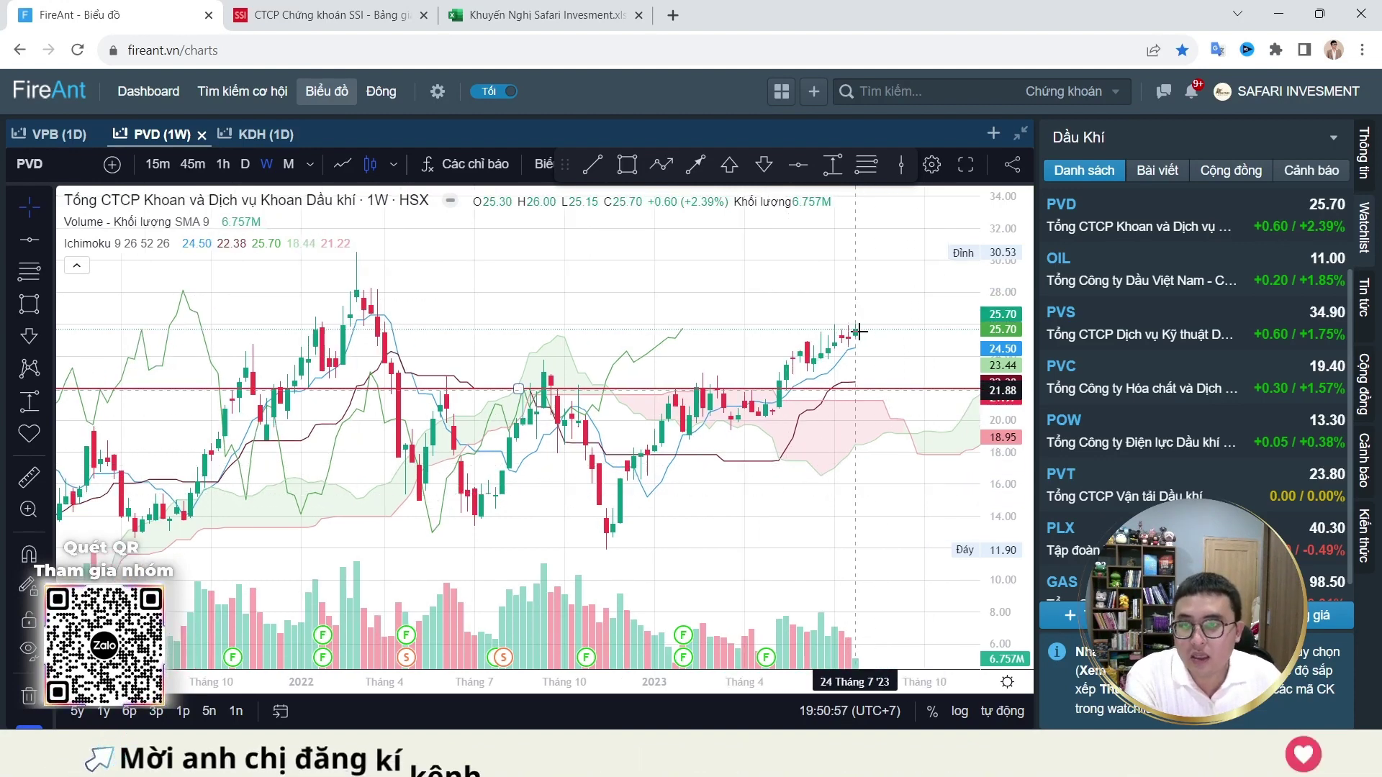
pyautogui.moveTo(919, 468); pyautogui.dragTo(885, 509)
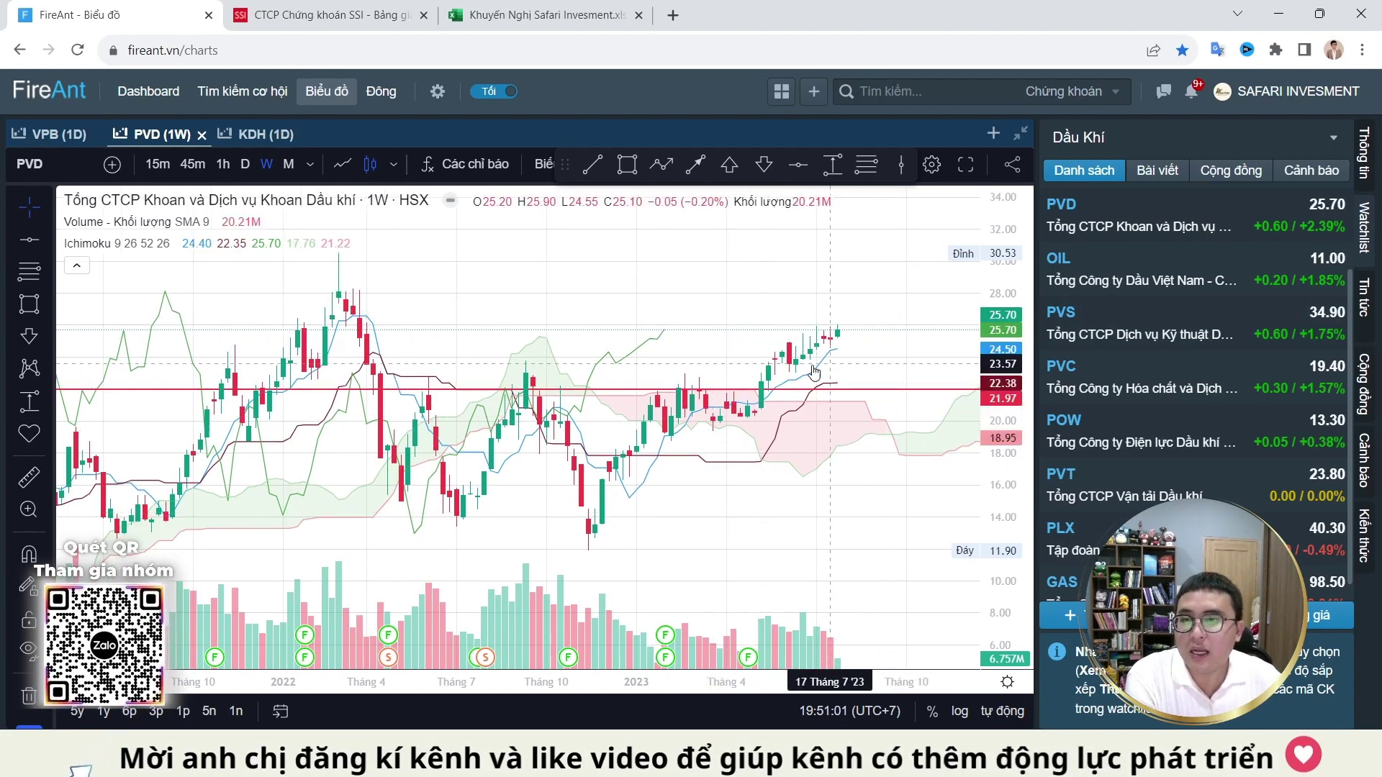
pyautogui.moveTo(1013, 497); pyautogui.dragTo(1011, 446)
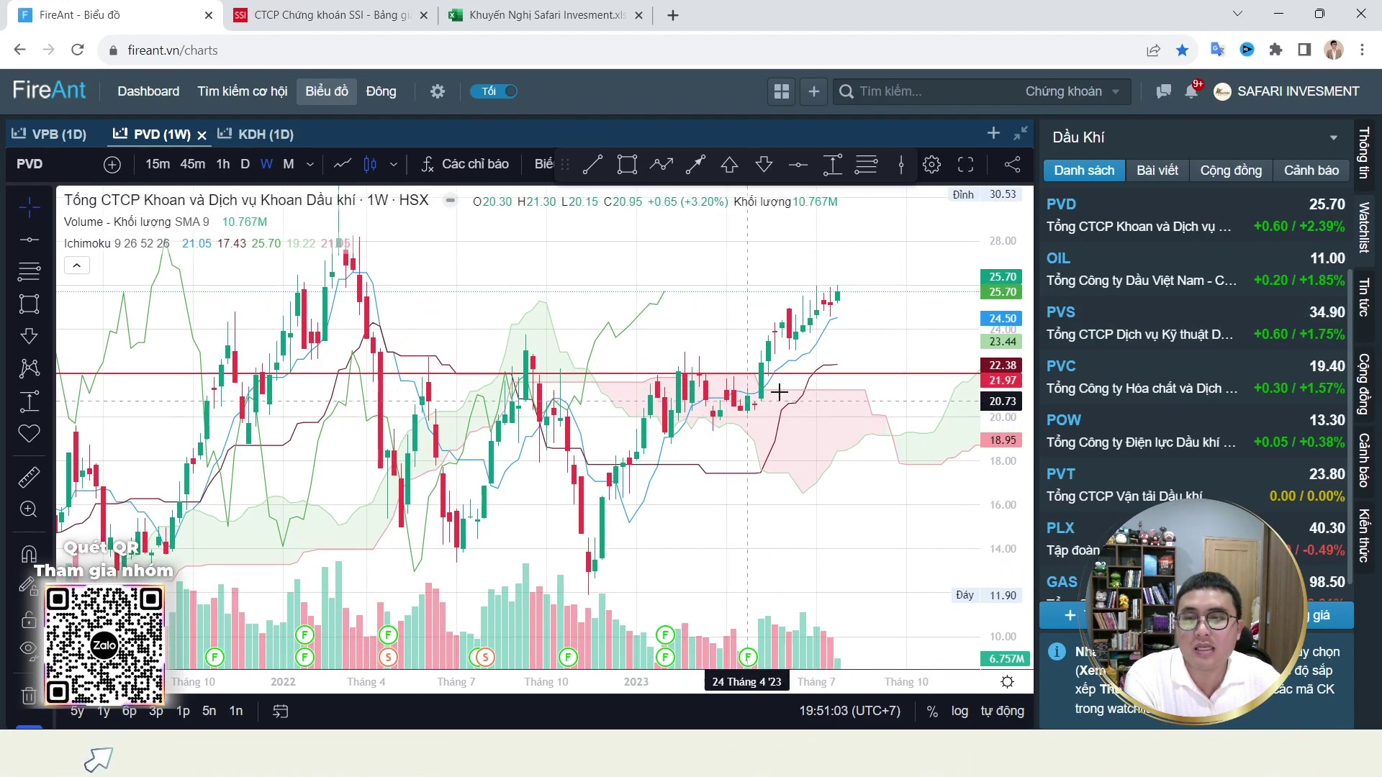
# Step: Switch to the BDS KCN watchlist and load the PDR weekly chart
pyautogui.click(1184, 150)
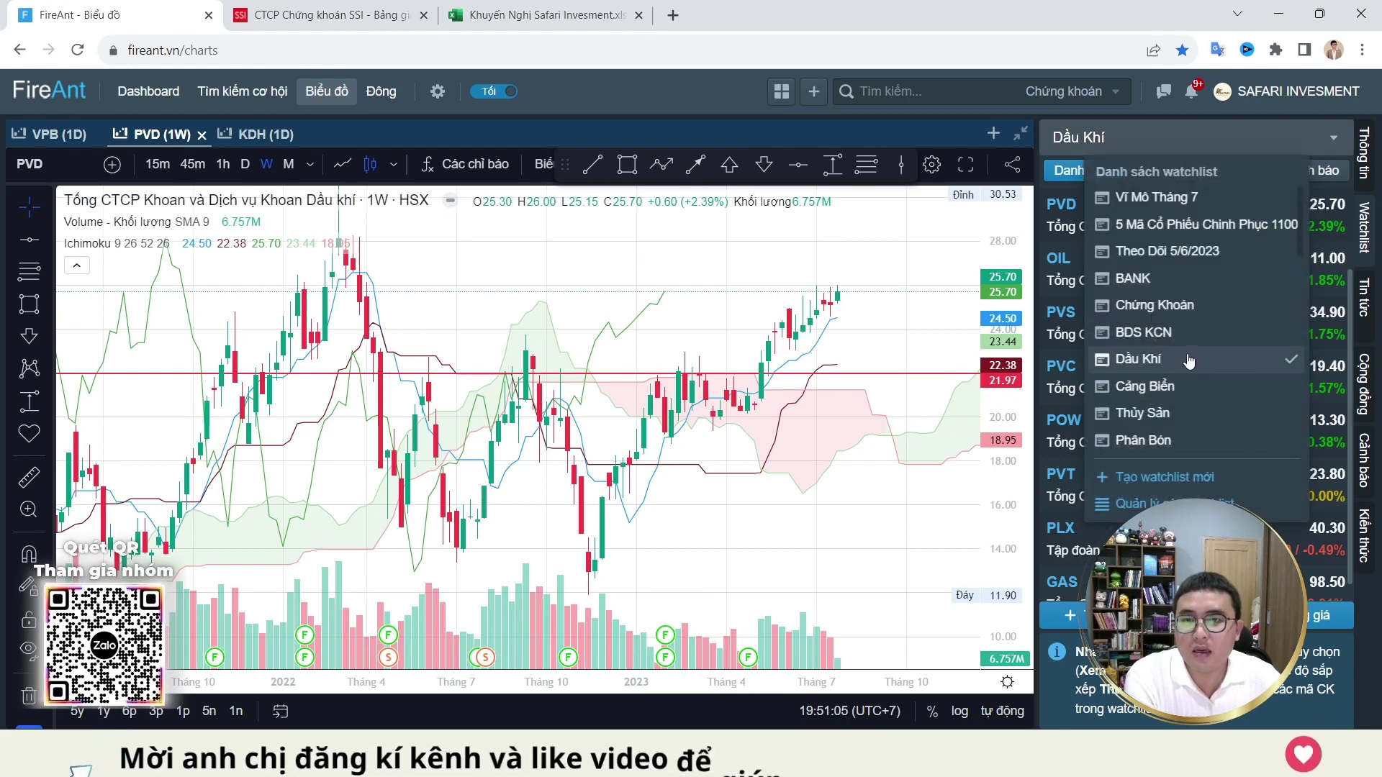
pyautogui.click(1201, 336)
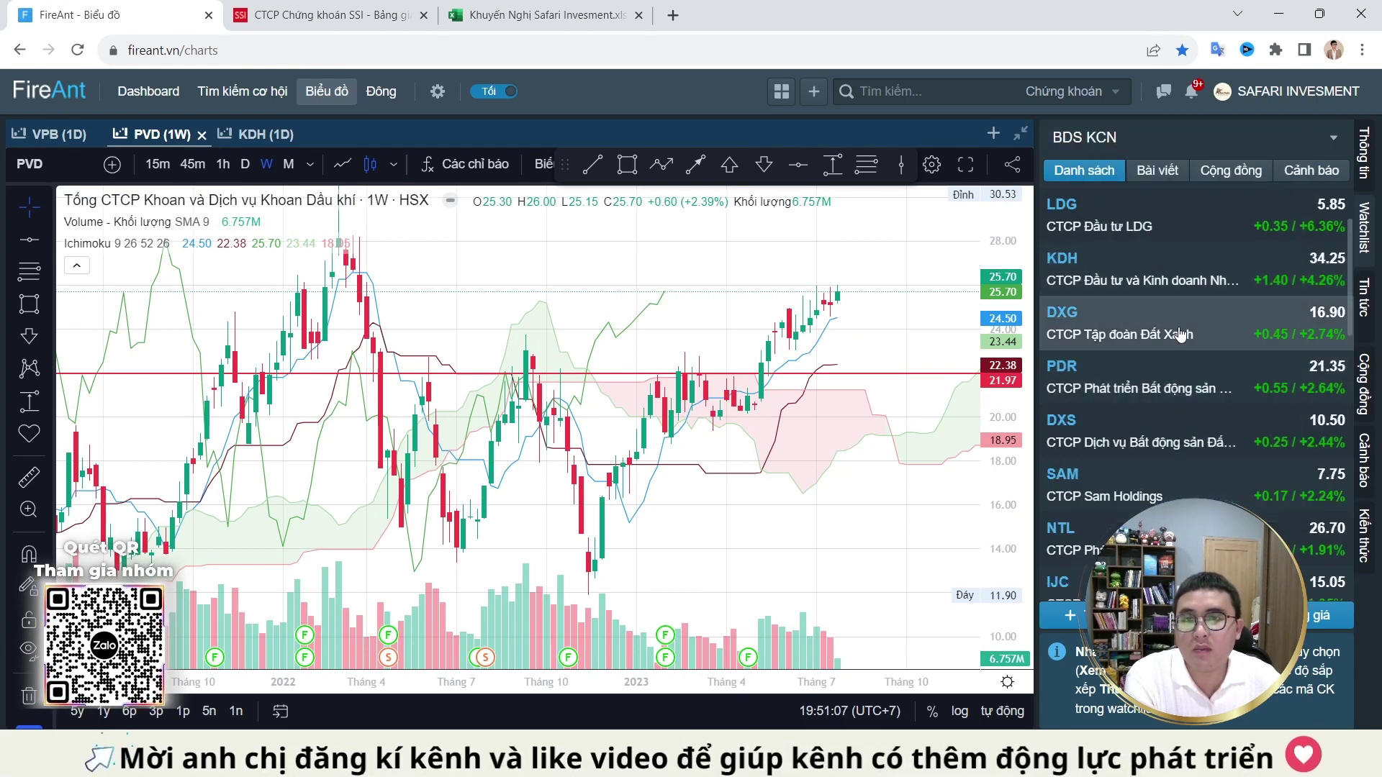
pyautogui.click(1167, 403)
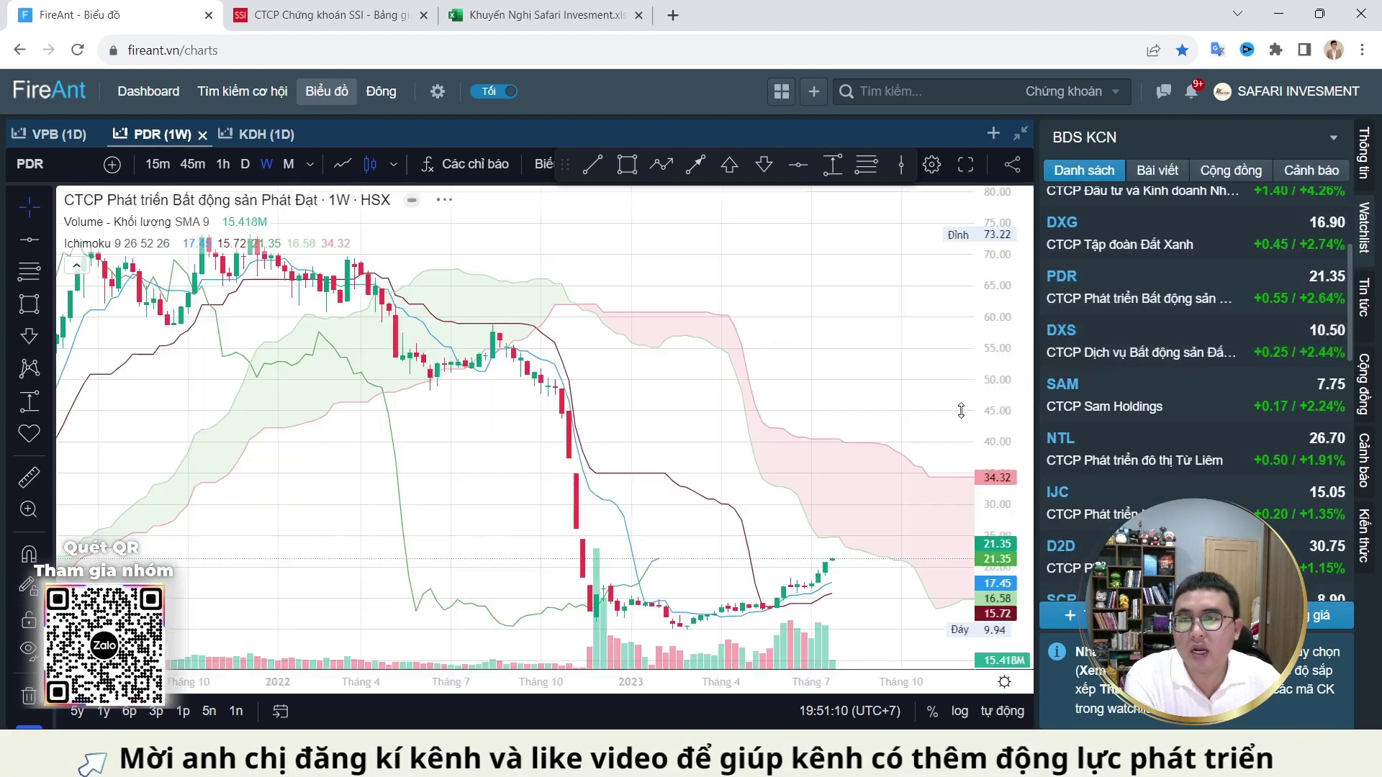
# Step: Draw a horizontal line on the PDR weekly chart at about 34.34, along the flat top of the forward Ichimoku cloud
pyautogui.scroll(5, 907, 394)
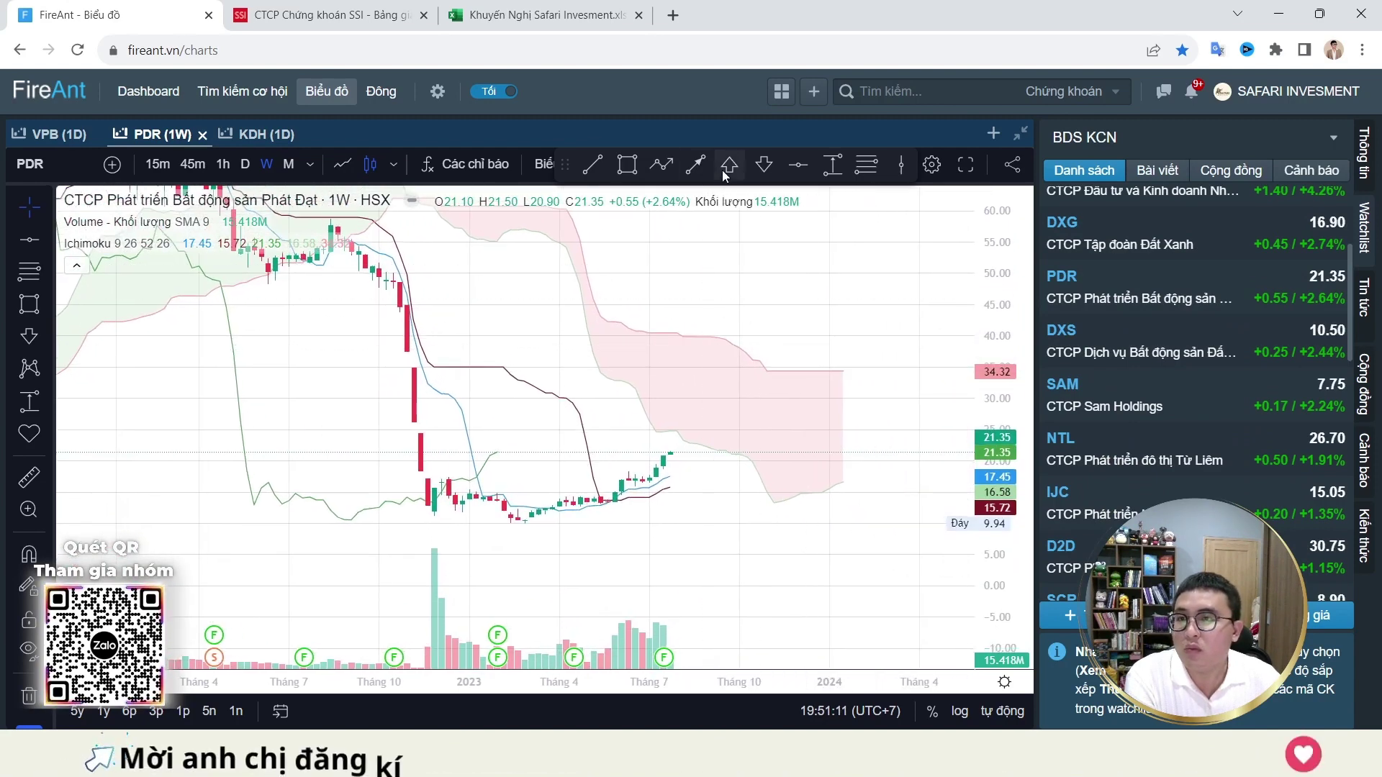
pyautogui.click(798, 170)
pyautogui.click(863, 372)
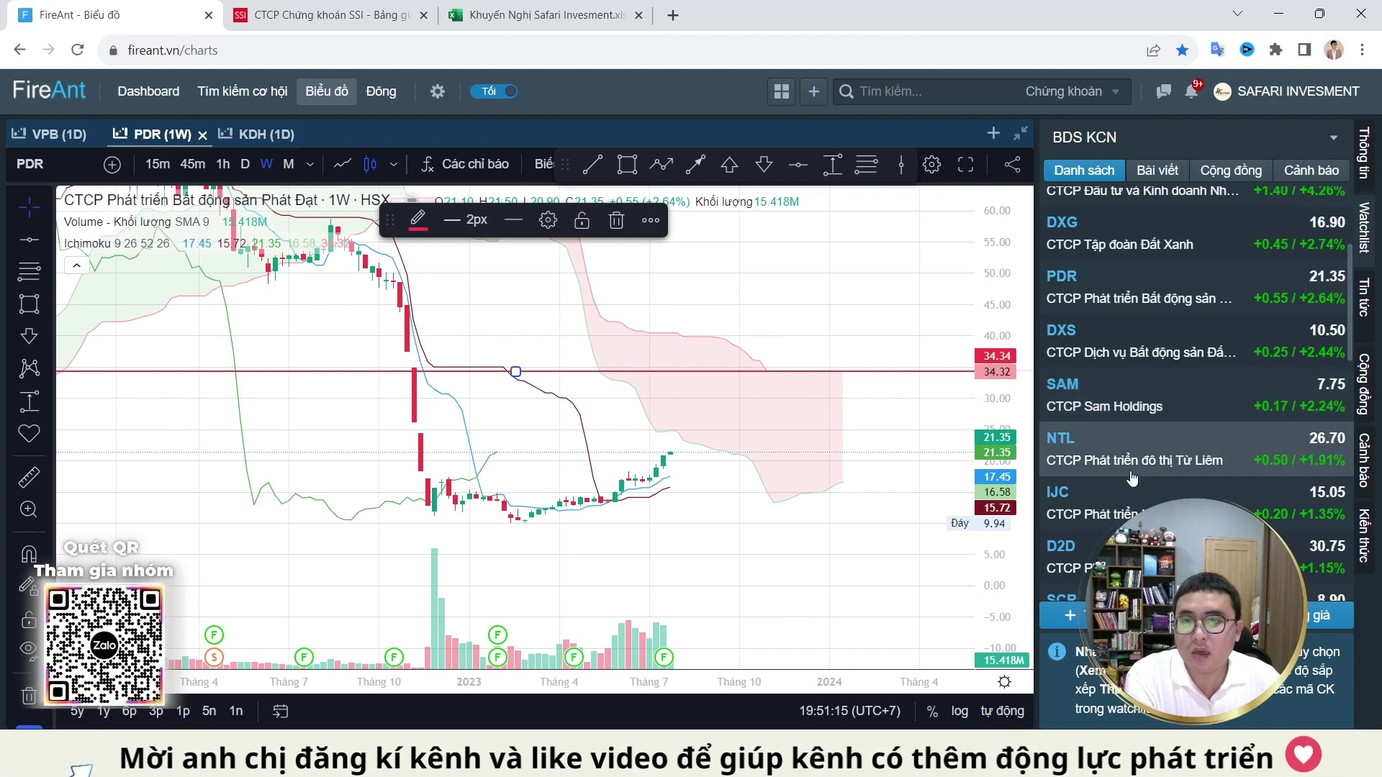
# Step: Browse the BDS KCN watchlist and load the DIG weekly chart
pyautogui.scroll(2, 1128, 449)
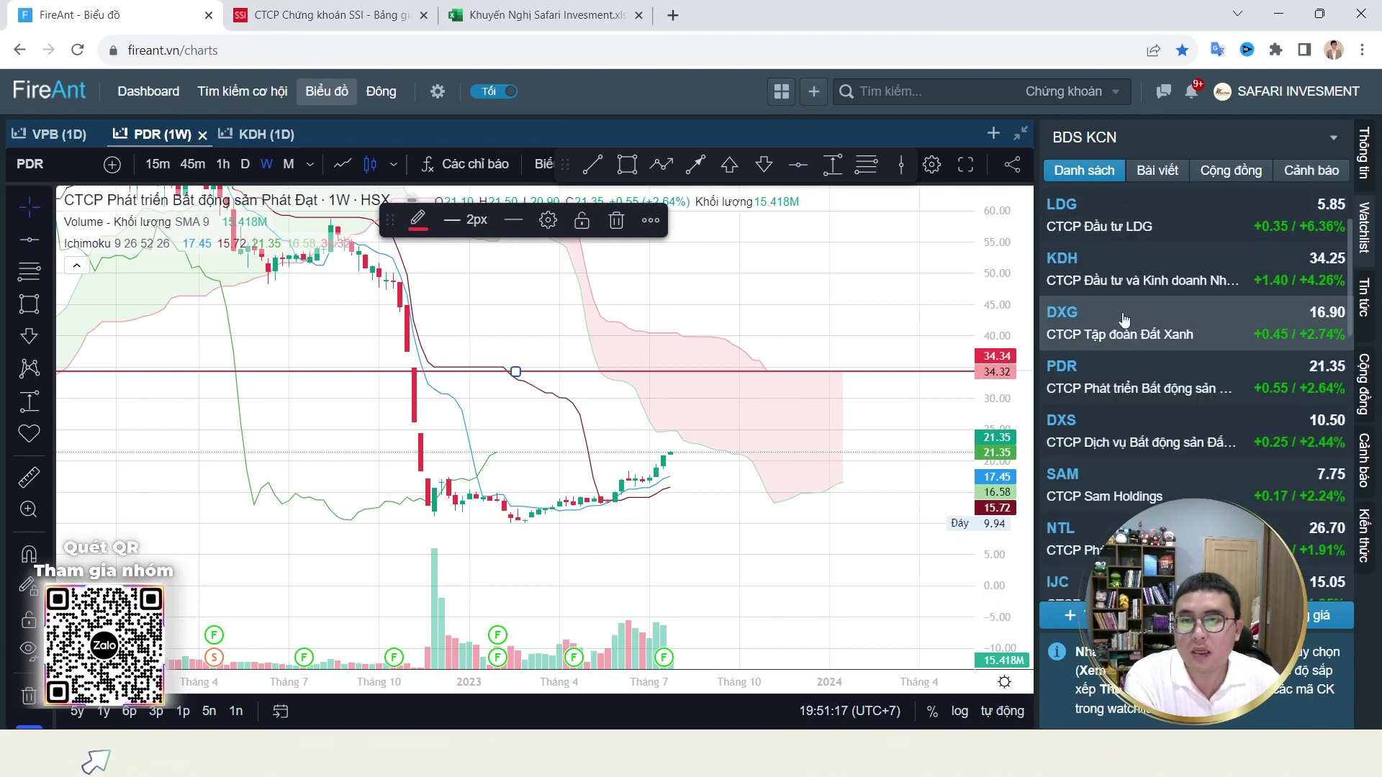
pyautogui.scroll(1, 1146, 310)
pyautogui.scroll(-6, 1153, 339)
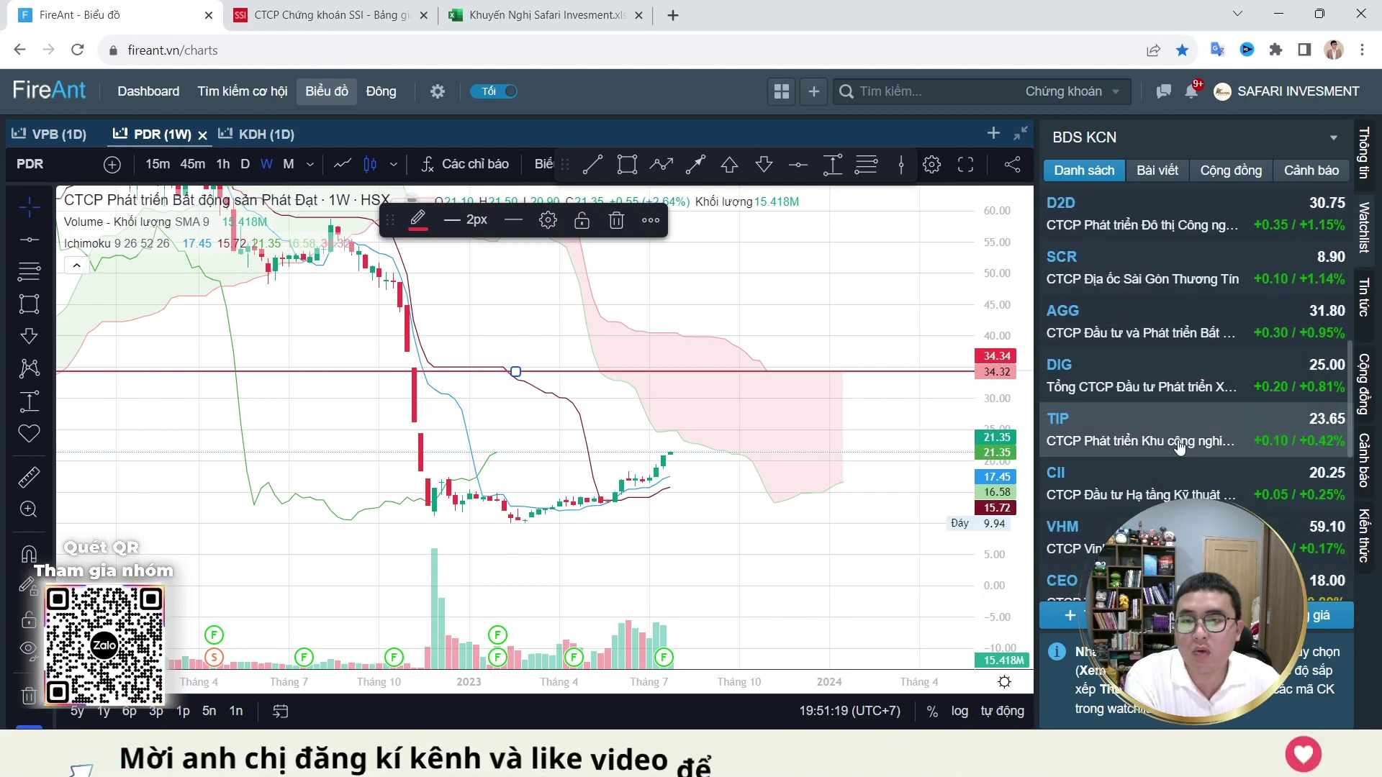
pyautogui.scroll(-5, 1149, 490)
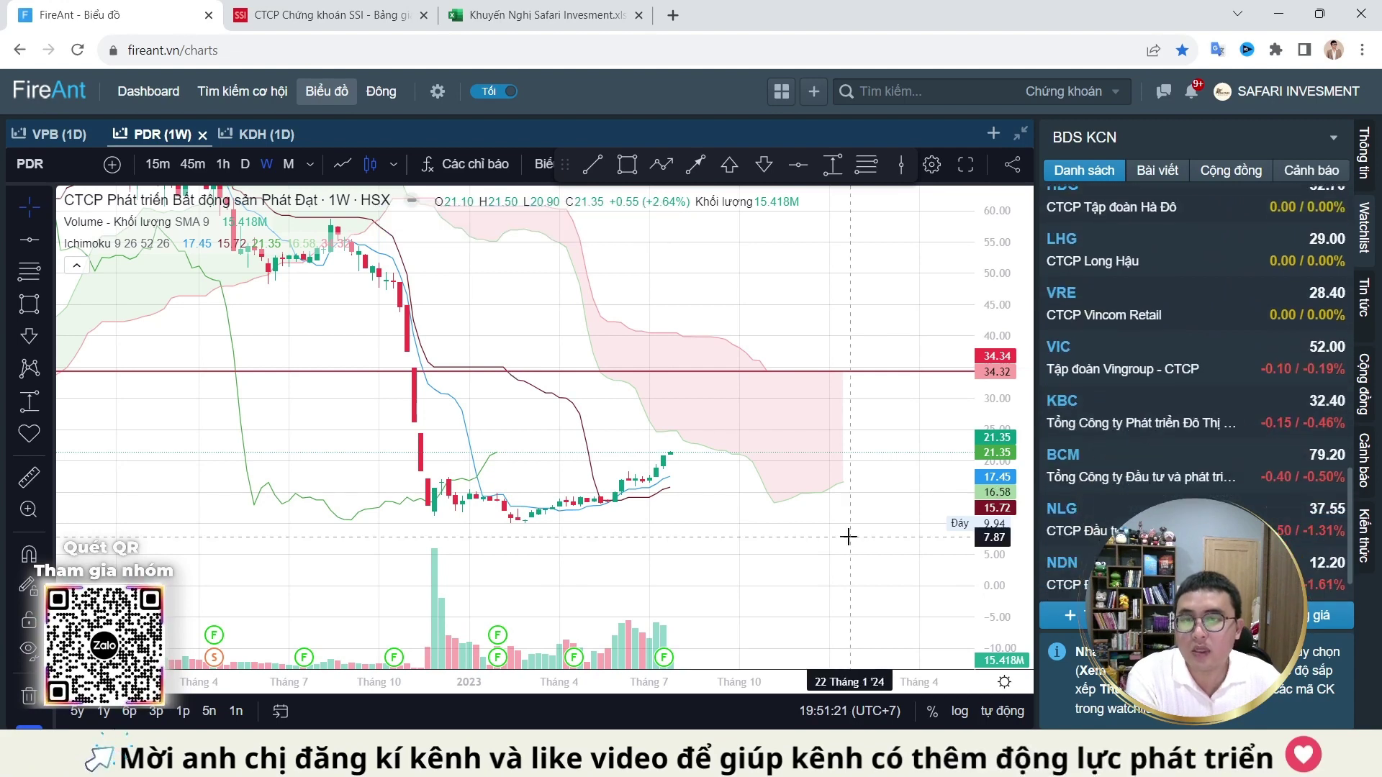
pyautogui.write('DIG')
pyautogui.press('Return')
# Step: Delete an old drawing from the DIG weekly chart and compress its price scale
pyautogui.moveTo(849, 537); pyautogui.dragTo(864, 388)
pyautogui.click(832, 485)
pyautogui.press('Delete')
pyautogui.scroll(-2, 810, 409)
pyautogui.moveTo(995, 461); pyautogui.dragTo(993, 391)
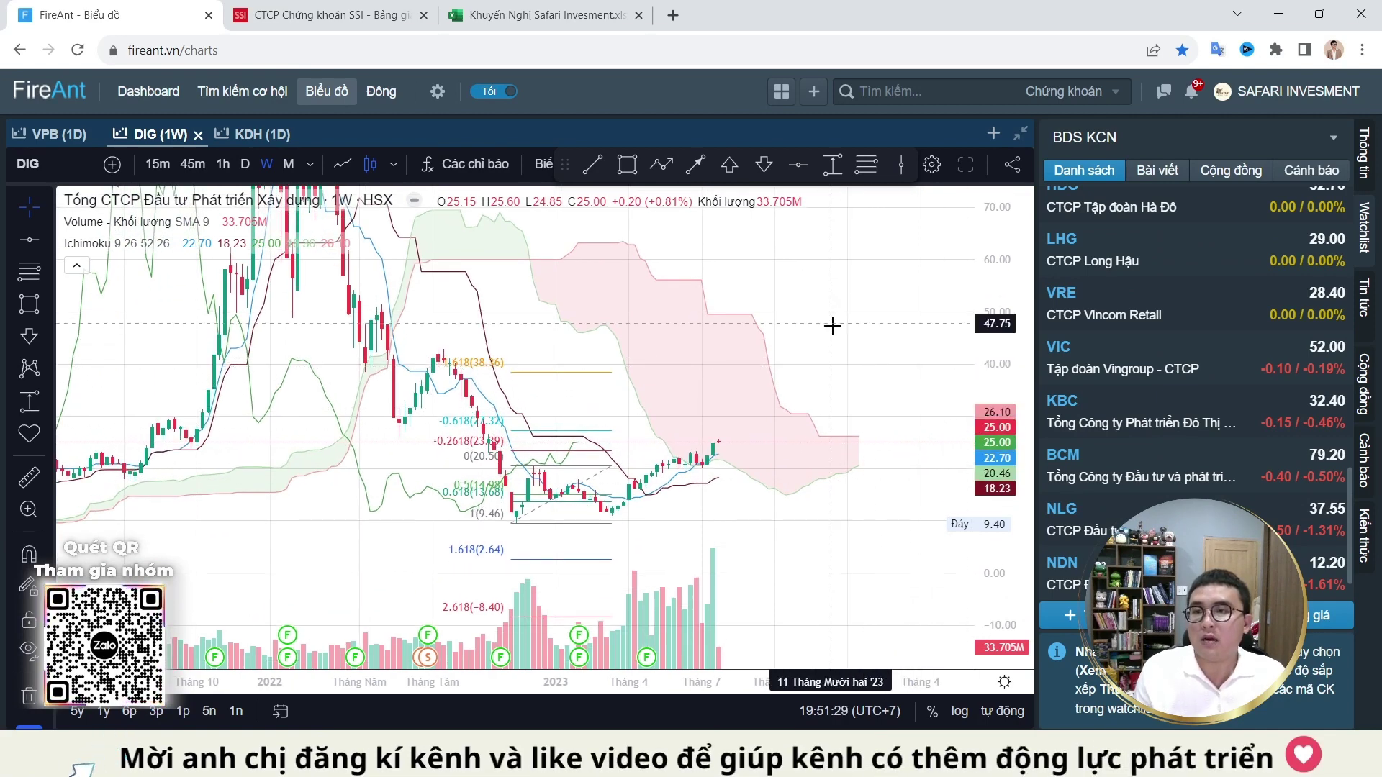
# Step: Mark the flat upper edge of DIG's Ichimoku cloud at about 49.6 with a horizontal line, clearing it when done
pyautogui.click(766, 313)
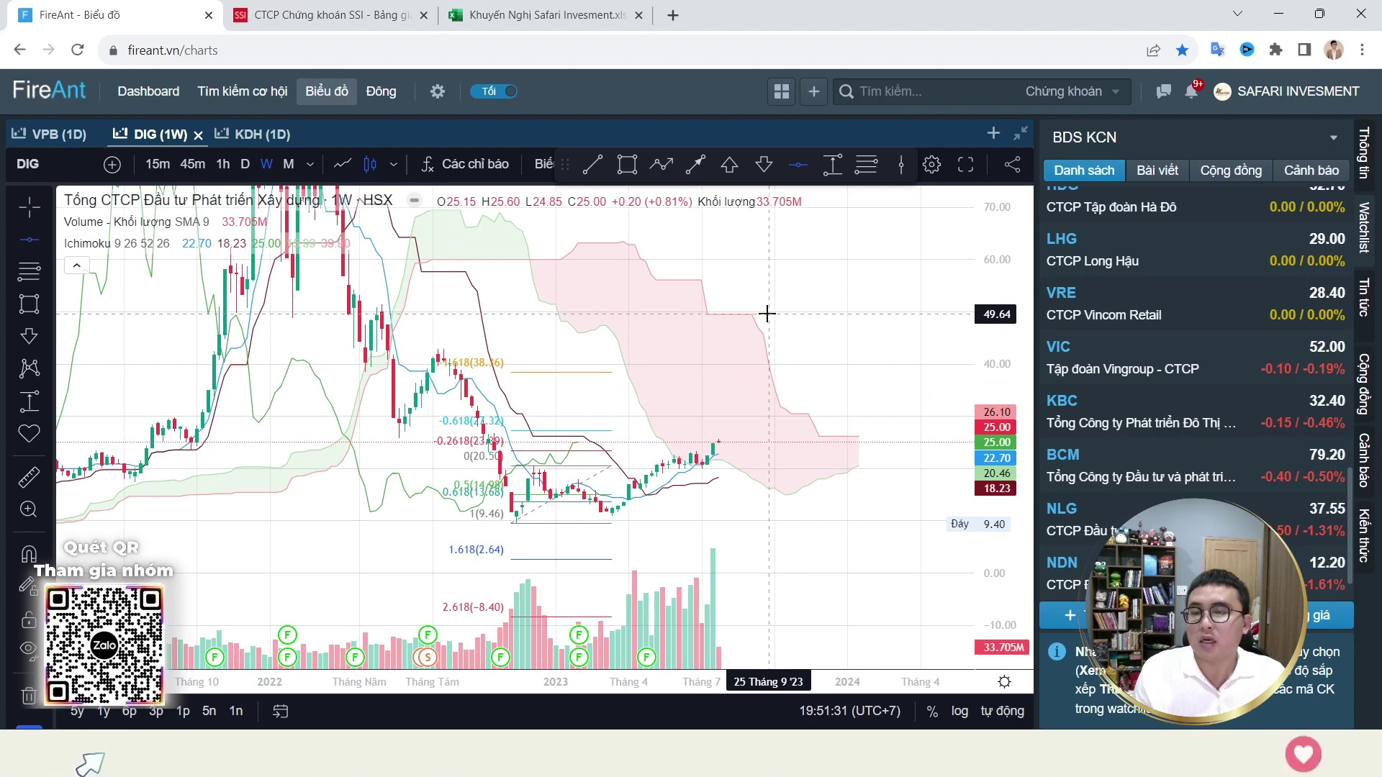
pyautogui.click(830, 314)
pyautogui.press('Delete')
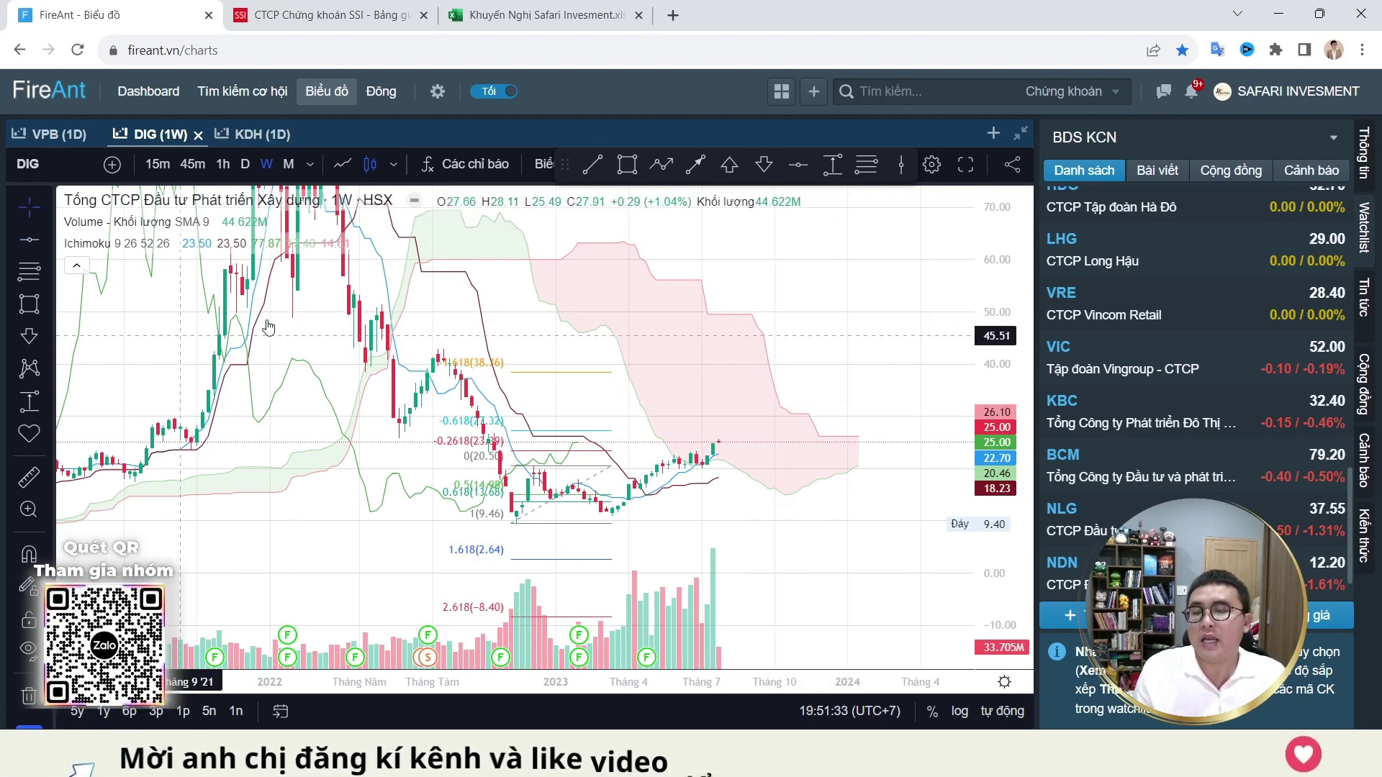
# Step: Draw a horizontal line on the DIG weekly chart at about 30.65, near the lower flat part of the cloud's upper edge
pyautogui.moveTo(1000, 311); pyautogui.dragTo(1000, 338)
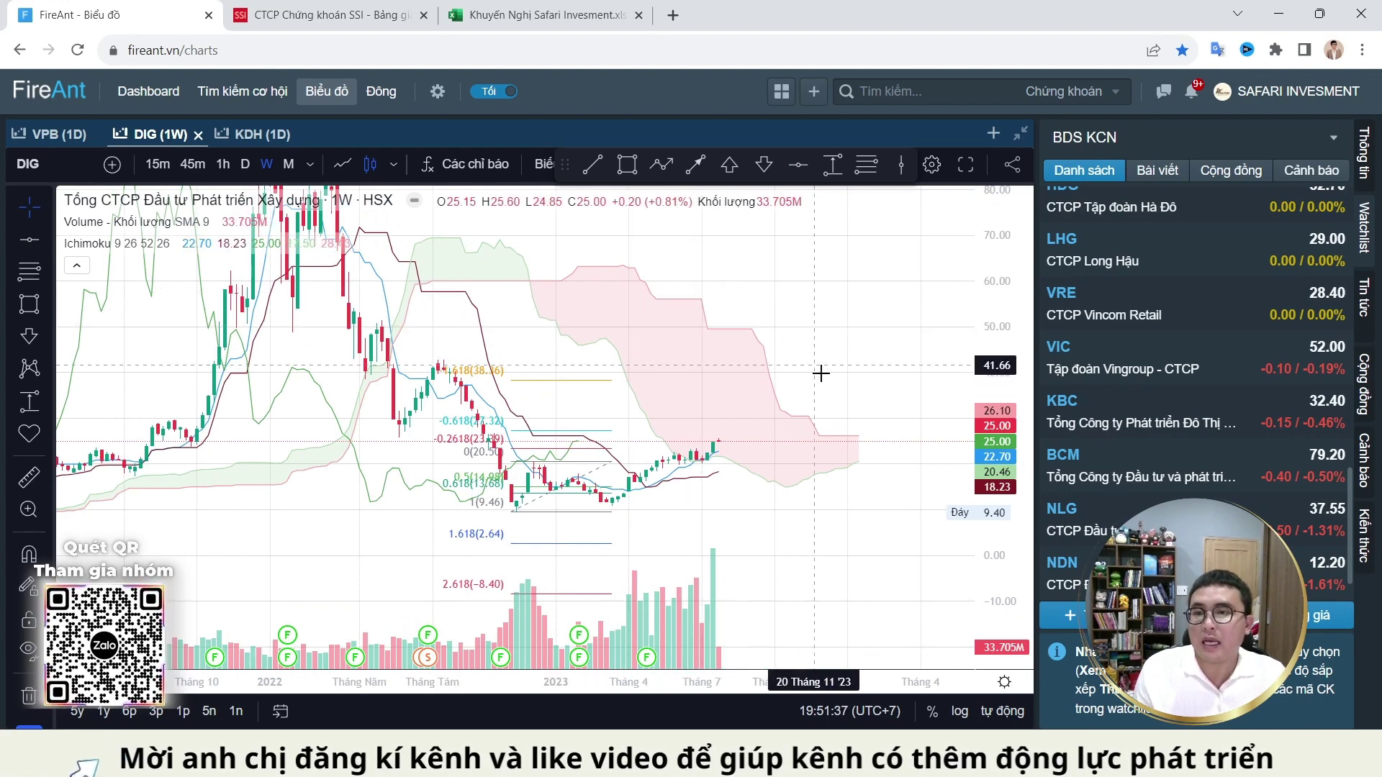
pyautogui.scroll(5, 863, 401)
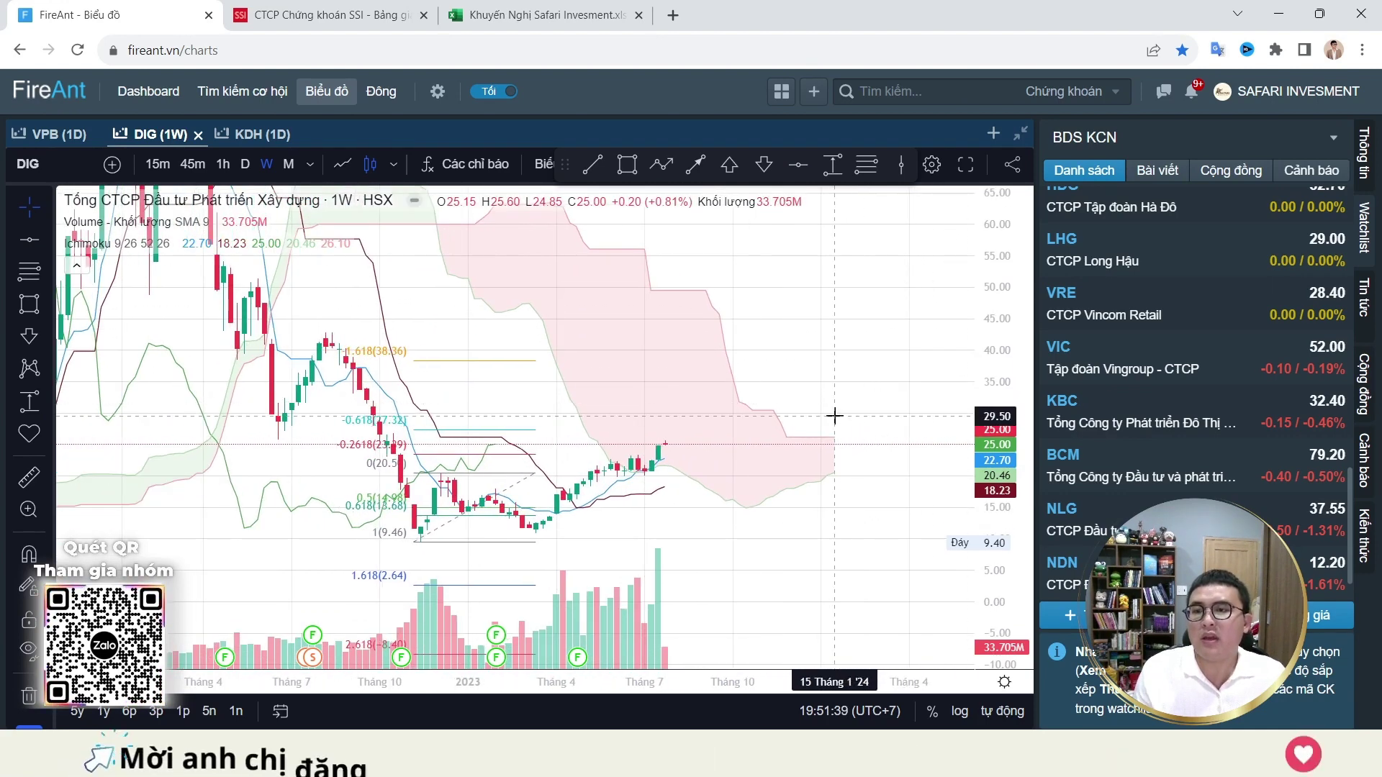
pyautogui.click(29, 239)
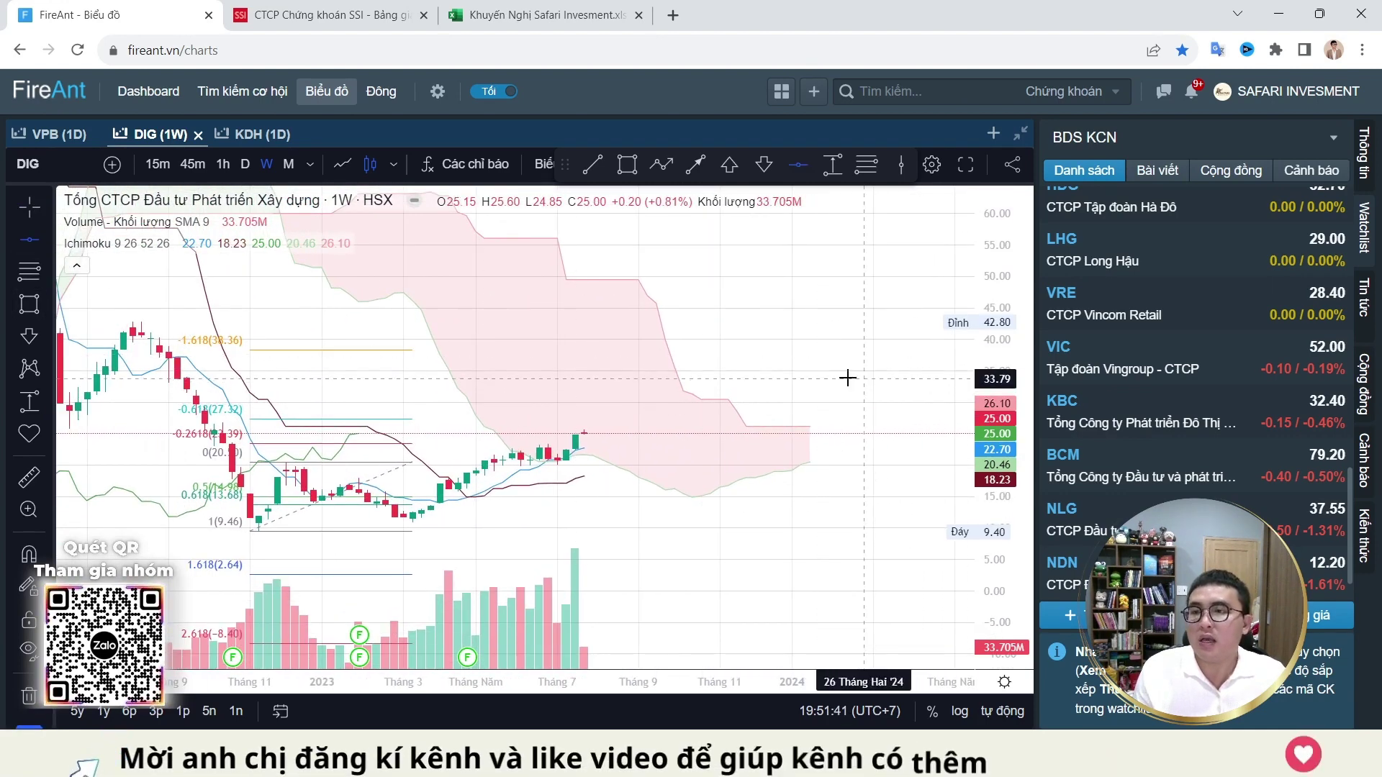
pyautogui.click(809, 397)
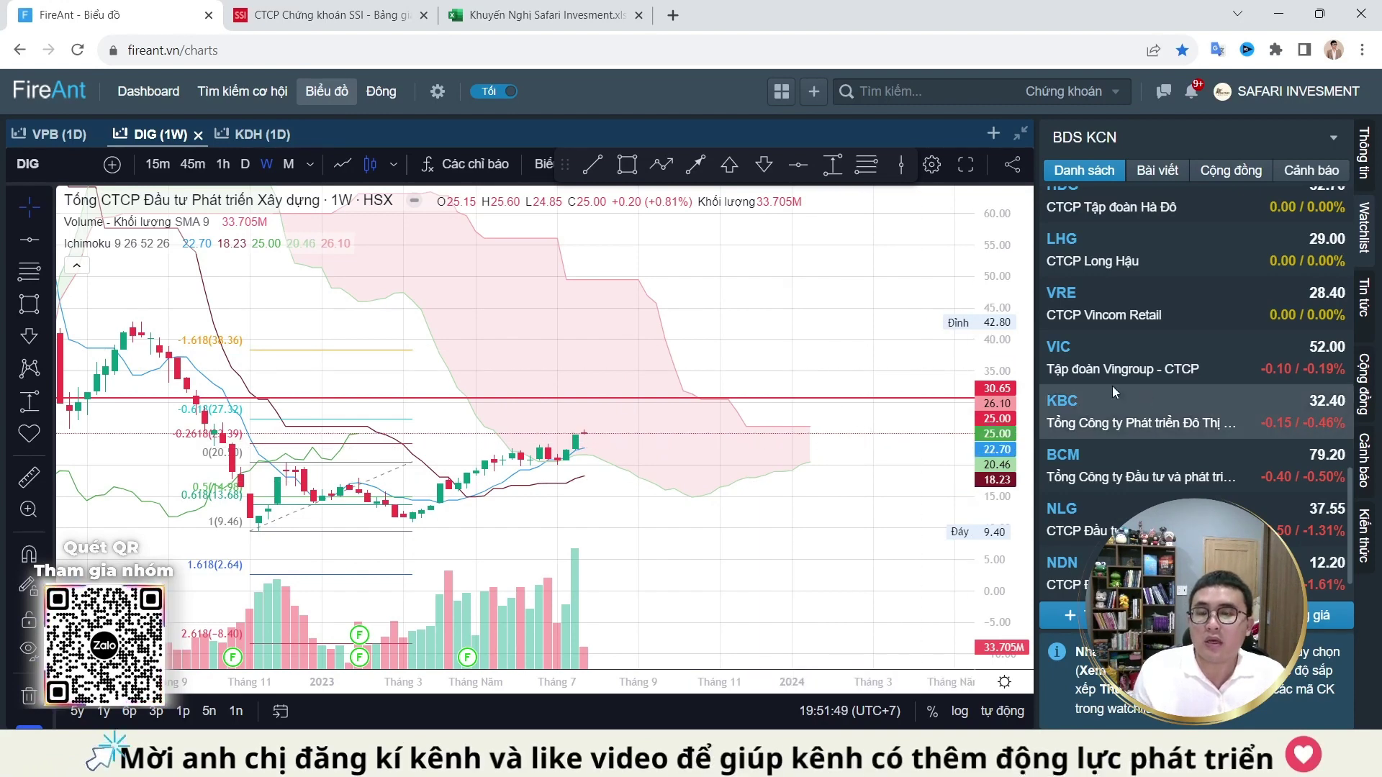
pyautogui.scroll(5, 1160, 432)
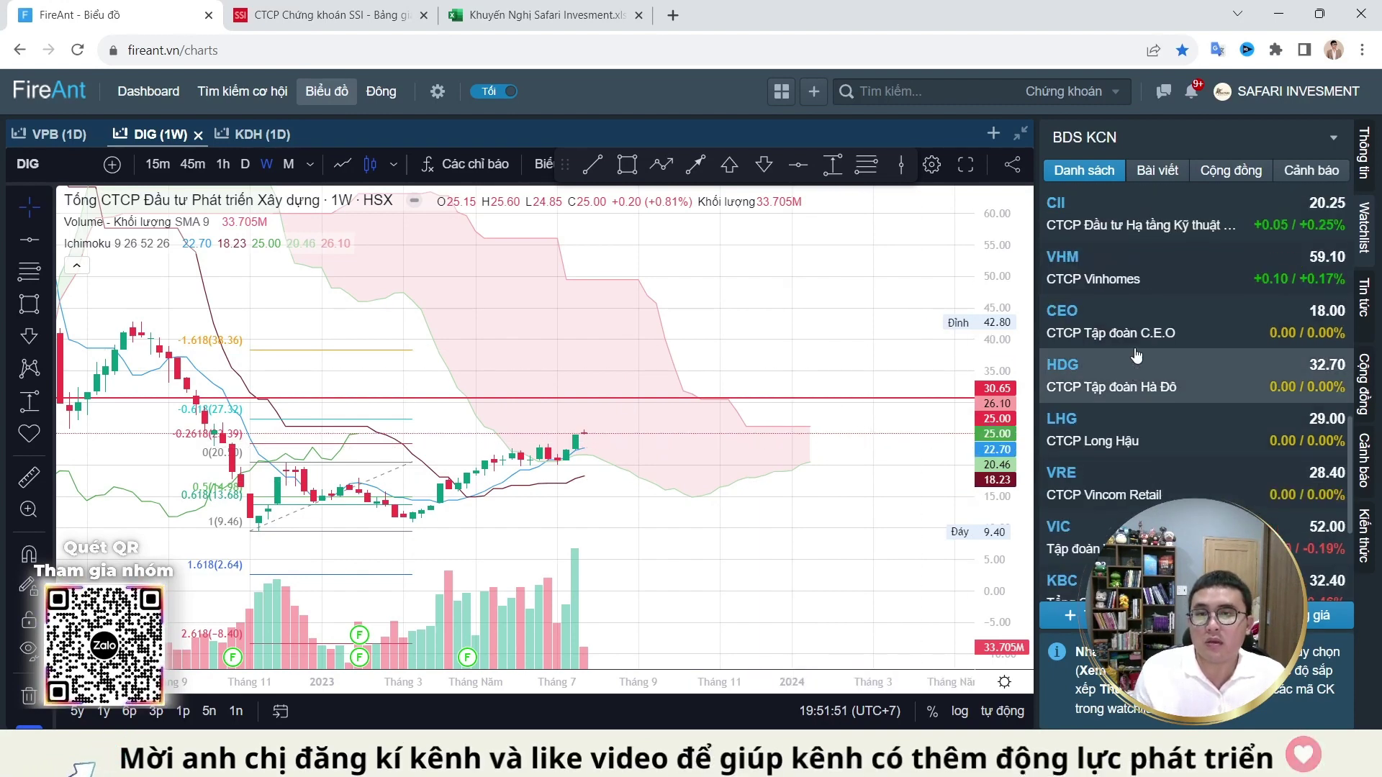
# Step: Load the DXG weekly chart and draw a horizontal line at about 18.46, near the lower flat part of the cloud's upper edge
pyautogui.scroll(3, 1155, 358)
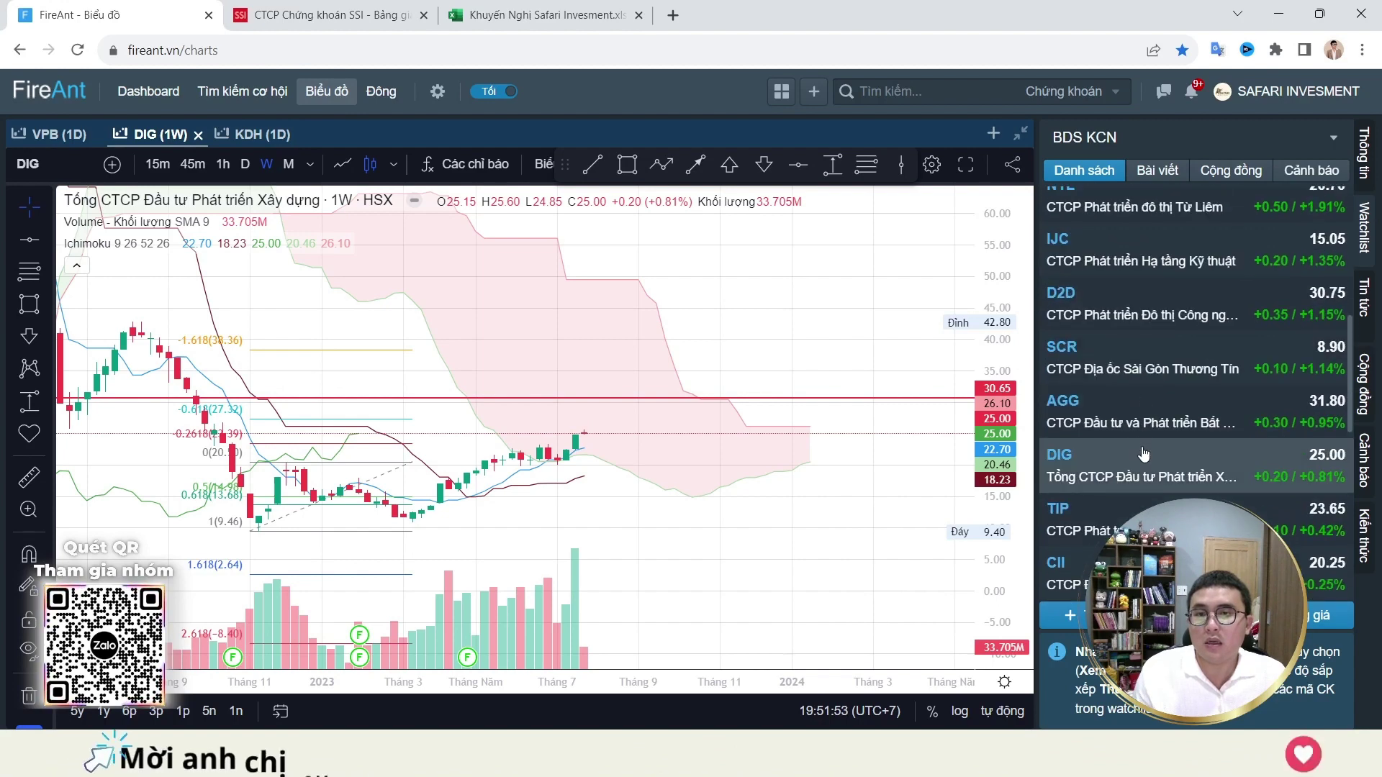
pyautogui.write('DXG')
pyautogui.press('Return')
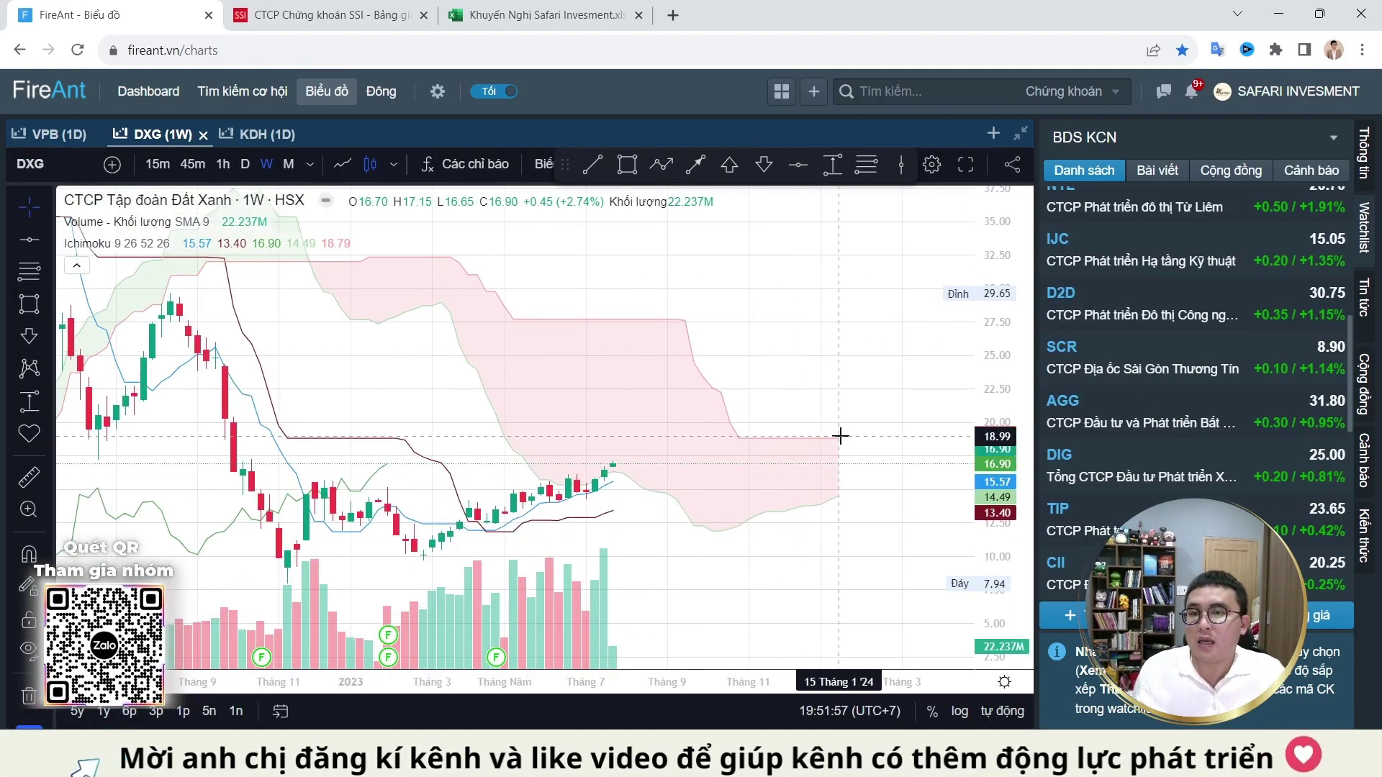
pyautogui.click(29, 240)
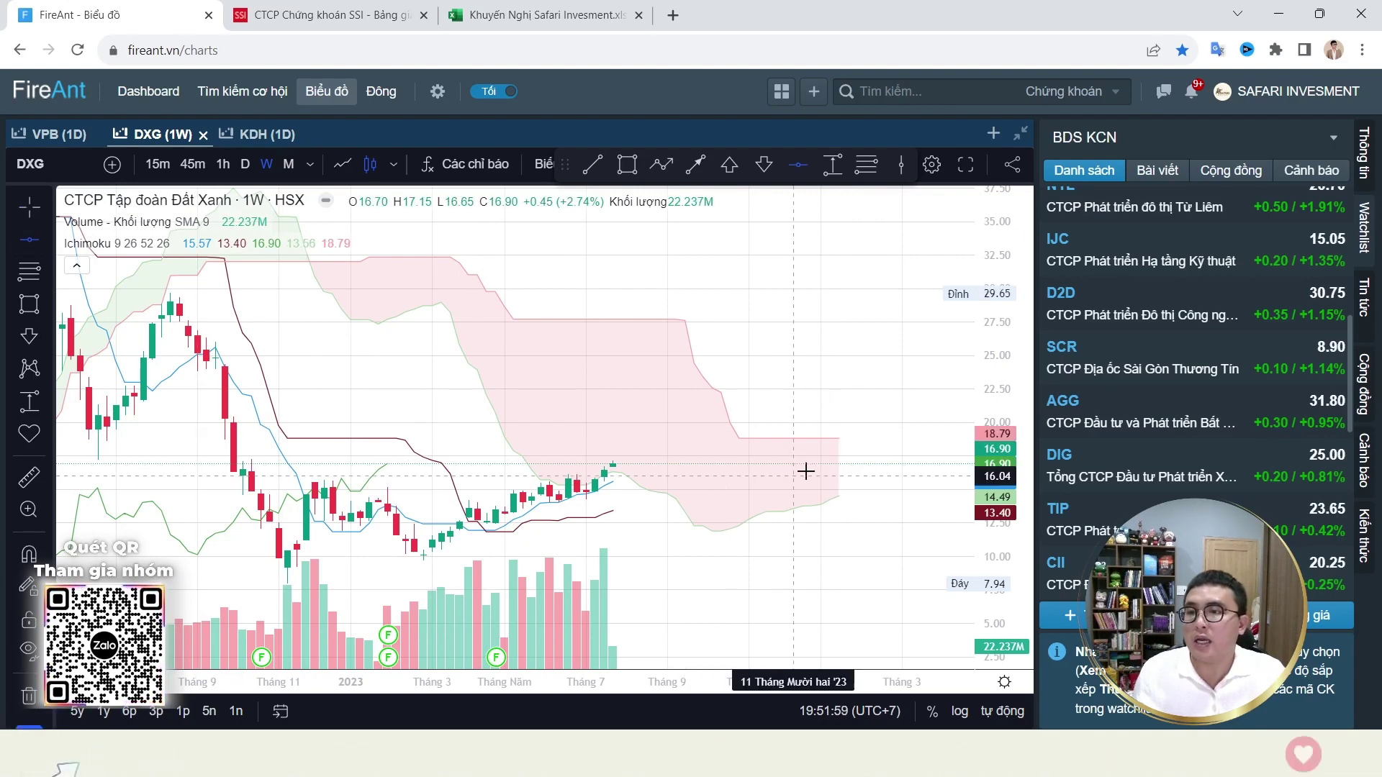
pyautogui.click(826, 443)
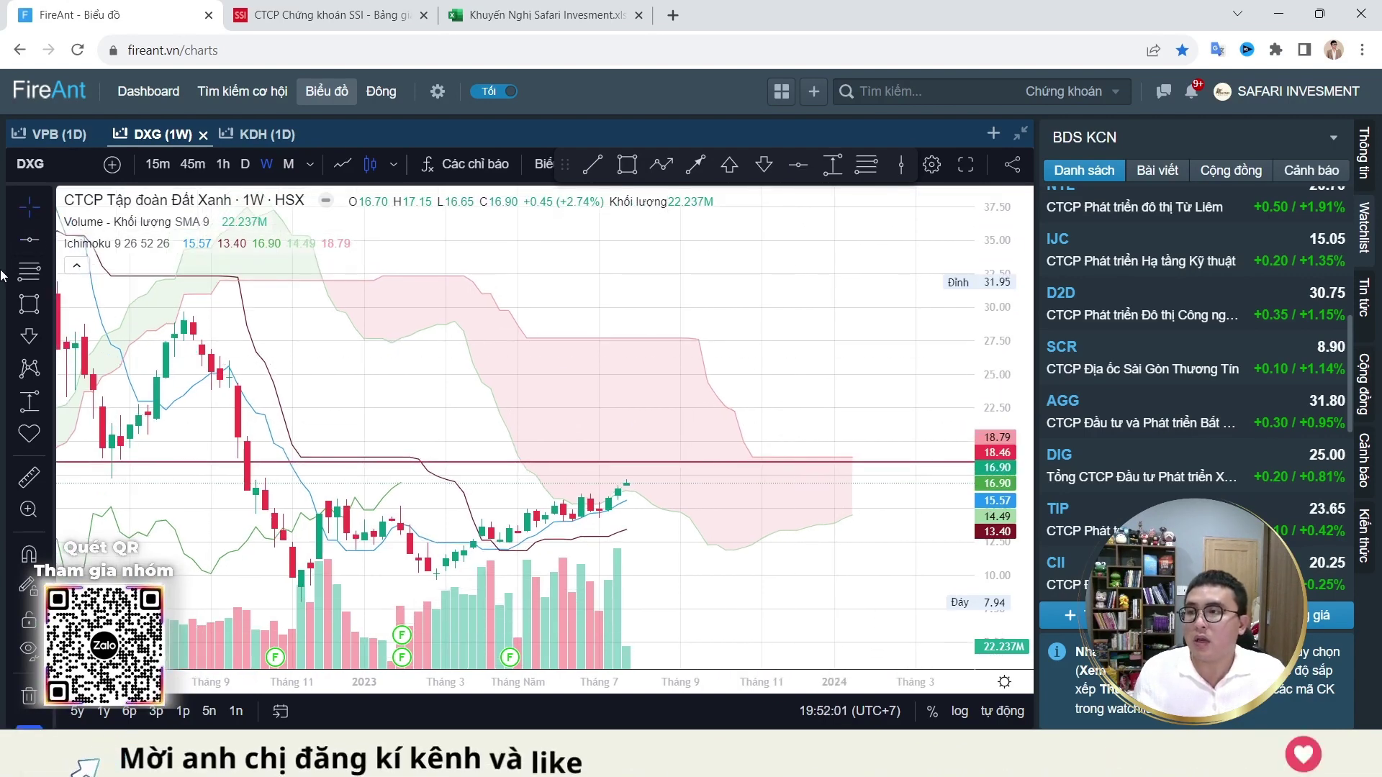
# Step: Draw a horizontal line at about 27.65 on the DXG weekly chart and move the lower line up to about 18.72
pyautogui.click(22, 245)
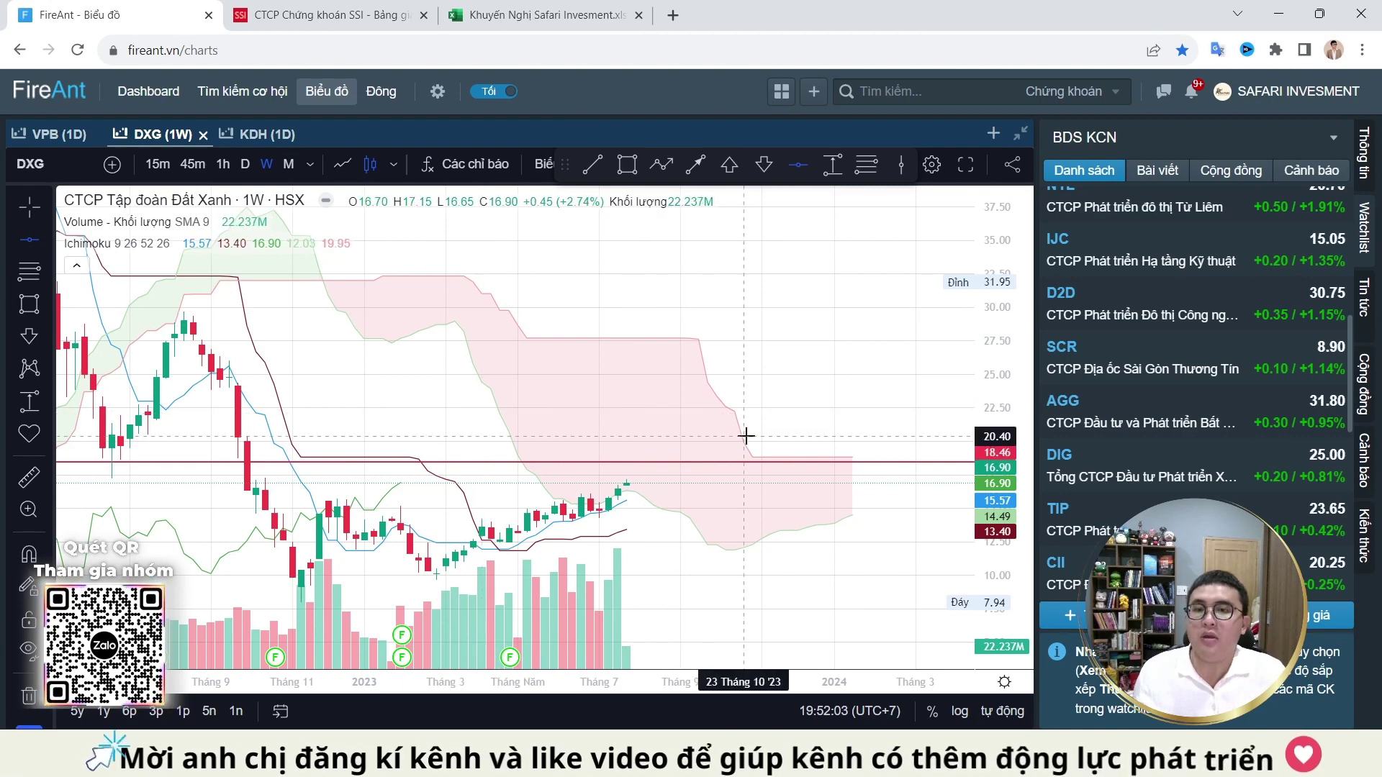
pyautogui.click(740, 339)
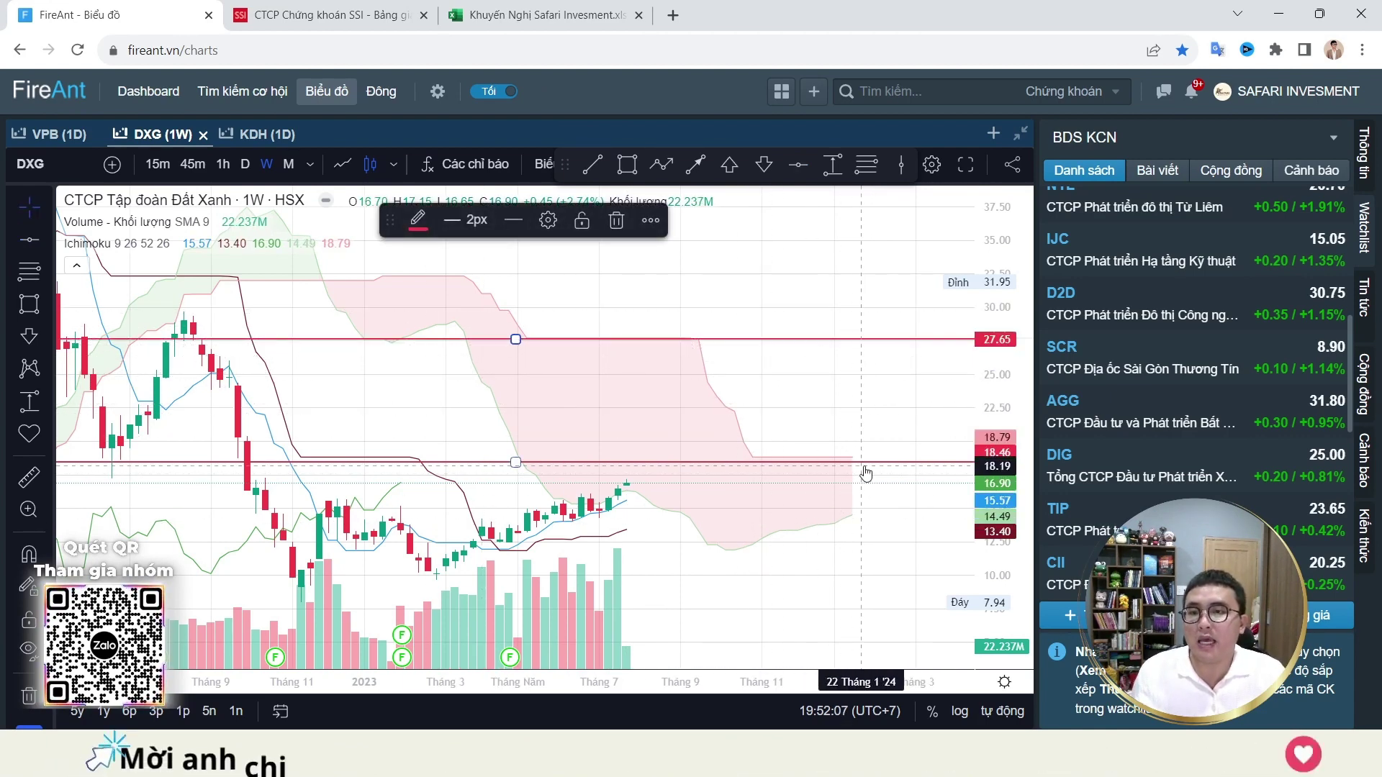
pyautogui.moveTo(866, 473); pyautogui.dragTo(864, 460)
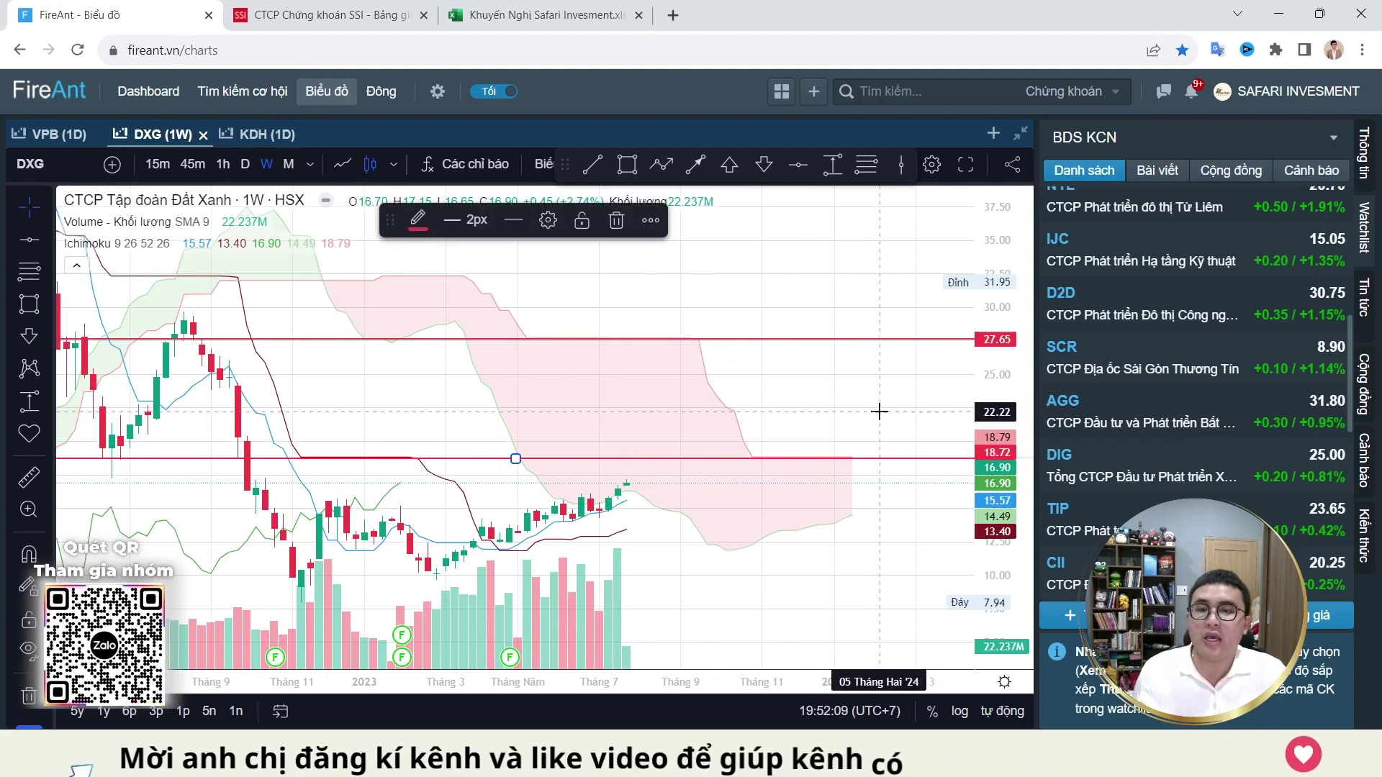
# Step: Mark the zone just above DXG's 27.65 line with a rectangle from about 27.92 to 30.34, clearing it when done
pyautogui.scroll(-2, 1187, 521)
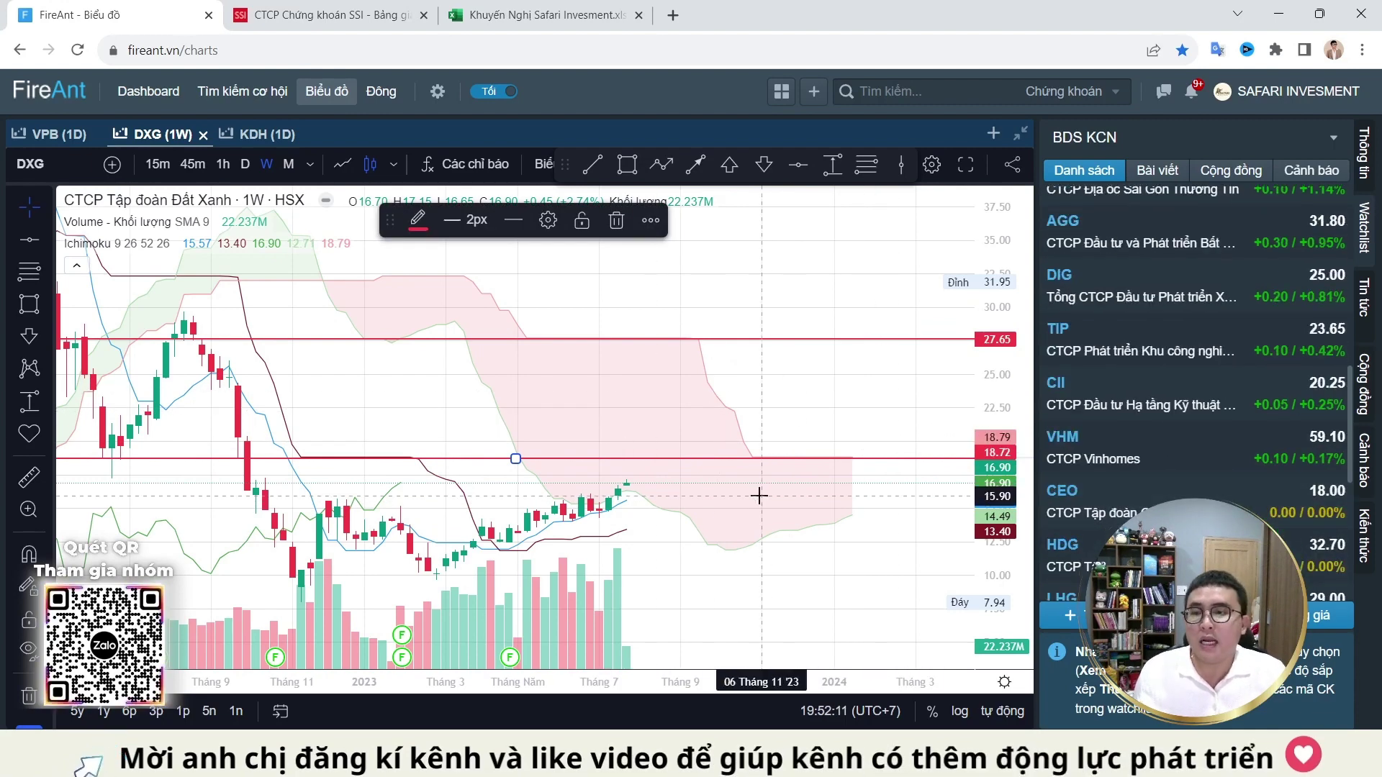
pyautogui.moveTo(762, 490); pyautogui.dragTo(766, 474)
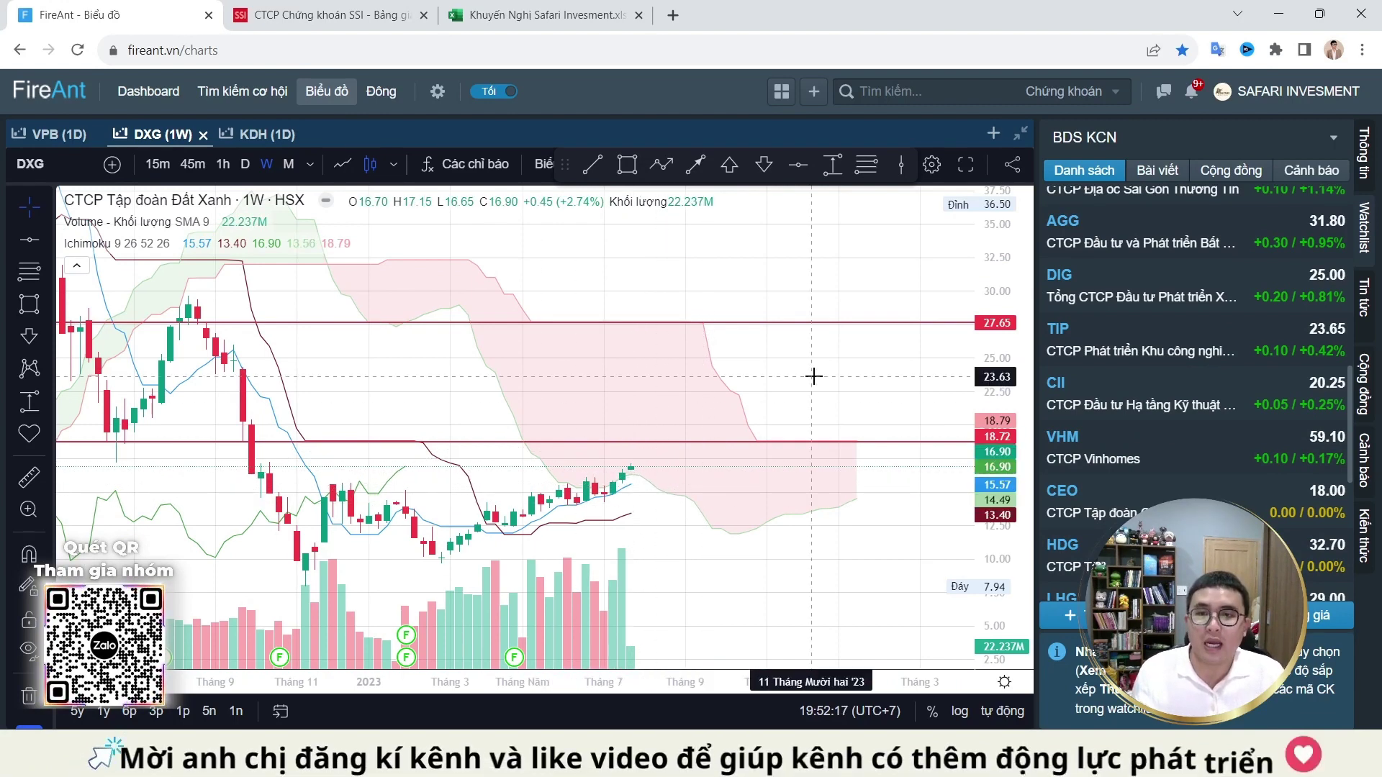
pyautogui.moveTo(809, 360); pyautogui.dragTo(820, 395)
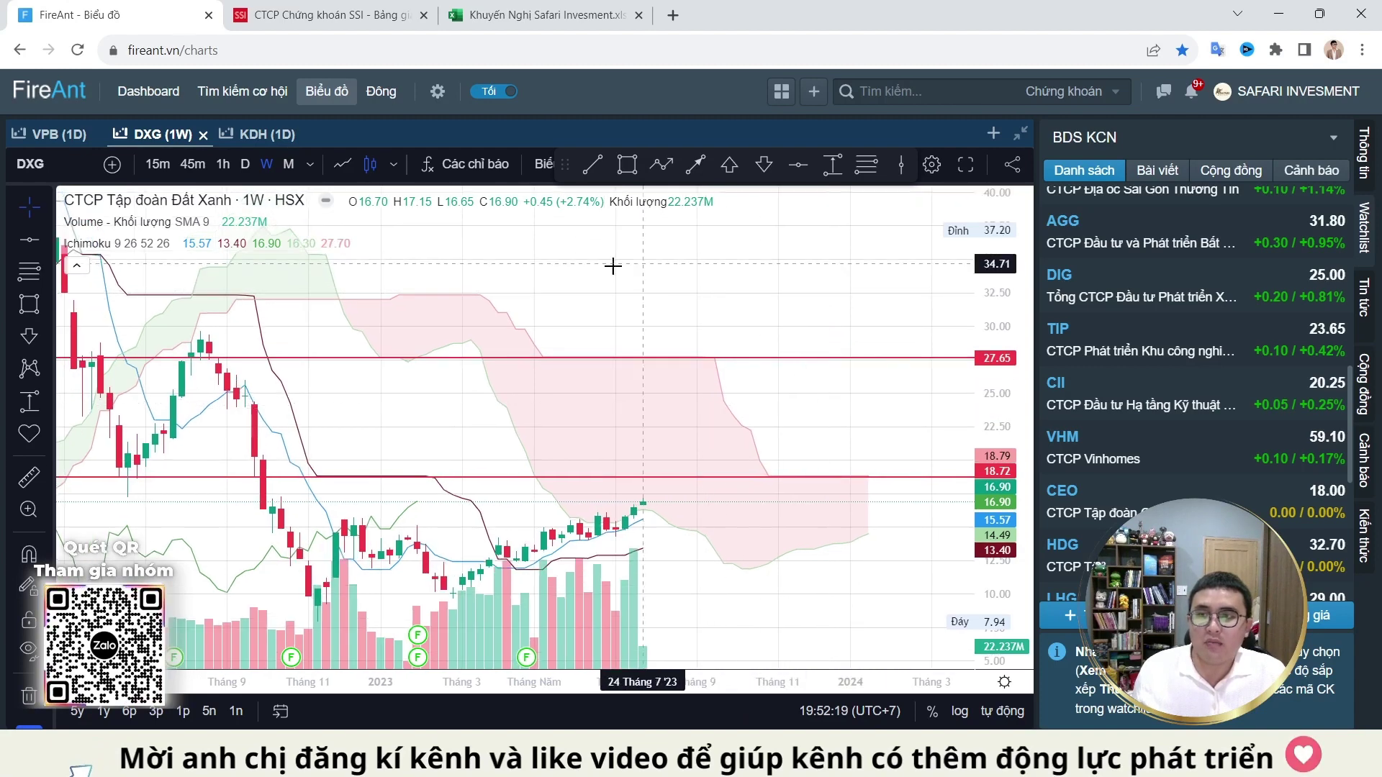
pyautogui.click(627, 164)
pyautogui.moveTo(598, 321); pyautogui.dragTo(760, 355)
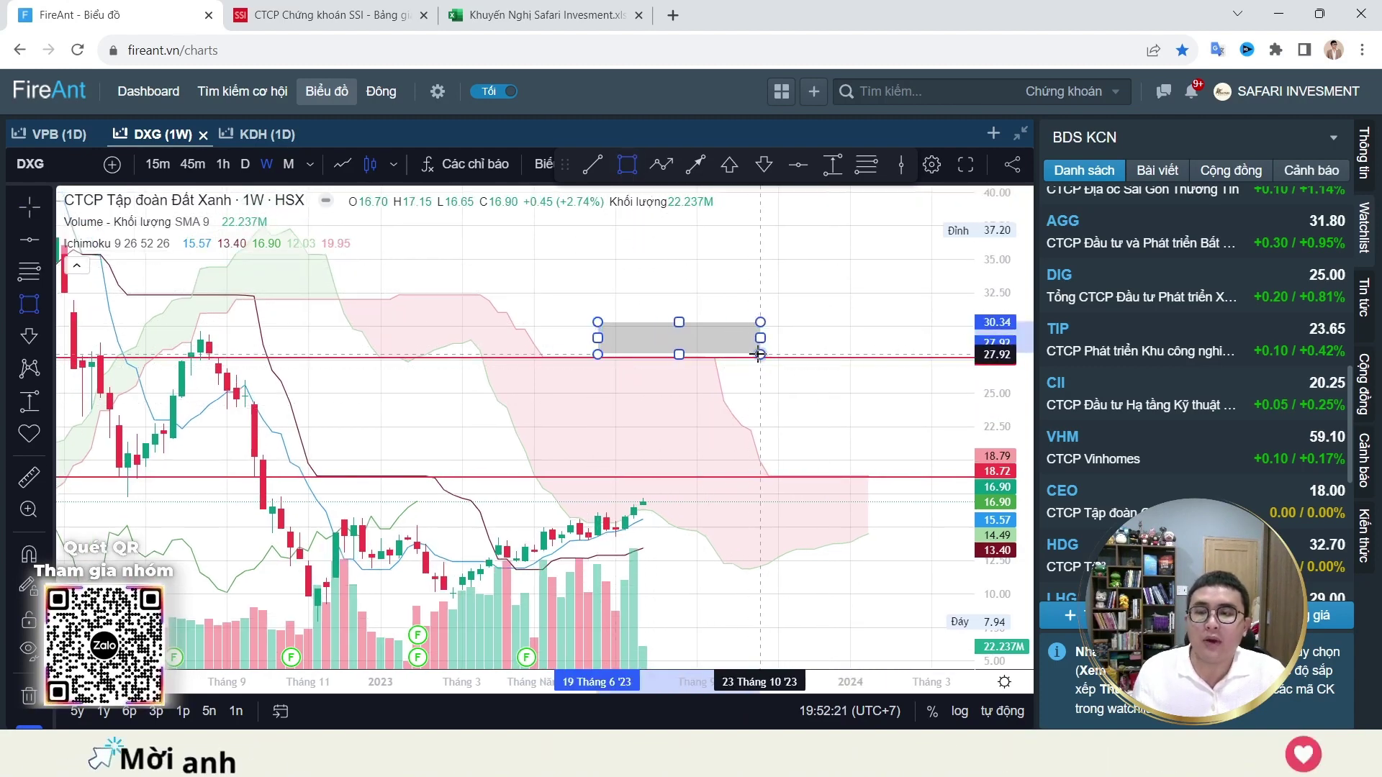
pyautogui.press('Delete')
# Step: Browse the BDS KCN watchlist and load the KDH weekly chart
pyautogui.scroll(4, 1166, 415)
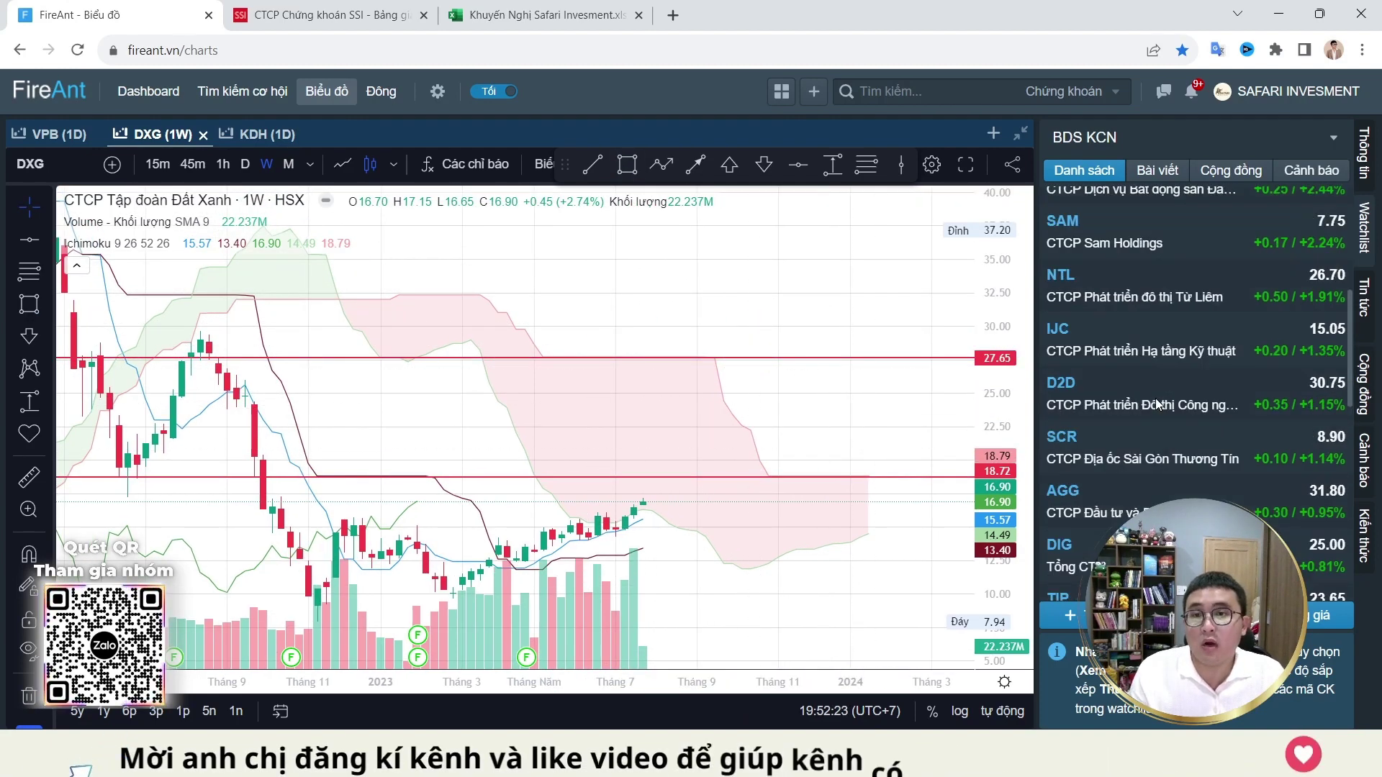
pyautogui.scroll(4, 1167, 415)
pyautogui.scroll(2, 1186, 439)
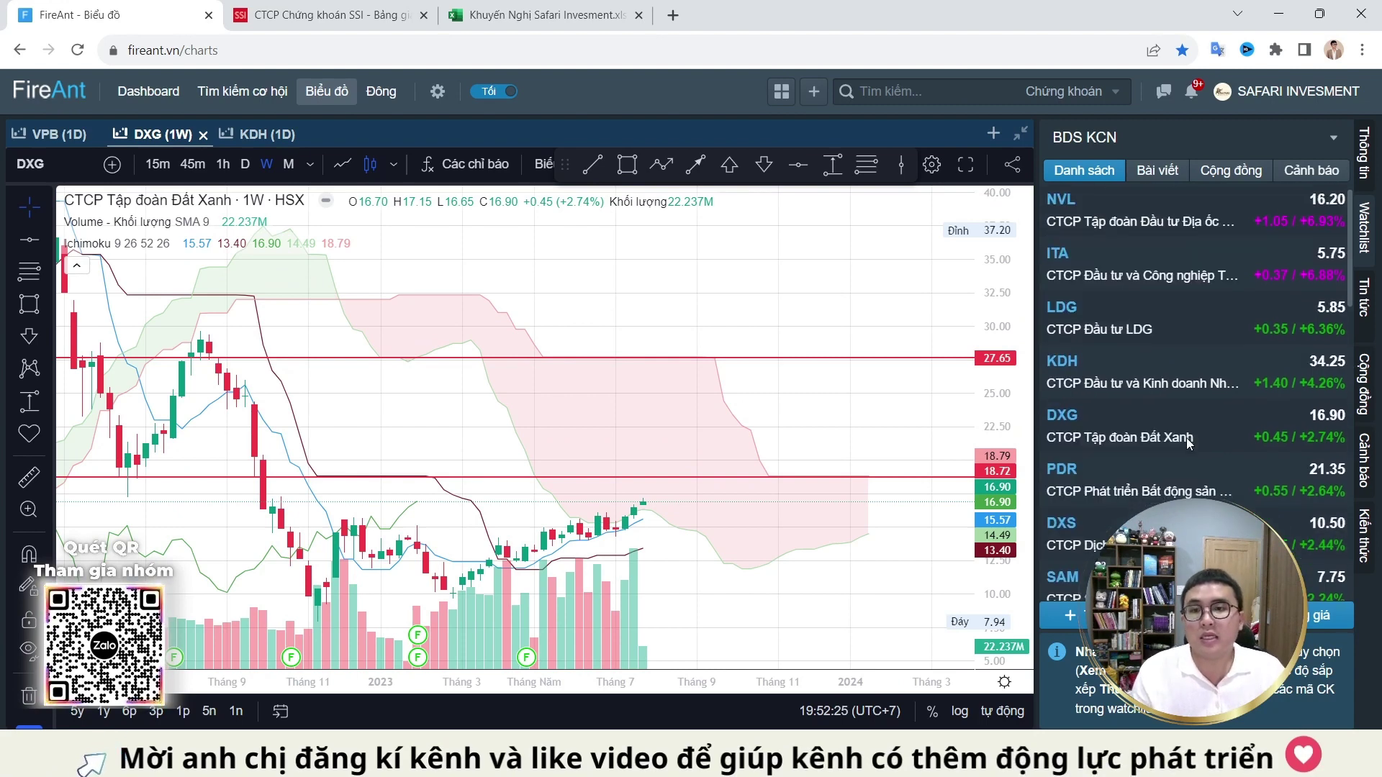
pyautogui.scroll(-2, 1186, 442)
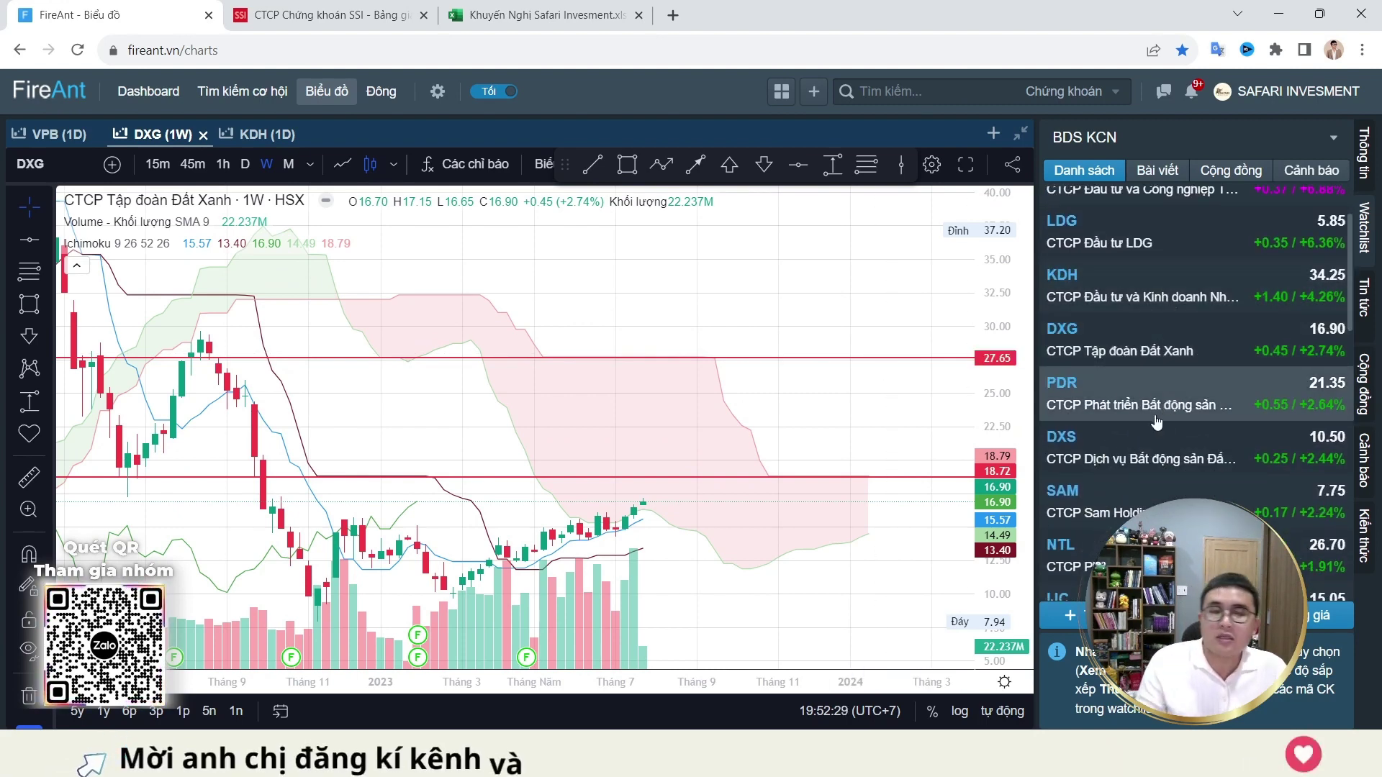
pyautogui.click(1152, 287)
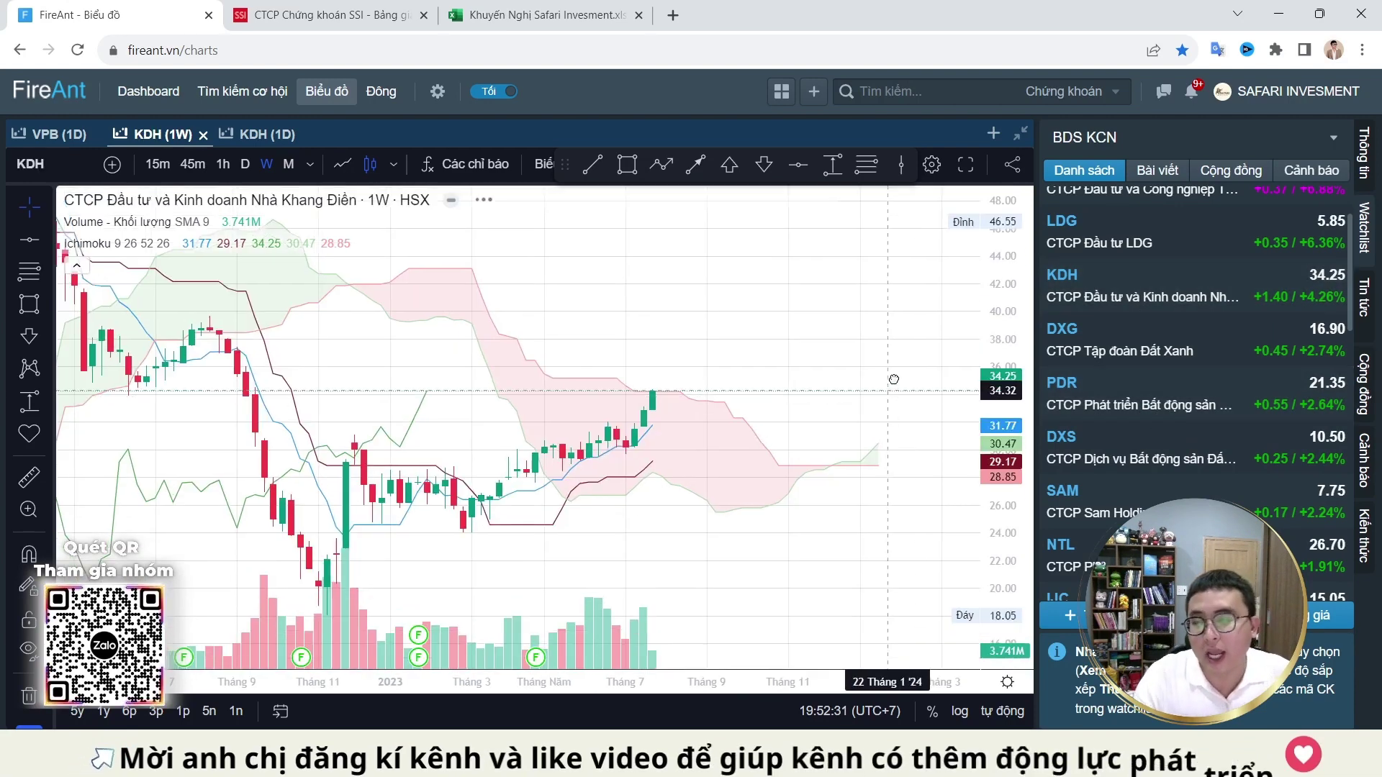
# Step: Open KDH's stock details and draw a horizontal line at about 35.15 along the flat part of the cloud's upper edge
pyautogui.scroll(1, 782, 383)
pyautogui.moveTo(825, 415); pyautogui.dragTo(881, 375)
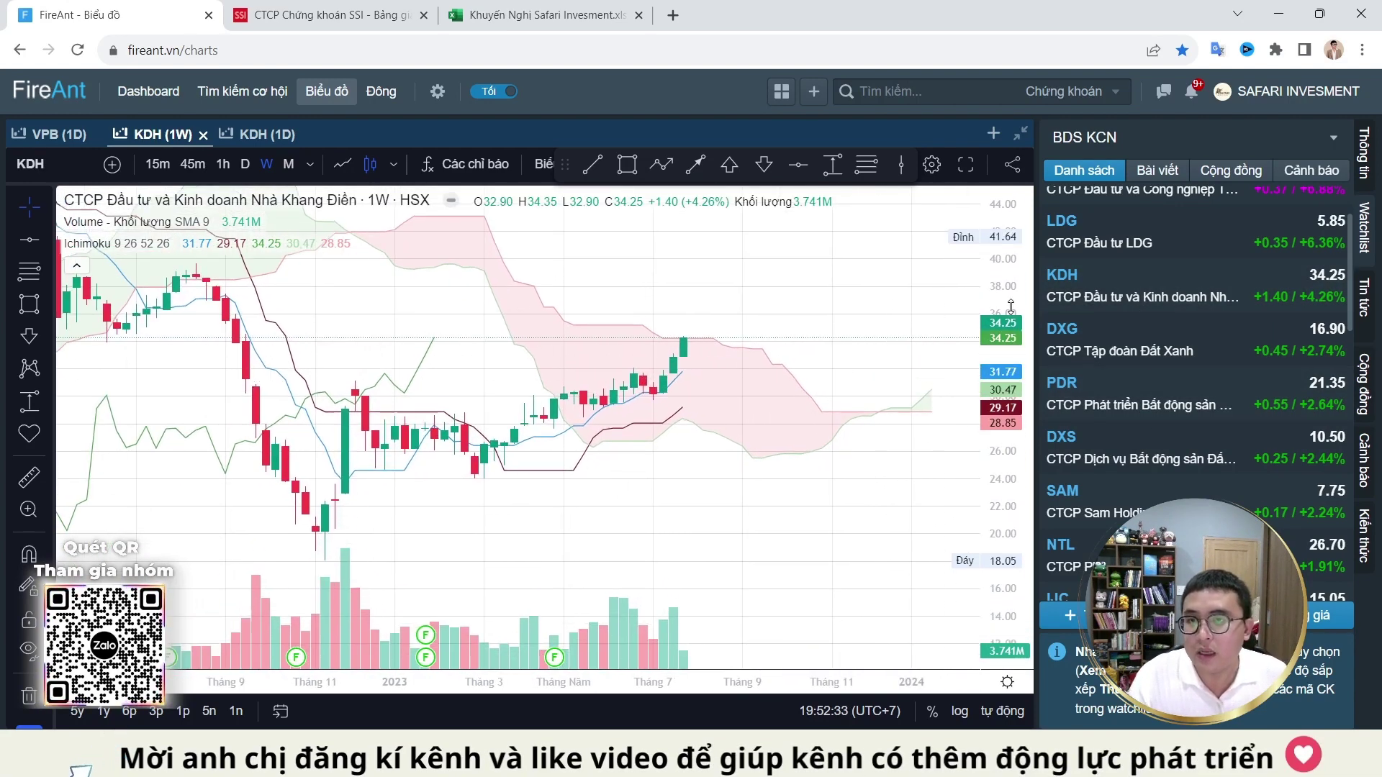
pyautogui.moveTo(1012, 300); pyautogui.dragTo(1011, 356)
pyautogui.click(1362, 167)
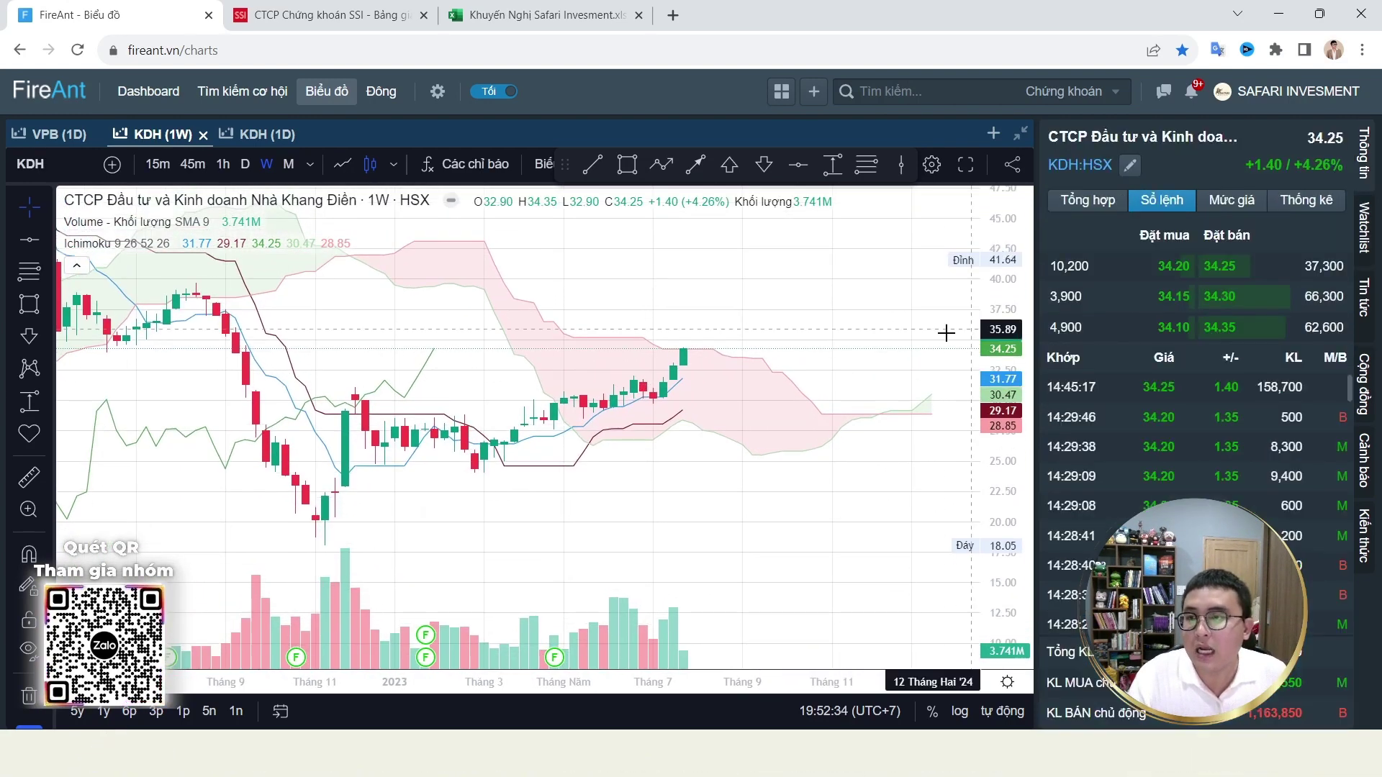
pyautogui.click(787, 337)
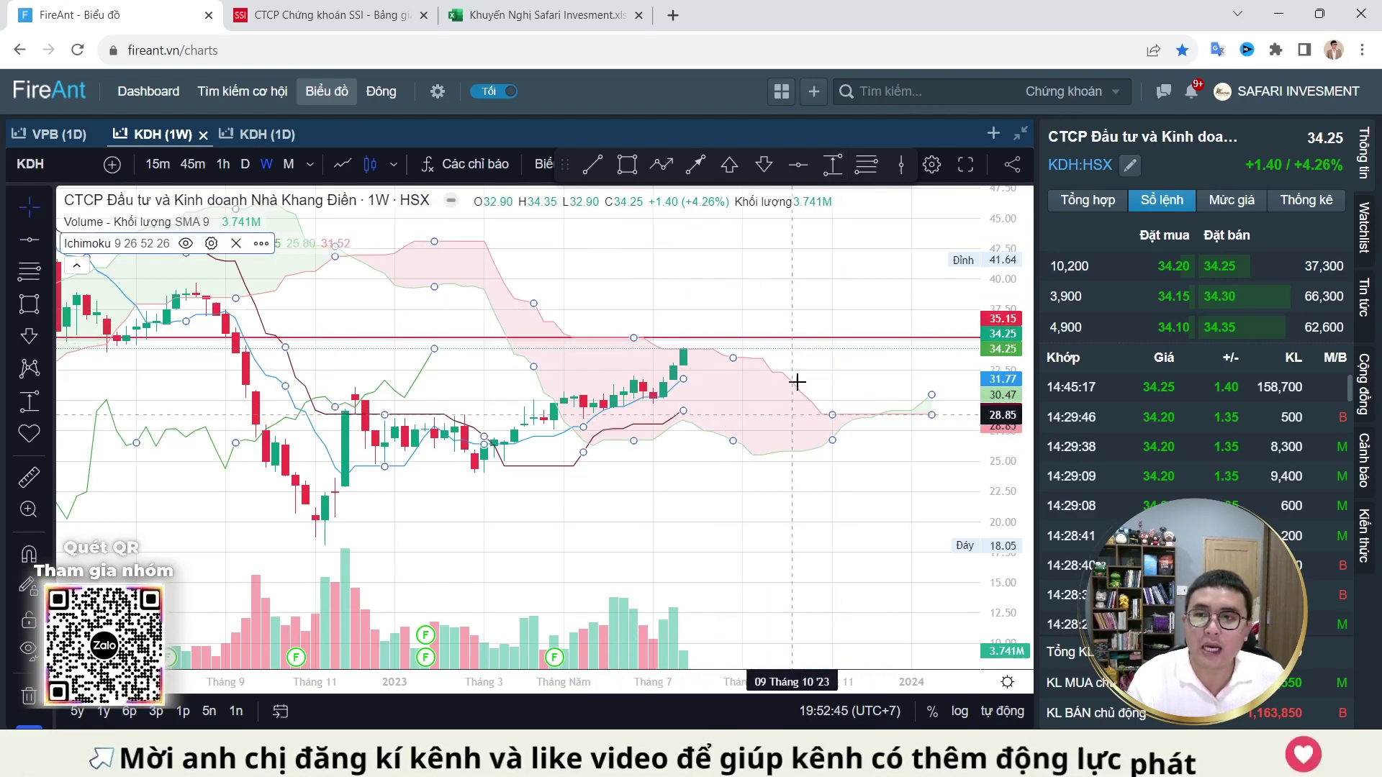
pyautogui.click(776, 513)
# Step: Load the NLG weekly chart and draw horizontal lines at about 37.83 and 40.69 on the flat parts of the cloud's upper edge
pyautogui.write('nlg')
pyautogui.press('Return')
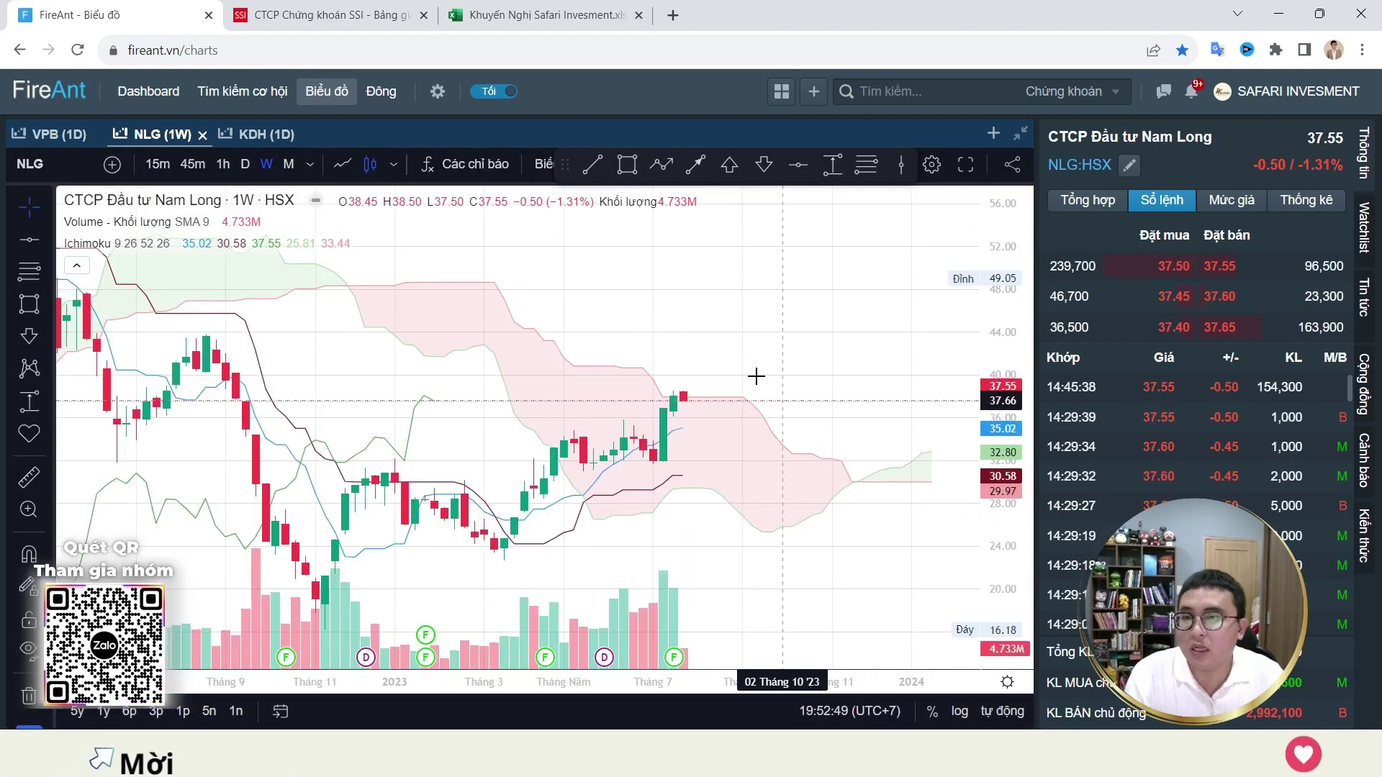
pyautogui.click(798, 164)
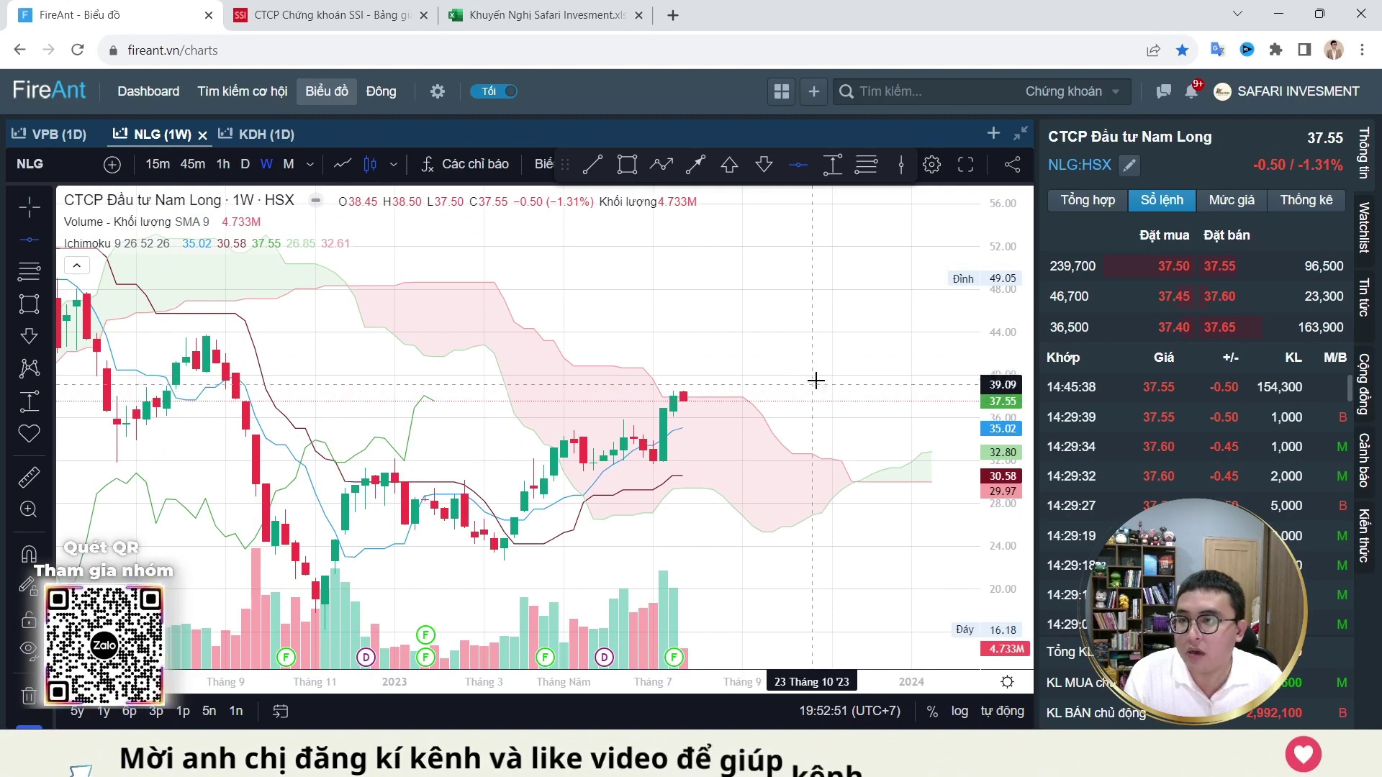
pyautogui.click(768, 398)
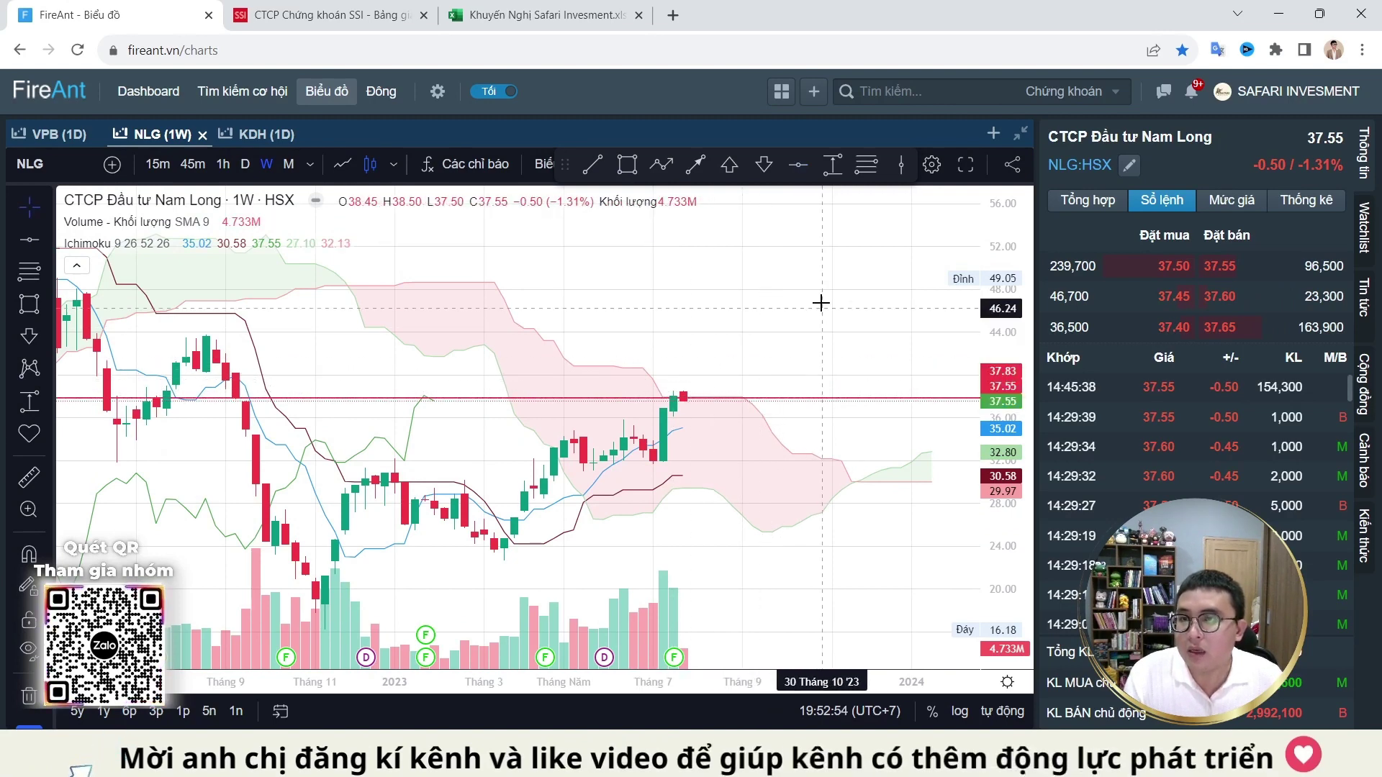
pyautogui.click(680, 368)
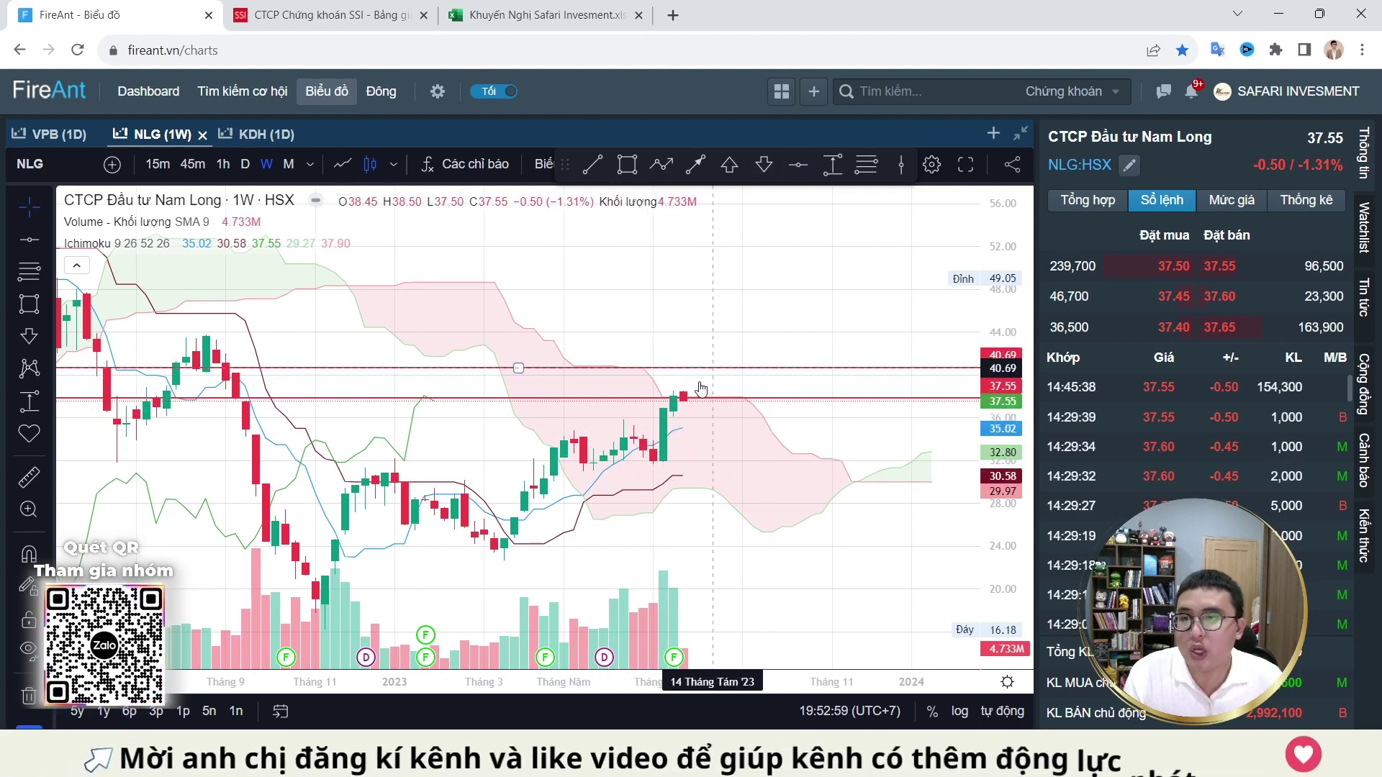
# Step: Return to the BDS KCN watchlist and go through the KDH, DXS, SAM and DIG weekly charts
pyautogui.click(1373, 237)
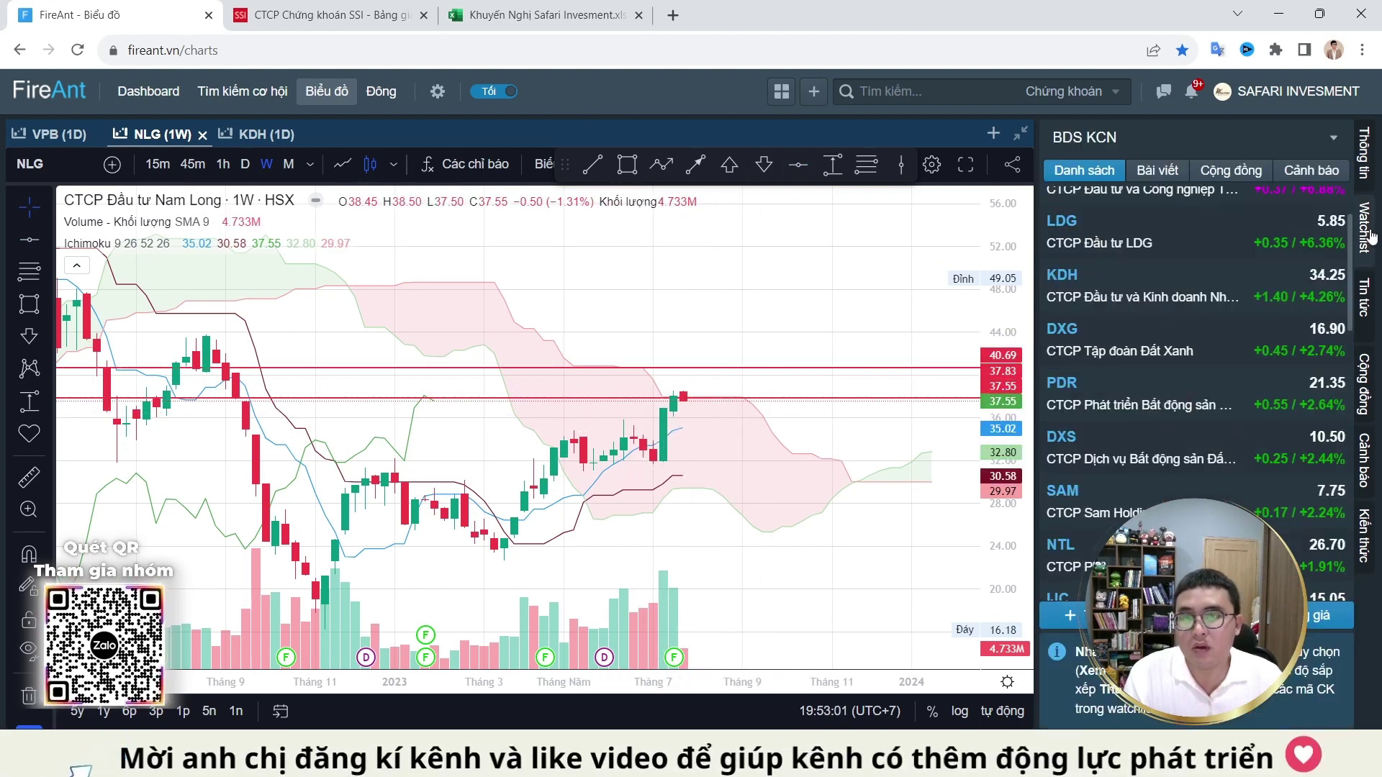
pyautogui.write('KDH')
pyautogui.press('Return')
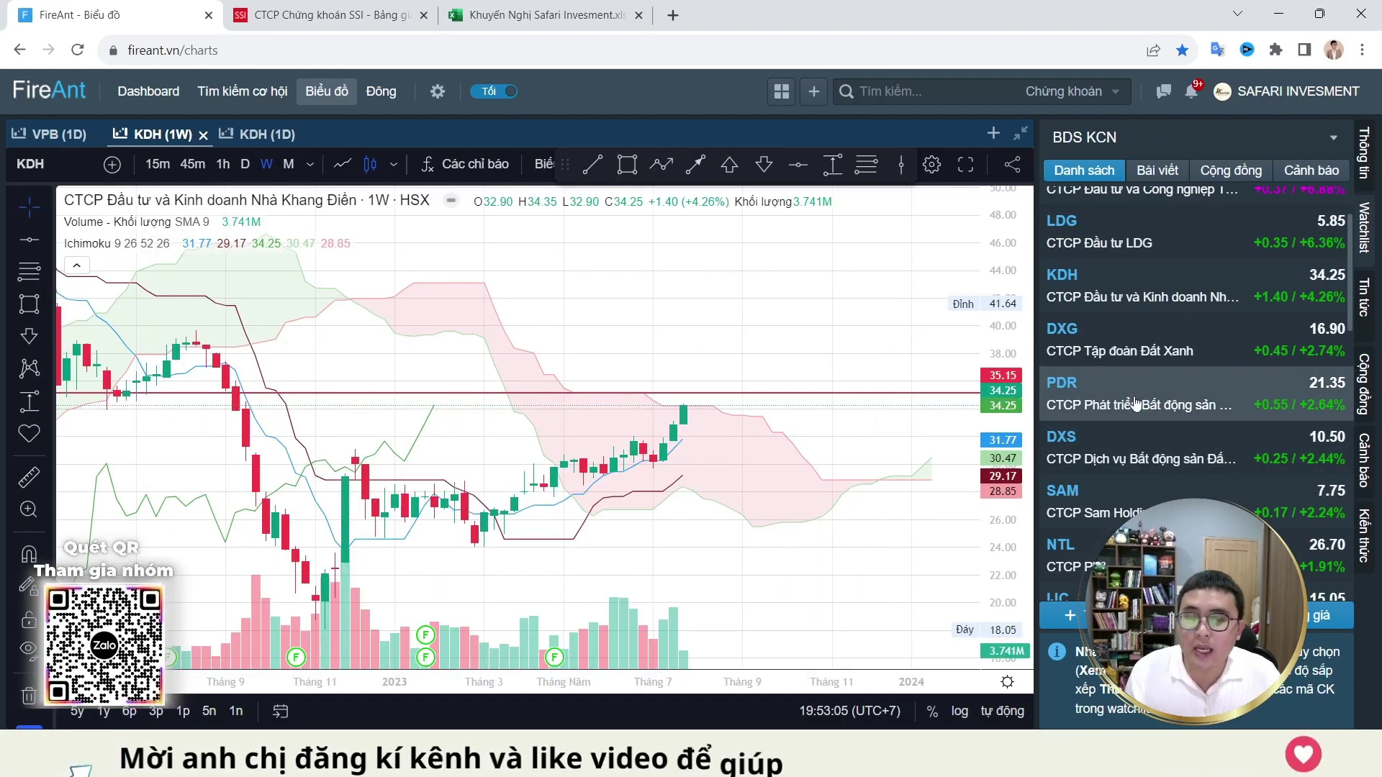
pyautogui.click(1141, 455)
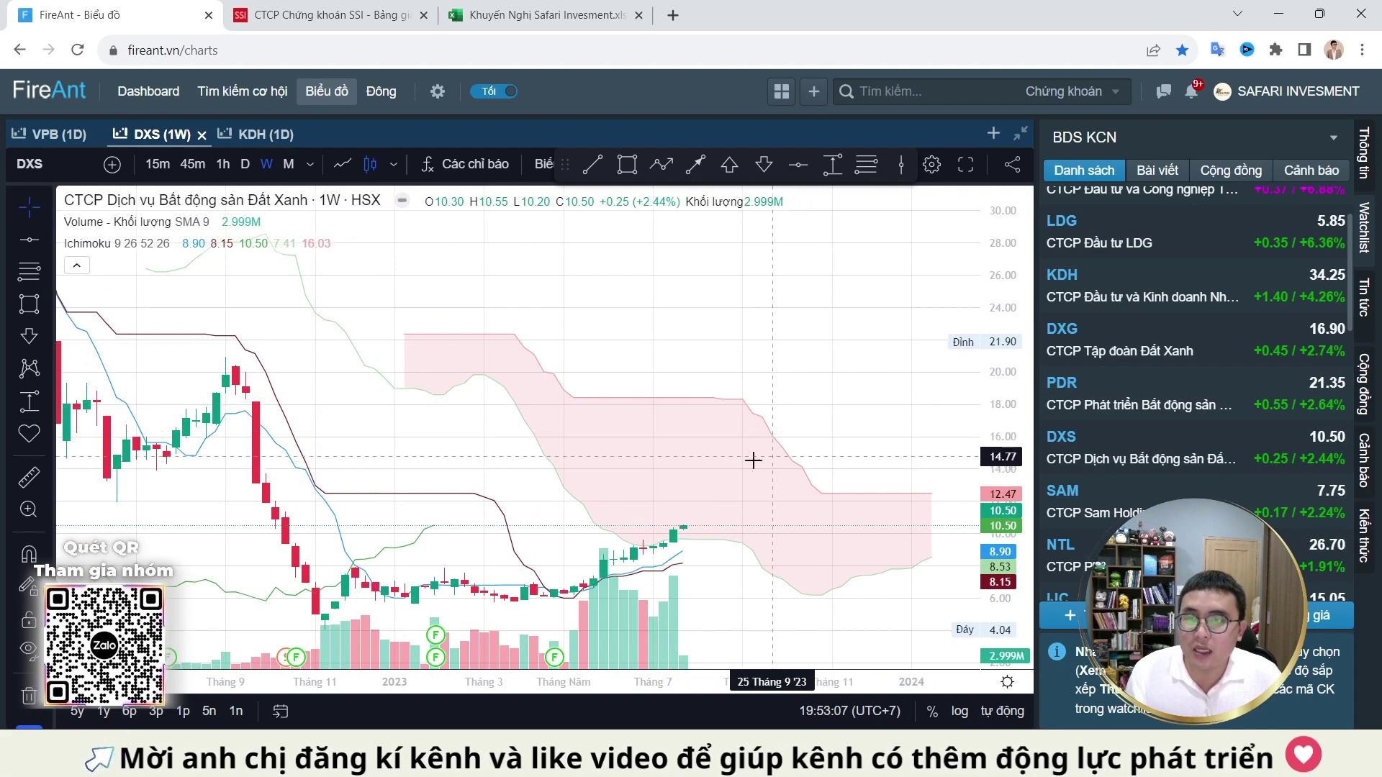
pyautogui.click(1138, 507)
pyautogui.scroll(-1, 1152, 476)
pyautogui.scroll(-6, 1152, 477)
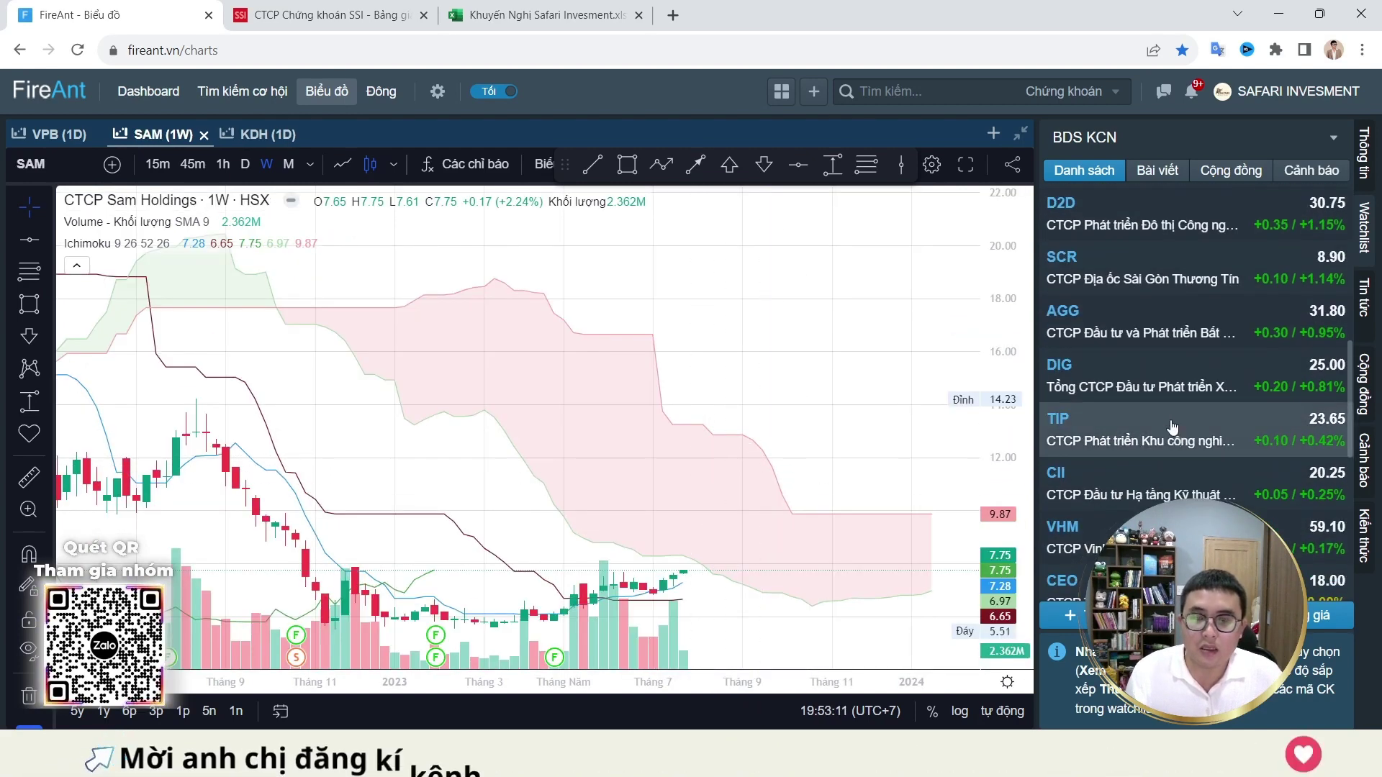
pyautogui.click(1156, 387)
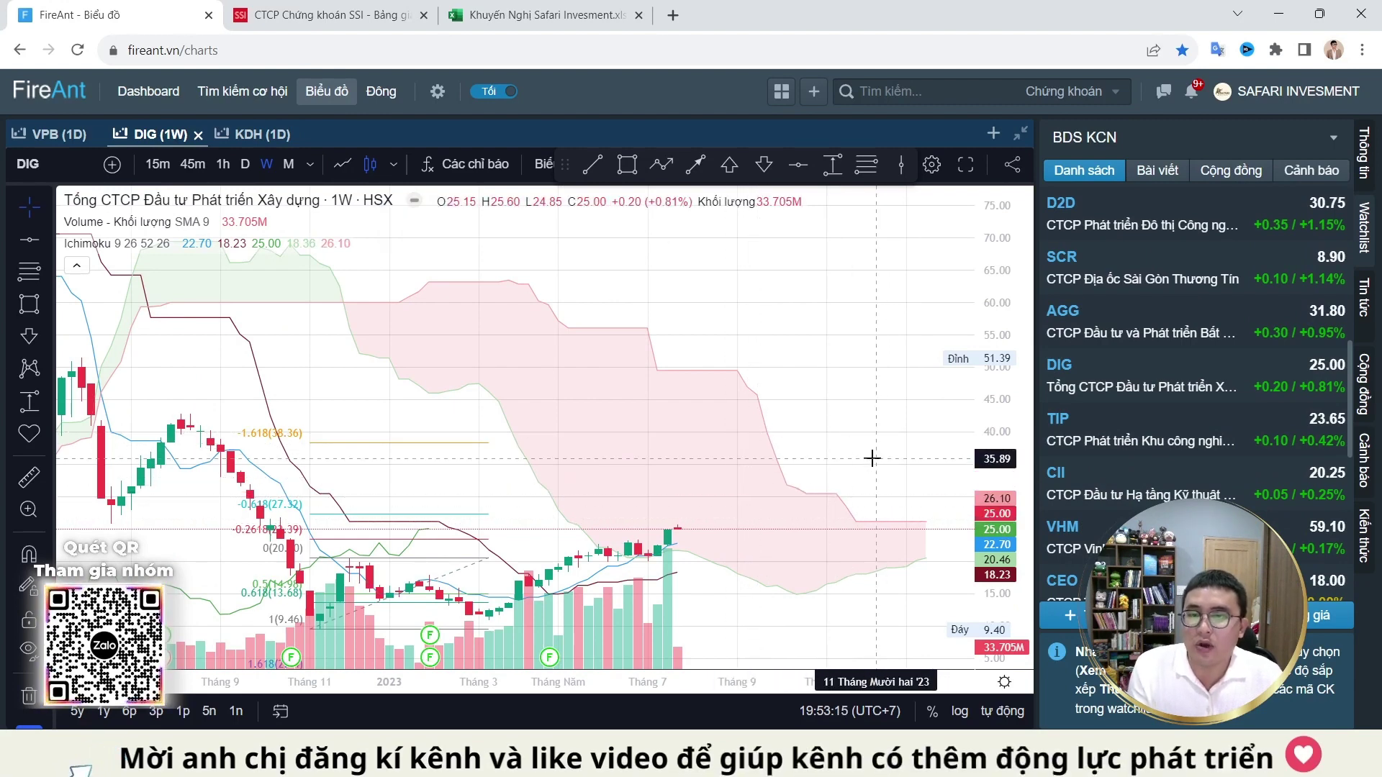
# Step: Switch to the Dầu Khí watchlist and examine the PVD weekly chart's price trend against its Ichimoku cloud
pyautogui.scroll(-3, 1206, 462)
pyautogui.scroll(7, 1206, 462)
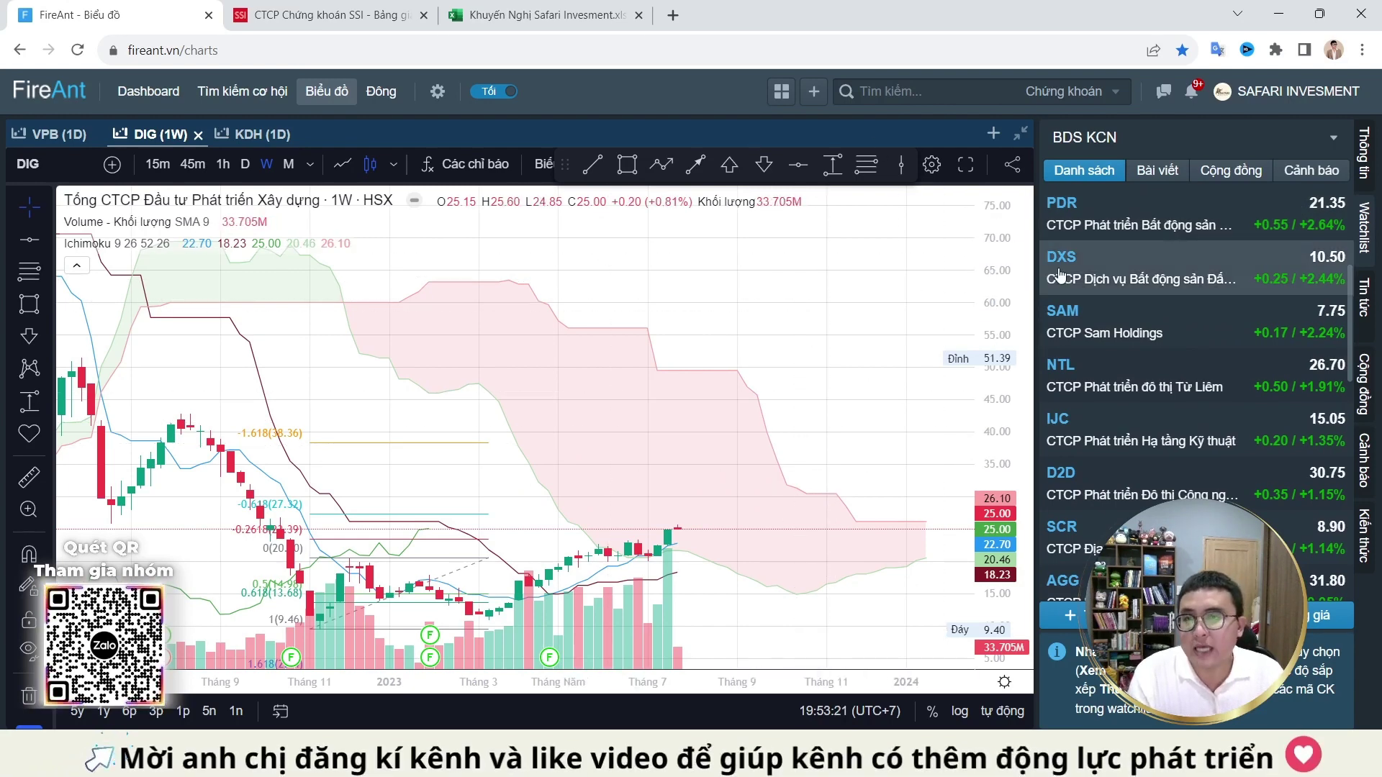
pyautogui.scroll(4, 1169, 357)
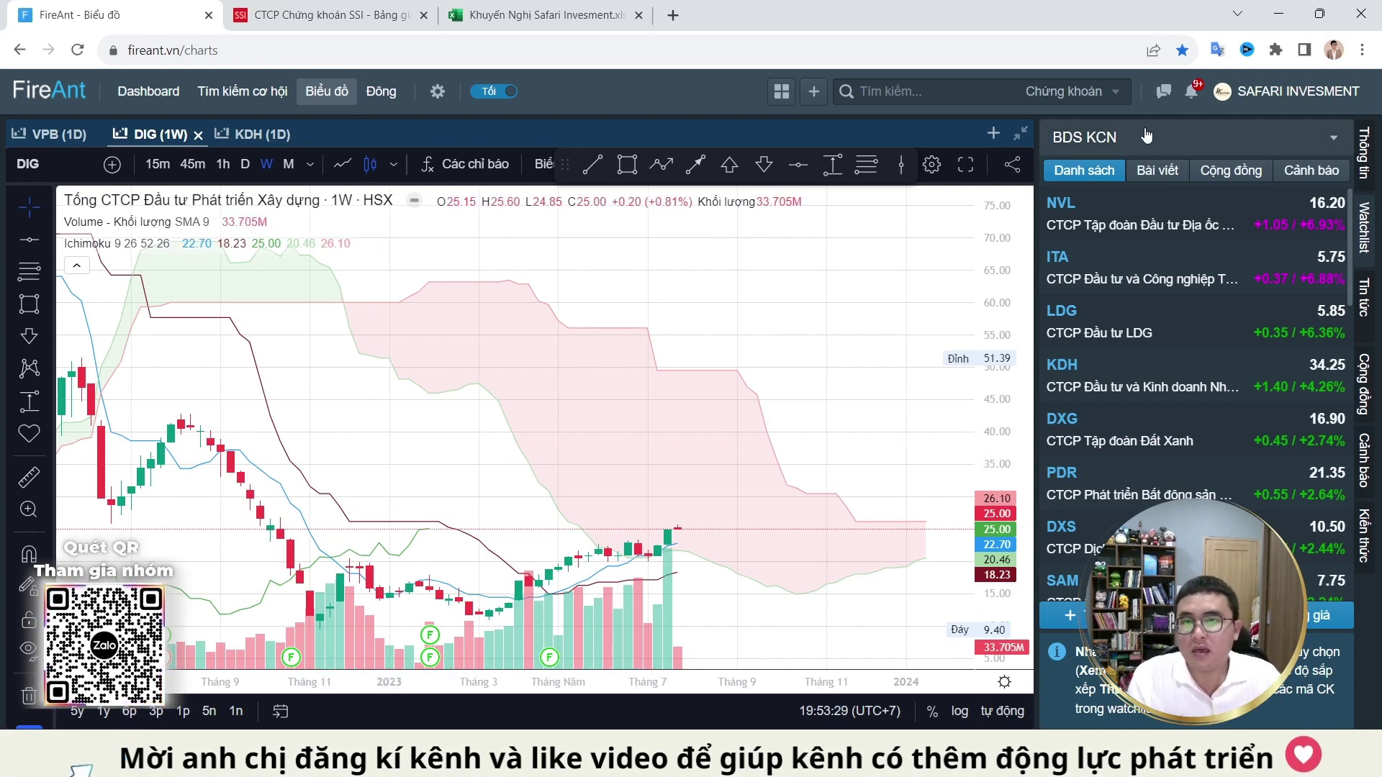
pyautogui.click(1195, 136)
pyautogui.click(1193, 361)
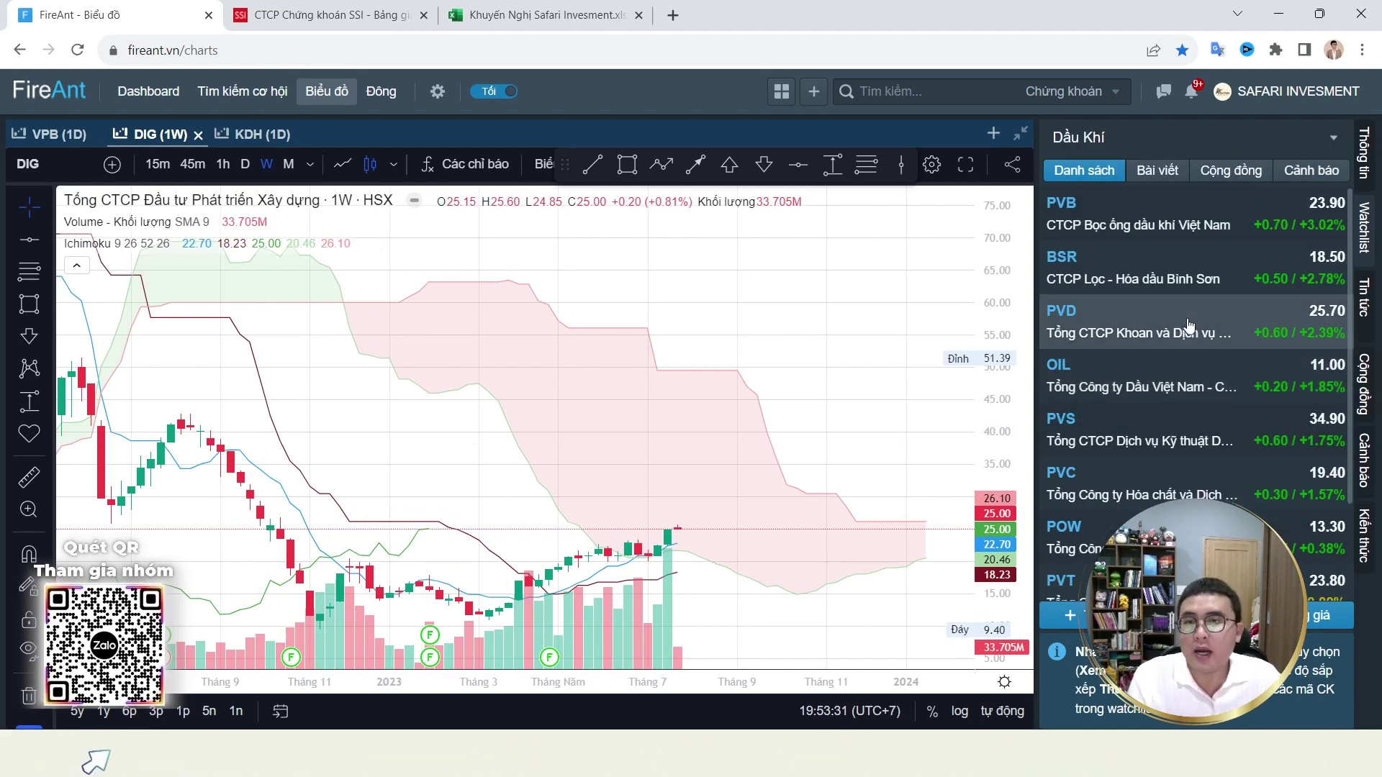
pyautogui.click(1200, 333)
pyautogui.scroll(-5, 878, 456)
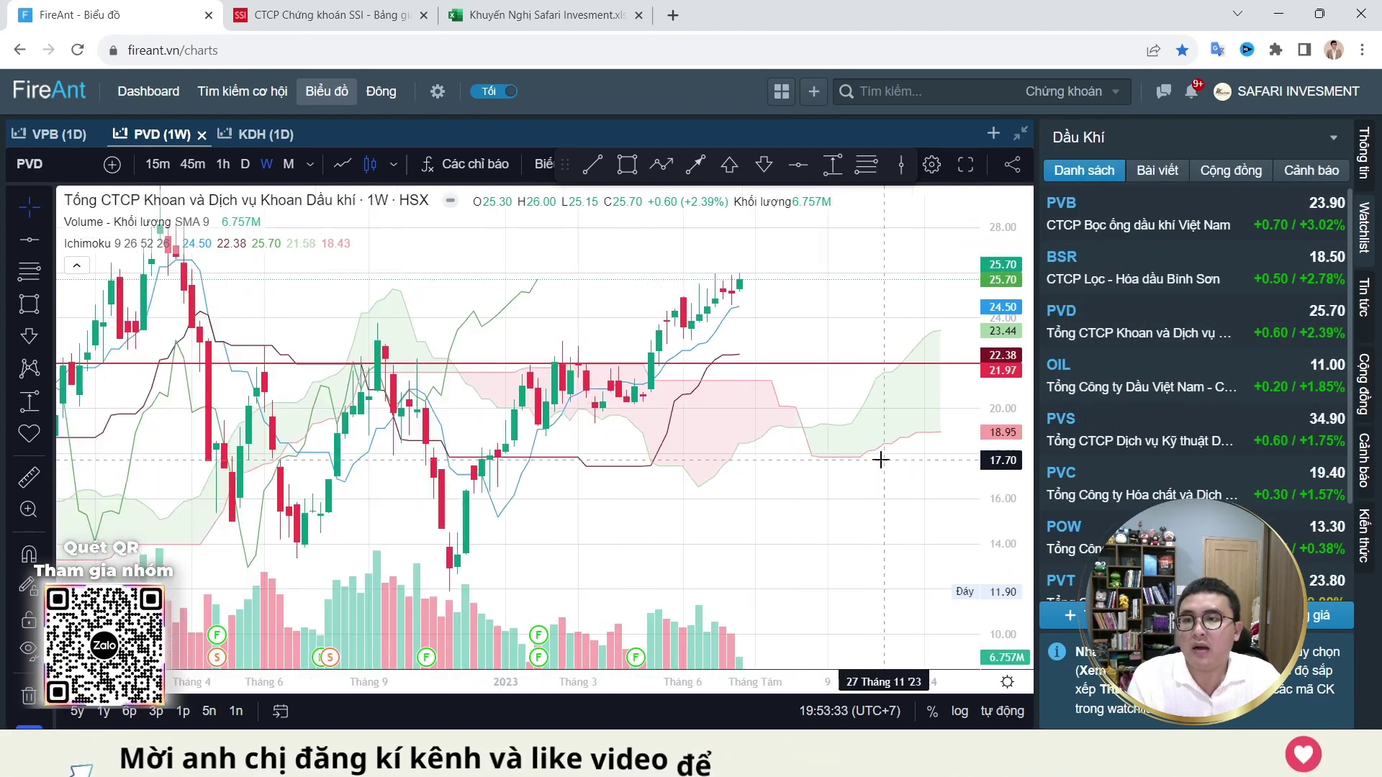
pyautogui.scroll(5, 855, 481)
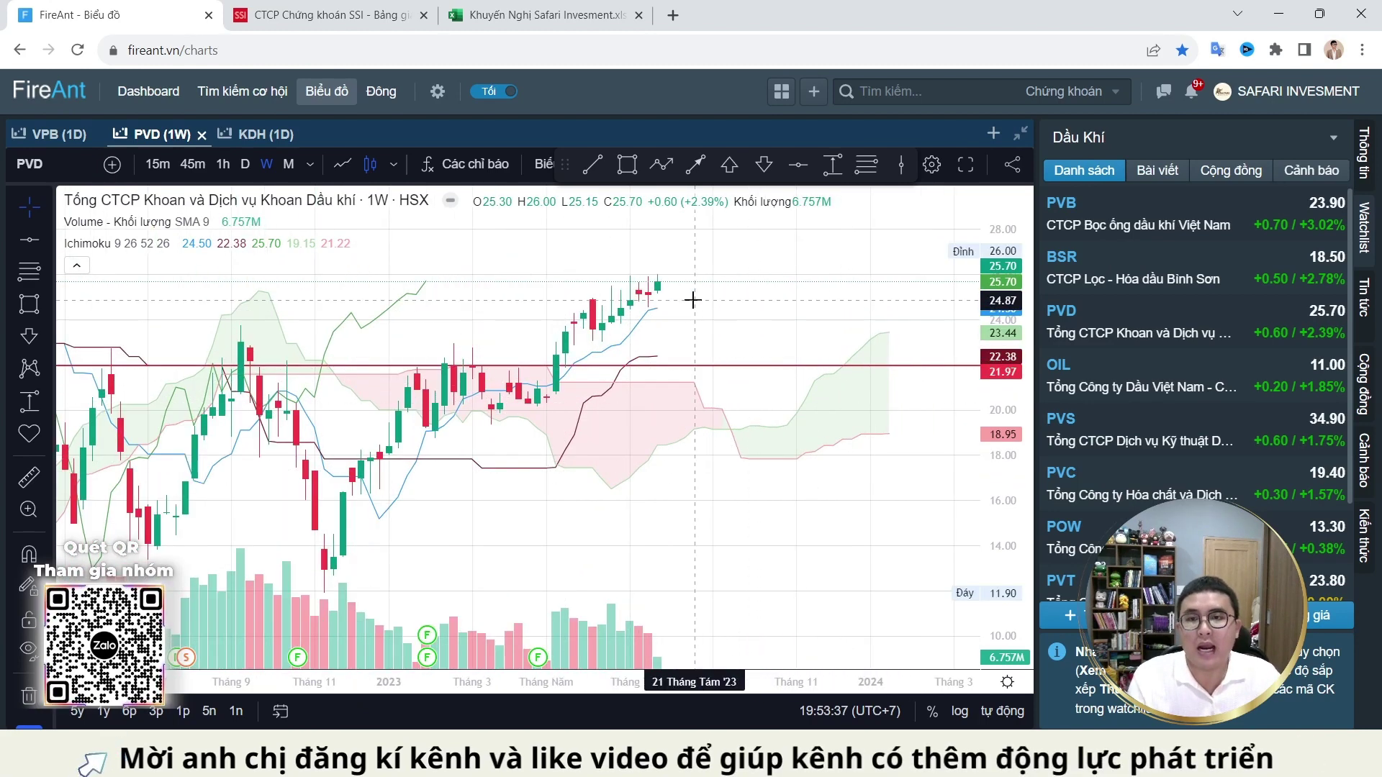
pyautogui.click(695, 165)
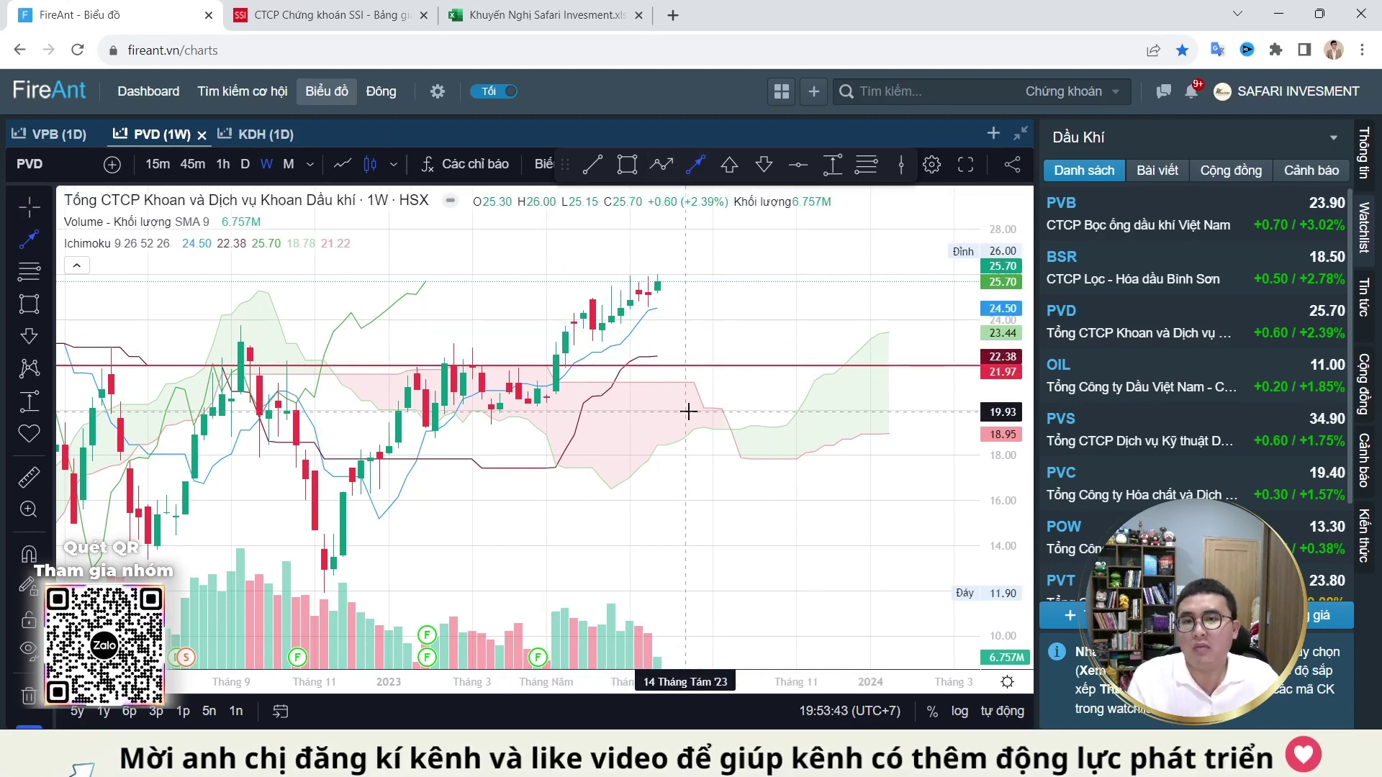
pyautogui.scroll(-5, 765, 310)
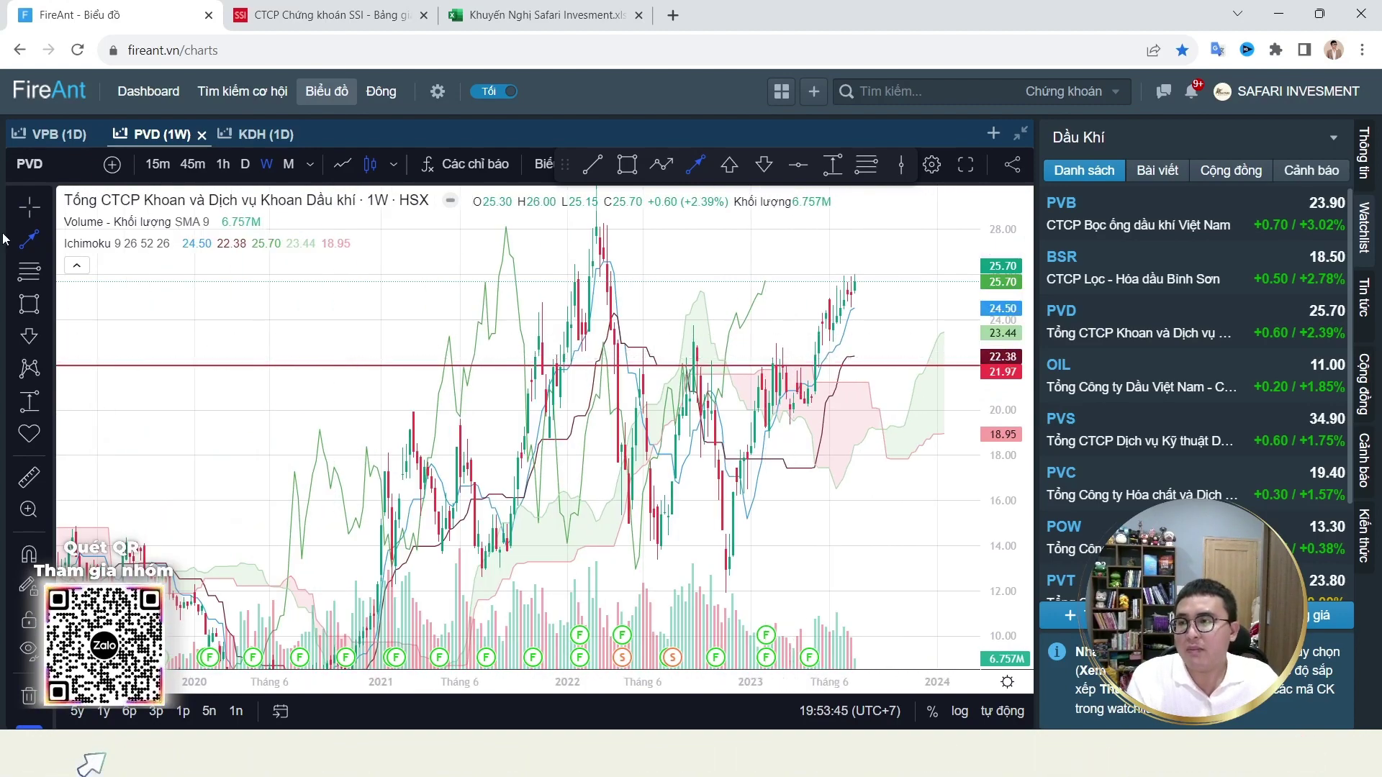
# Step: Load the weekly VNINDEX chart and remove its existing drawings
pyautogui.write('VNINDE')
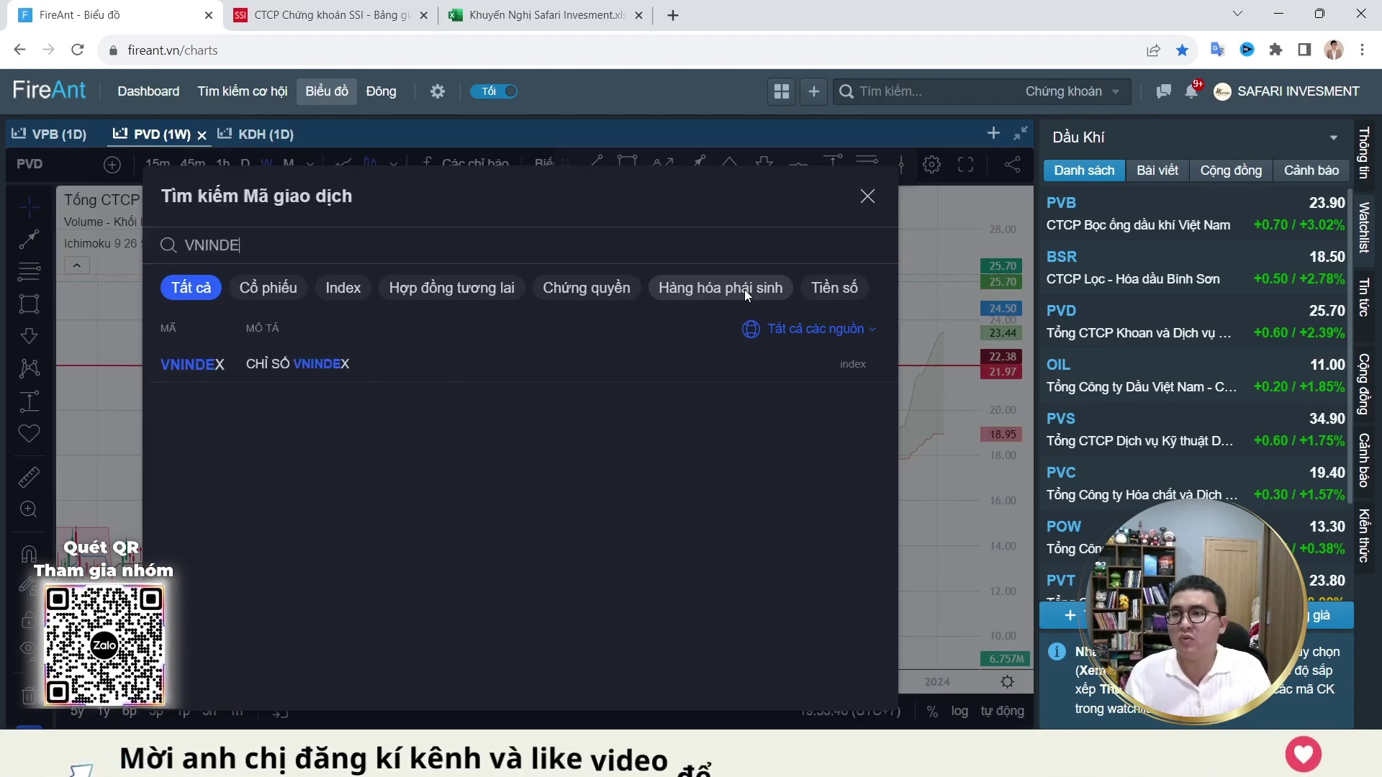
pyautogui.press('Return')
pyautogui.rightClick(899, 371)
pyautogui.moveTo(918, 545)
pyautogui.click(906, 581)
pyautogui.scroll(6, 897, 407)
pyautogui.scroll(-3, 741, 338)
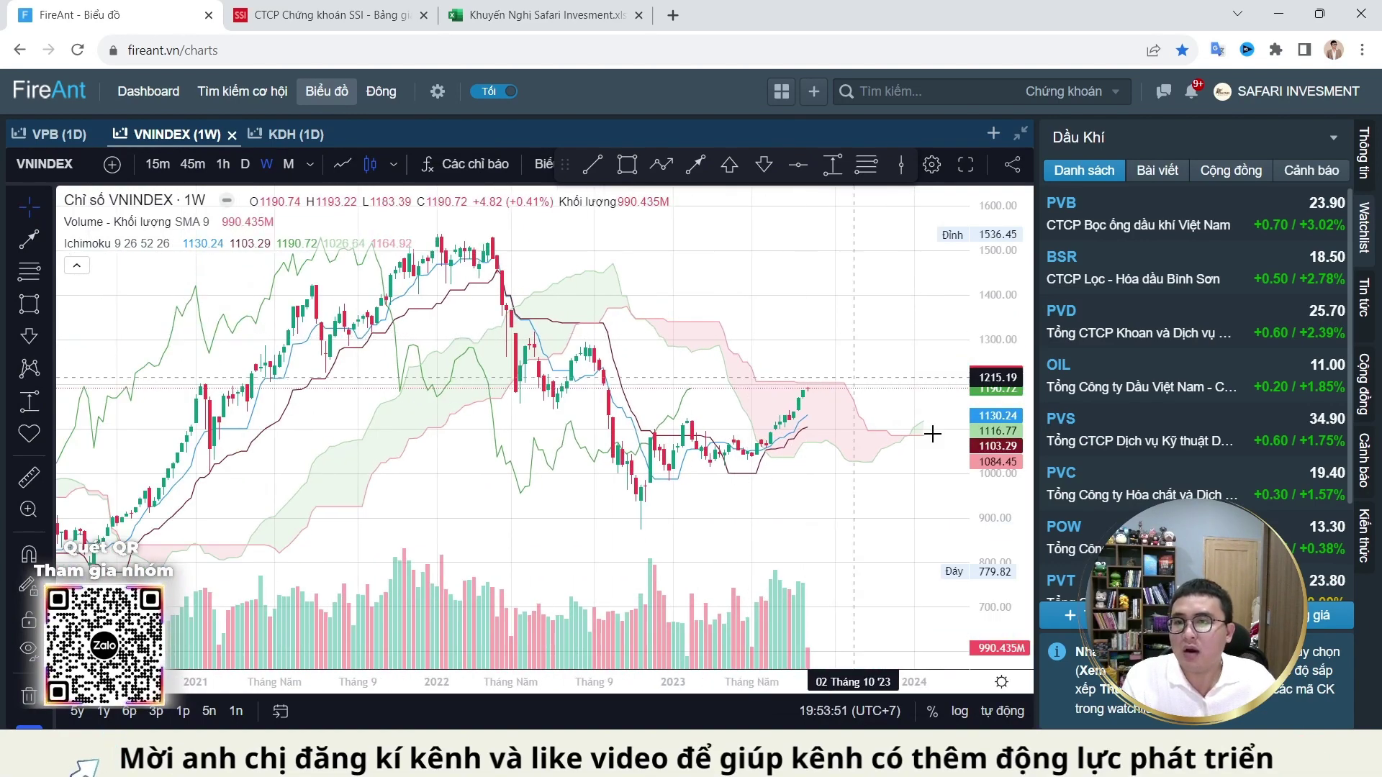
pyautogui.scroll(3, 875, 497)
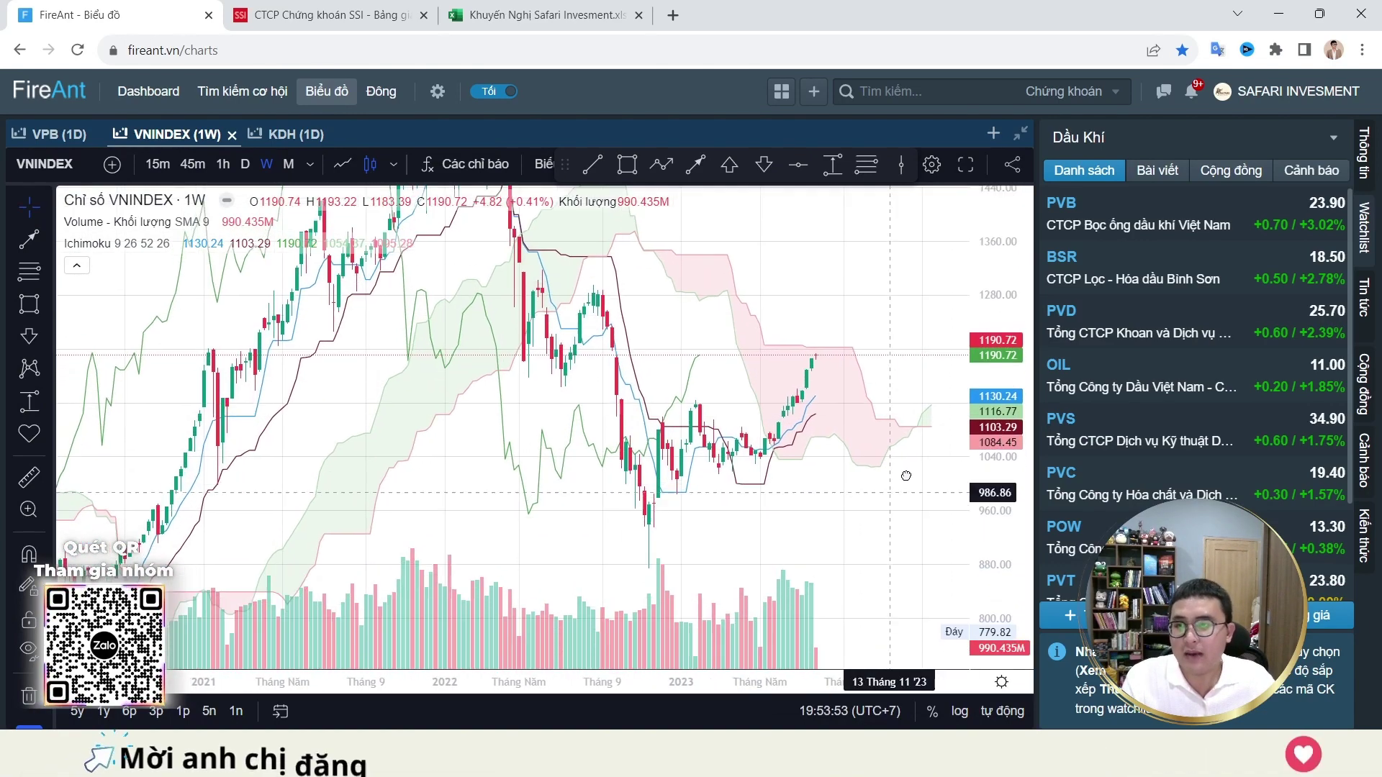
pyautogui.scroll(2, 867, 476)
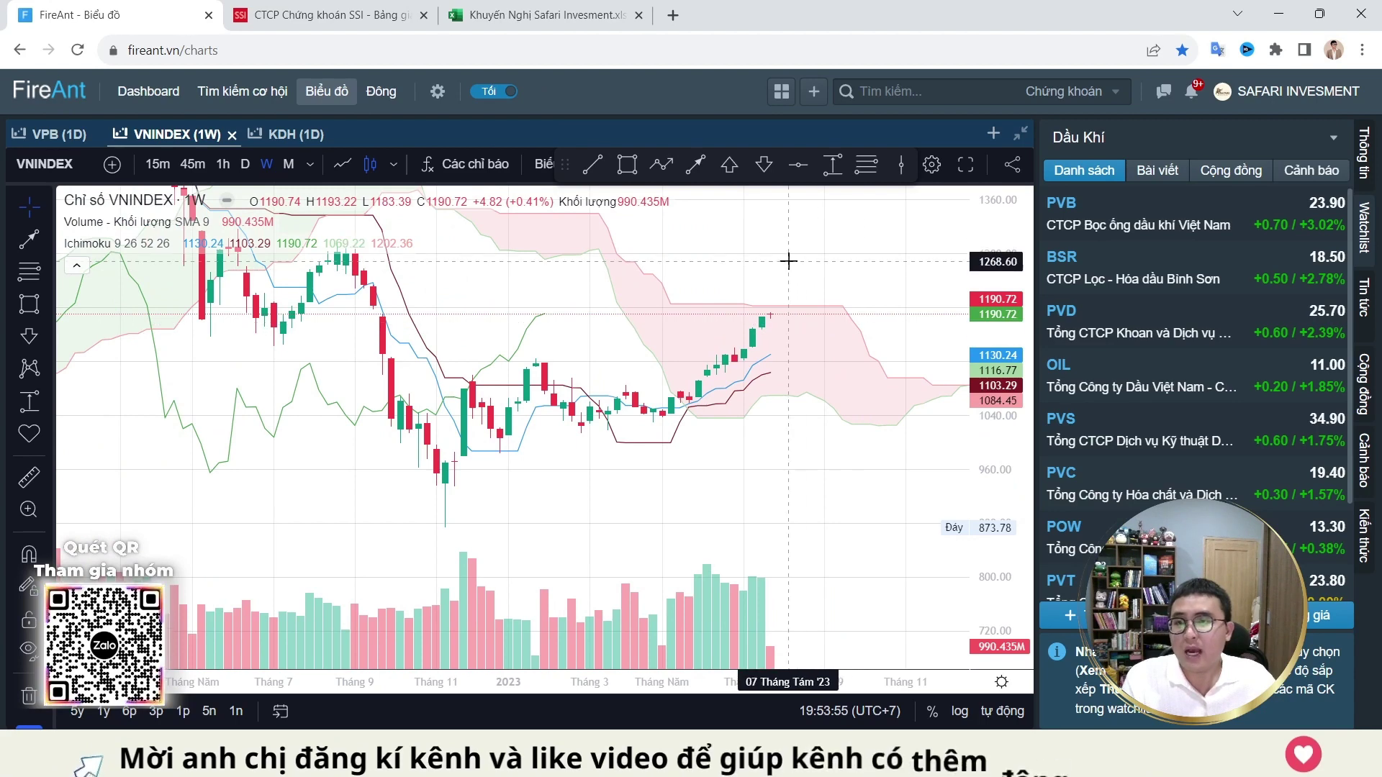
# Step: Draw a horizontal line at about 1207.18 along the flat upper edge of the Ichimoku cloud ahead of price
pyautogui.moveTo(707, 418); pyautogui.dragTo(717, 441)
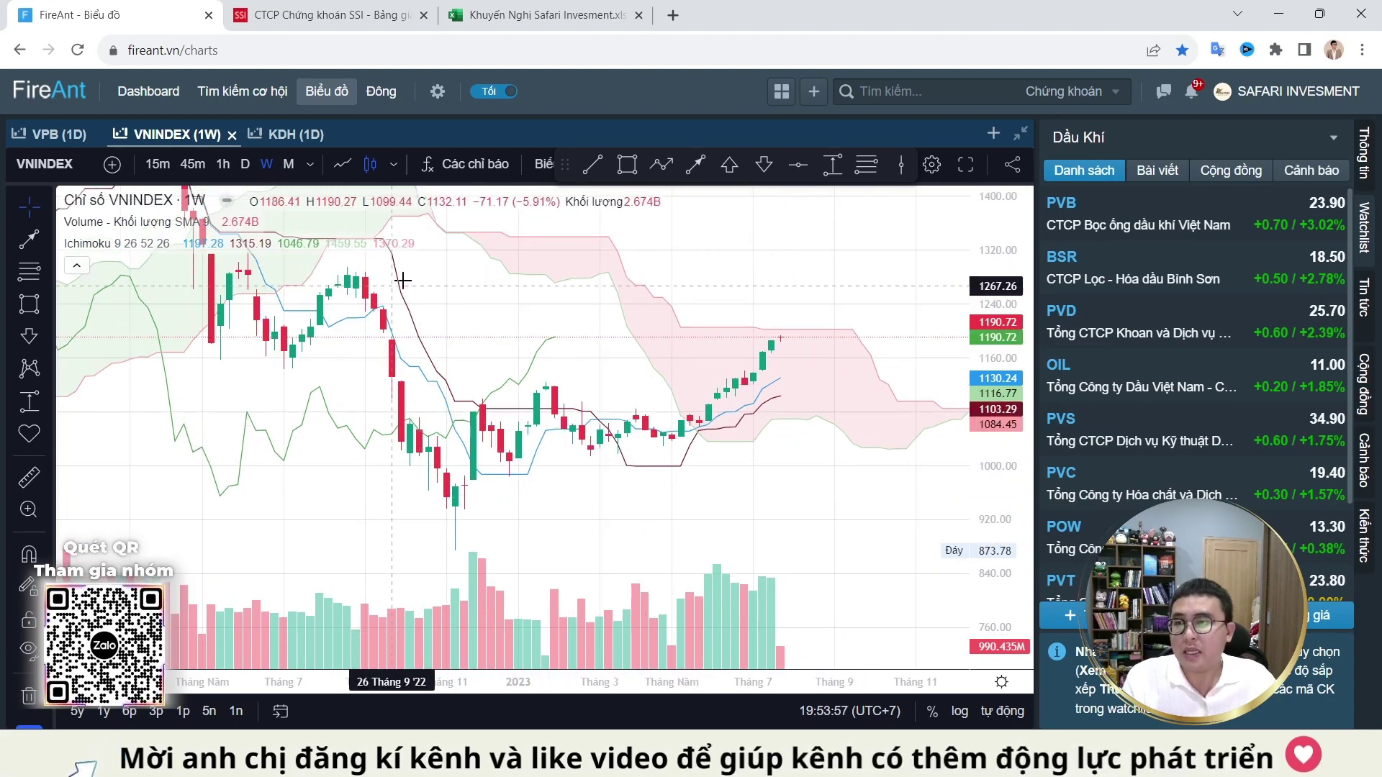
pyautogui.doubleClick(458, 554)
pyautogui.click(764, 198)
pyautogui.click(798, 165)
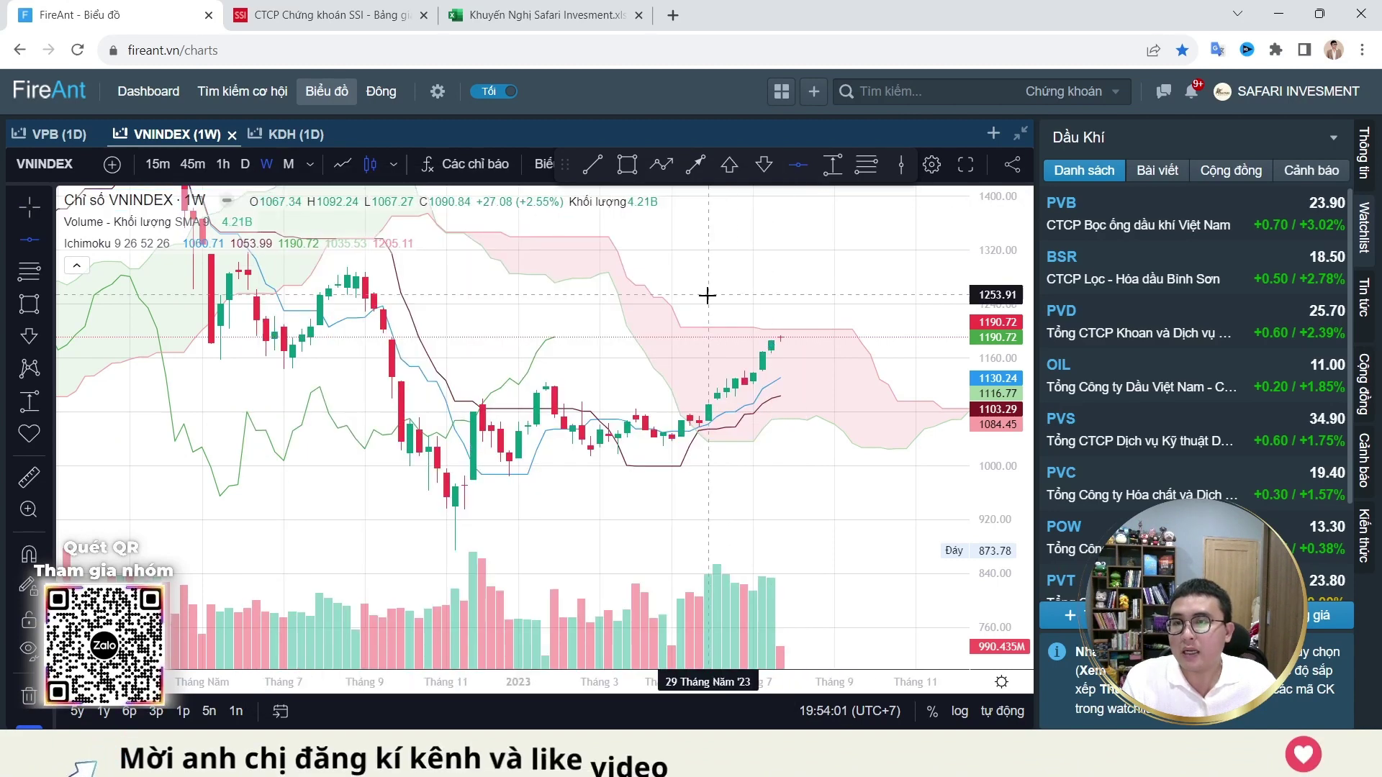
pyautogui.click(669, 326)
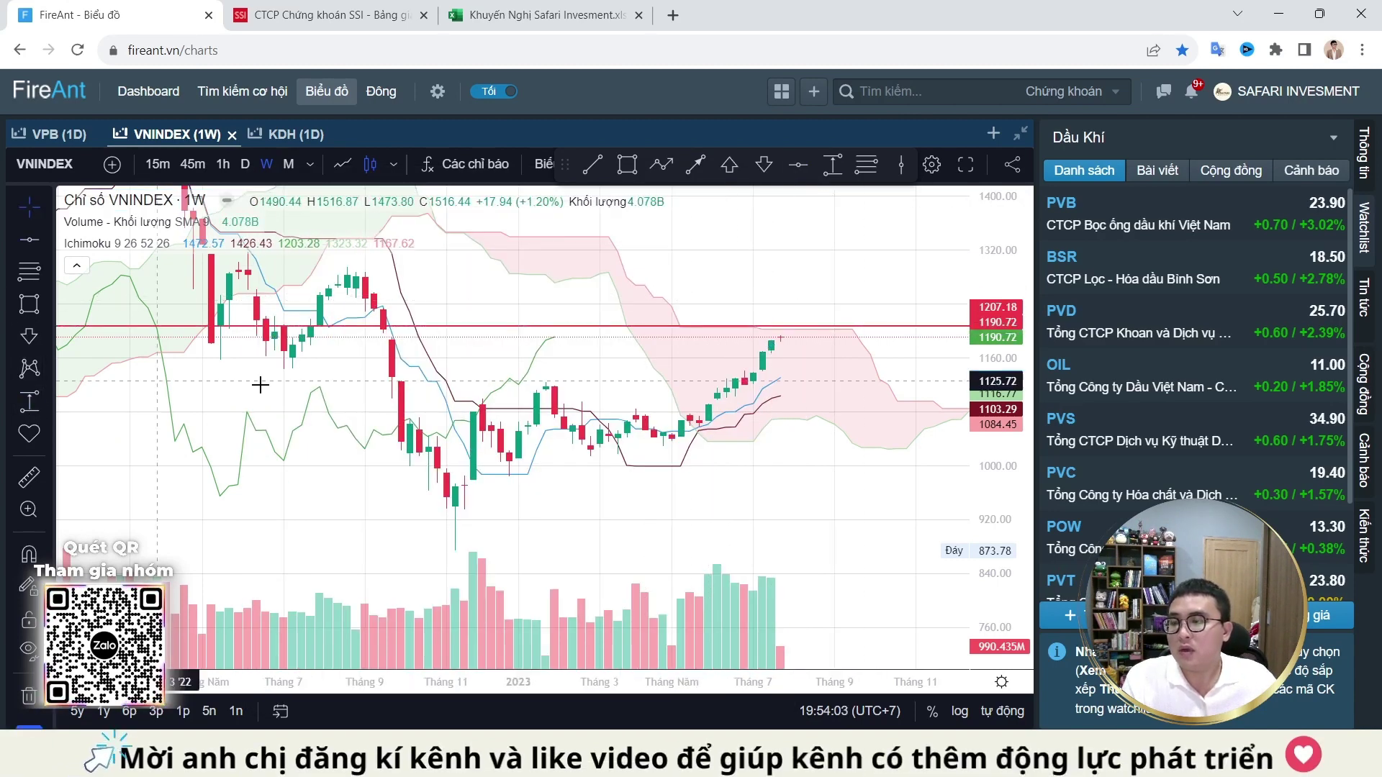
# Step: Measure the price range between the horizontal line and the November 2022 low, and delete the measurement
pyautogui.click(553, 328)
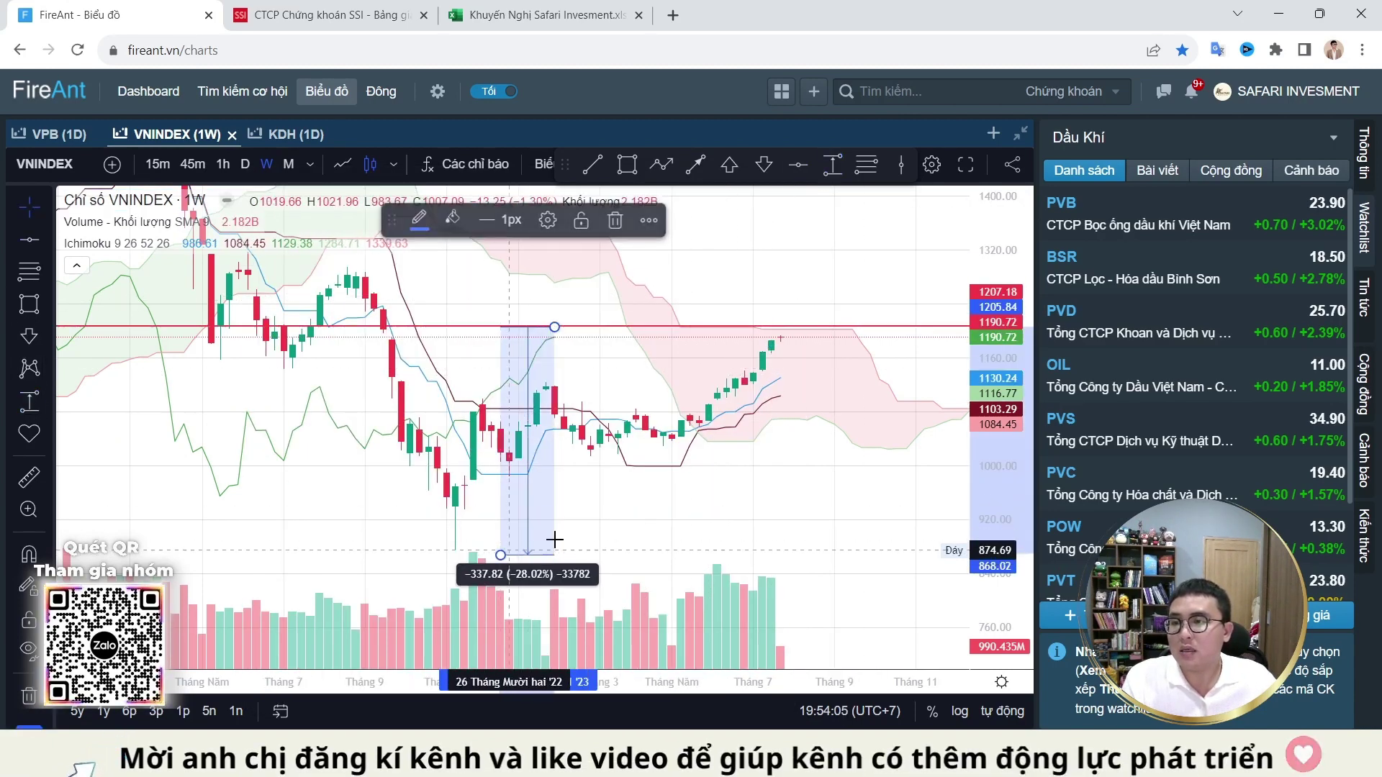
pyautogui.click(613, 220)
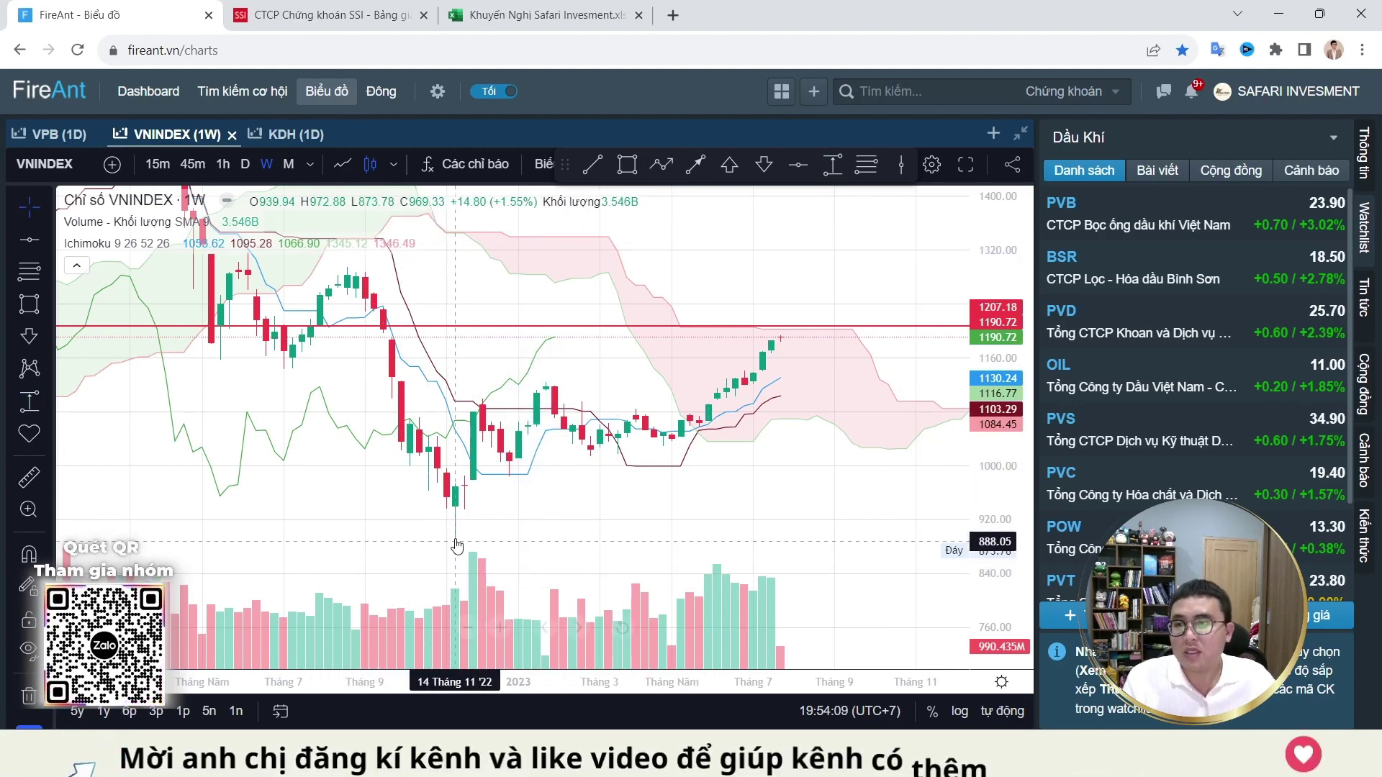
# Step: Draw a horizontal line at about 1335.36 along the flat stretch of the Ichimoku baseline in mid-2022
pyautogui.moveTo(556, 285); pyautogui.dragTo(783, 339)
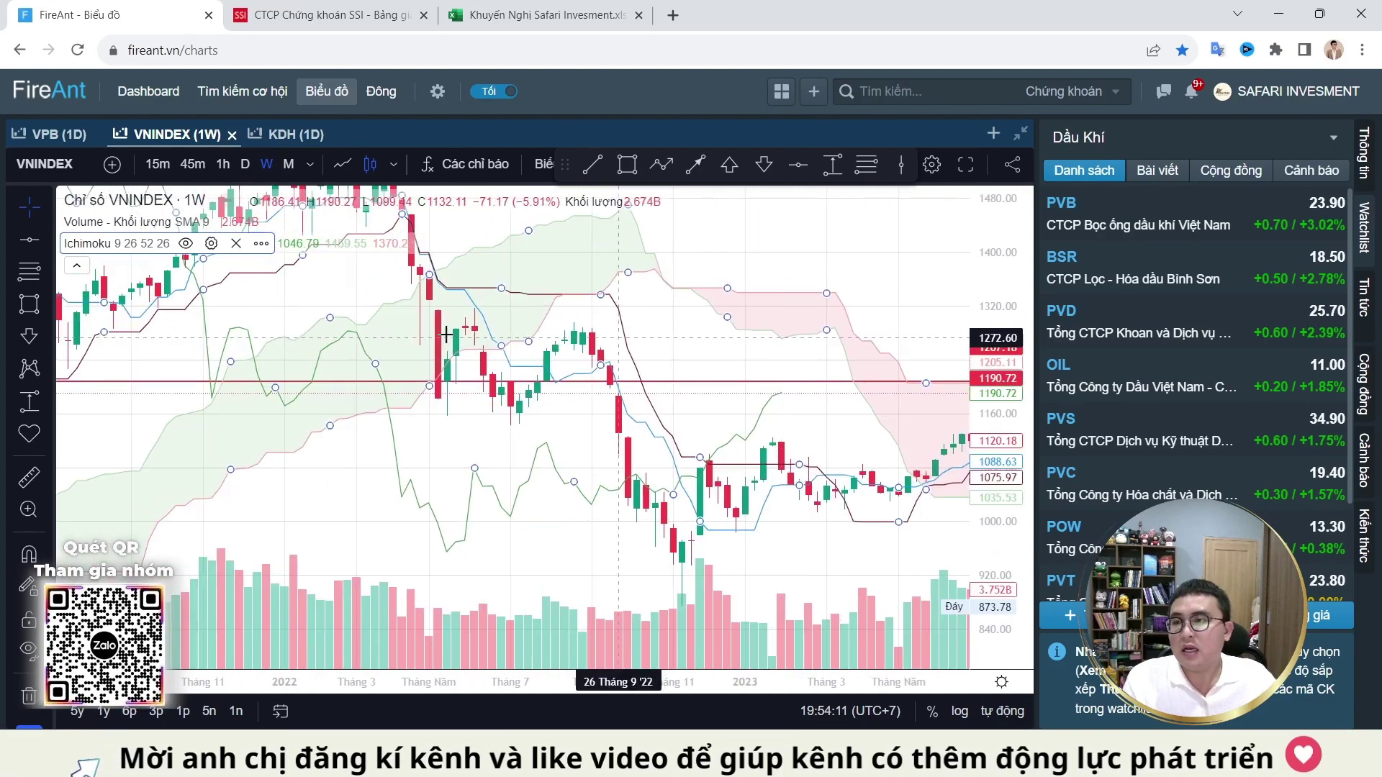
pyautogui.moveTo(457, 378); pyautogui.dragTo(624, 360)
pyautogui.moveTo(392, 384); pyautogui.dragTo(587, 362)
pyautogui.moveTo(462, 447); pyautogui.dragTo(570, 439)
pyautogui.hscroll(8, 590, 436)
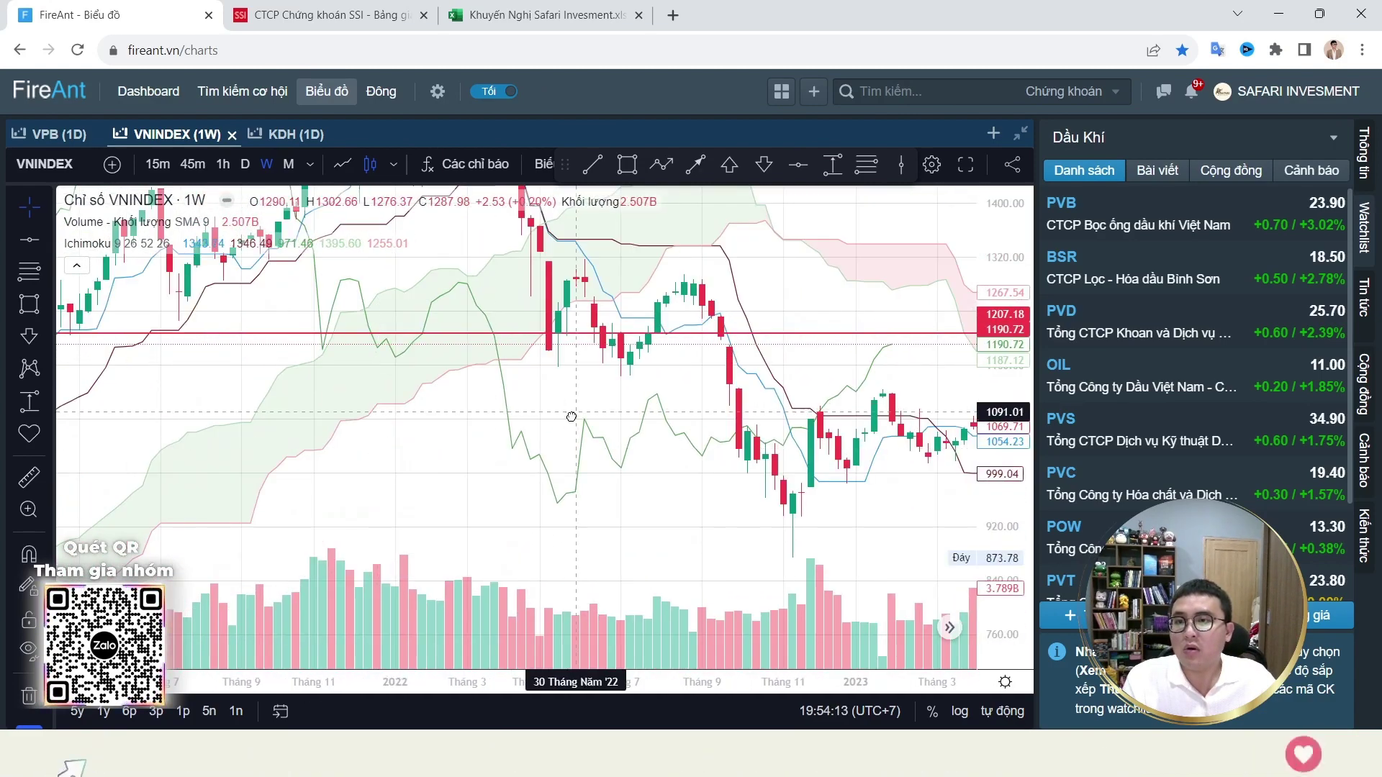
pyautogui.hscroll(-2, 651, 327)
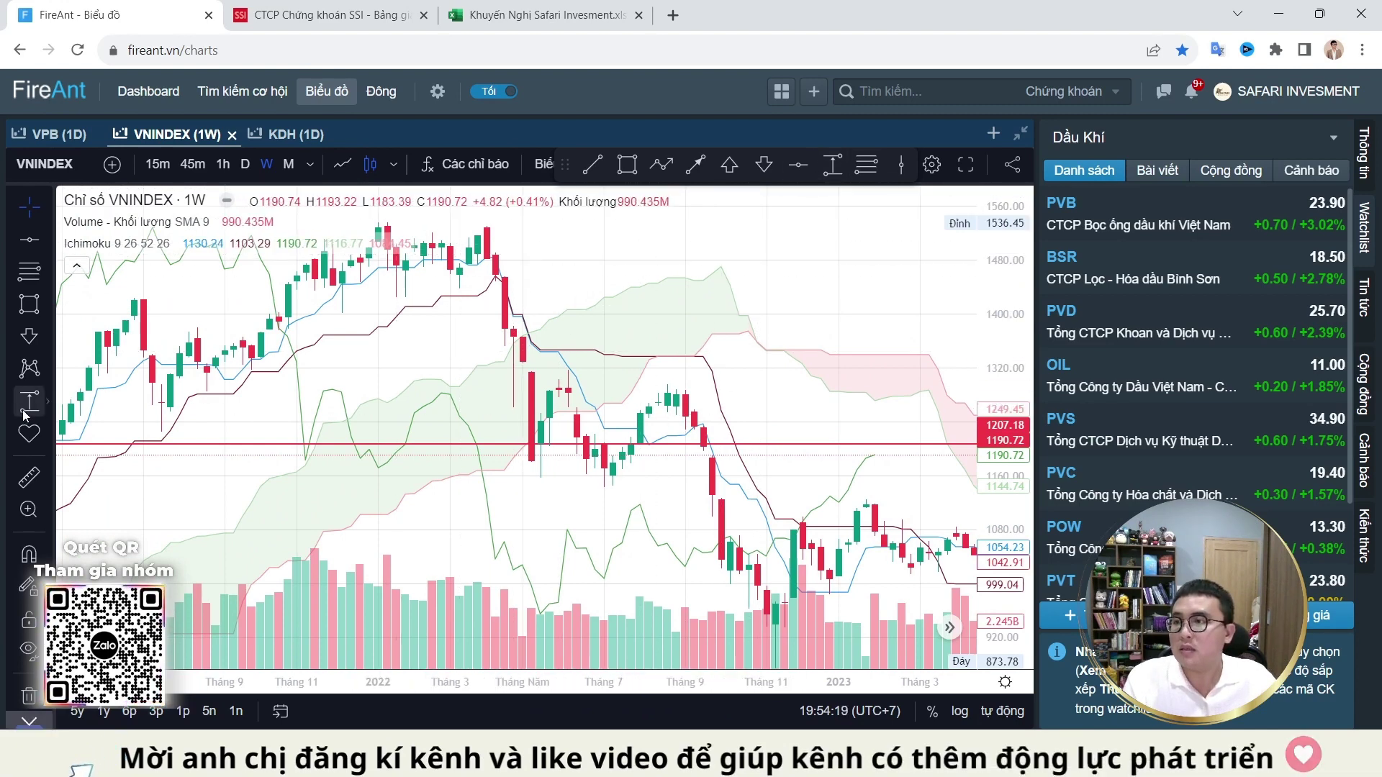
pyautogui.click(29, 239)
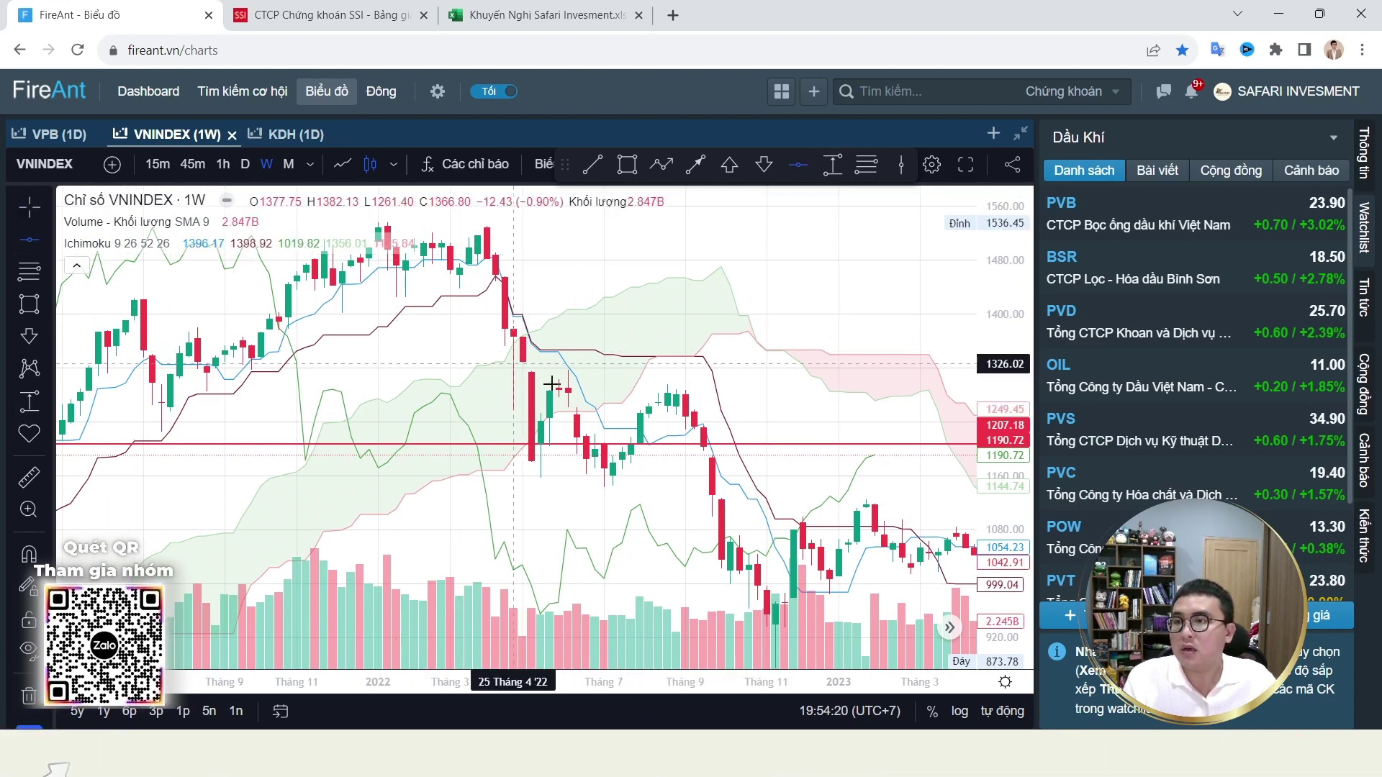
pyautogui.click(649, 358)
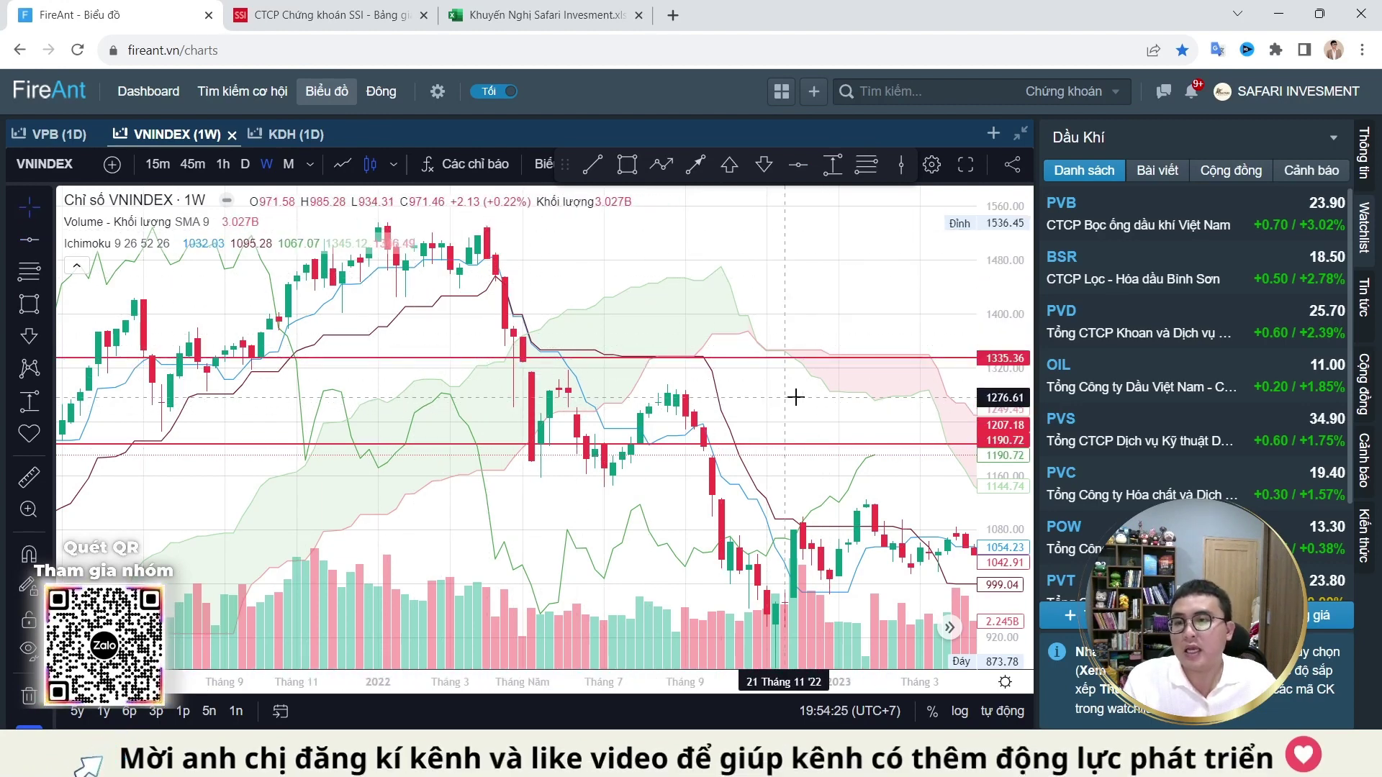
# Step: Clear both horizontal lines from the VNINDEX chart
pyautogui.moveTo(879, 439); pyautogui.dragTo(509, 257)
pyautogui.moveTo(707, 401); pyautogui.dragTo(734, 456)
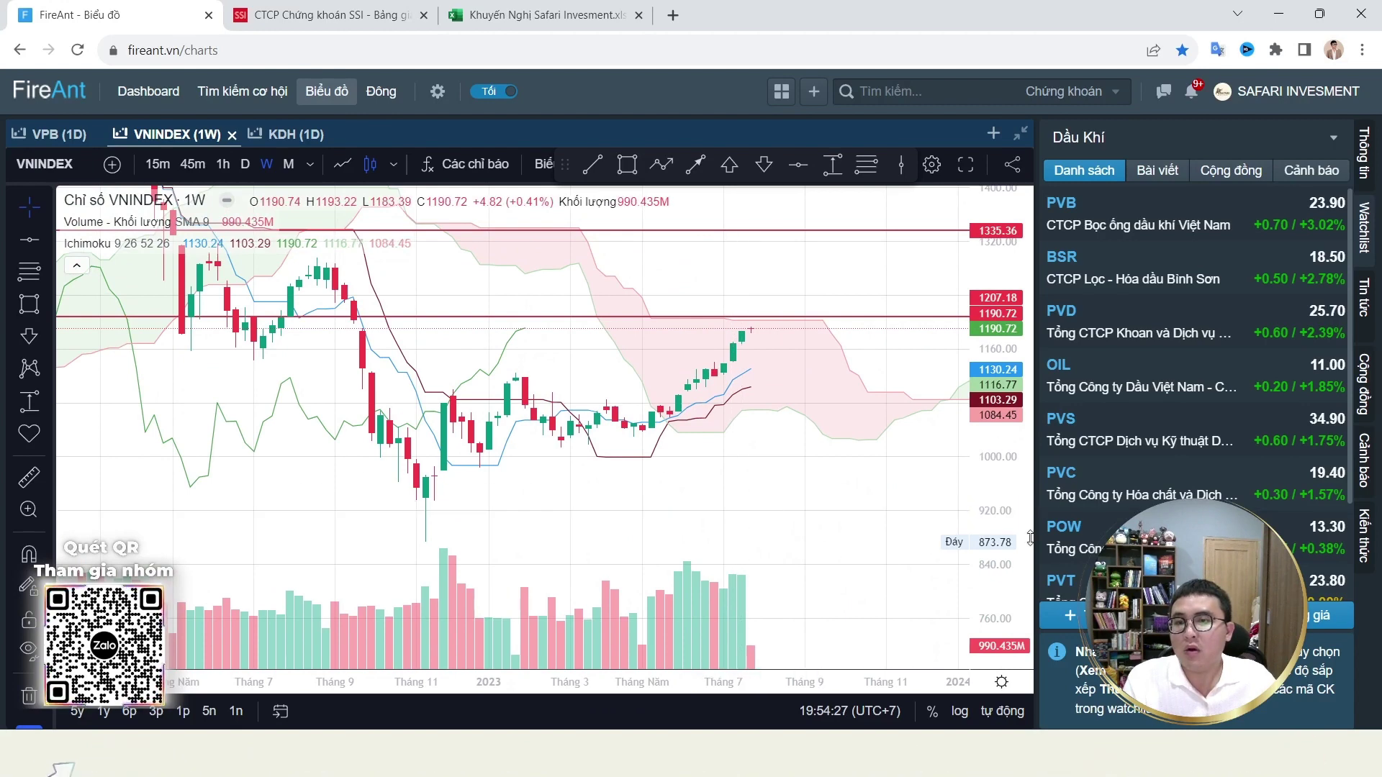
pyautogui.scroll(3, 932, 484)
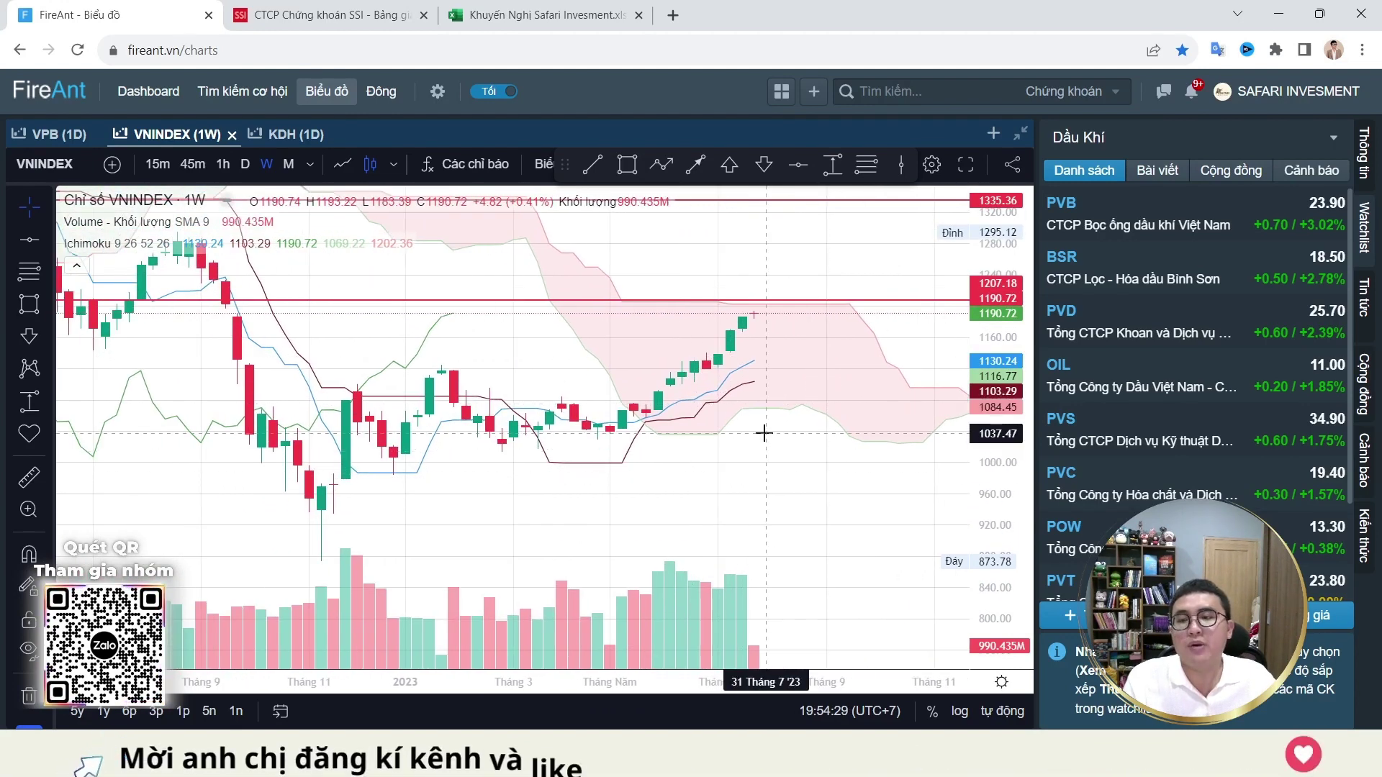
pyautogui.rightClick(822, 468)
pyautogui.click(874, 586)
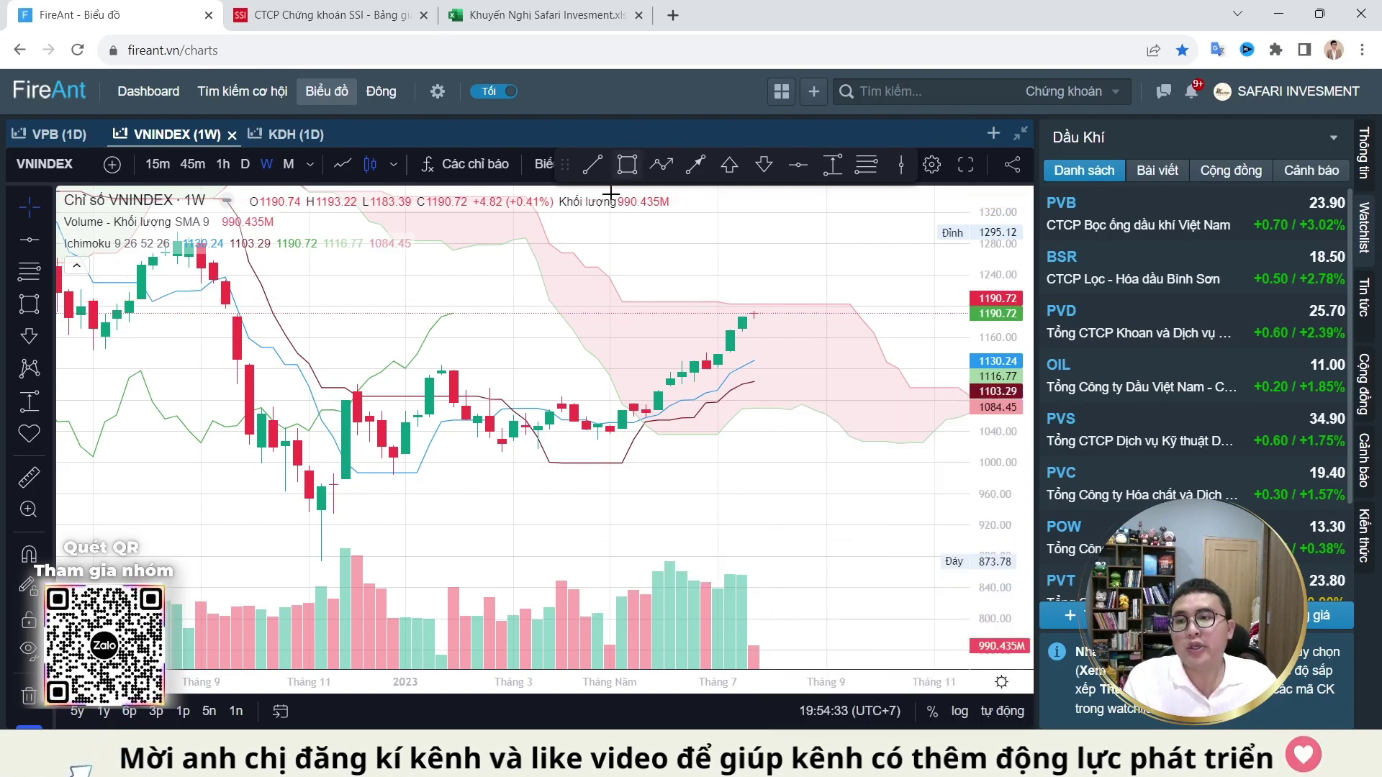
# Step: Draw a horizontal line at about 1201.96 along the flat upper edge of the VNINDEX cloud
pyautogui.moveTo(872, 355); pyautogui.dragTo(800, 396)
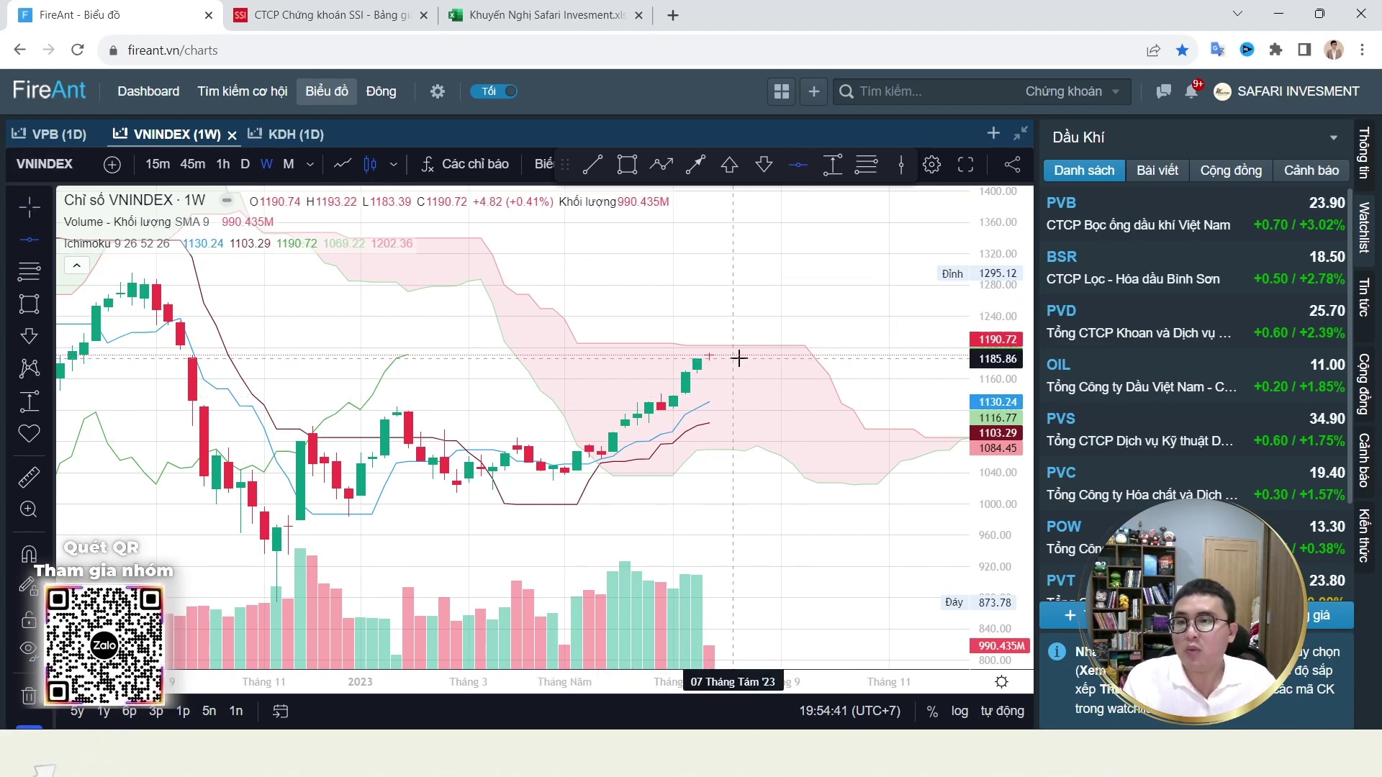
pyautogui.click(802, 346)
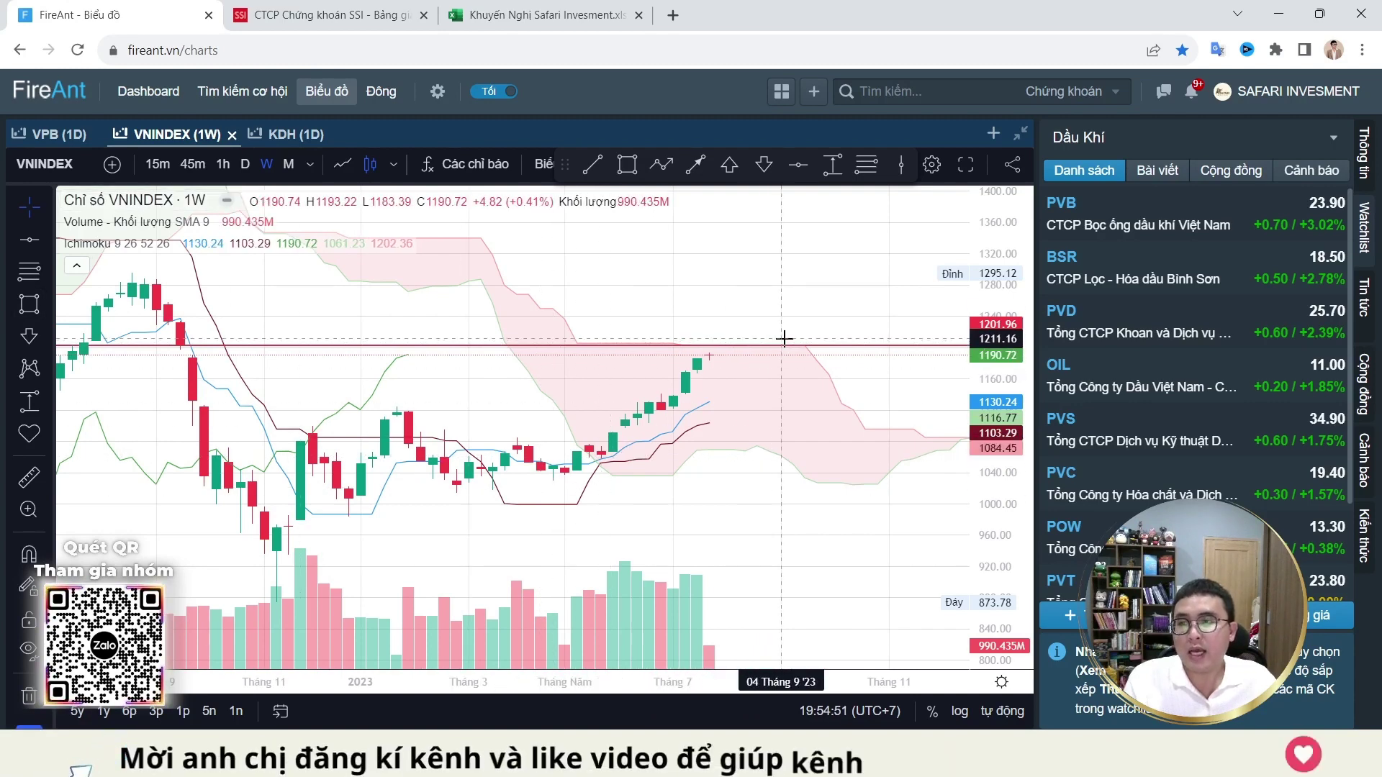
# Step: Mark the cloud's flat upper edge just ahead of price with a thin rectangle ending about 18 September 2023 and an up arrow beneath it
pyautogui.moveTo(684, 509); pyautogui.dragTo(714, 455)
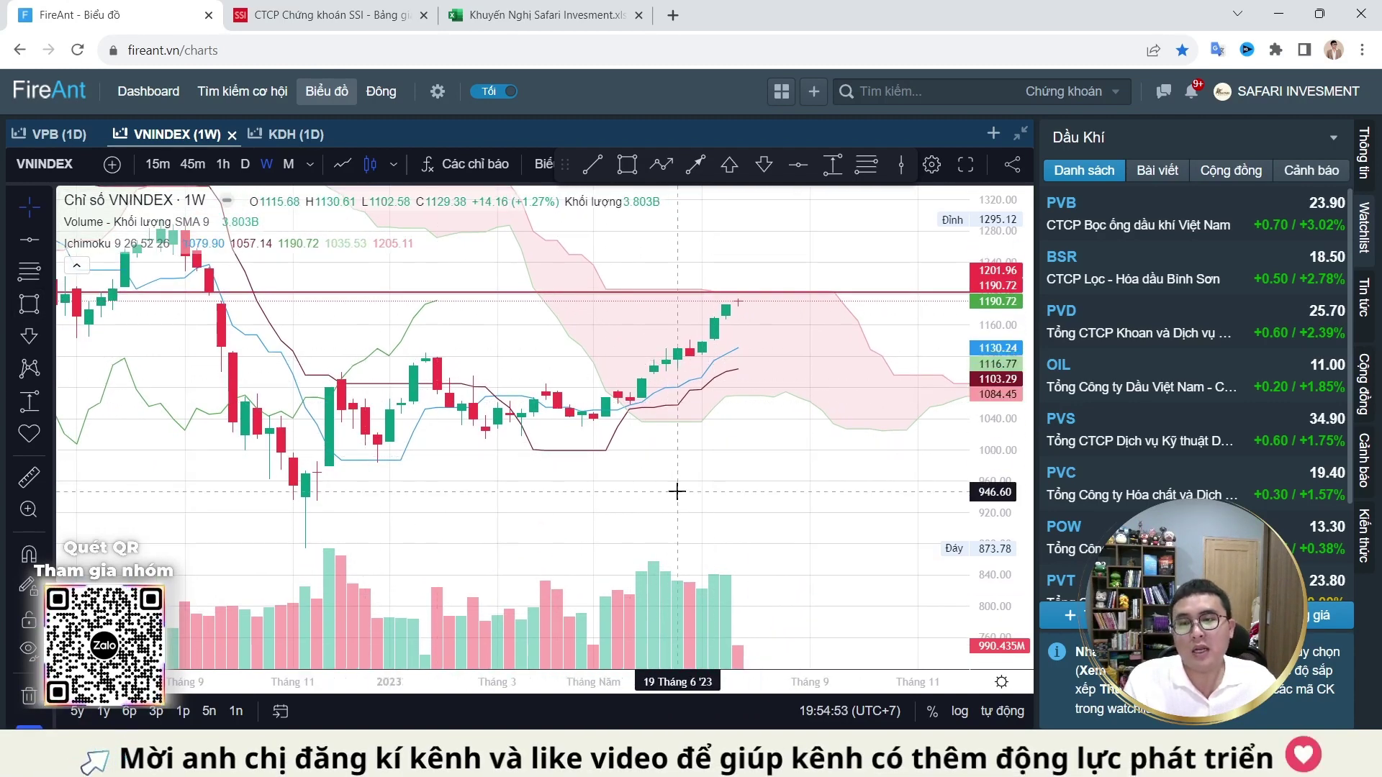
pyautogui.hscroll(3, 660, 502)
pyautogui.click(669, 329)
pyautogui.click(749, 345)
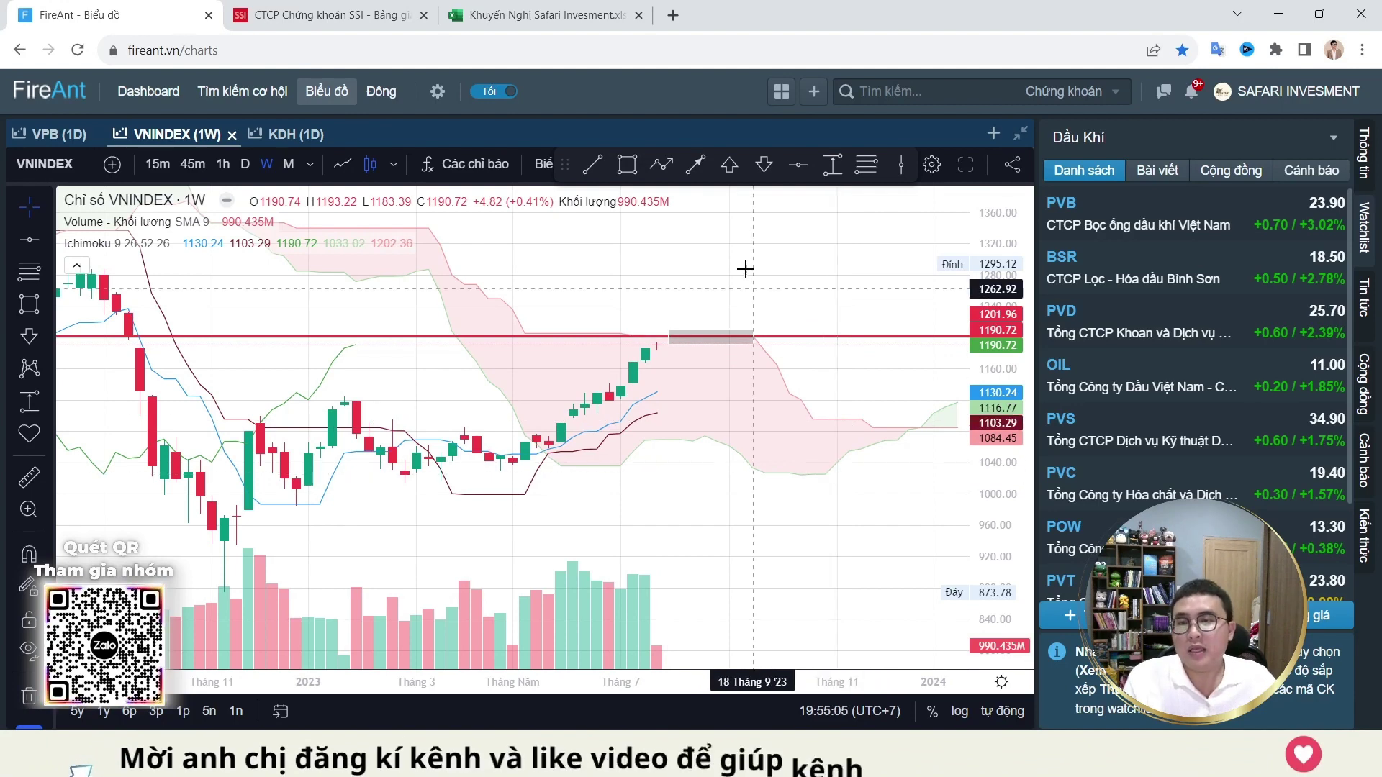
pyautogui.click(693, 352)
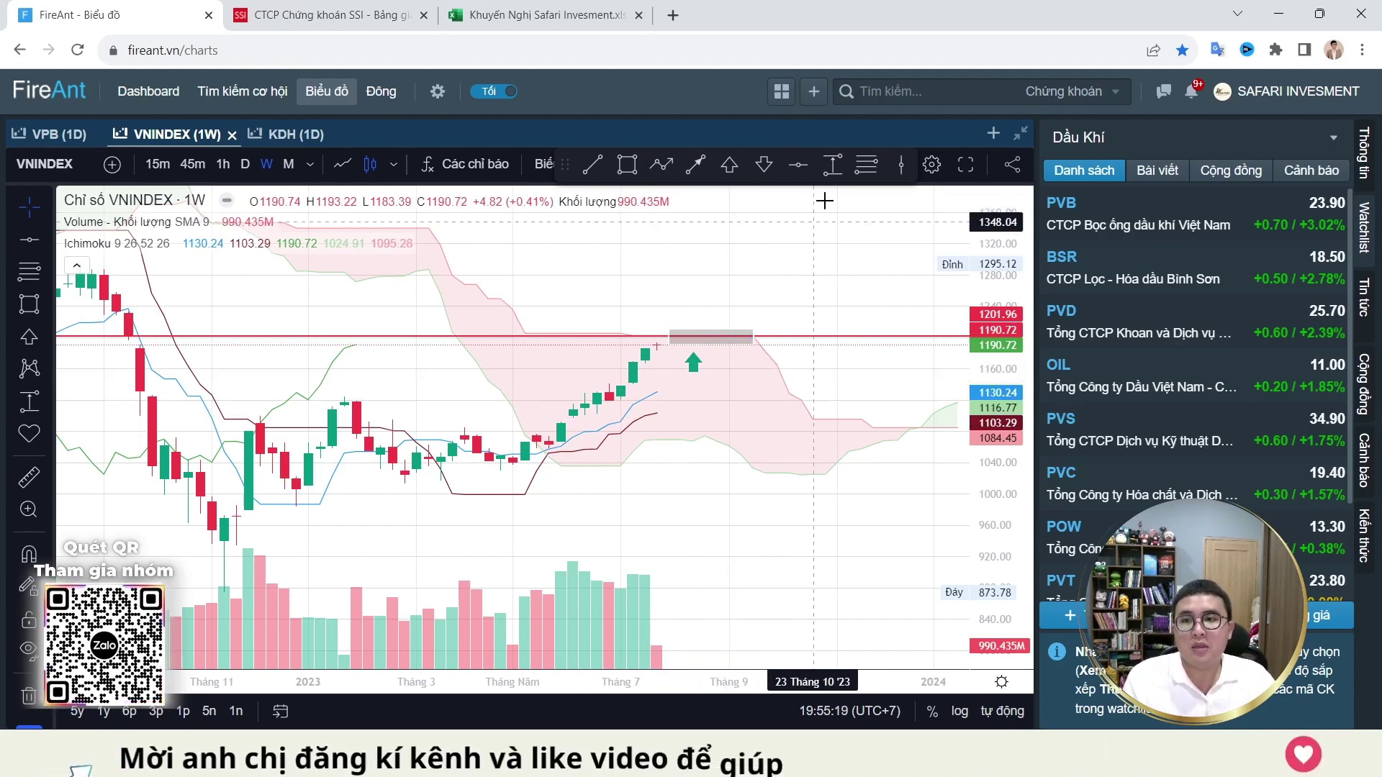
# Step: Delete the up arrow, the rectangle and the horizontal line from the VNINDEX chart
pyautogui.click(694, 364)
pyautogui.press('Delete')
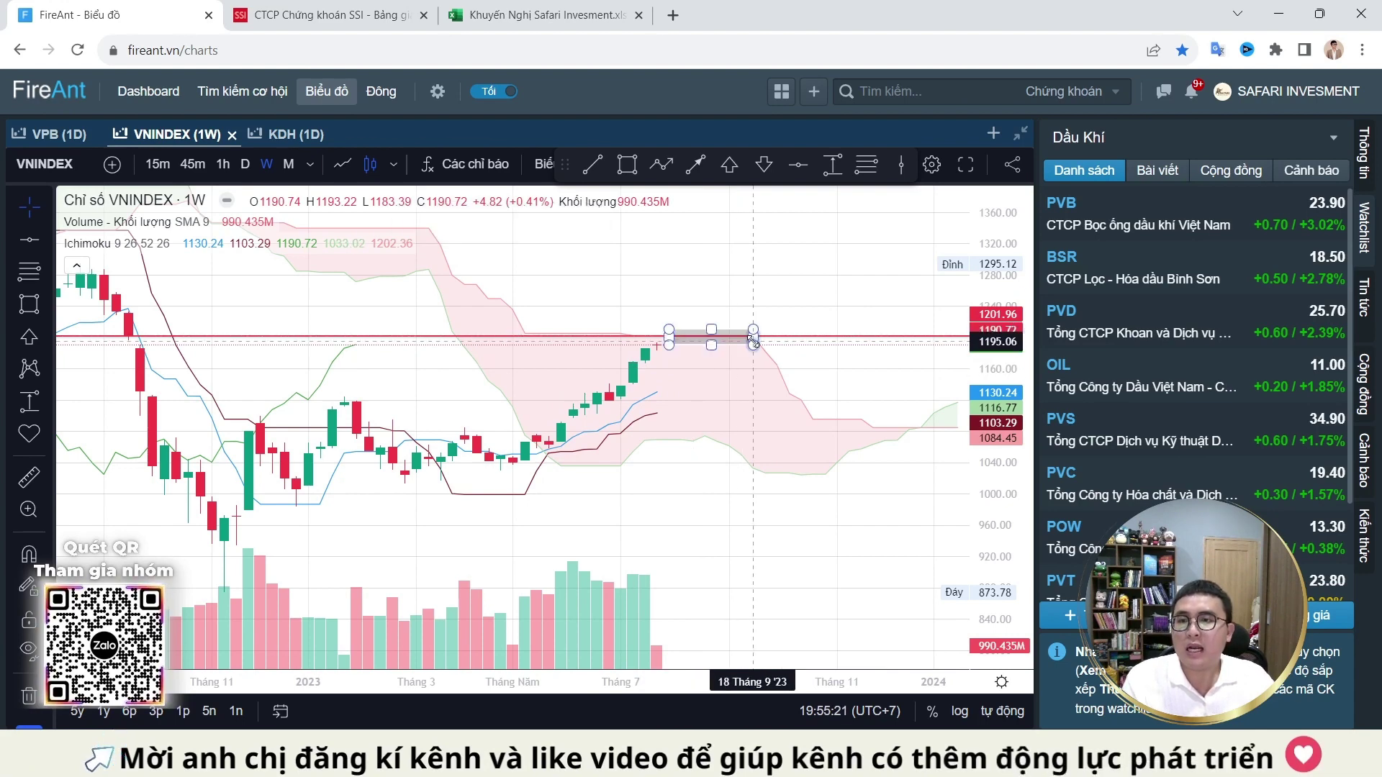
pyautogui.press('Delete')
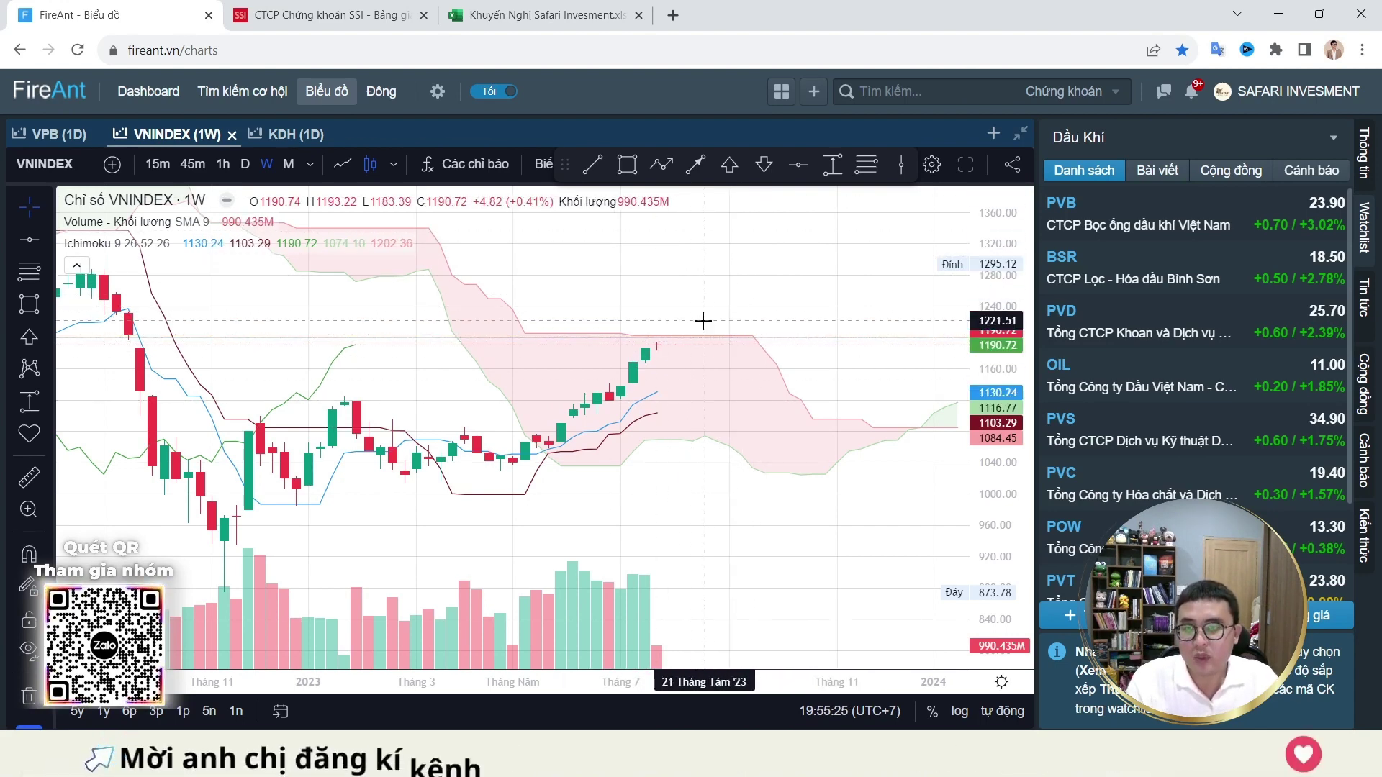
# Step: Sketch a zigzag path projecting price sideways just above the cloud's flat upper edge into September 2023, and delete it
pyautogui.click(661, 164)
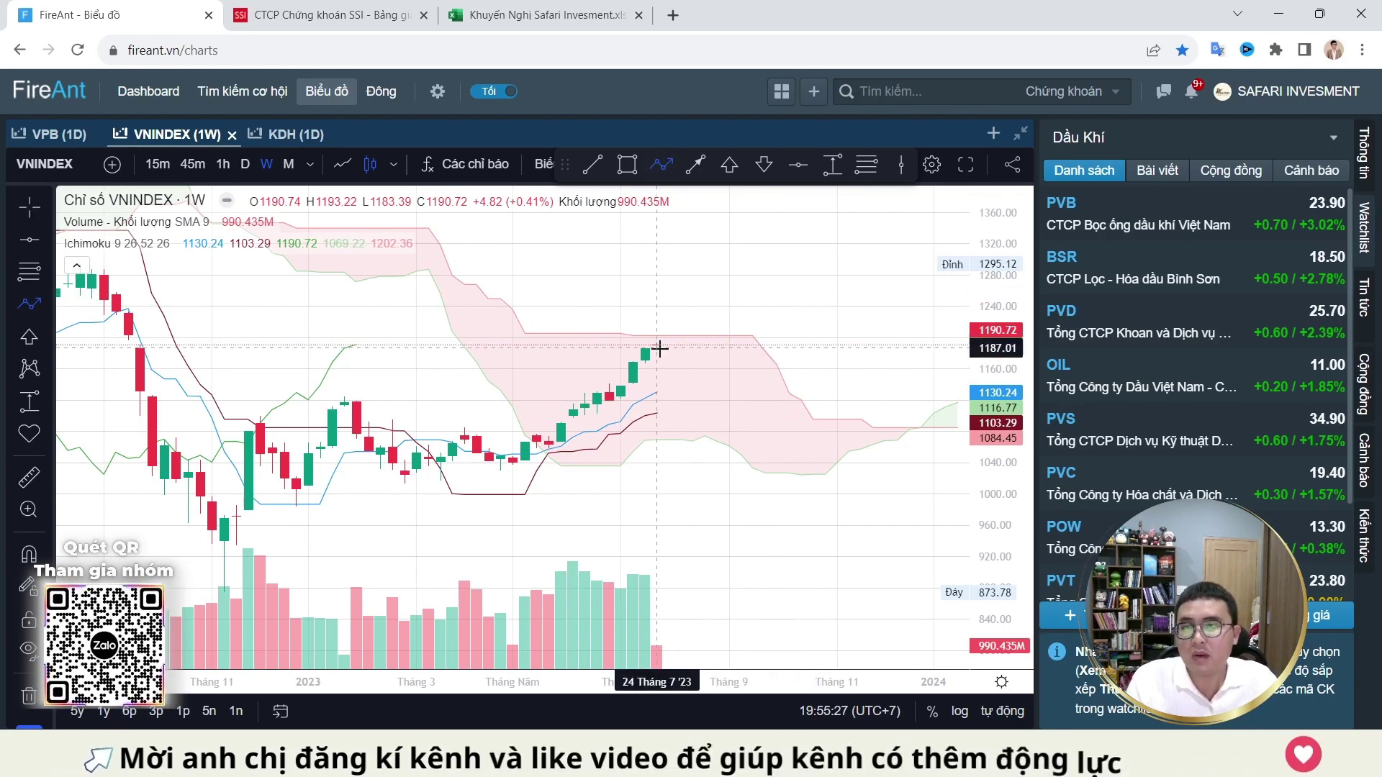
pyautogui.click(747, 330)
pyautogui.click(805, 315)
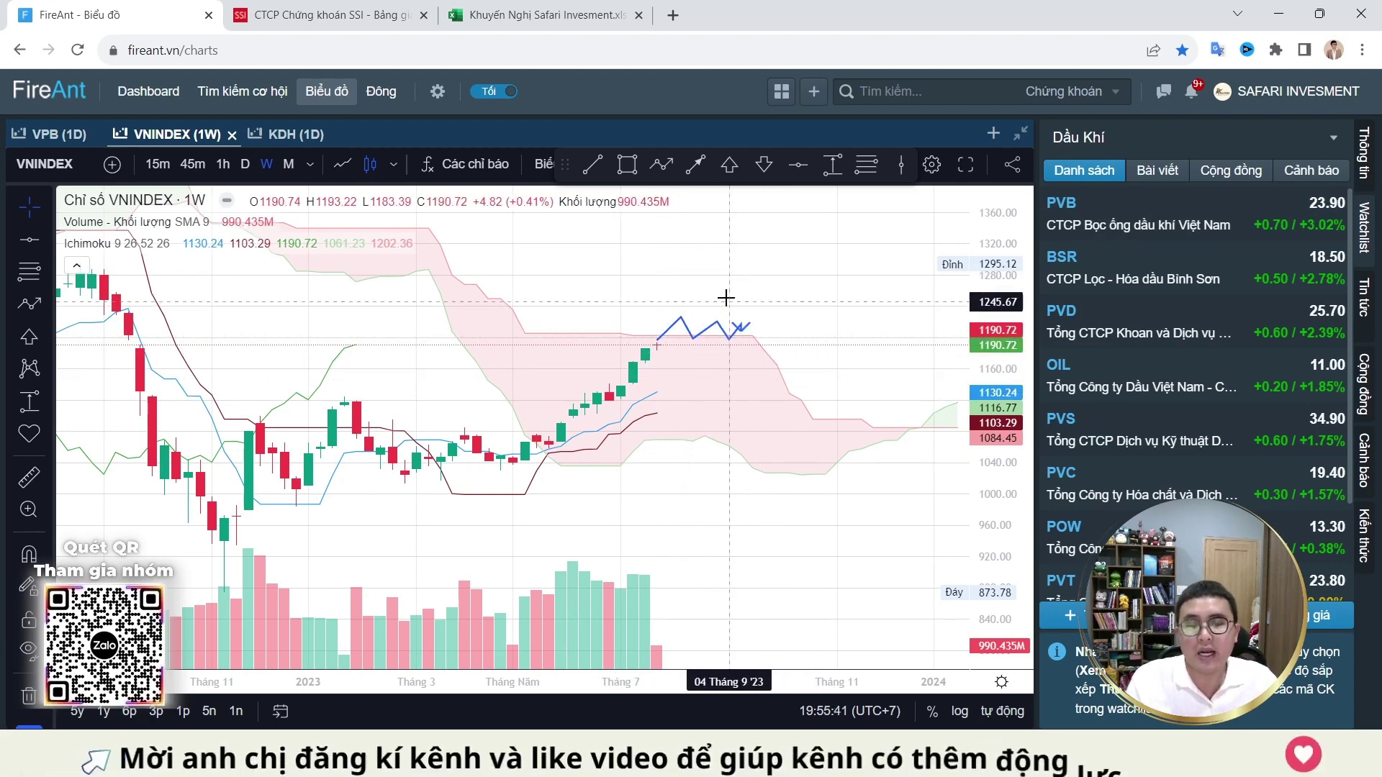
pyautogui.click(741, 328)
pyautogui.press('Delete')
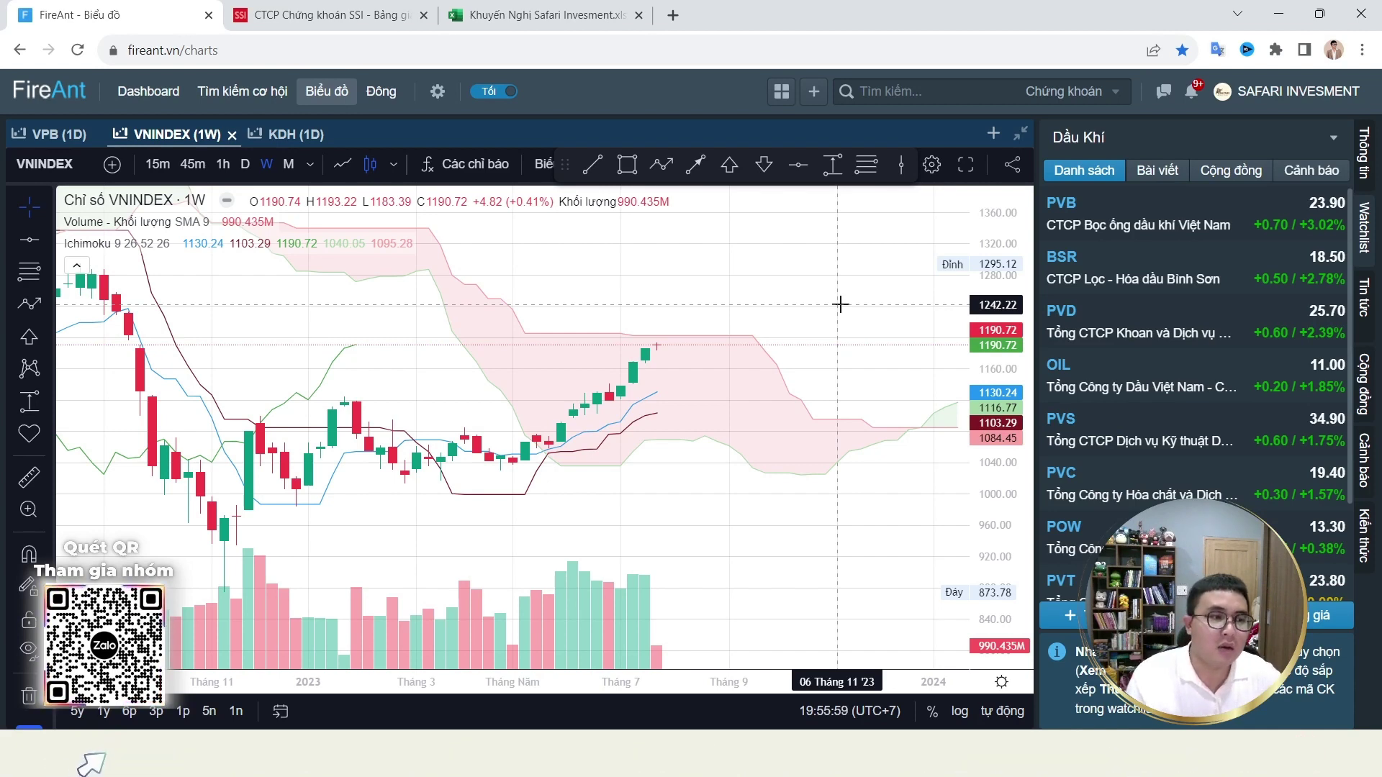
# Step: Browse the sector watchlists, including Chứng Khoán, and return to the Dầu Khí list
pyautogui.click(1123, 138)
pyautogui.scroll(-3, 1202, 321)
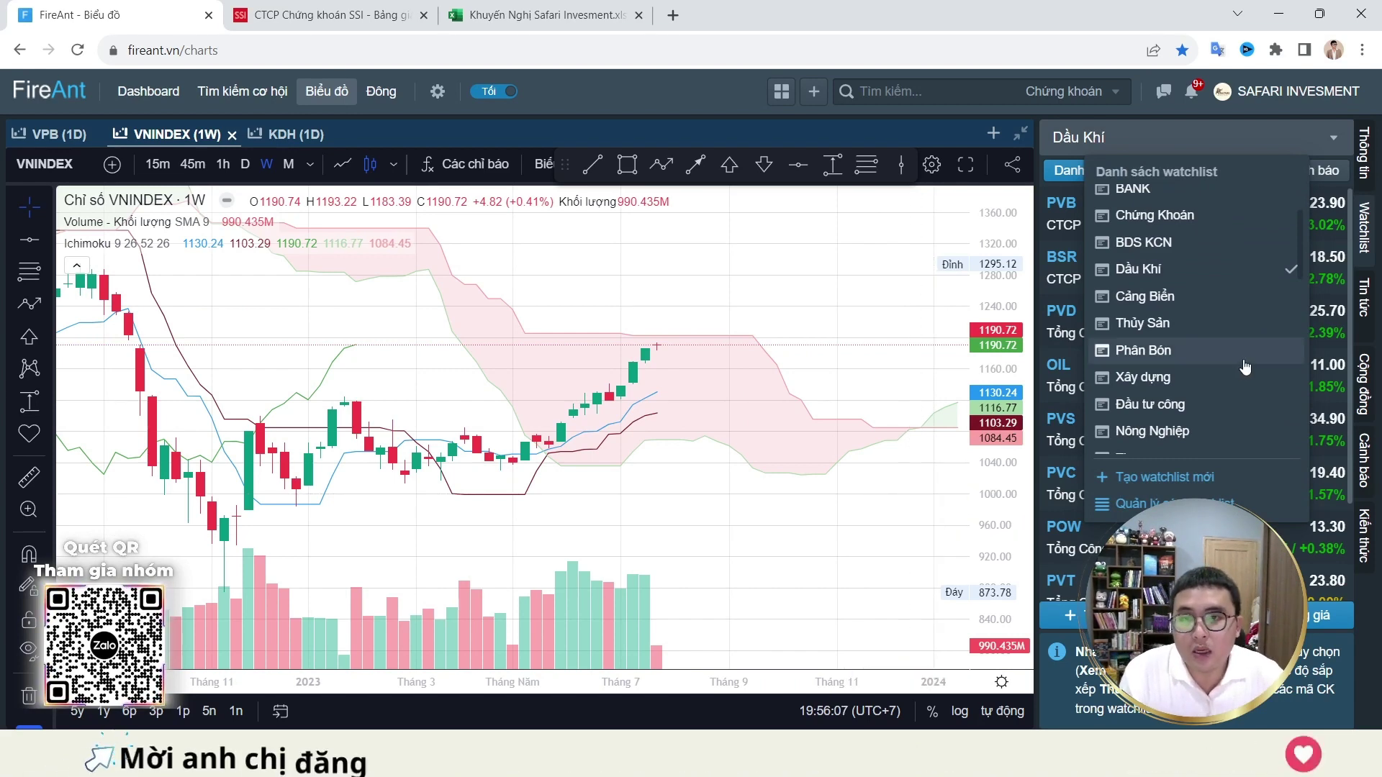
pyautogui.scroll(-1, 1214, 349)
pyautogui.scroll(-1, 1215, 348)
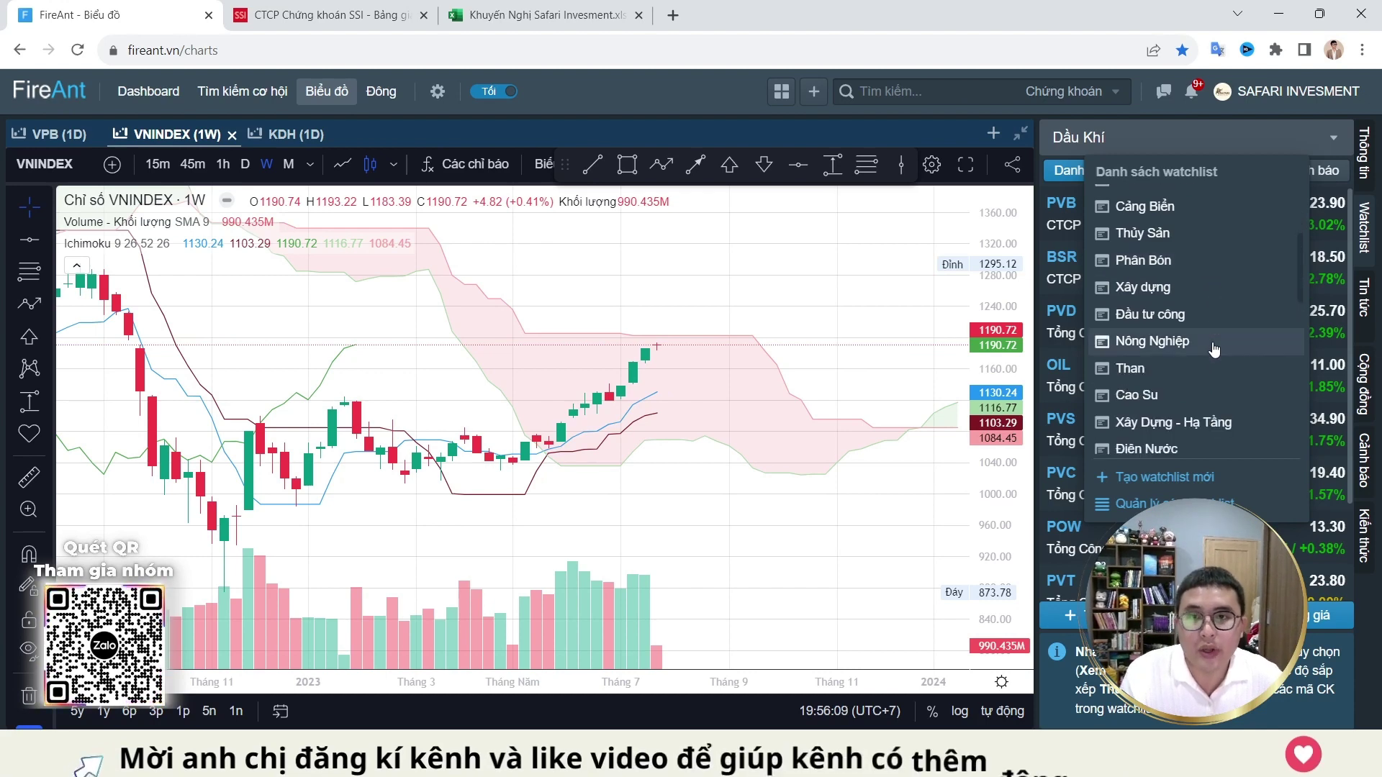
pyautogui.scroll(2, 1216, 348)
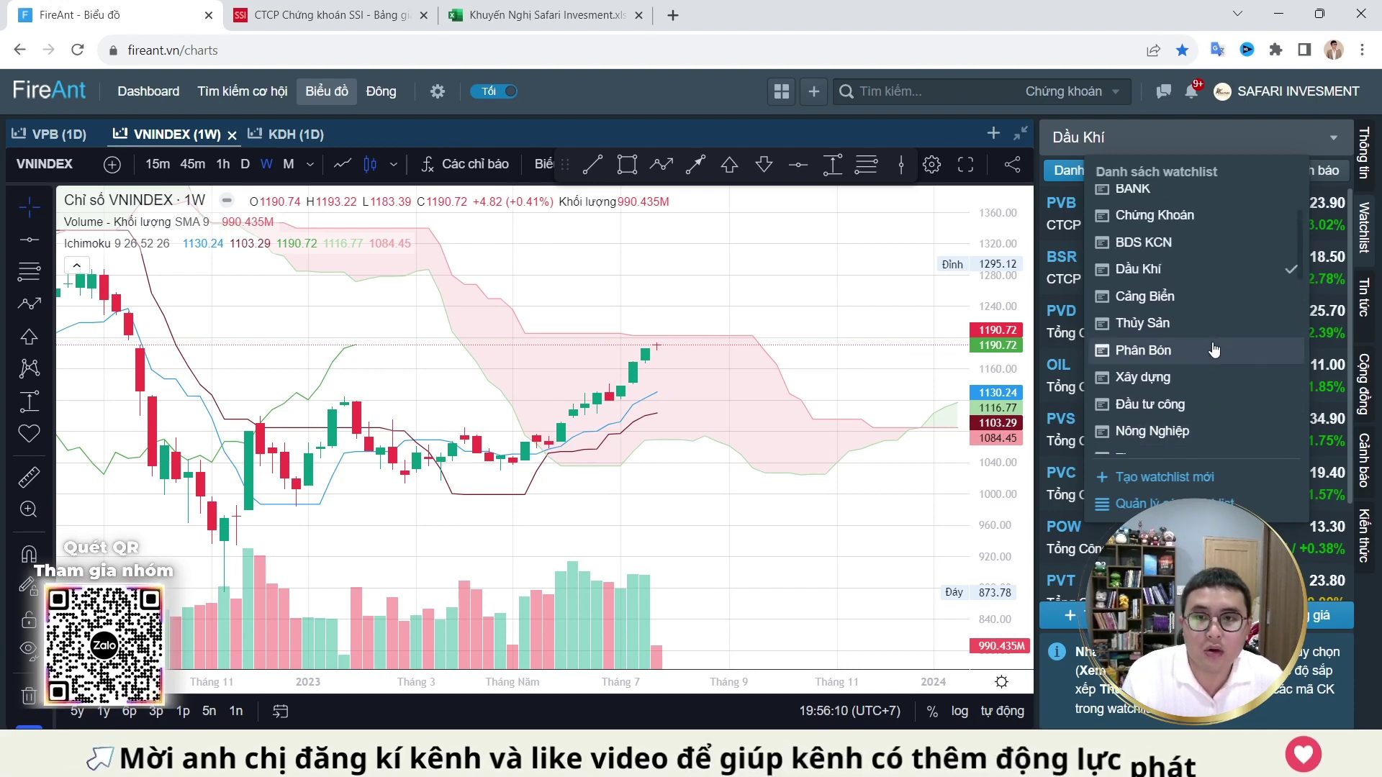
pyautogui.click(1207, 216)
pyautogui.click(1181, 137)
pyautogui.click(1151, 361)
# Step: Load the OIL weekly chart and delete the arrow and green rectangle beside the latest candles
pyautogui.scroll(-1, 1170, 432)
pyautogui.click(1181, 287)
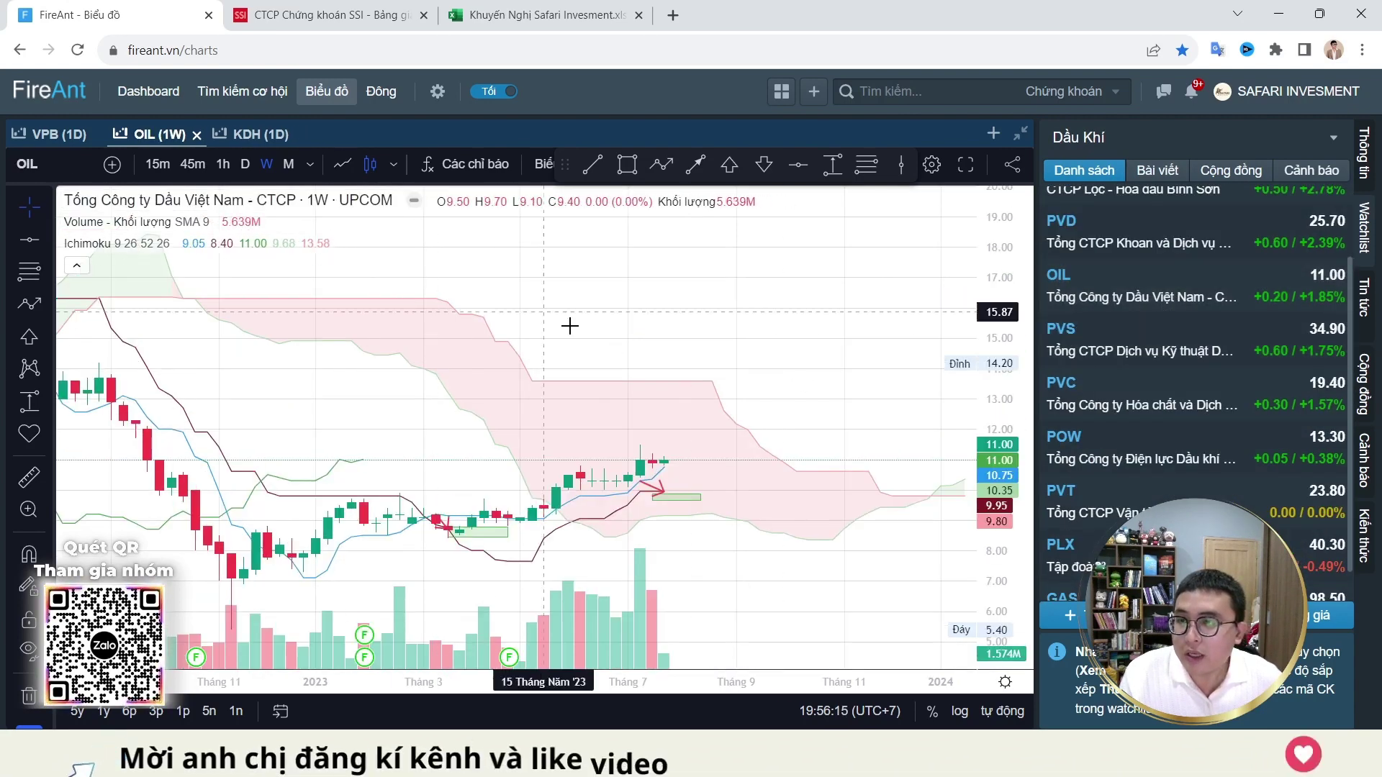
pyautogui.moveTo(771, 432); pyautogui.dragTo(802, 397)
pyautogui.scroll(1, 692, 469)
pyautogui.doubleClick(691, 462)
pyautogui.press('Delete')
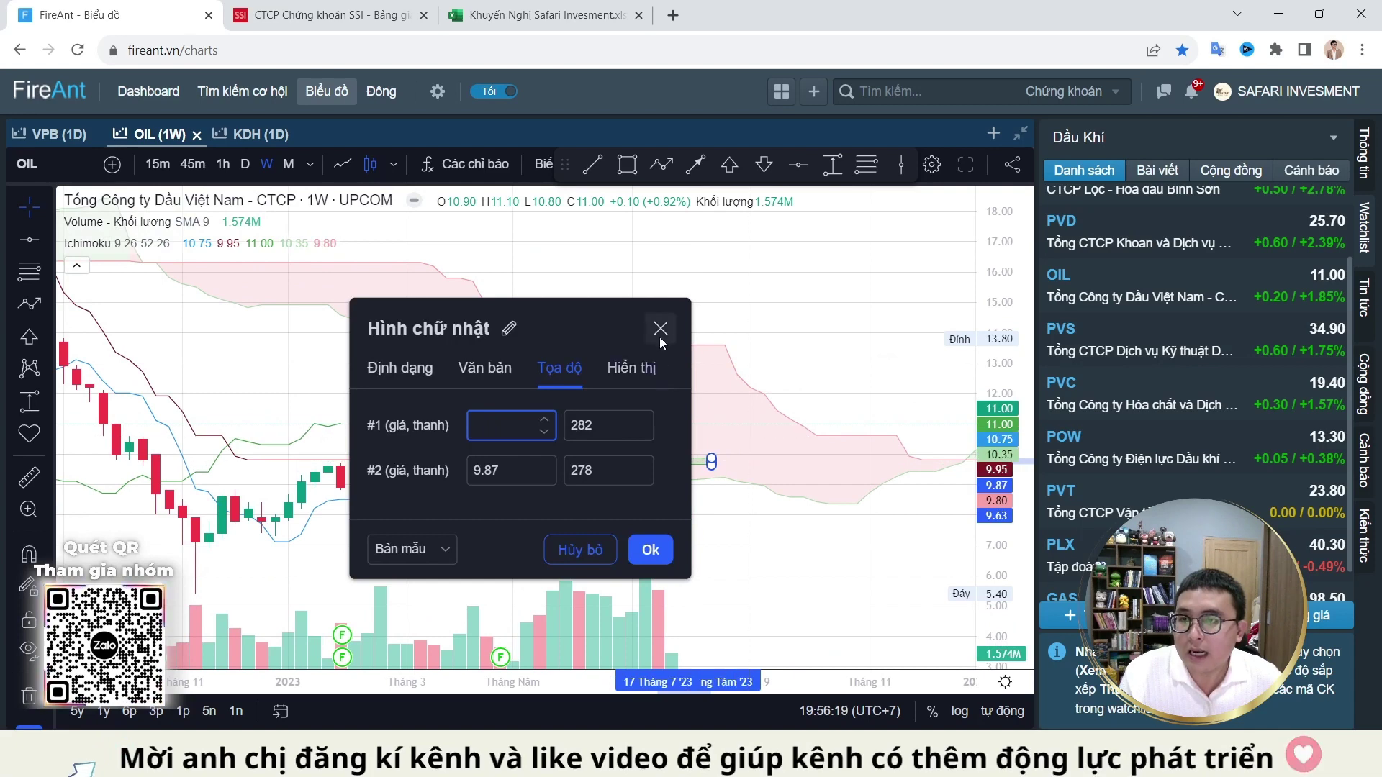
pyautogui.click(661, 328)
pyautogui.press('Delete')
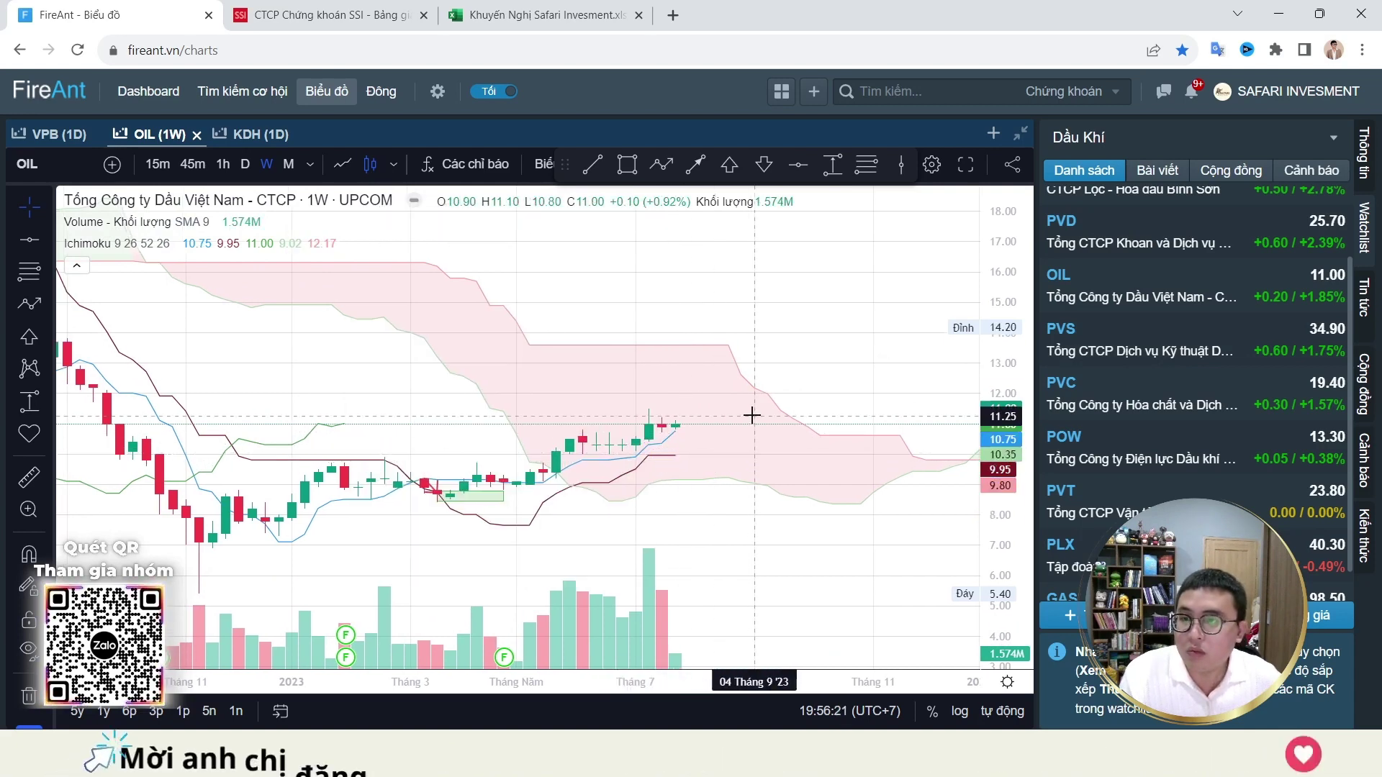
# Step: Draw a horizontal line at 13.56 along the cloud's flat upper edge on the OIL weekly chart
pyautogui.scroll(-3, 725, 423)
pyautogui.moveTo(891, 383); pyautogui.dragTo(815, 389)
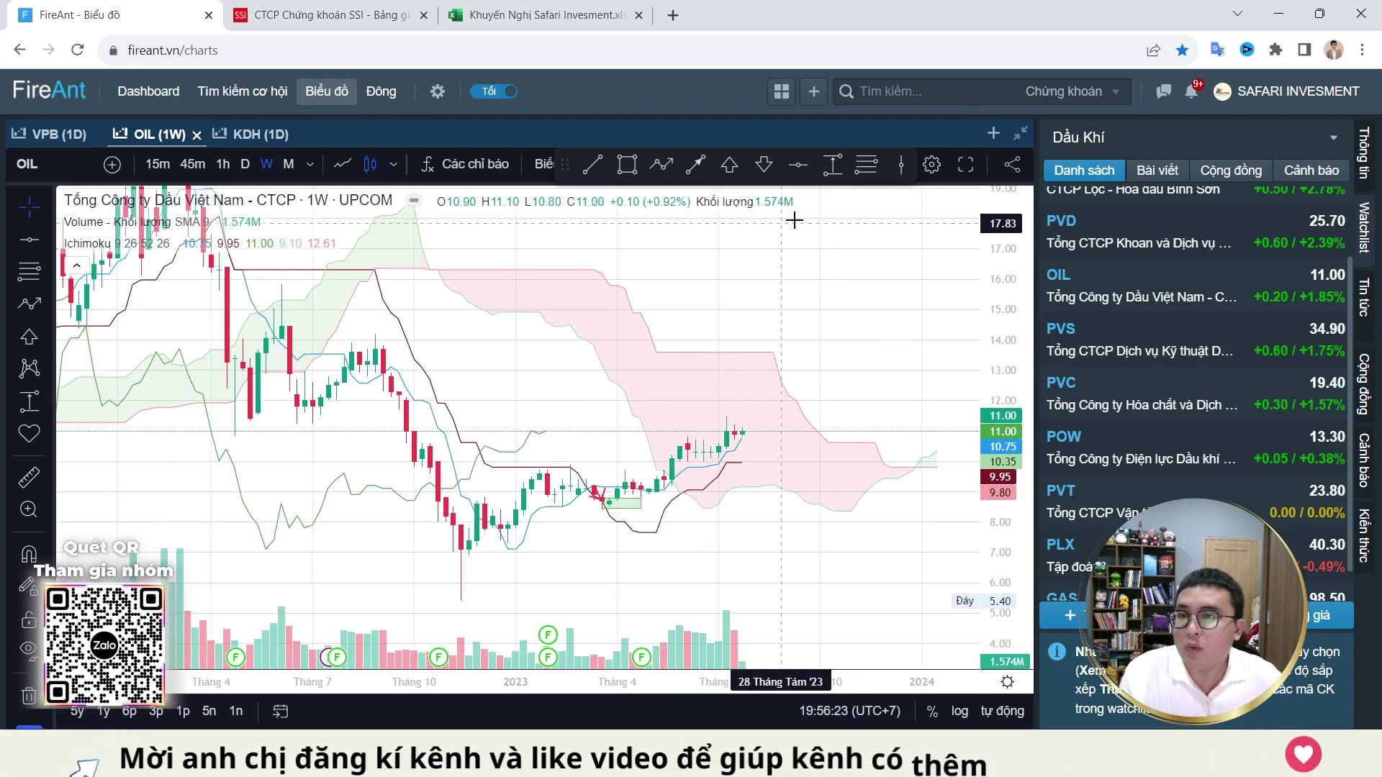
pyautogui.click(798, 164)
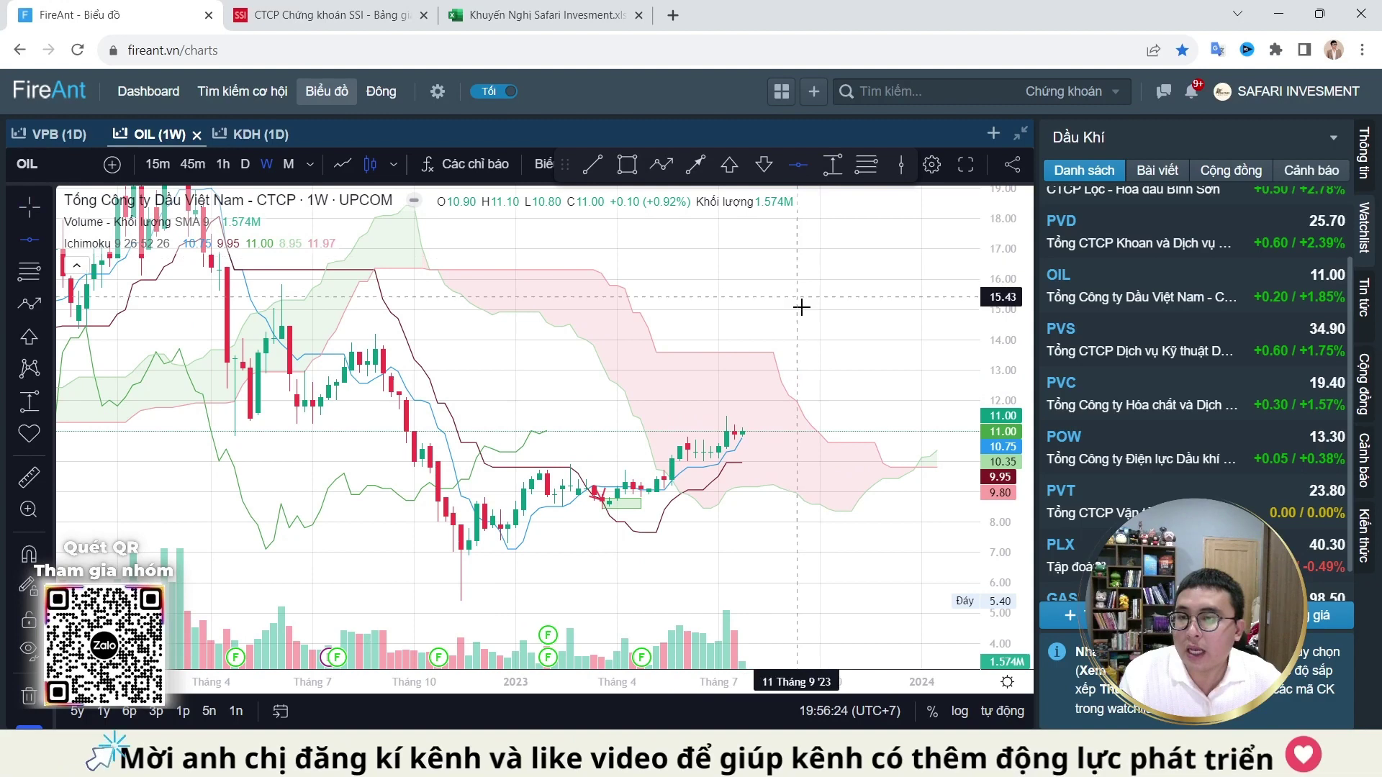
pyautogui.click(785, 353)
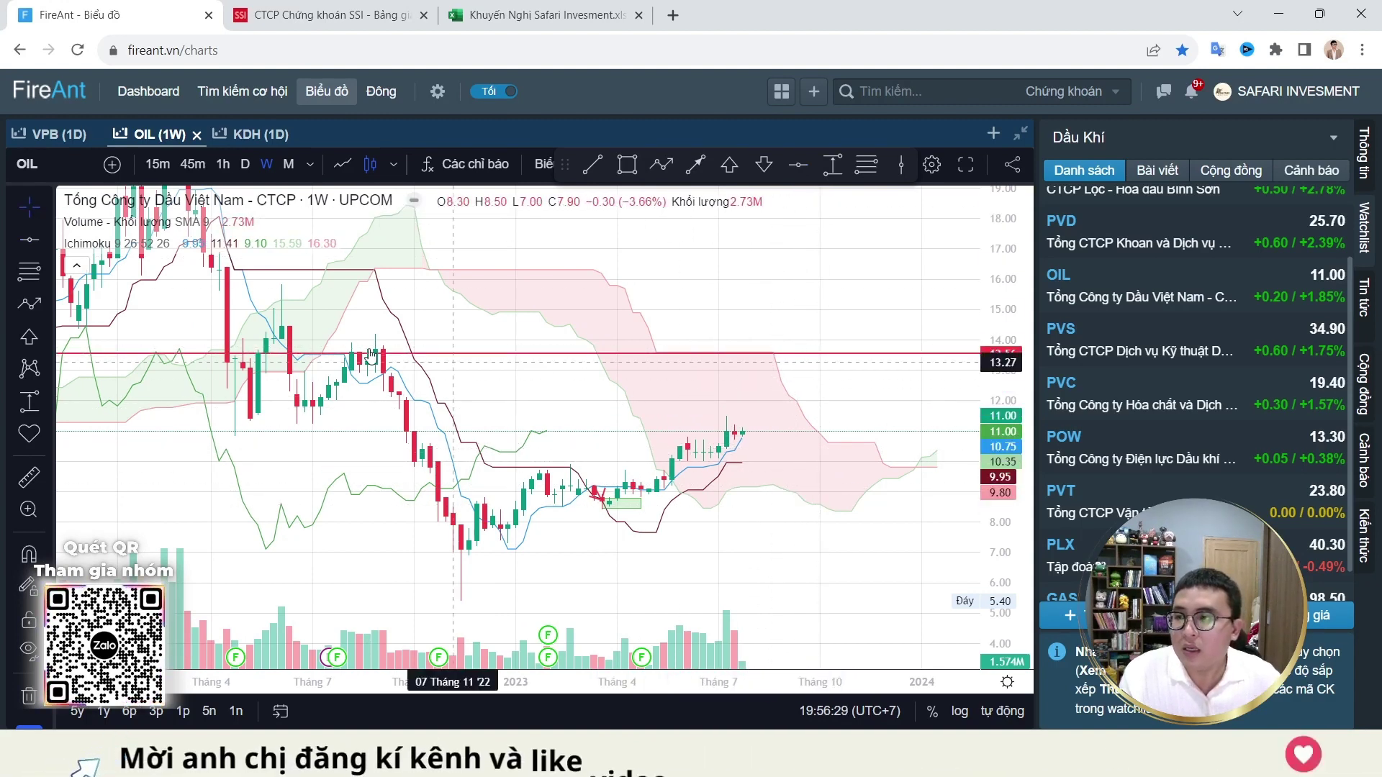
# Step: Add a horizontal line at 9.92 and a rectangle just above it, spanning 29 May to 4 September 2023, on the OIL chart
pyautogui.click(41, 243)
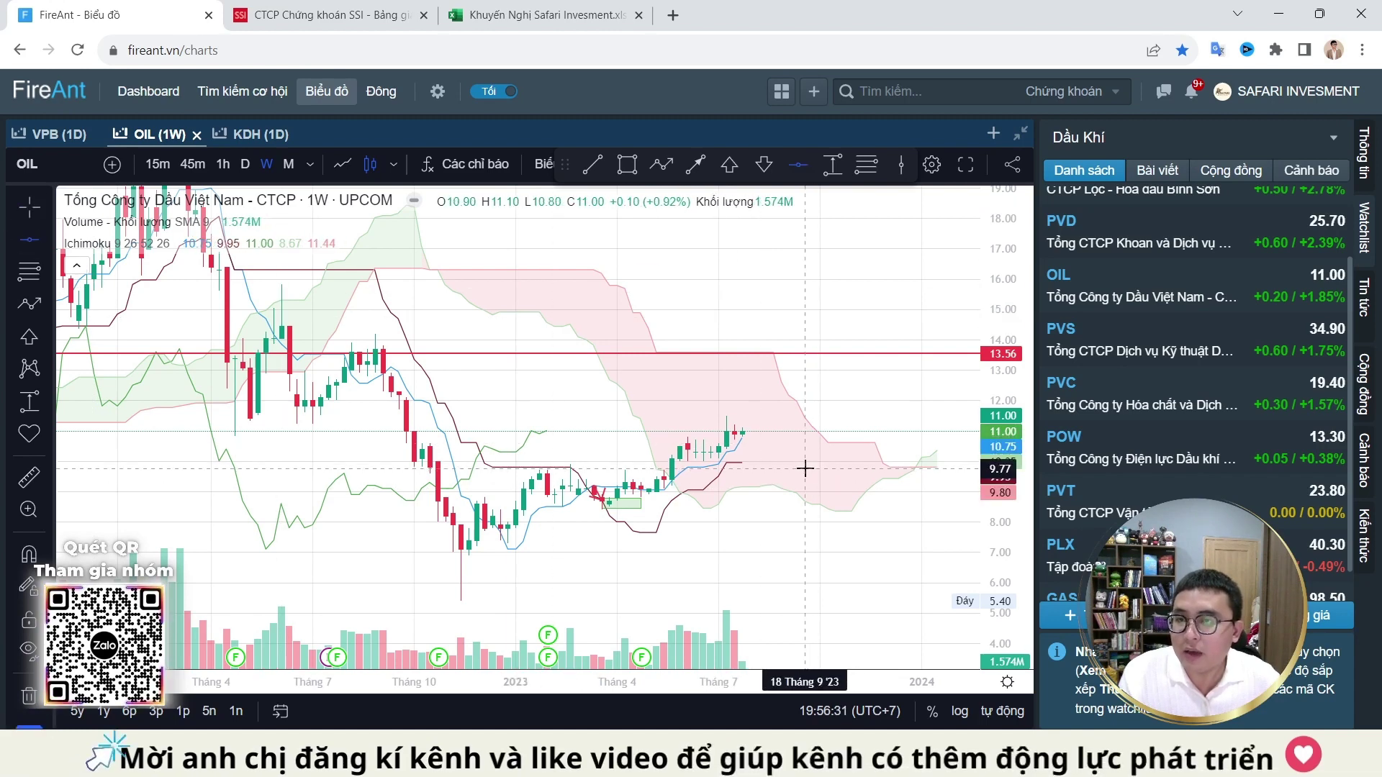
pyautogui.click(793, 463)
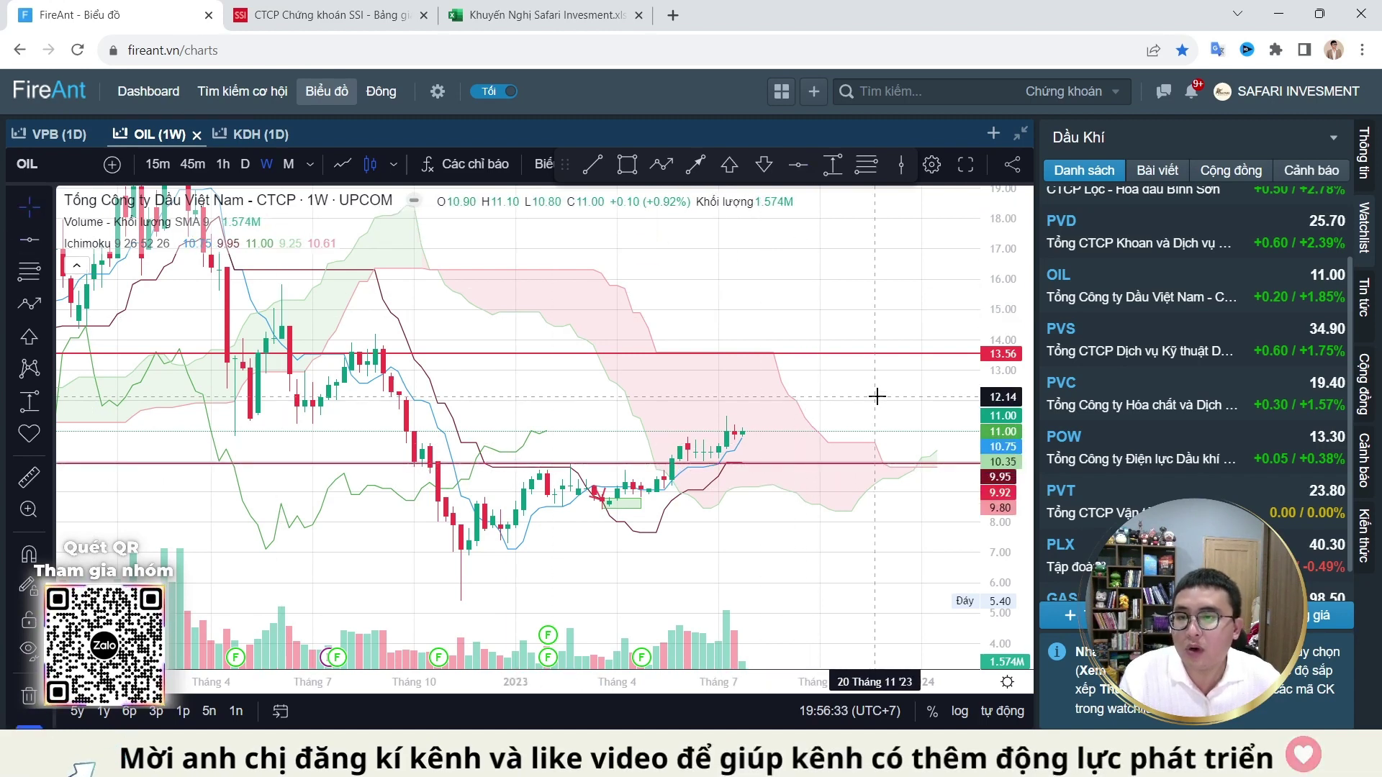
pyautogui.click(628, 165)
pyautogui.moveTo(680, 444); pyautogui.dragTo(789, 462)
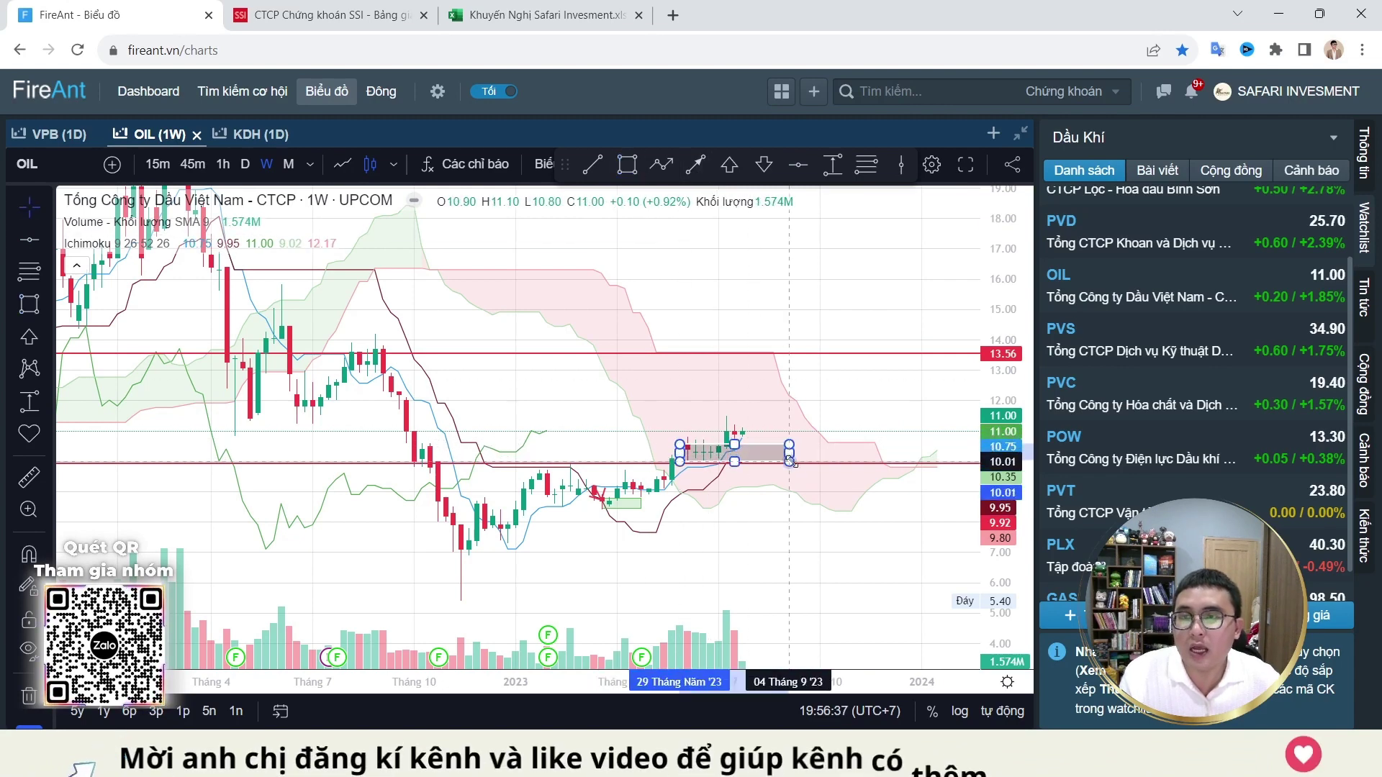
# Step: Load the PVD weekly chart and mark the price range from about 25.69 down to the horizontal line at 21.97
pyautogui.click(1129, 239)
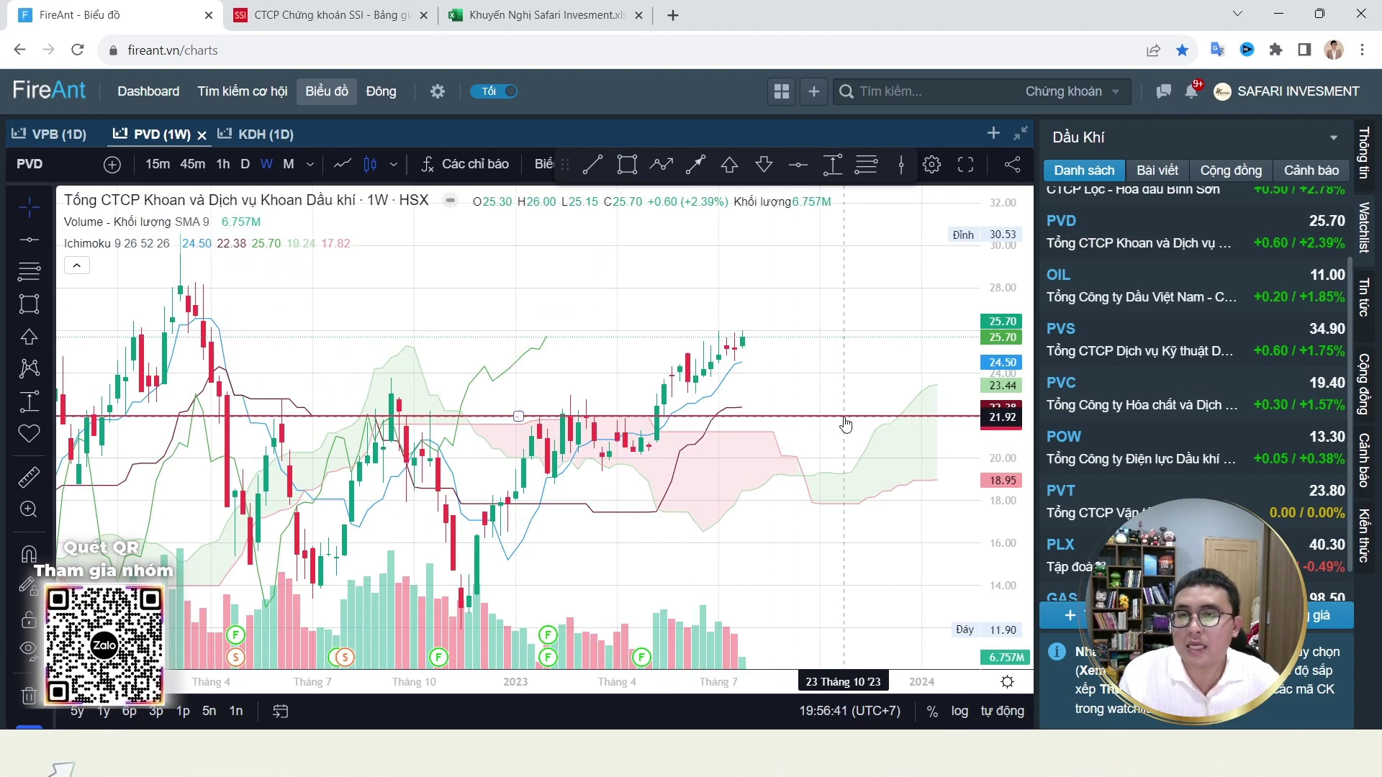
pyautogui.click(35, 402)
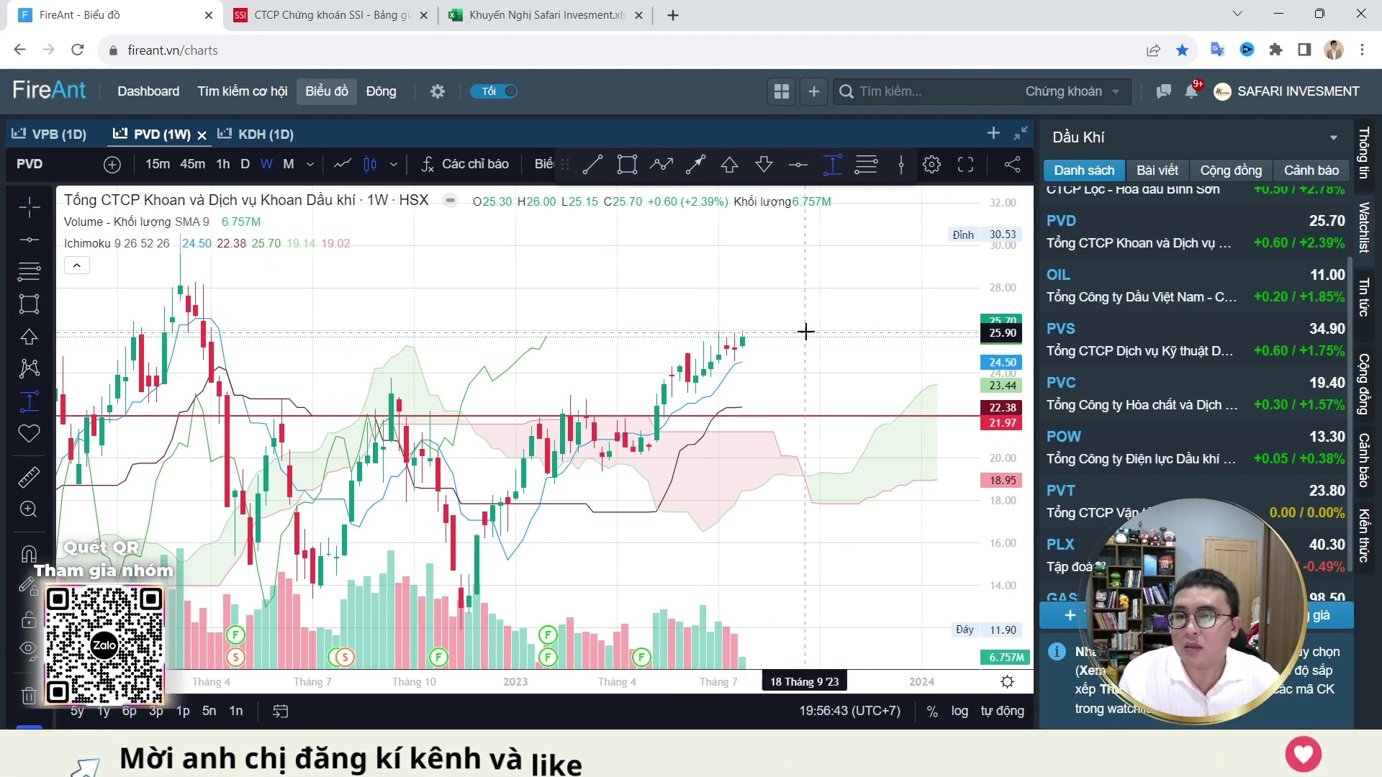
pyautogui.click(797, 337)
pyautogui.click(781, 416)
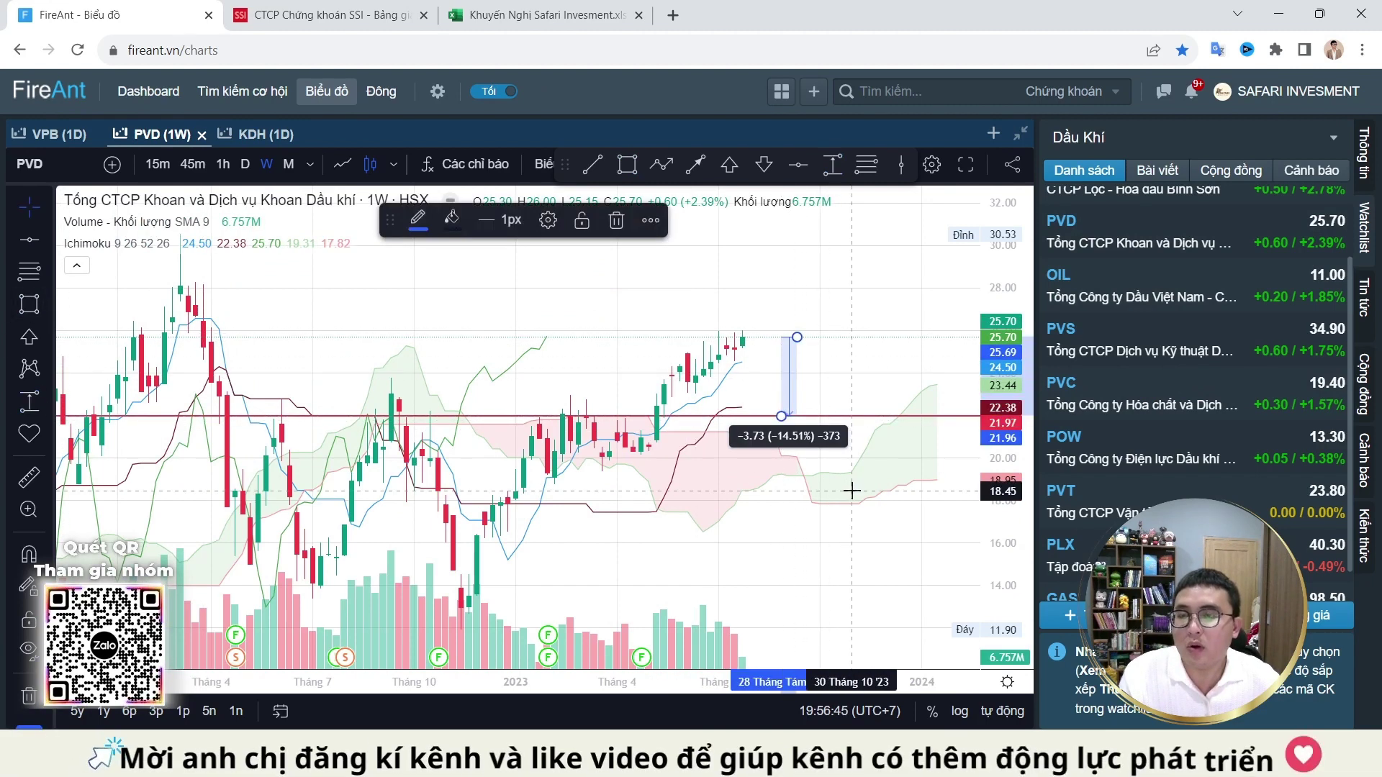
# Step: Review the weekly charts of OIL, POW, PLX, PVS and PVB against their Ichimoku clouds
pyautogui.click(1168, 302)
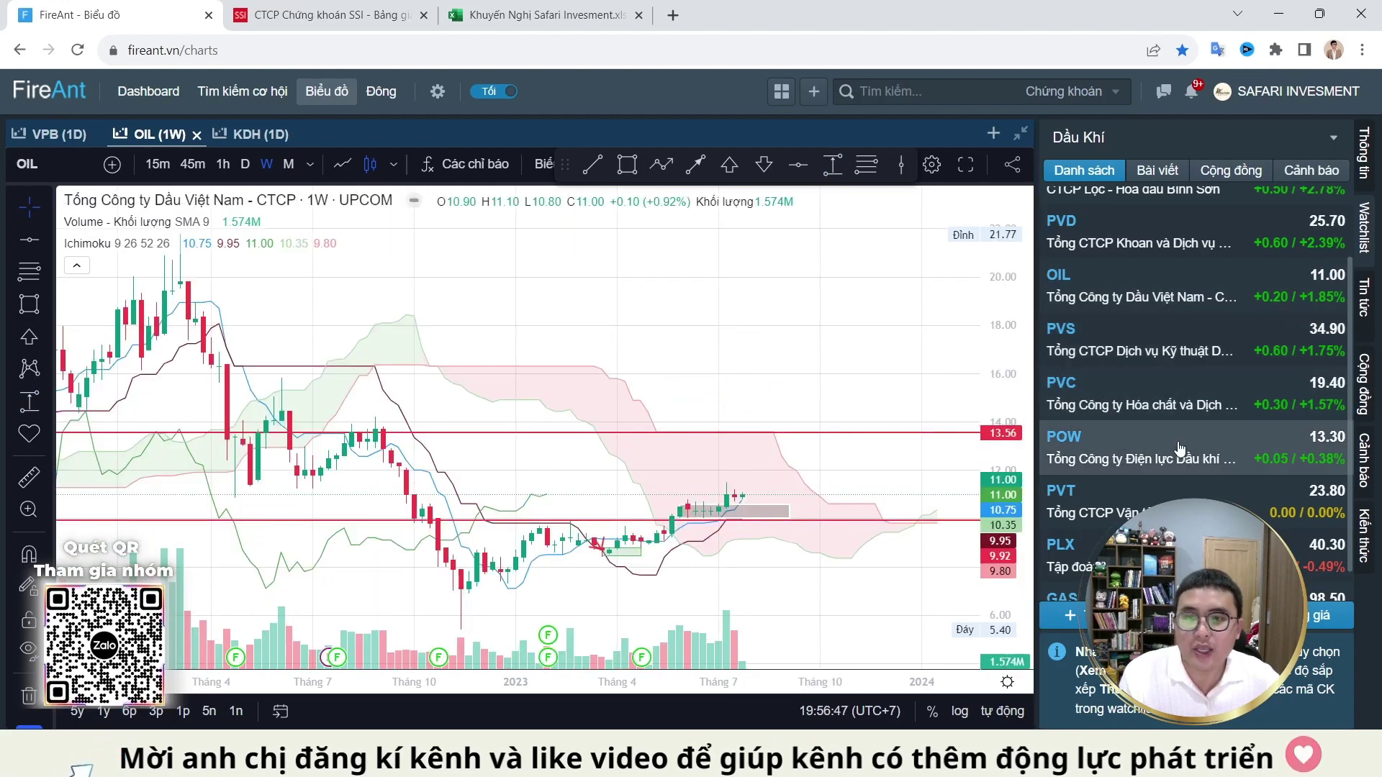
pyautogui.click(1180, 450)
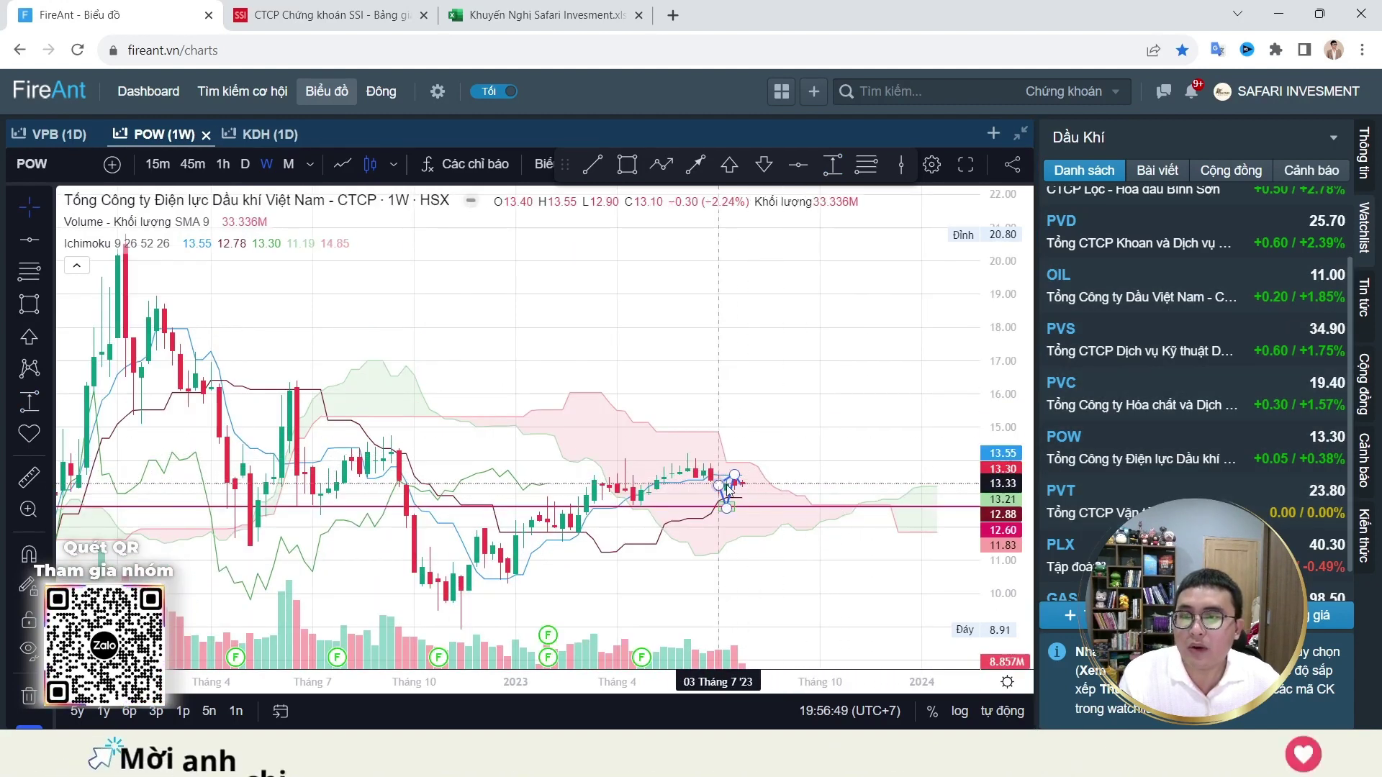
pyautogui.scroll(-1, 1180, 432)
pyautogui.click(1173, 518)
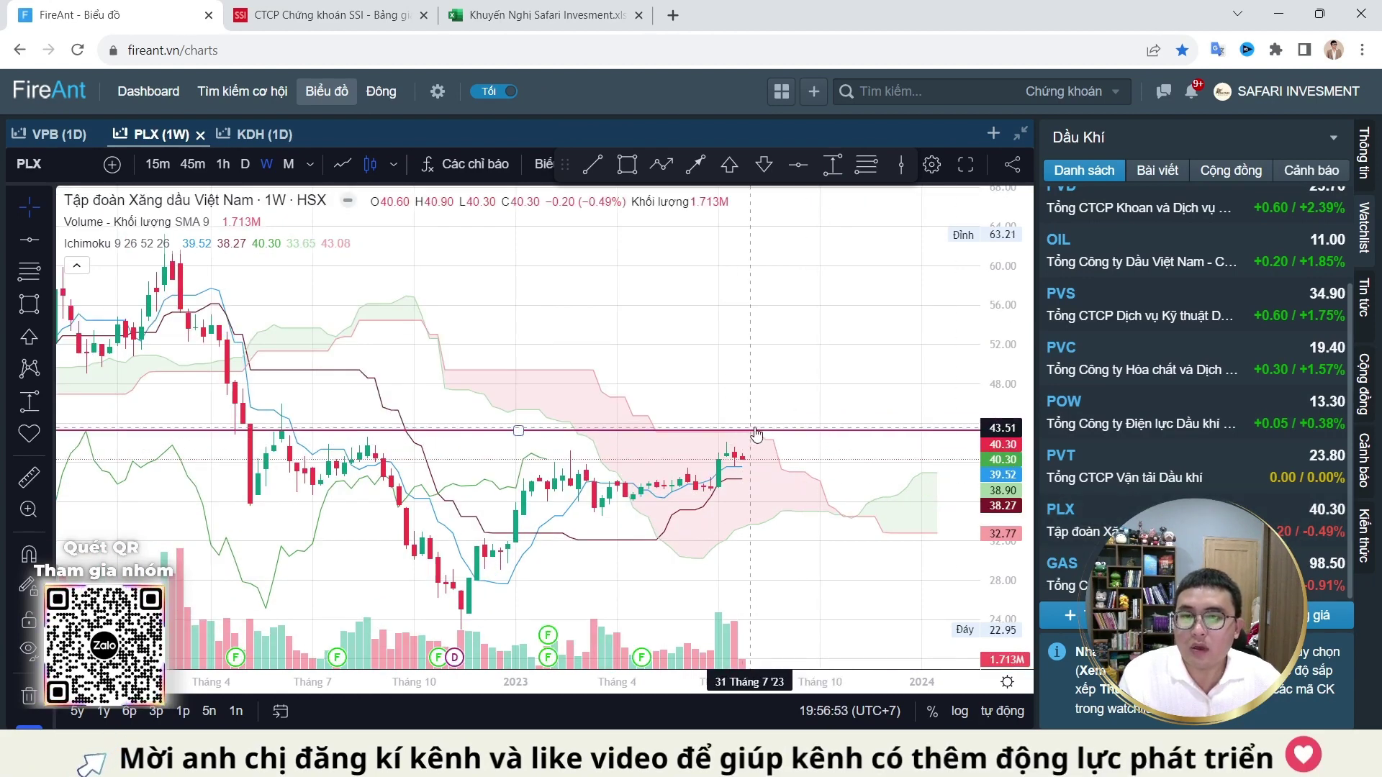
pyautogui.scroll(2, 1152, 432)
pyautogui.click(1127, 451)
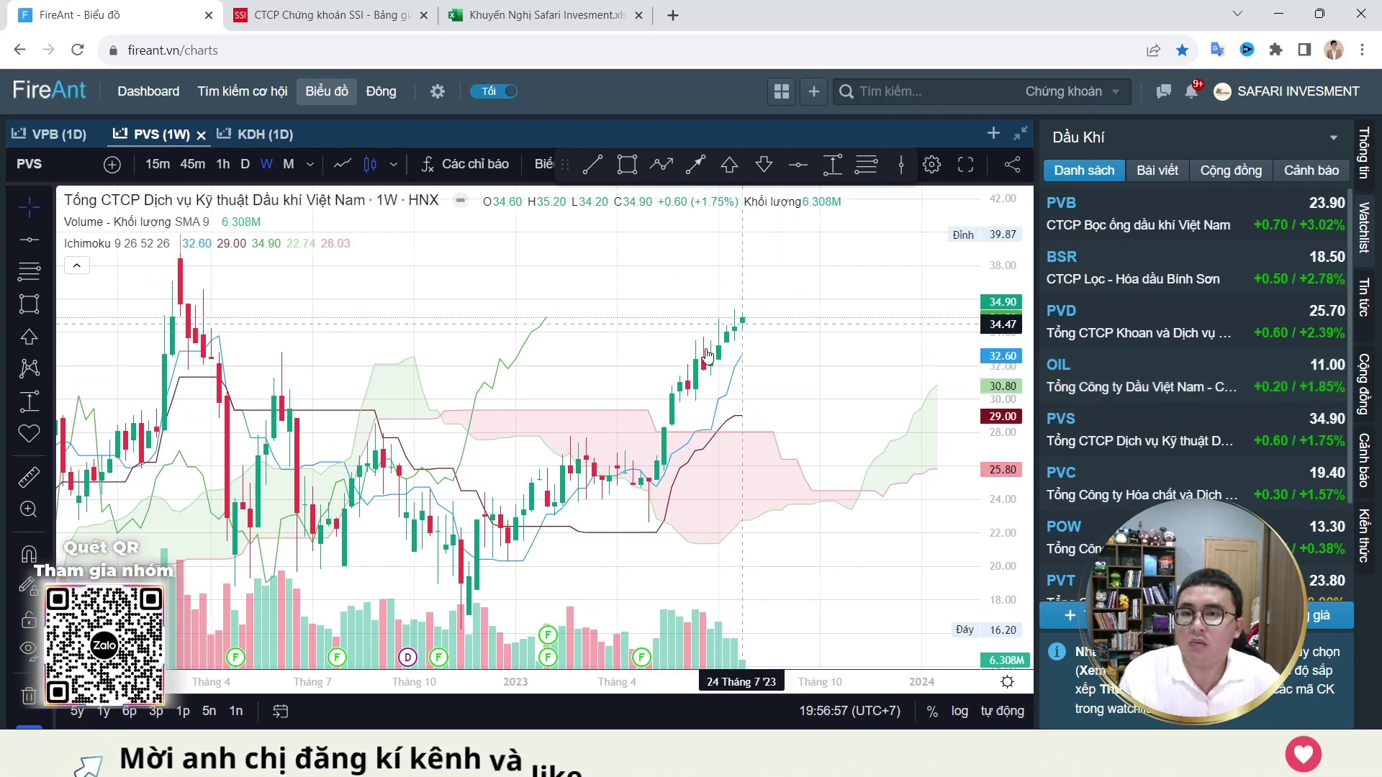
pyautogui.click(1137, 213)
# Step: Load the BSR weekly chart and draw a horizontal line at 21.52 along the cloud's flat upper edge
pyautogui.click(1133, 267)
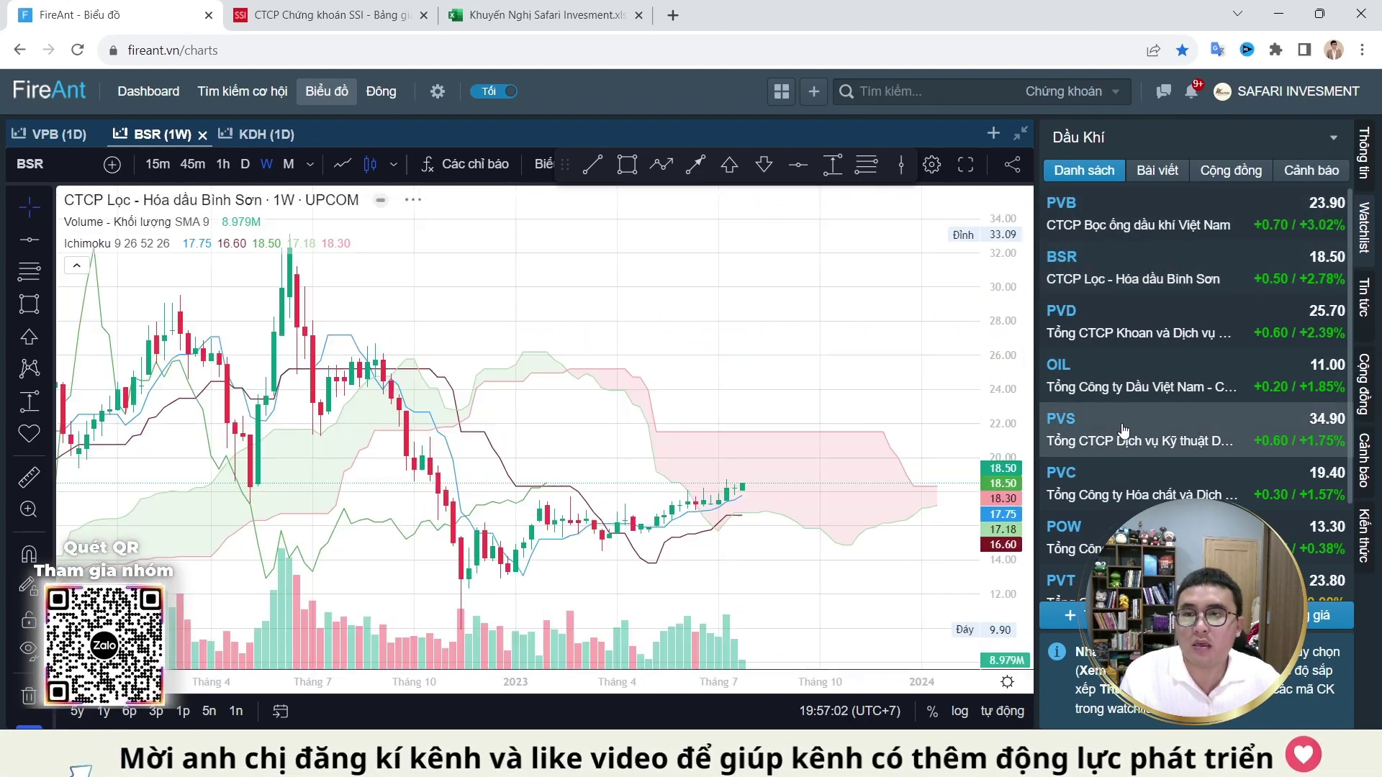
pyautogui.moveTo(891, 392); pyautogui.dragTo(744, 401)
pyautogui.scroll(1, 743, 401)
pyautogui.moveTo(1002, 468); pyautogui.dragTo(1002, 360)
pyautogui.moveTo(733, 439); pyautogui.dragTo(863, 414)
pyautogui.scroll(-2, 863, 413)
pyautogui.scroll(-2, 878, 411)
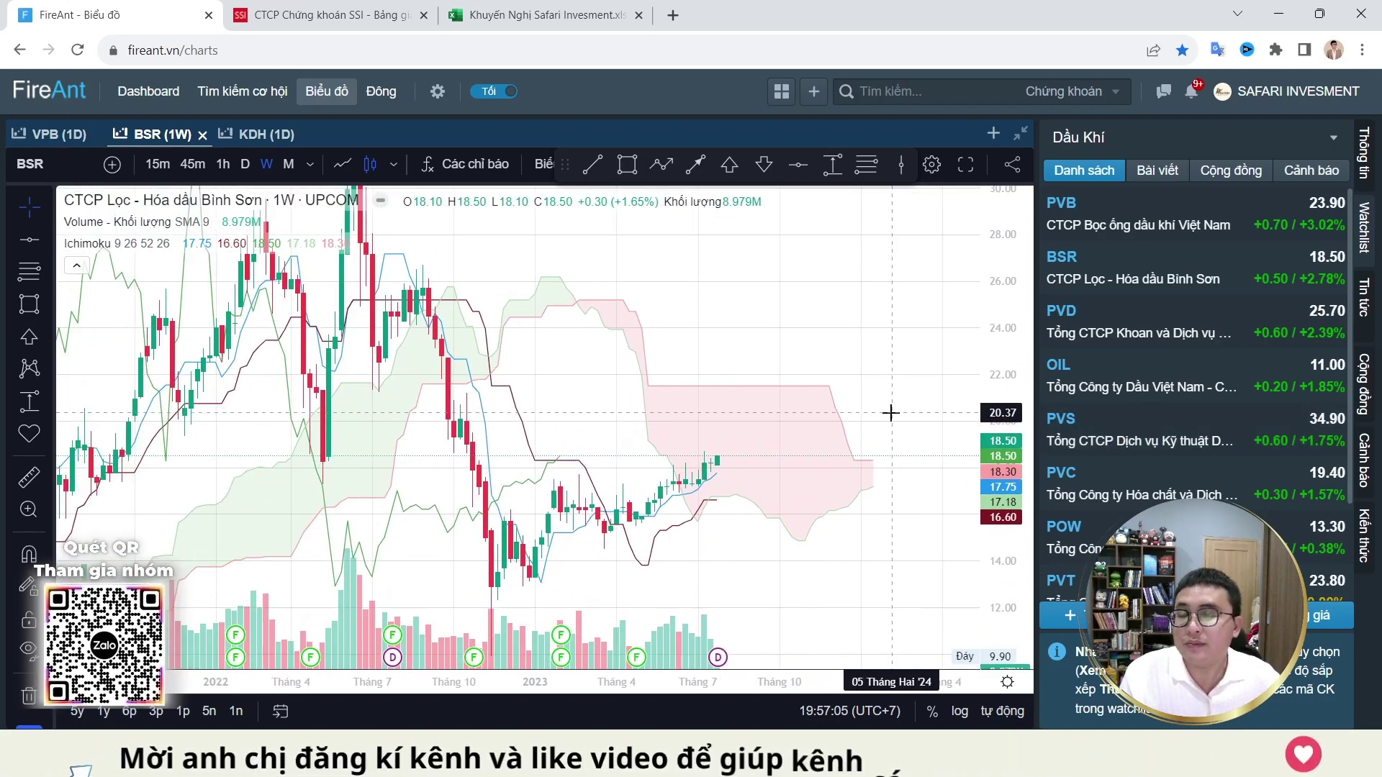
pyautogui.scroll(-1, 783, 448)
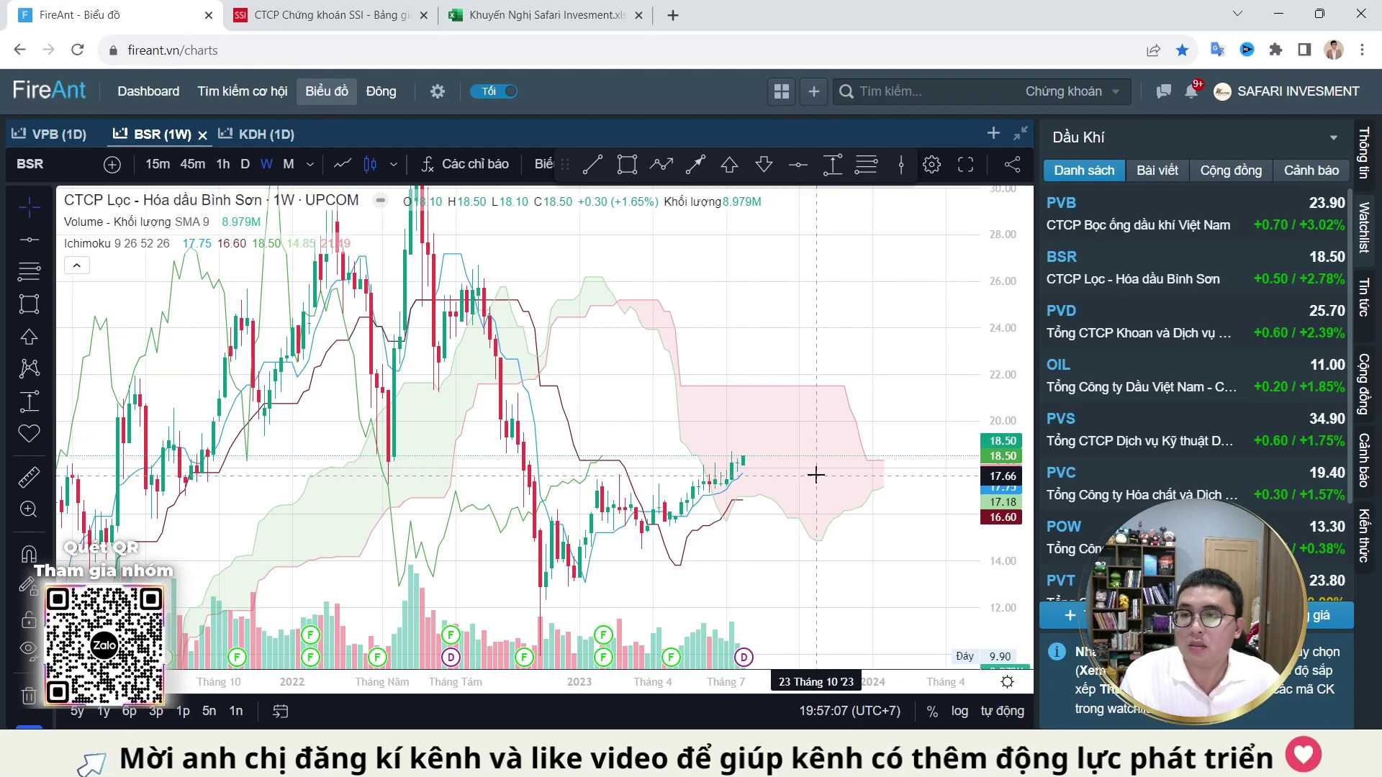
pyautogui.scroll(-1, 834, 465)
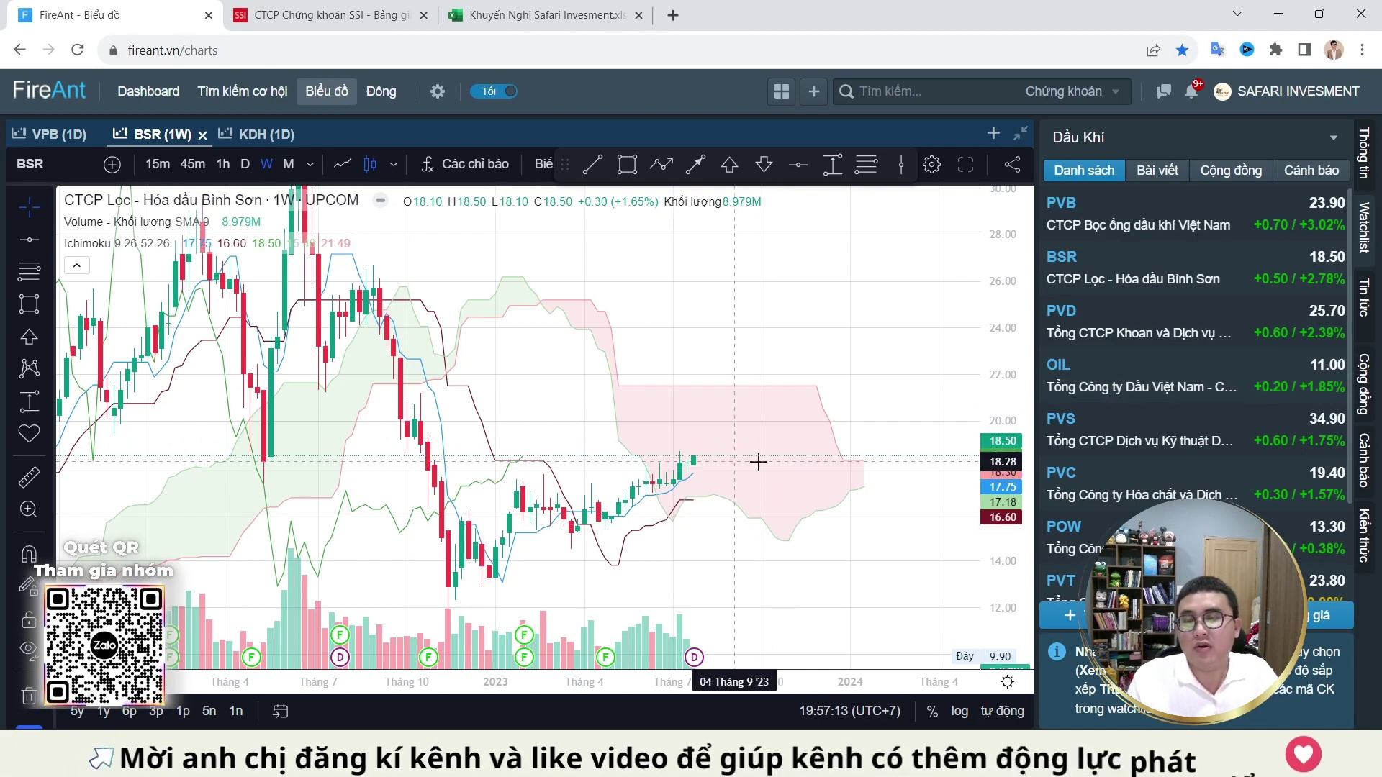
pyautogui.scroll(1, 872, 373)
pyautogui.click(623, 168)
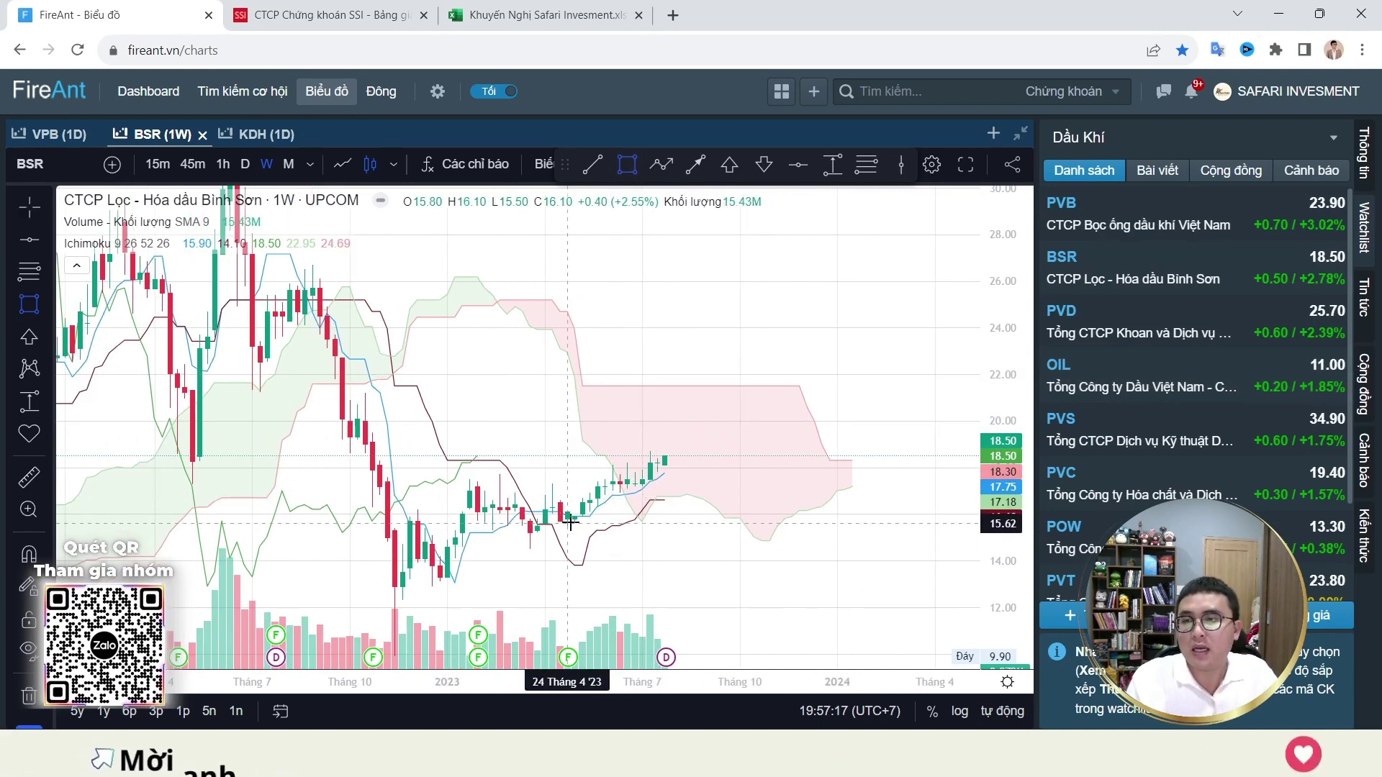
pyautogui.click(798, 164)
pyautogui.click(843, 389)
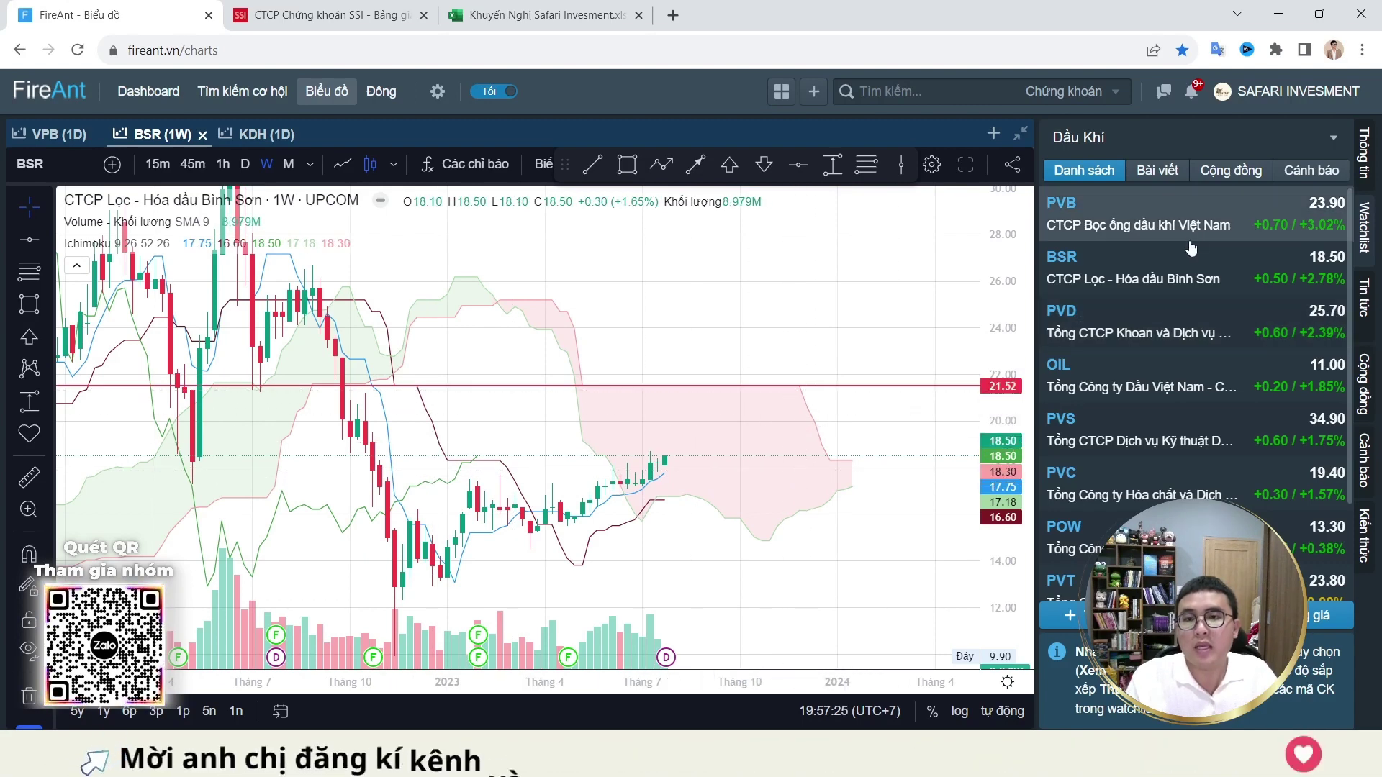
# Step: Examine recent price action against the Ichimoku cloud and the marked price ranges on the PVD and PVC weekly charts
pyautogui.click(1158, 336)
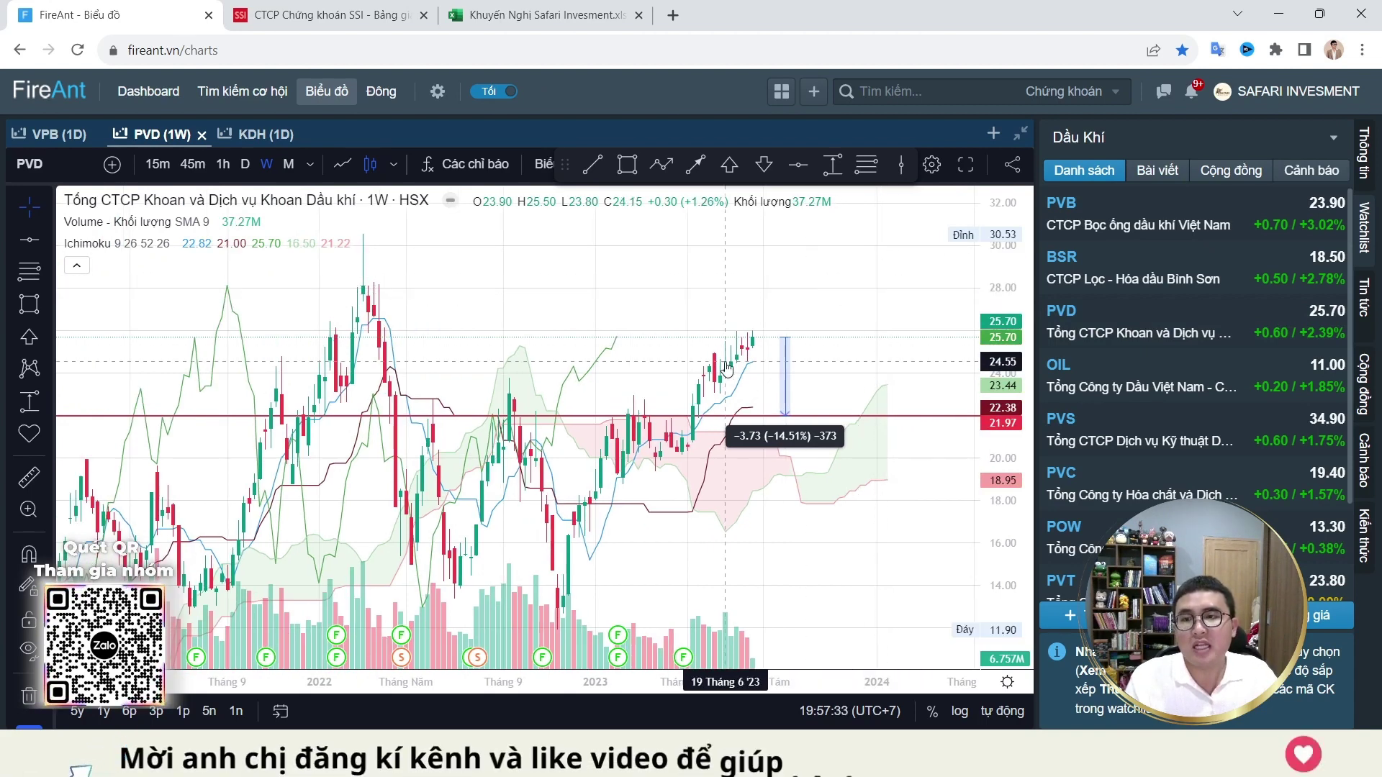
pyautogui.scroll(5, 832, 330)
pyautogui.moveTo(744, 351); pyautogui.dragTo(787, 333)
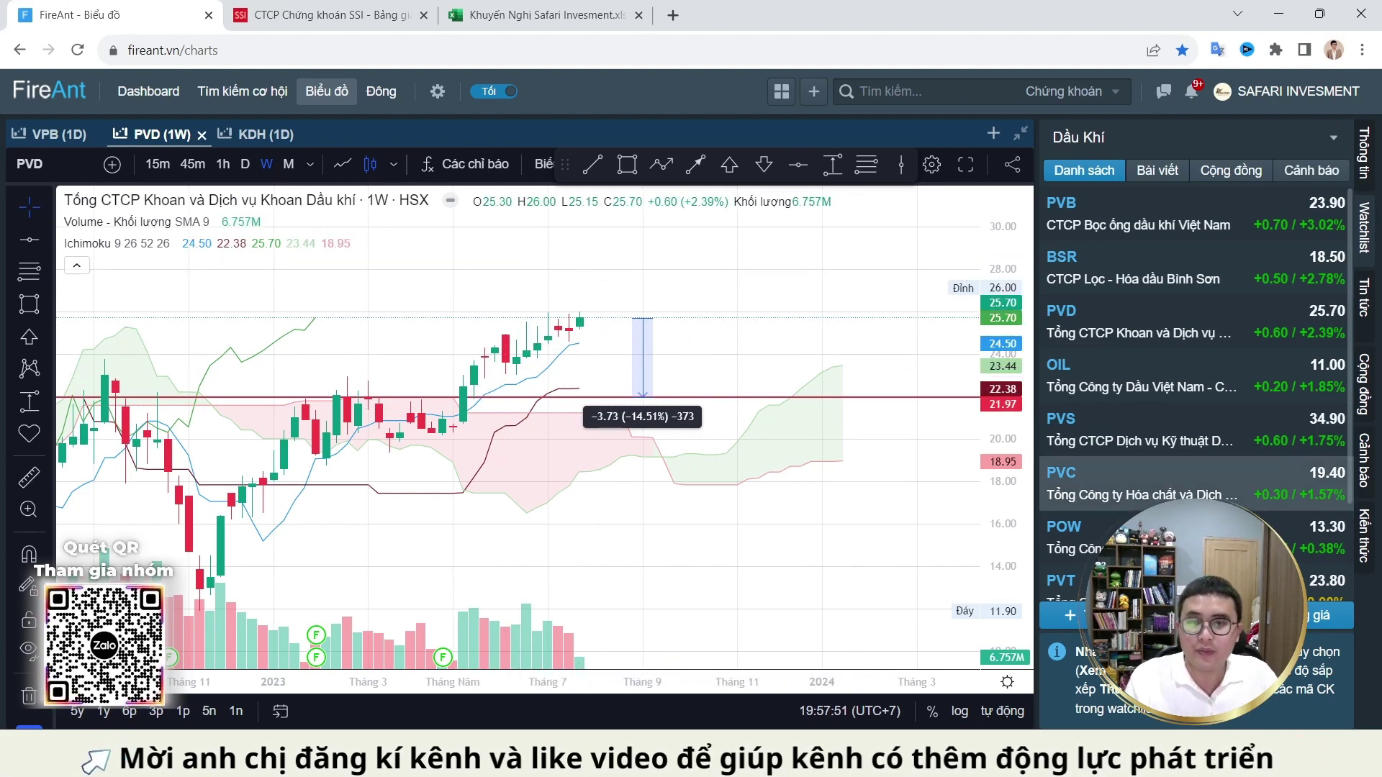
pyautogui.click(1109, 483)
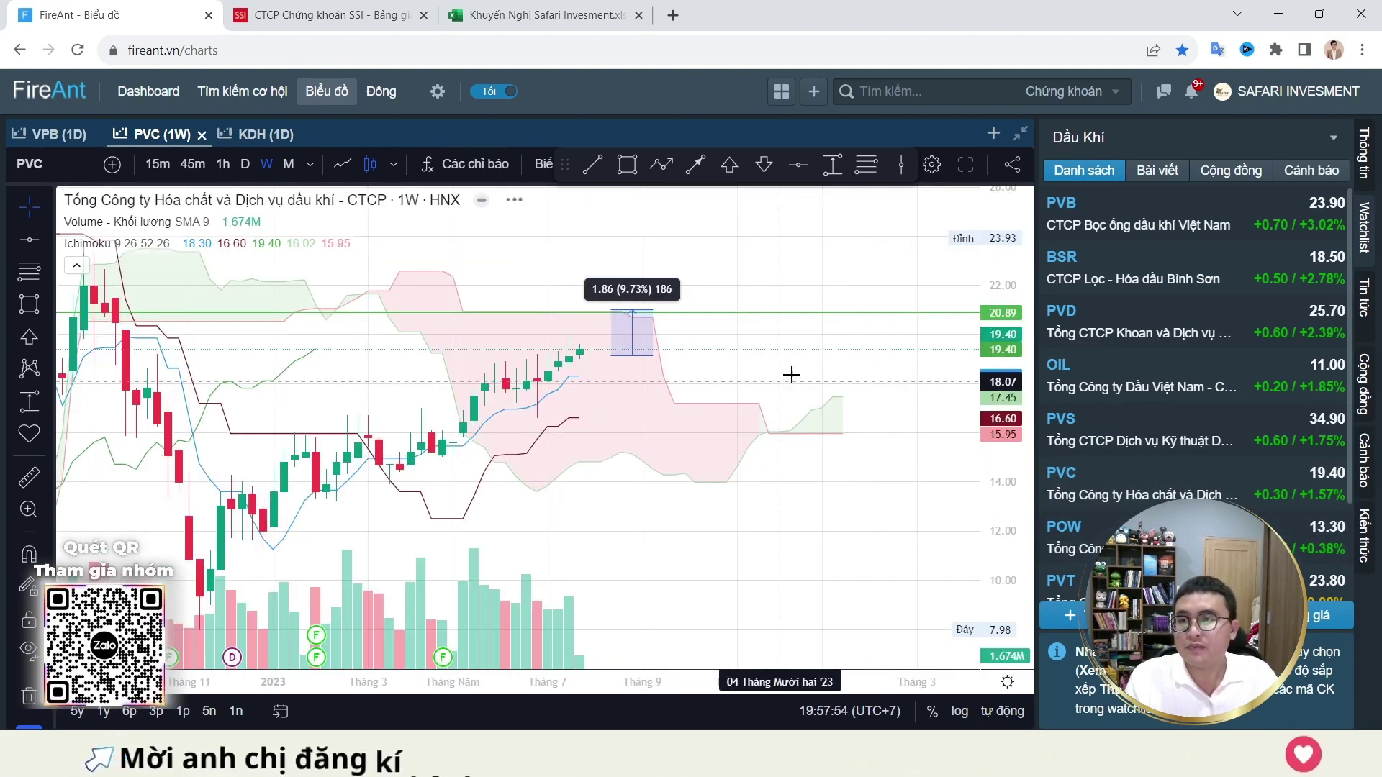
pyautogui.moveTo(768, 381); pyautogui.dragTo(796, 376)
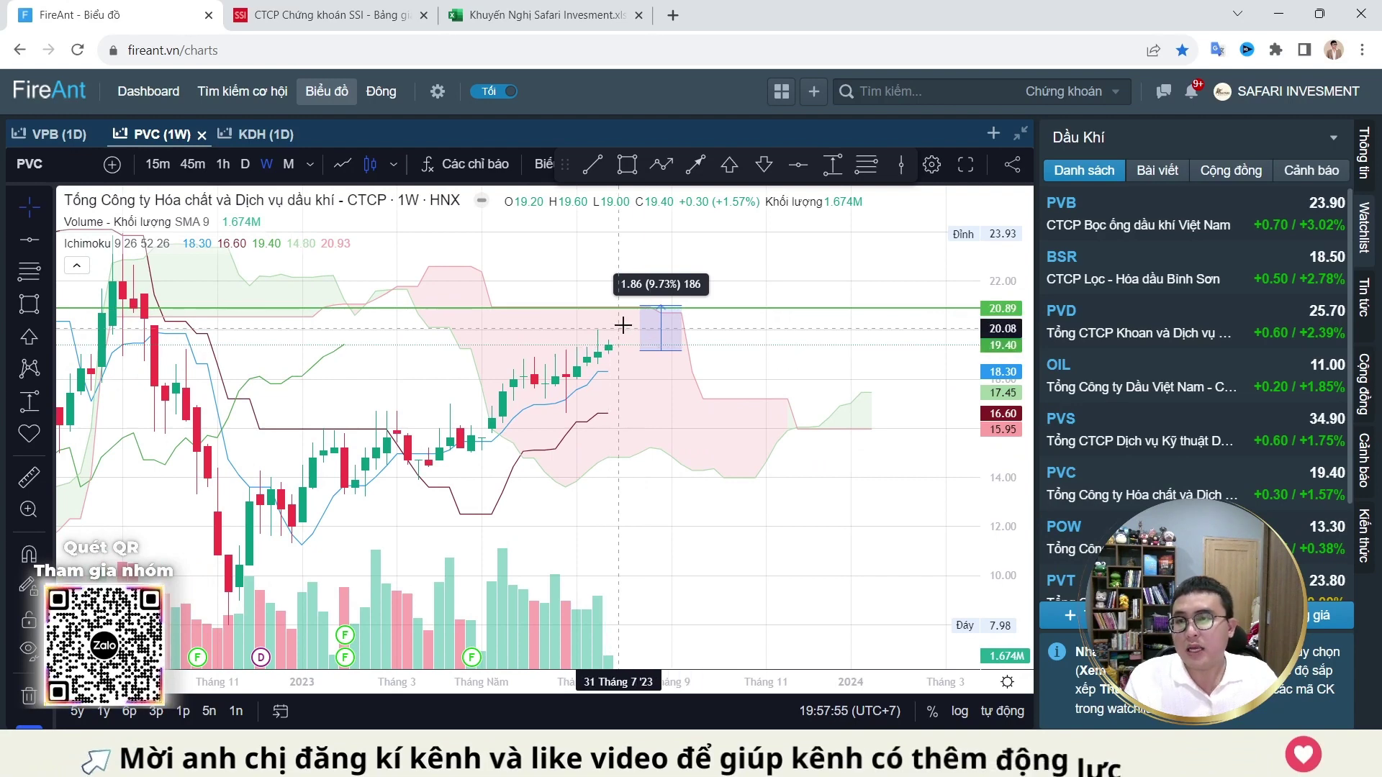
pyautogui.scroll(-3, 792, 376)
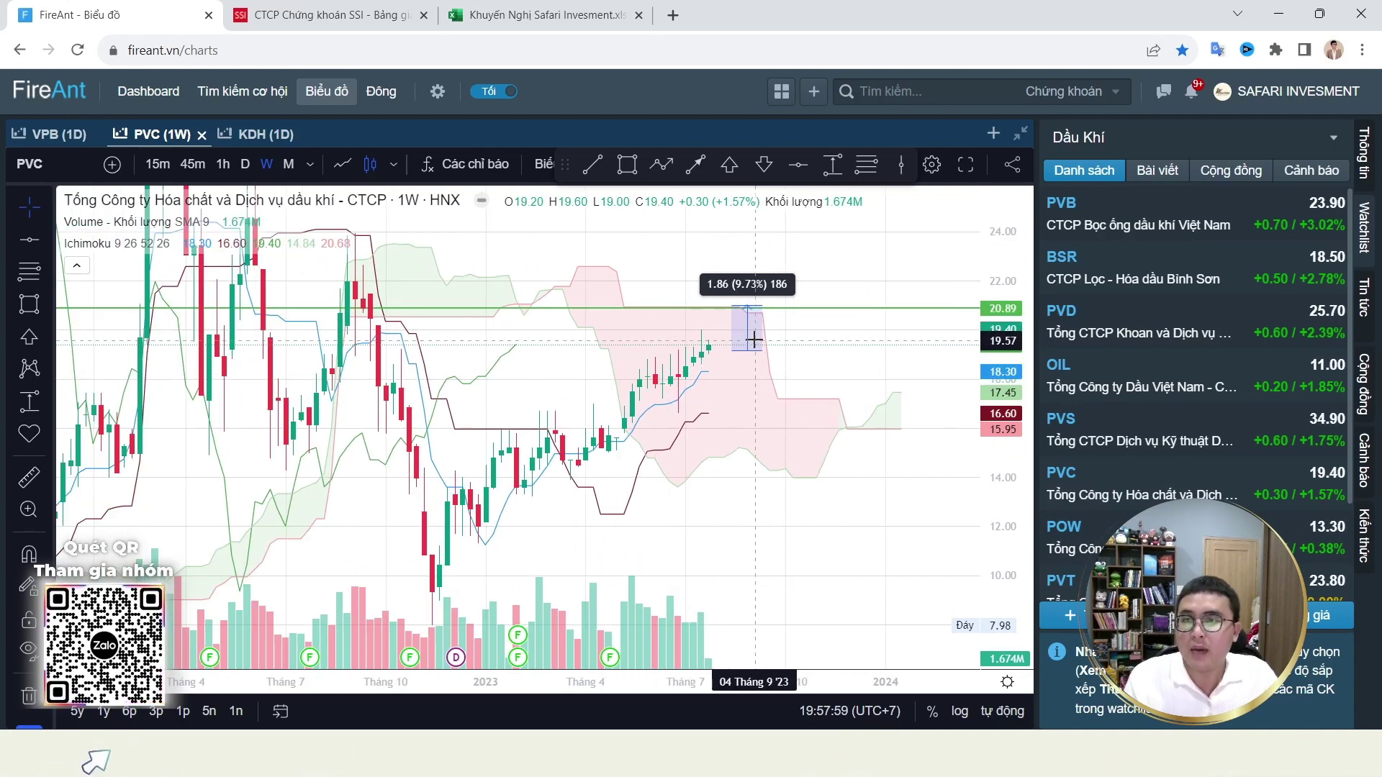
pyautogui.scroll(2, 748, 351)
pyautogui.scroll(-2, 1195, 403)
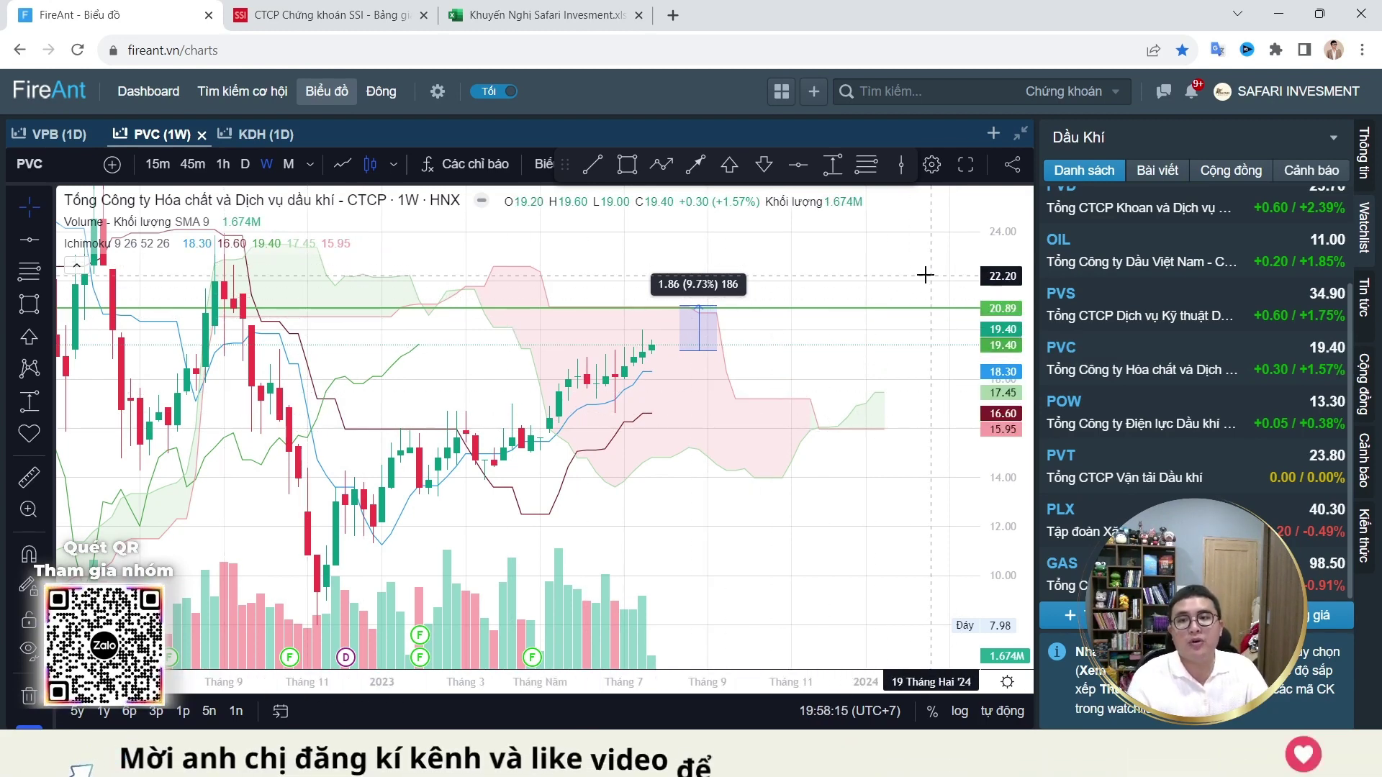
# Step: Load VNINDEX in the weekly chart and in the daily chart that held VPB, and bring the daily chart's latest candles into view
pyautogui.write('VNIND')
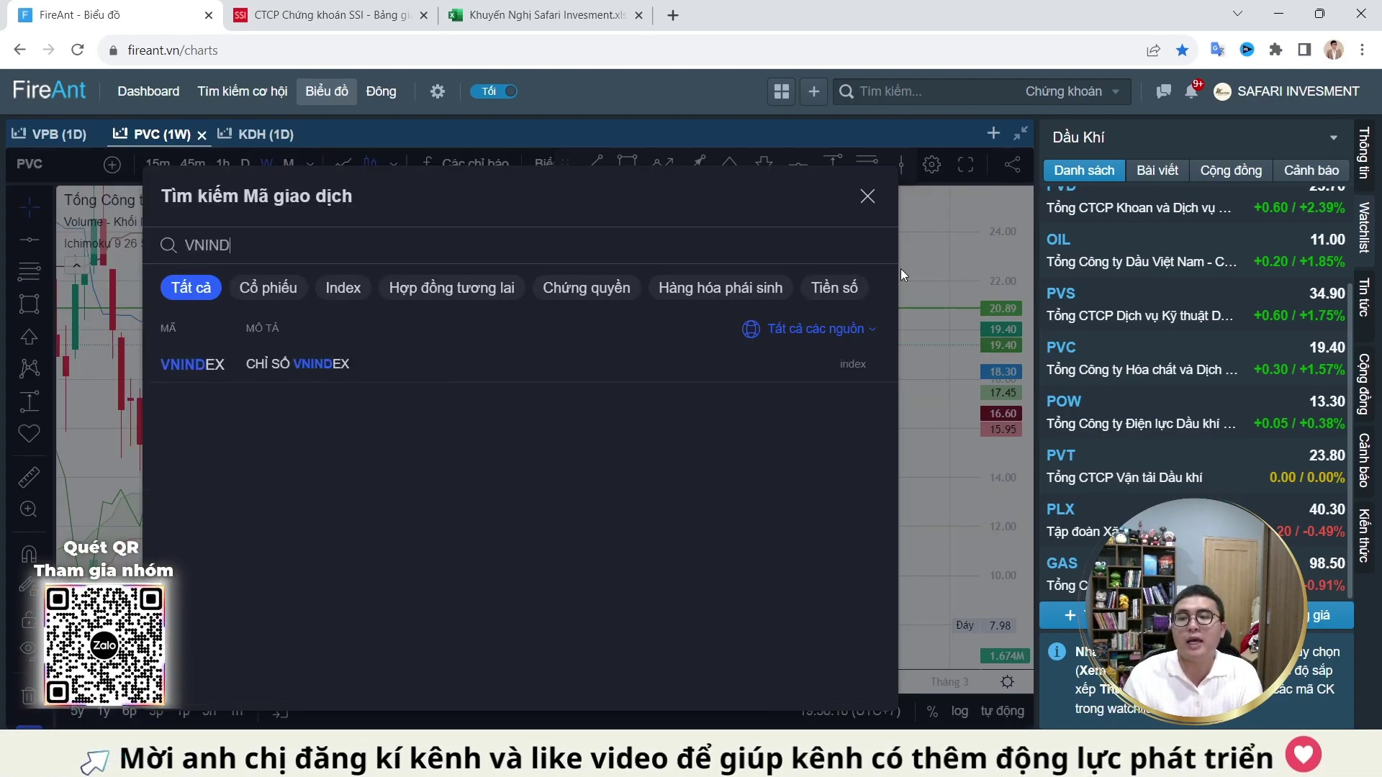
pyautogui.press('Return')
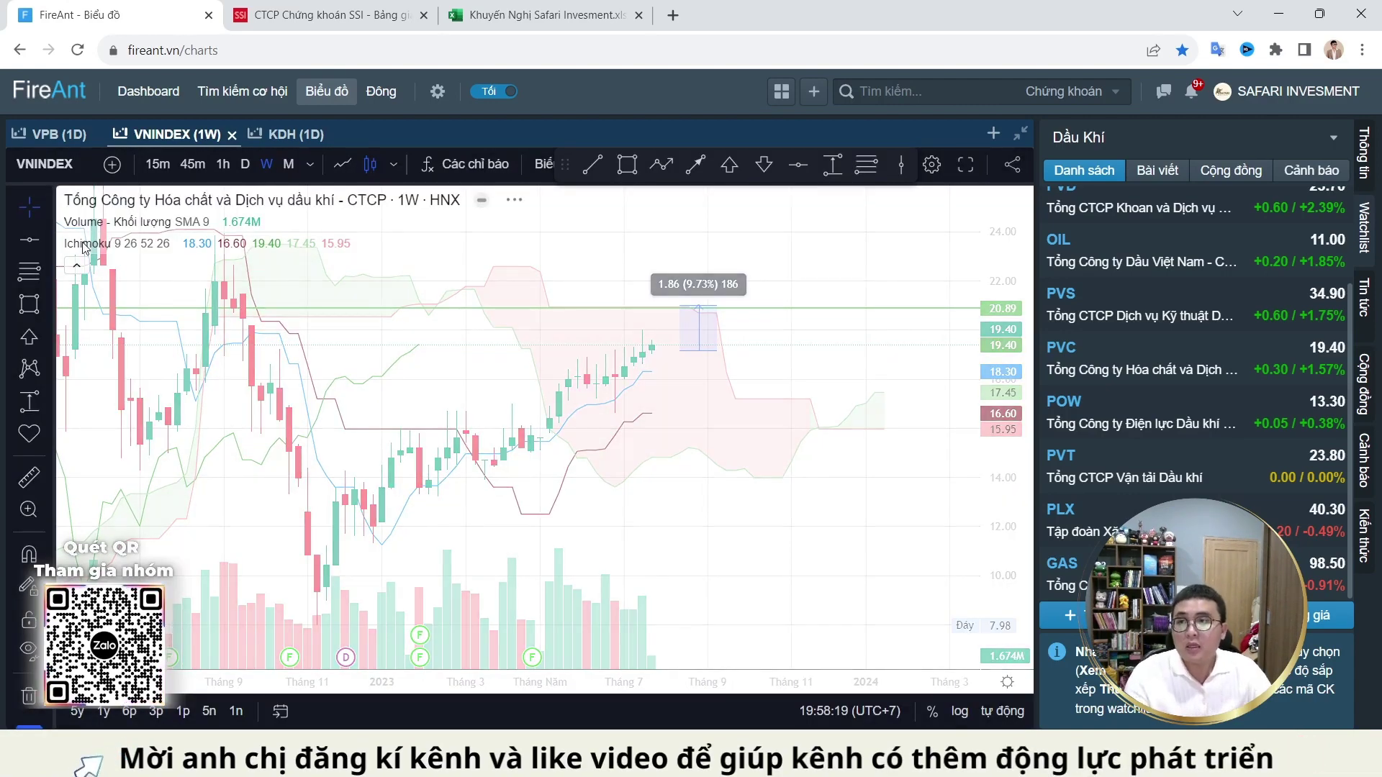
pyautogui.click(59, 134)
pyautogui.write('VNINDEX')
pyautogui.press('Return')
pyautogui.scroll(5, 887, 343)
pyautogui.moveTo(1011, 442); pyautogui.dragTo(1011, 365)
pyautogui.moveTo(802, 398); pyautogui.dragTo(864, 365)
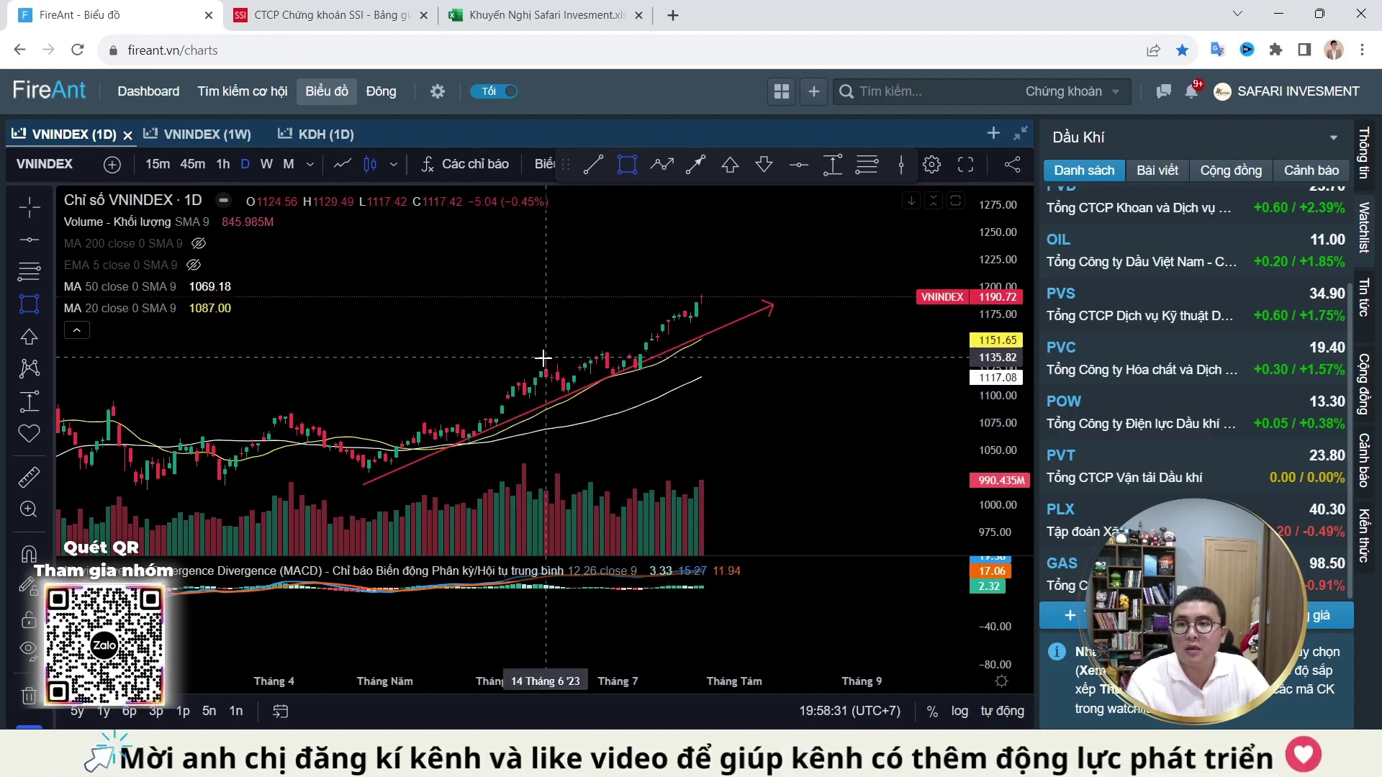
# Step: Frame the June and early July sideways ranges on the daily VNINDEX with rectangles and draw an upward trend arrow under the July rise
pyautogui.click(574, 393)
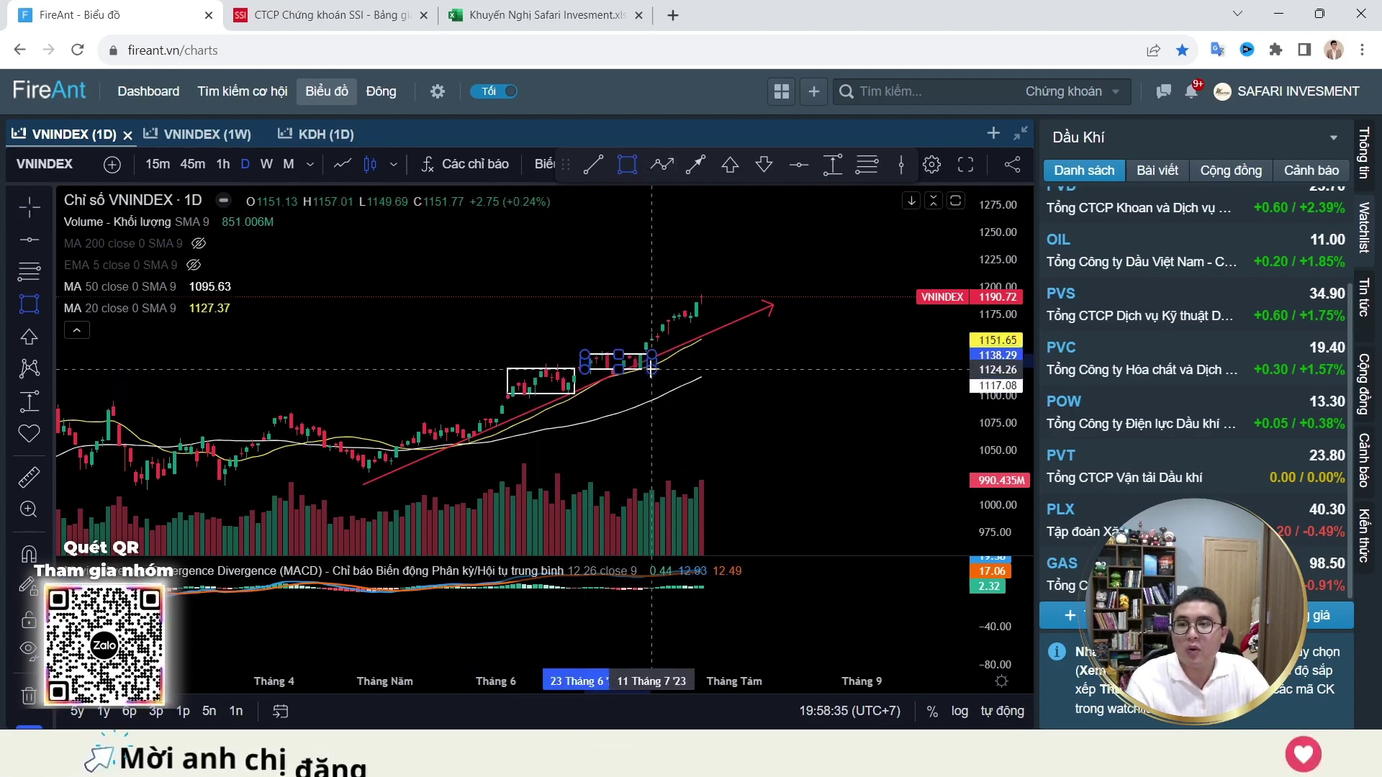
pyautogui.click(640, 370)
pyautogui.click(695, 164)
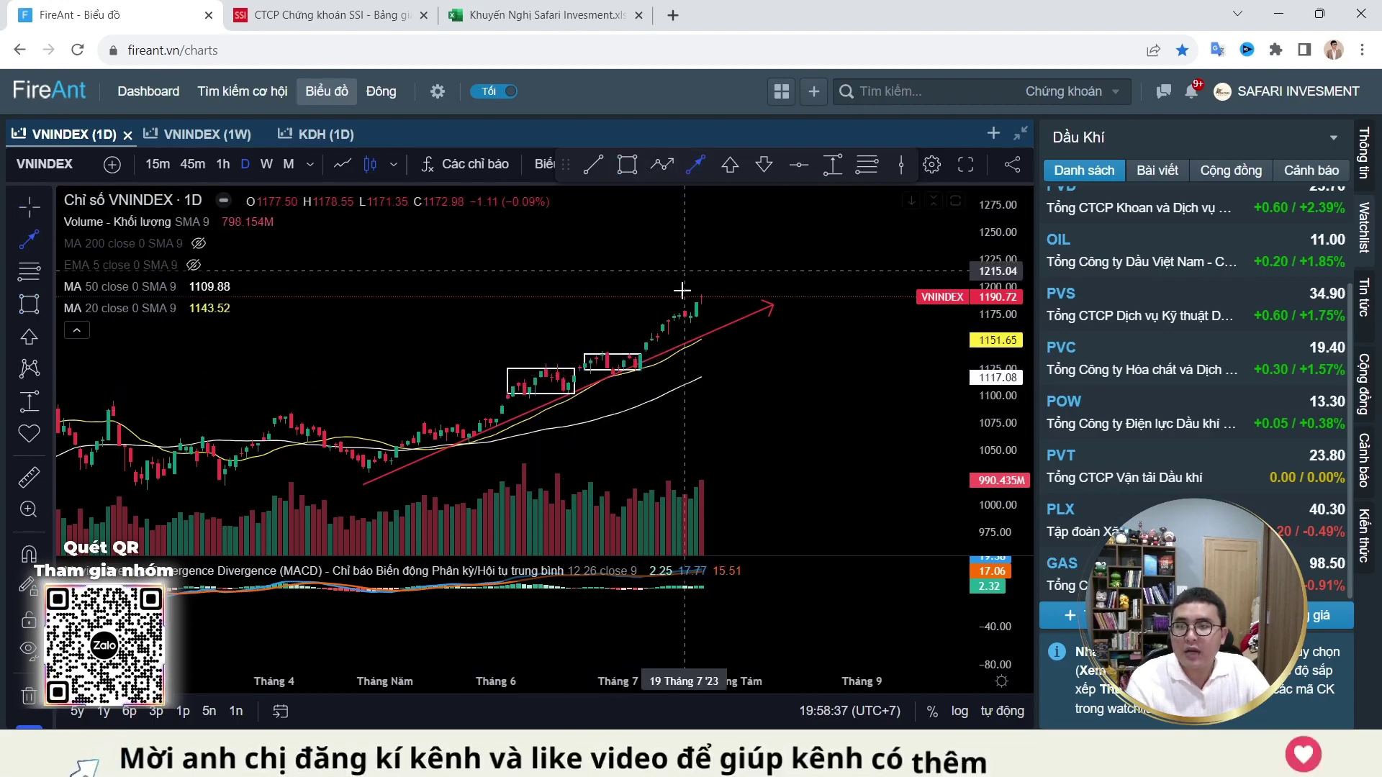
pyautogui.click(651, 355)
pyautogui.click(730, 291)
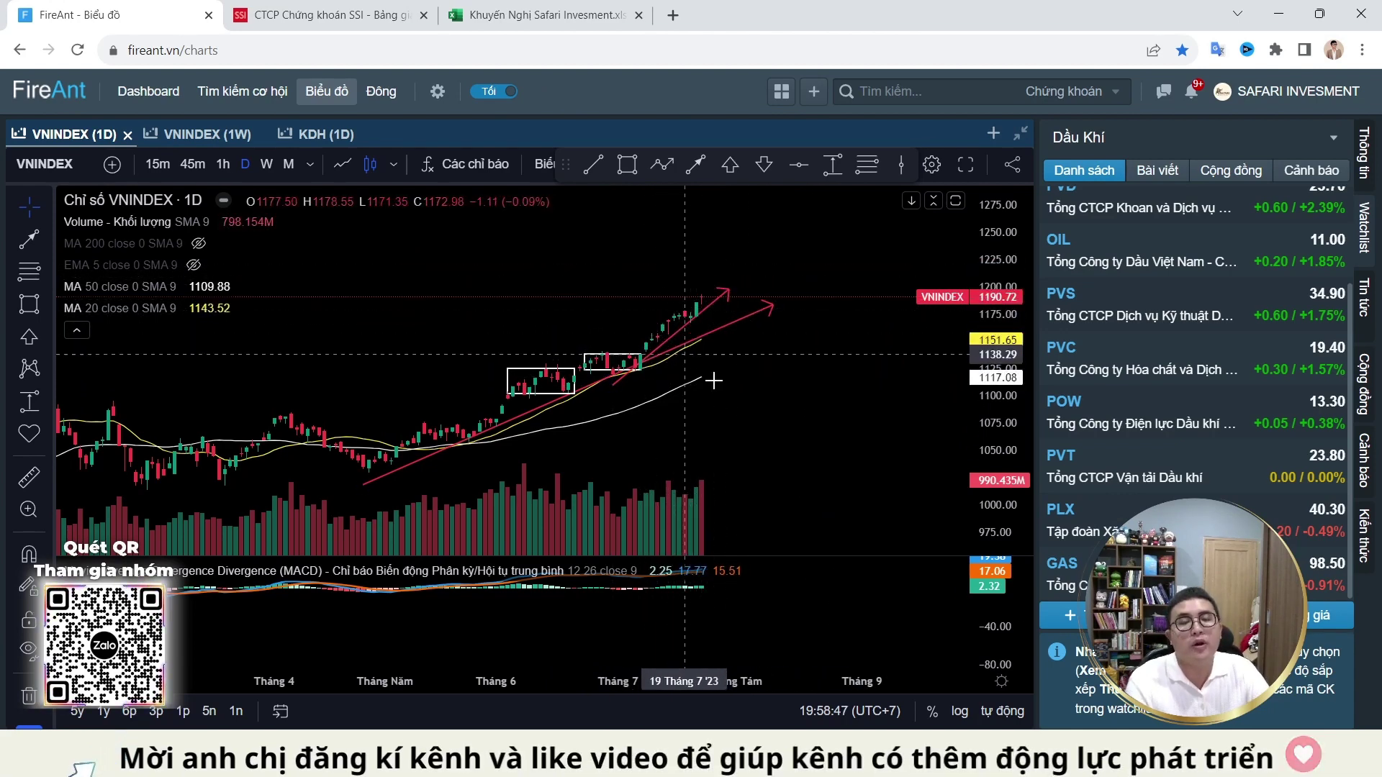
# Step: Remove all drawings from the daily VNINDEX chart
pyautogui.rightClick(804, 352)
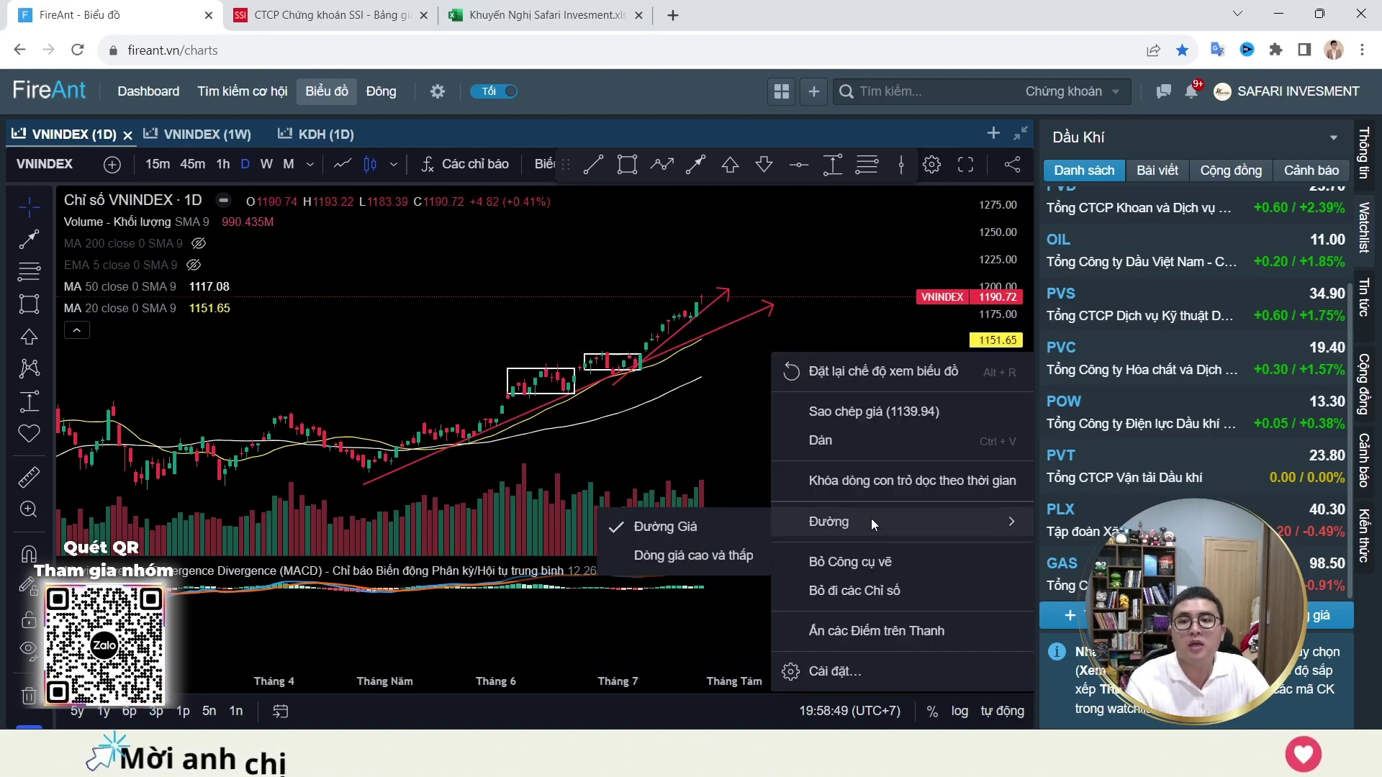
pyautogui.click(835, 562)
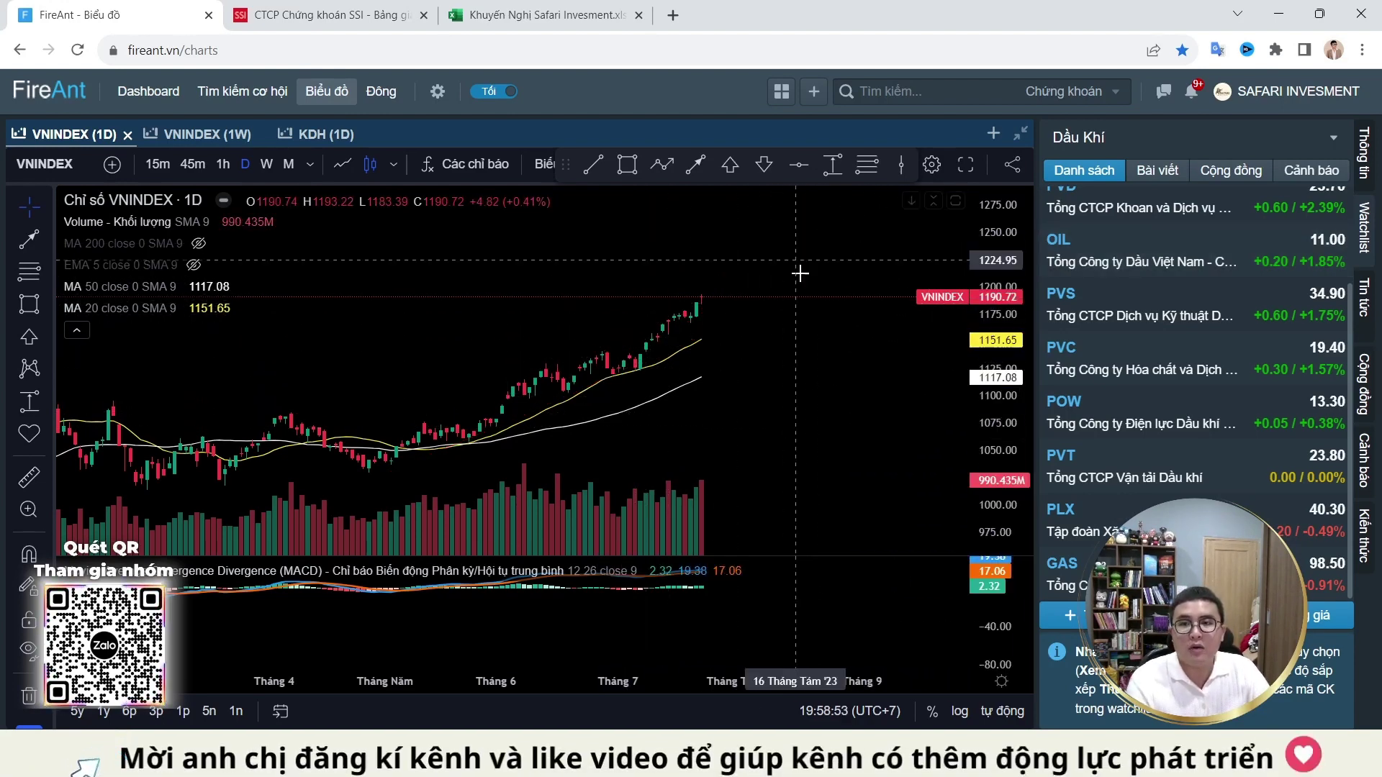
pyautogui.click(628, 164)
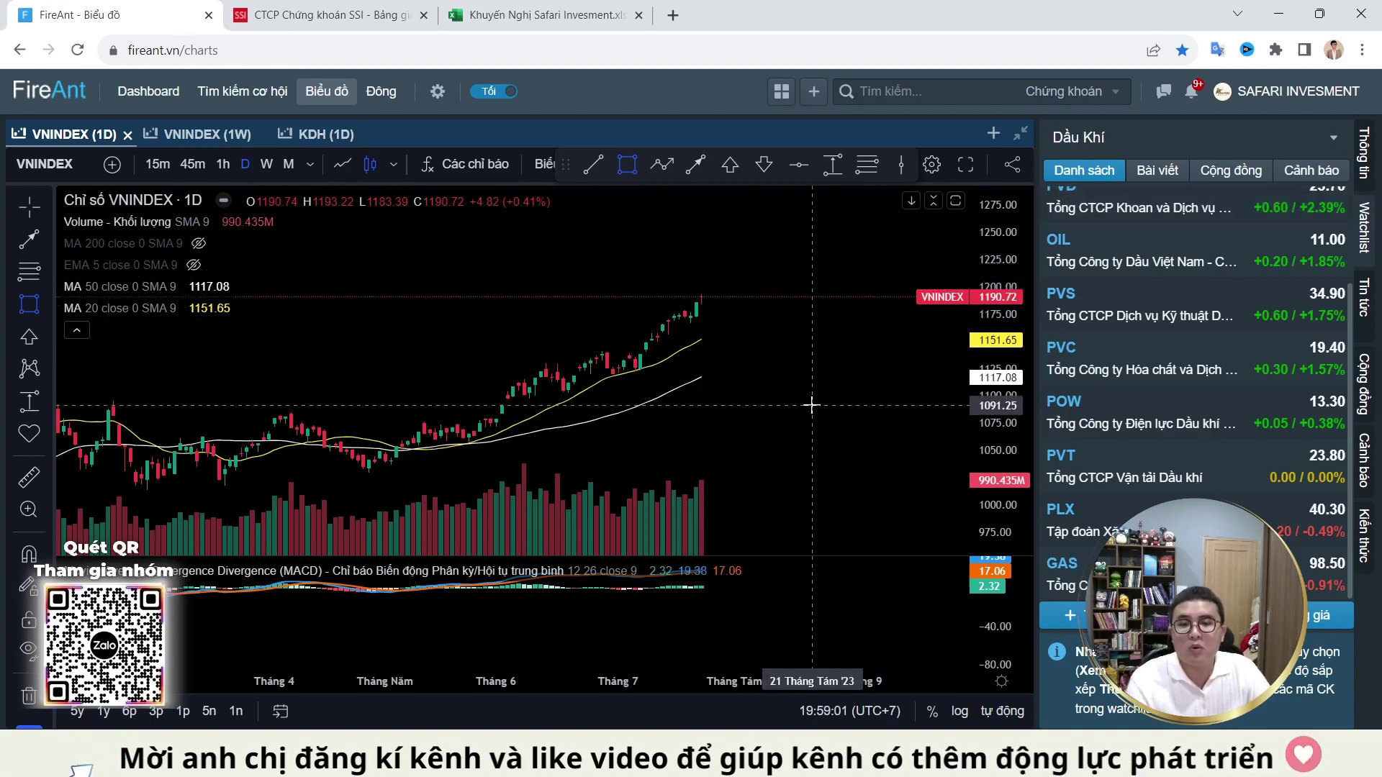
# Step: Switch the watchlist from Dầu Khí to BANK and show the start of its stock list
pyautogui.click(1164, 136)
pyautogui.click(1170, 272)
pyautogui.scroll(2, 1144, 288)
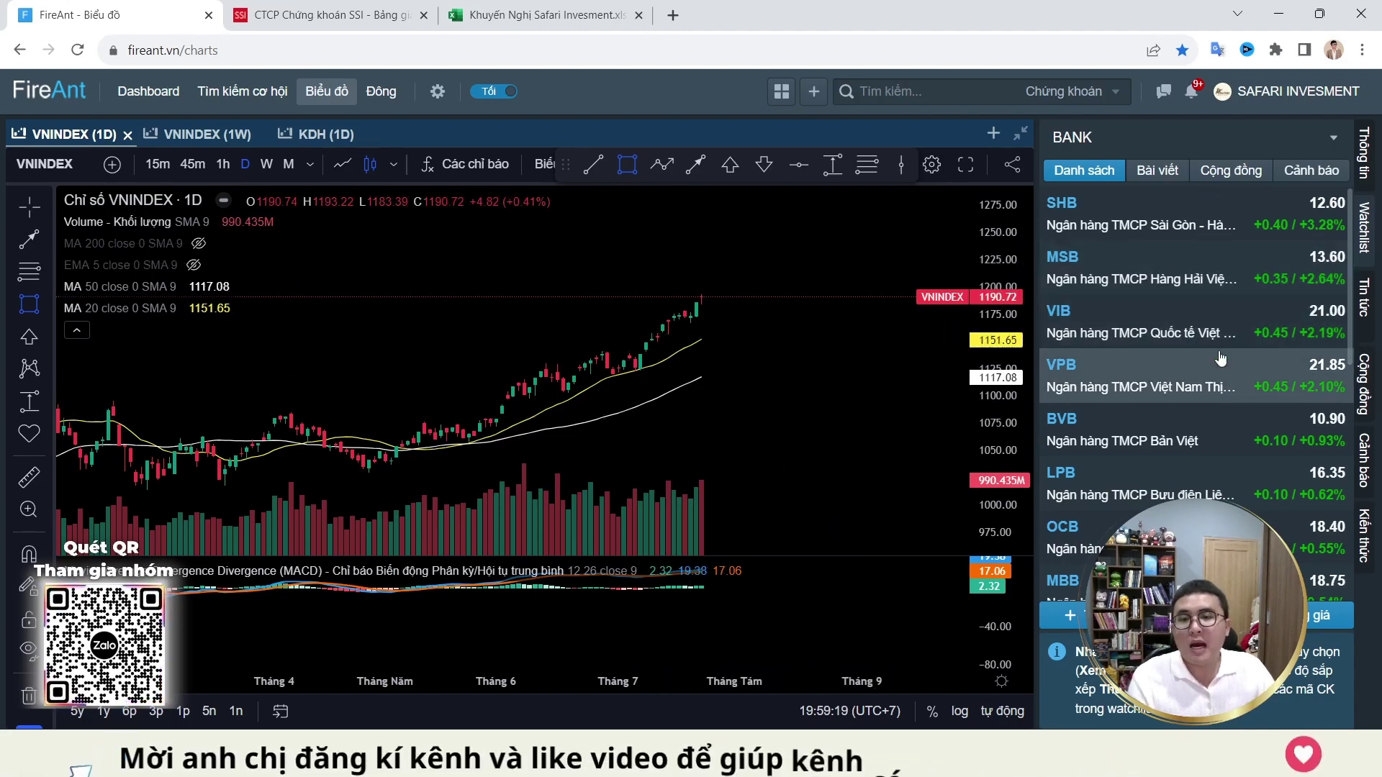
# Step: View the daily charts of SHB, VIB, MSB, VPB and TCB from the BANK watchlist
pyautogui.click(1173, 227)
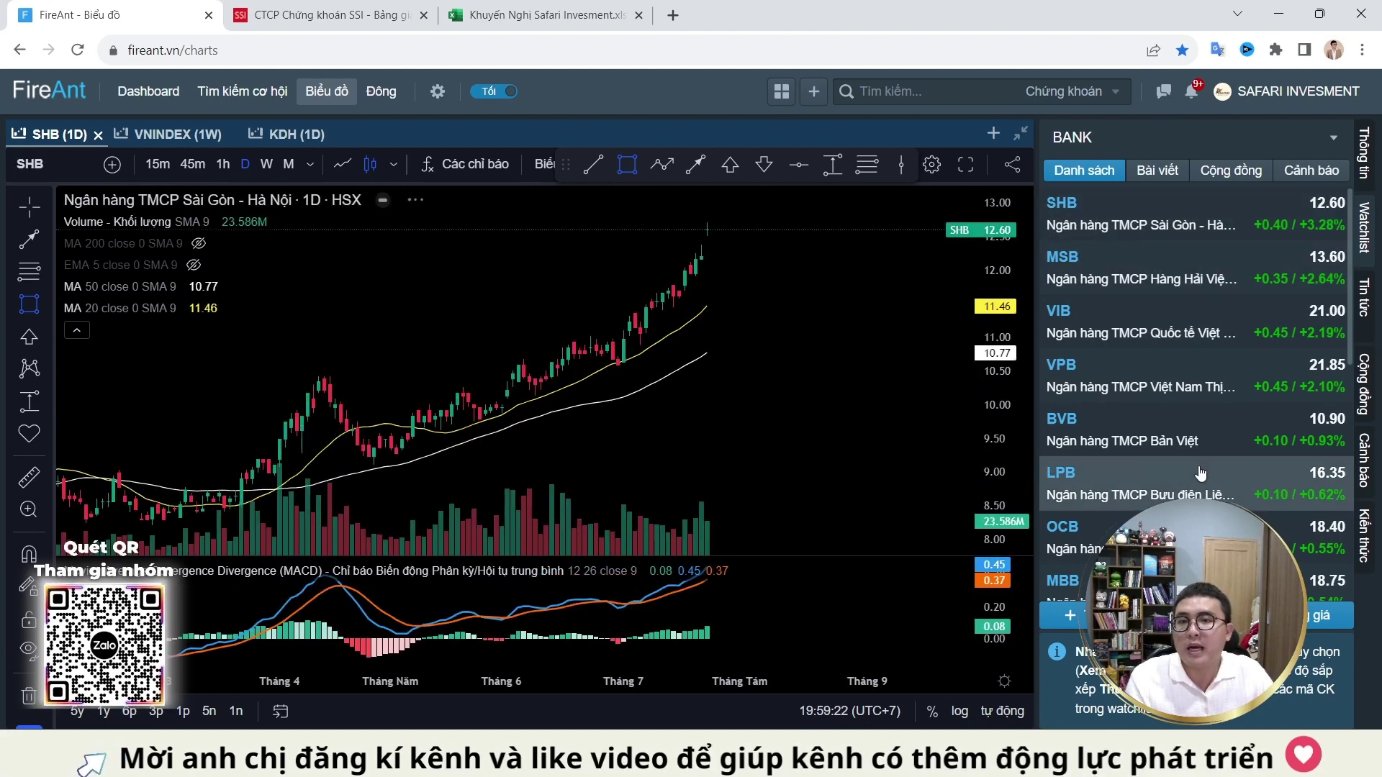
pyautogui.click(1156, 331)
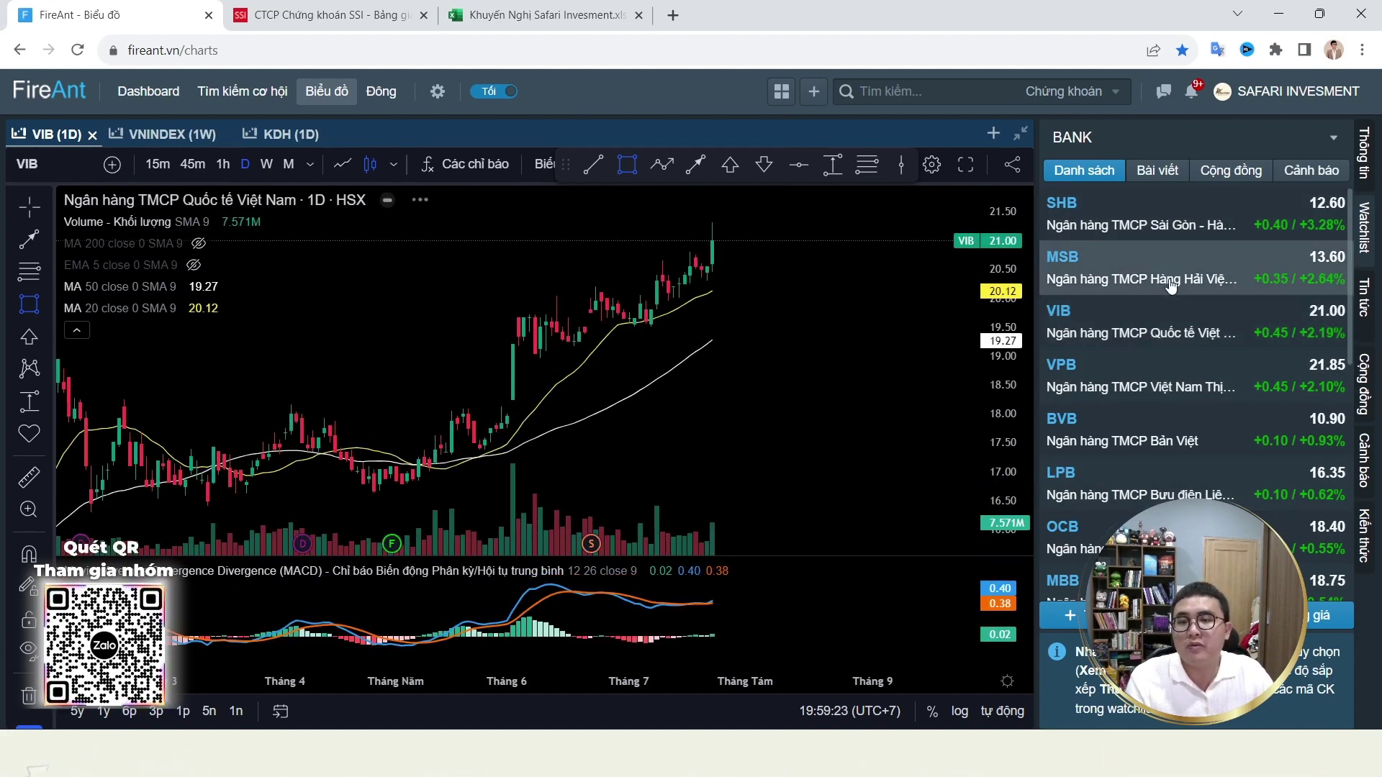
pyautogui.click(1235, 277)
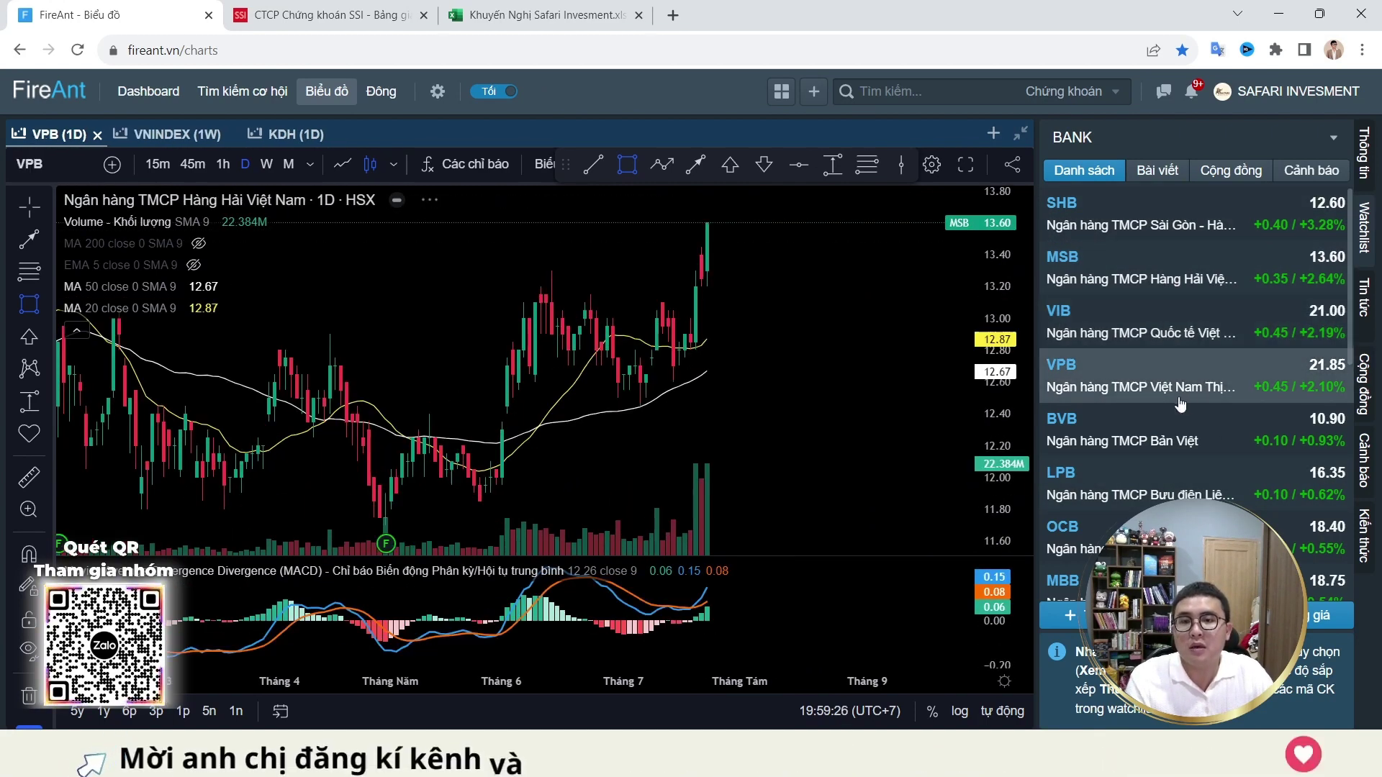
pyautogui.click(1180, 403)
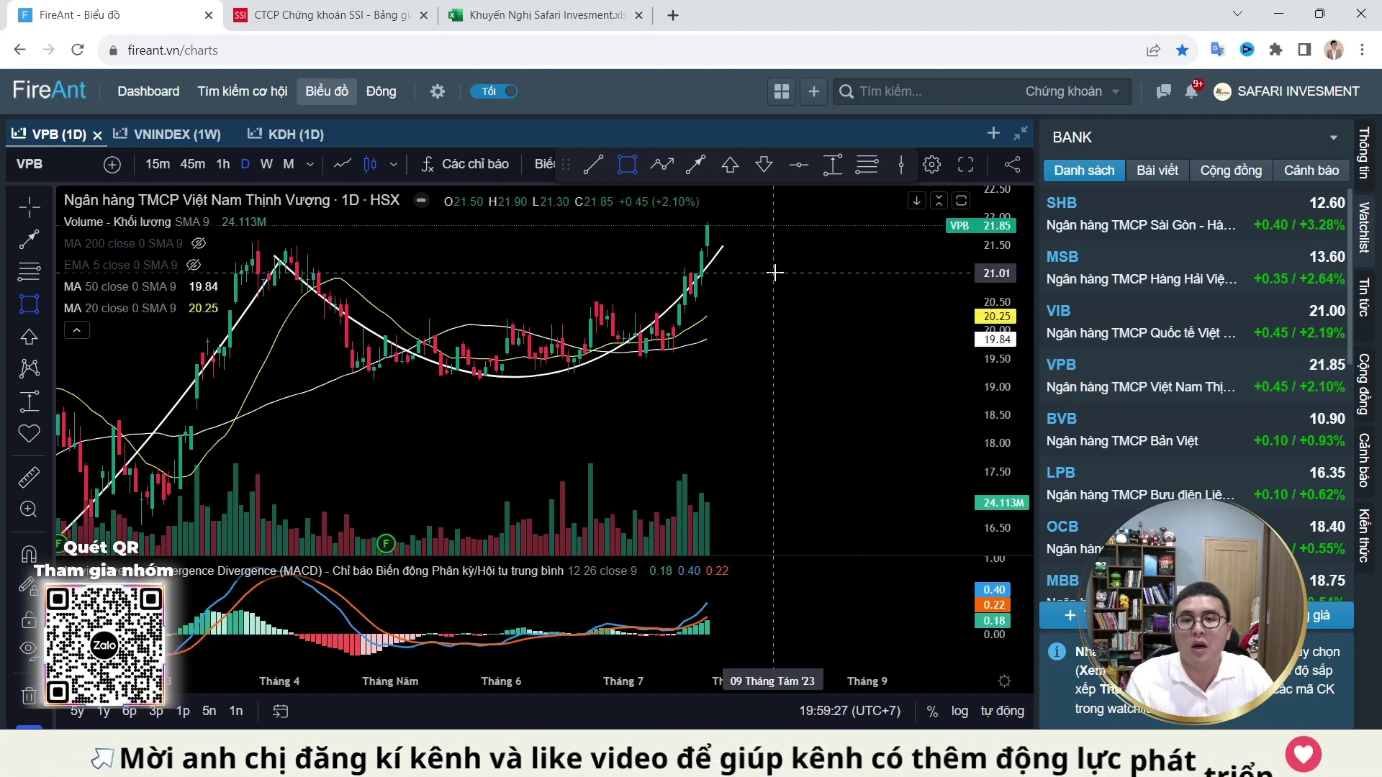
pyautogui.scroll(-1, 1188, 390)
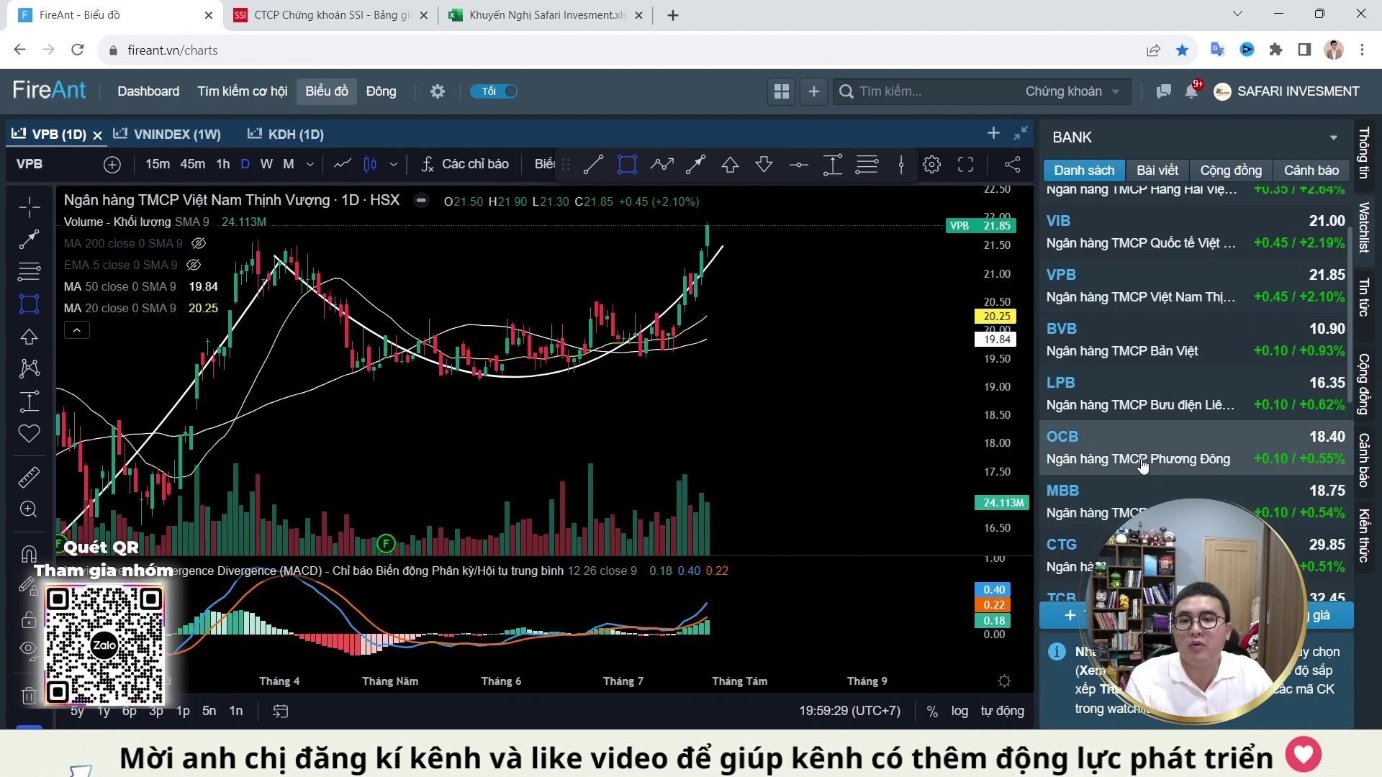
pyautogui.scroll(-3, 1151, 468)
pyautogui.click(1150, 432)
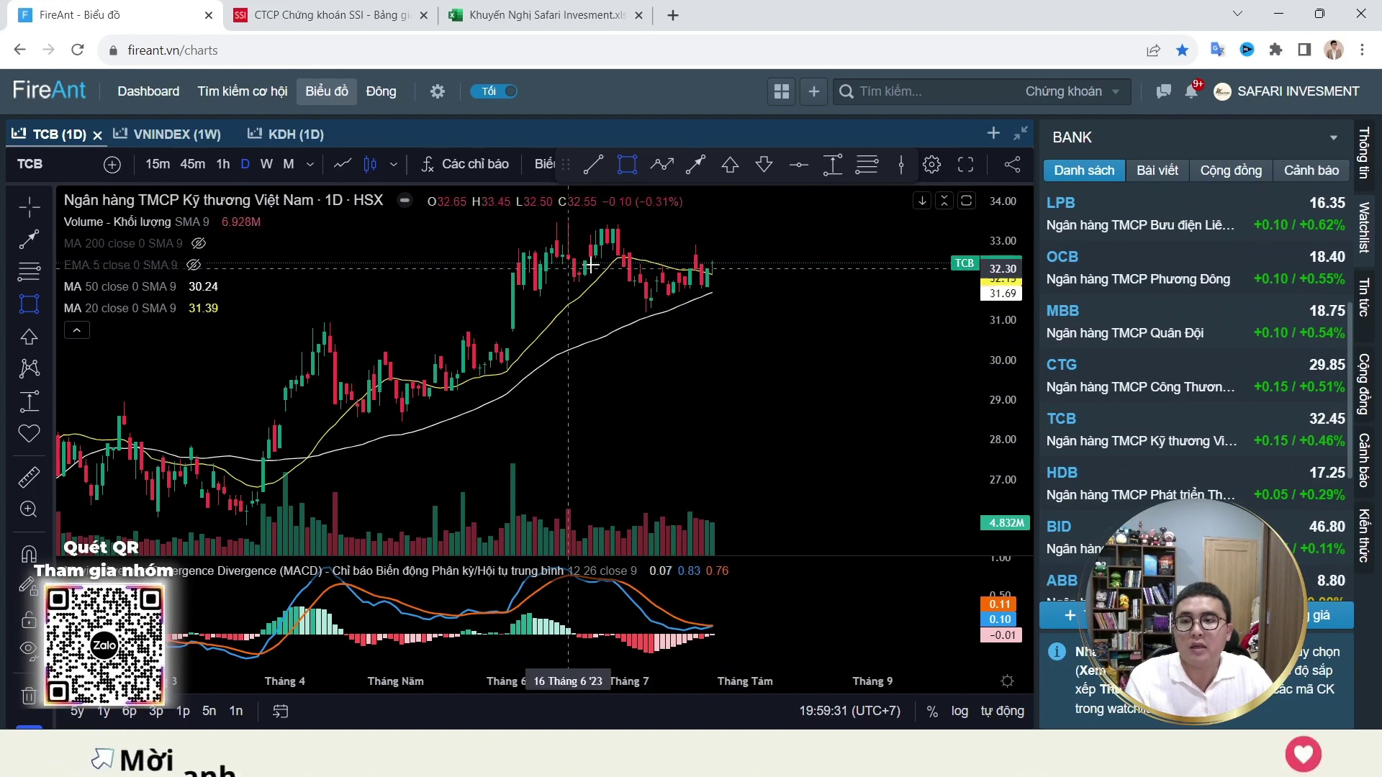
pyautogui.moveTo(889, 332); pyautogui.dragTo(979, 352)
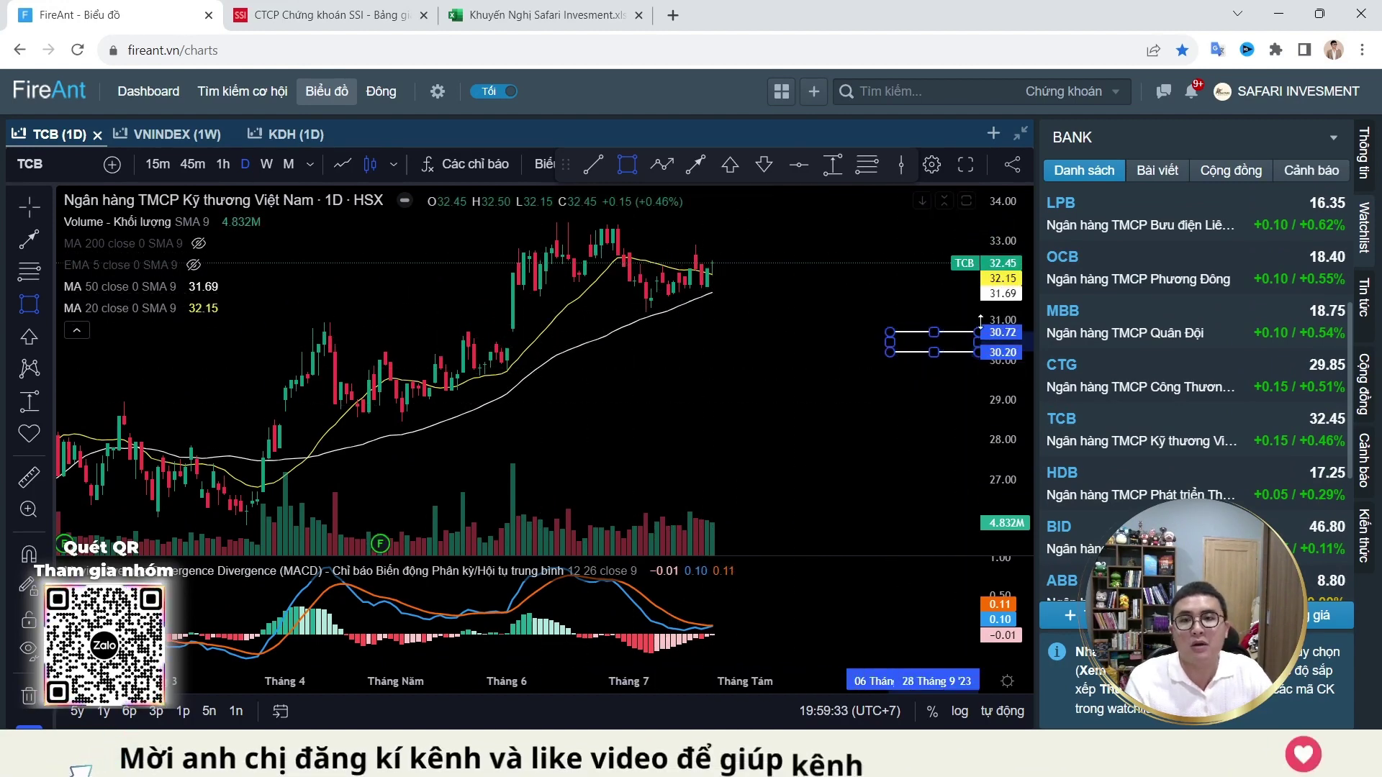
pyautogui.click(918, 403)
pyautogui.press('Delete')
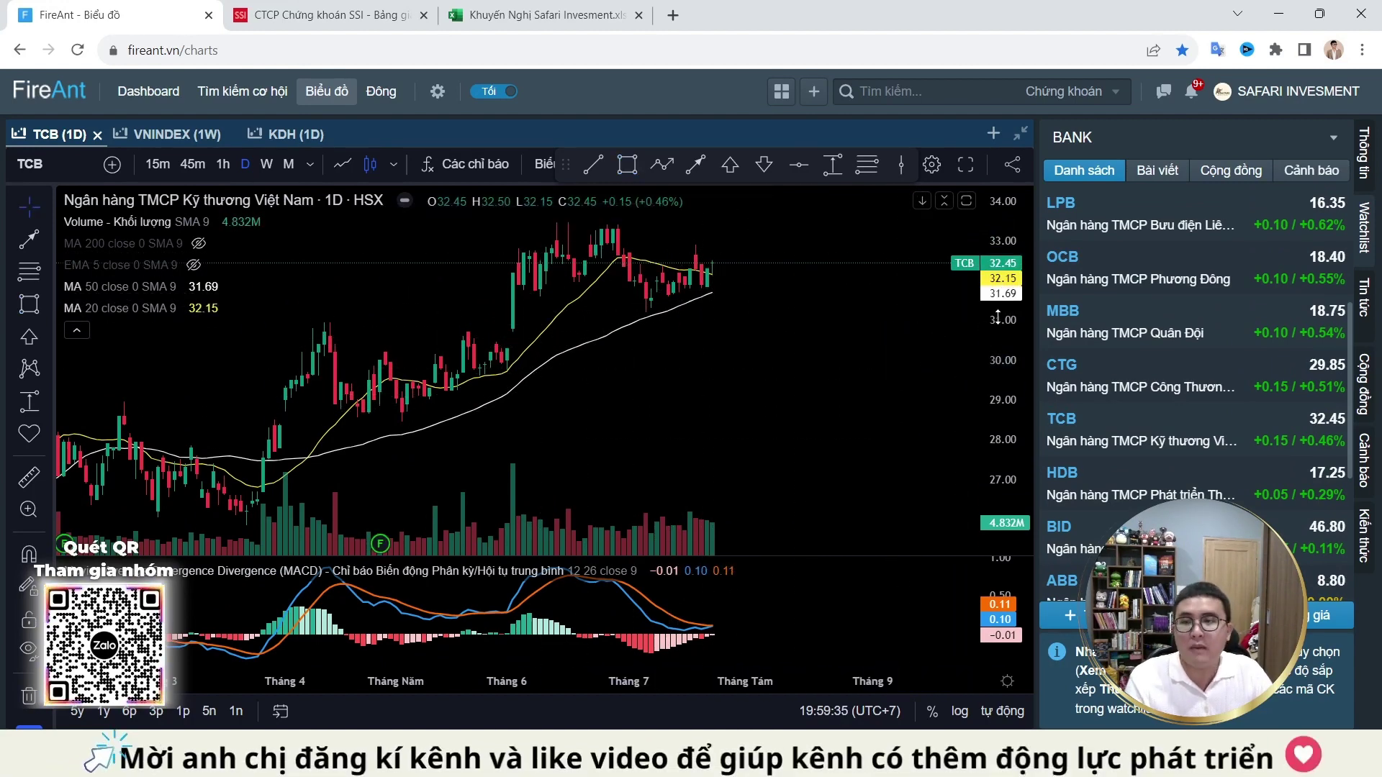
# Step: Browse the available watchlists, check the HOSE price board on SSI iBoard, and return to the FireAnt chart
pyautogui.click(1173, 149)
pyautogui.scroll(-1, 1176, 387)
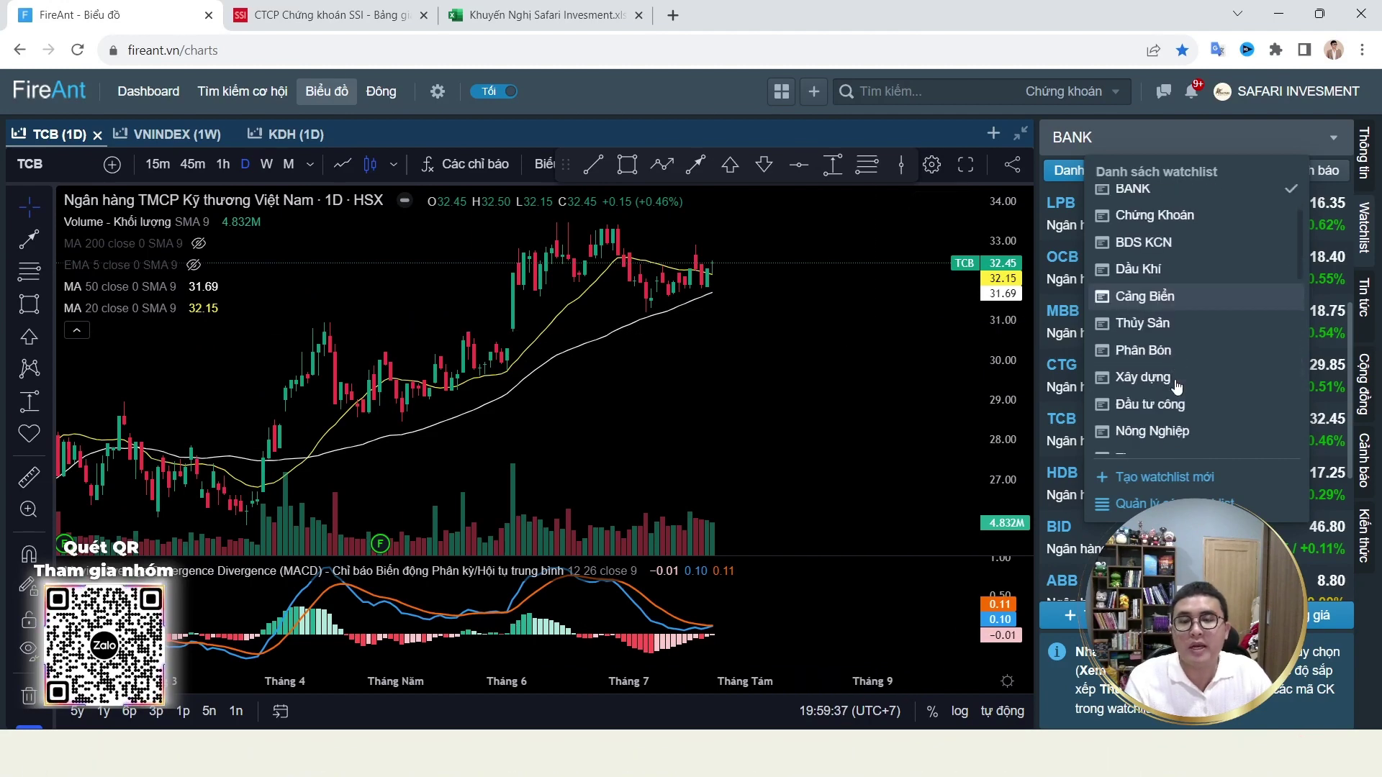
pyautogui.click(362, 10)
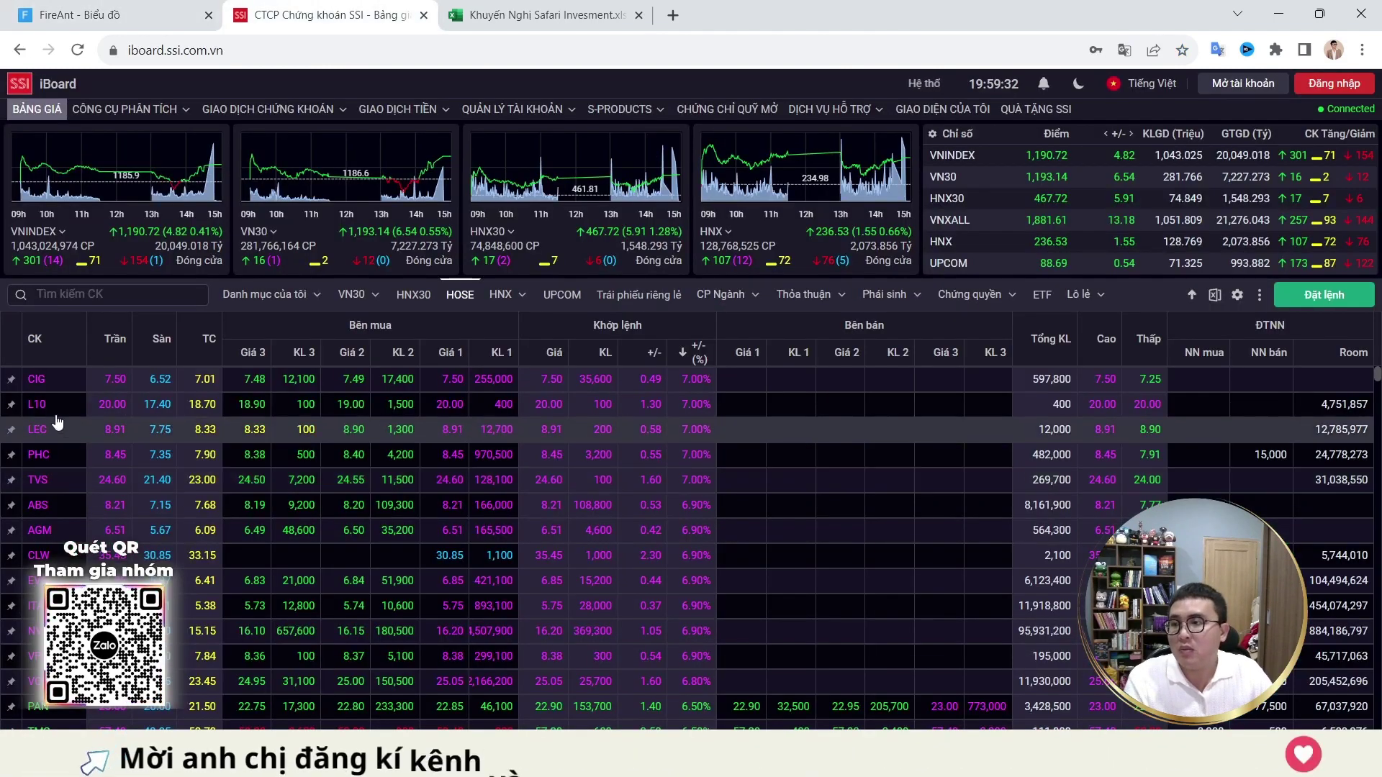
pyautogui.click(86, 14)
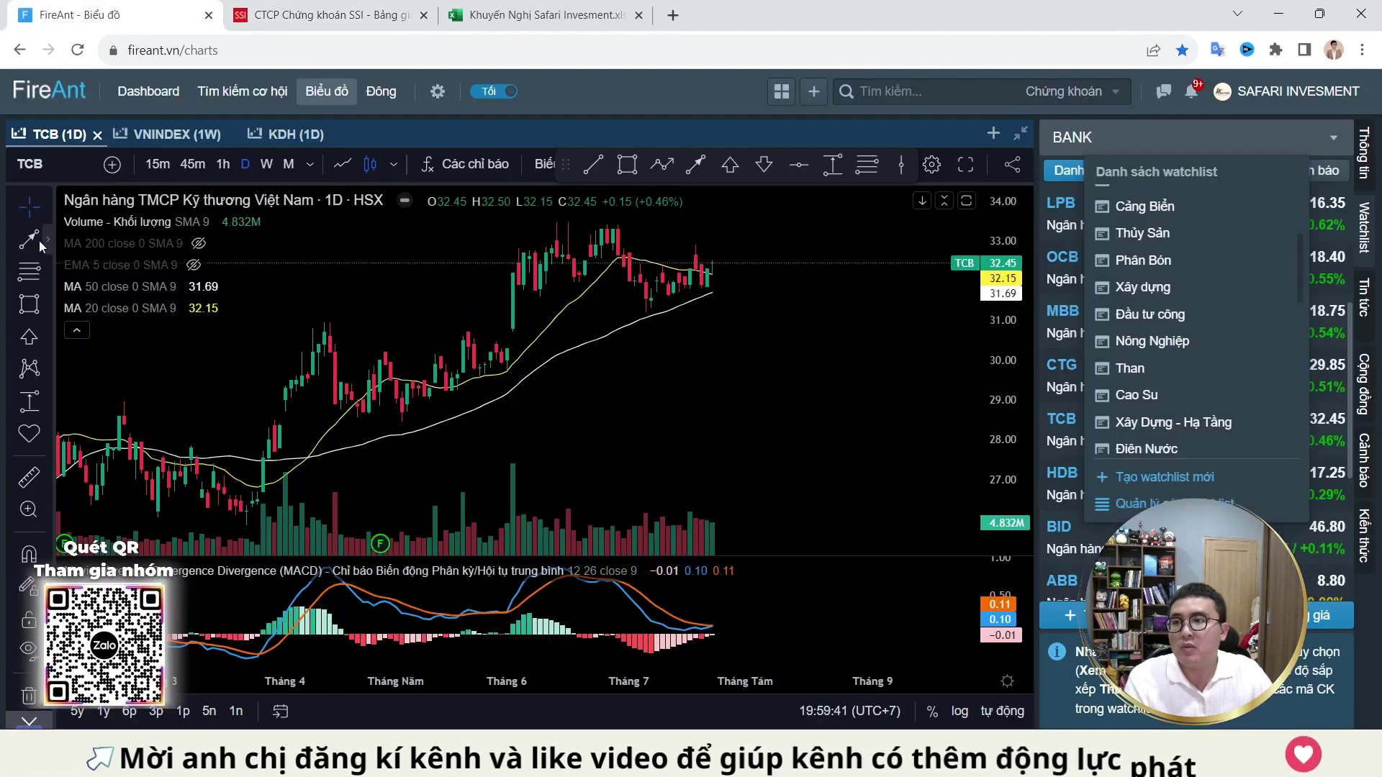
# Step: Load VNINDEX in the daily chart and frame the area beside the latest candle with a small rectangle at about 1190–1198
pyautogui.click(82, 171)
pyautogui.write('VNINDEX')
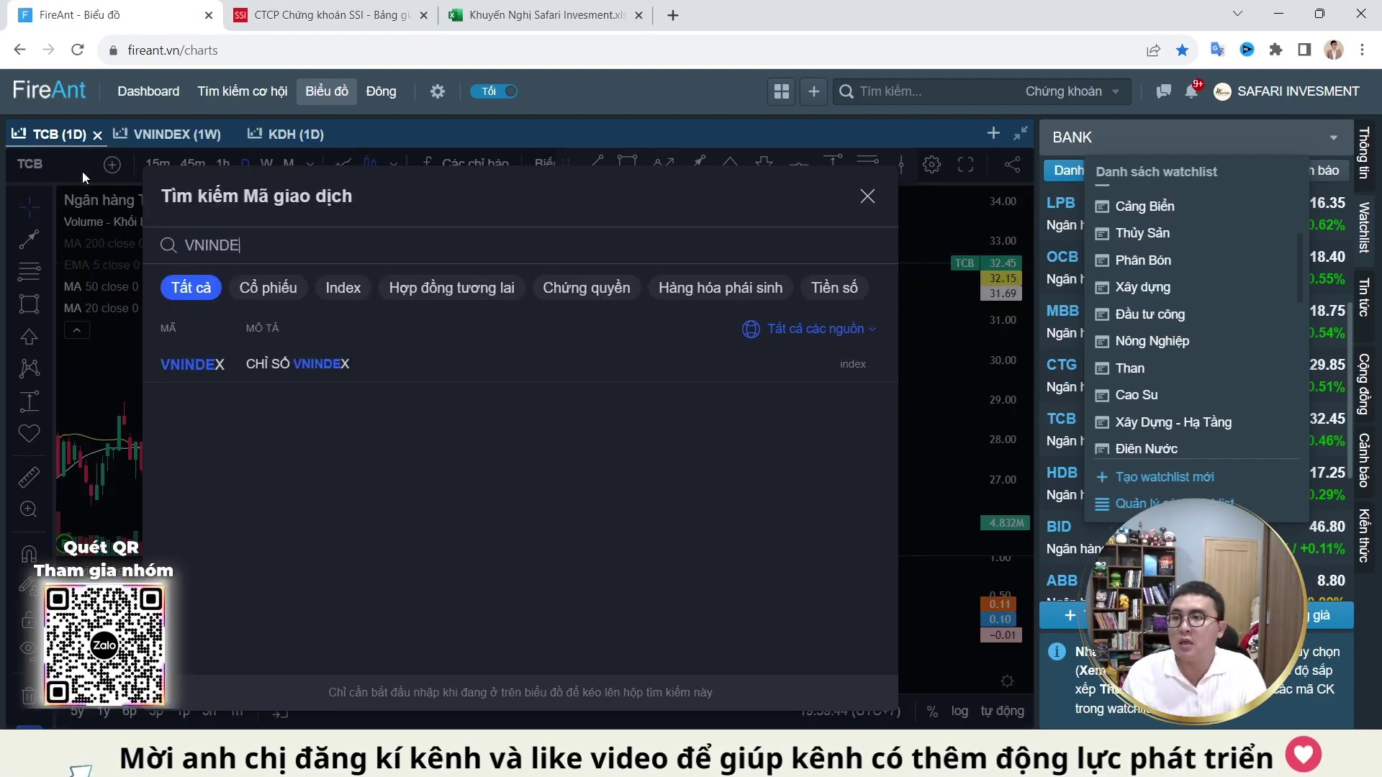
pyautogui.press('Return')
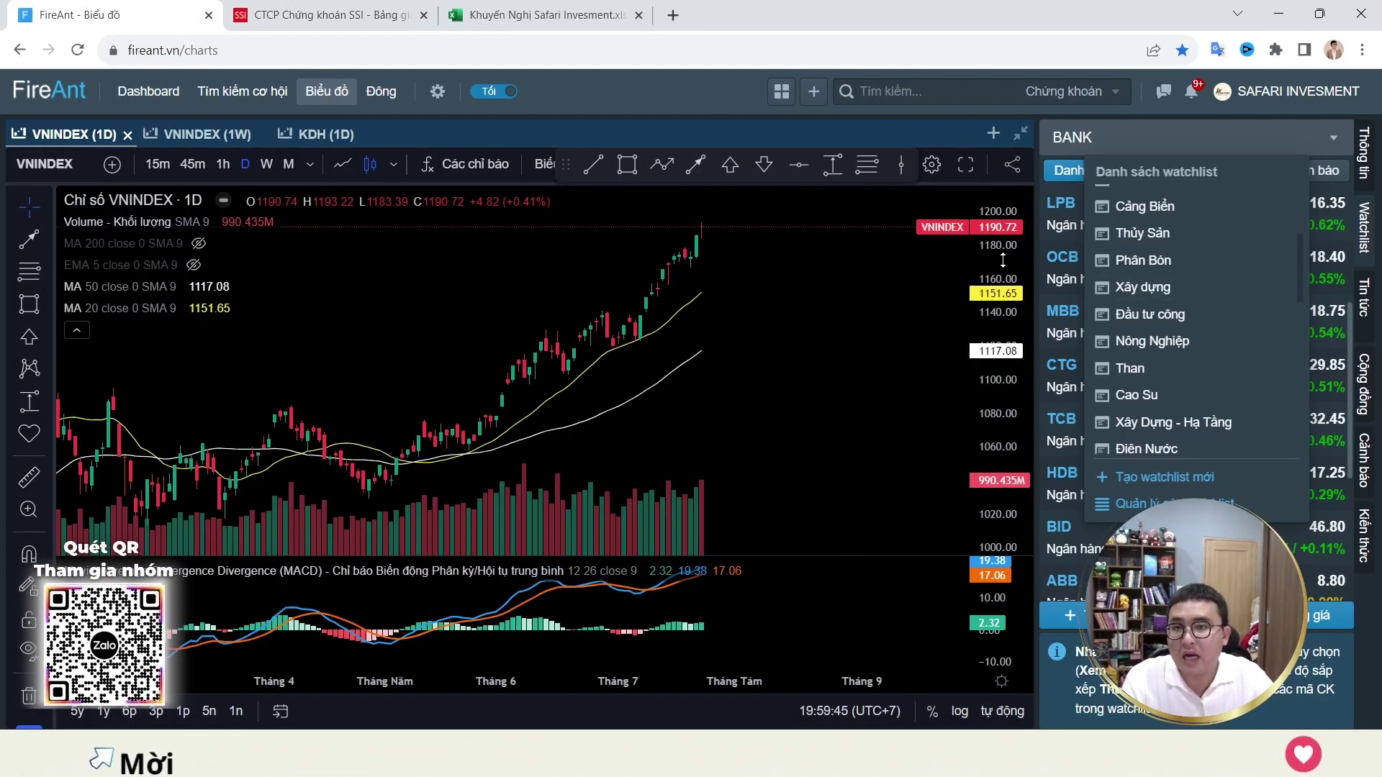
pyautogui.click(20, 307)
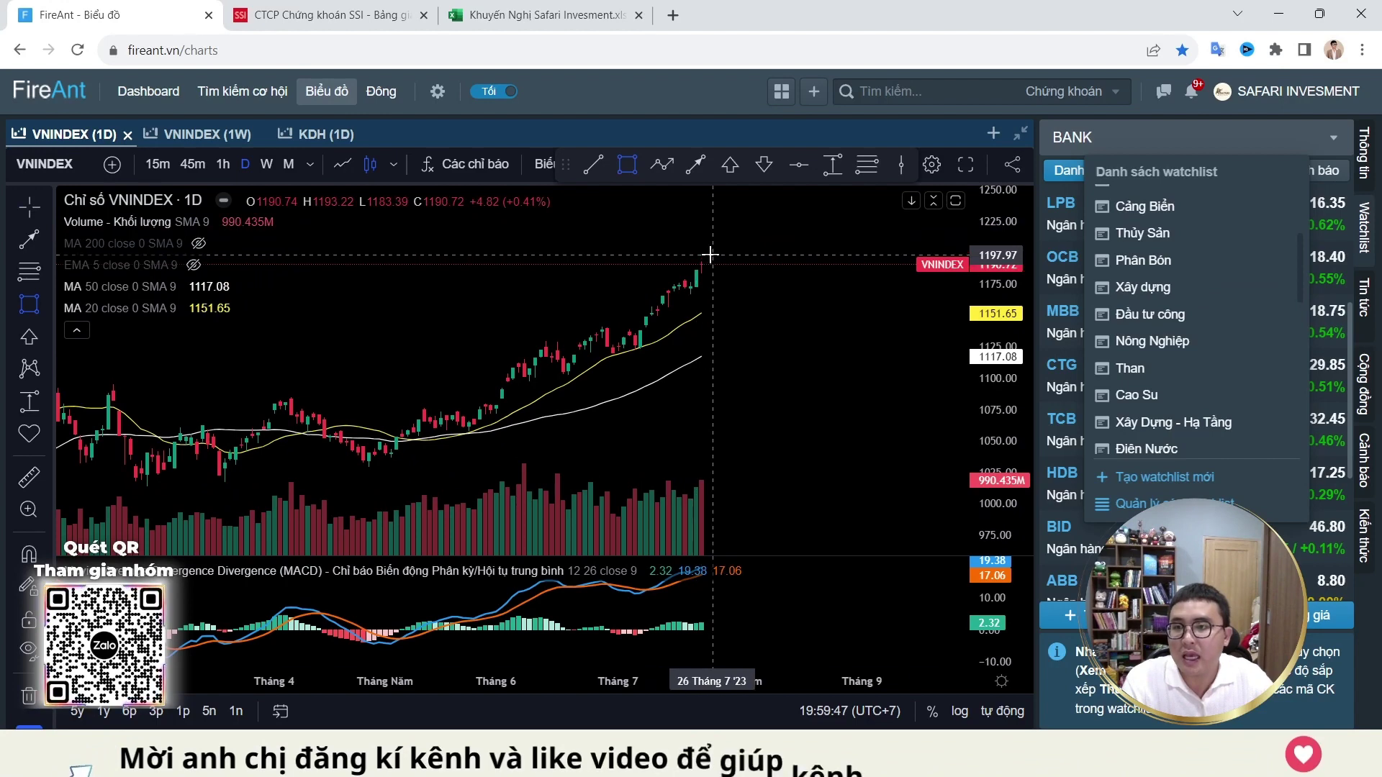
pyautogui.moveTo(707, 254); pyautogui.dragTo(747, 263)
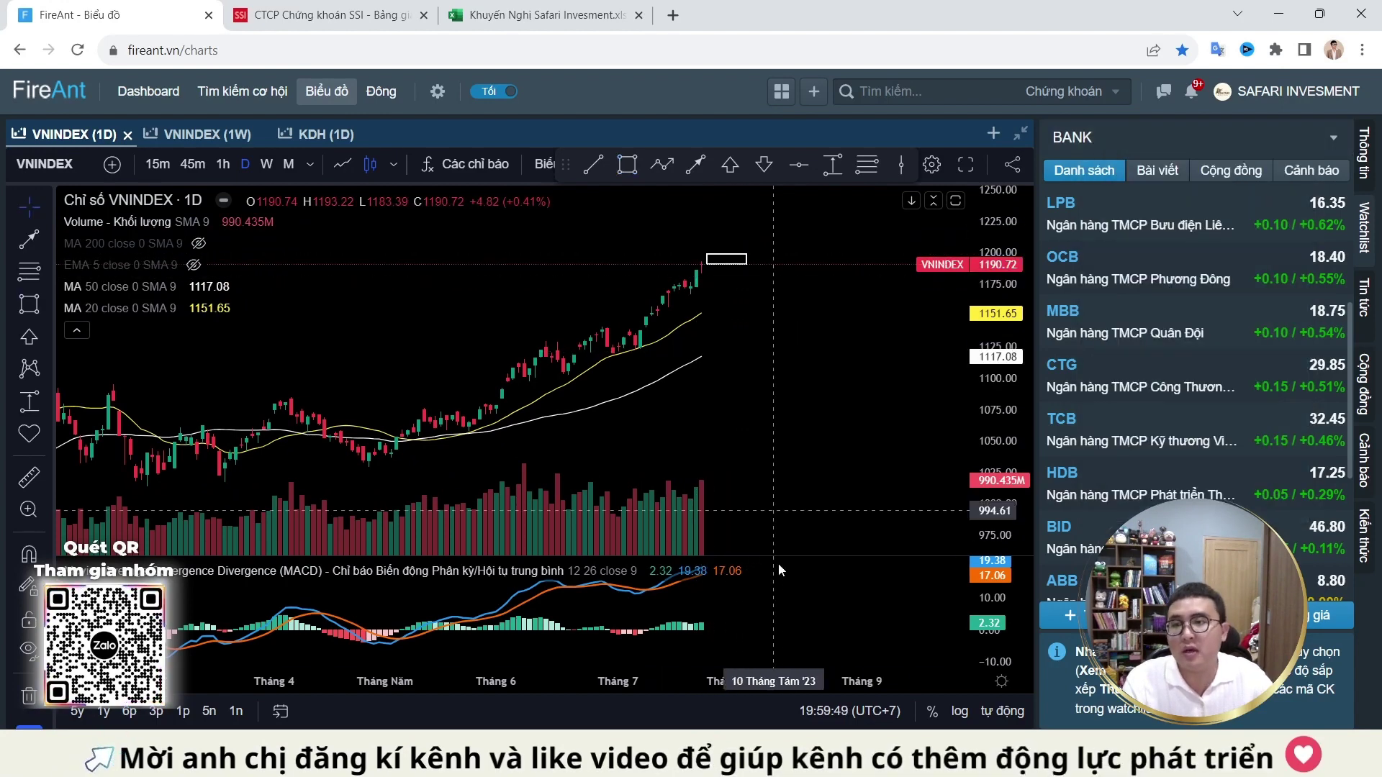
# Step: Enlarge the MACD scale and brush a curve that extends the blue MACD line over a peak and down past late July 2023
pyautogui.moveTo(997, 634); pyautogui.dragTo(952, 640)
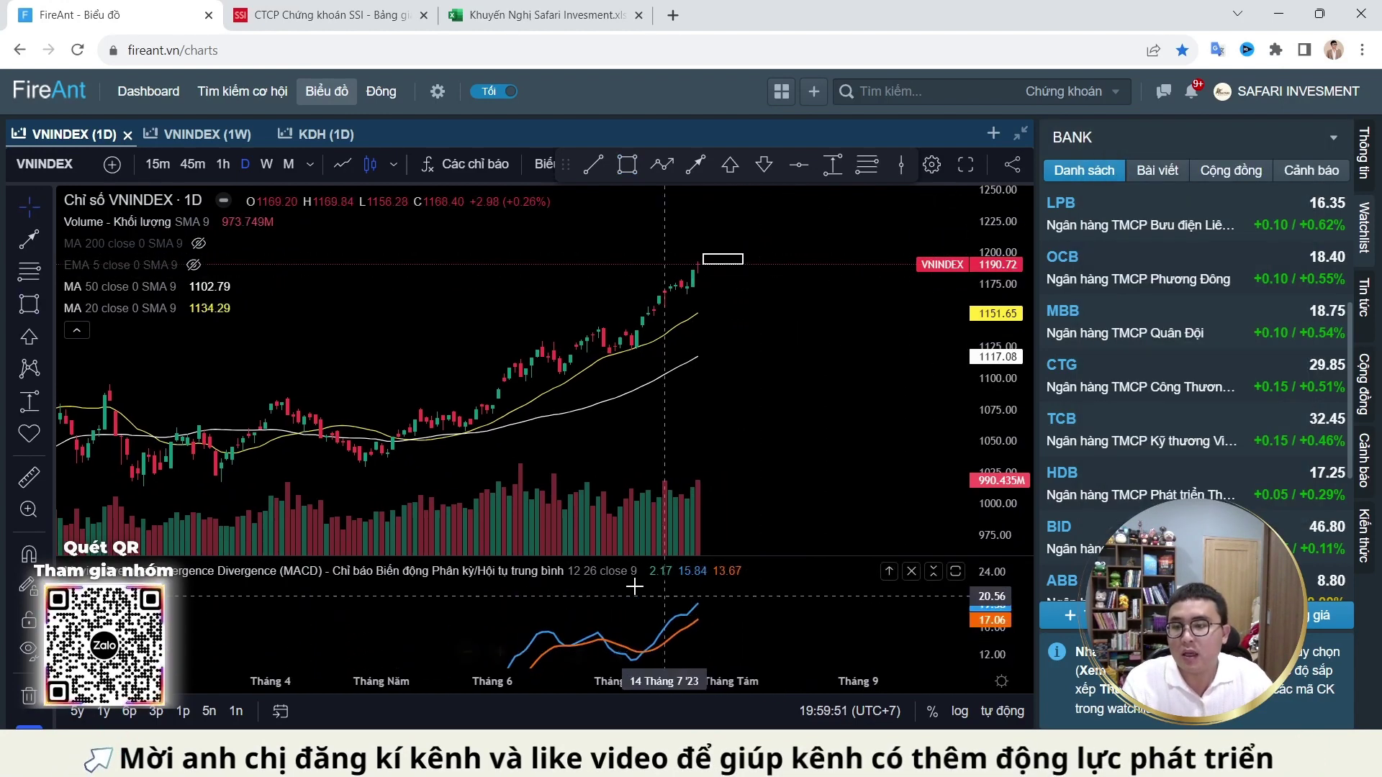
pyautogui.click(50, 337)
pyautogui.click(50, 310)
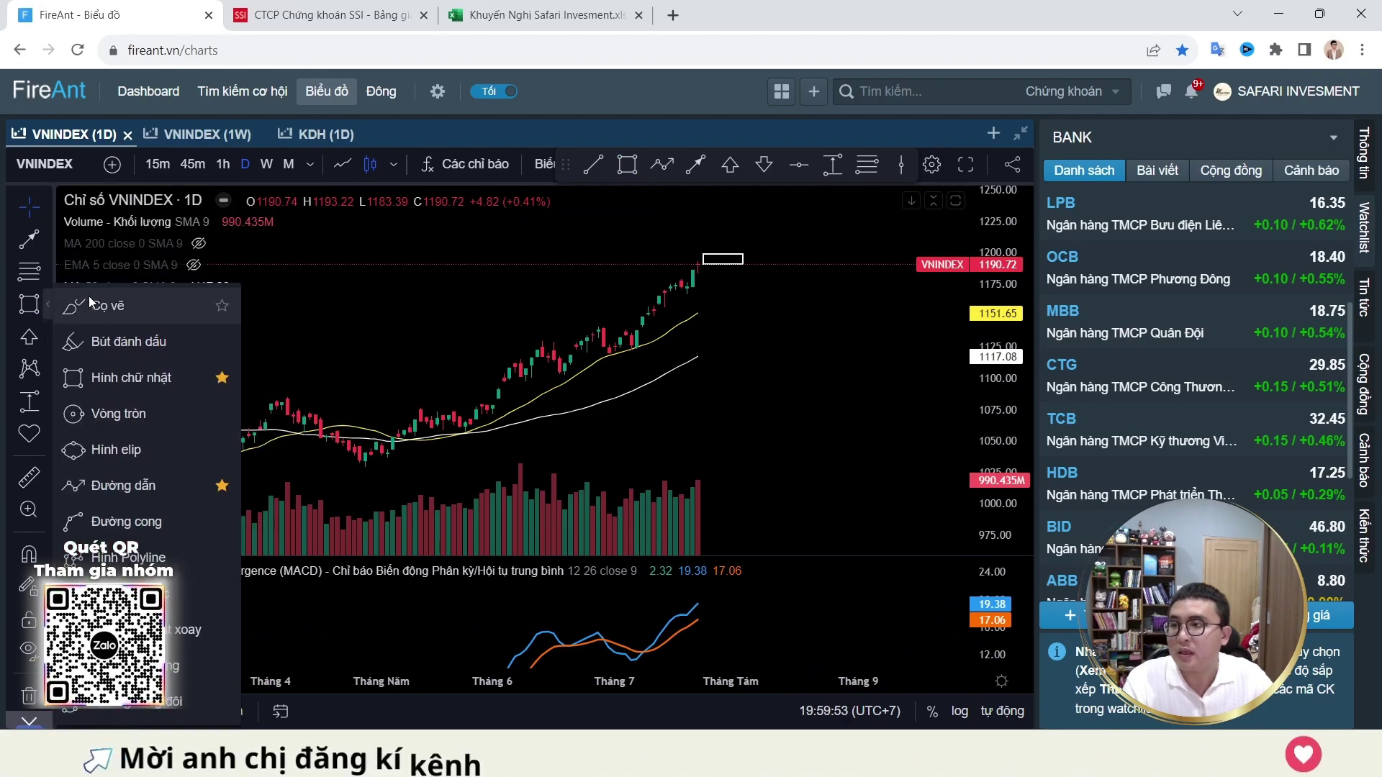
pyautogui.click(92, 302)
pyautogui.moveTo(682, 614); pyautogui.dragTo(705, 599)
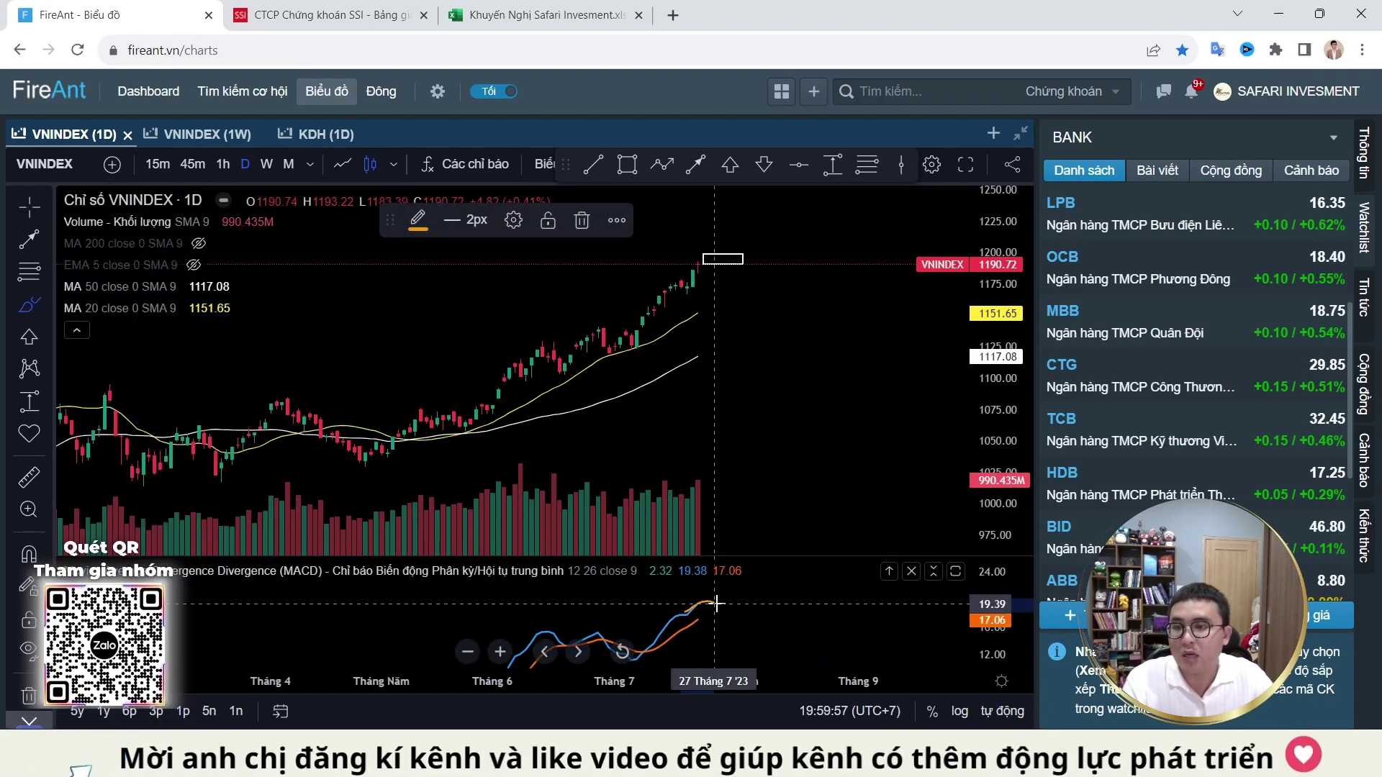
pyautogui.moveTo(720, 606); pyautogui.dragTo(731, 651)
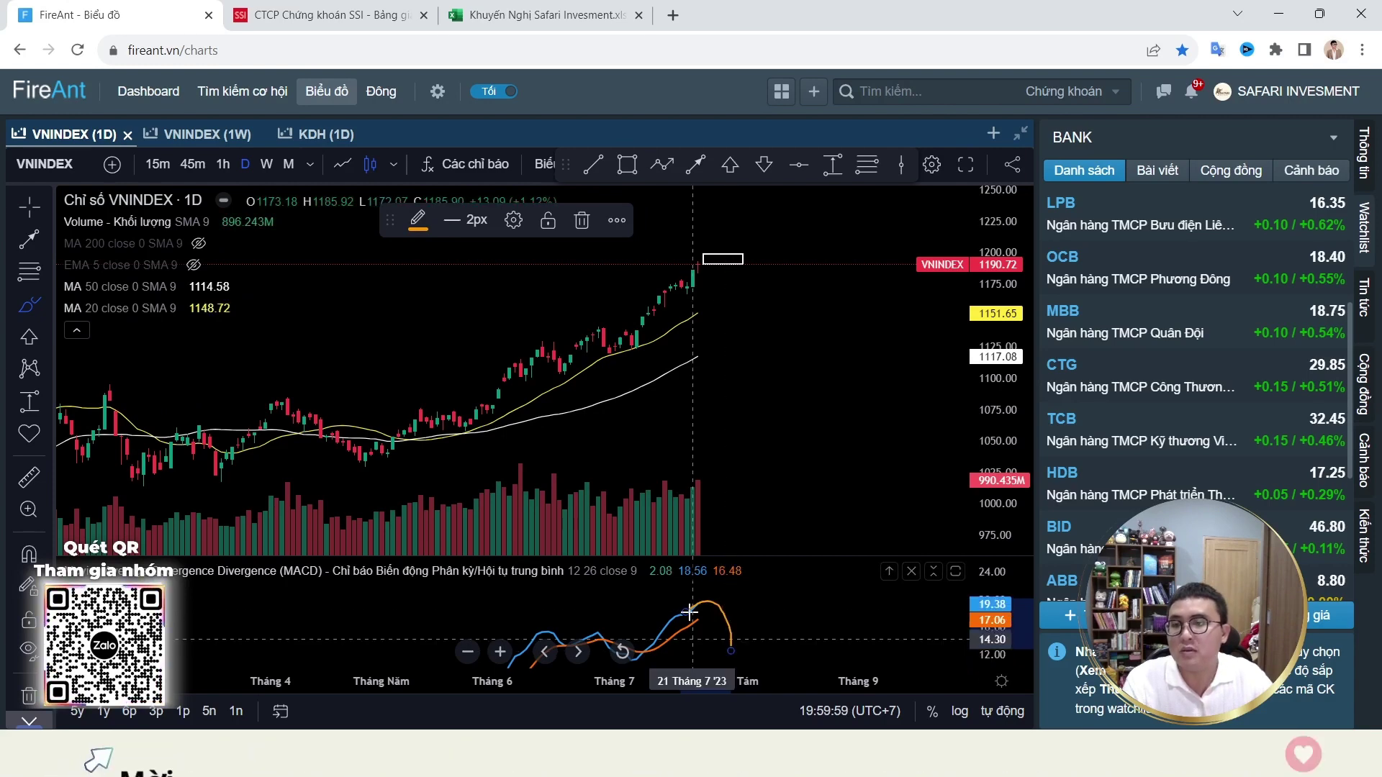
# Step: Examine VNINDEX's past price moves and MACD from 2019 to 2022, ending around the January 2021 peak
pyautogui.scroll(-6, 804, 398)
pyautogui.scroll(-2, 626, 394)
pyautogui.click(29, 209)
pyautogui.moveTo(462, 379); pyautogui.dragTo(607, 369)
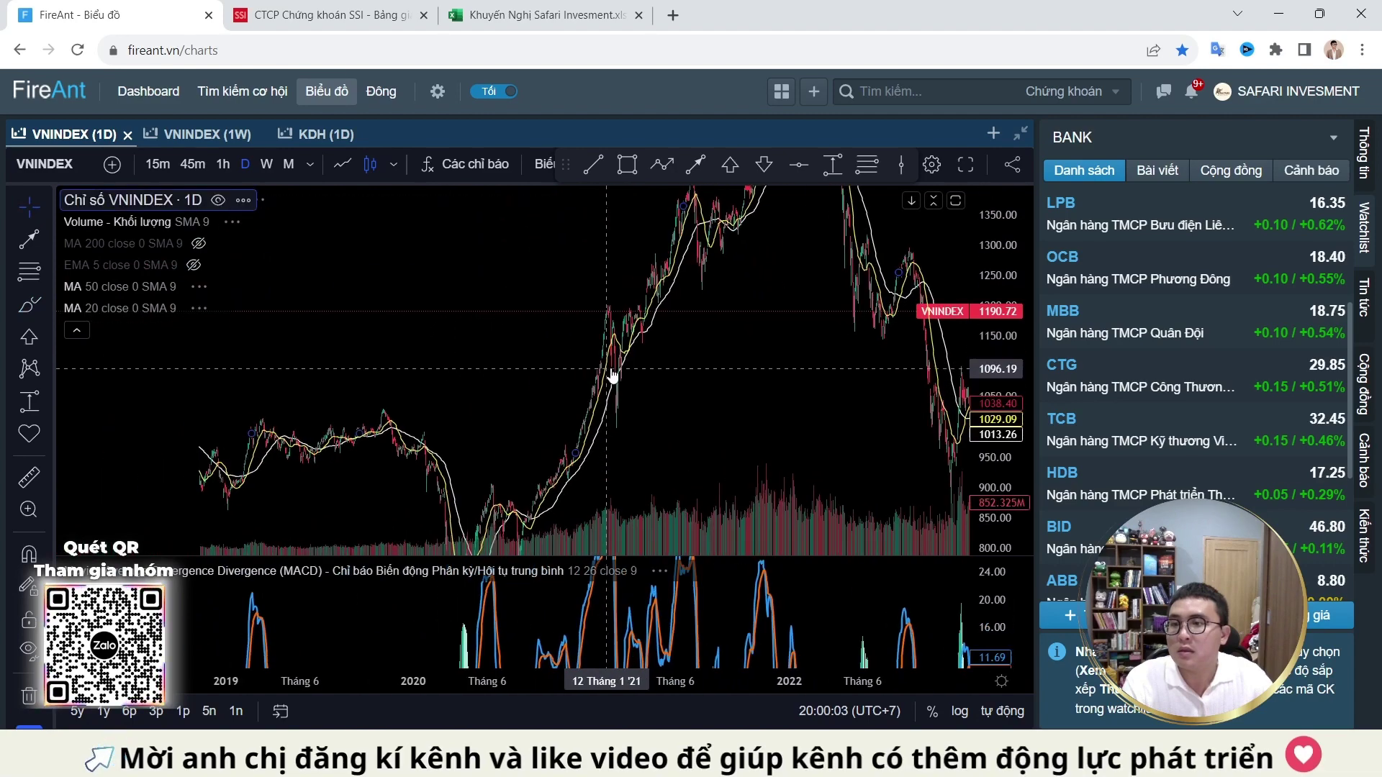
pyautogui.scroll(3, 827, 355)
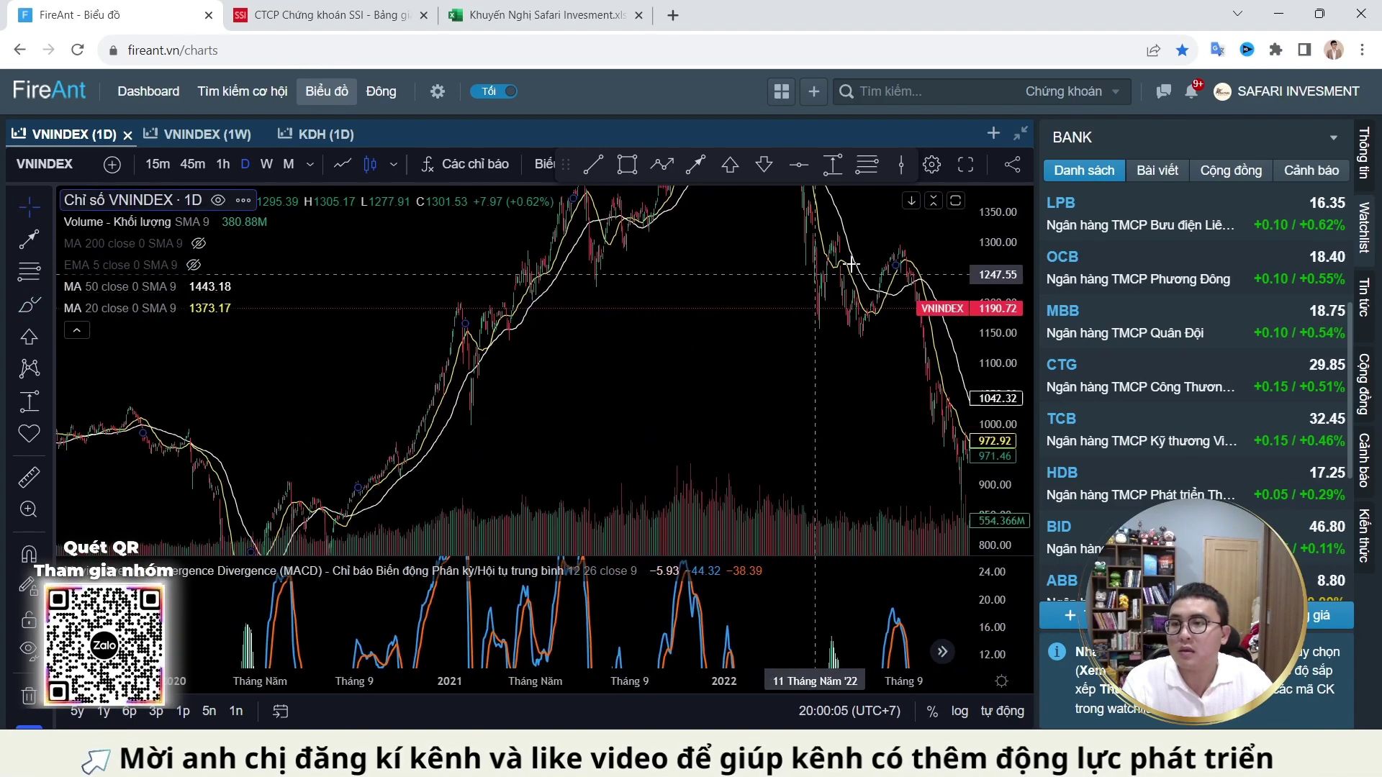
pyautogui.moveTo(817, 279); pyautogui.dragTo(824, 258)
pyautogui.moveTo(1005, 231); pyautogui.dragTo(1004, 435)
pyautogui.scroll(5, 519, 423)
pyautogui.moveTo(138, 439); pyautogui.dragTo(453, 428)
pyautogui.scroll(2, 452, 428)
pyautogui.moveTo(288, 435); pyautogui.dragTo(633, 412)
pyautogui.moveTo(997, 592); pyautogui.dragTo(997, 657)
pyautogui.moveTo(885, 594); pyautogui.dragTo(884, 629)
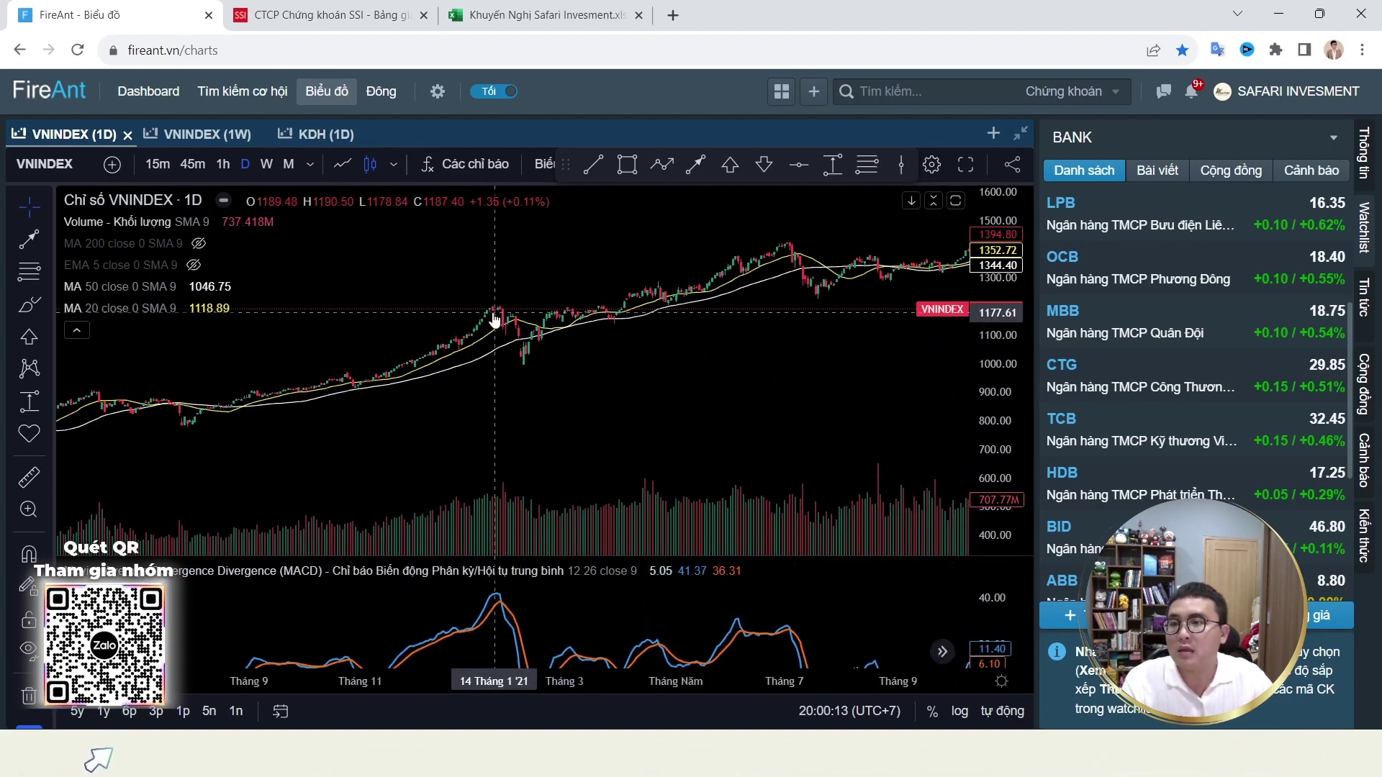
# Step: Frame the January 2021 MACD peak with a rectangle spanning about 36 to 44
pyautogui.click(627, 164)
pyautogui.moveTo(493, 587); pyautogui.dragTo(523, 609)
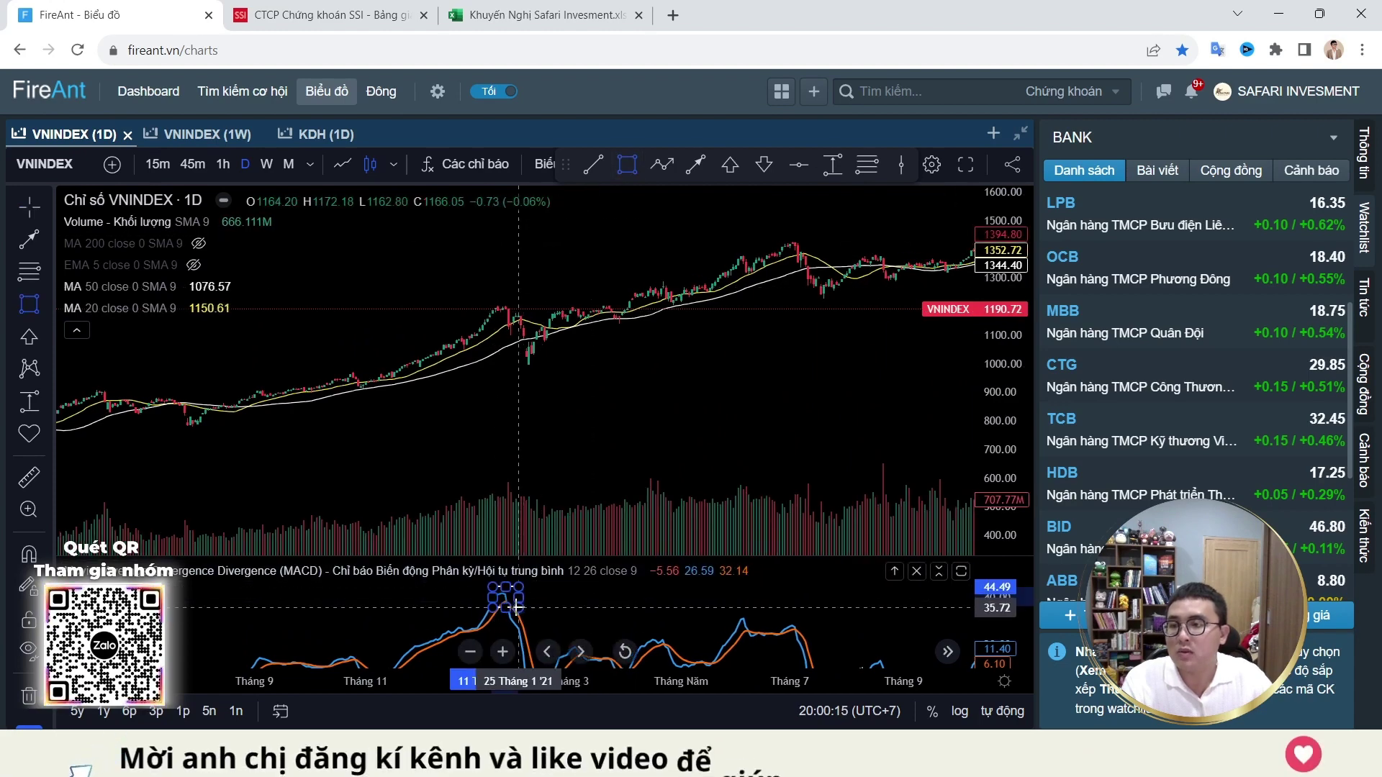
pyautogui.click(515, 609)
pyautogui.click(659, 610)
pyautogui.moveTo(660, 611); pyautogui.dragTo(603, 607)
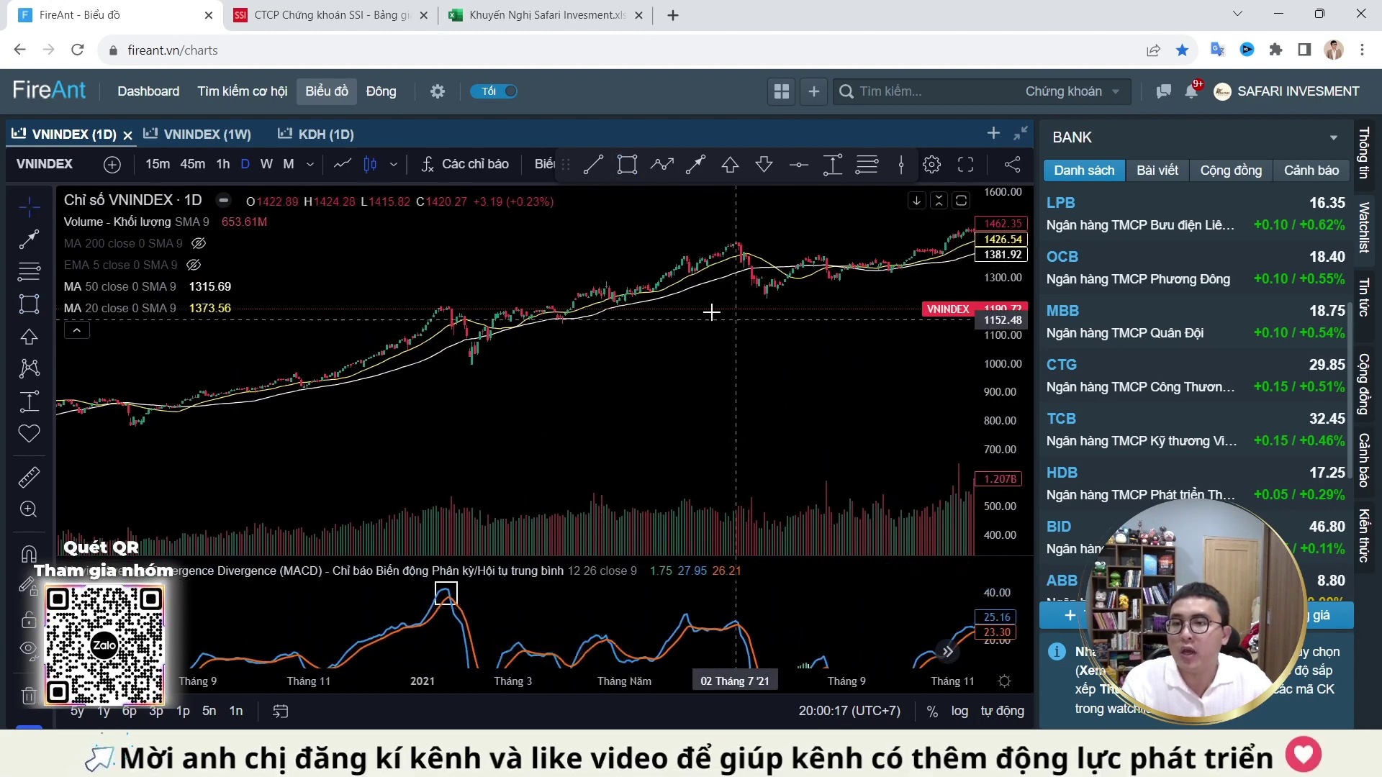
# Step: Frame the early June 2021 VNINDEX candles with a small rectangle at about 1350–1388
pyautogui.click(29, 303)
pyautogui.moveTo(685, 255); pyautogui.dragTo(696, 263)
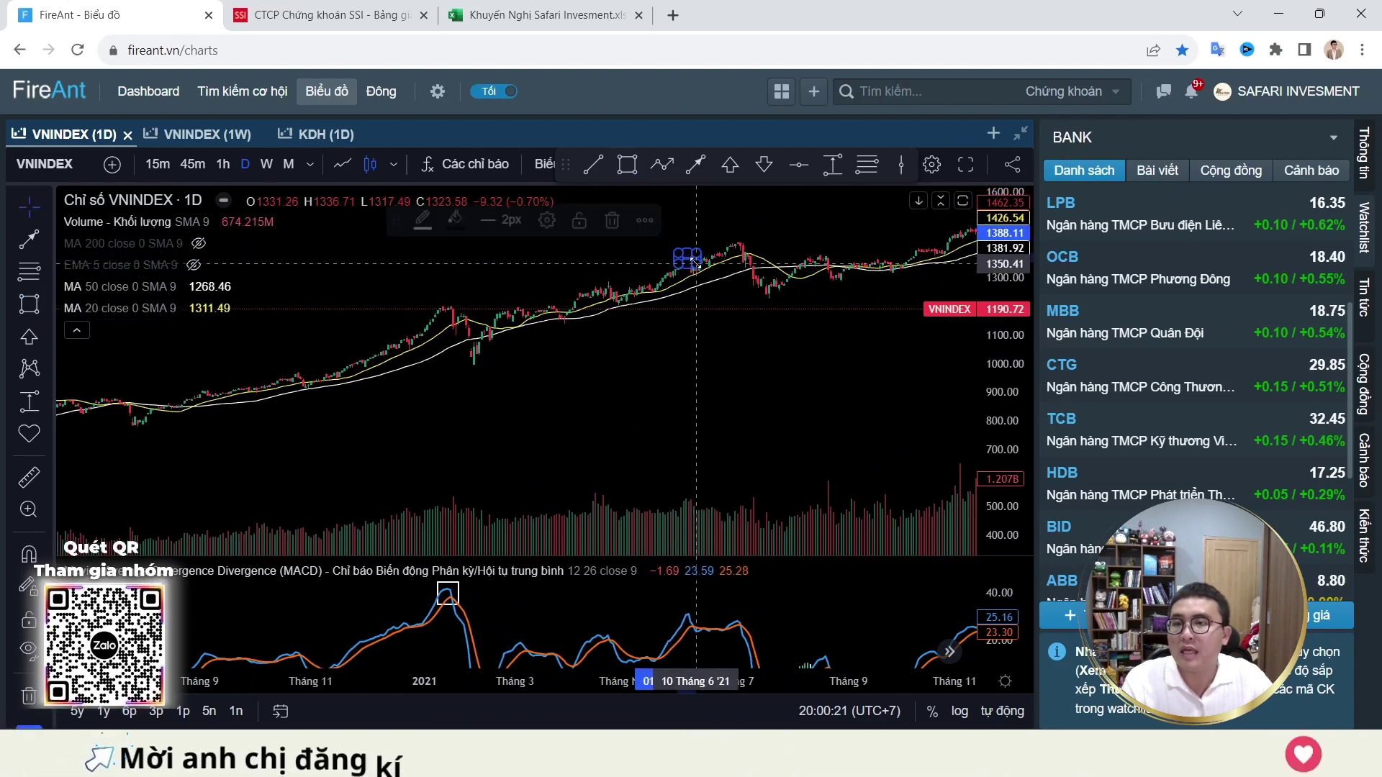
pyautogui.scroll(3, 725, 627)
pyautogui.moveTo(705, 620); pyautogui.dragTo(758, 611)
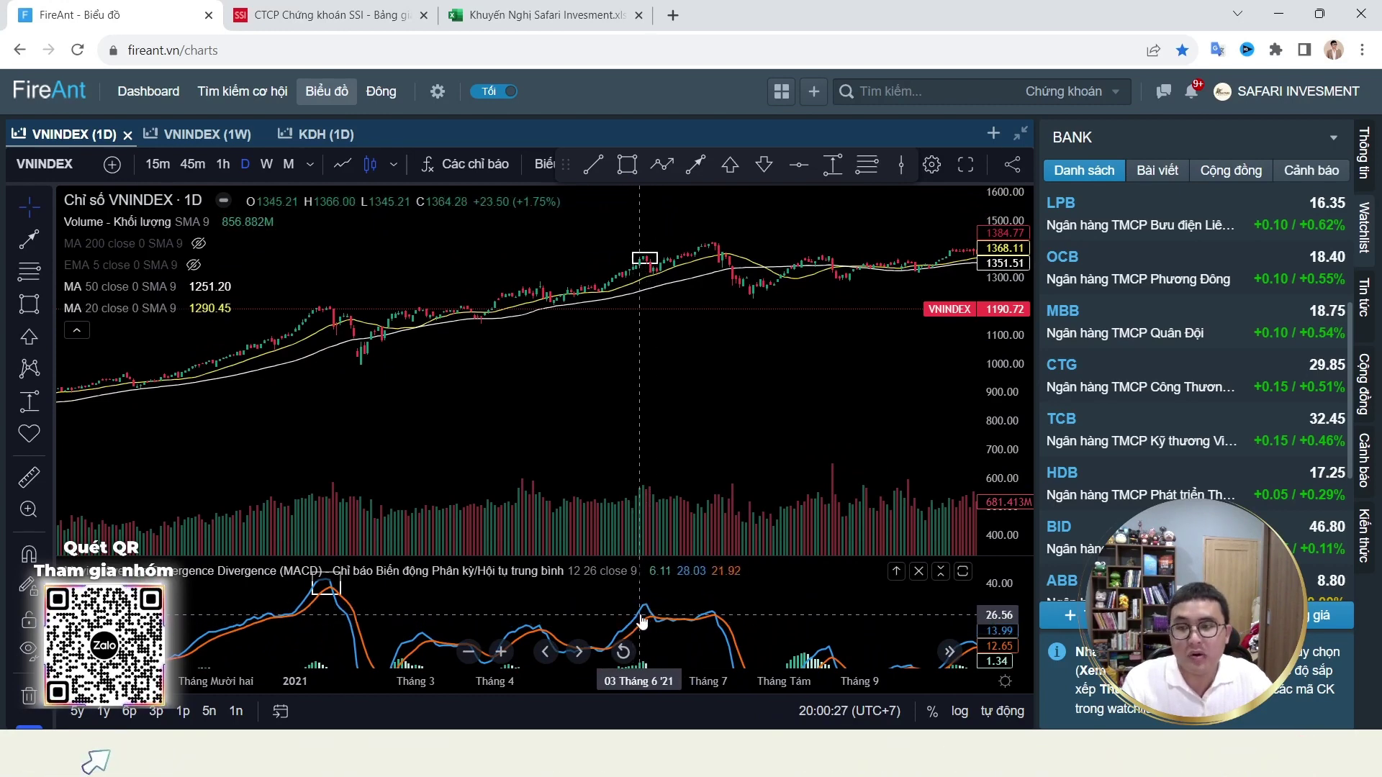
# Step: Draw an upward arrow on the MACD rise from early January 2021, starting at about 25, into the framed peak
pyautogui.click(685, 169)
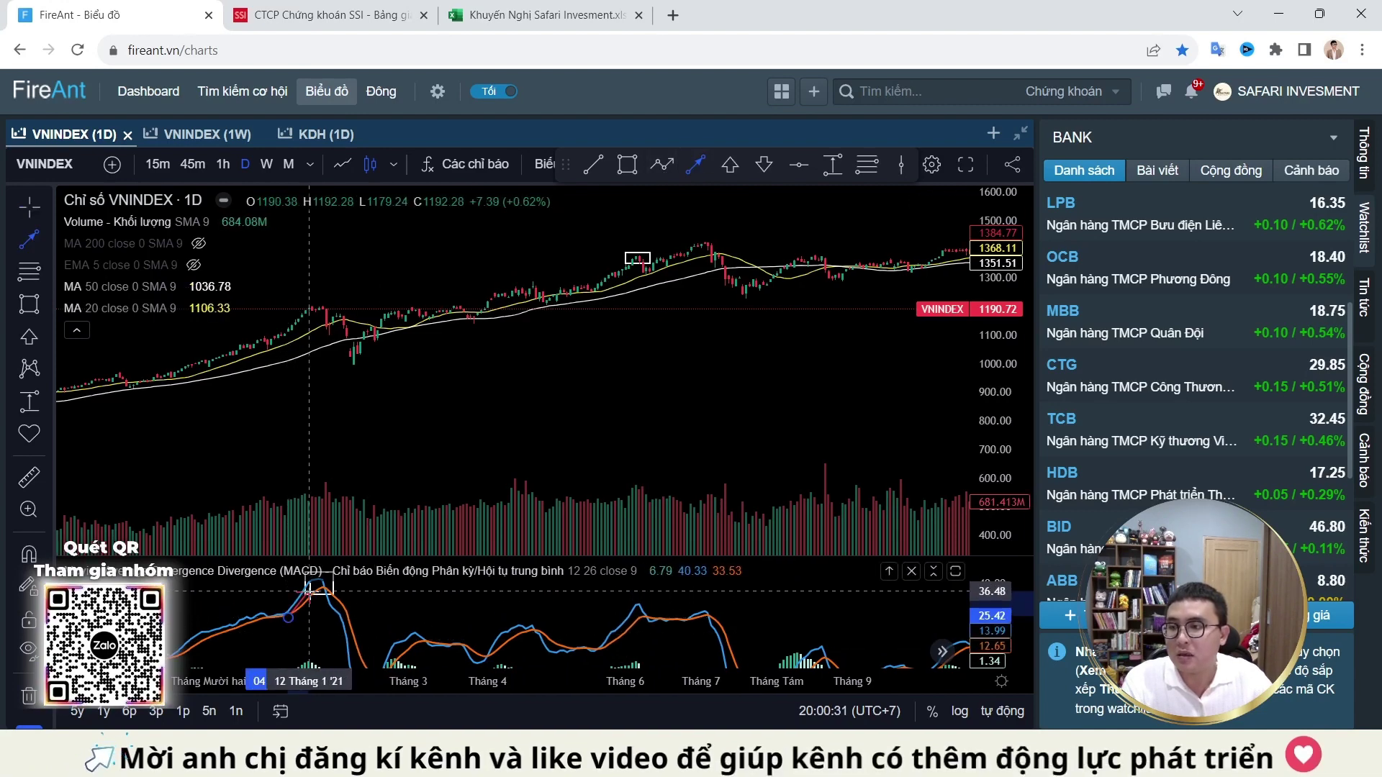
pyautogui.moveTo(382, 611); pyautogui.dragTo(384, 623)
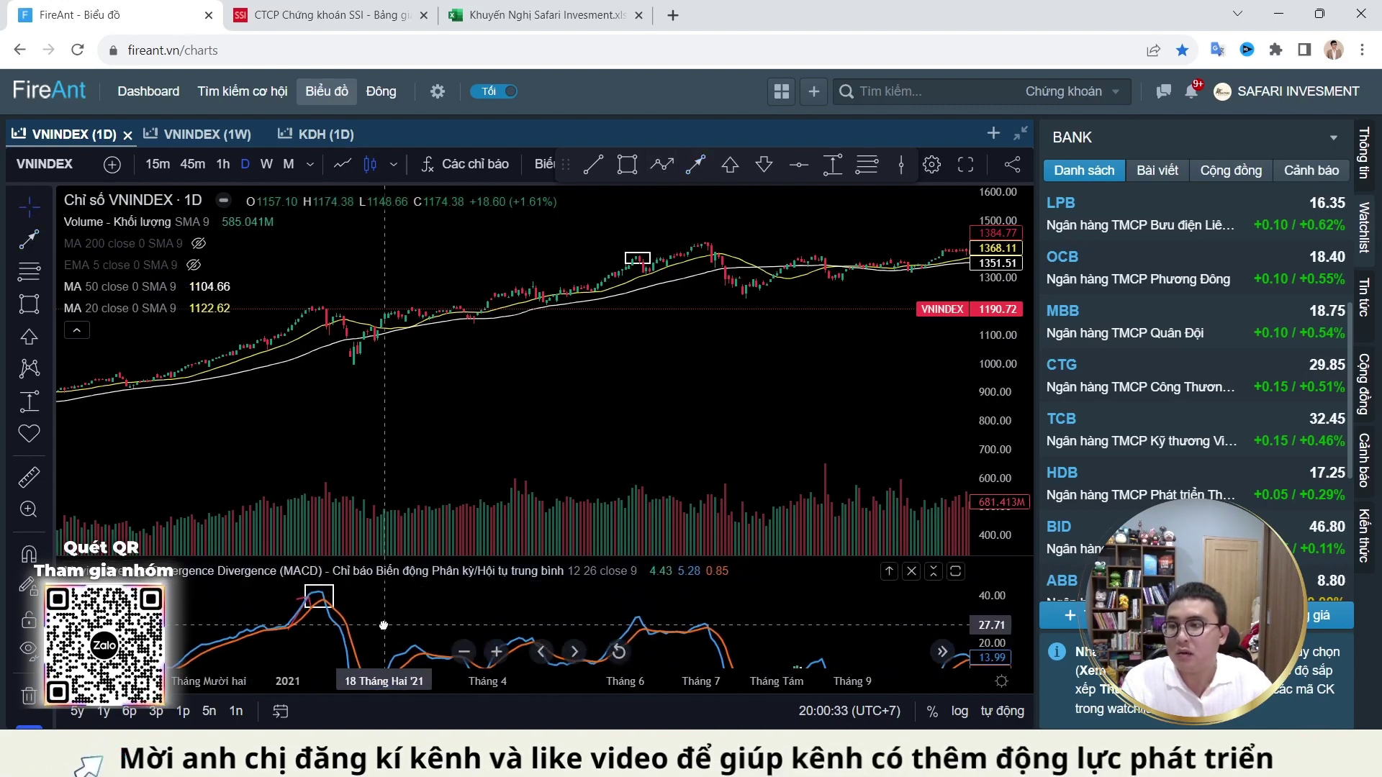
pyautogui.click(436, 605)
# Step: Draw an upward arrow along the MACD rise into the early June 2021 peak, from about 16 to 28
pyautogui.moveTo(560, 648); pyautogui.dragTo(495, 616)
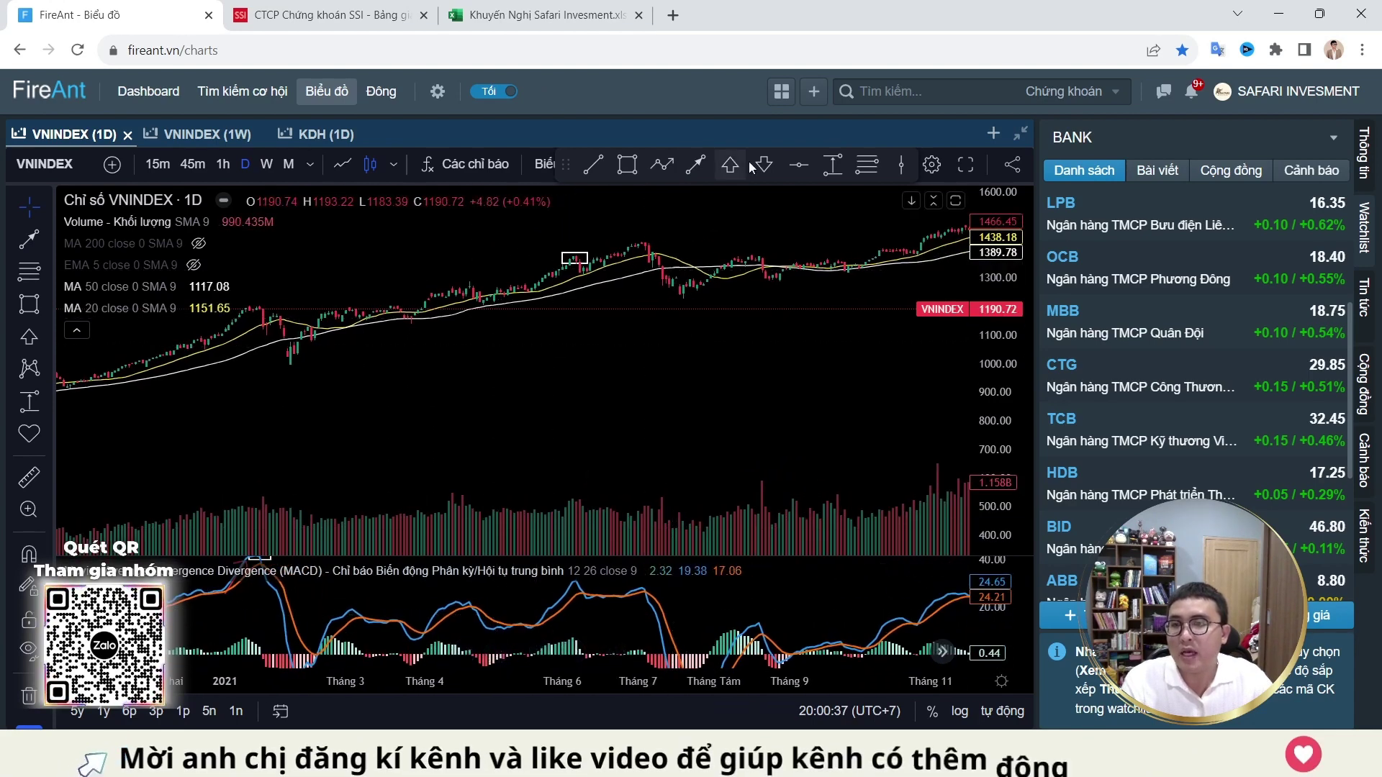
pyautogui.click(685, 171)
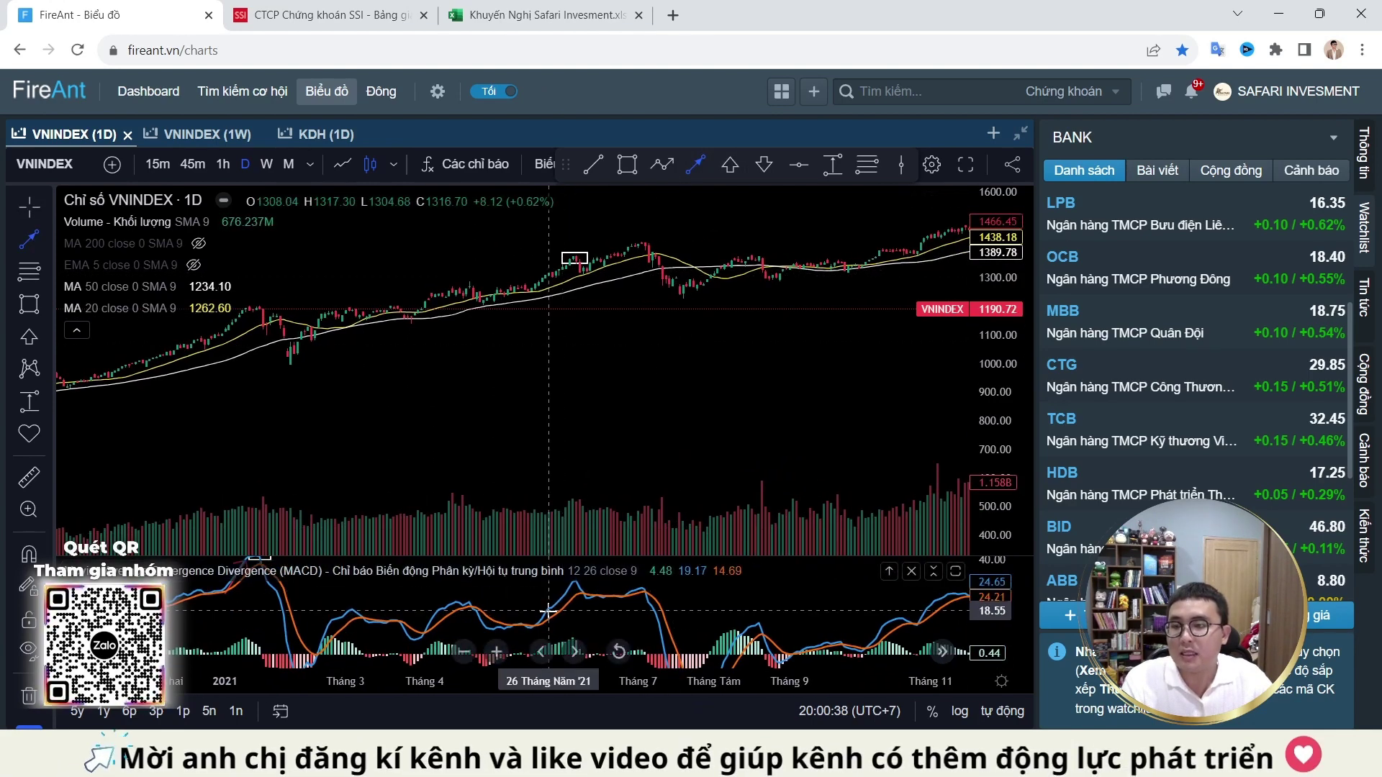
pyautogui.click(579, 587)
pyautogui.click(633, 605)
# Step: Remove all drawings from the daily VNINDEX chart and rescale it around the latest 2023 candles
pyautogui.moveTo(799, 616); pyautogui.dragTo(597, 598)
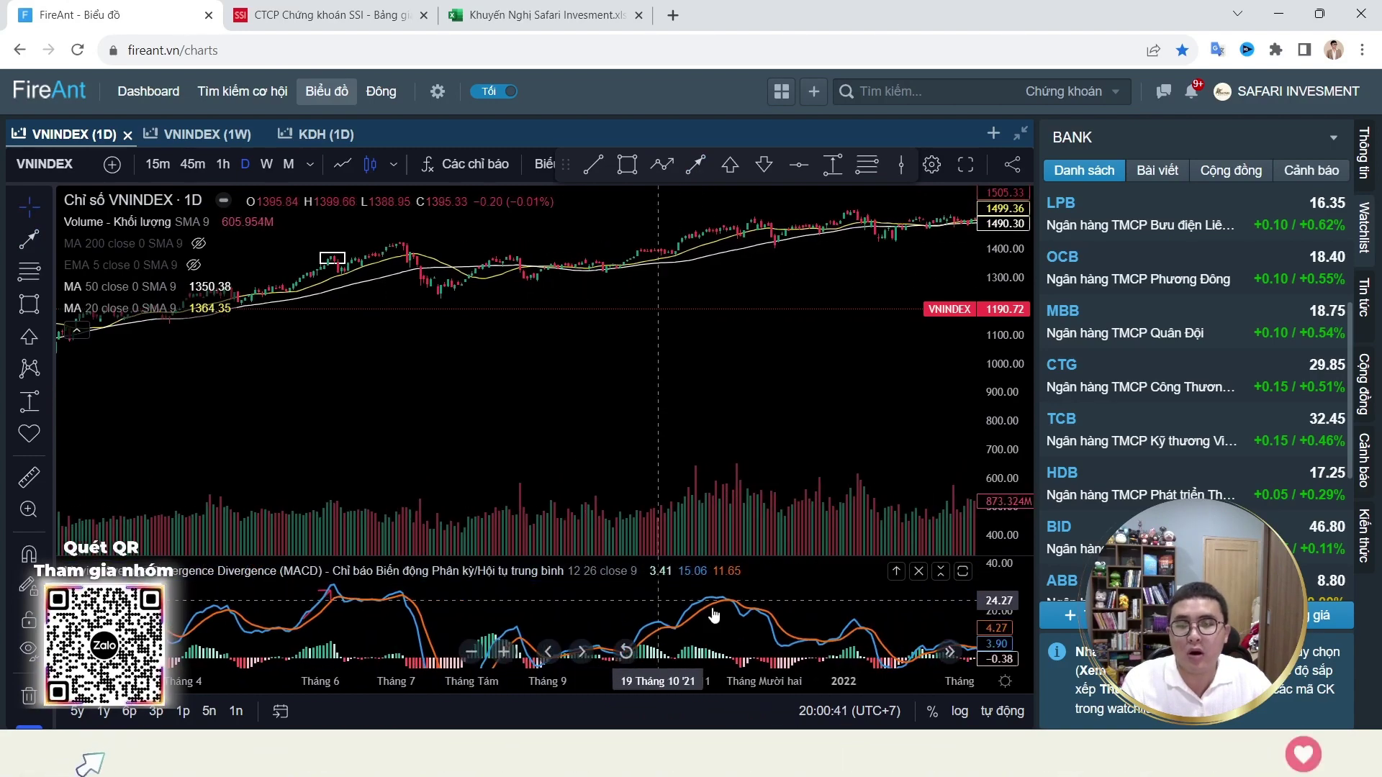
pyautogui.moveTo(890, 626); pyautogui.dragTo(695, 618)
pyautogui.hscroll(15, 777, 644)
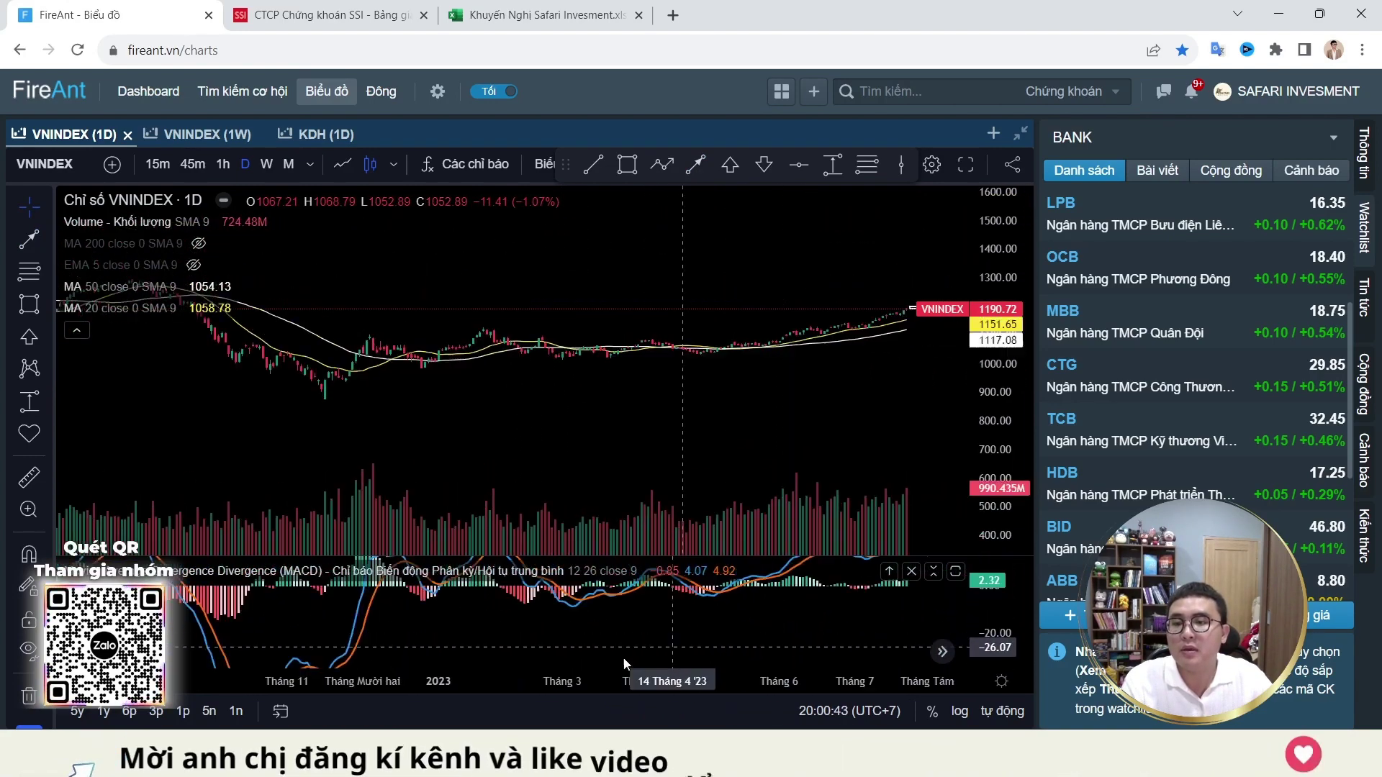
pyautogui.rightClick(770, 383)
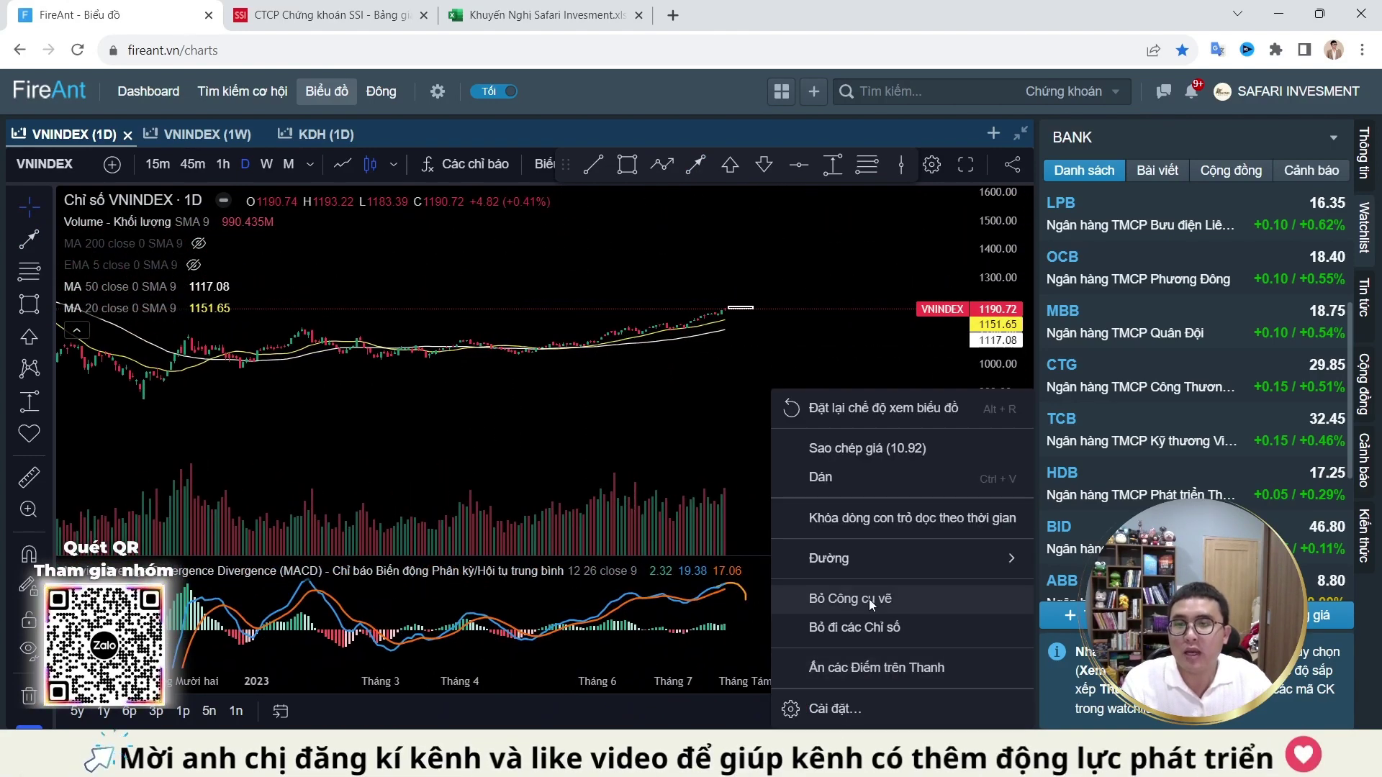
pyautogui.click(855, 430)
pyautogui.moveTo(993, 432); pyautogui.dragTo(993, 338)
pyautogui.moveTo(999, 444); pyautogui.dragTo(995, 321)
pyautogui.moveTo(918, 354); pyautogui.dragTo(934, 383)
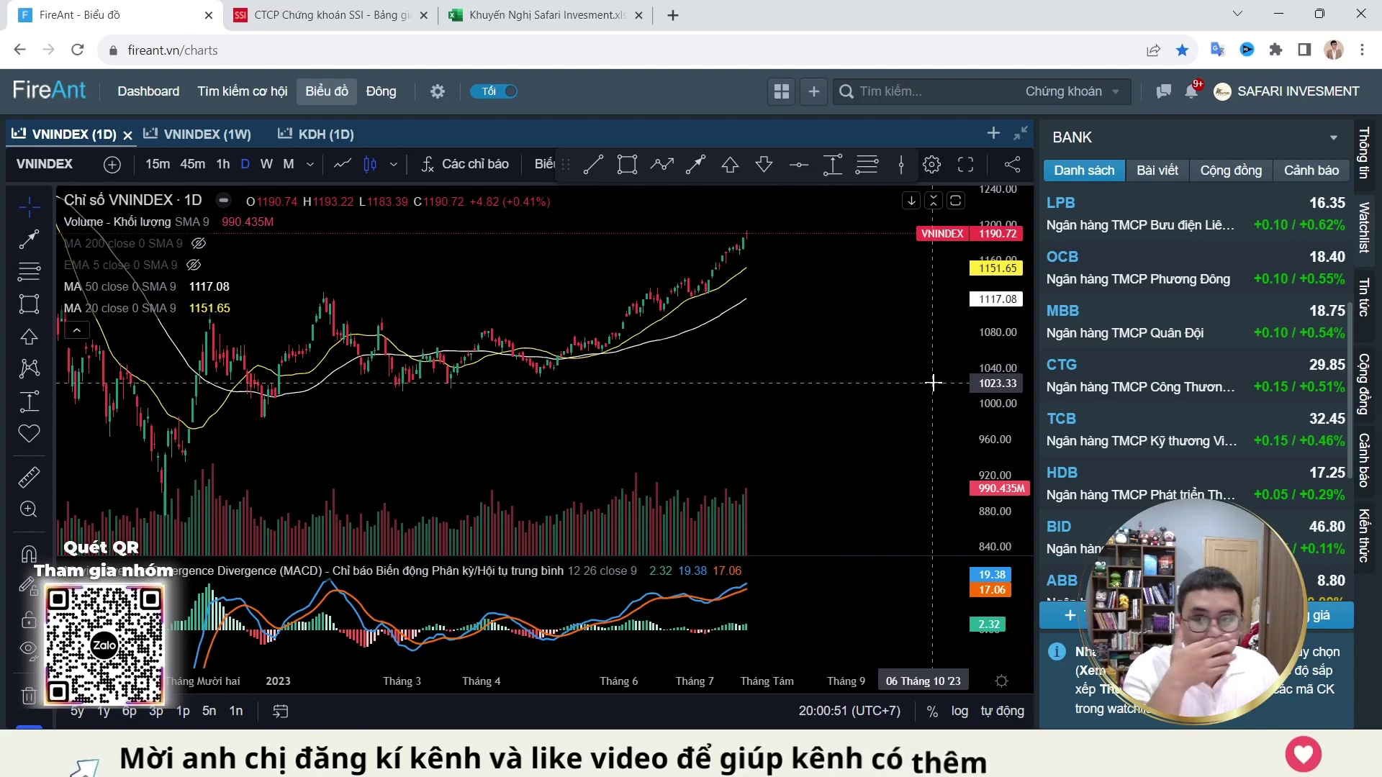
# Step: Switch to the Khuyến Nghị Safari Invesment workbook in Excel to show the investment portfolio sheet
pyautogui.click(554, 13)
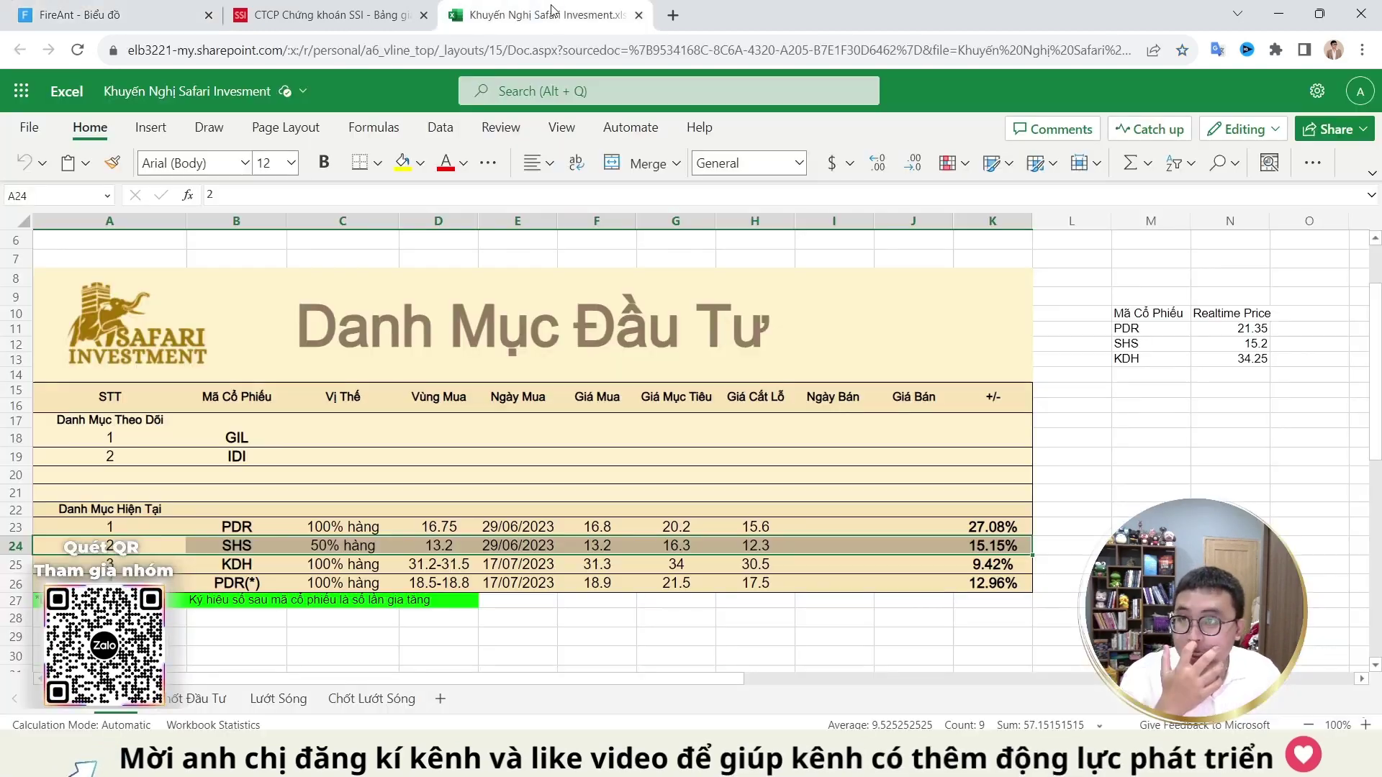
# Step: Review the current holdings PDR, SHS, KDH and PDR(*) in the Danh Mục Đầu Tư table, including their +/- column
pyautogui.click(755, 527)
pyautogui.click(596, 636)
pyautogui.moveTo(137, 528); pyautogui.dragTo(994, 582)
pyautogui.click(675, 636)
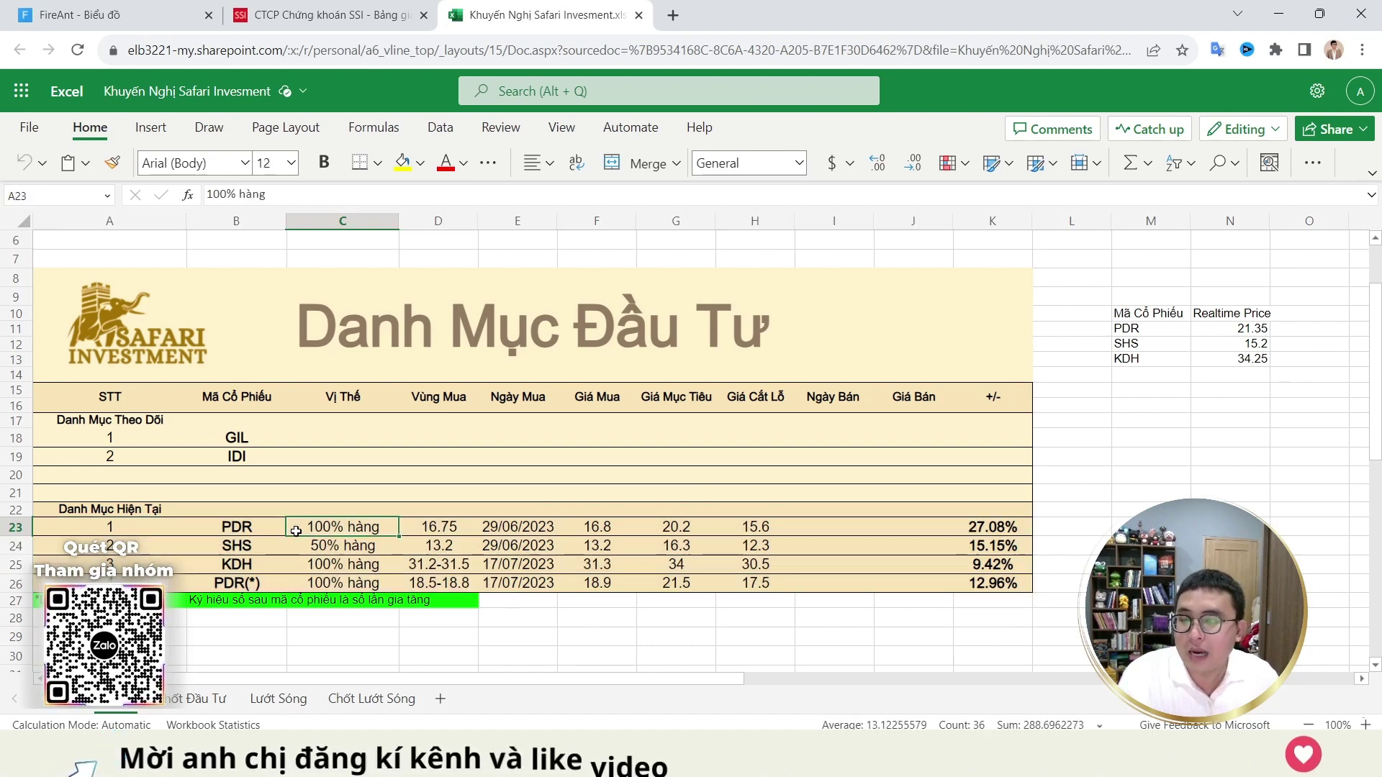
pyautogui.click(245, 548)
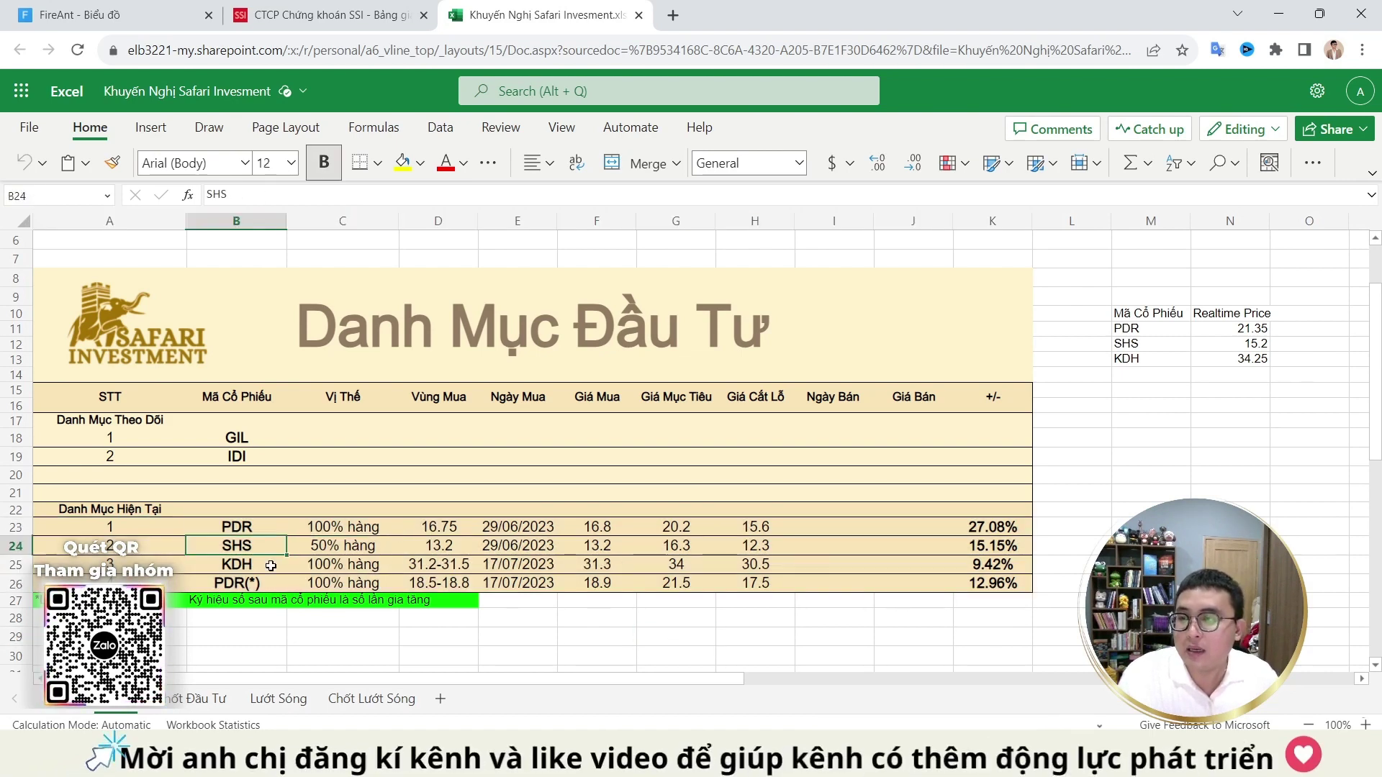
# Step: Show the Lướt Sóng sheet and review its current DPG and SAM positions
pyautogui.click(278, 699)
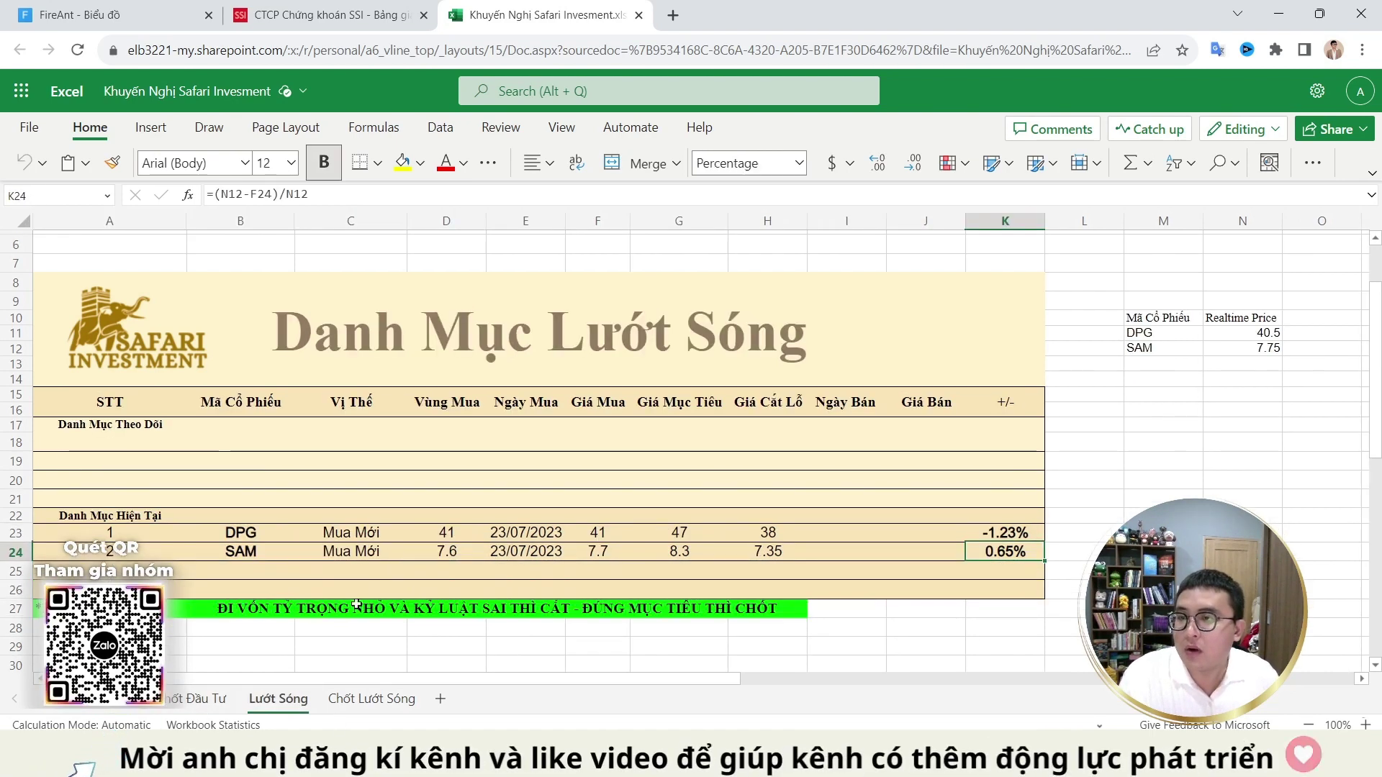
pyautogui.click(245, 572)
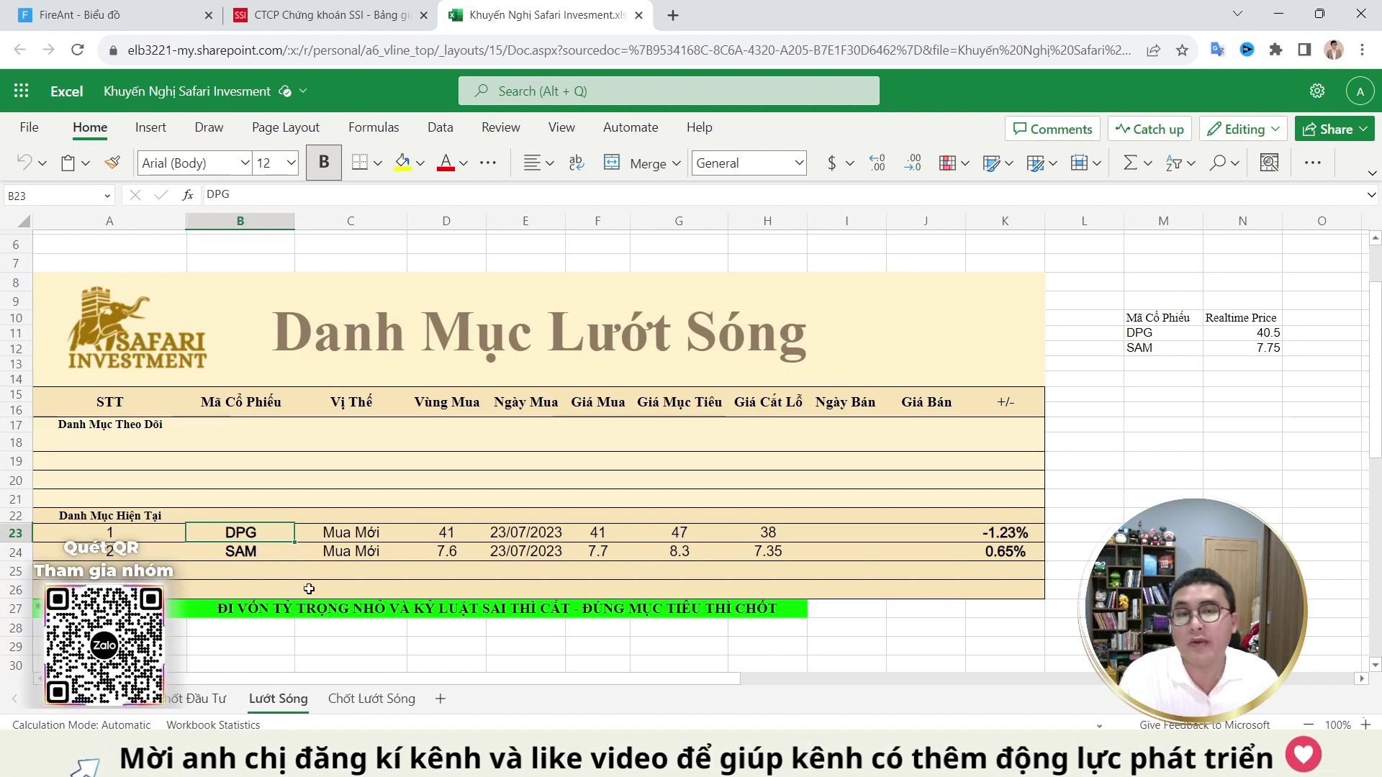
pyautogui.click(471, 572)
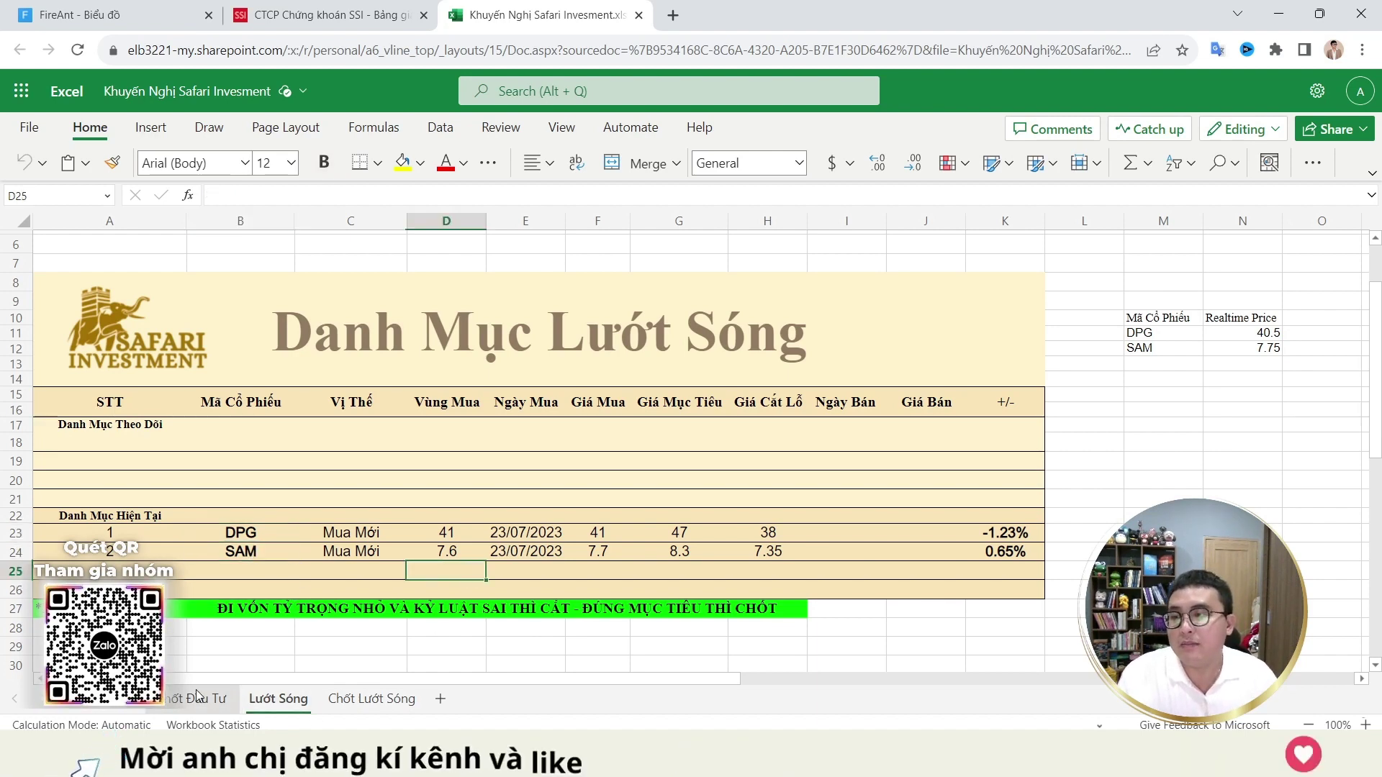
# Step: Return to the Danh Mục Đầu Tư sheet and examine the PDR and SHS rows from stock code to +/- column
pyautogui.click(125, 704)
pyautogui.click(319, 620)
pyautogui.click(267, 530)
pyautogui.moveTo(260, 527); pyautogui.dragTo(666, 526)
pyautogui.click(596, 617)
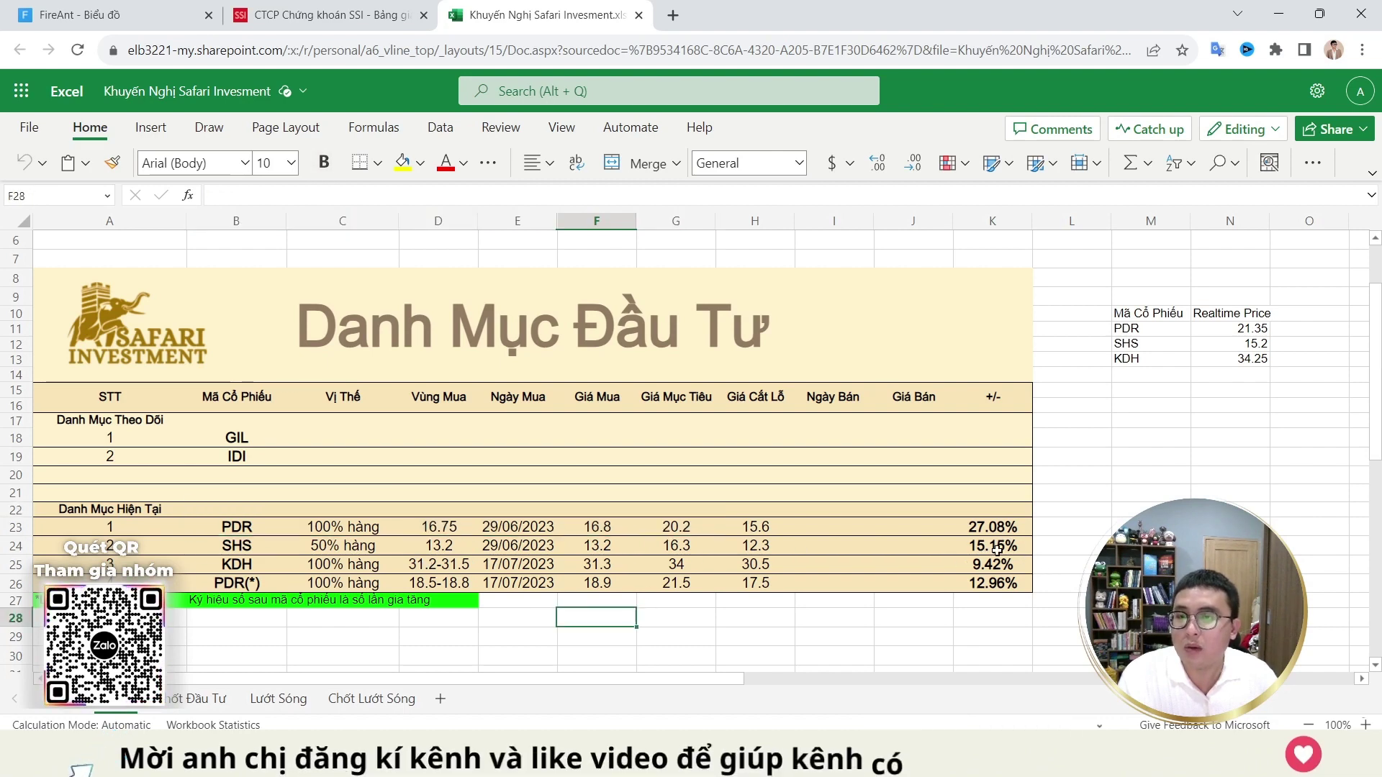
pyautogui.moveTo(277, 546); pyautogui.dragTo(917, 543)
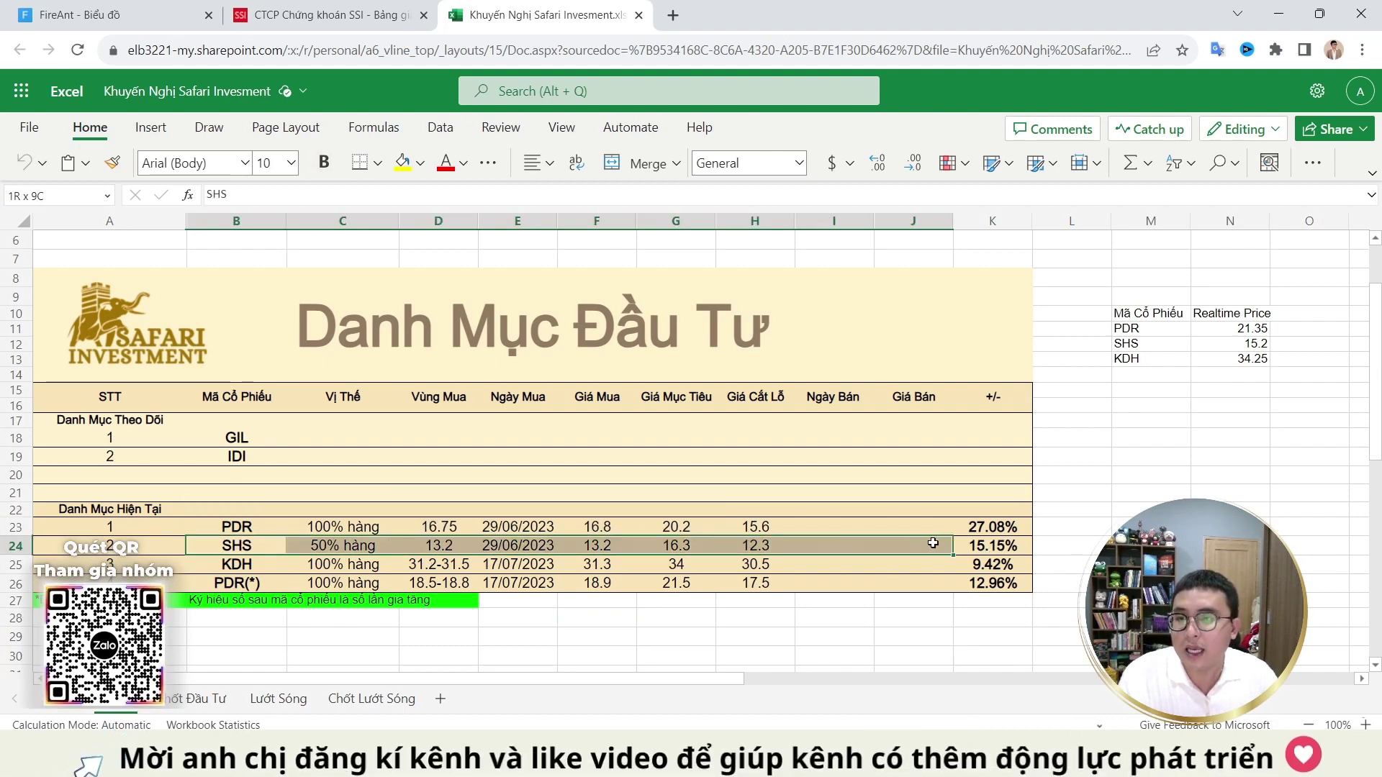
pyautogui.click(913, 617)
pyautogui.moveTo(248, 546); pyautogui.dragTo(970, 534)
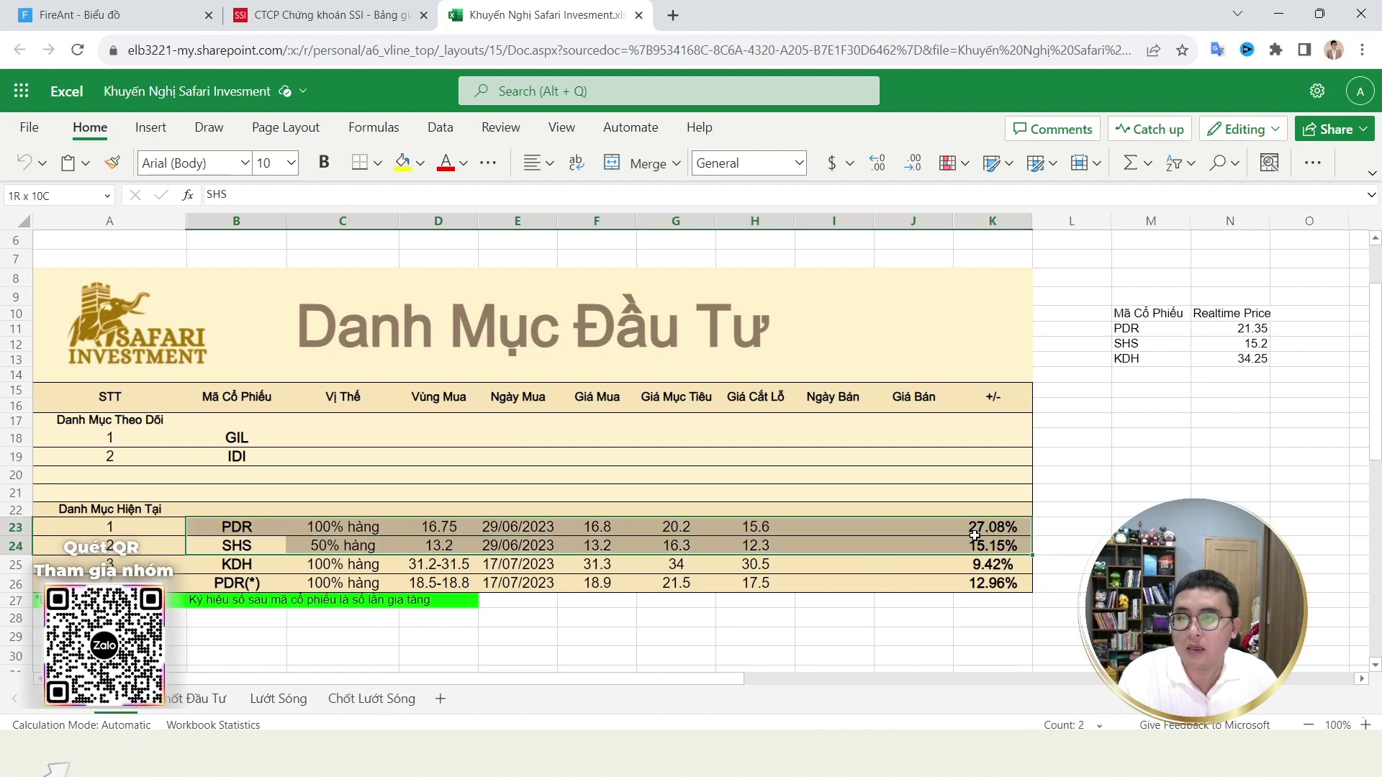
pyautogui.click(913, 655)
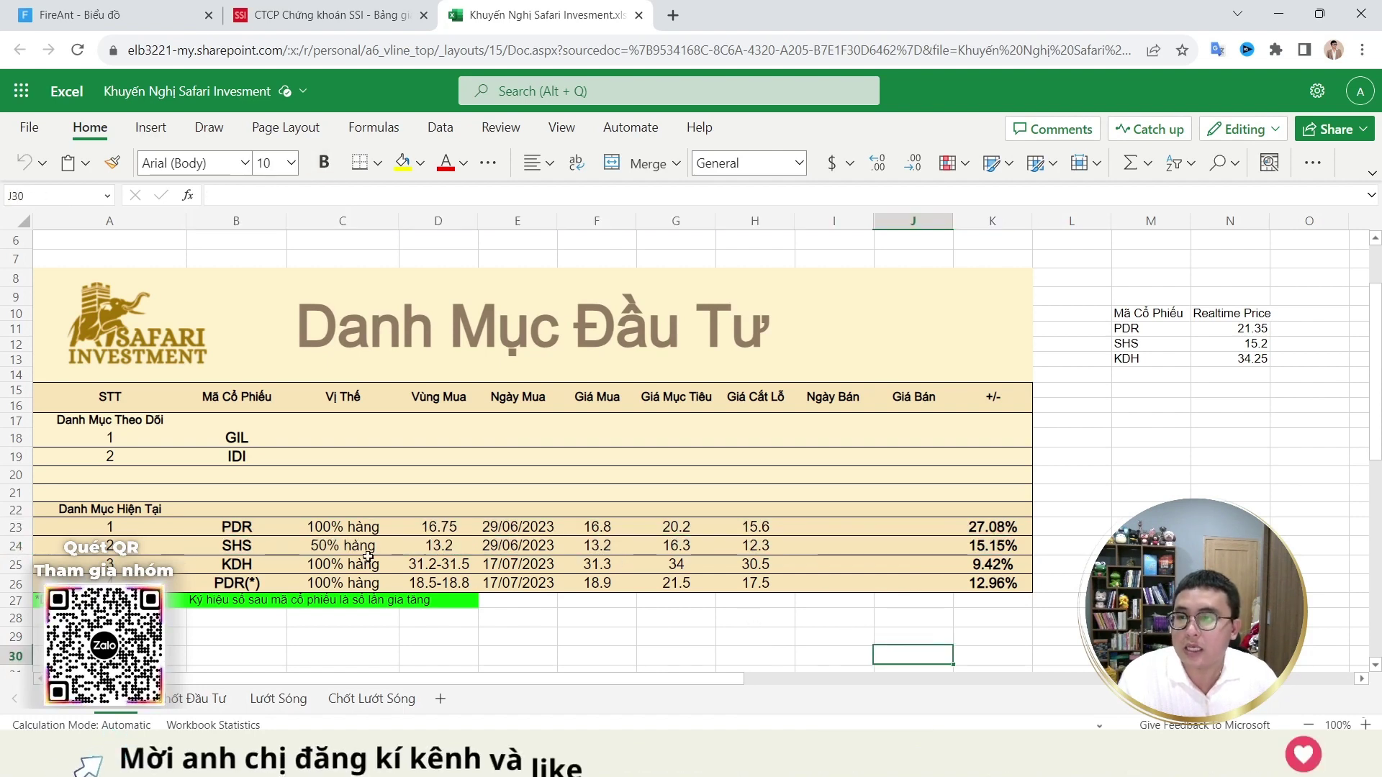
# Step: Examine the PDR(*), PDR and KDH rows of the current holdings from stock code to +/- column
pyautogui.moveTo(251, 587); pyautogui.dragTo(840, 579)
pyautogui.moveTo(252, 587); pyautogui.dragTo(975, 583)
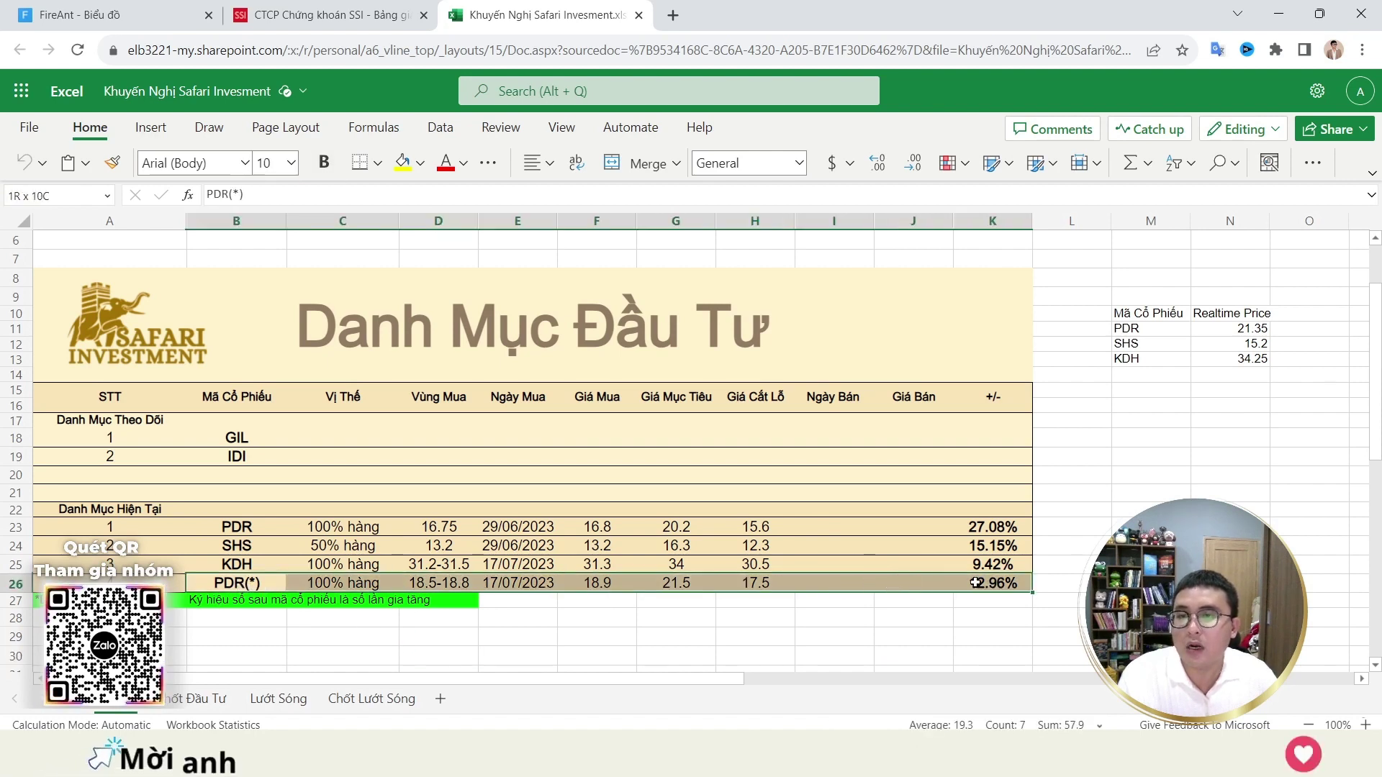
pyautogui.click(839, 638)
pyautogui.moveTo(227, 526); pyautogui.dragTo(975, 526)
pyautogui.moveTo(238, 565); pyautogui.dragTo(957, 557)
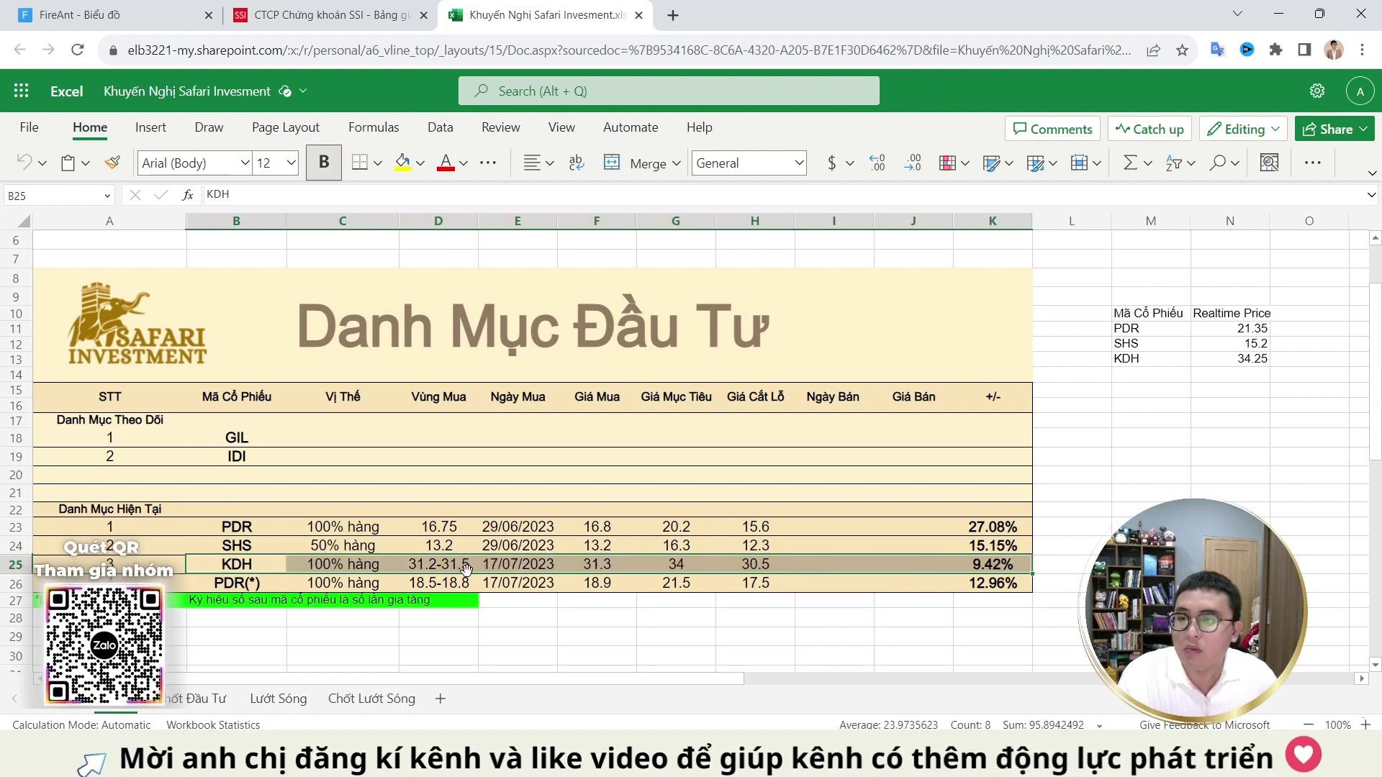
pyautogui.click(514, 634)
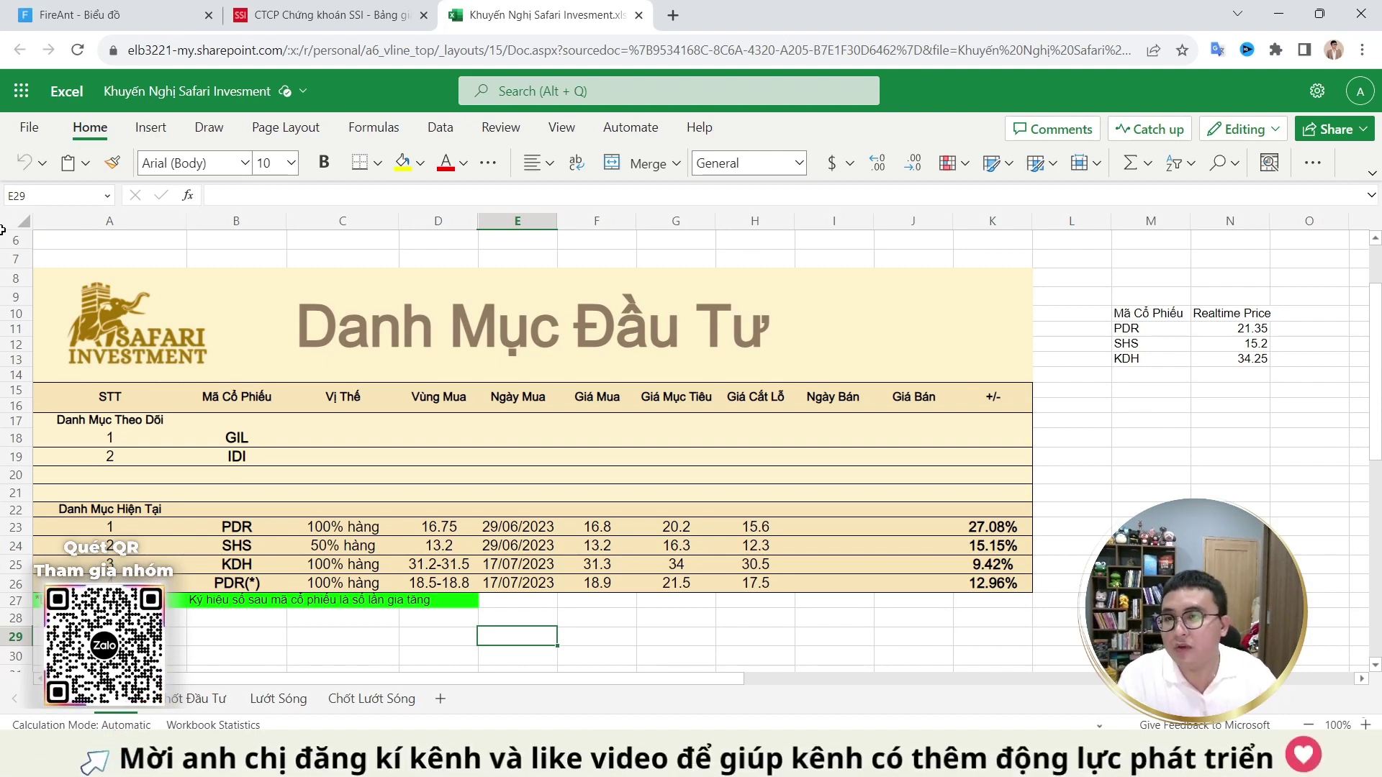
# Step: Switch to the FireAnt charts page and examine the latest 2023 candles on the daily VNINDEX chart
pyautogui.click(79, 15)
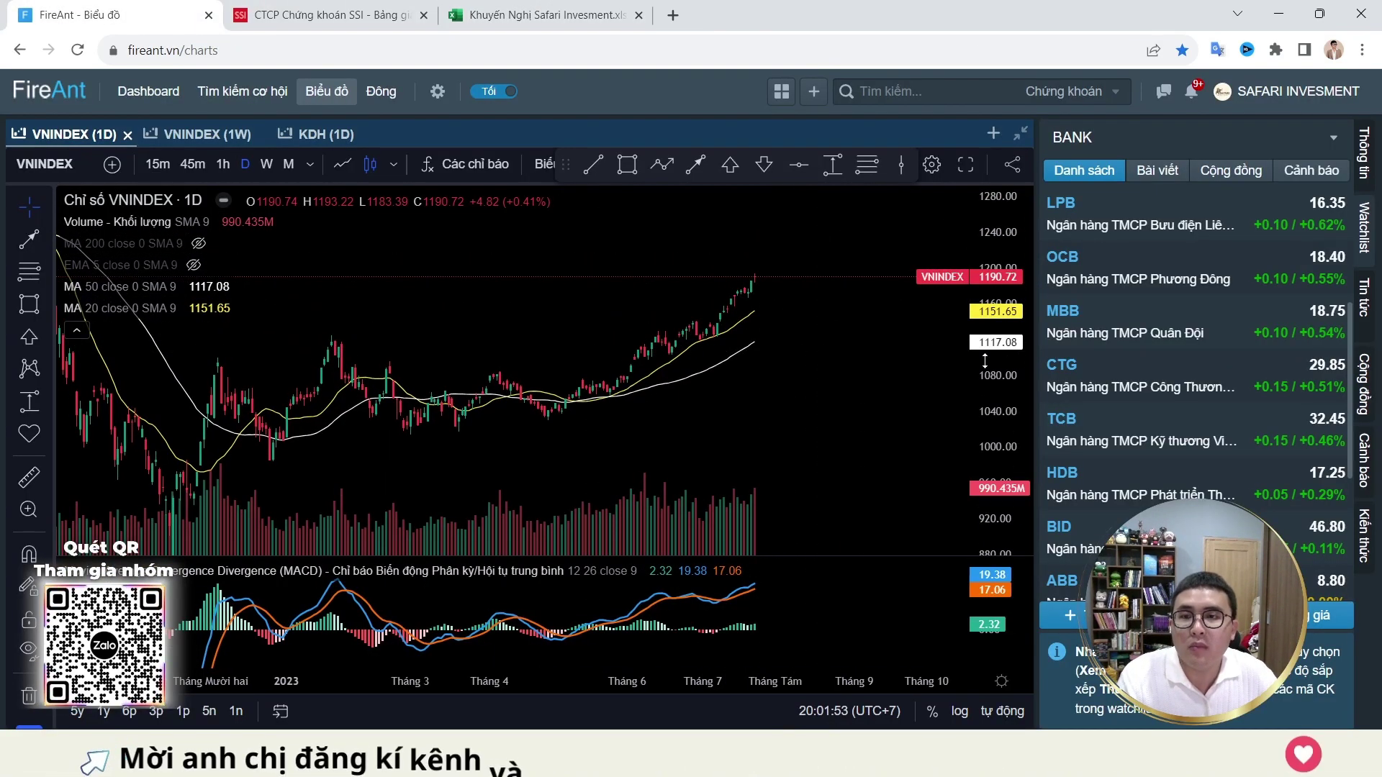
pyautogui.scroll(3, 885, 371)
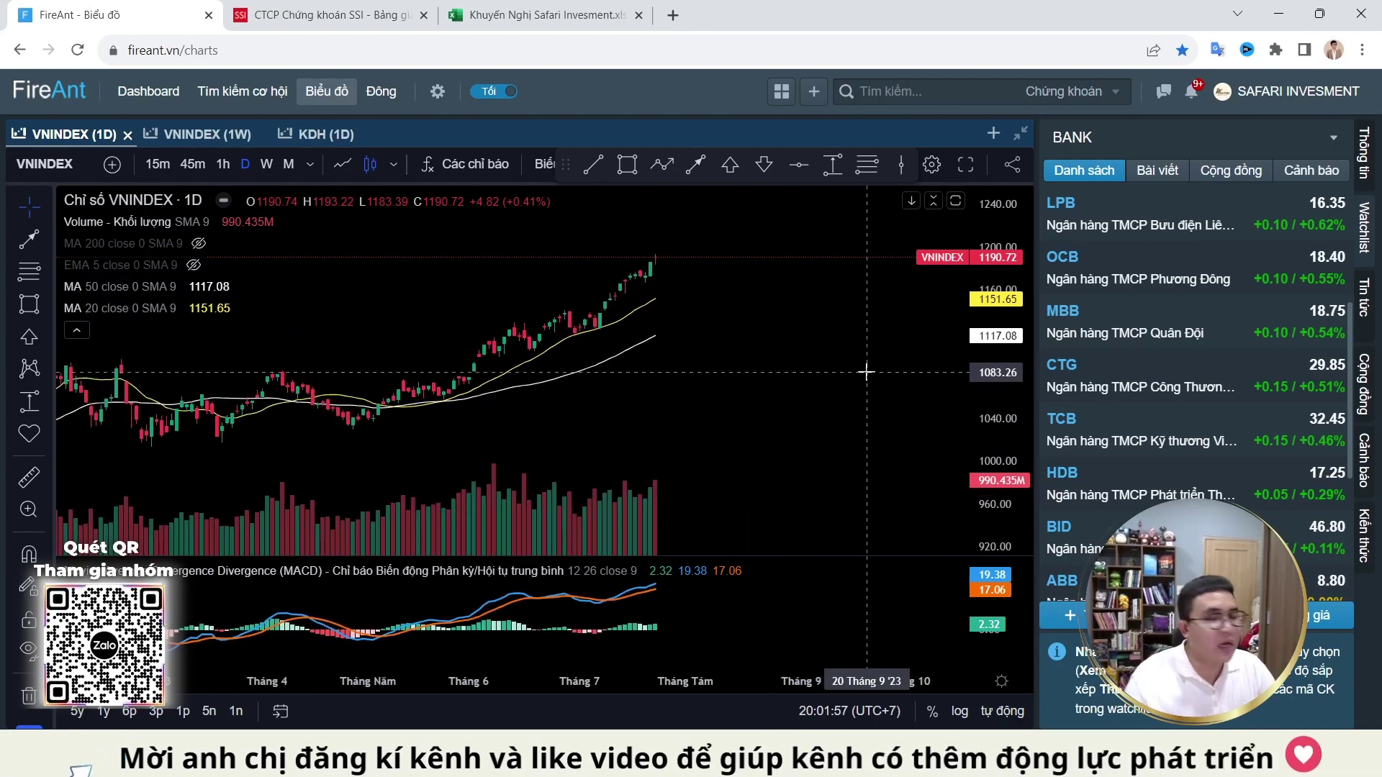
pyautogui.scroll(-4, 758, 389)
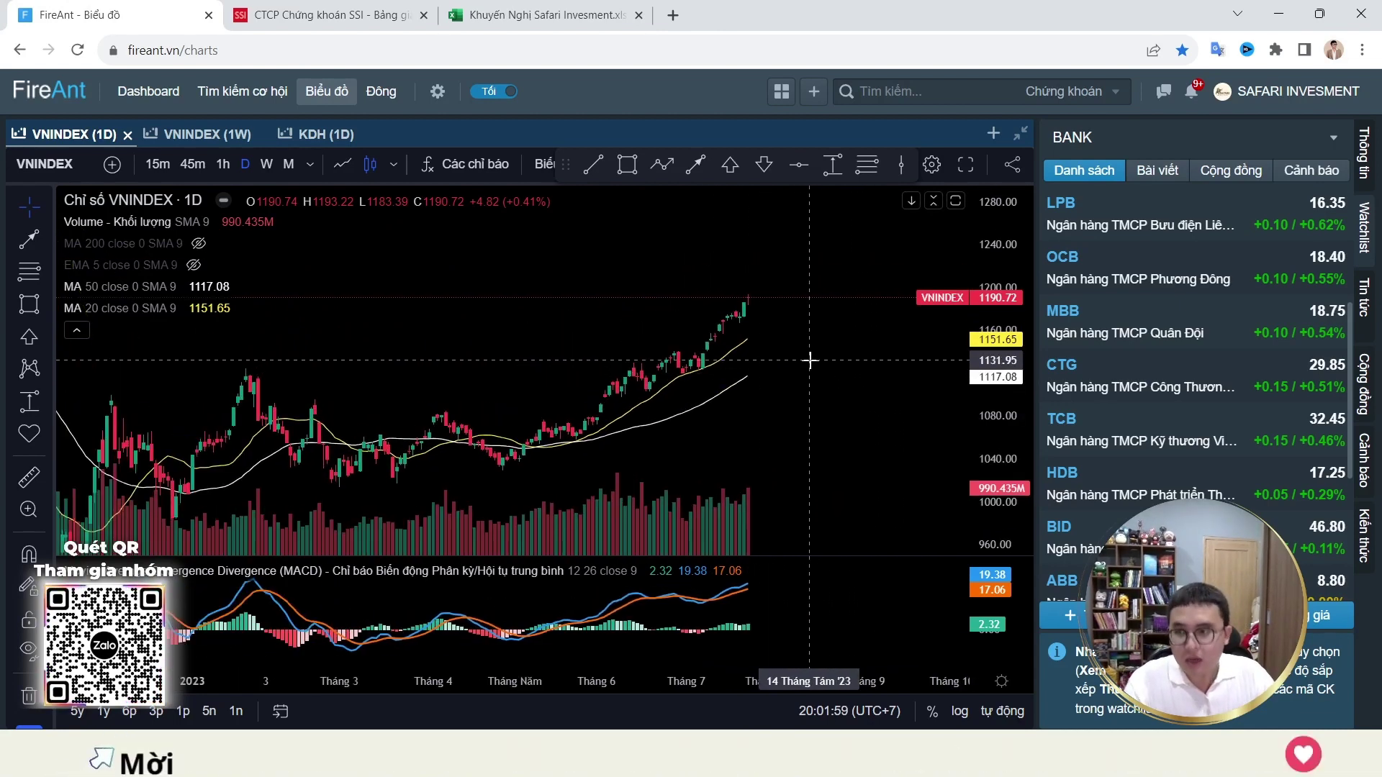
pyautogui.scroll(1, 809, 360)
pyautogui.scroll(1, 818, 368)
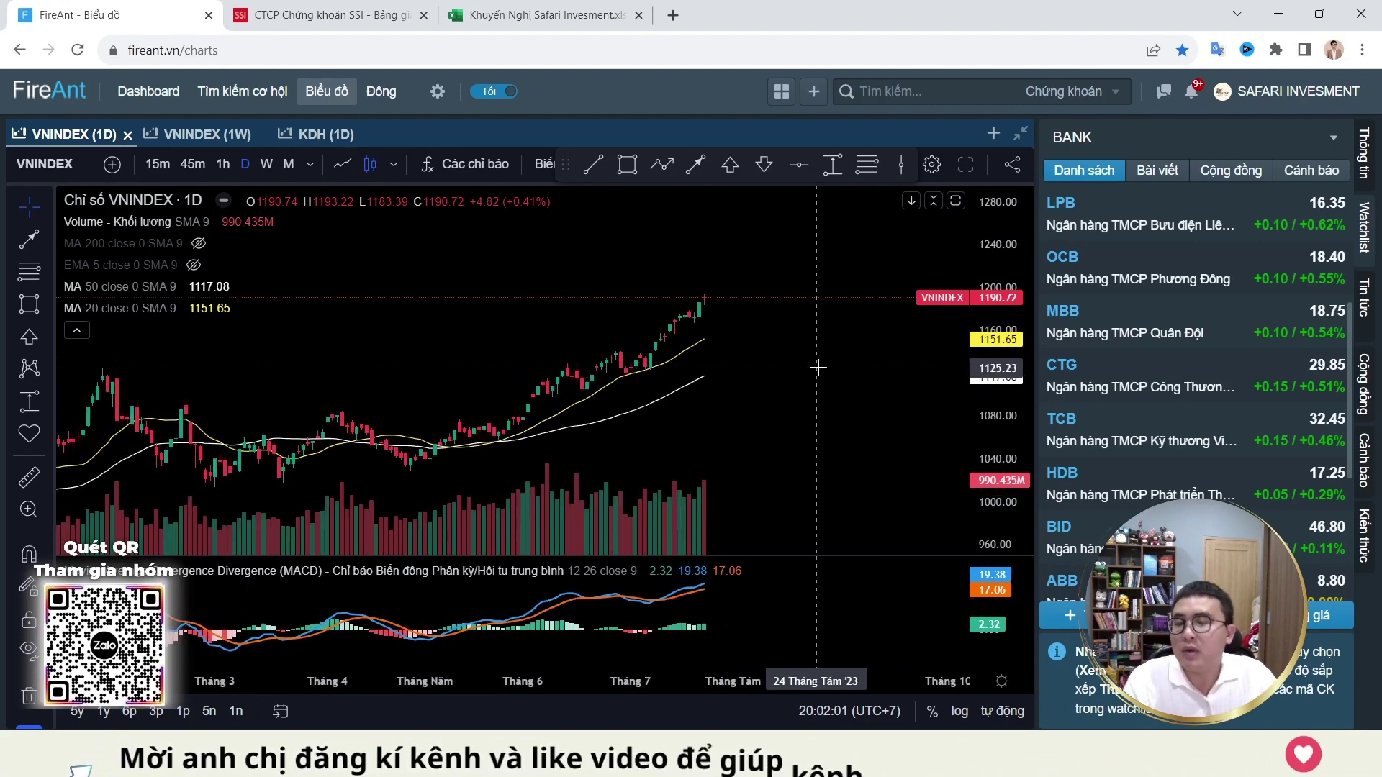
# Step: Open the weekly VNINDEX chart and draw a horizontal line at 1204.10 along the flat upper edge of the Ichimoku cloud
pyautogui.click(207, 134)
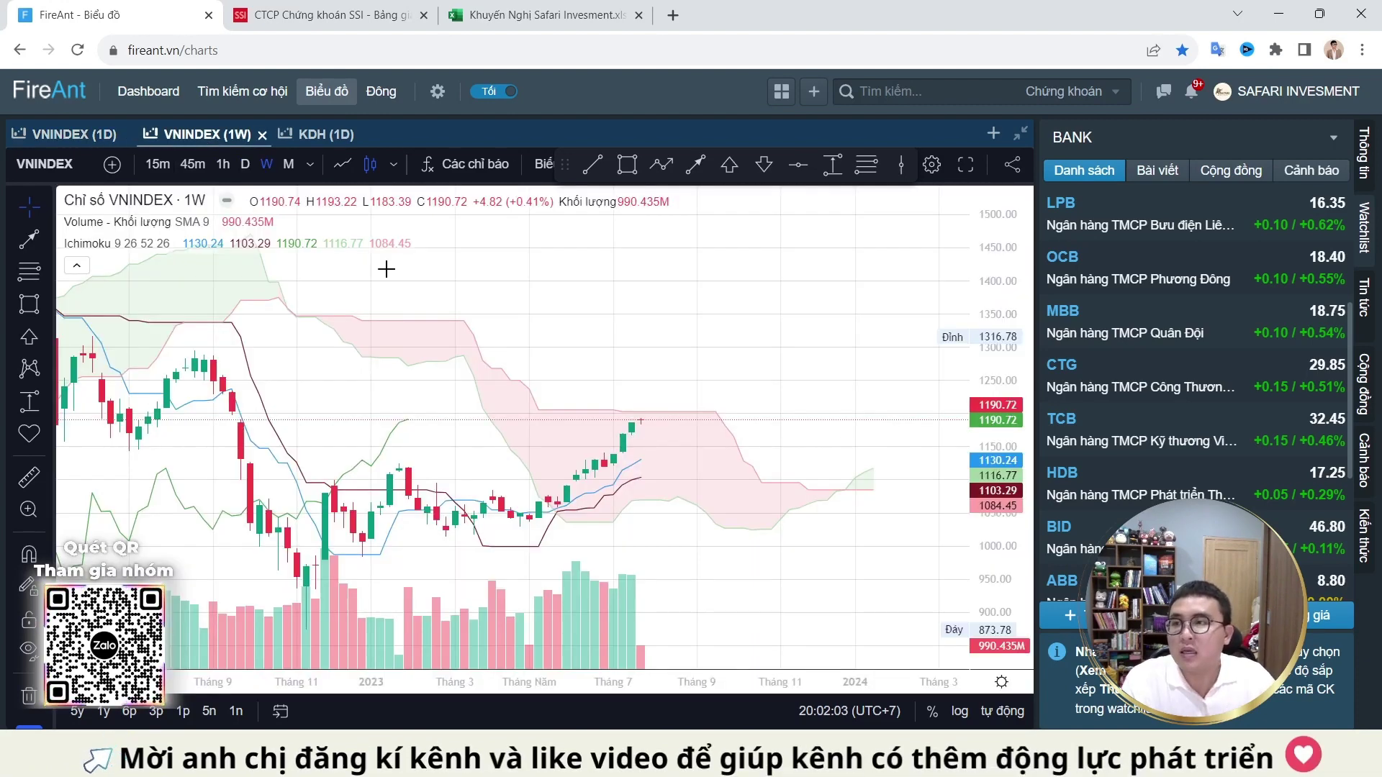
pyautogui.click(797, 165)
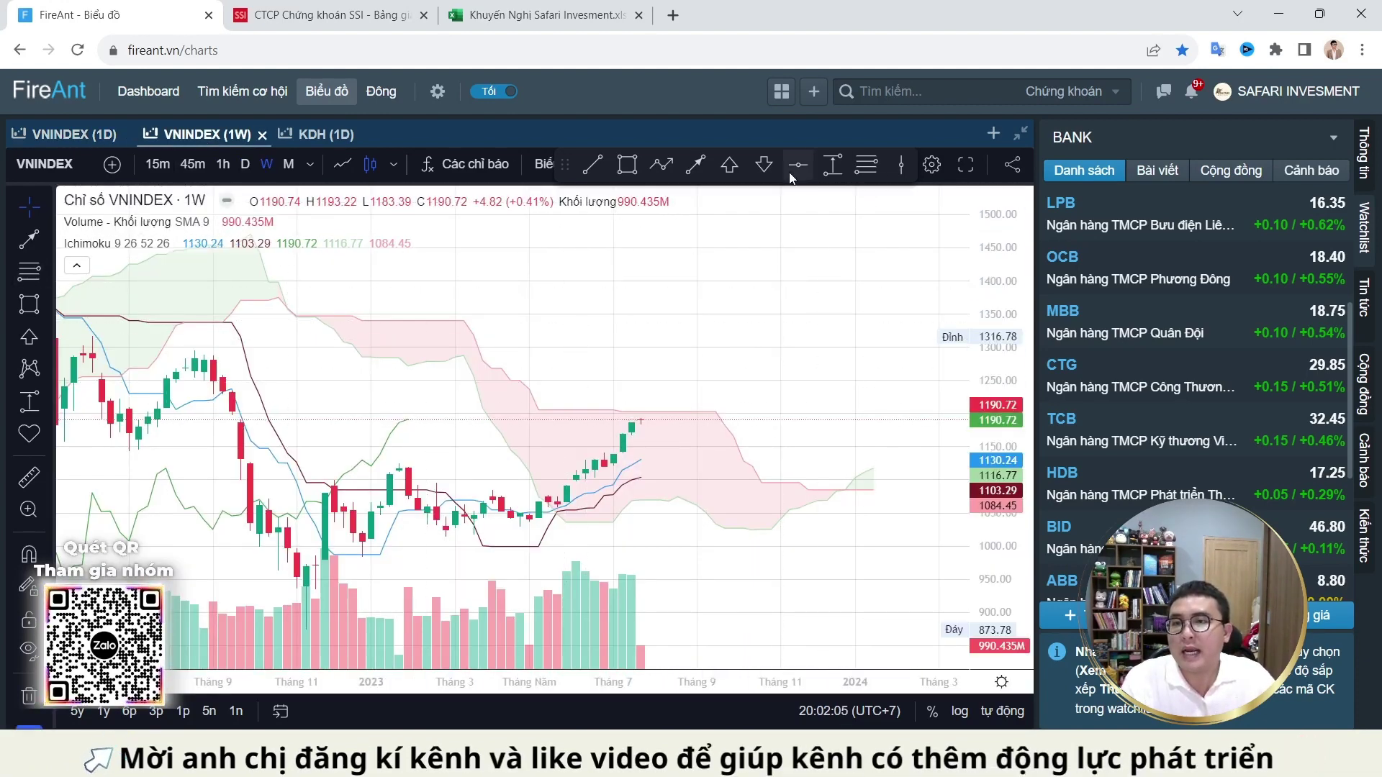
pyautogui.click(749, 410)
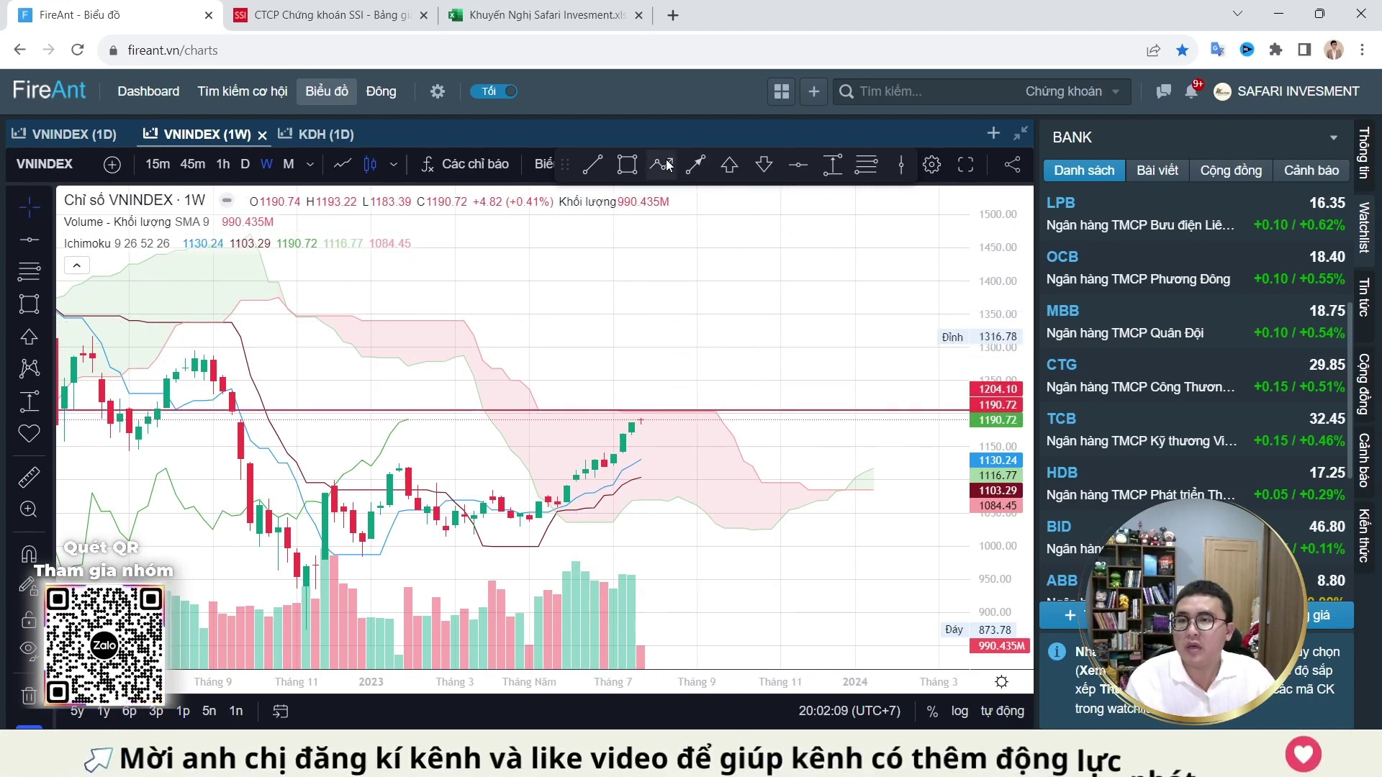
# Step: Draw an upward arrow from the latest weekly candle to about 1320, and delete the horizontal line at the cloud's upper edge
pyautogui.click(696, 165)
pyautogui.click(650, 419)
pyautogui.click(683, 332)
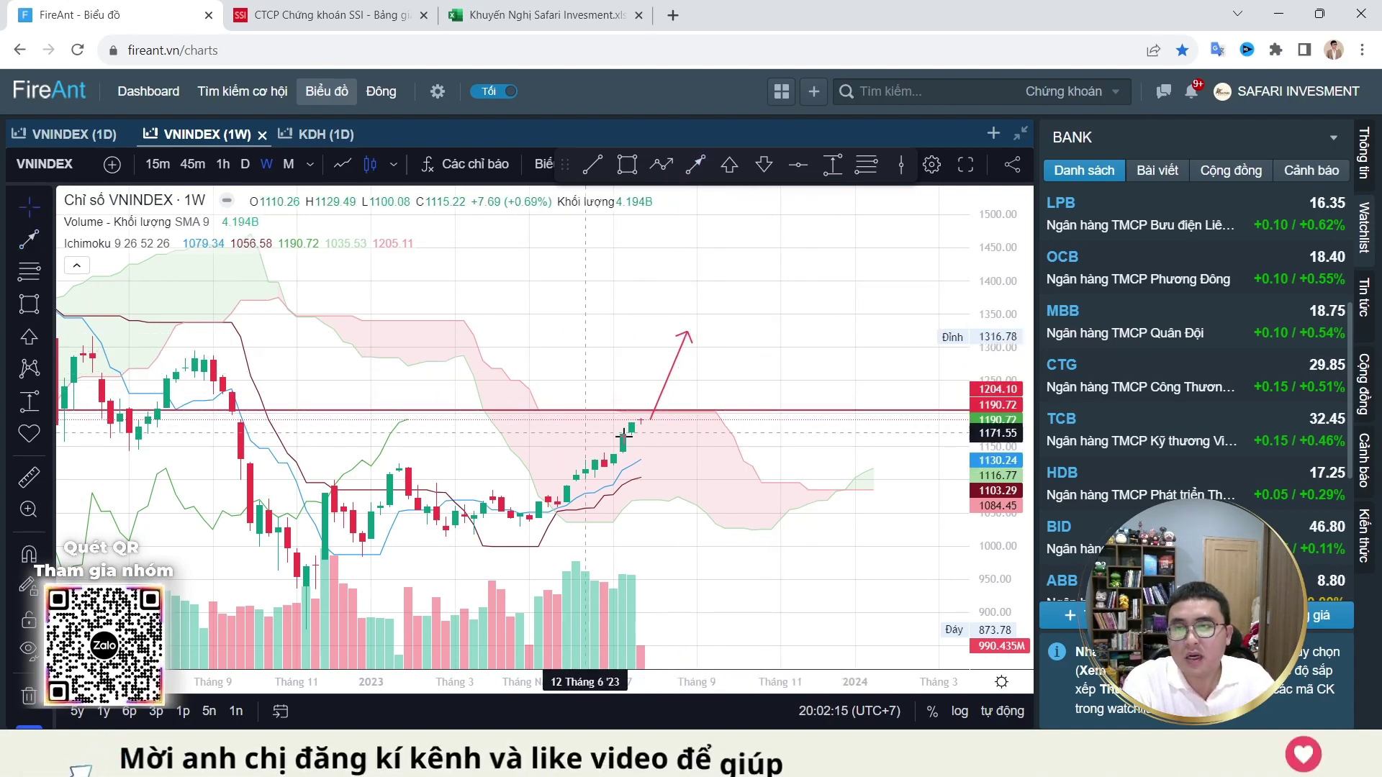
pyautogui.click(788, 411)
pyautogui.press('Delete')
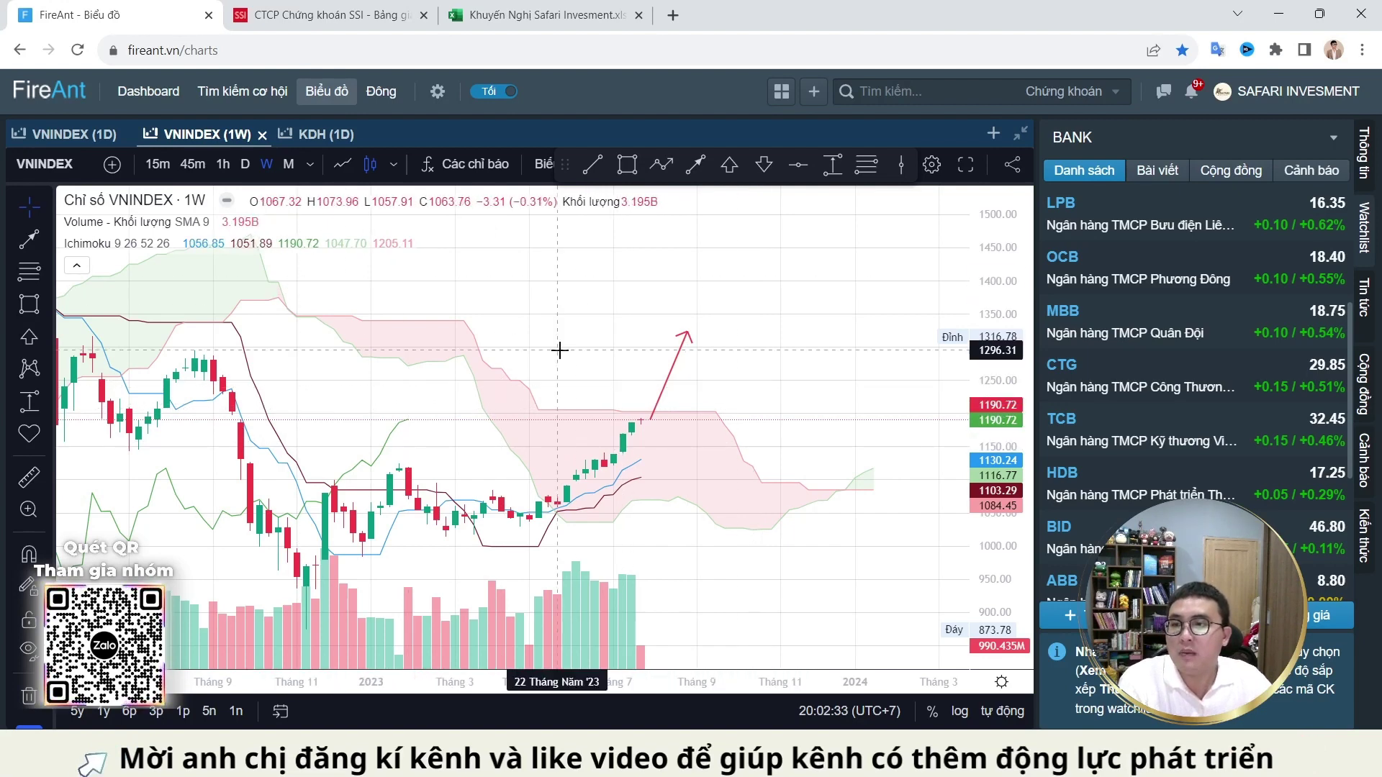
# Step: Return to the daily VNINDEX chart and try to place a down arrow marker at the 19 July 2023 candle
pyautogui.click(72, 134)
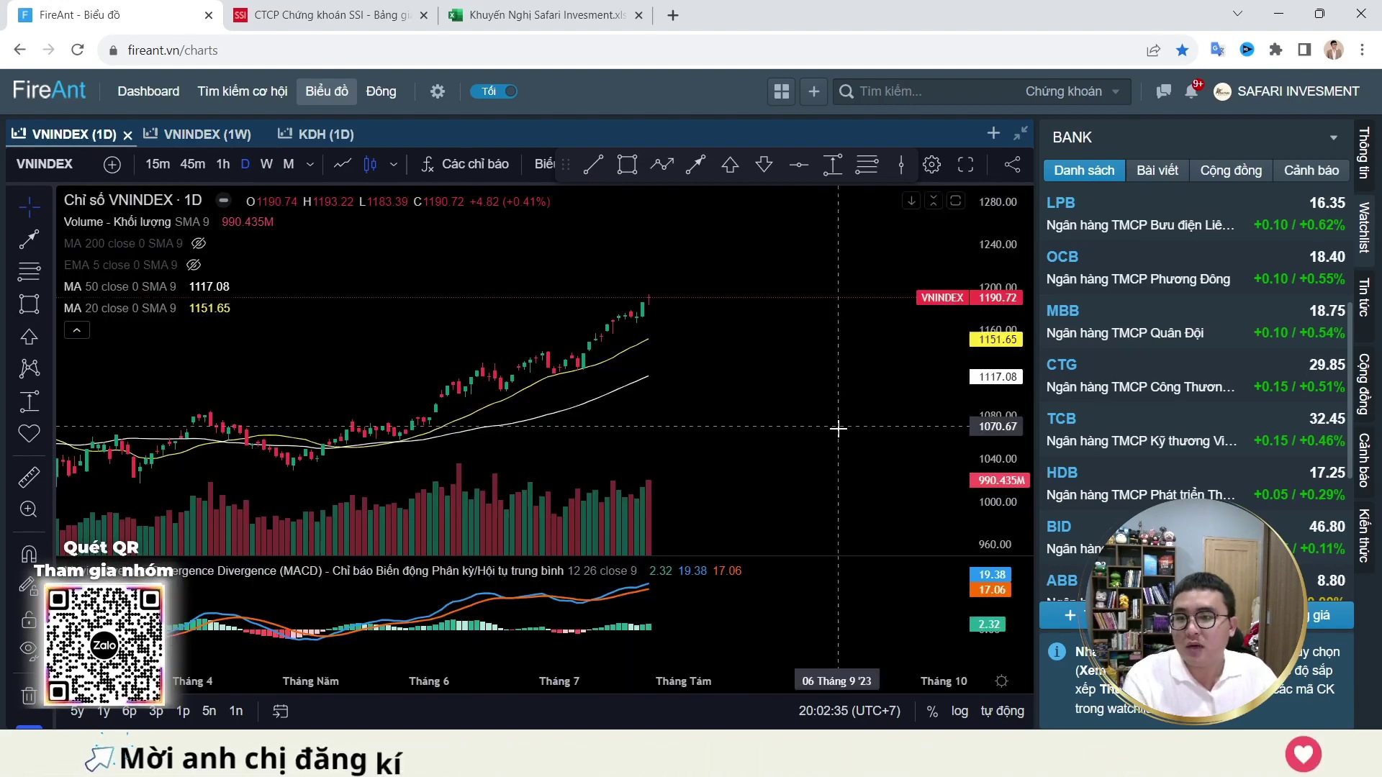
pyautogui.scroll(-3, 755, 374)
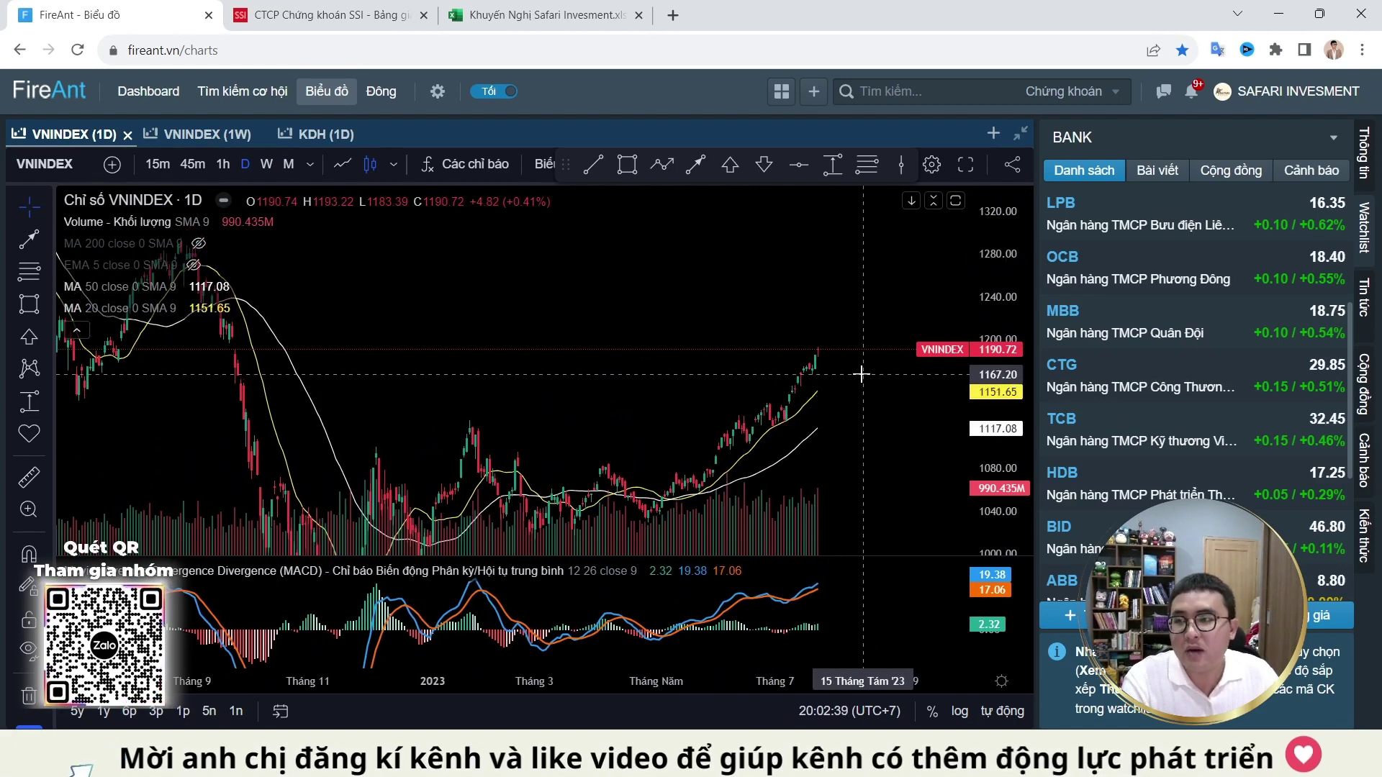
pyautogui.moveTo(869, 401); pyautogui.dragTo(831, 424)
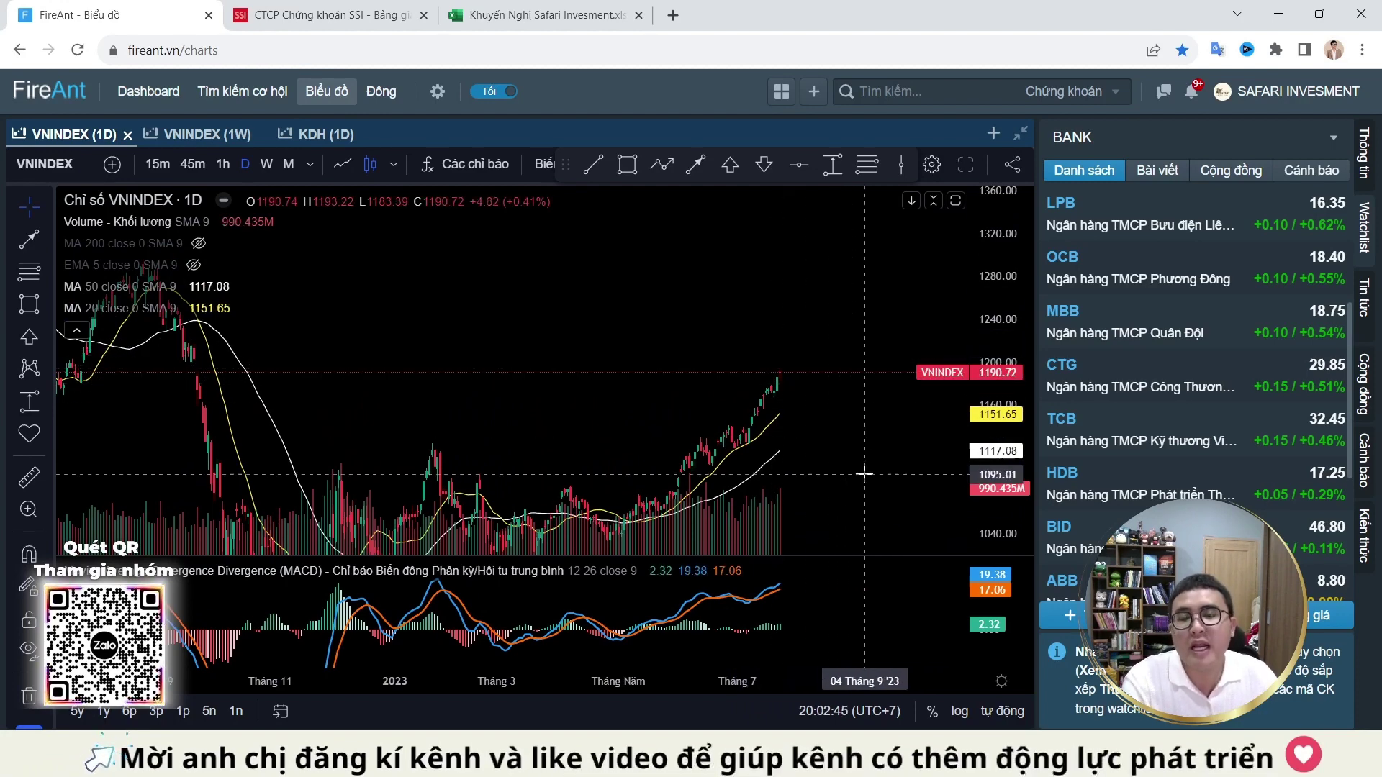
pyautogui.scroll(8, 835, 419)
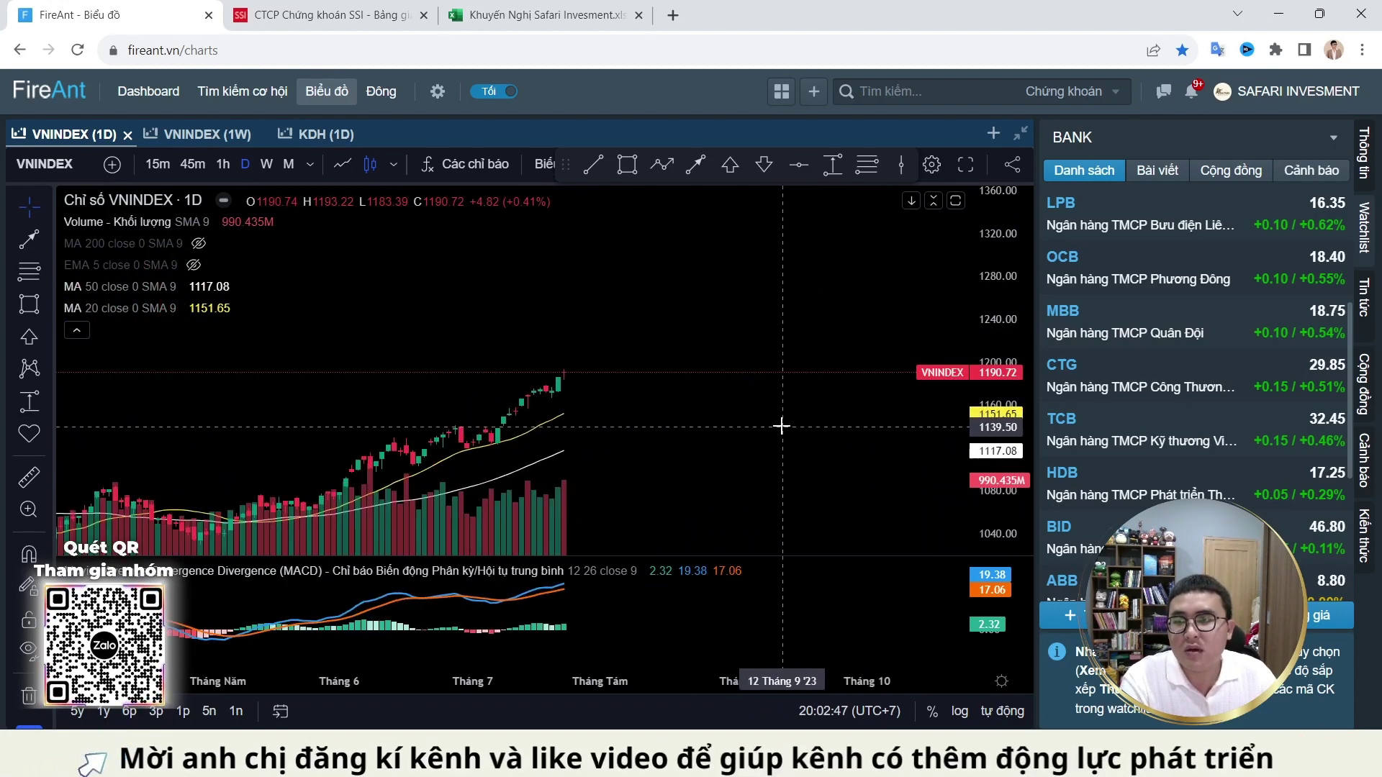
pyautogui.moveTo(748, 433); pyautogui.dragTo(873, 445)
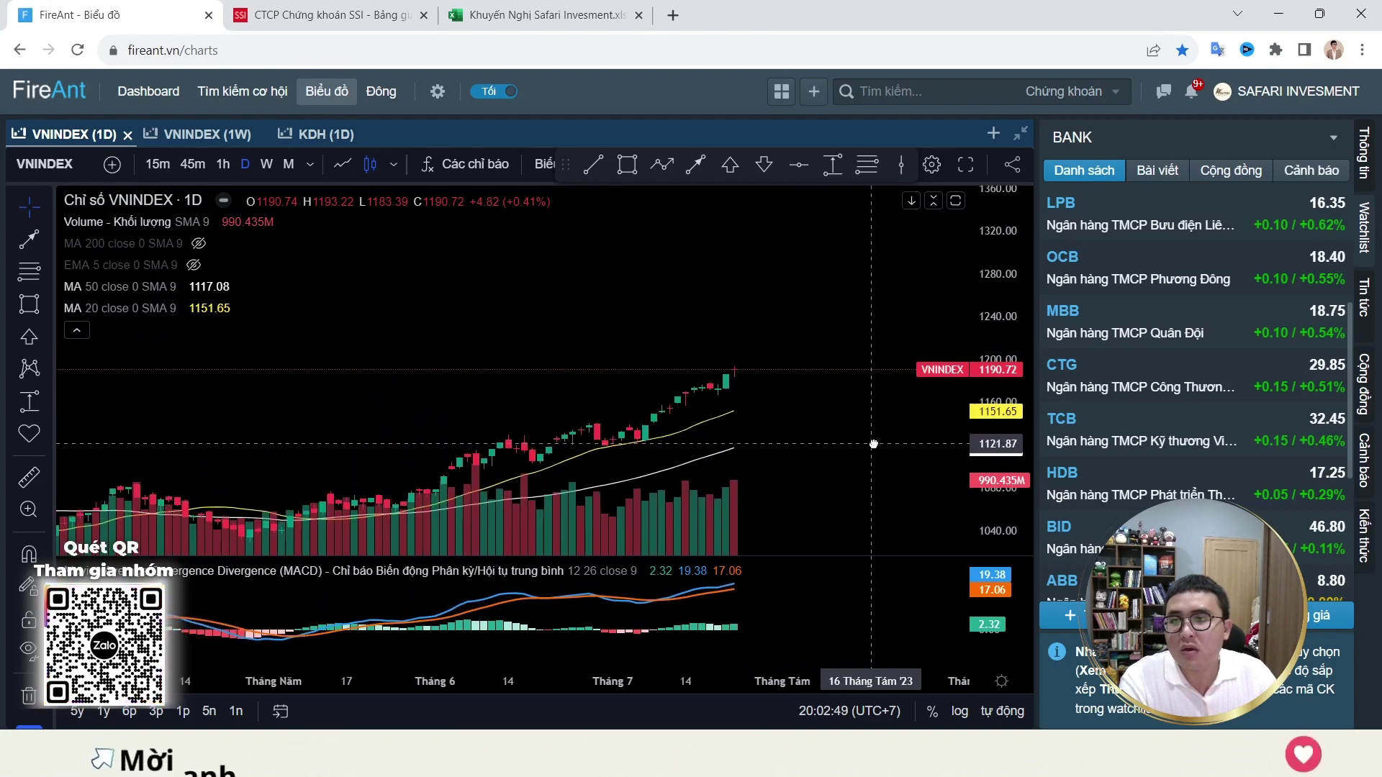
pyautogui.click(764, 166)
pyautogui.click(709, 379)
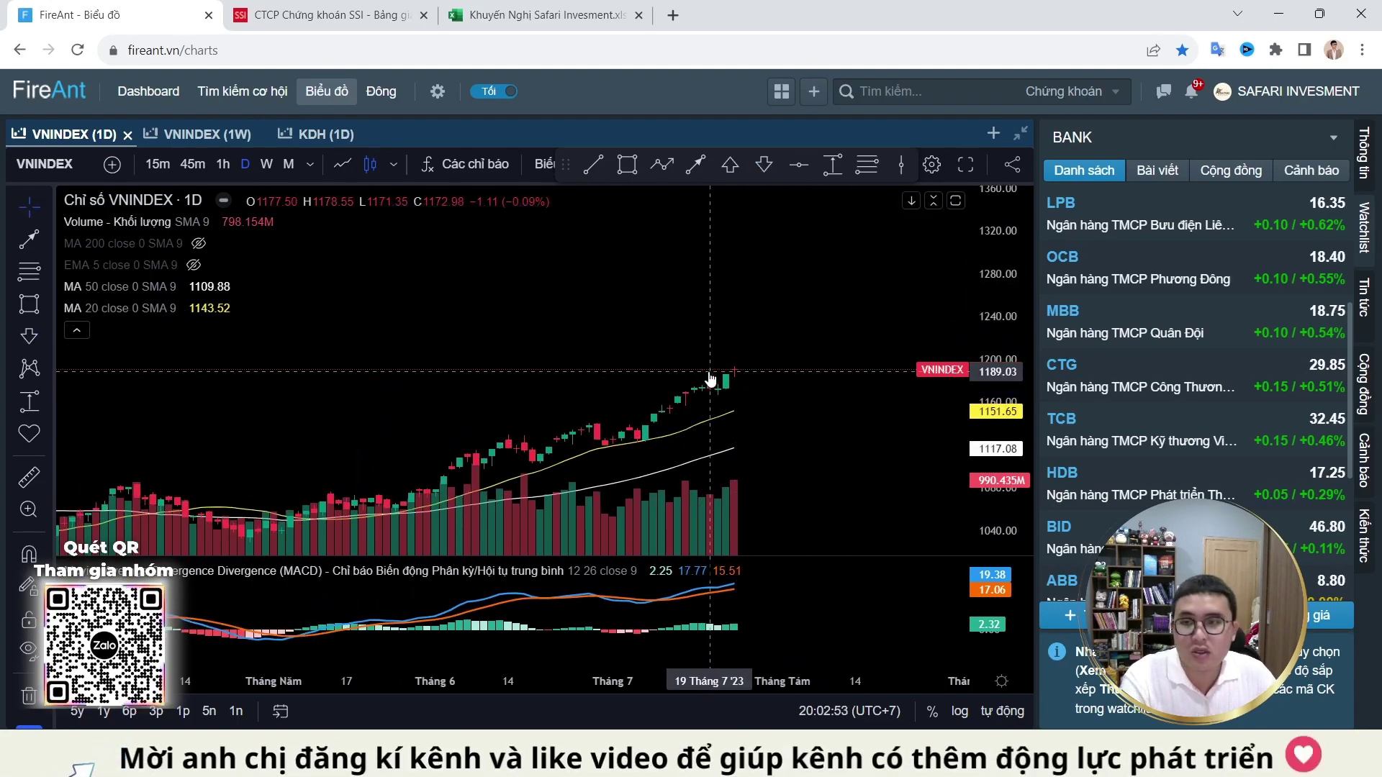
# Step: Draw a thin horizontal rectangle at about 1190–1200 on the daily VNINDEX chart, from around July 2022 to just past the latest candle
pyautogui.scroll(2, 785, 354)
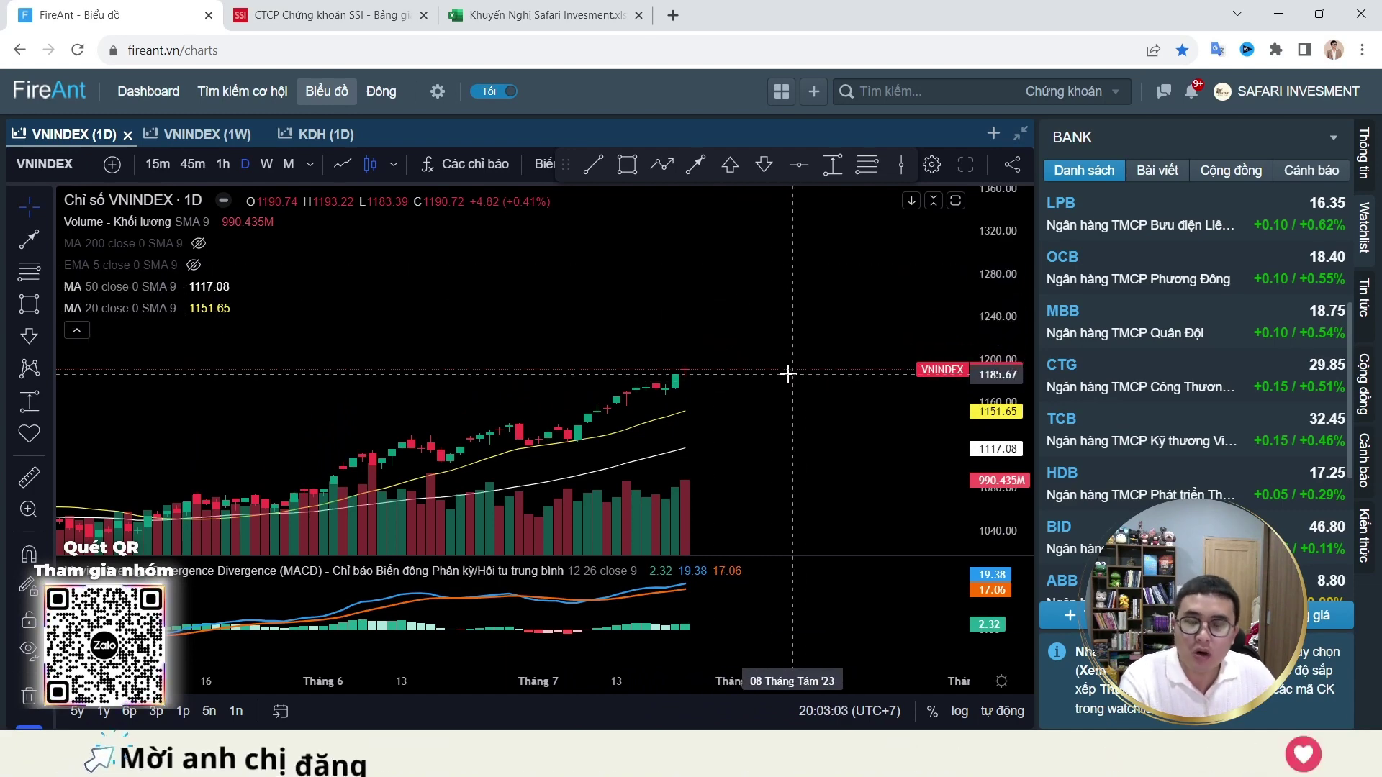
pyautogui.scroll(-3, 788, 373)
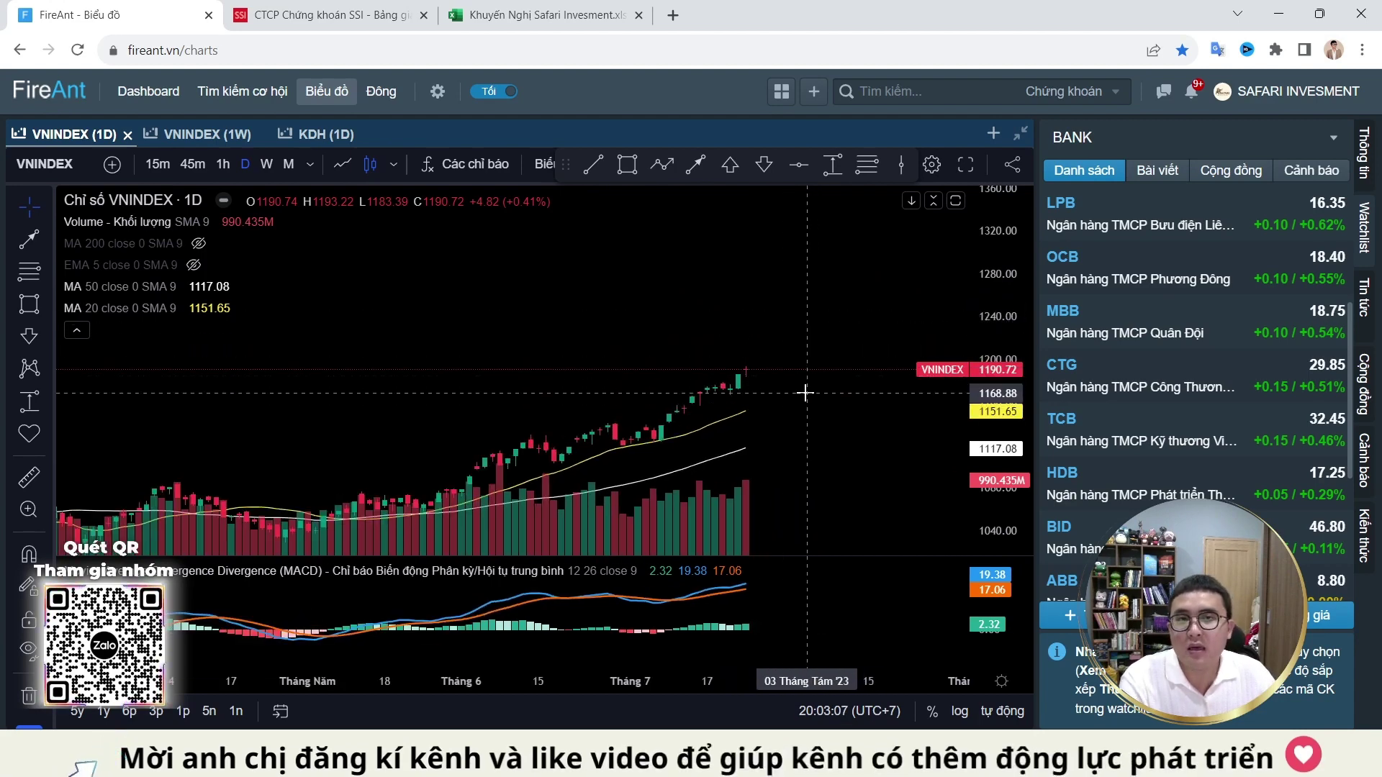
pyautogui.scroll(-5, 741, 345)
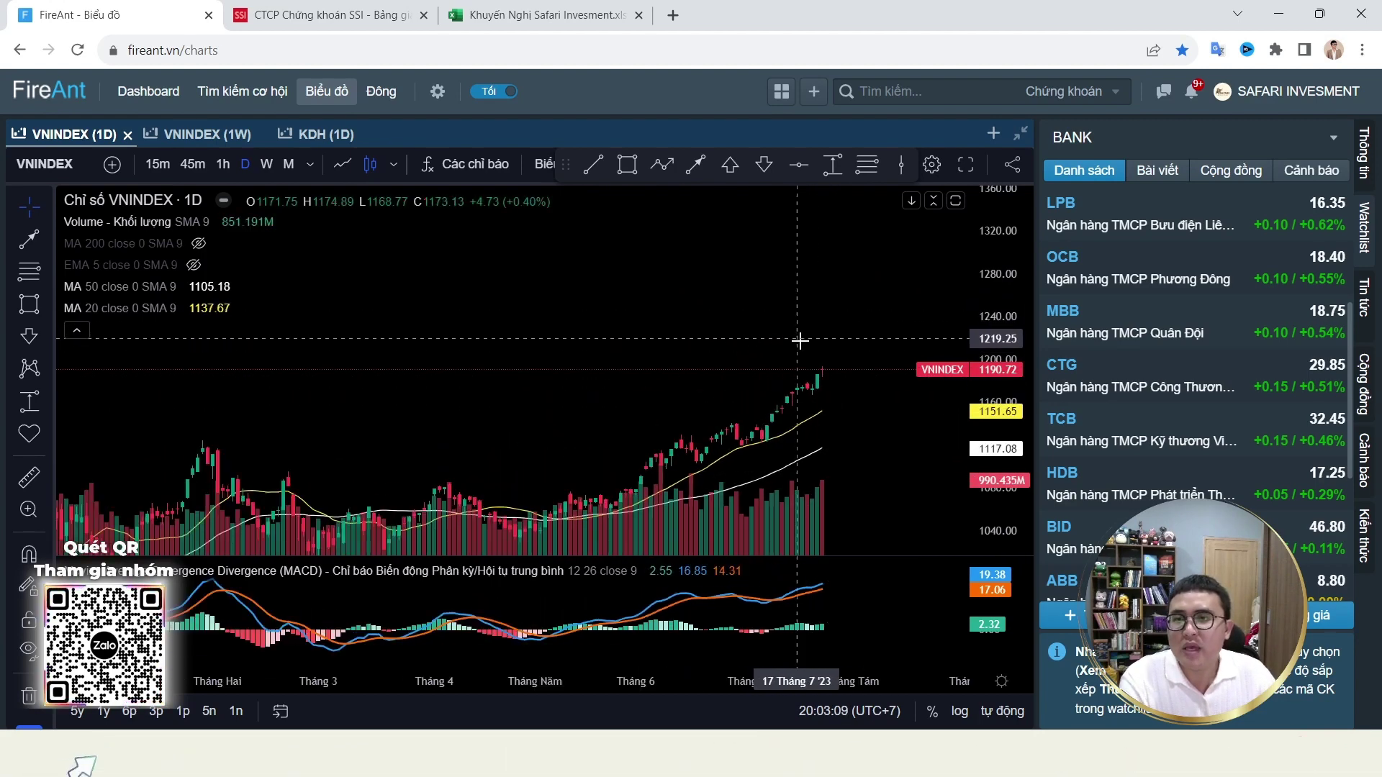
pyautogui.scroll(-3, 831, 359)
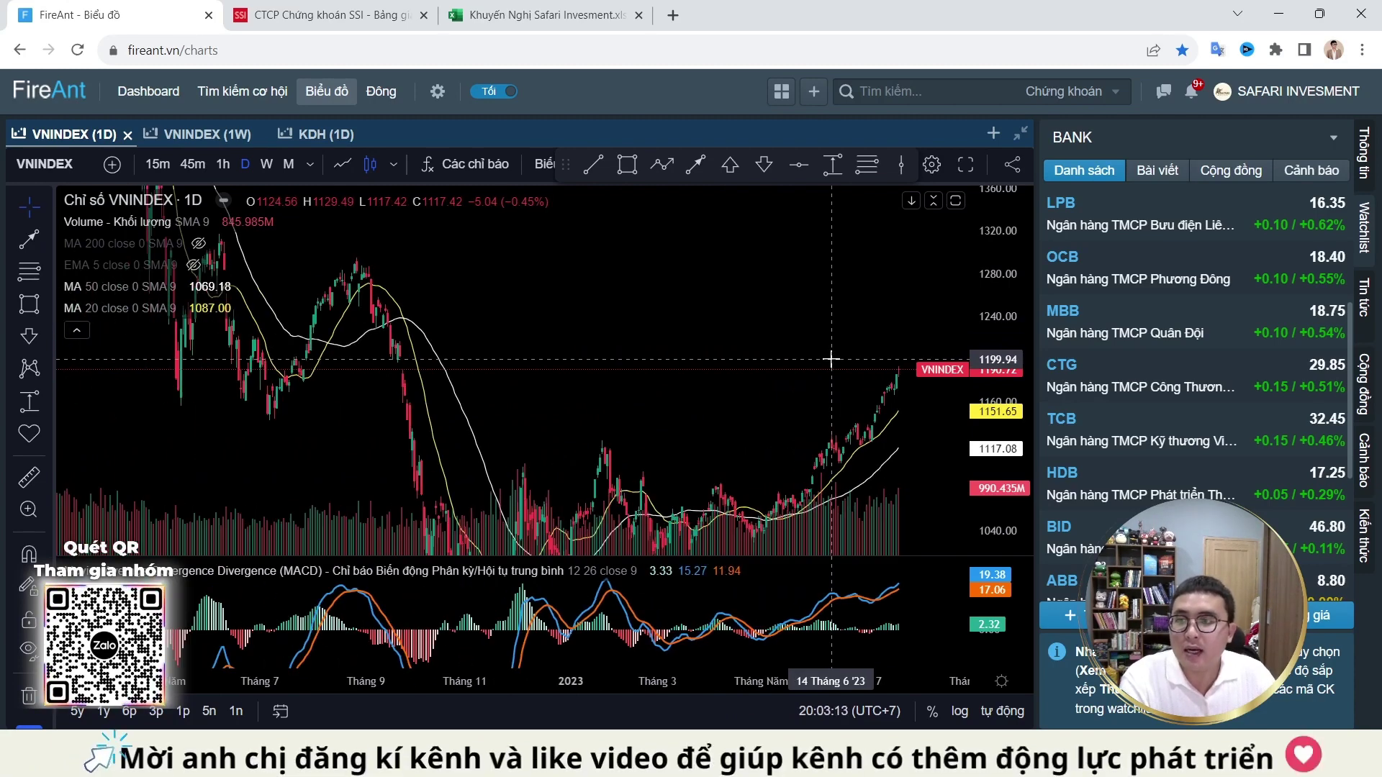
pyautogui.click(627, 164)
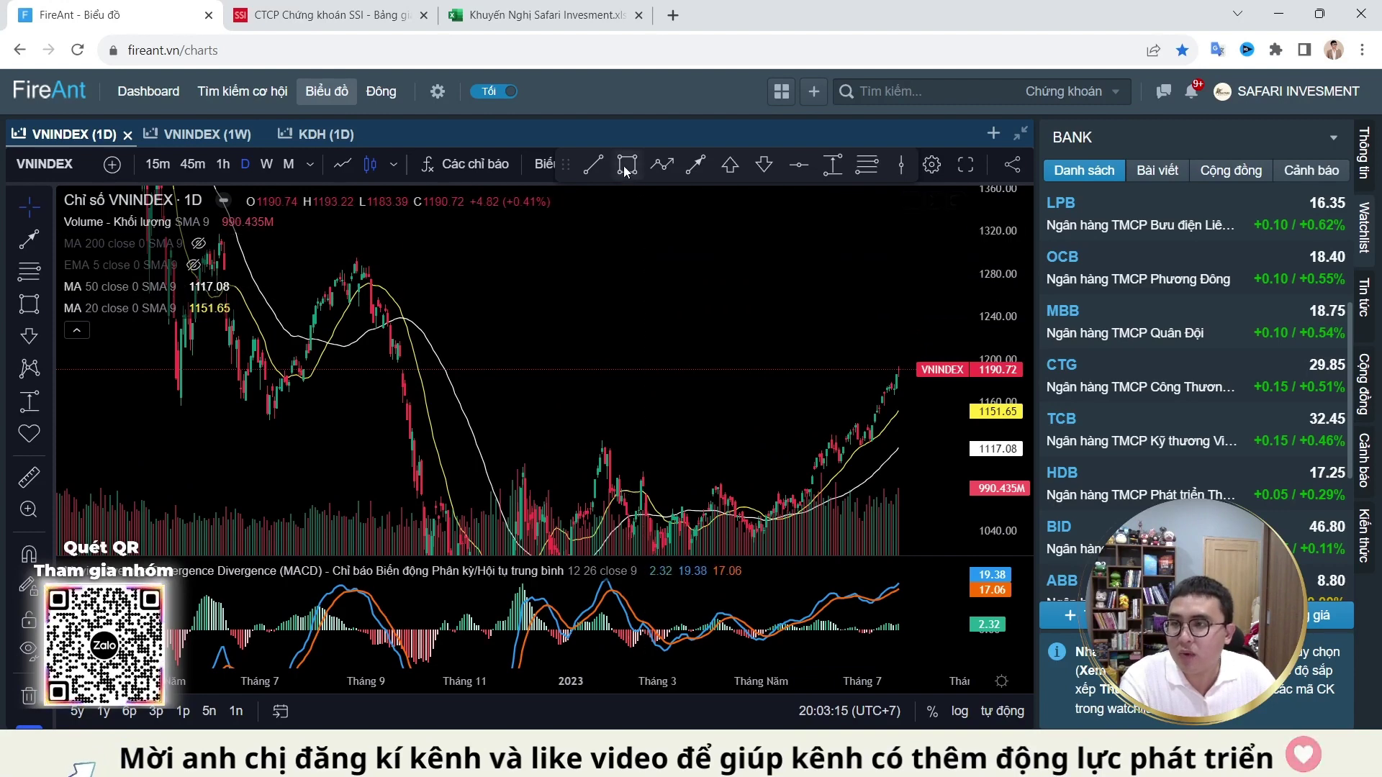
pyautogui.moveTo(923, 370); pyautogui.dragTo(301, 364)
pyautogui.moveTo(787, 324); pyautogui.dragTo(618, 319)
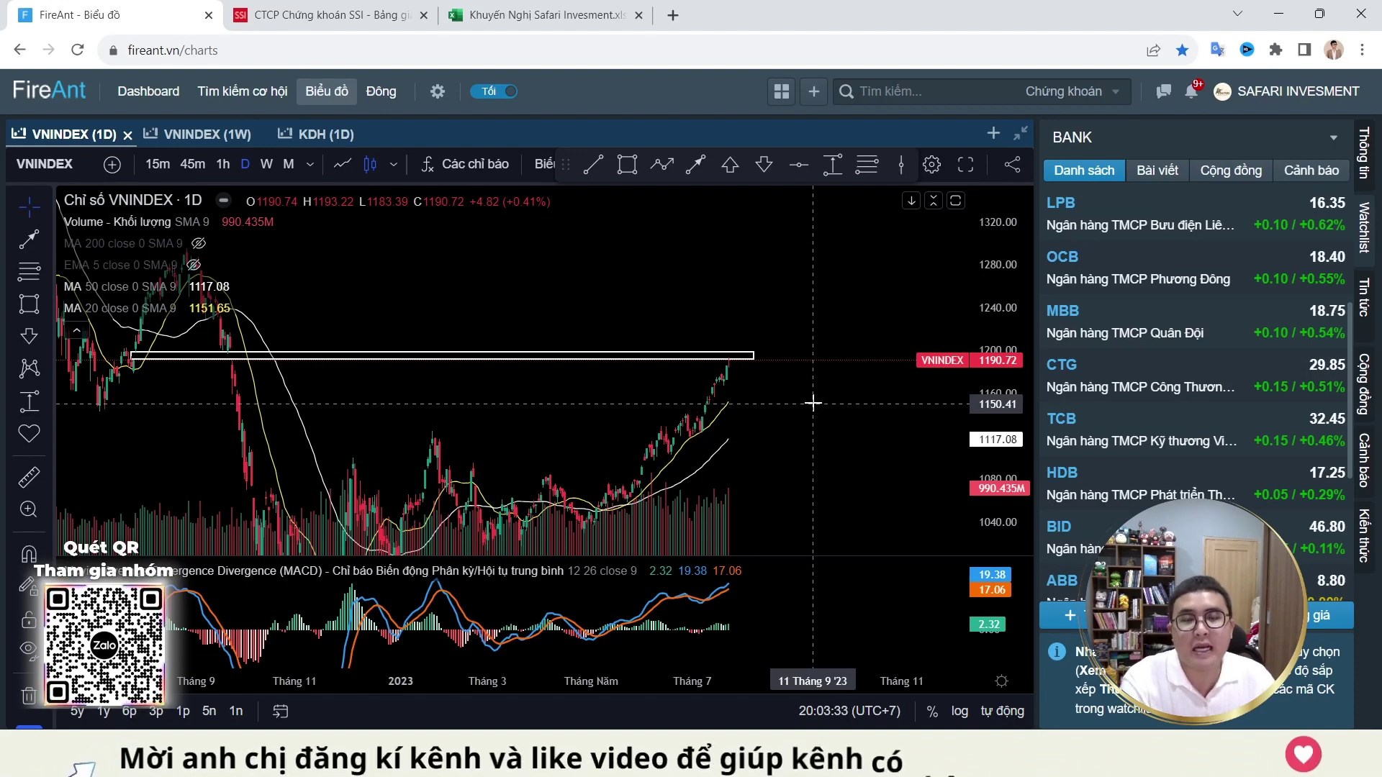
pyautogui.scroll(3, 796, 389)
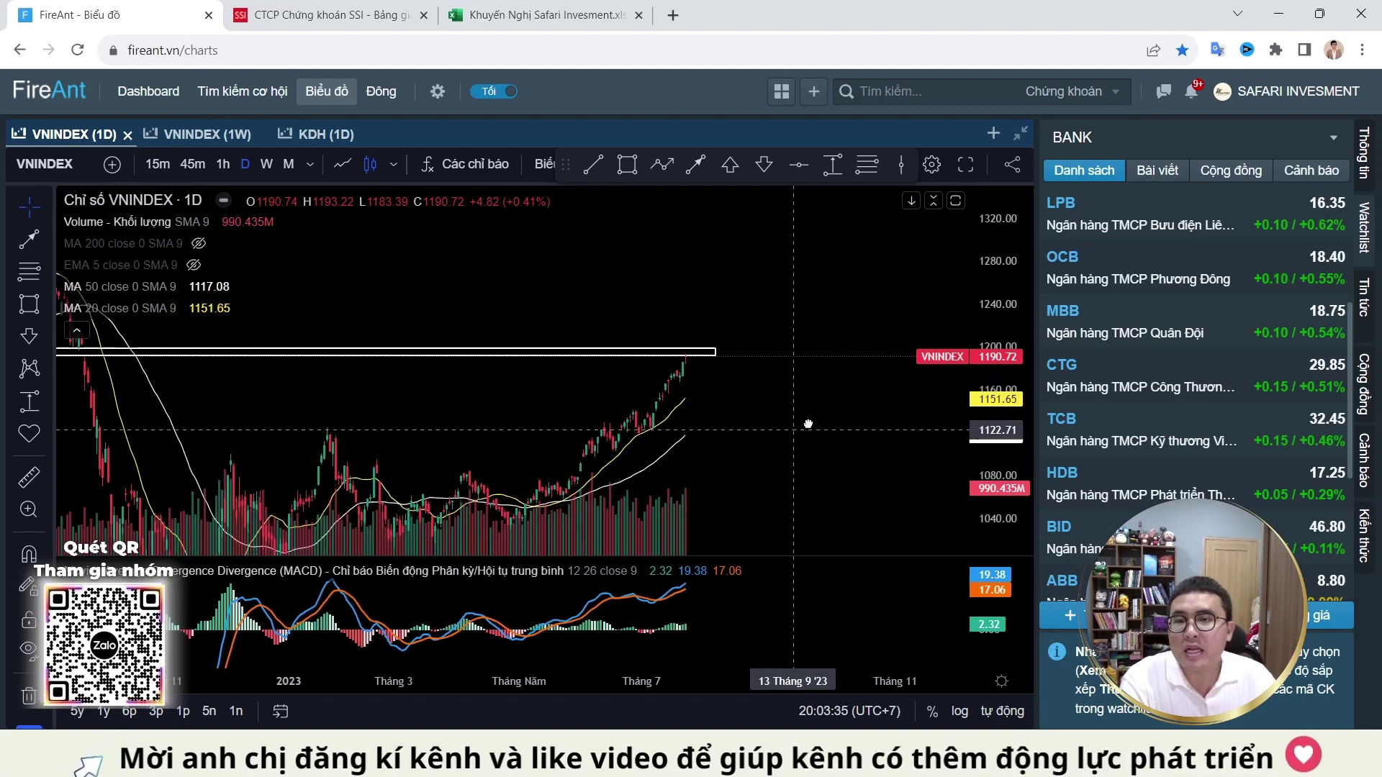
pyautogui.moveTo(979, 311); pyautogui.dragTo(980, 342)
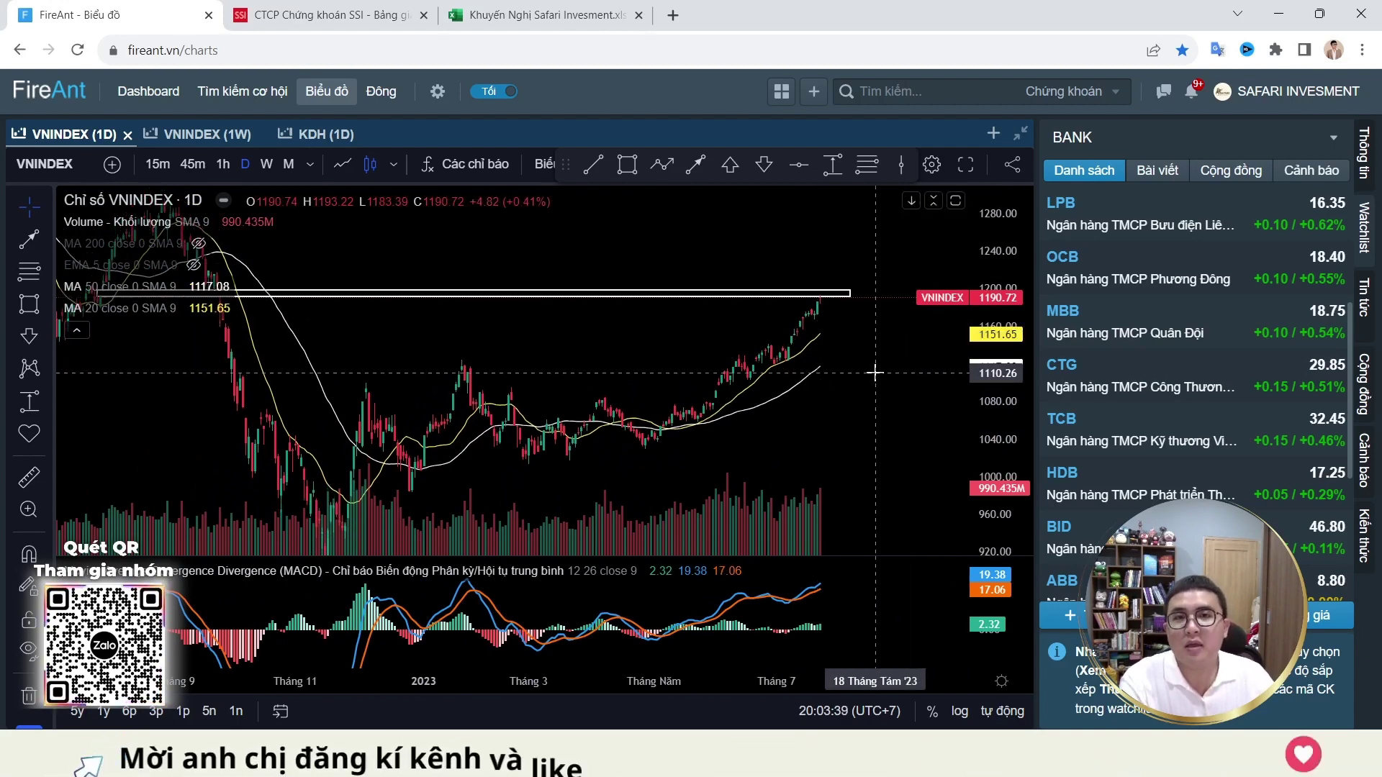
# Step: Delete the thin horizontal rectangle at about 1190–1200 from the daily VNINDEX chart
pyautogui.scroll(-1, 875, 372)
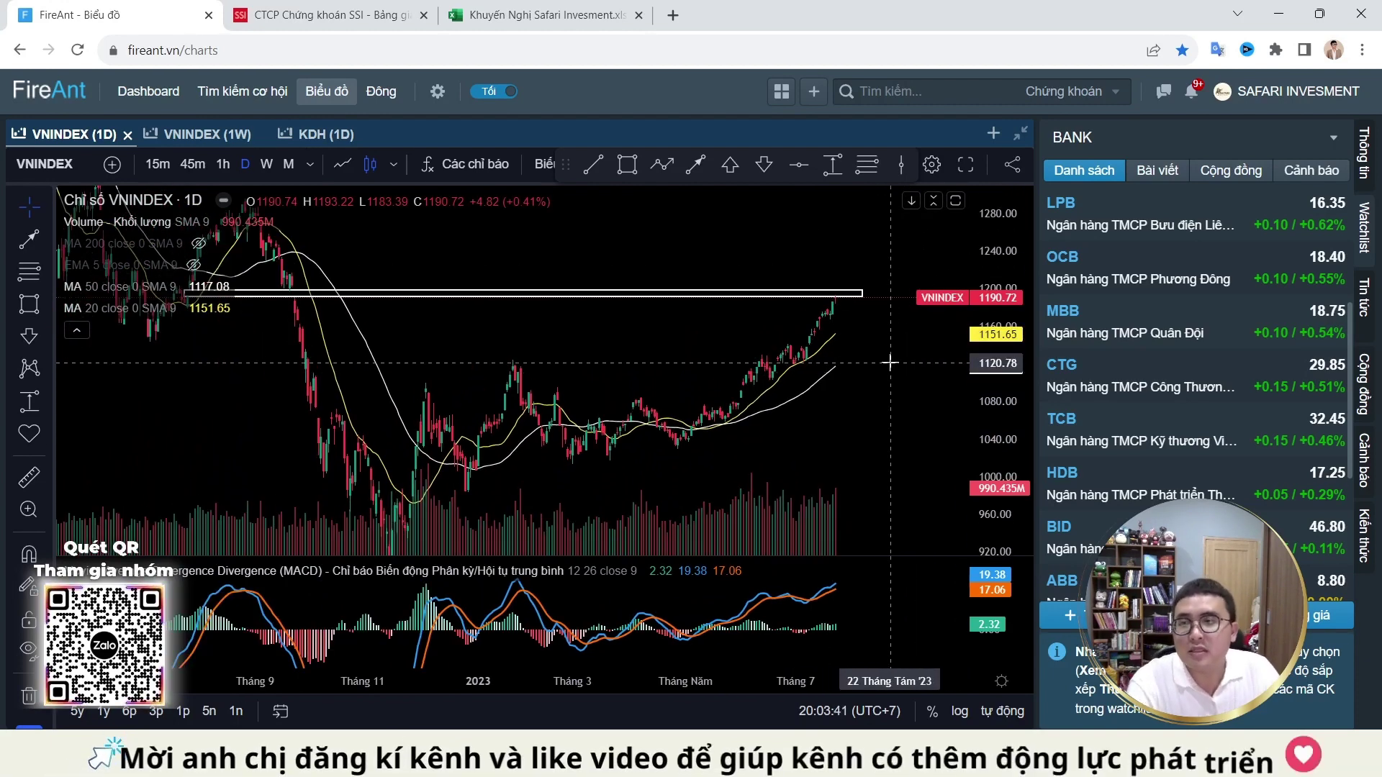
pyautogui.moveTo(639, 331); pyautogui.dragTo(706, 366)
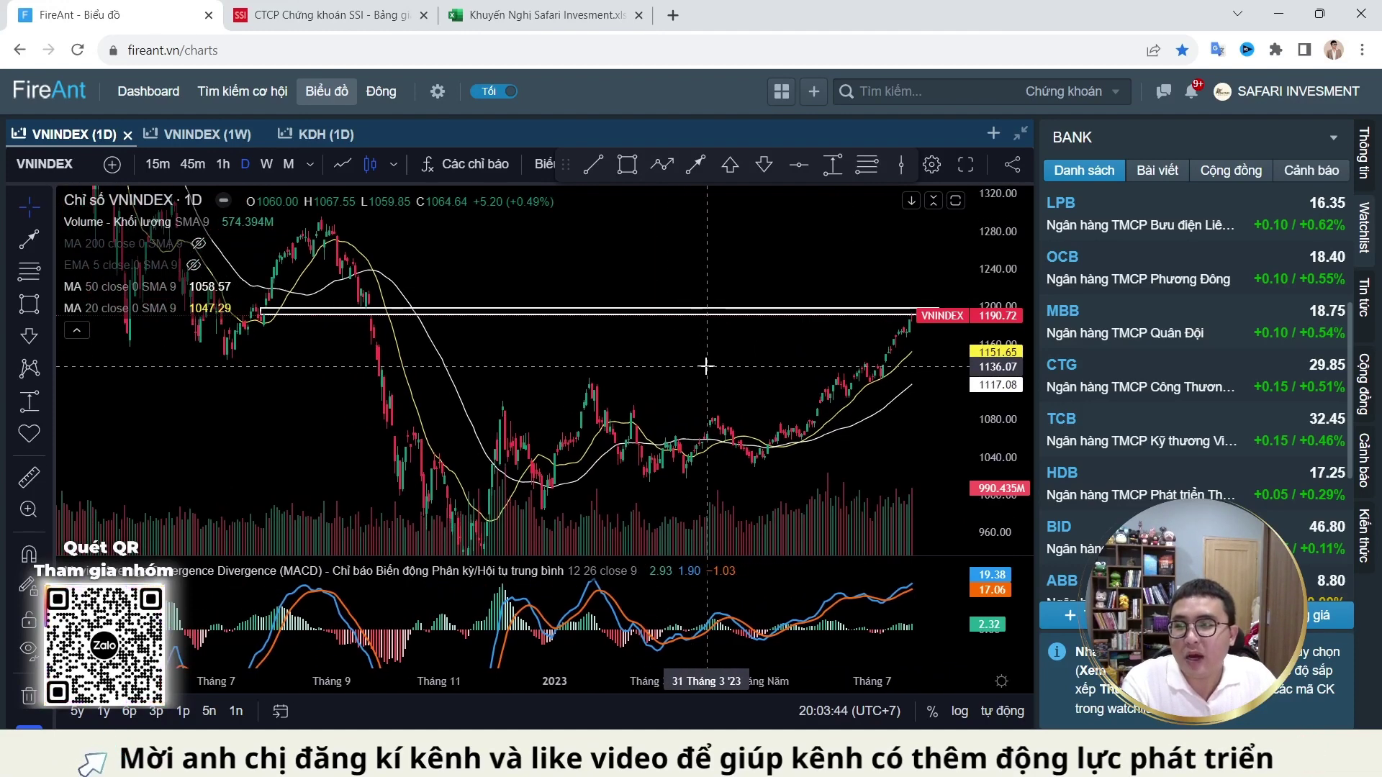
pyautogui.click(696, 320)
pyautogui.press('Delete')
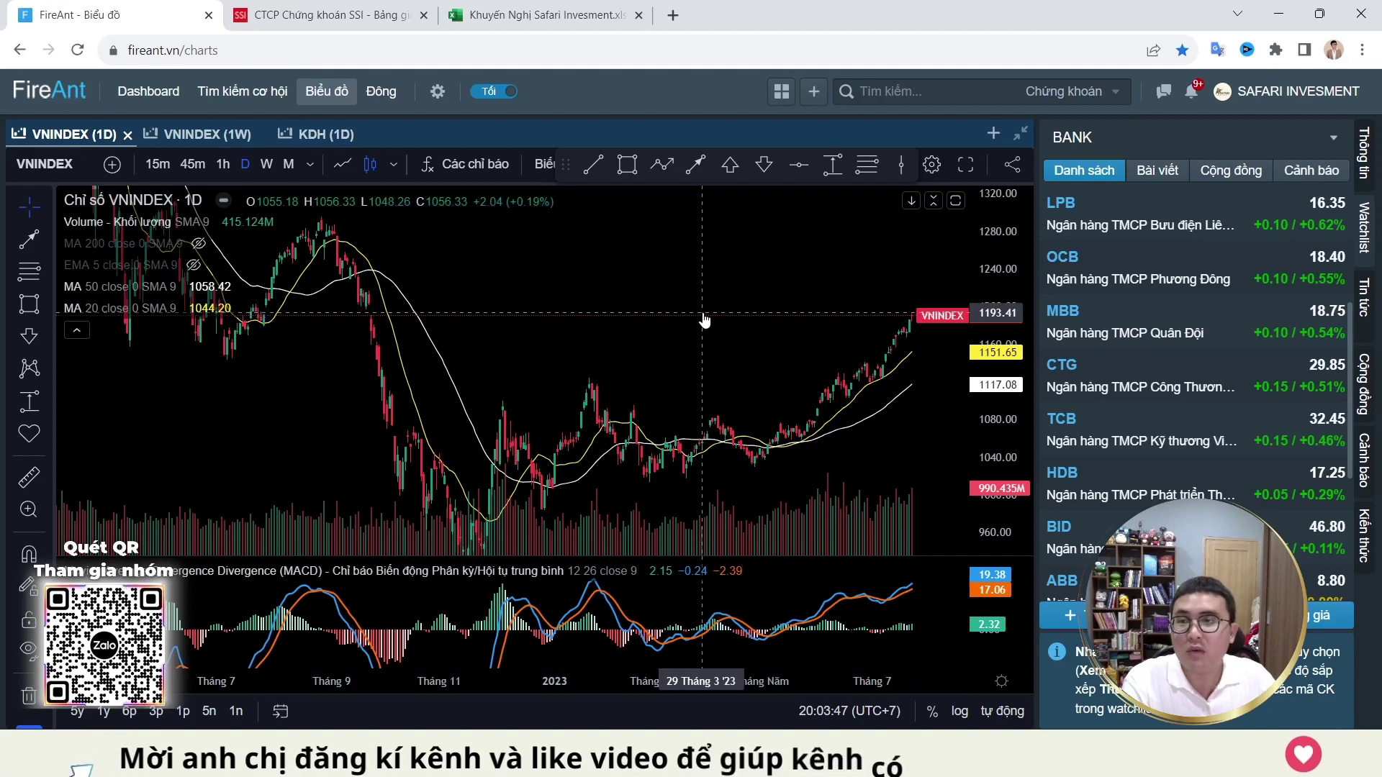
# Step: Draw a rectangle around the sideways range from early 2019 to early 2020, at about 935–1030, on the daily VNINDEX chart
pyautogui.moveTo(736, 381); pyautogui.dragTo(719, 291)
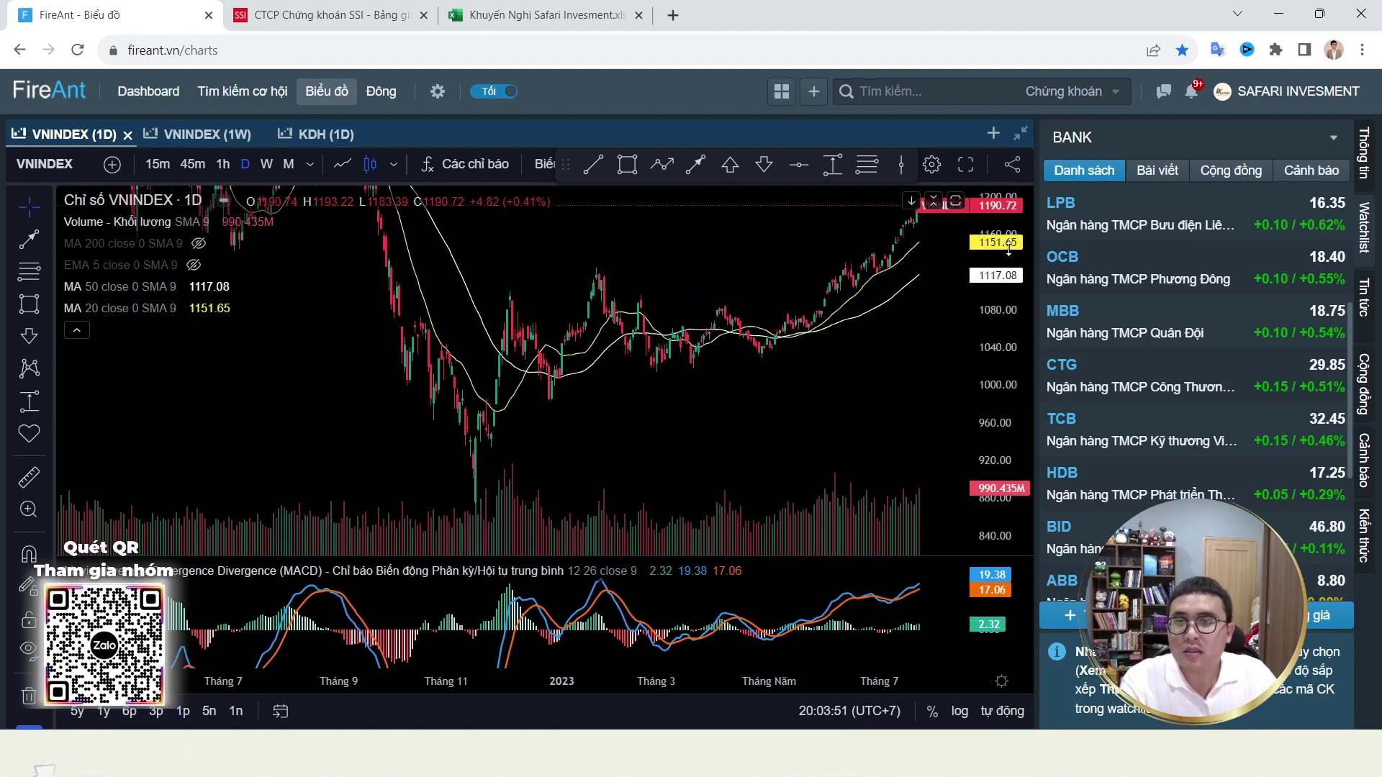
pyautogui.moveTo(1006, 248); pyautogui.dragTo(1011, 411)
pyautogui.scroll(-3, 804, 388)
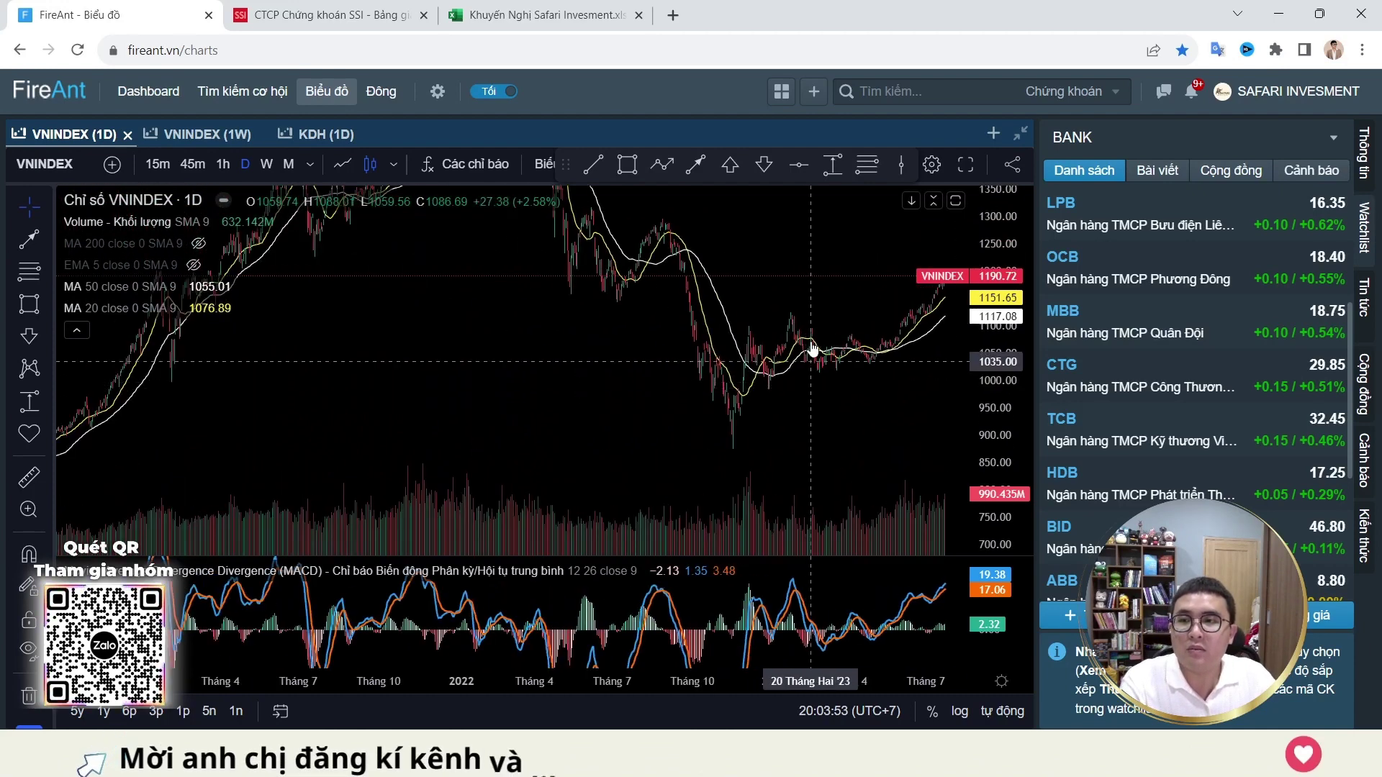
pyautogui.scroll(-2, 817, 288)
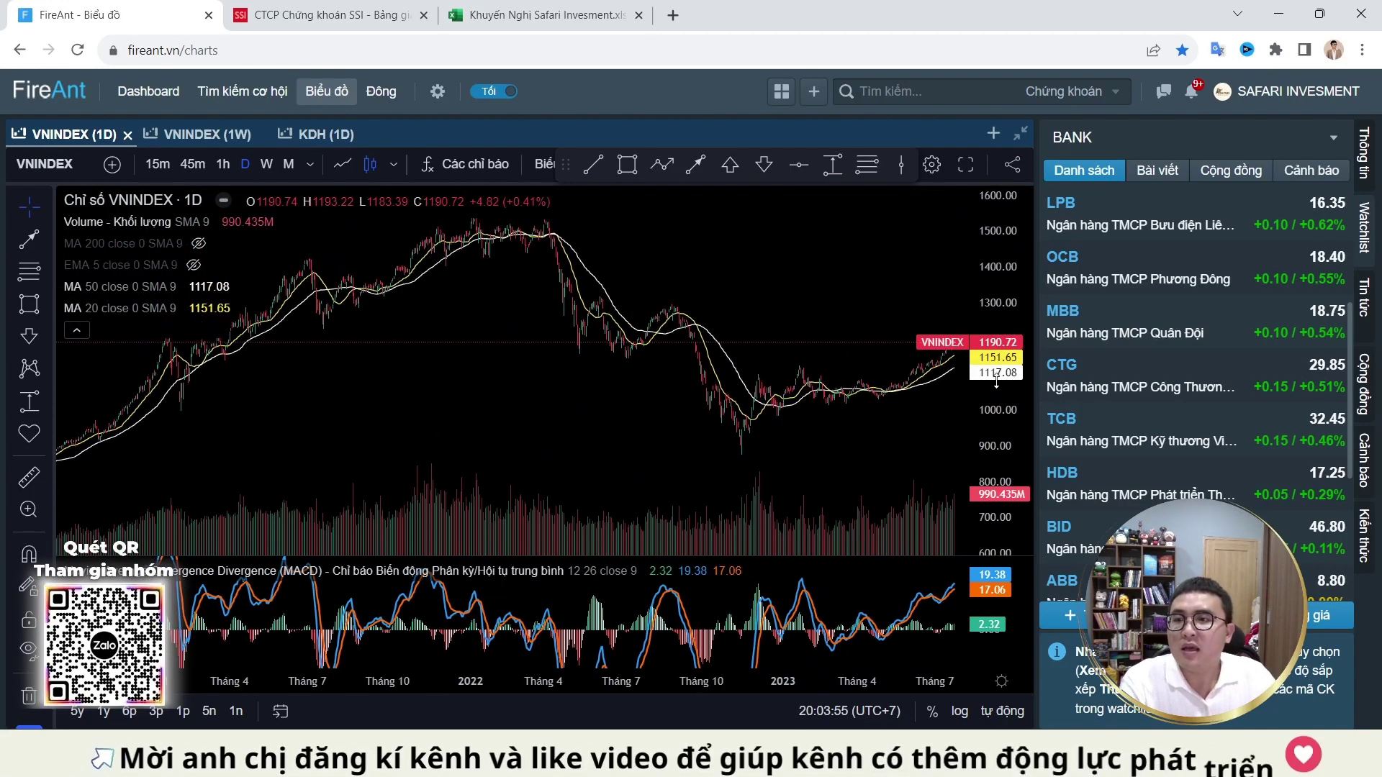
pyautogui.scroll(3, 786, 320)
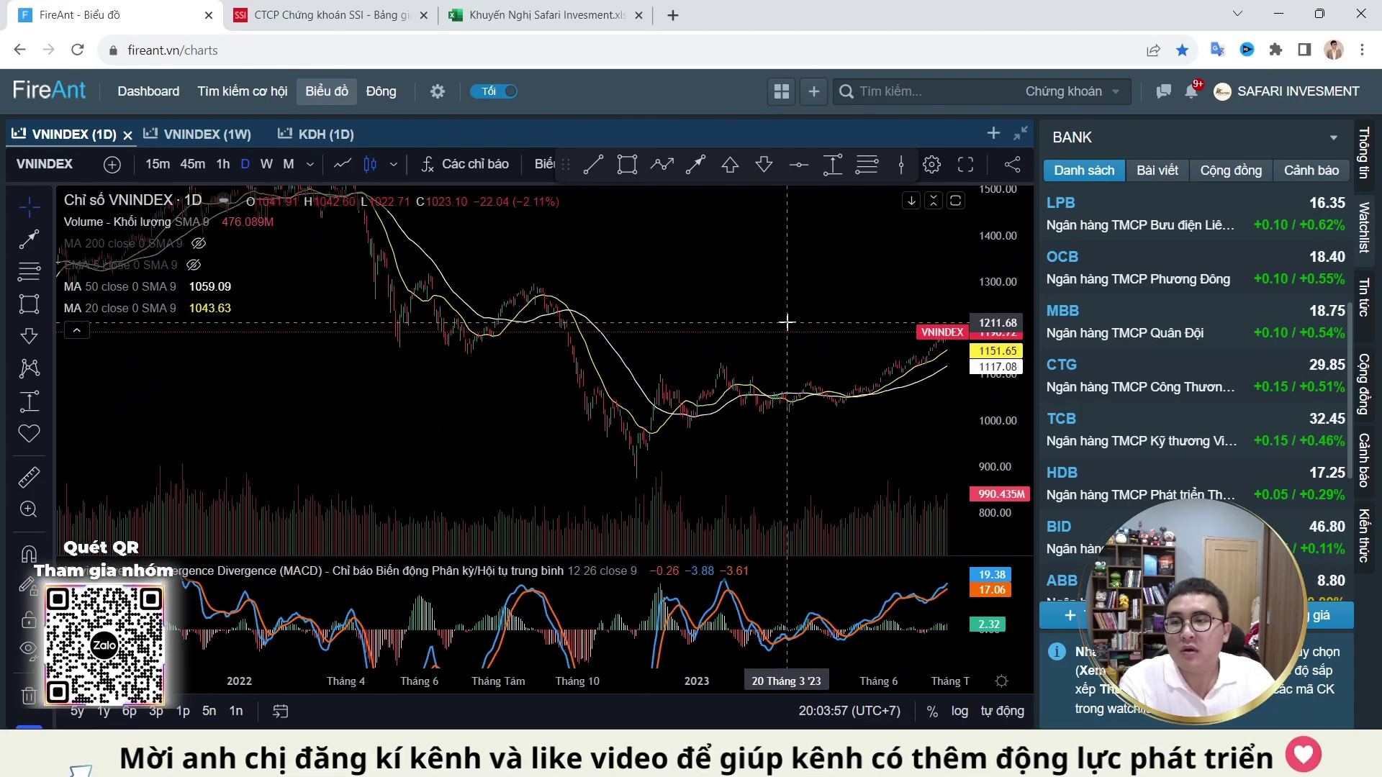
pyautogui.moveTo(166, 390); pyautogui.dragTo(927, 318)
pyautogui.moveTo(241, 476); pyautogui.dragTo(481, 432)
pyautogui.moveTo(126, 424); pyautogui.dragTo(555, 438)
pyautogui.scroll(-3, 506, 404)
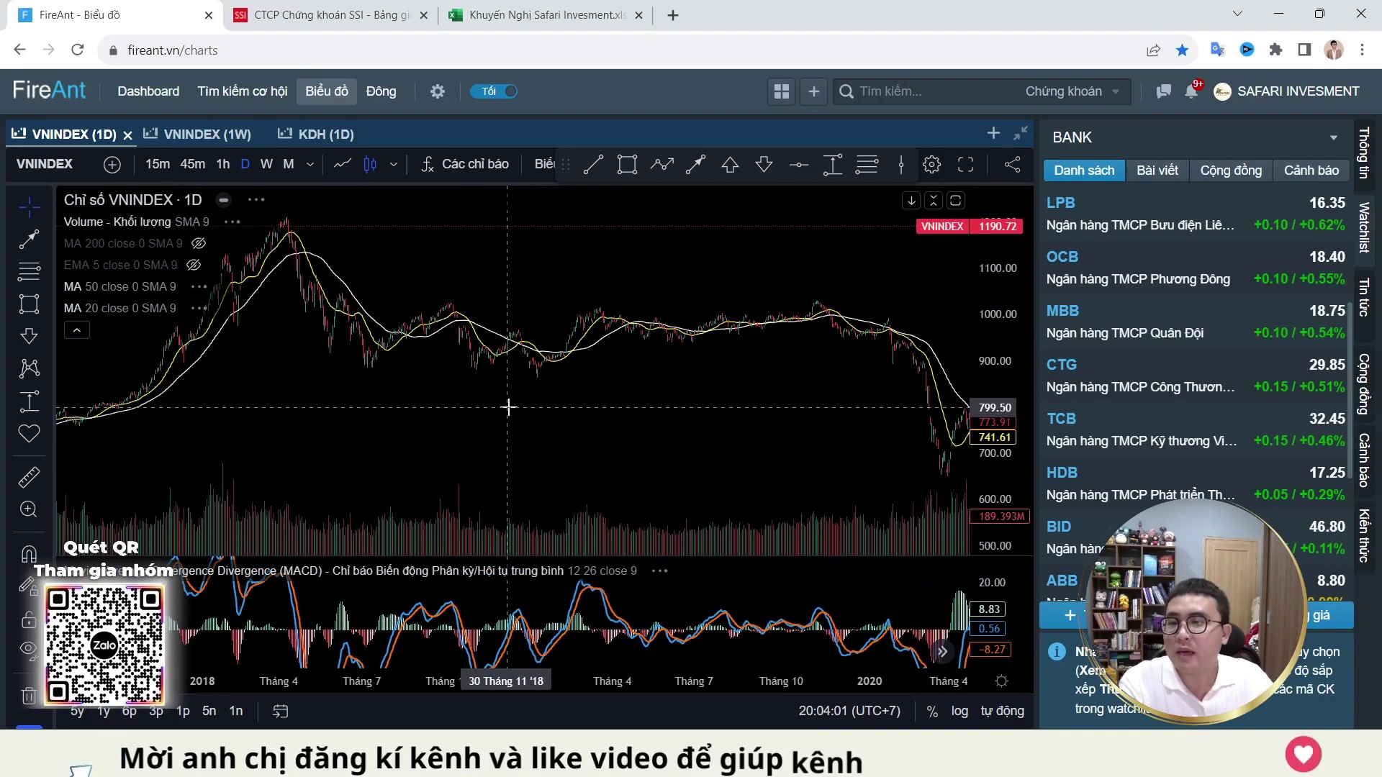
pyautogui.moveTo(694, 466); pyautogui.dragTo(606, 465)
pyautogui.moveTo(393, 455); pyautogui.dragTo(410, 472)
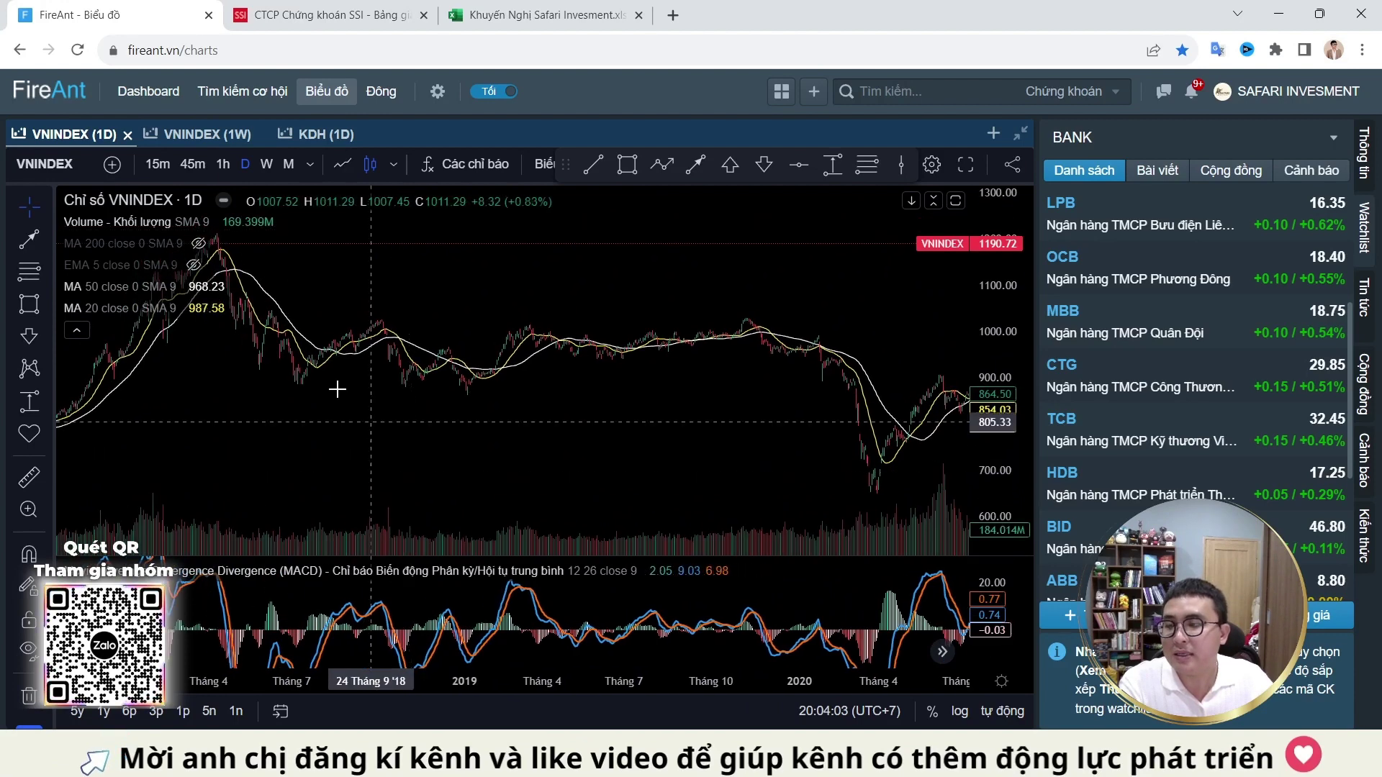
pyautogui.scroll(1, 648, 411)
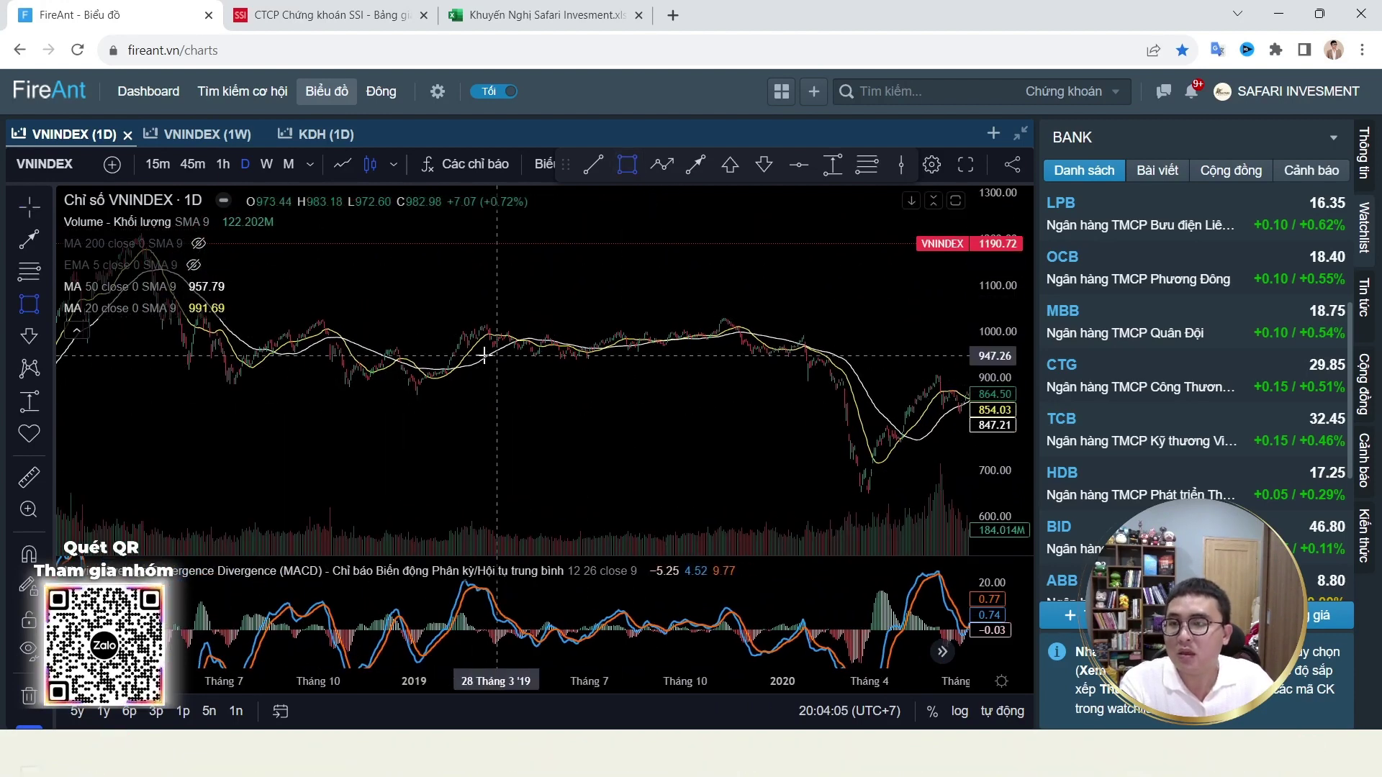
pyautogui.moveTo(404, 327); pyautogui.dragTo(819, 362)
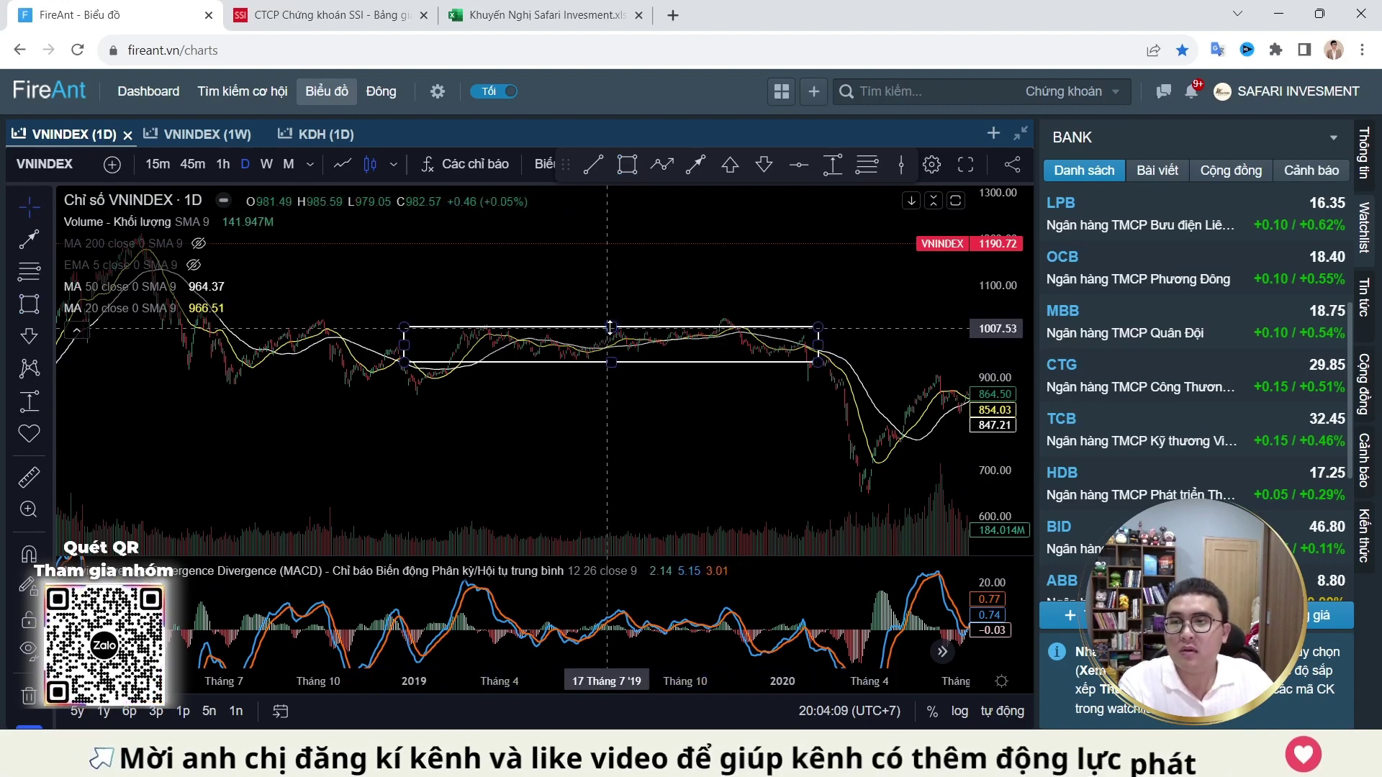
pyautogui.click(577, 376)
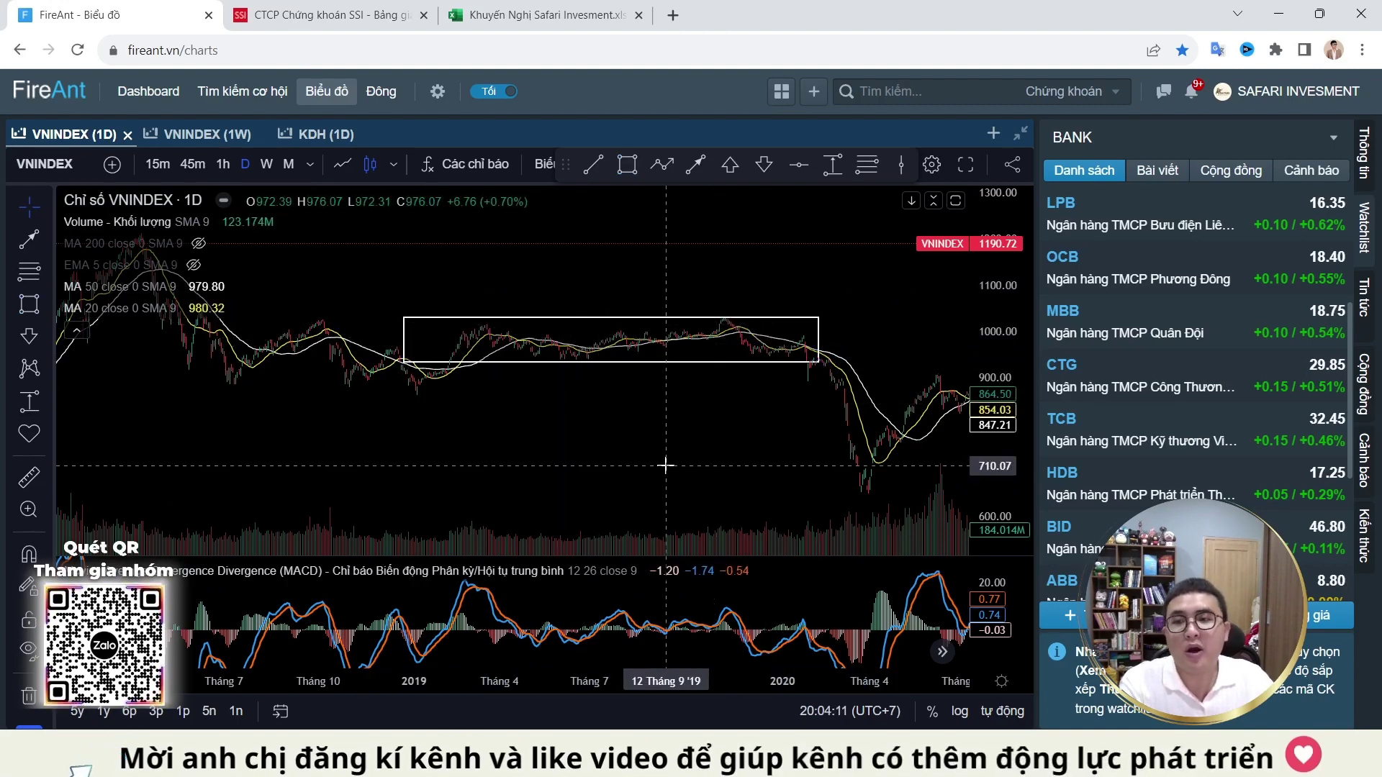
# Step: Place an up arrow marker below the 20 August 2015 low on the daily VNINDEX chart, at about 474
pyautogui.moveTo(905, 343); pyautogui.dragTo(624, 338)
pyautogui.scroll(-6, 648, 335)
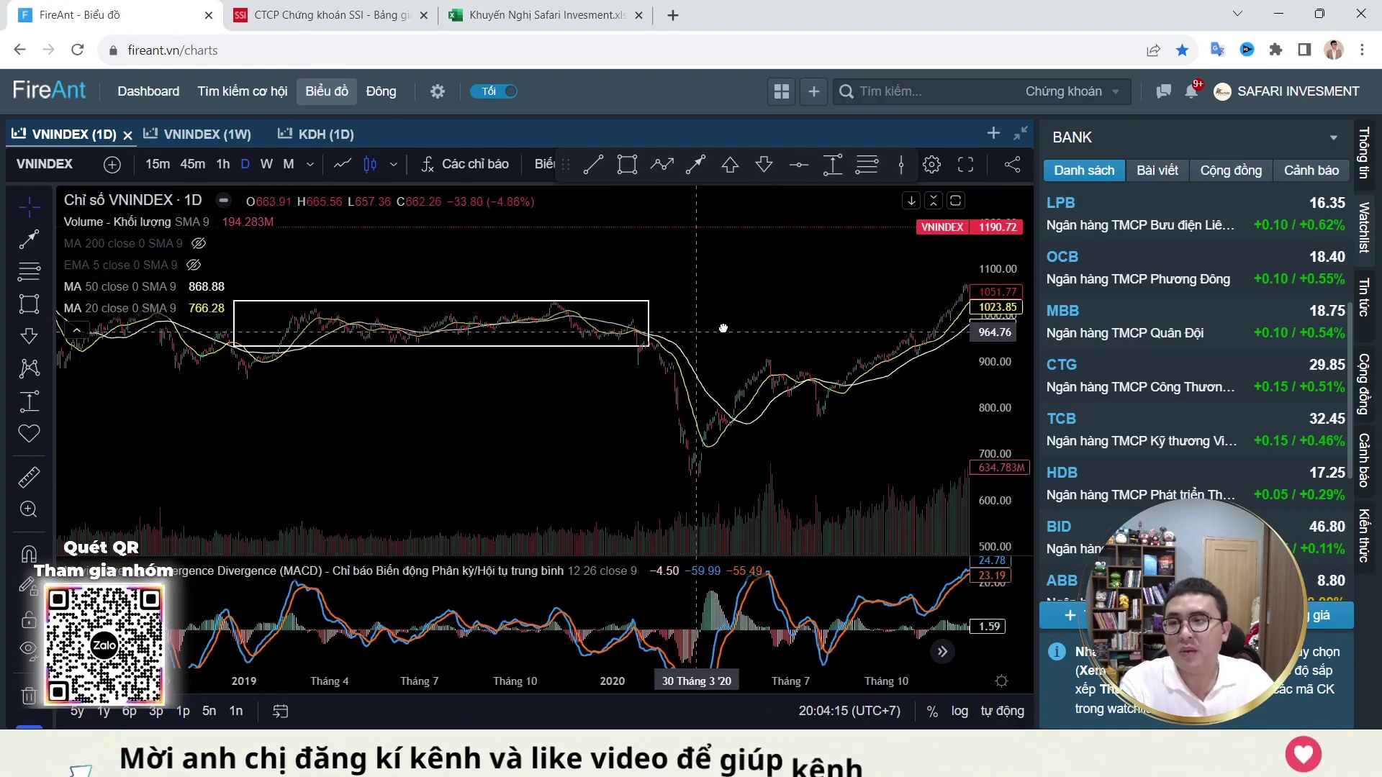
pyautogui.moveTo(704, 368); pyautogui.dragTo(600, 342)
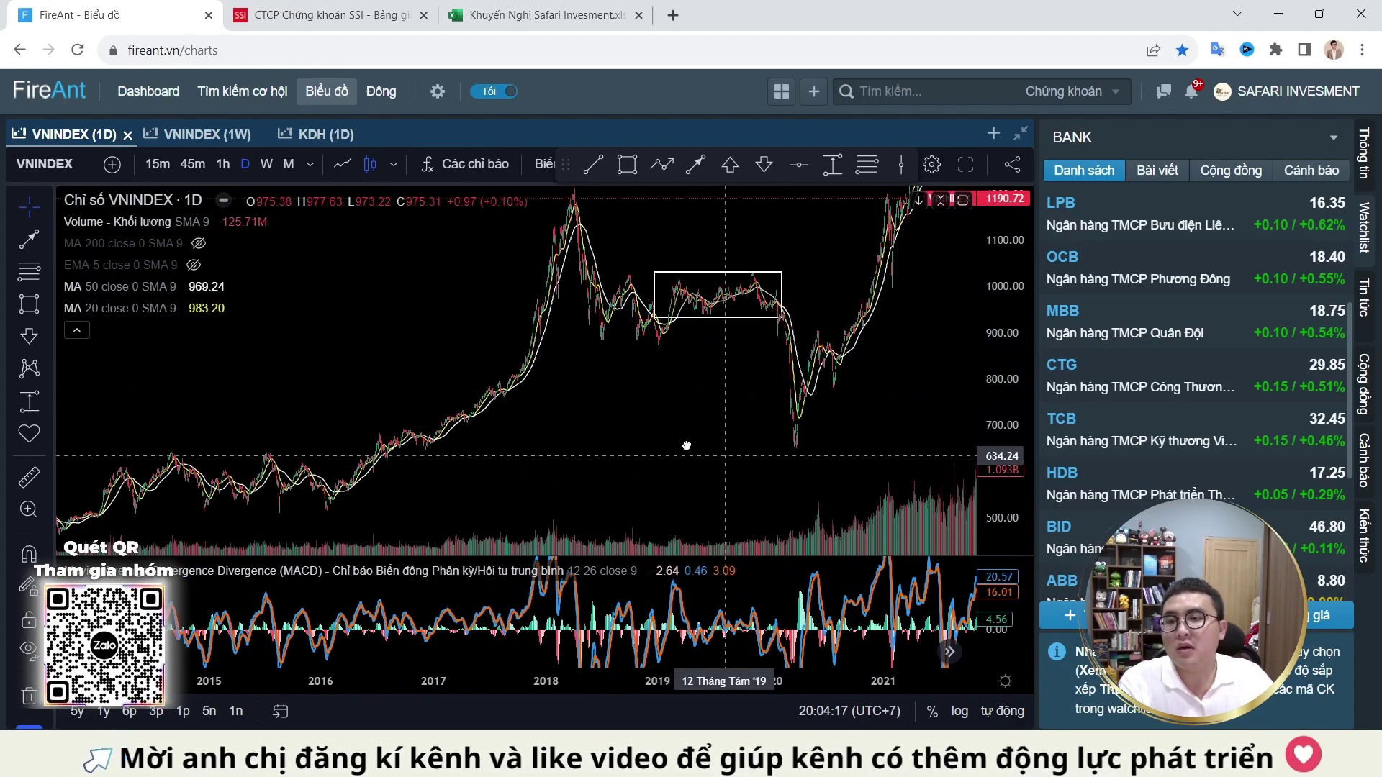
pyautogui.moveTo(736, 452); pyautogui.dragTo(600, 400)
pyautogui.moveTo(991, 324); pyautogui.dragTo(992, 503)
pyautogui.moveTo(918, 421)
pyautogui.mouseDown()
pyautogui.moveTo(706, 441)
pyautogui.moveTo(768, 432)
pyautogui.mouseUp()
pyautogui.moveTo(548, 439); pyautogui.dragTo(777, 431)
pyautogui.moveTo(648, 445); pyautogui.dragTo(831, 423)
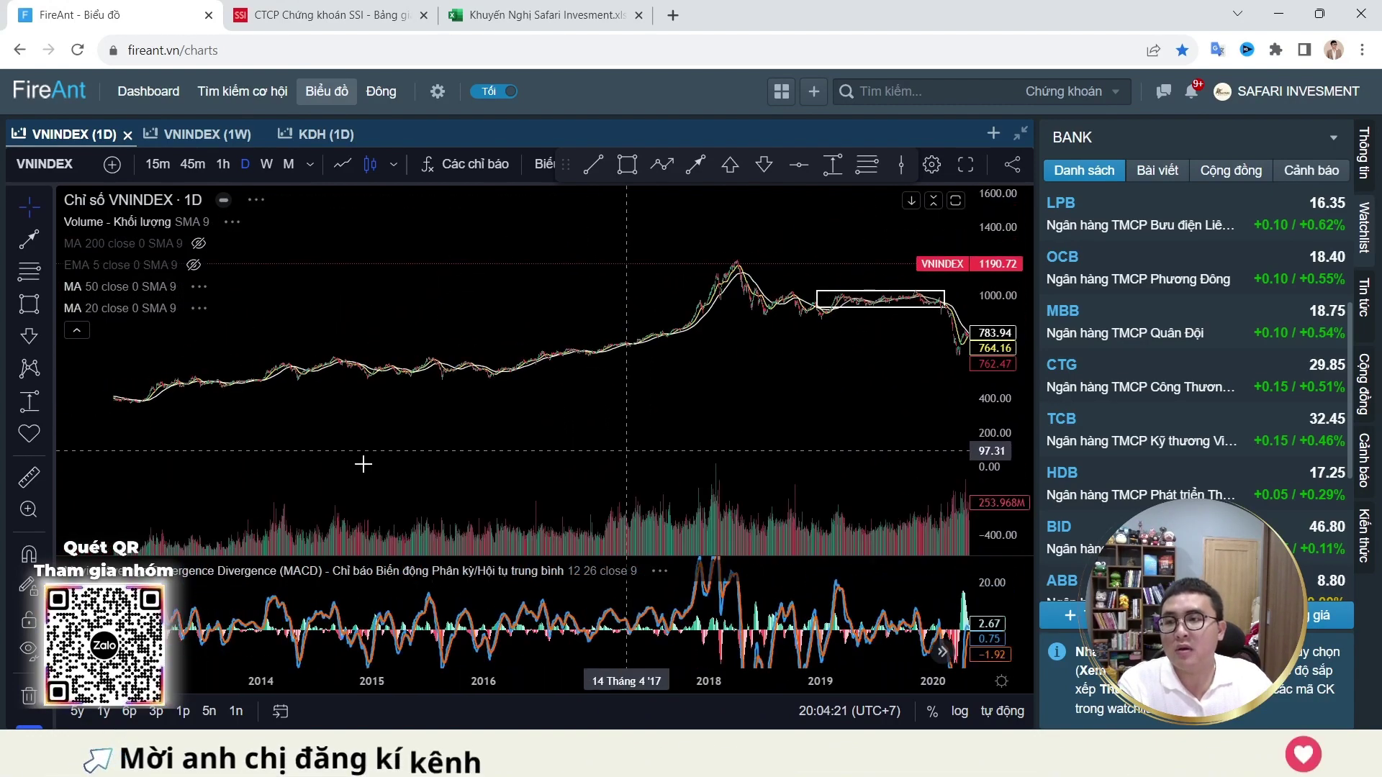
pyautogui.moveTo(475, 461); pyautogui.dragTo(648, 462)
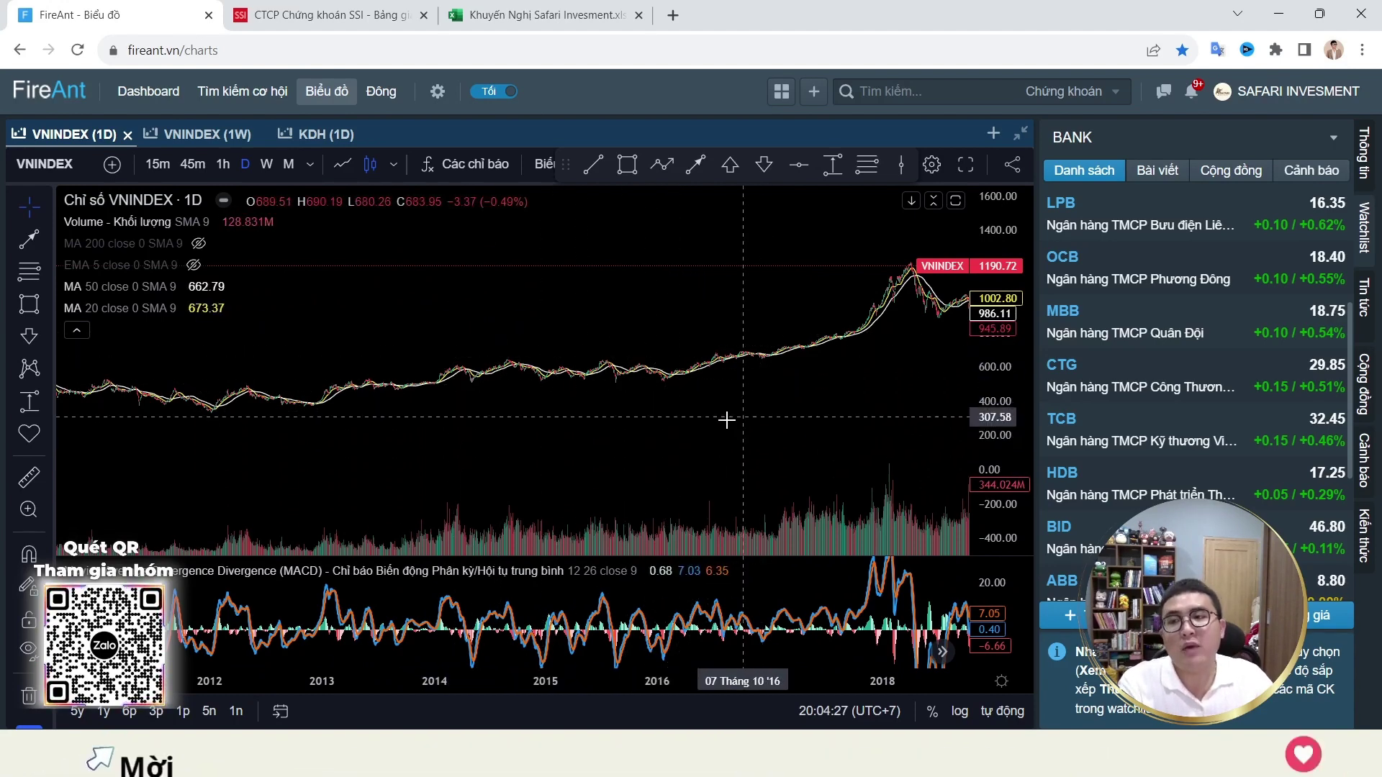
pyautogui.moveTo(1006, 452); pyautogui.dragTo(1005, 403)
pyautogui.scroll(3, 654, 425)
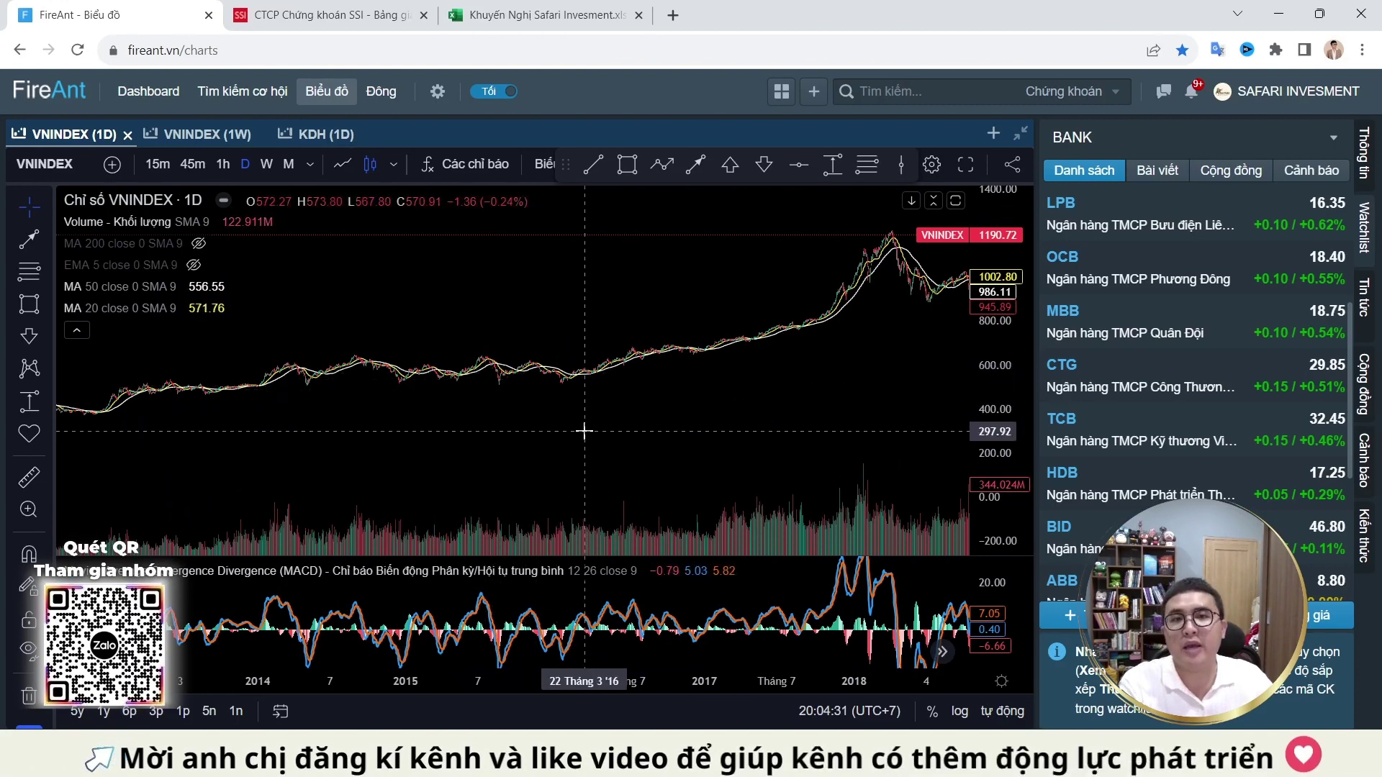
pyautogui.click(497, 393)
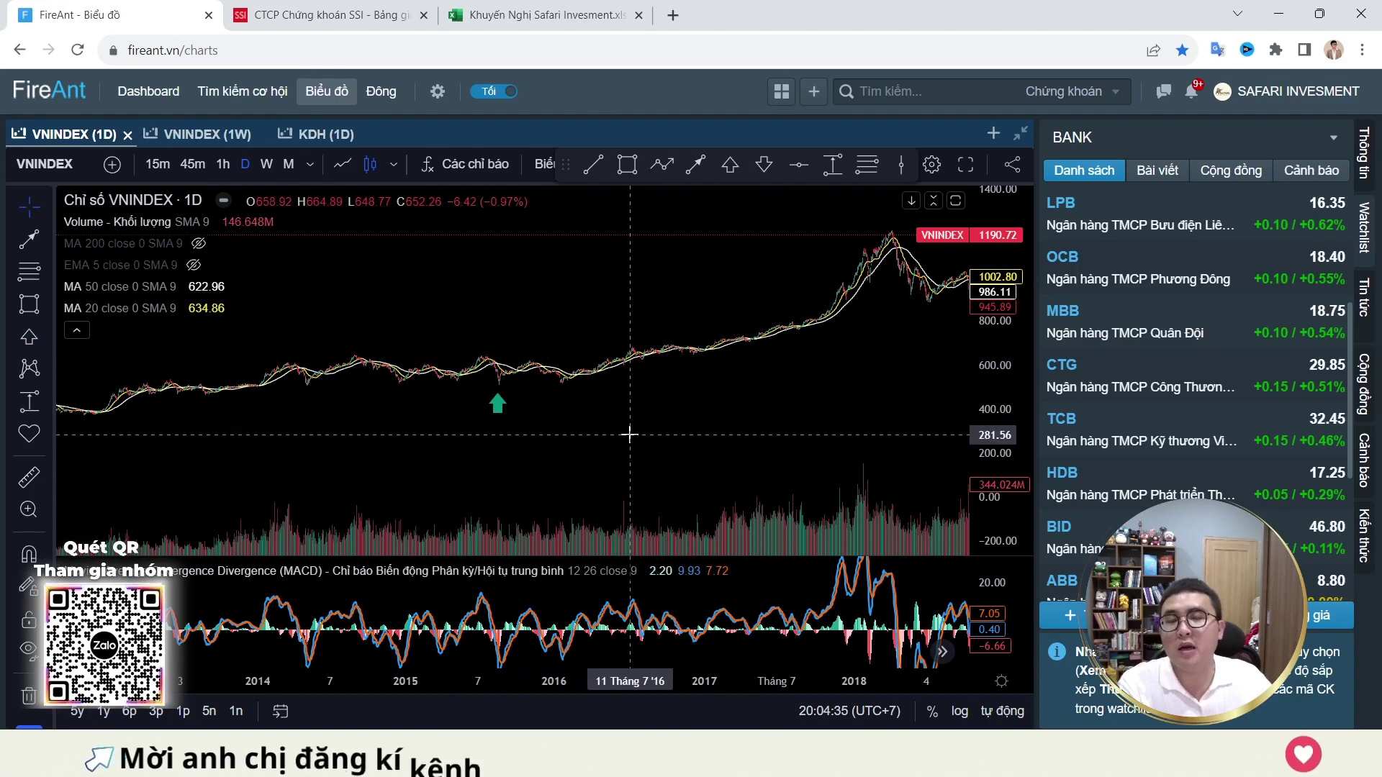
# Step: Examine the daily VNINDEX price history from the 2015 arrow marker through the 2019 range to the latest 2023 candles
pyautogui.scroll(4, 580, 395)
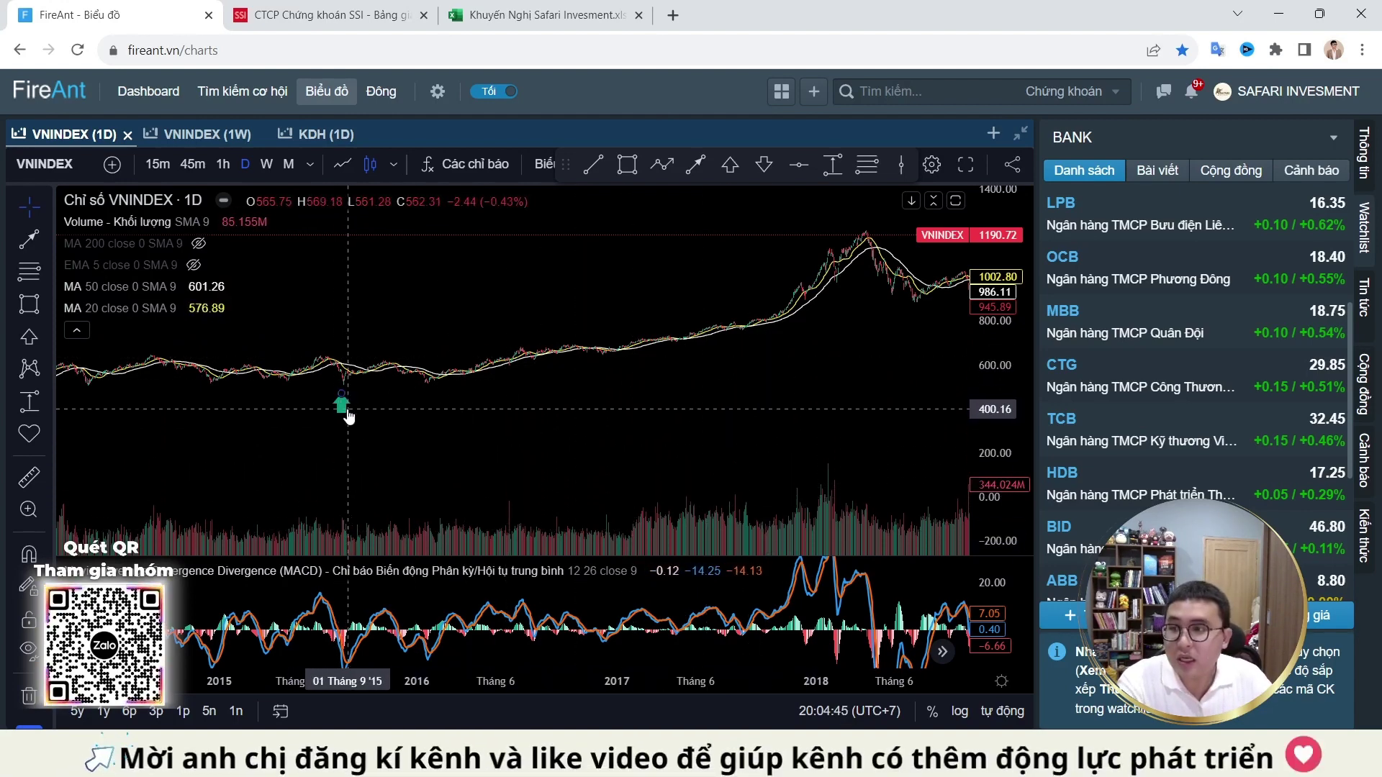
pyautogui.scroll(3, 767, 401)
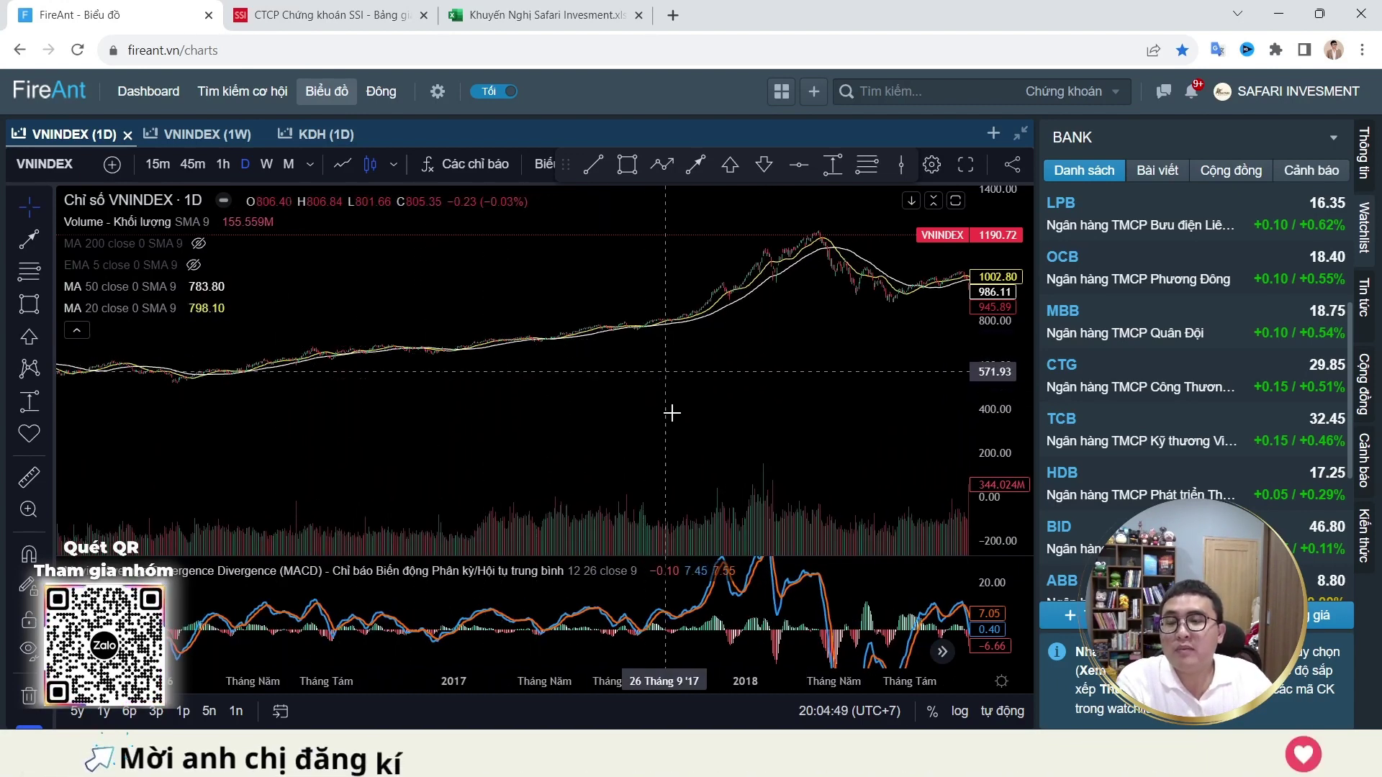
pyautogui.moveTo(869, 388); pyautogui.dragTo(712, 437)
pyautogui.hscroll(10, 717, 436)
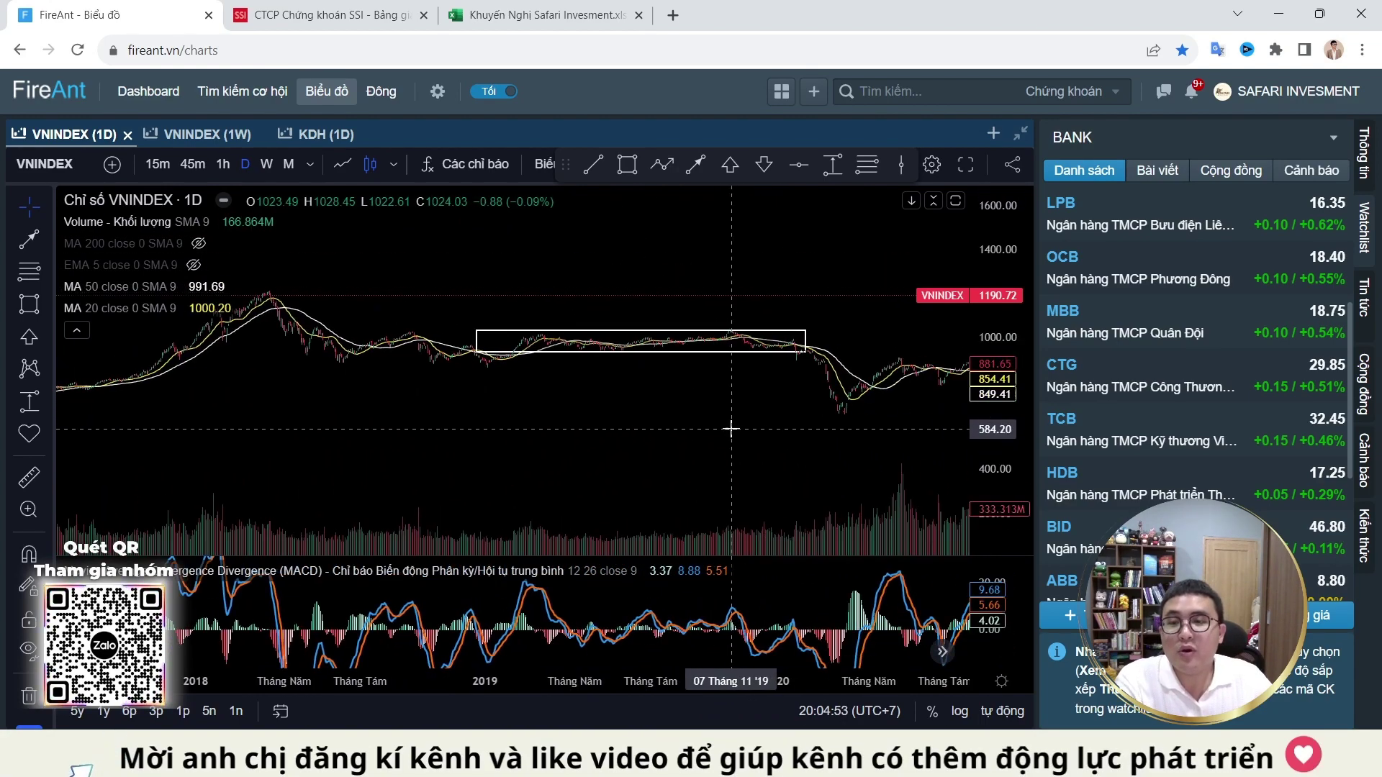
pyautogui.moveTo(992, 392); pyautogui.dragTo(988, 366)
pyautogui.moveTo(773, 417); pyautogui.dragTo(722, 429)
pyautogui.moveTo(862, 348); pyautogui.dragTo(694, 409)
pyautogui.hscroll(15, 693, 409)
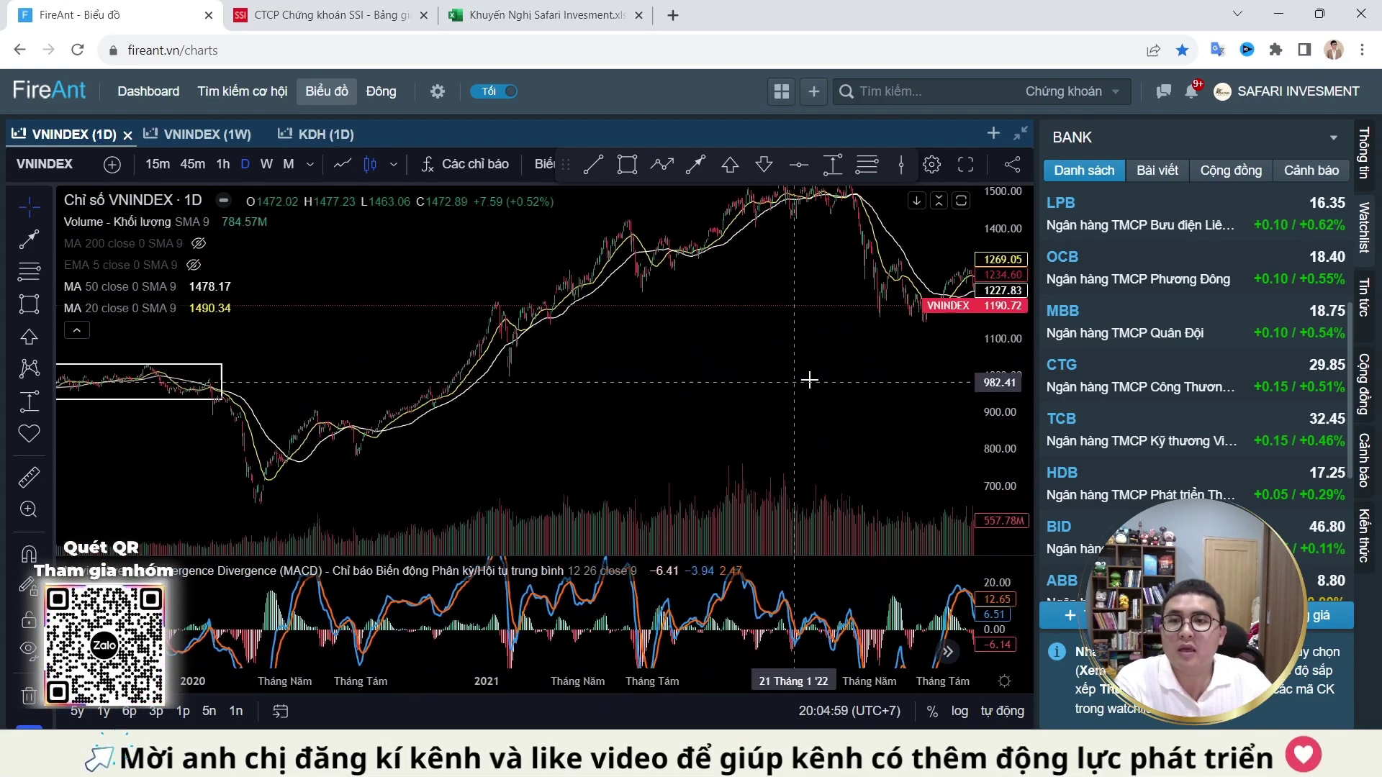
pyautogui.hscroll(10, 690, 363)
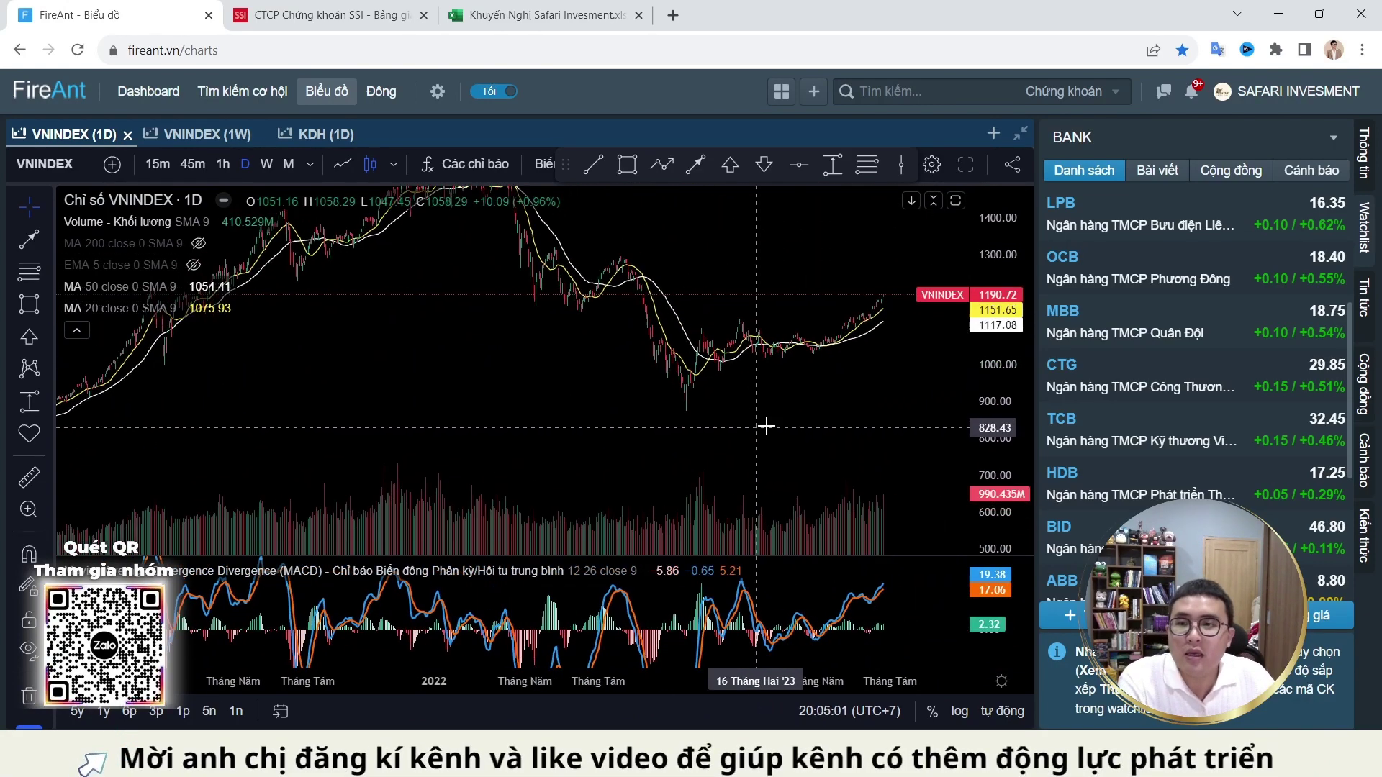
pyautogui.hscroll(8, 842, 400)
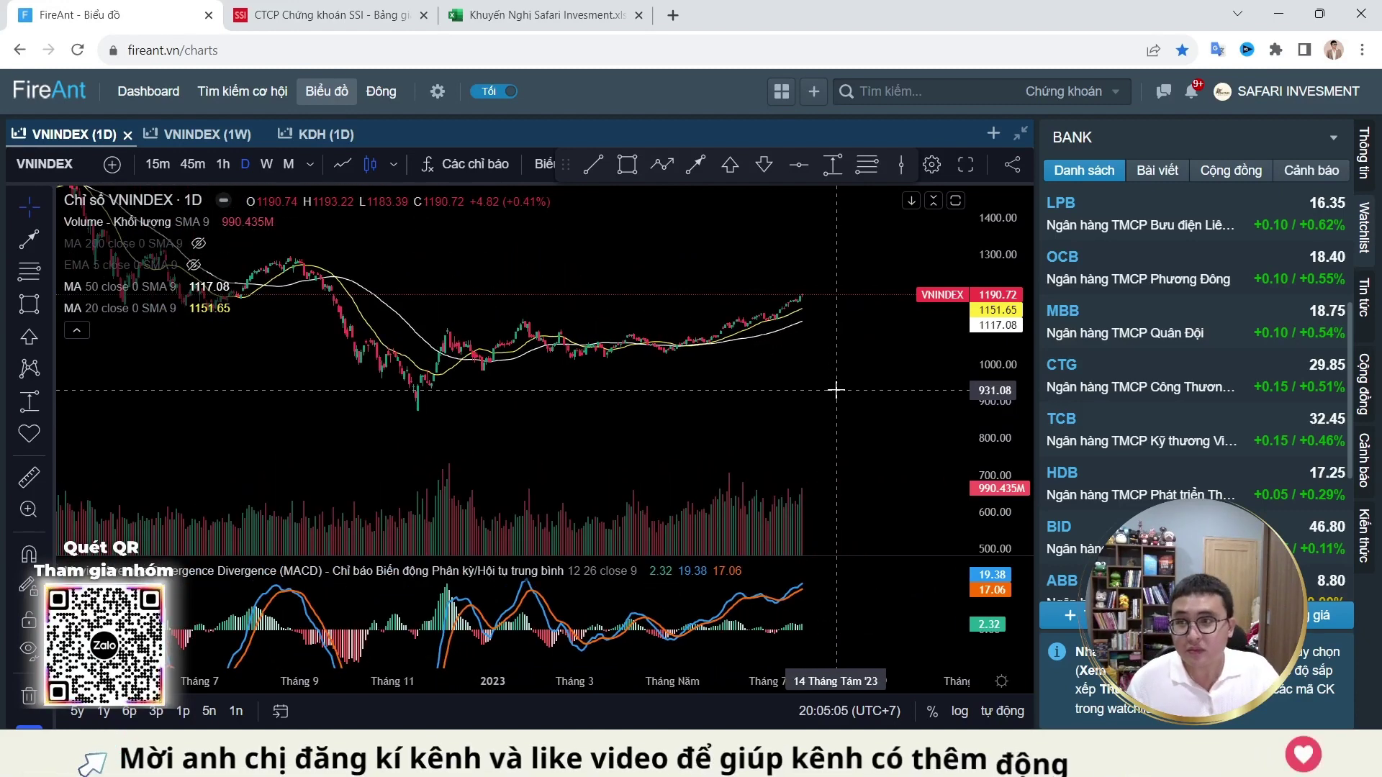
pyautogui.moveTo(836, 390); pyautogui.dragTo(863, 404)
pyautogui.moveTo(885, 385); pyautogui.dragTo(890, 399)
pyautogui.moveTo(997, 395); pyautogui.dragTo(986, 329)
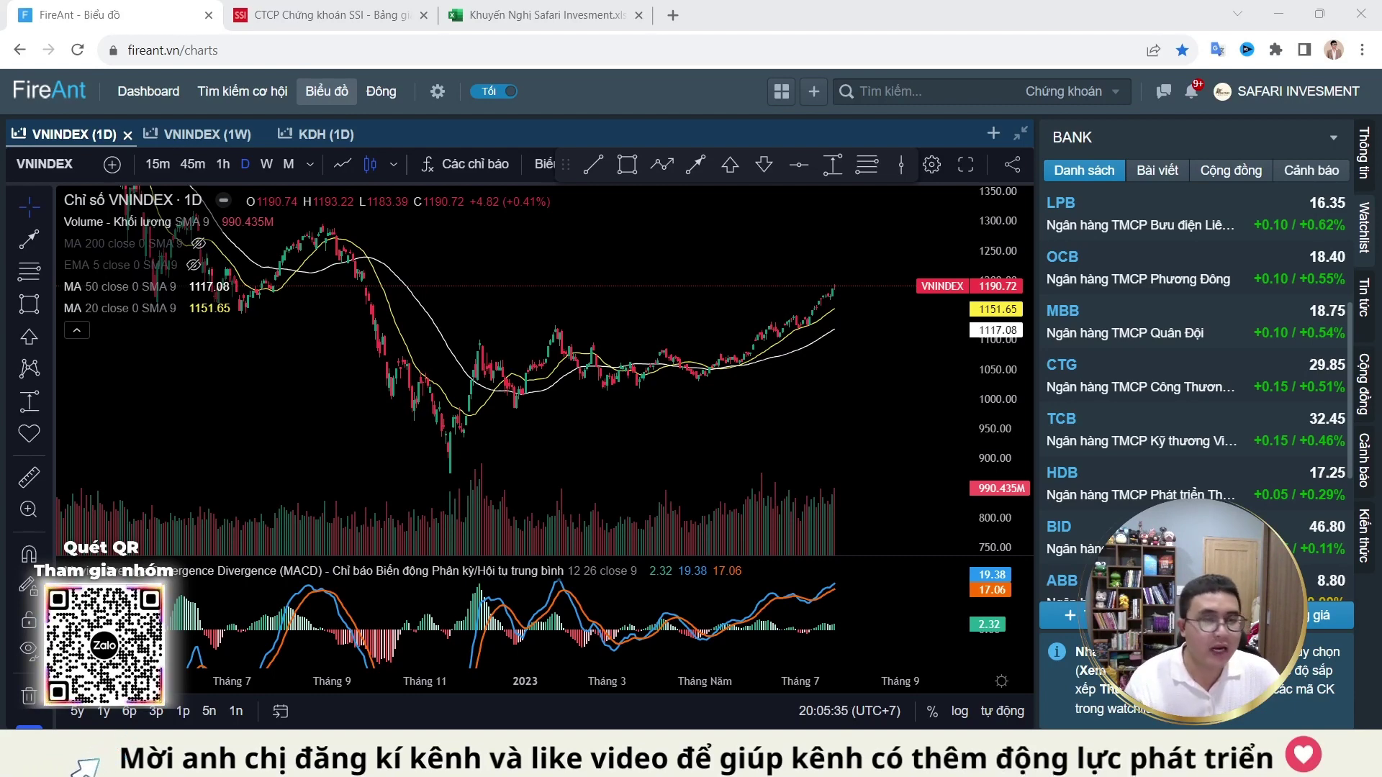
# Step: Switch to the Excel recommendations workbook, review the Lướt Sóng sheet's positions, and return to the Danh Mục Đầu Tư portfolio
pyautogui.click(541, 15)
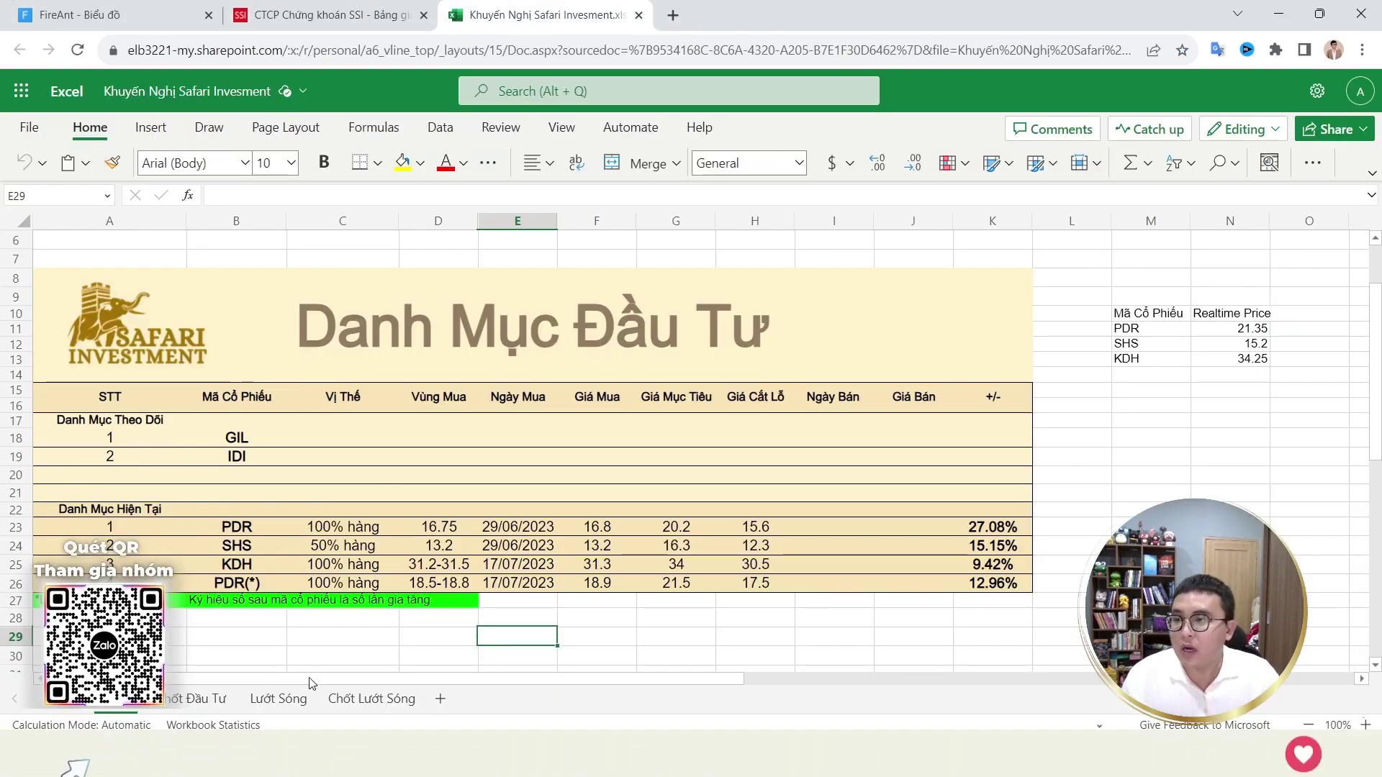
pyautogui.click(278, 699)
pyautogui.click(238, 530)
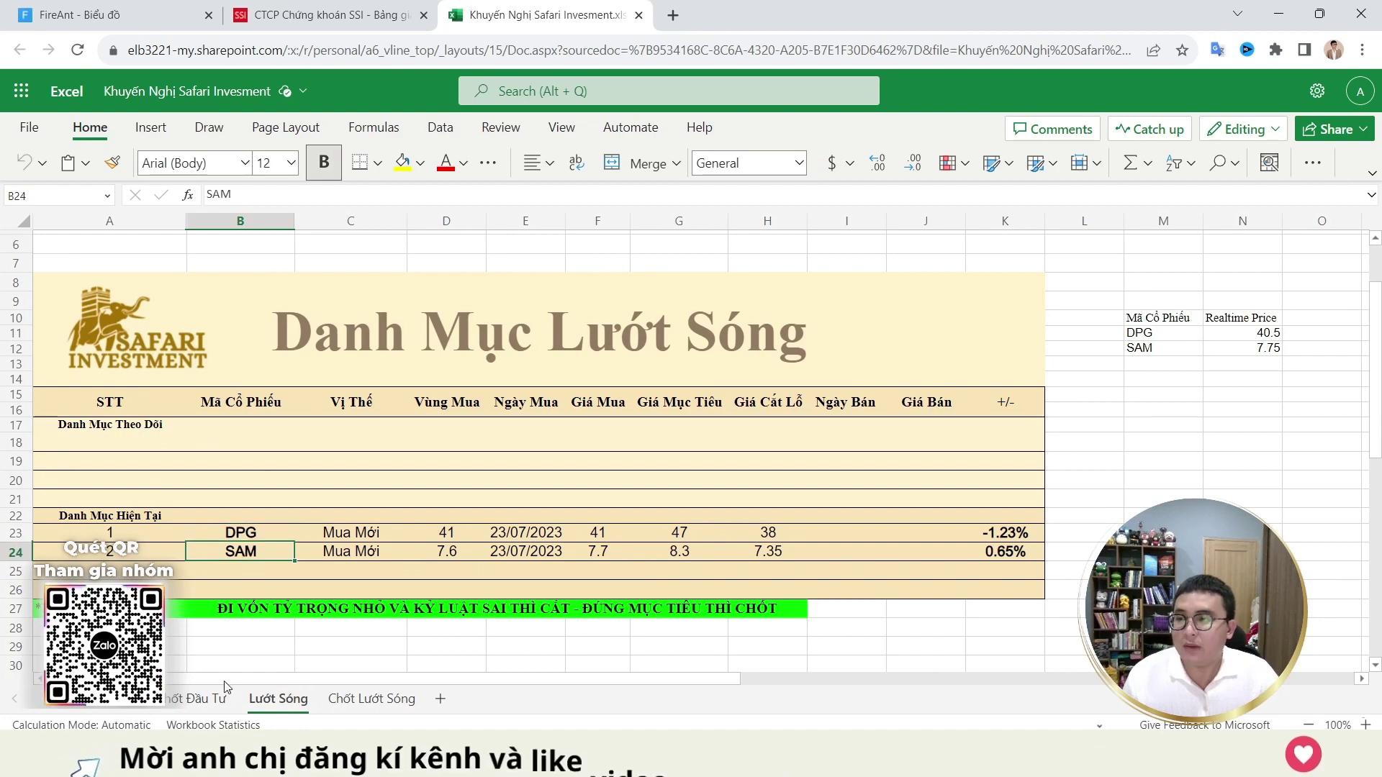
pyautogui.click(203, 694)
pyautogui.click(116, 699)
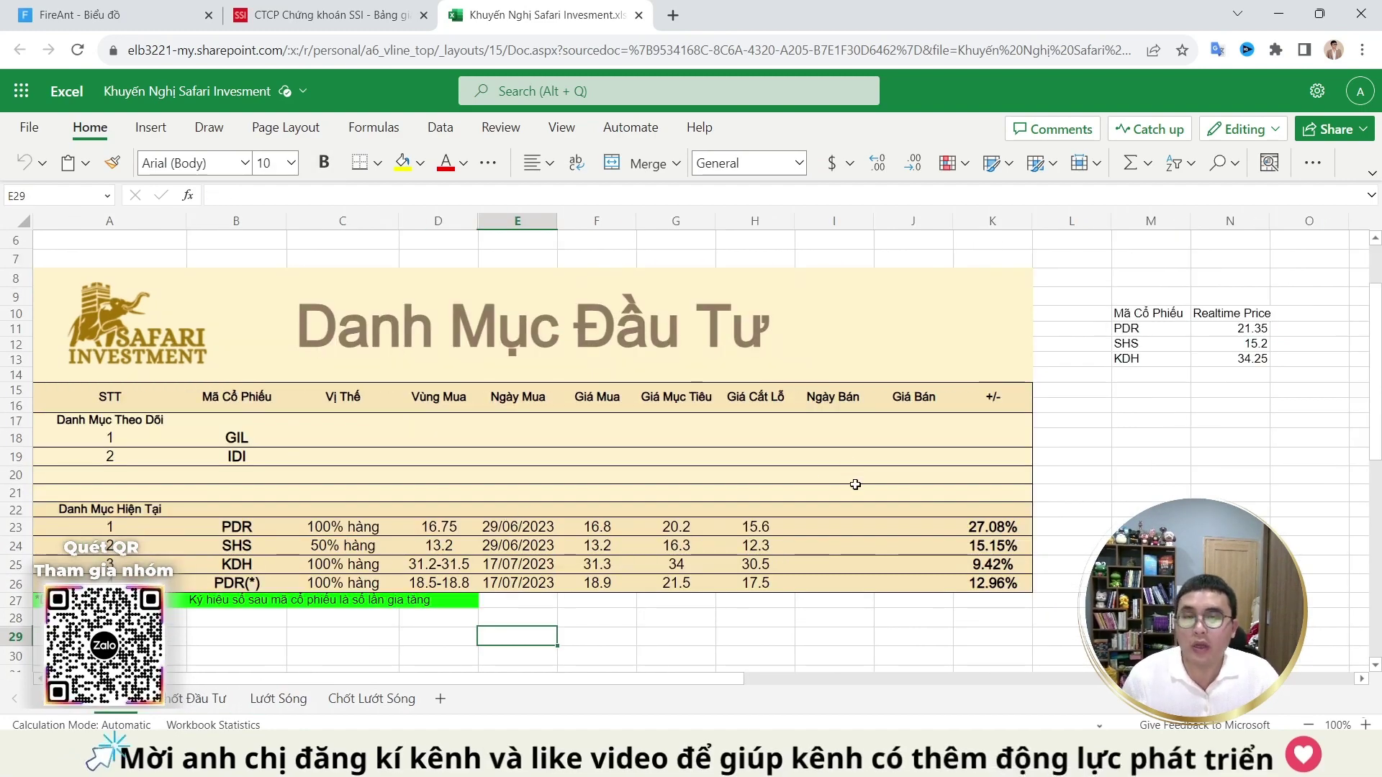
# Step: Check the SSI iBoard price board and the daily VNINDEX chart in FireAnt, and return to the Excel investment portfolio
pyautogui.click(324, 14)
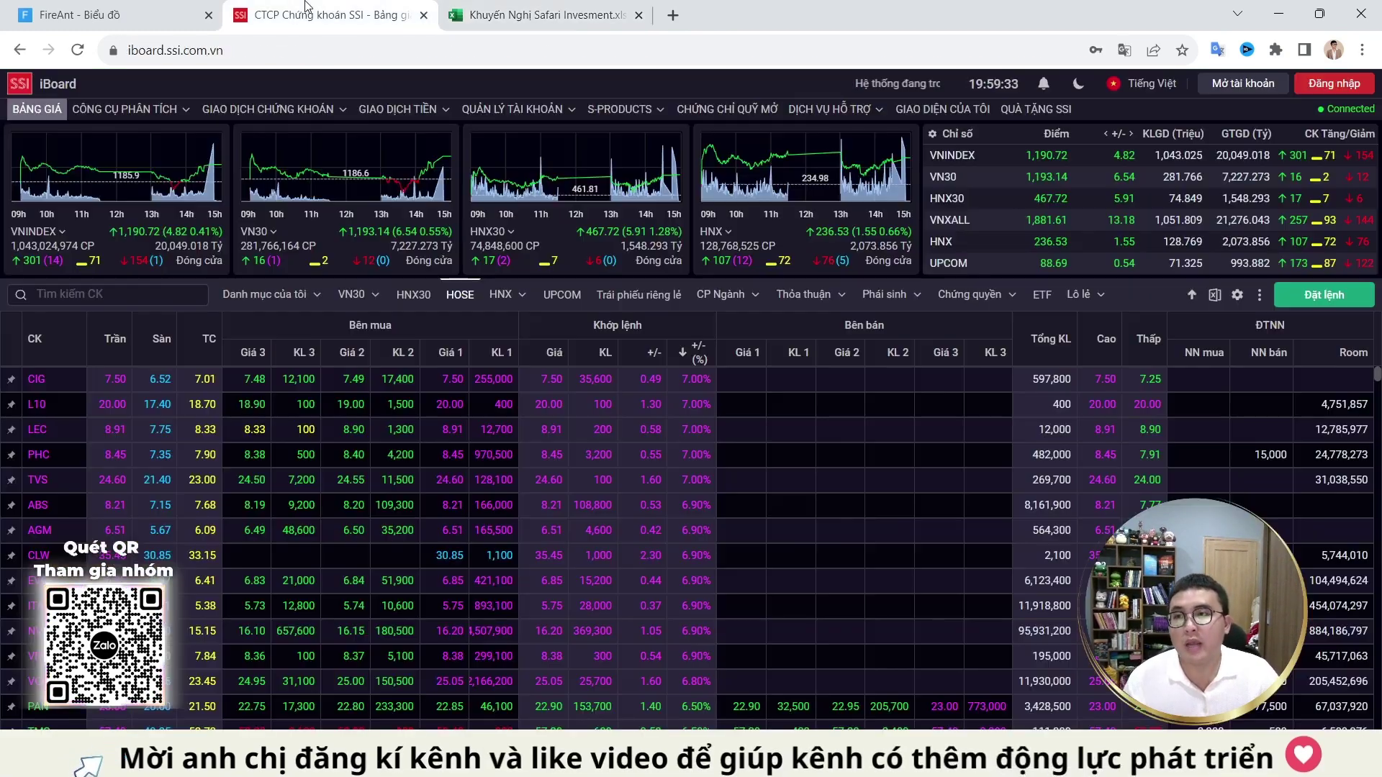
pyautogui.click(103, 9)
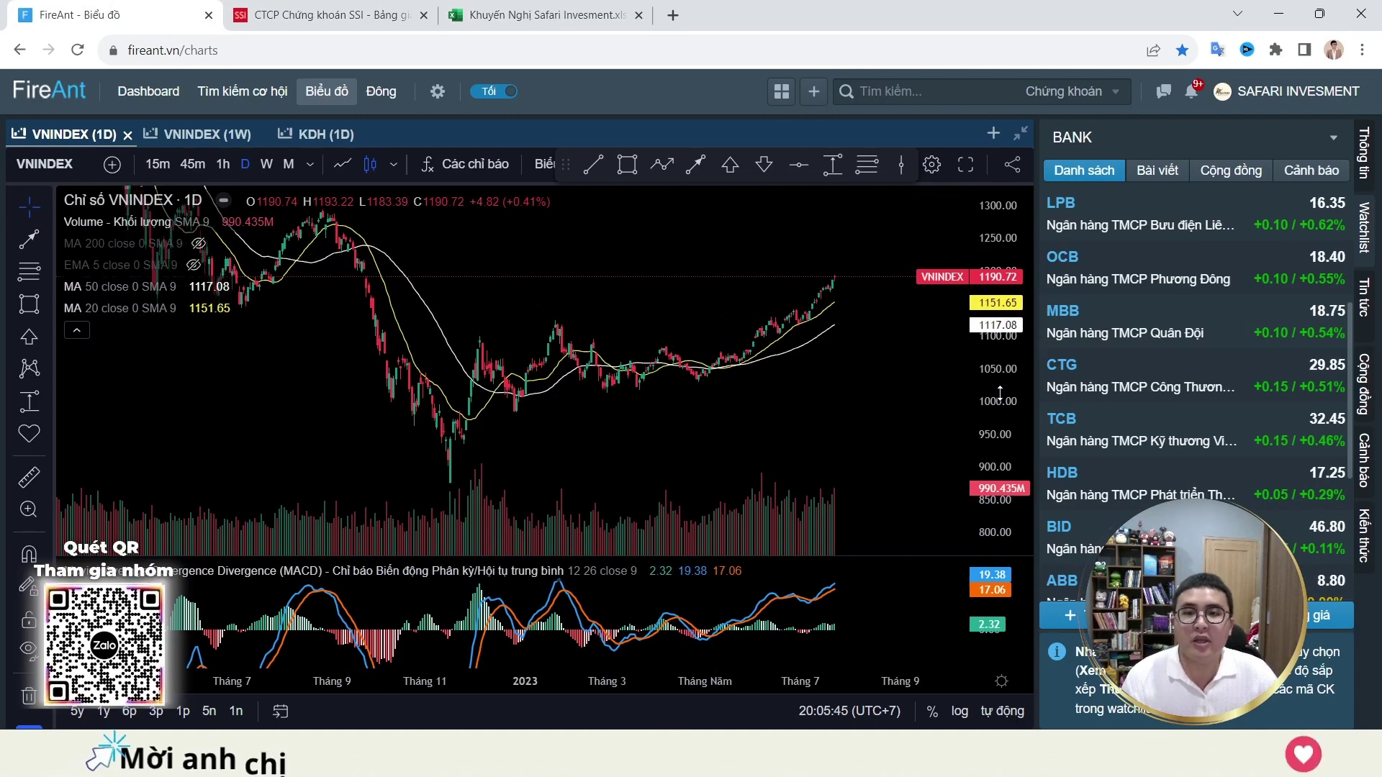
pyautogui.click(547, 15)
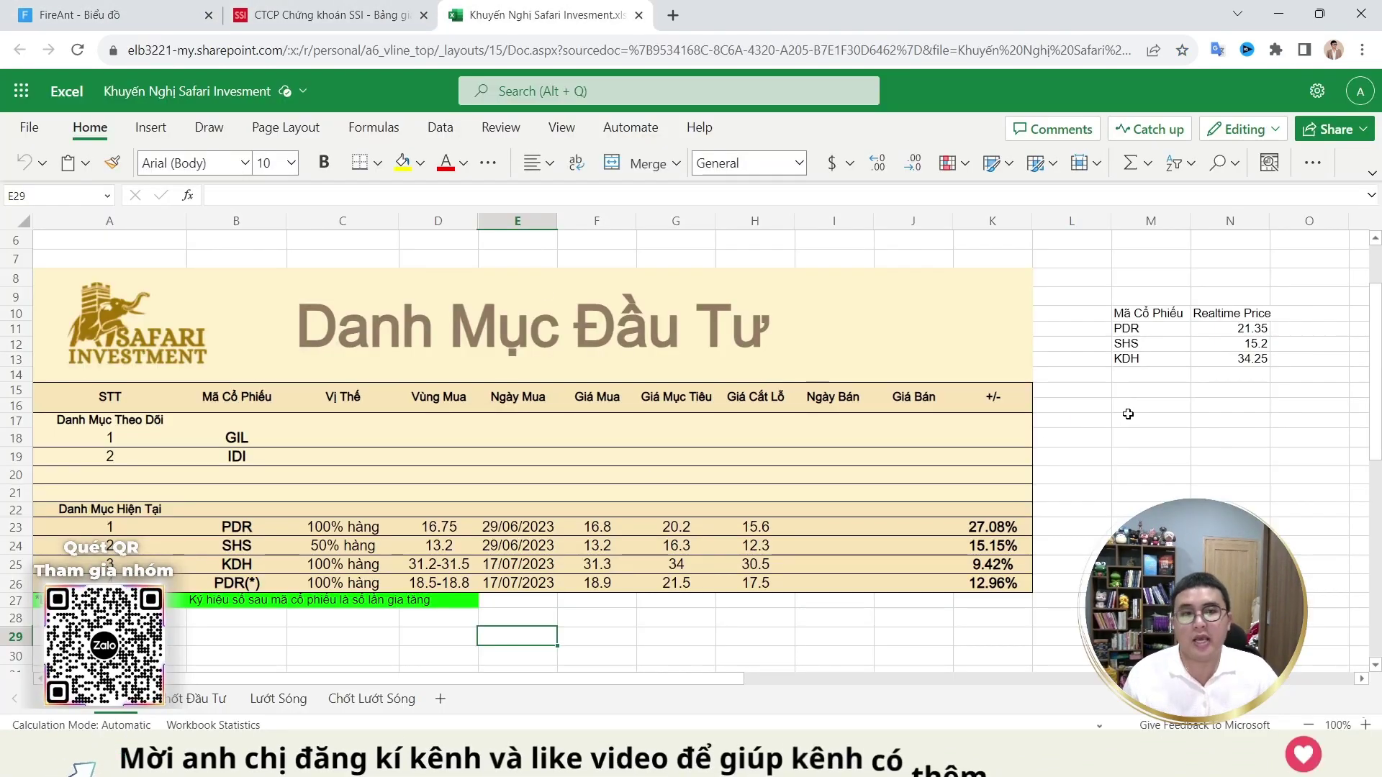